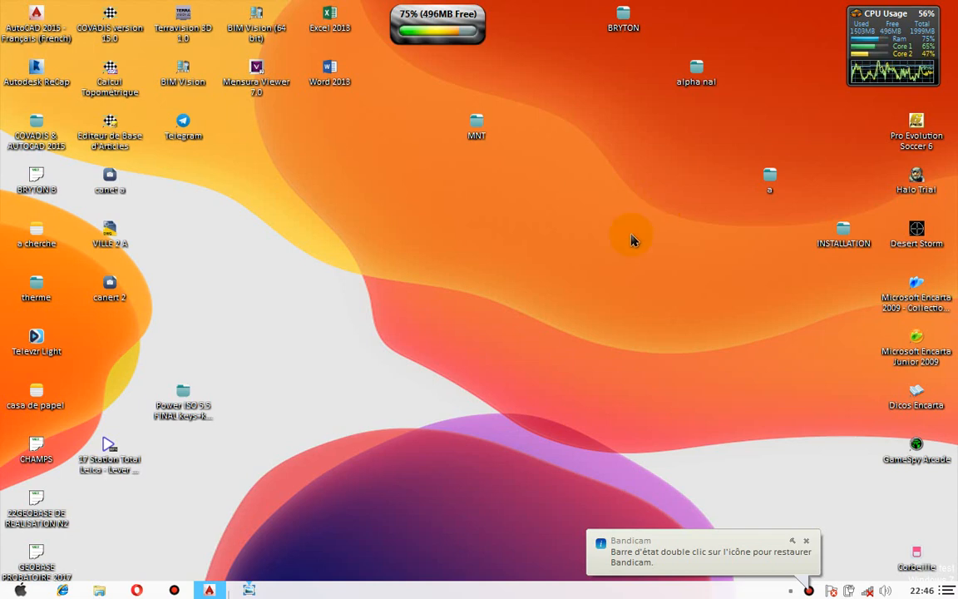
Step: Restore the Drawing1 cadastral plan and zoom around parcel B1–B4 and its title block
{"action": "mouse_move", "coordinate": [209, 587]}
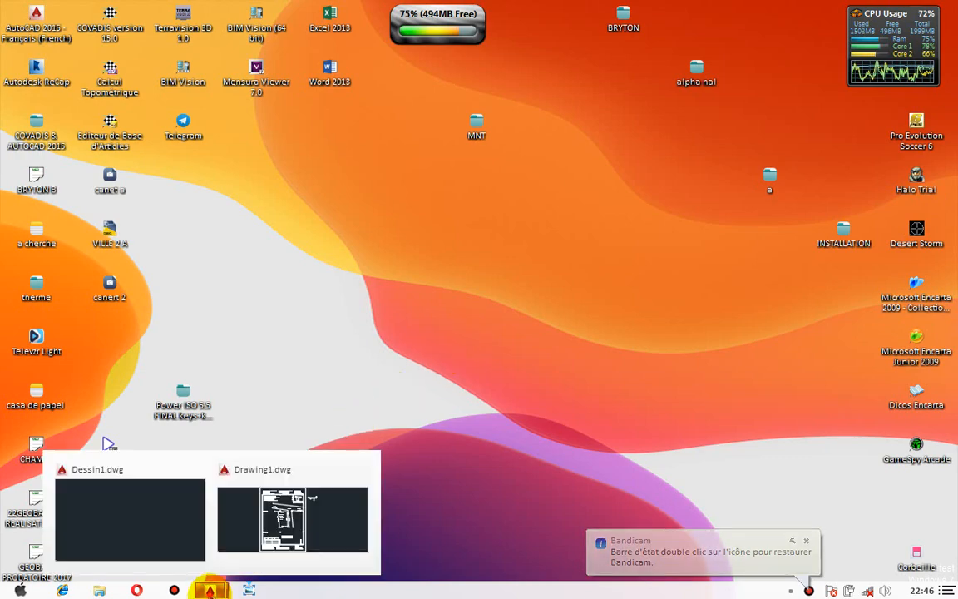
{"action": "left_click", "coordinate": [280, 518]}
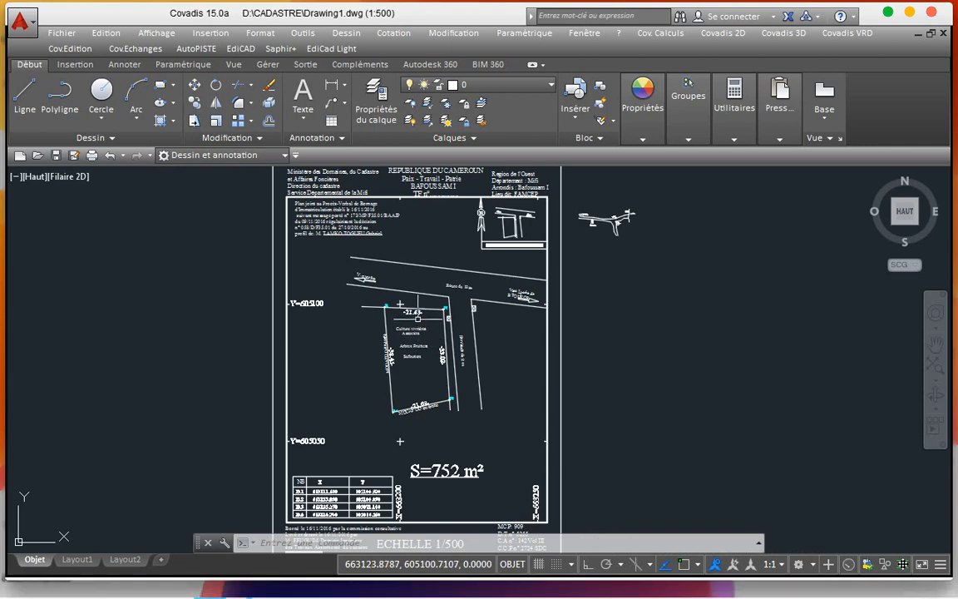
{"action": "scroll", "coordinate": [419, 330], "scroll_direction": "up", "scroll_amount": 4}
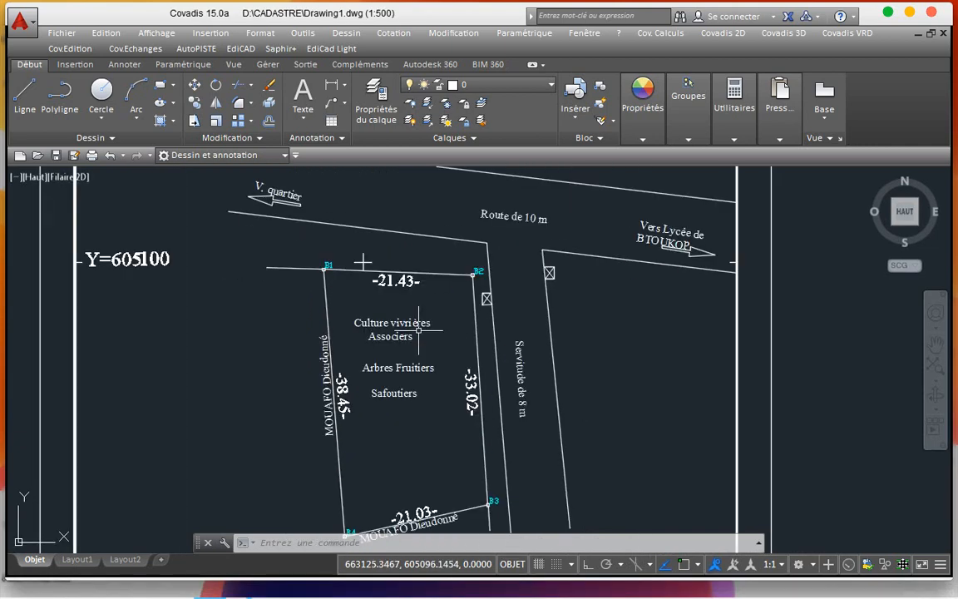
{"action": "scroll", "coordinate": [419, 330], "scroll_direction": "up", "scroll_amount": 3}
{"action": "scroll", "coordinate": [419, 330], "scroll_direction": "down", "scroll_amount": 8}
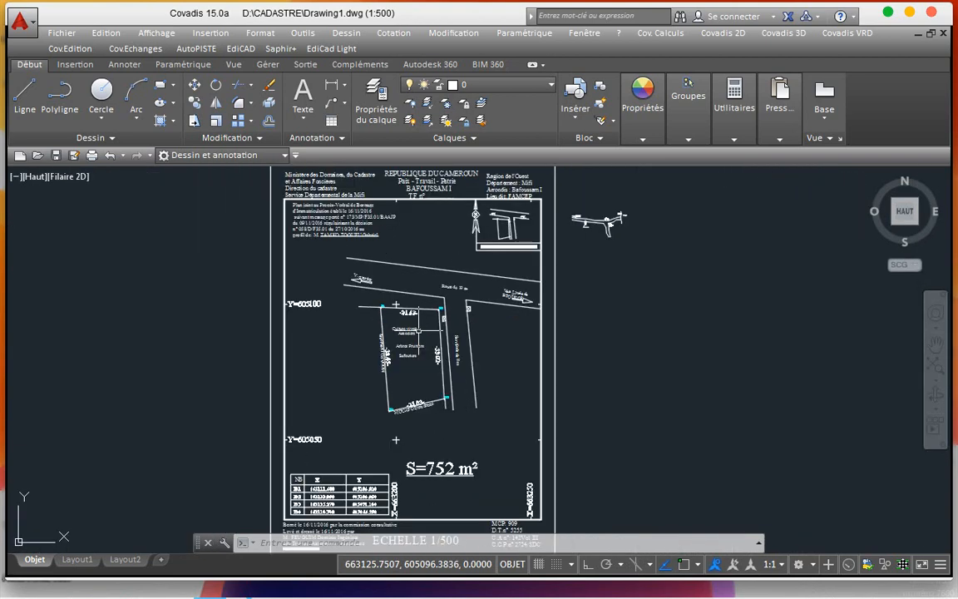
{"action": "scroll", "coordinate": [323, 321], "scroll_direction": "down", "scroll_amount": 2}
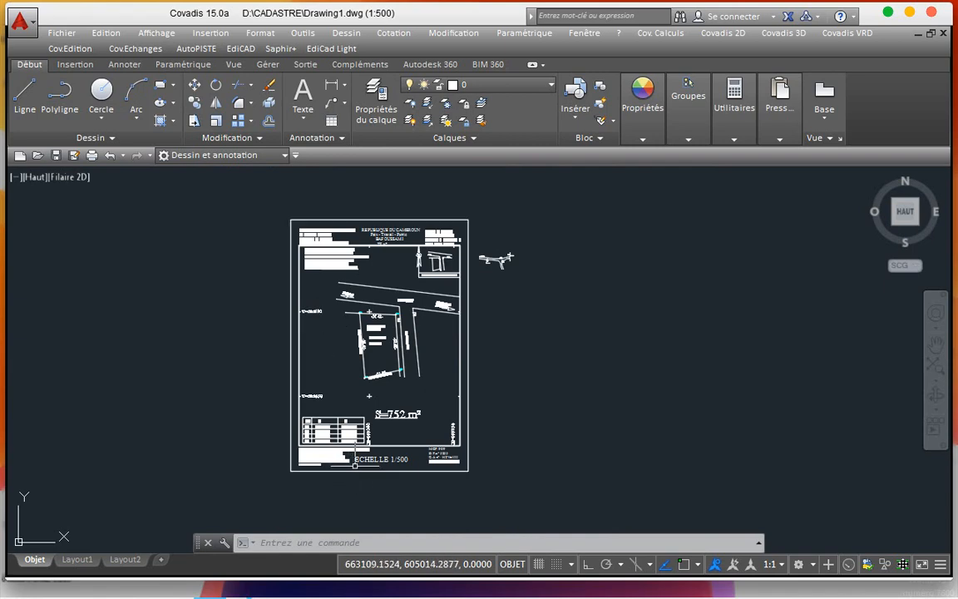
{"action": "scroll", "coordinate": [355, 466], "scroll_direction": "up", "scroll_amount": 8}
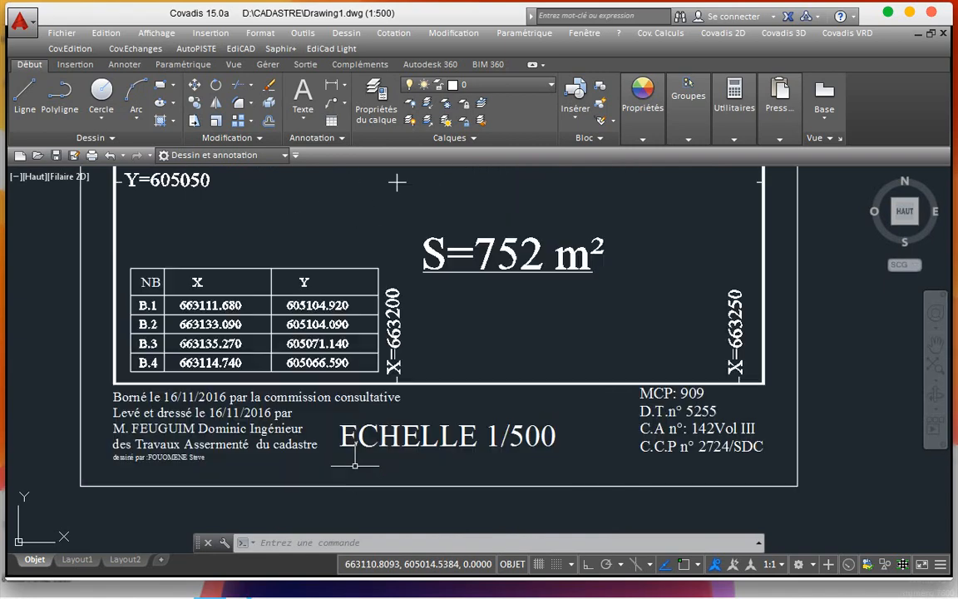
{"action": "scroll", "coordinate": [355, 466], "scroll_direction": "down", "scroll_amount": 8}
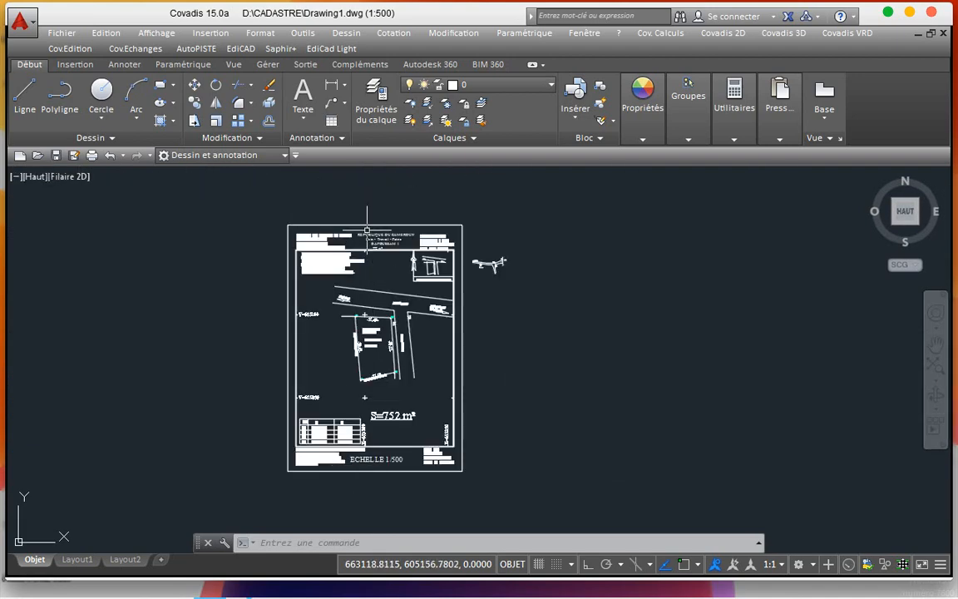
{"action": "scroll", "coordinate": [363, 237], "scroll_direction": "up", "scroll_amount": 5}
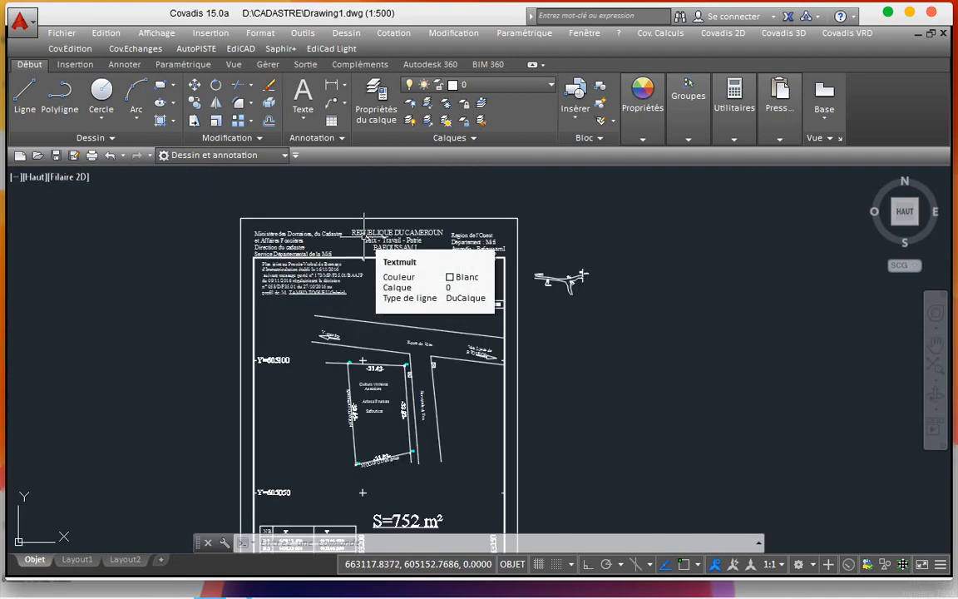
{"action": "scroll", "coordinate": [364, 237], "scroll_direction": "down", "scroll_amount": 2}
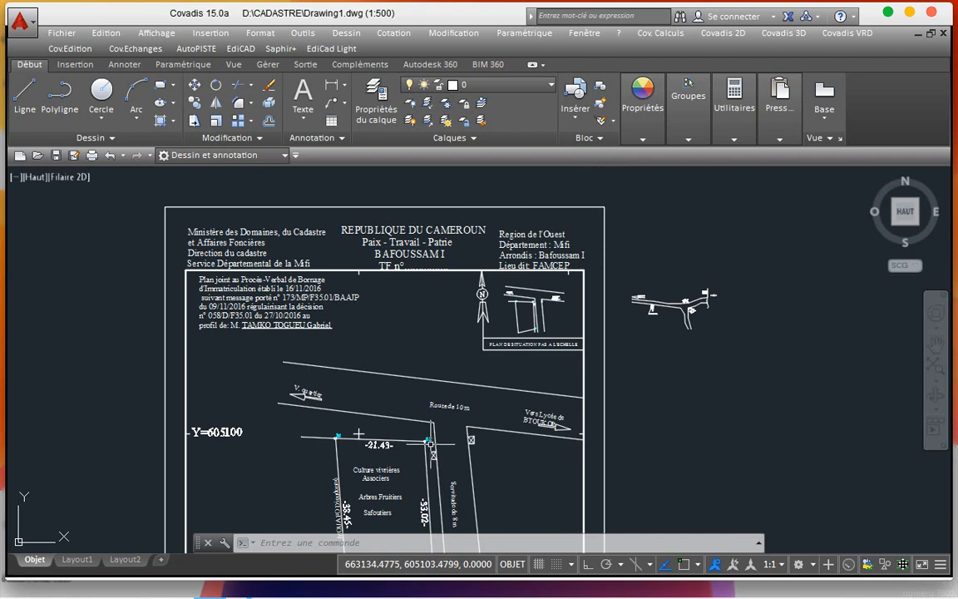
{"action": "scroll", "coordinate": [430, 443], "scroll_direction": "up", "scroll_amount": 5}
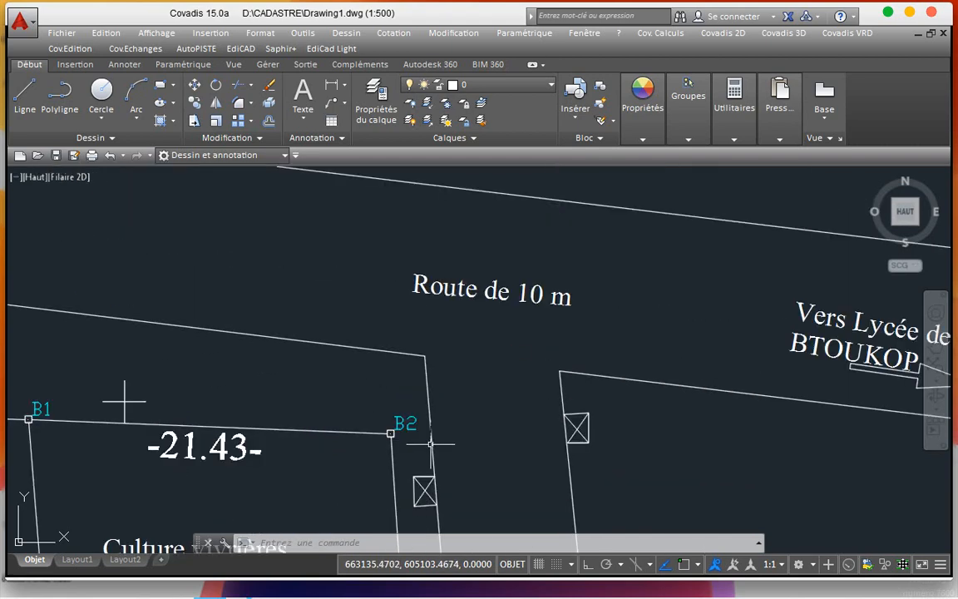
{"action": "scroll", "coordinate": [430, 444], "scroll_direction": "down", "scroll_amount": 9}
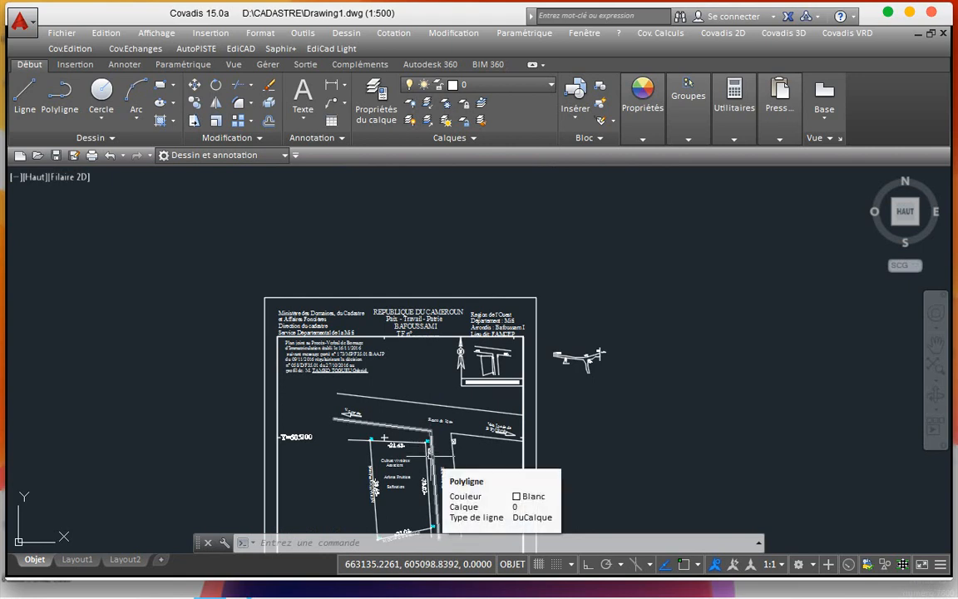
{"action": "scroll", "coordinate": [433, 456], "scroll_direction": "down", "scroll_amount": 4}
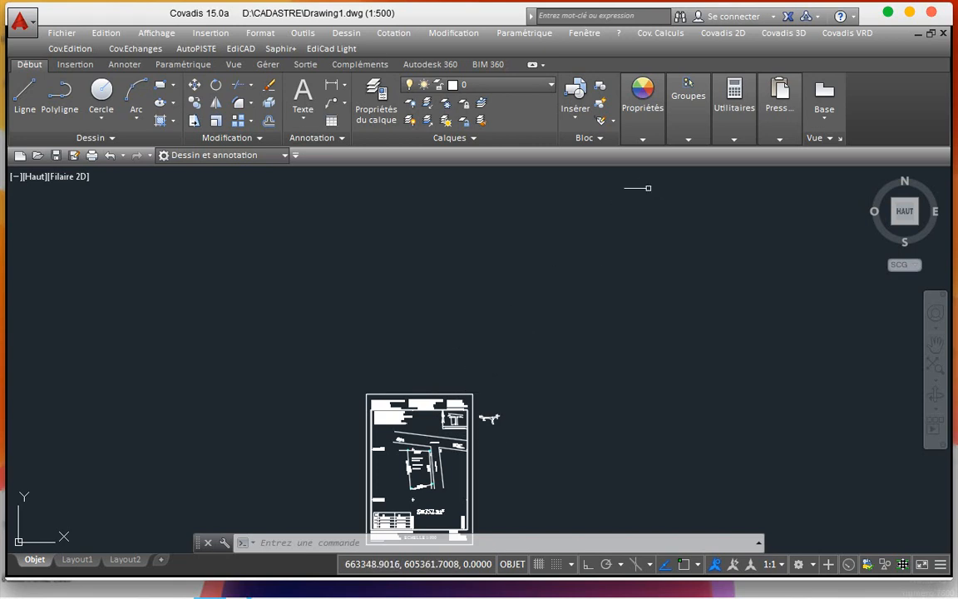
Step: Open the Cov. Calculs command list, dismiss it, and make a crossing selection on the drawing
{"action": "left_click", "coordinate": [665, 34]}
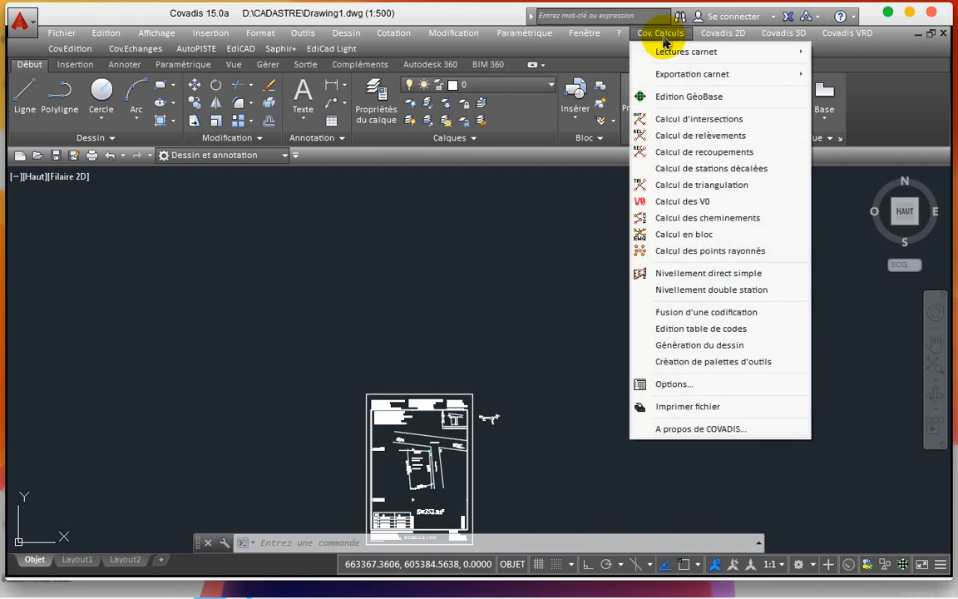
{"action": "mouse_move", "coordinate": [657, 74]}
{"action": "left_click", "coordinate": [439, 315]}
{"action": "left_click", "coordinate": [438, 312]}
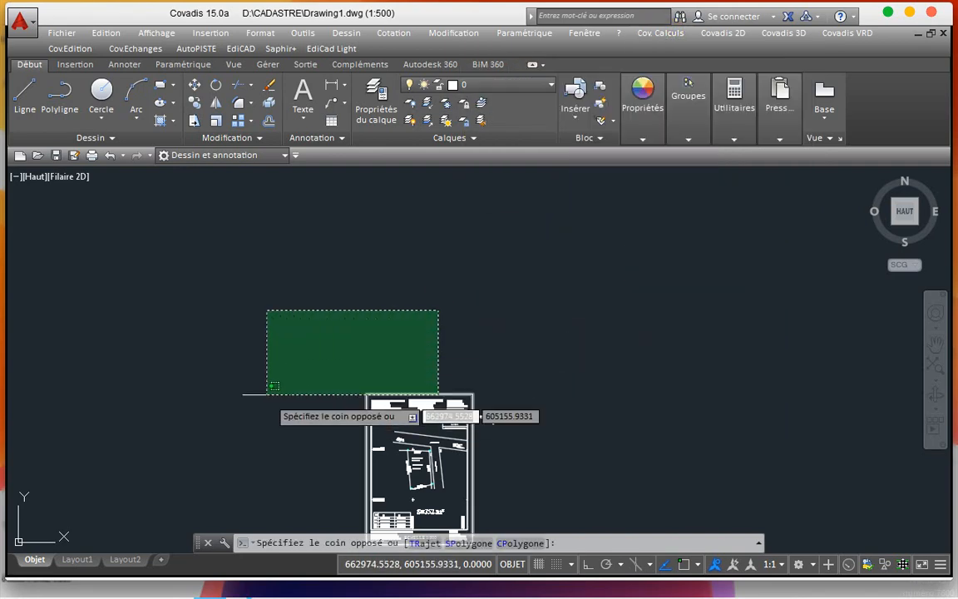
{"action": "left_click", "coordinate": [272, 342]}
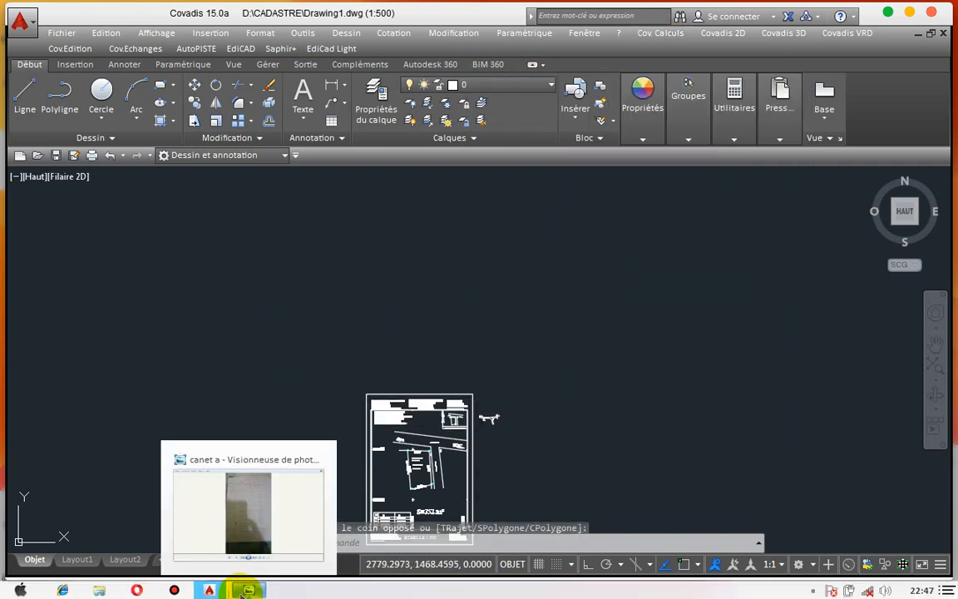
{"action": "left_click", "coordinate": [255, 579]}
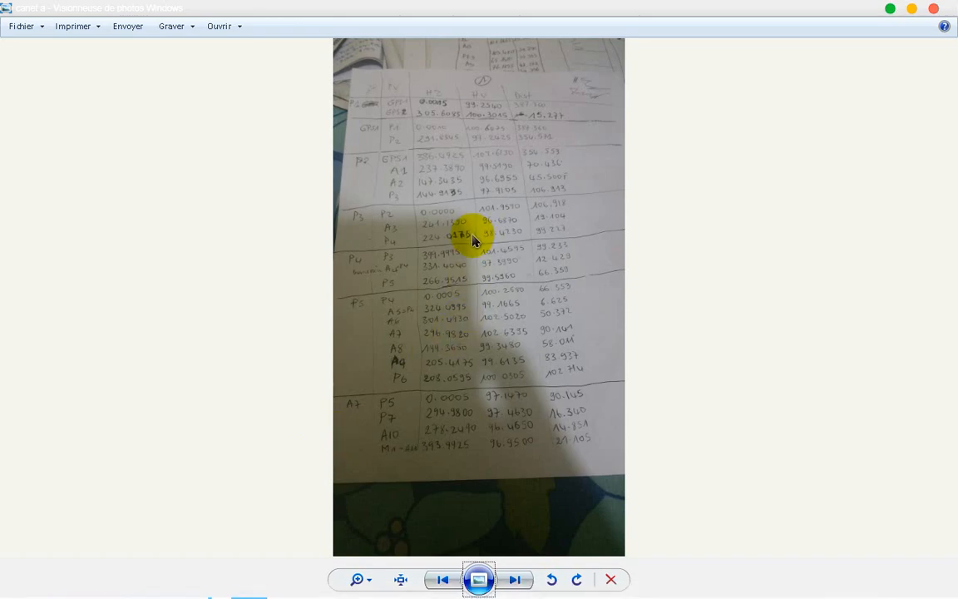
{"action": "left_click", "coordinate": [477, 576]}
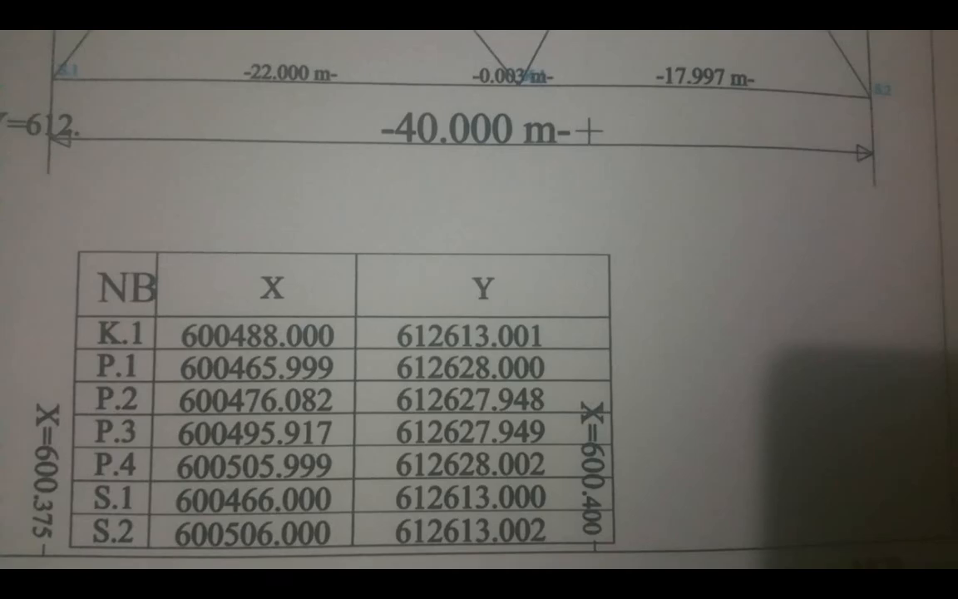
{"action": "left_click", "coordinate": [472, 312]}
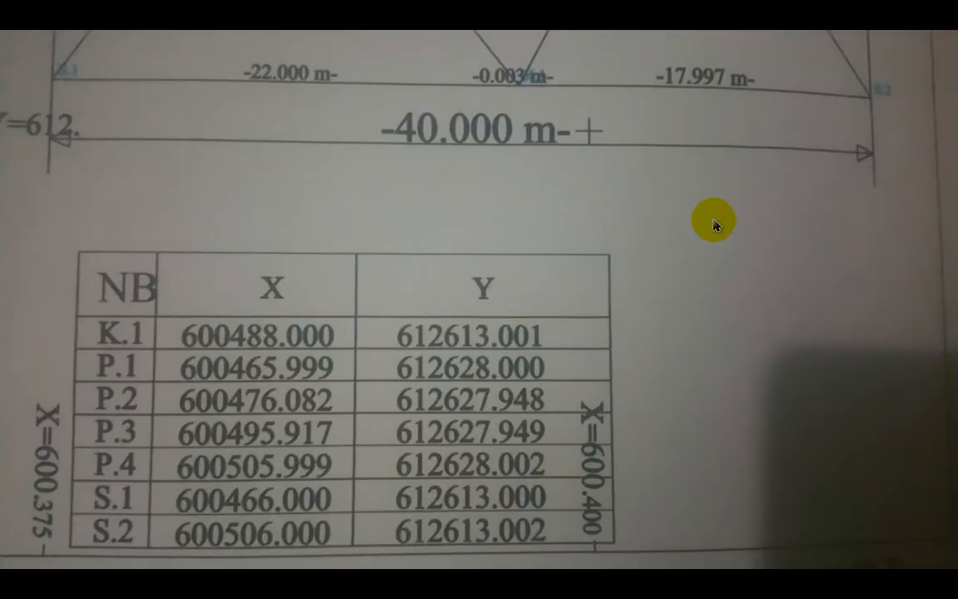
{"action": "left_click", "coordinate": [459, 399]}
{"action": "left_click", "coordinate": [459, 399]}
{"action": "left_click", "coordinate": [460, 400]}
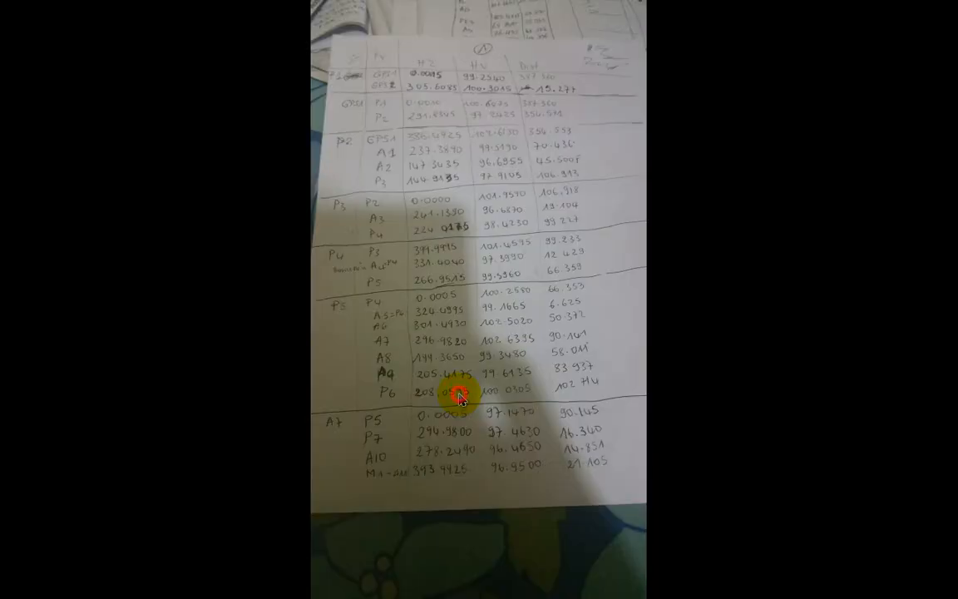
{"action": "left_click", "coordinate": [459, 398]}
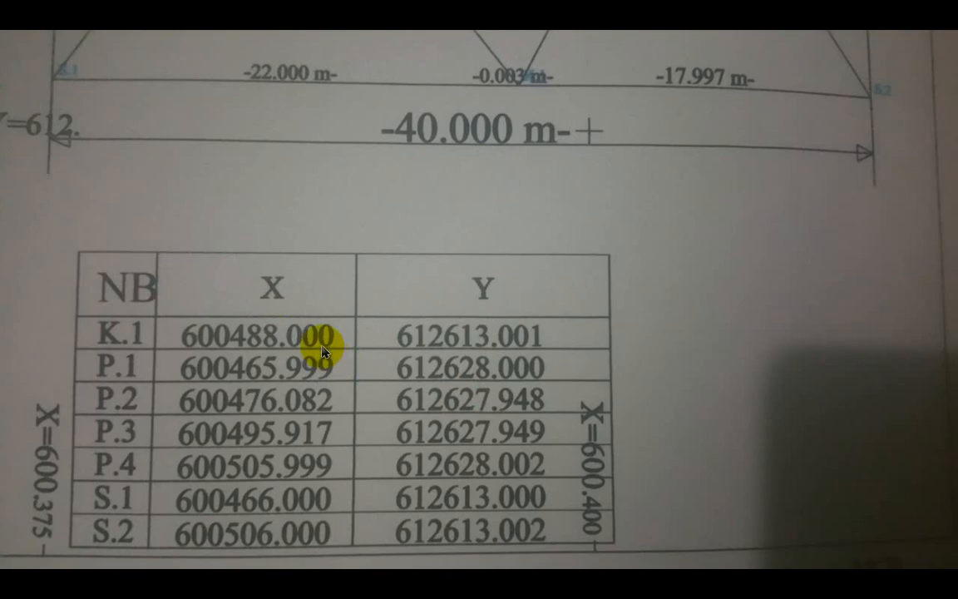
{"action": "left_click", "coordinate": [411, 349]}
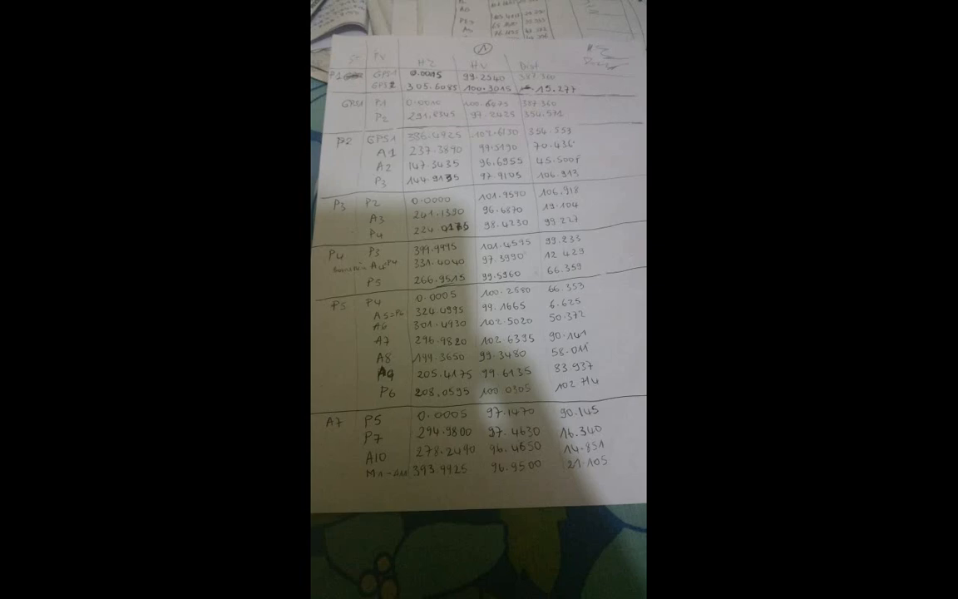
{"action": "scroll", "coordinate": [408, 289], "scroll_direction": "up", "scroll_amount": 1}
{"action": "left_click", "coordinate": [363, 310]}
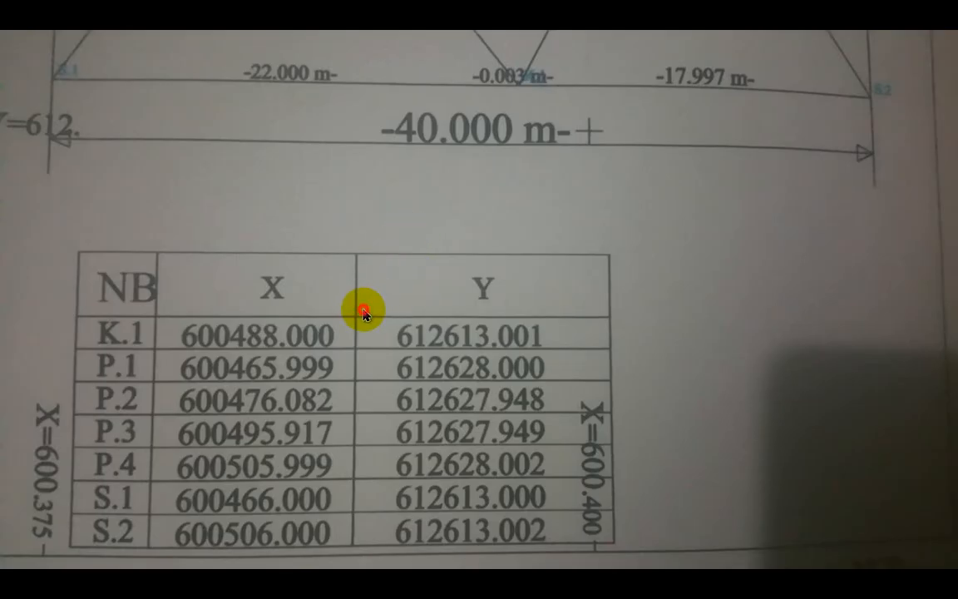
{"action": "scroll", "coordinate": [363, 314], "scroll_direction": "up", "scroll_amount": 1}
{"action": "left_click", "coordinate": [381, 218]}
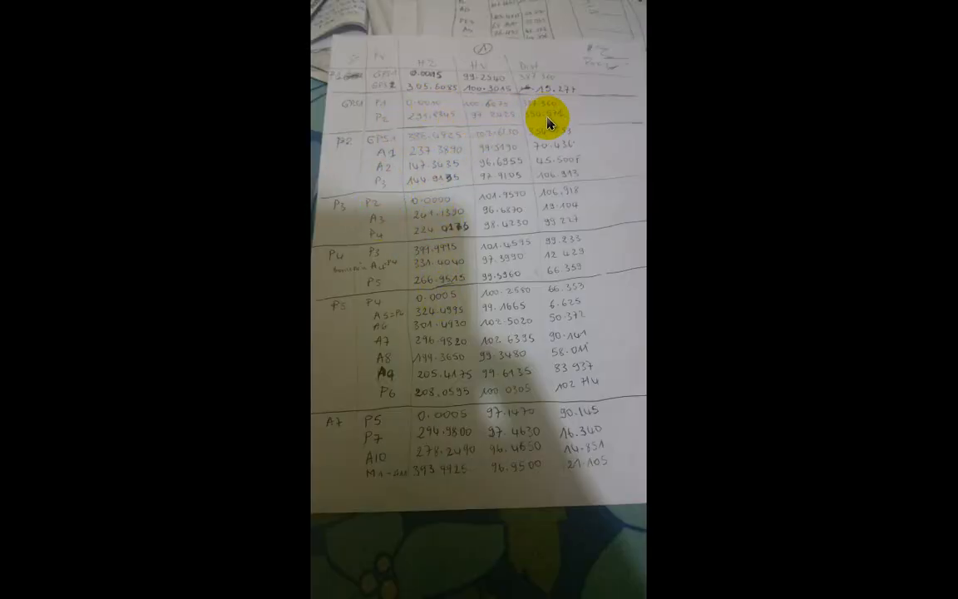
{"action": "scroll", "coordinate": [509, 216], "scroll_direction": "up", "scroll_amount": 1}
{"action": "key", "text": "Escape"}
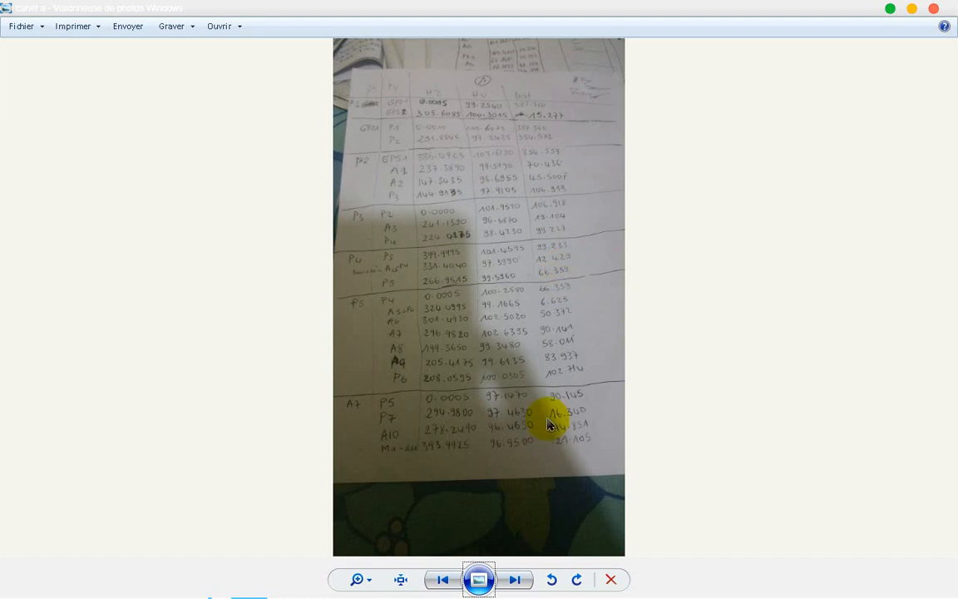
{"action": "left_click", "coordinate": [518, 581]}
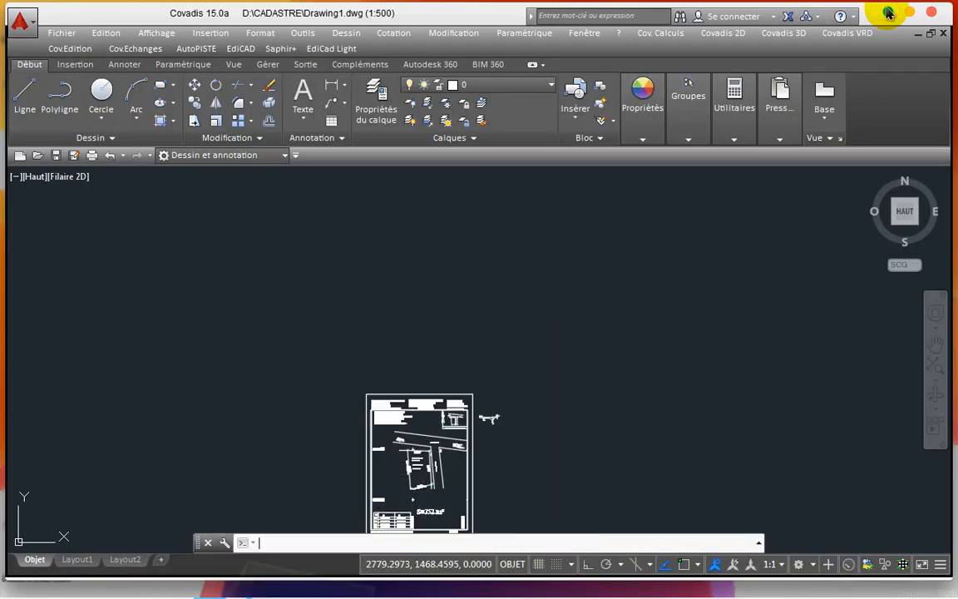
{"action": "left_click", "coordinate": [888, 8]}
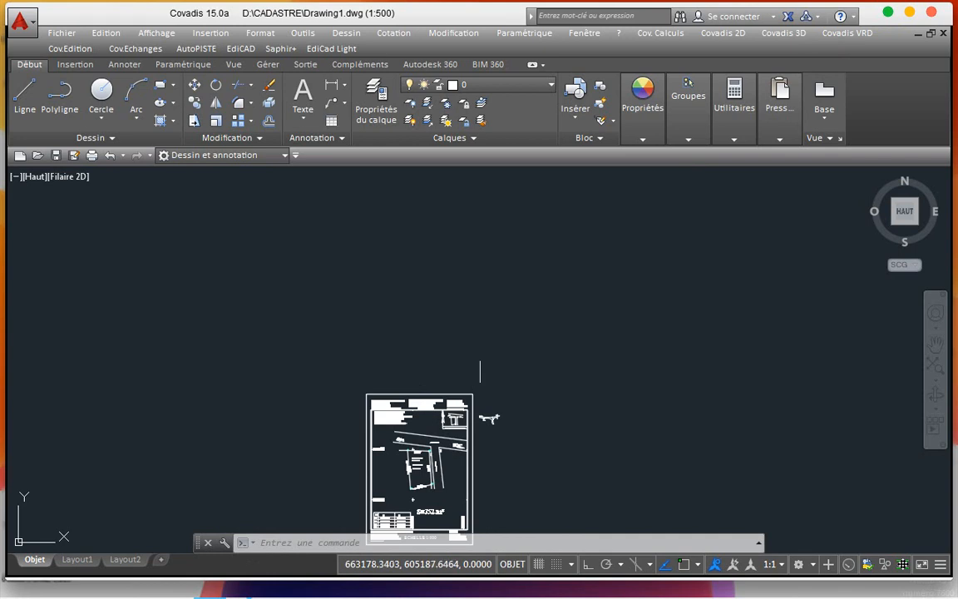
Step: Open Cov. Calculs > Edition GéoBase to load GEOBASE PROBATOIRE 2017.geo with station S and B1–B4
{"action": "left_click", "coordinate": [658, 33]}
{"action": "mouse_move", "coordinate": [664, 70]}
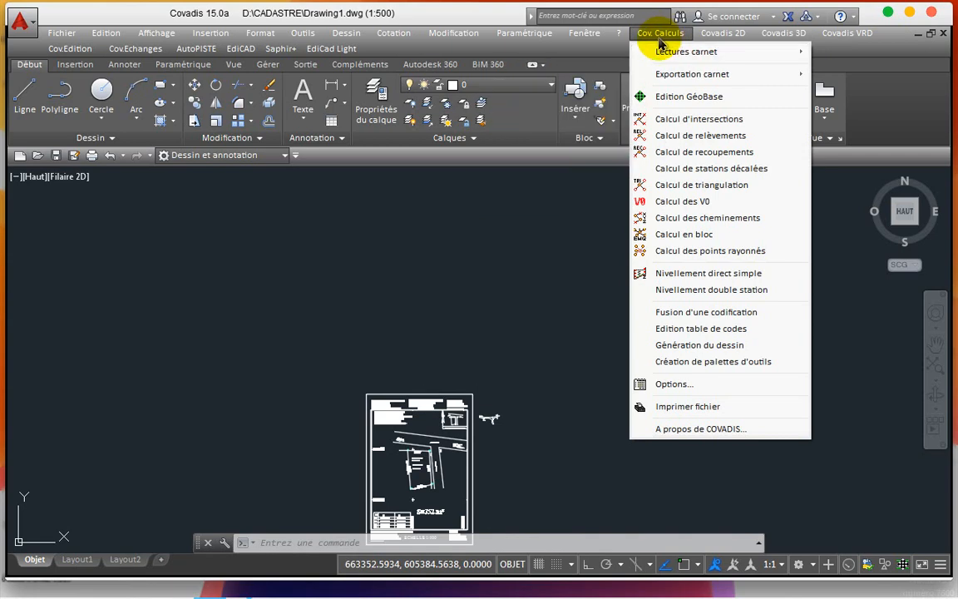
{"action": "left_click", "coordinate": [662, 97]}
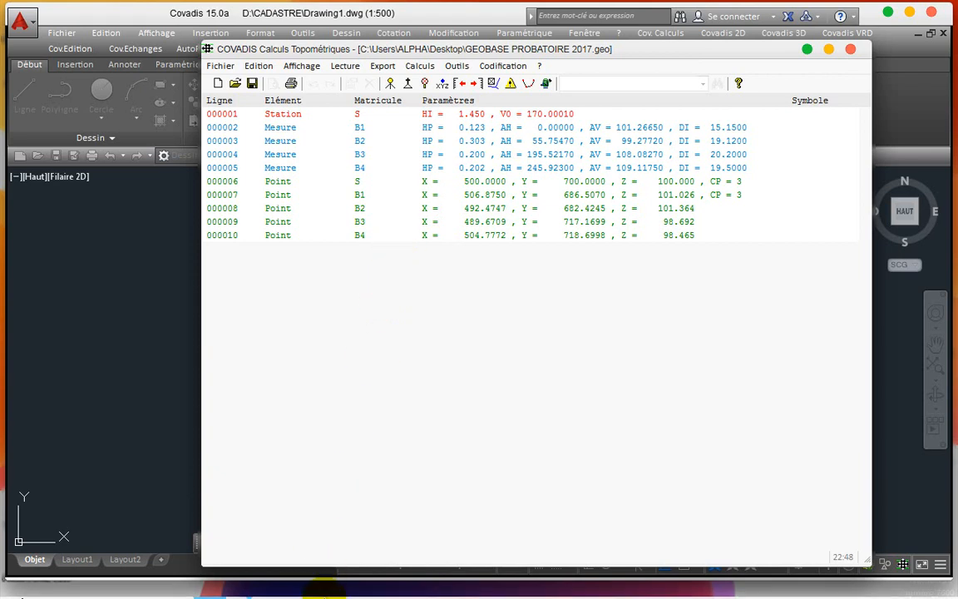
Step: Bring the field-book coordinate table photo to the front to check it
{"action": "mouse_move", "coordinate": [252, 583]}
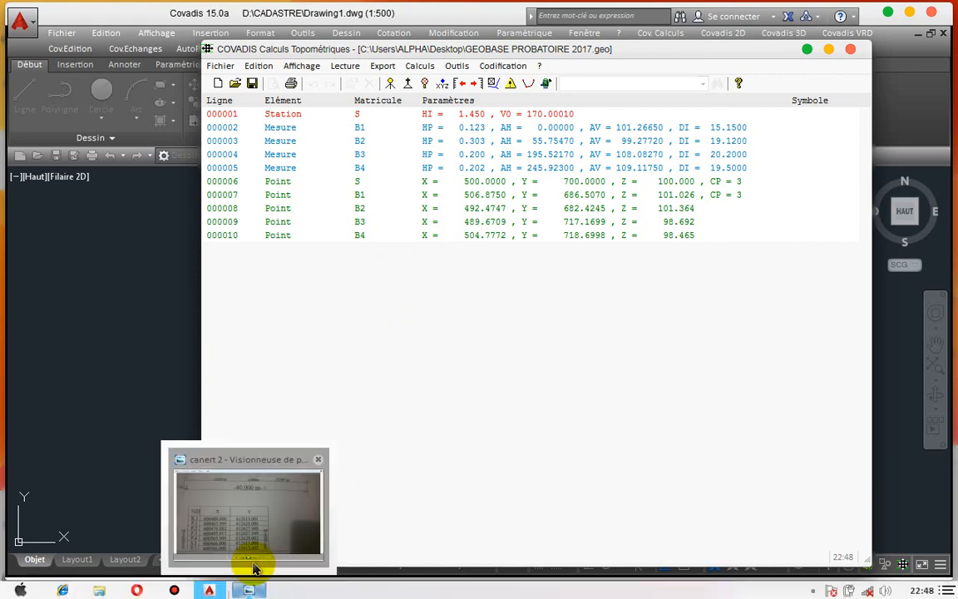
{"action": "left_click", "coordinate": [249, 533]}
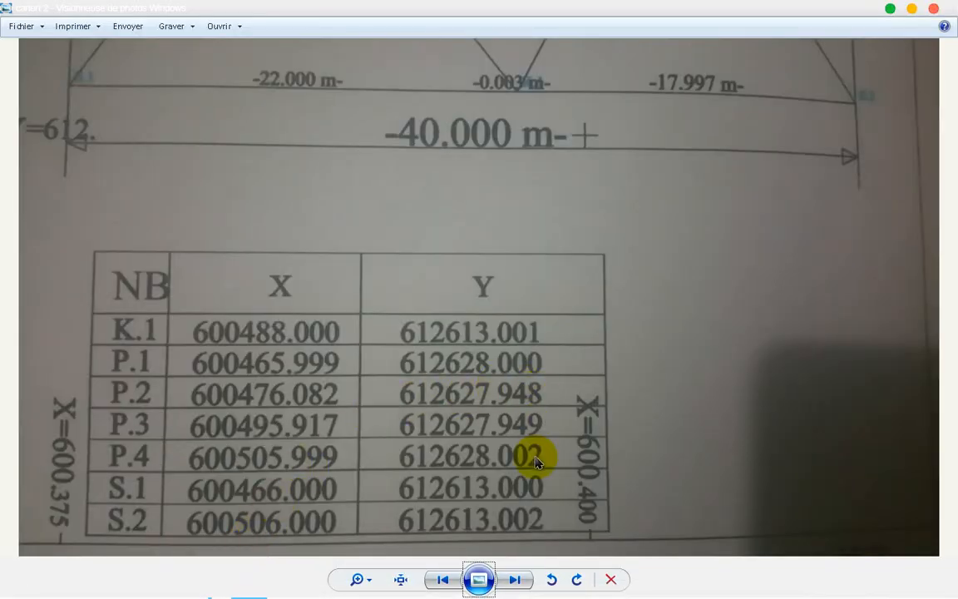
{"action": "left_click", "coordinate": [514, 575]}
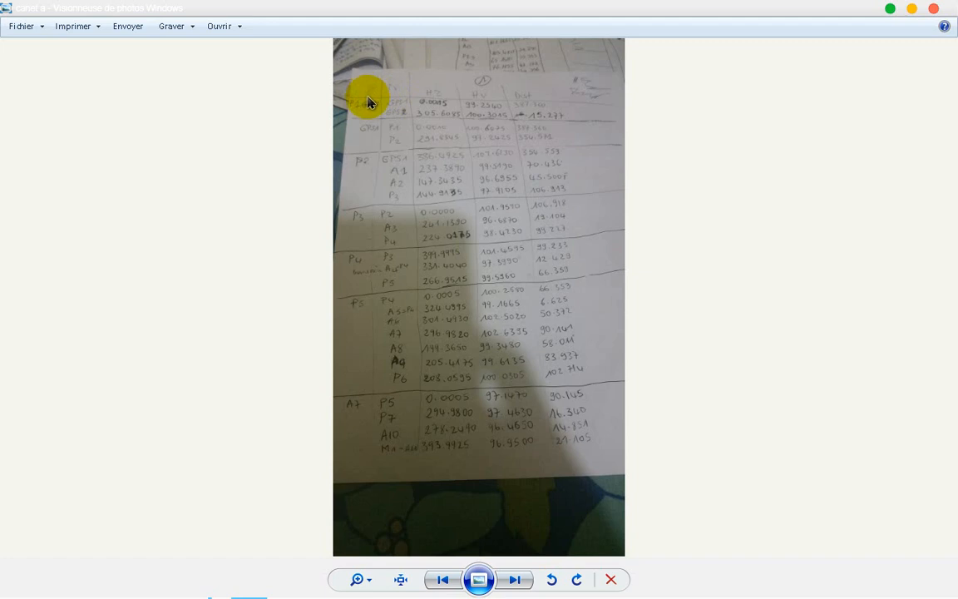
Step: Return to the Covadis Drawing1.dwg window from the taskbar preview
{"action": "mouse_move", "coordinate": [315, 596]}
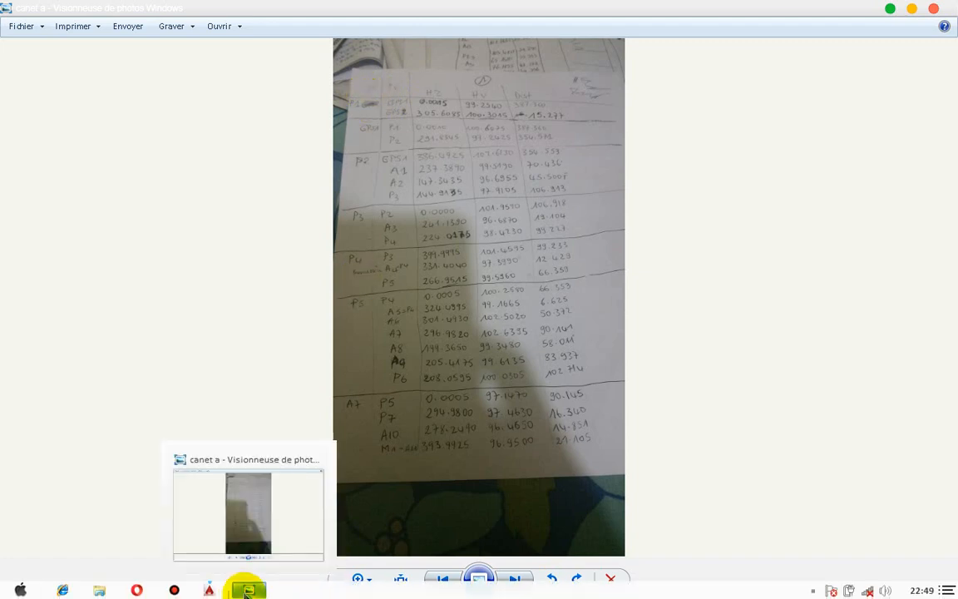
{"action": "mouse_move", "coordinate": [204, 593]}
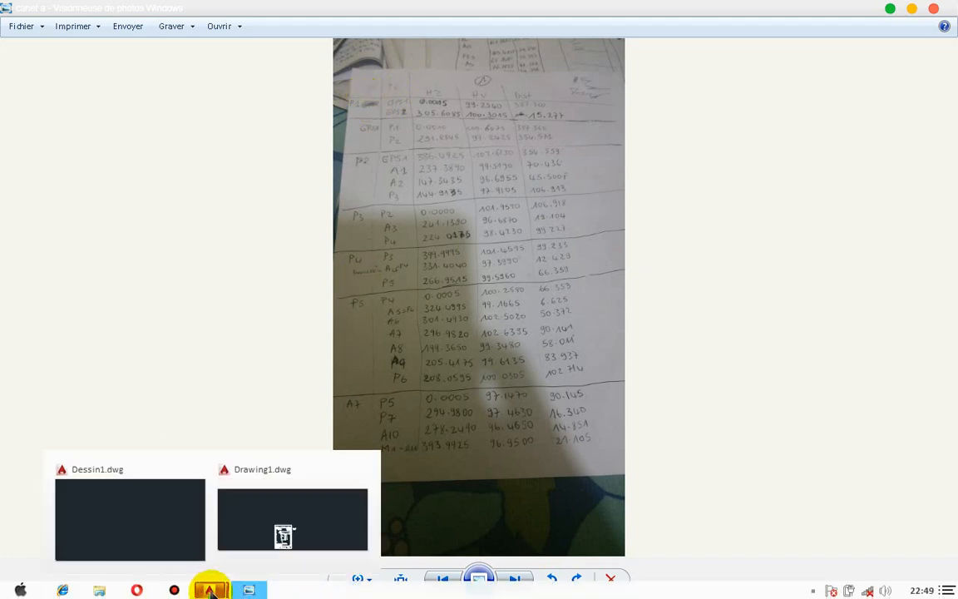
{"action": "left_click", "coordinate": [254, 533]}
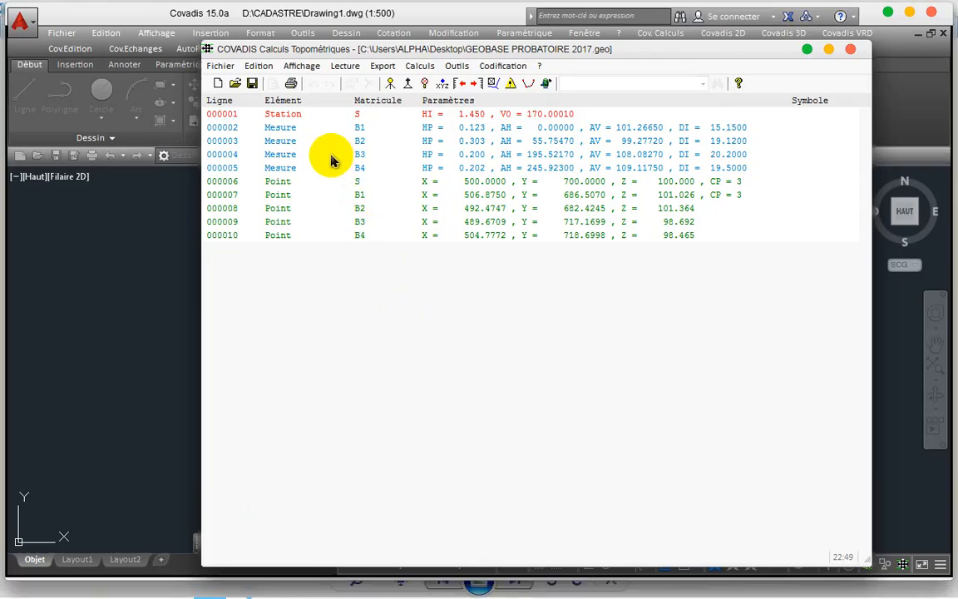
Step: Create a new GeoBase holding station S1 with instrument height 0.000, then start a reference sighting
{"action": "left_click", "coordinate": [220, 84]}
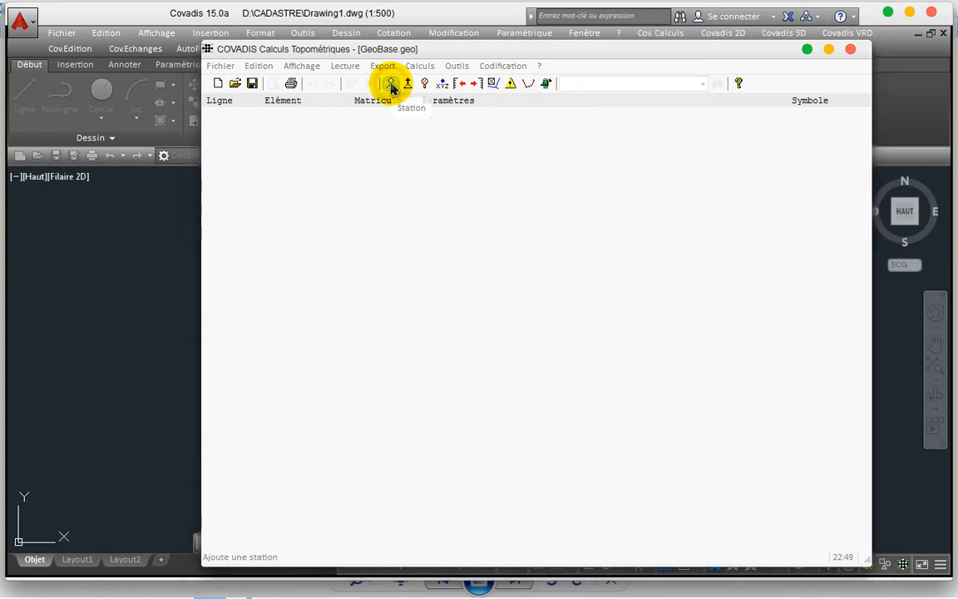
{"action": "left_click", "coordinate": [391, 85]}
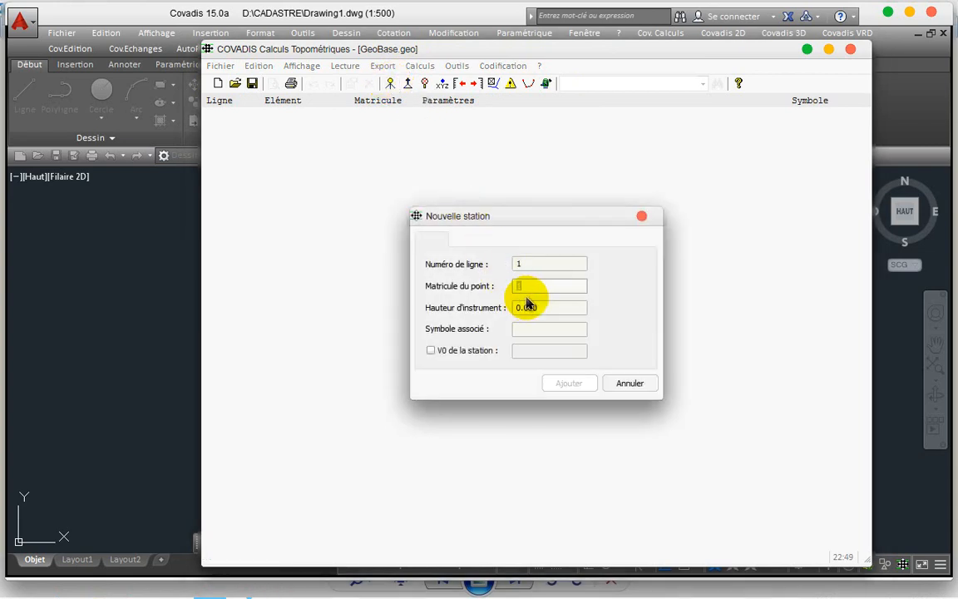
{"action": "type", "text": "S1"}
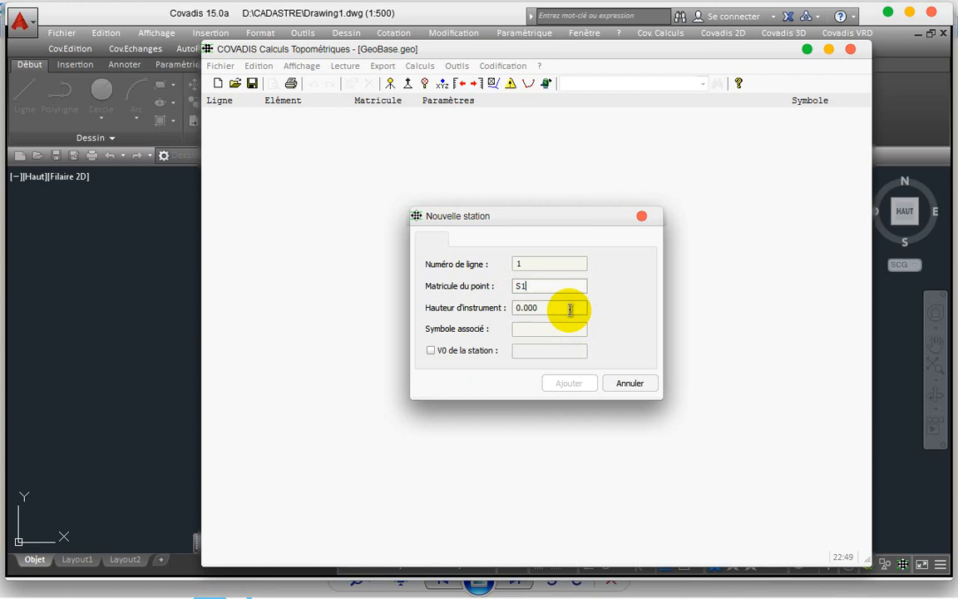
{"action": "left_click", "coordinate": [570, 310]}
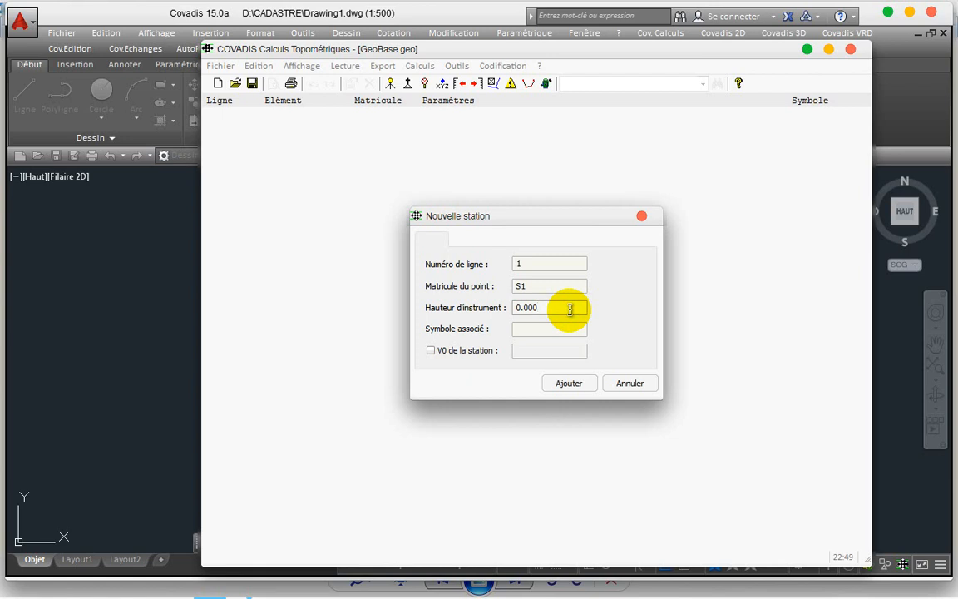
{"action": "left_click", "coordinate": [566, 383]}
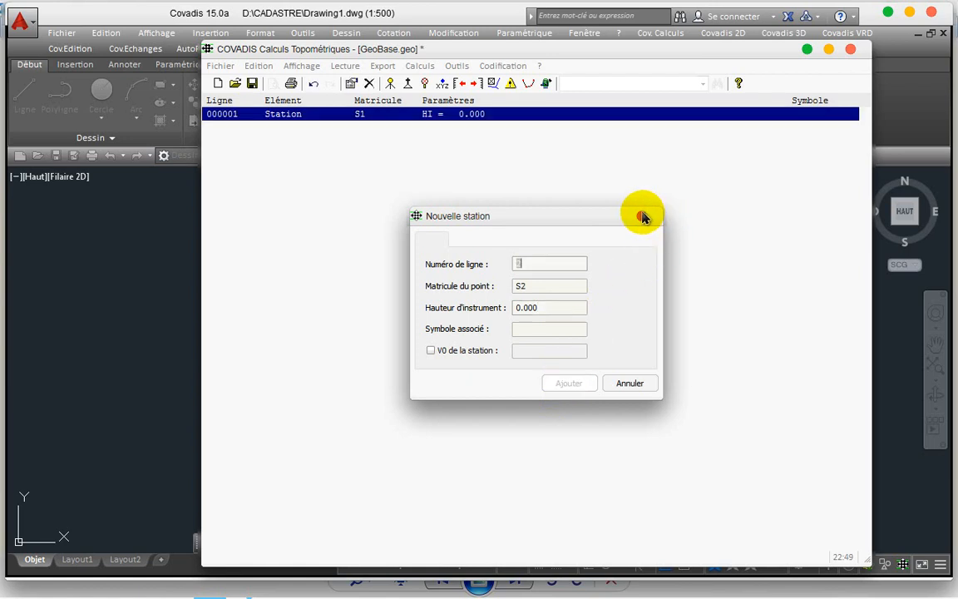
{"action": "left_click", "coordinate": [641, 215]}
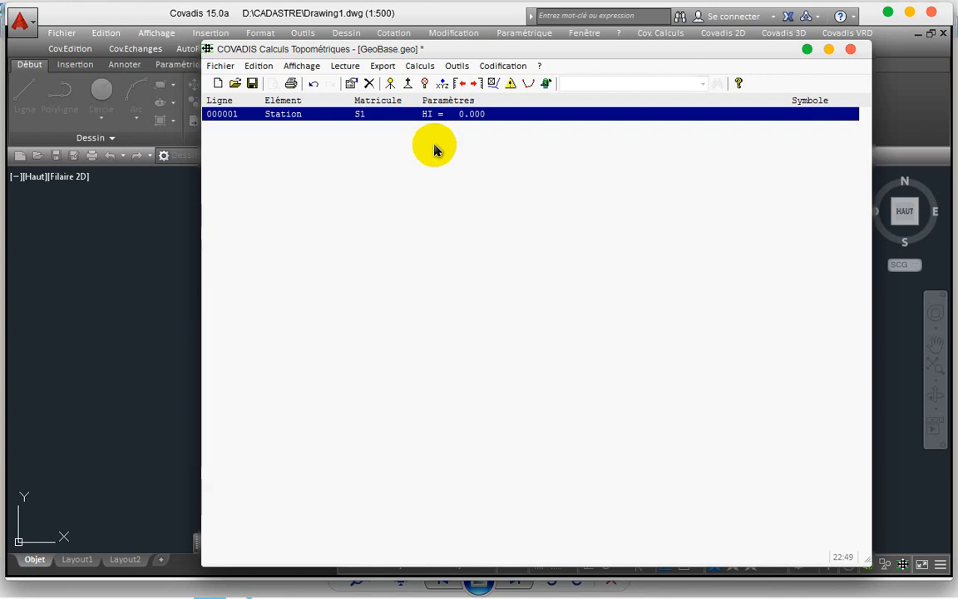
{"action": "left_click", "coordinate": [409, 83]}
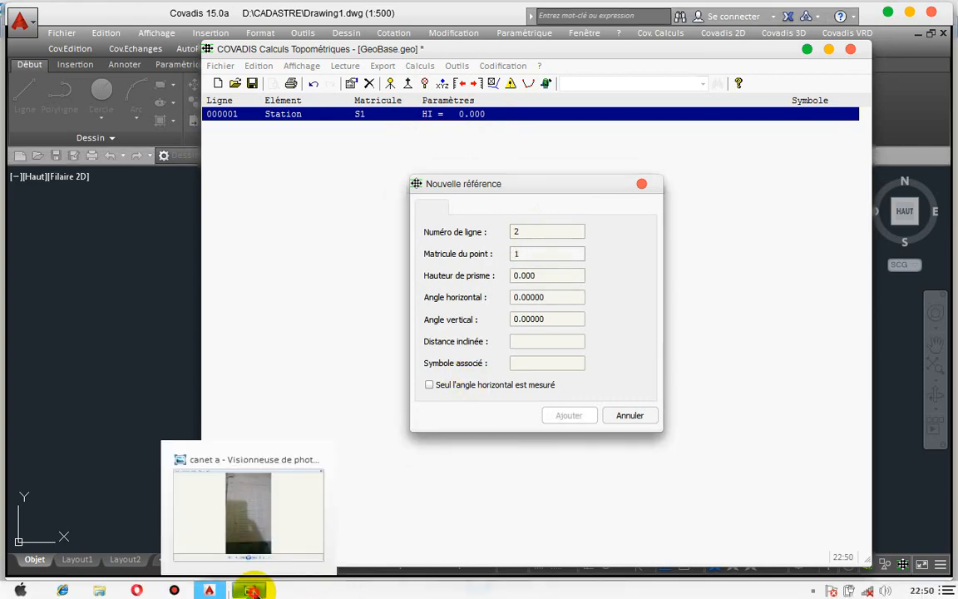
Step: Check the field-book photo for the reference readings and return to the reference form
{"action": "left_click", "coordinate": [254, 590]}
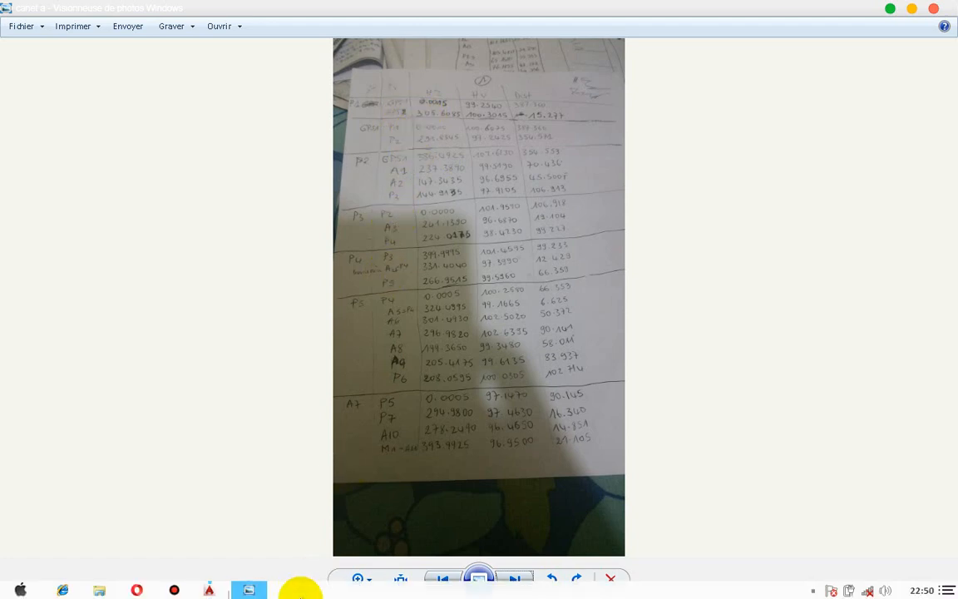
{"action": "mouse_move", "coordinate": [225, 574]}
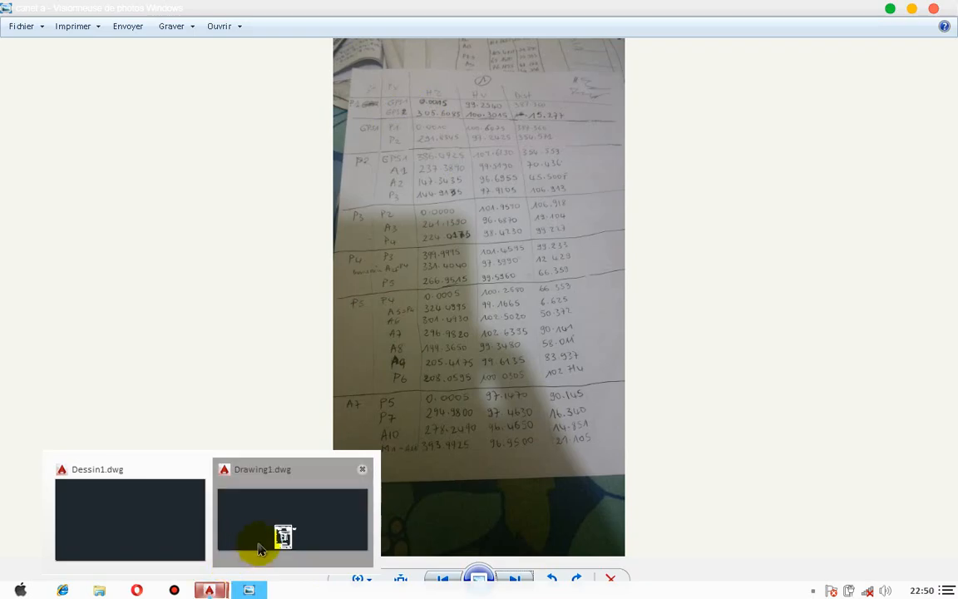
{"action": "left_click", "coordinate": [257, 545]}
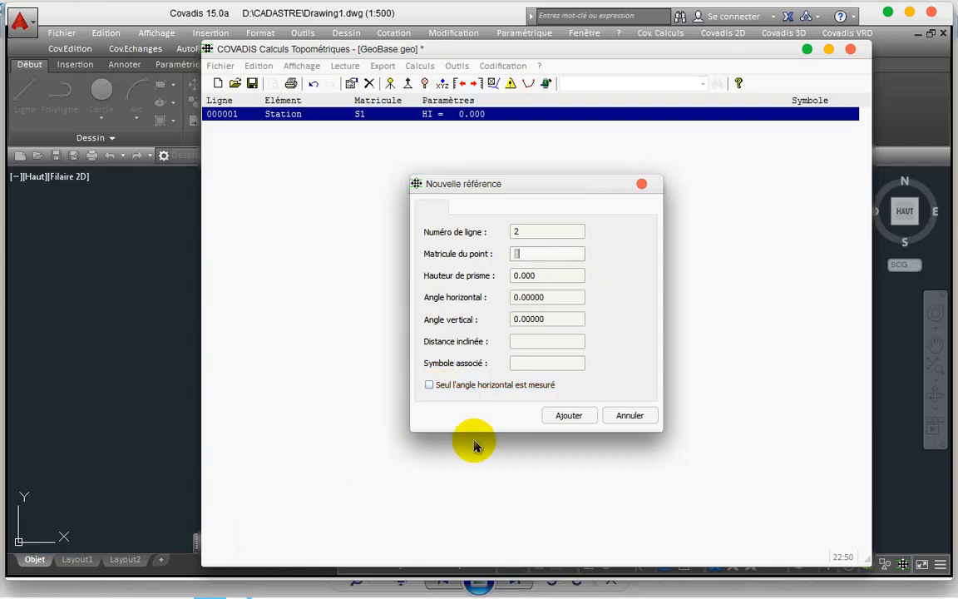
Step: Enter reference point P4 with prism height 1.600 and select the horizontal angle value
{"action": "type", "text": "P"}
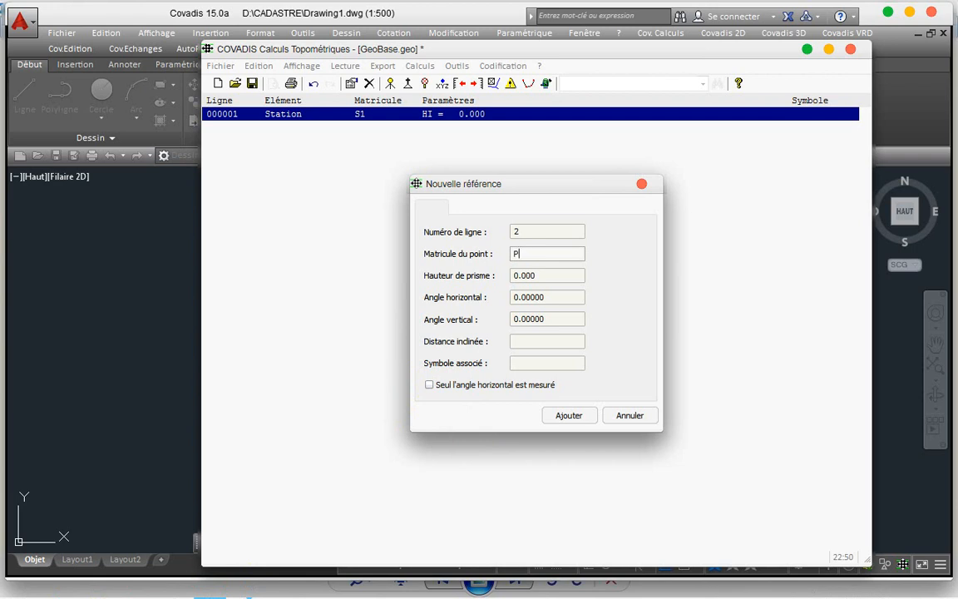
{"action": "type", "text": "4"}
{"action": "key", "text": "Tab"}
{"action": "type", "text": "1"}
{"action": "type", "text": "56"}
{"action": "key", "text": "BackSpace"}
{"action": "key", "text": "BackSpace"}
{"action": "type", "text": "/"}
{"action": "type", "text": "60"}
{"action": "key", "text": "BackSpace"}
{"action": "key", "text": "BackSpace"}
{"action": "key", "text": "BackSpace"}
{"action": "type", "text": ".60"}
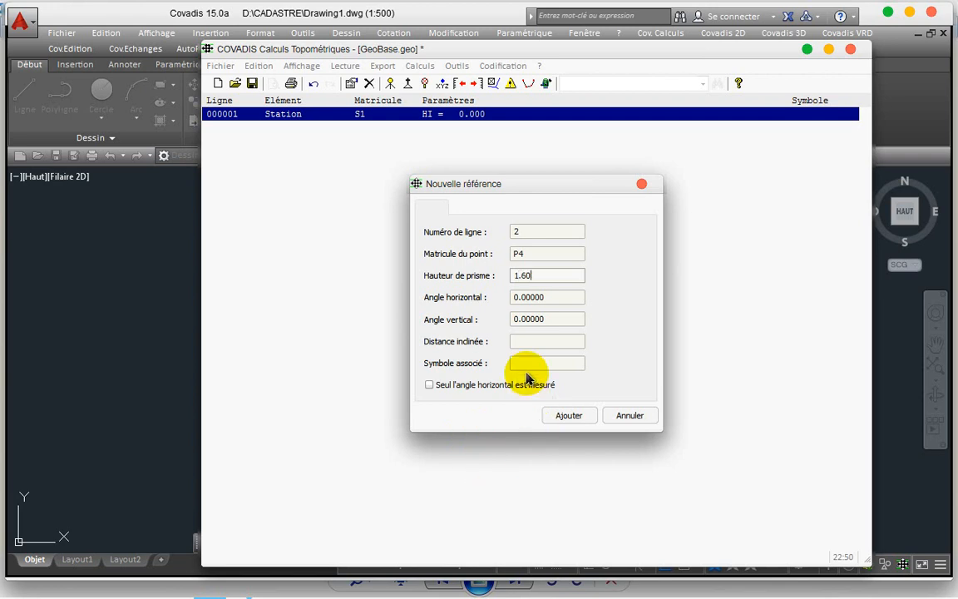
{"action": "type", "text": "0"}
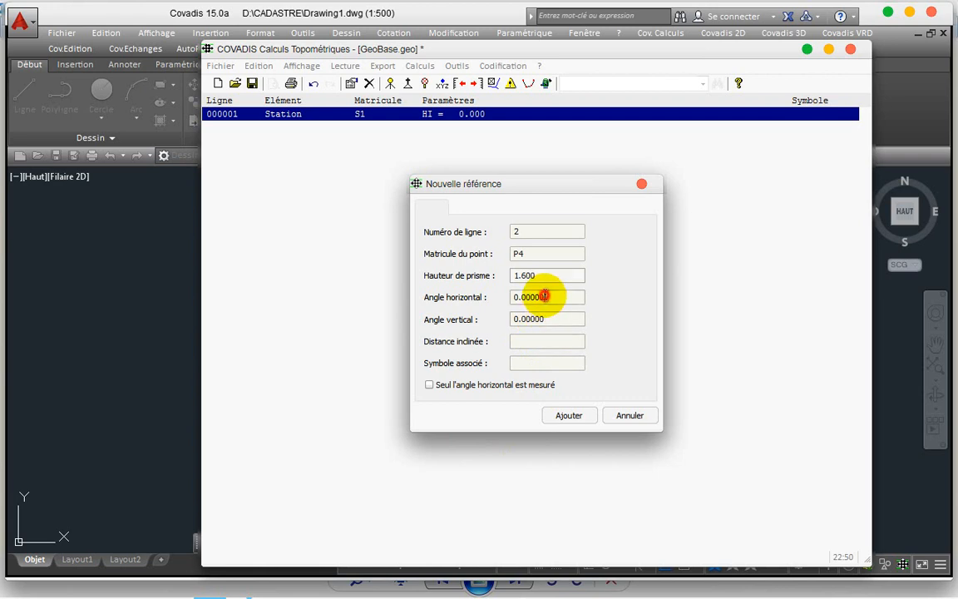
{"action": "left_click", "coordinate": [549, 297]}
{"action": "left_click_drag", "start_coordinate": [549, 297], "coordinate": [481, 299]}
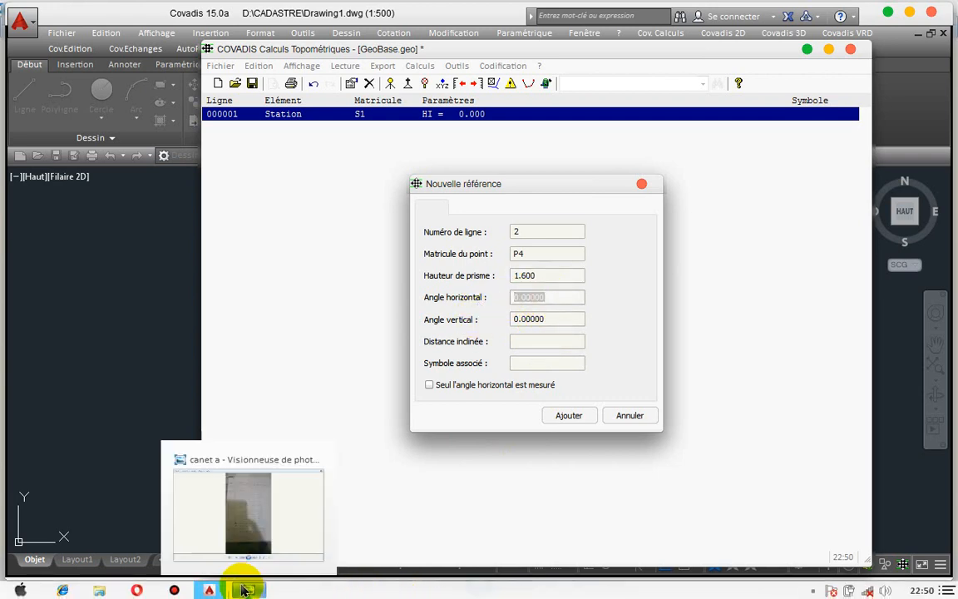
{"action": "left_click", "coordinate": [249, 587]}
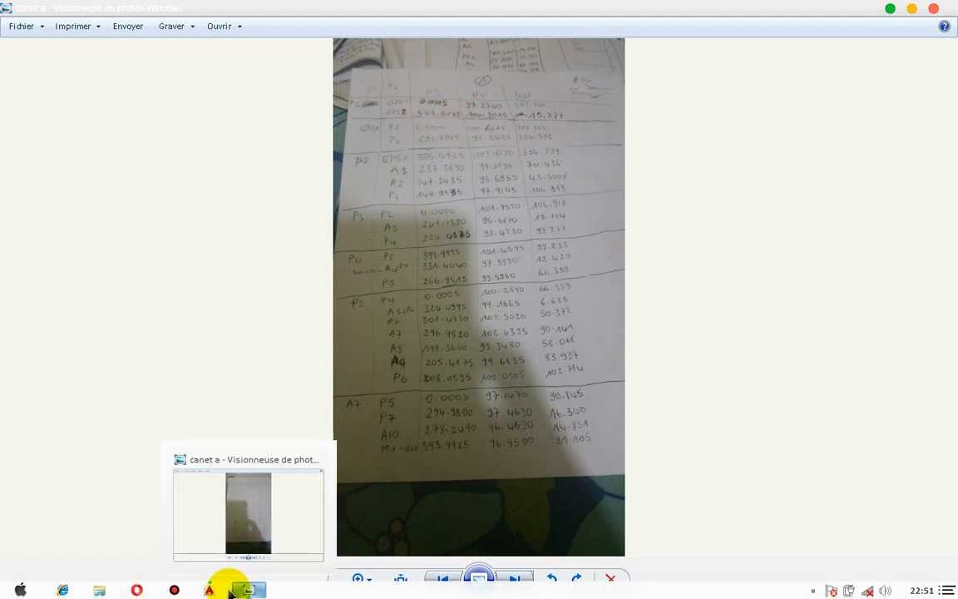
{"action": "left_click", "coordinate": [256, 548]}
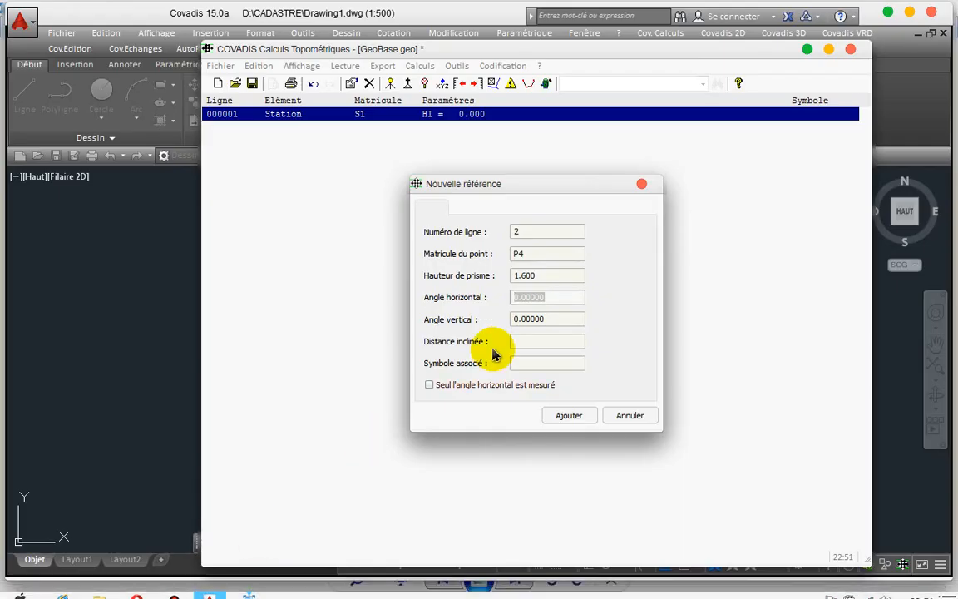
{"action": "left_click", "coordinate": [556, 319]}
{"action": "left_click_drag", "start_coordinate": [557, 318], "coordinate": [497, 320]}
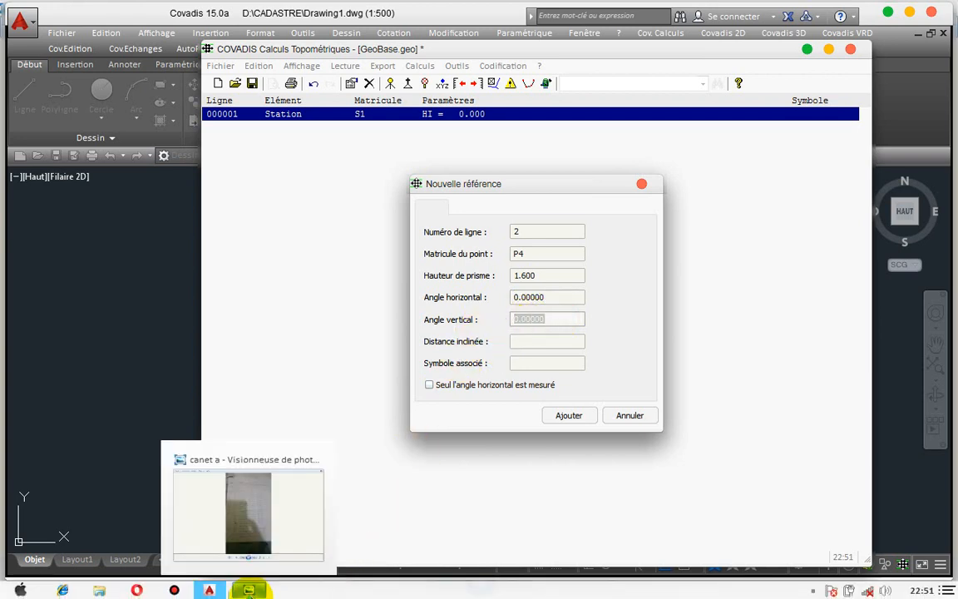
{"action": "left_click", "coordinate": [258, 532]}
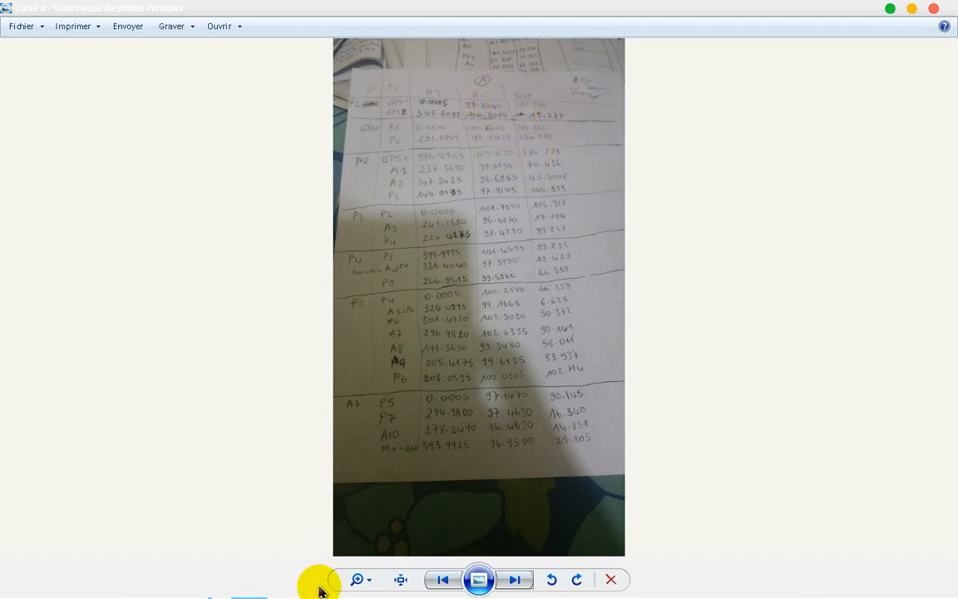
{"action": "mouse_move", "coordinate": [211, 590]}
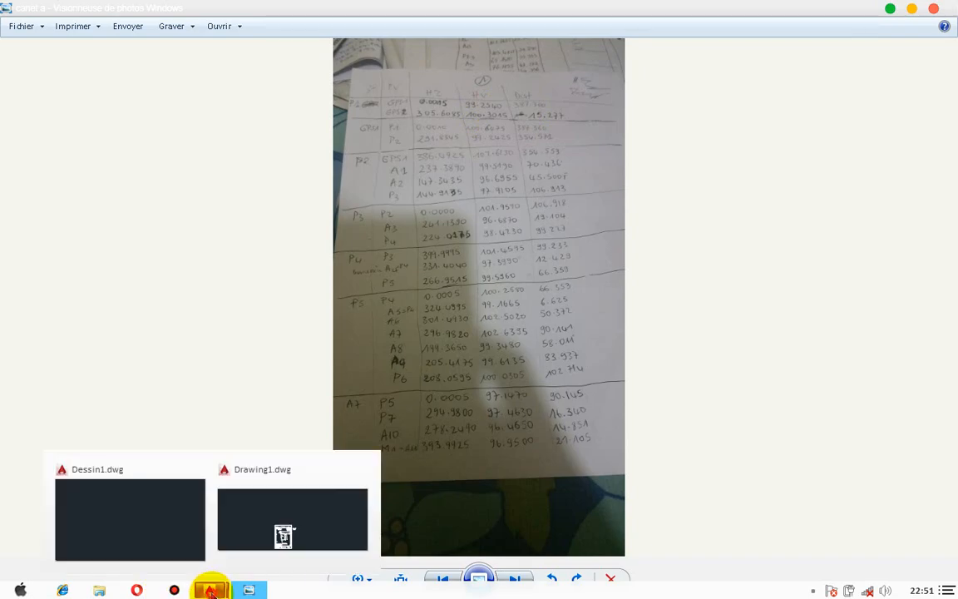
{"action": "left_click", "coordinate": [281, 542]}
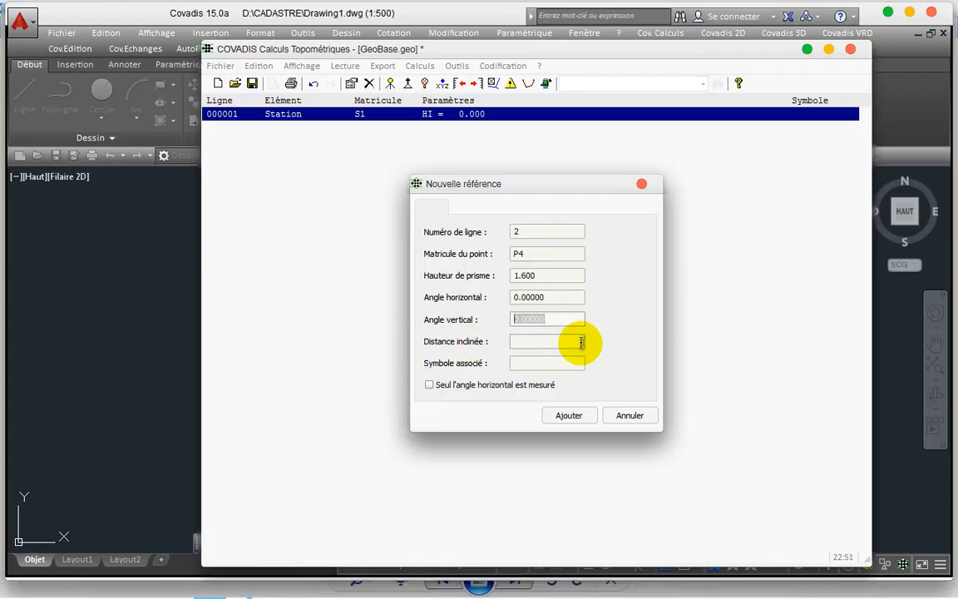
Step: Record reference P4 with vertical angle 99 and slope distance 397 as line 000002
{"action": "type", "text": "99"}
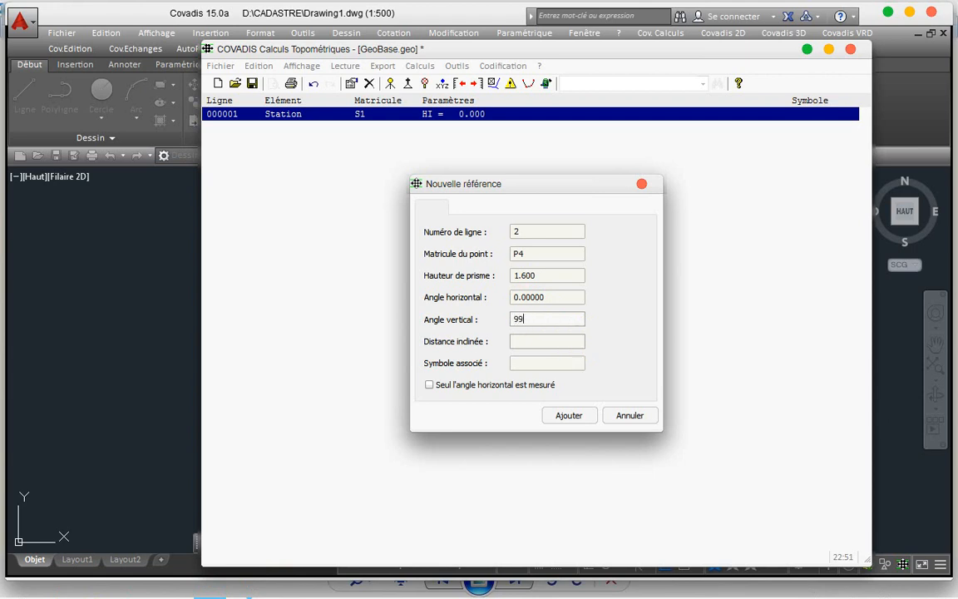
{"action": "left_click", "coordinate": [532, 342]}
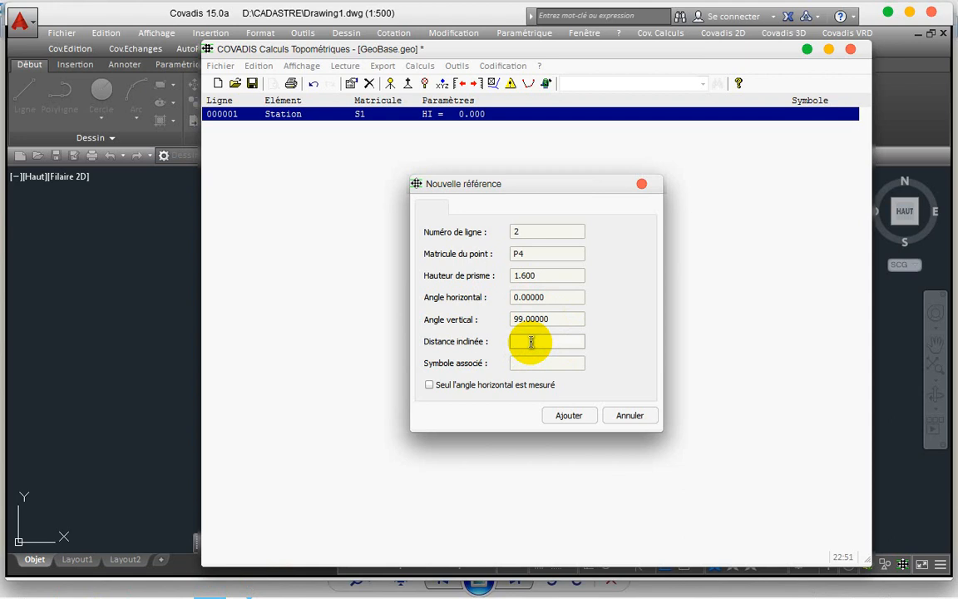
{"action": "type", "text": "3"}
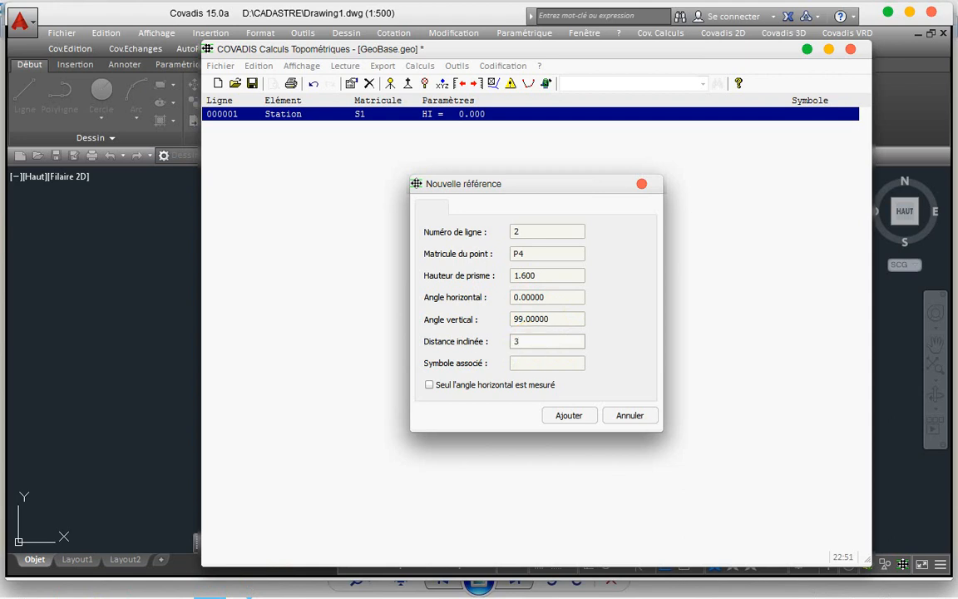
{"action": "type", "text": "97"}
{"action": "left_click", "coordinate": [578, 415]}
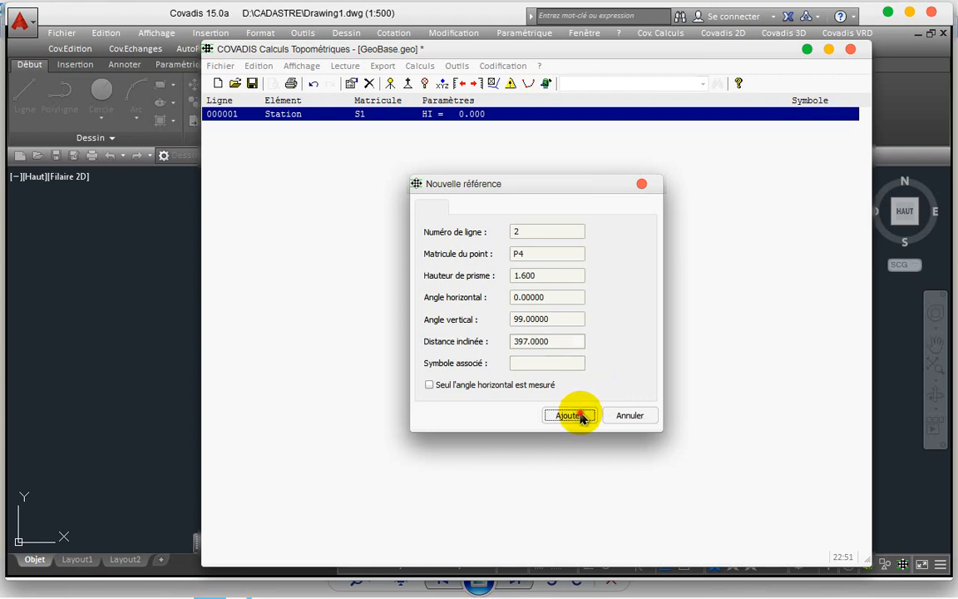
{"action": "left_click", "coordinate": [641, 185]}
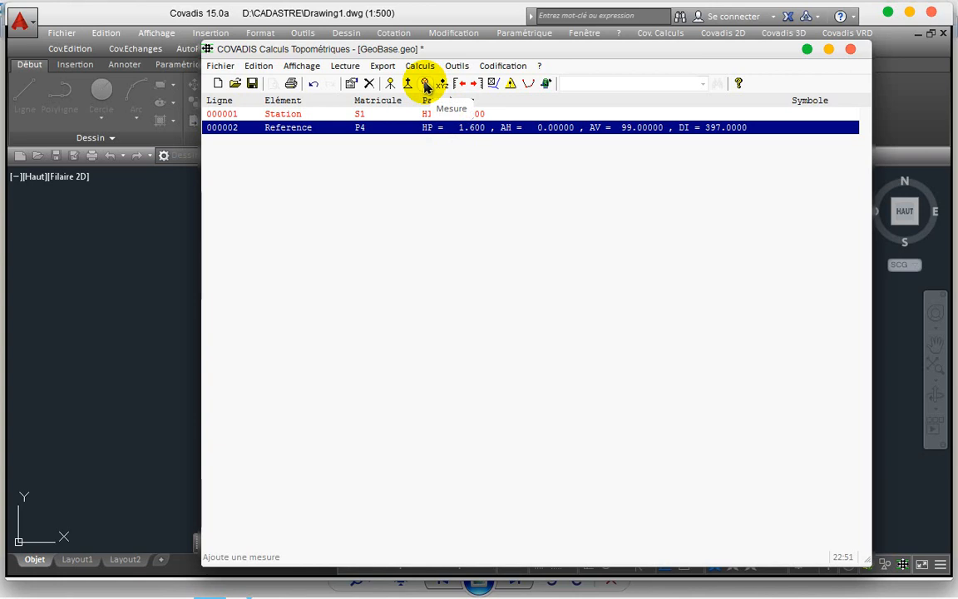
Step: Add measurement B1 with prism height 1.300, horizontal angle 67, vertical angle 100, slope distance 68
{"action": "left_click", "coordinate": [426, 84]}
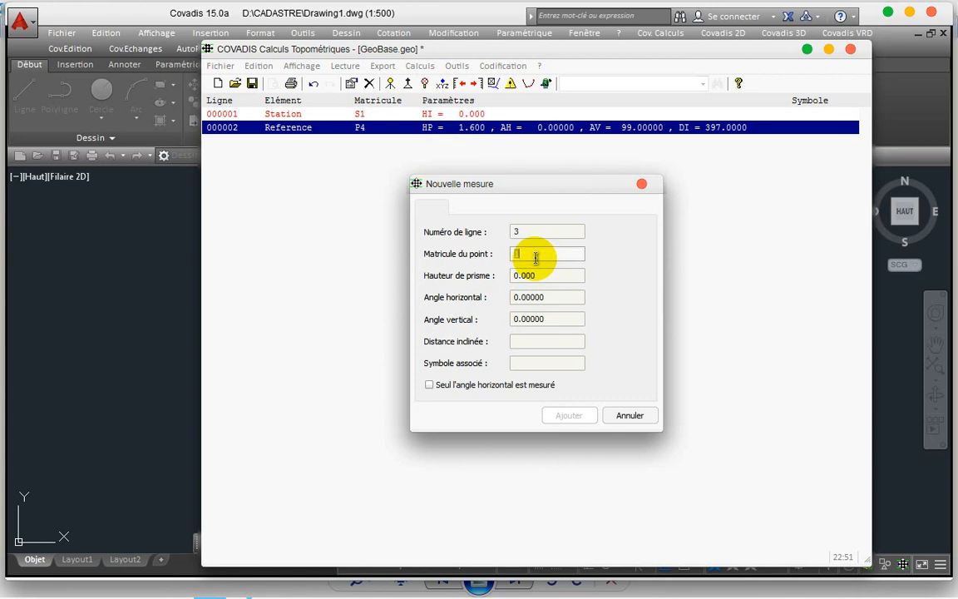
{"action": "type", "text": "B1"}
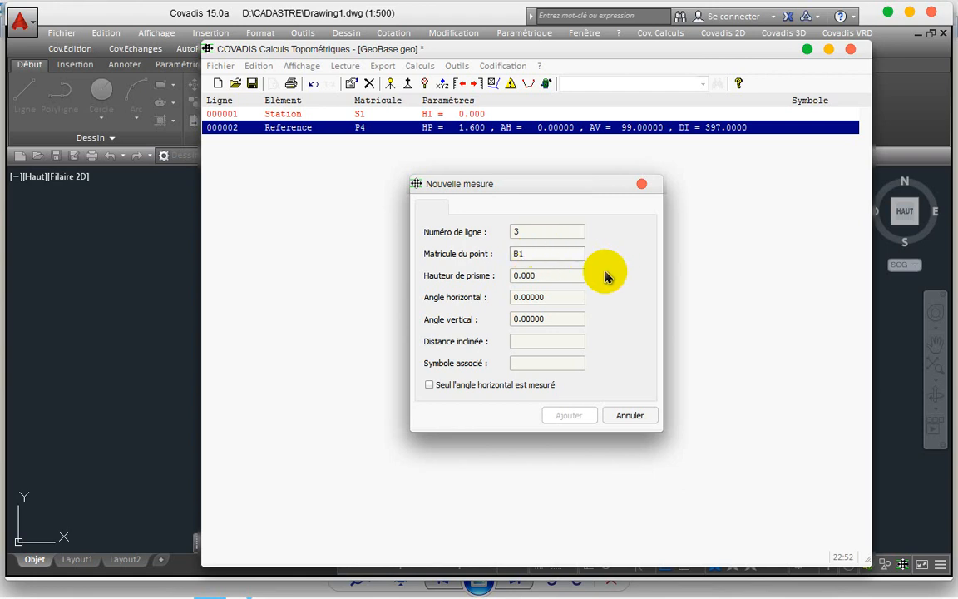
{"action": "key", "text": "Tab"}
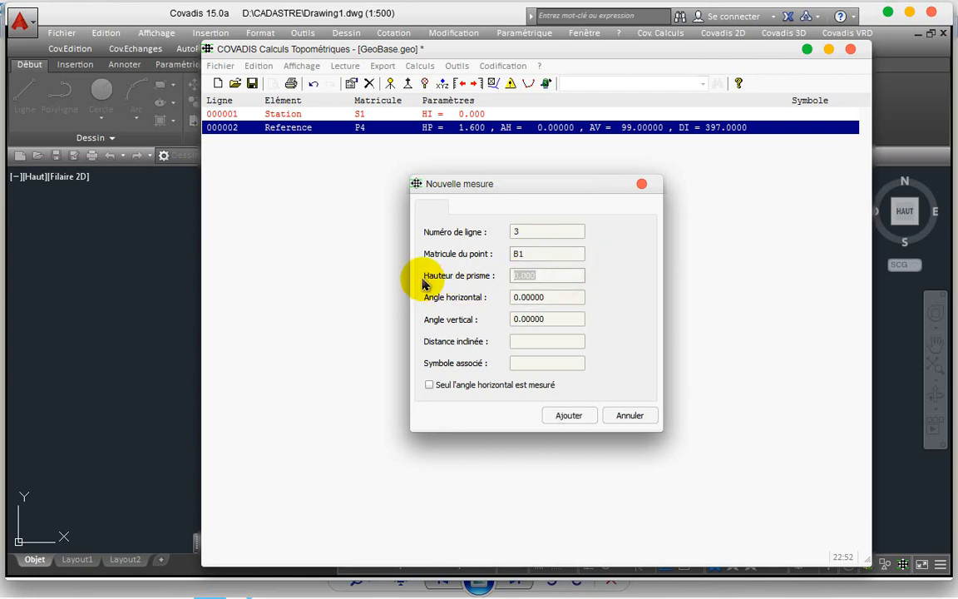
{"action": "type", "text": "12"}
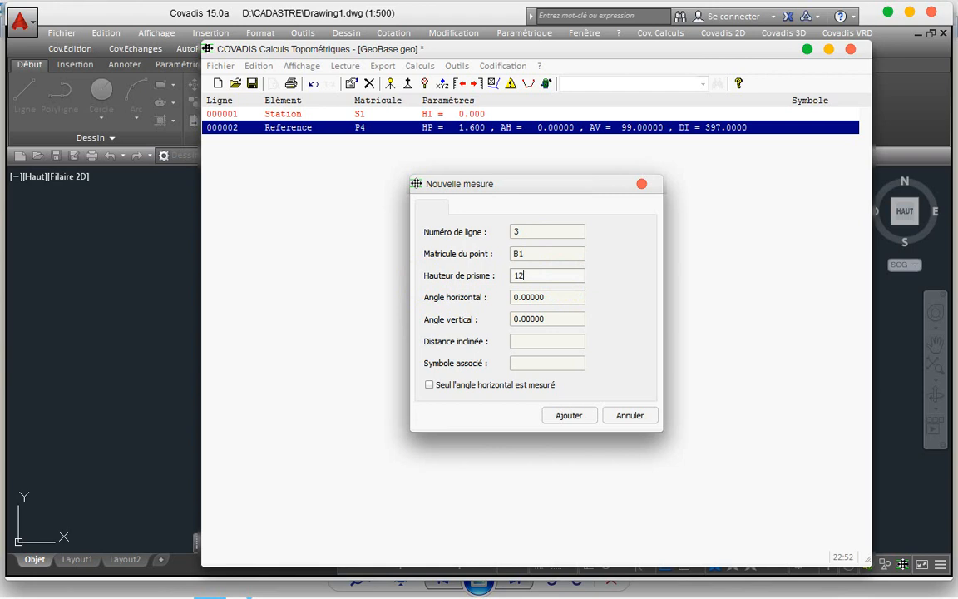
{"action": "key", "text": "BackSpace"}
{"action": "type", "text": ".3"}
{"action": "key", "text": "Tab"}
{"action": "type", "text": "67"}
{"action": "key", "text": "Tab"}
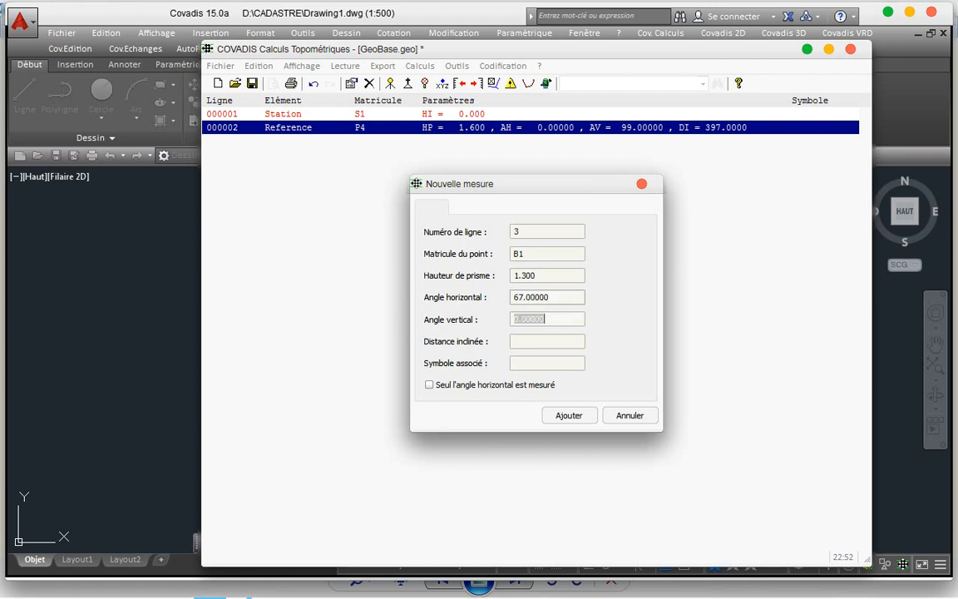
{"action": "type", "text": "100"}
{"action": "key", "text": "Tab"}
{"action": "type", "text": "68"}
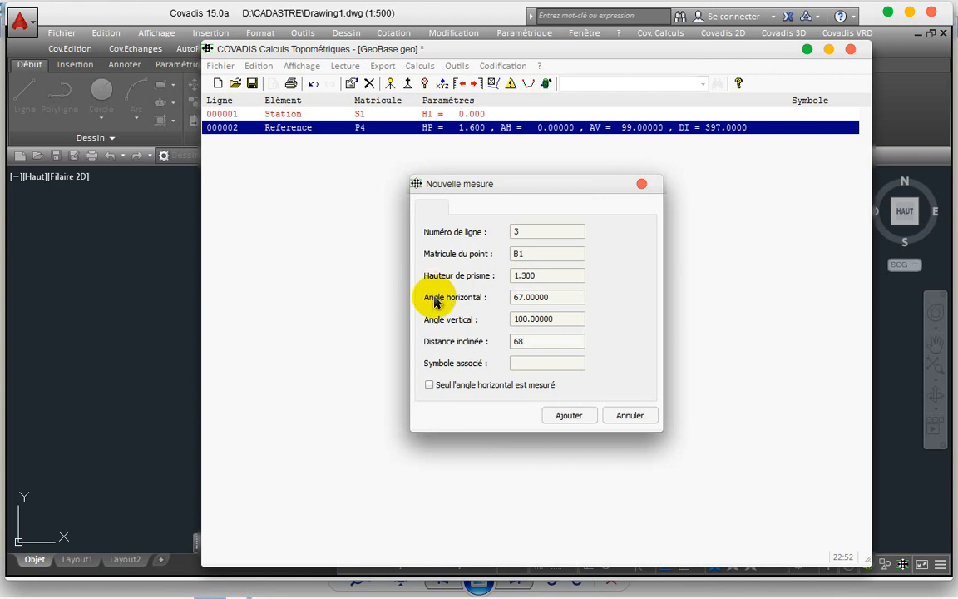
{"action": "left_click", "coordinate": [568, 415]}
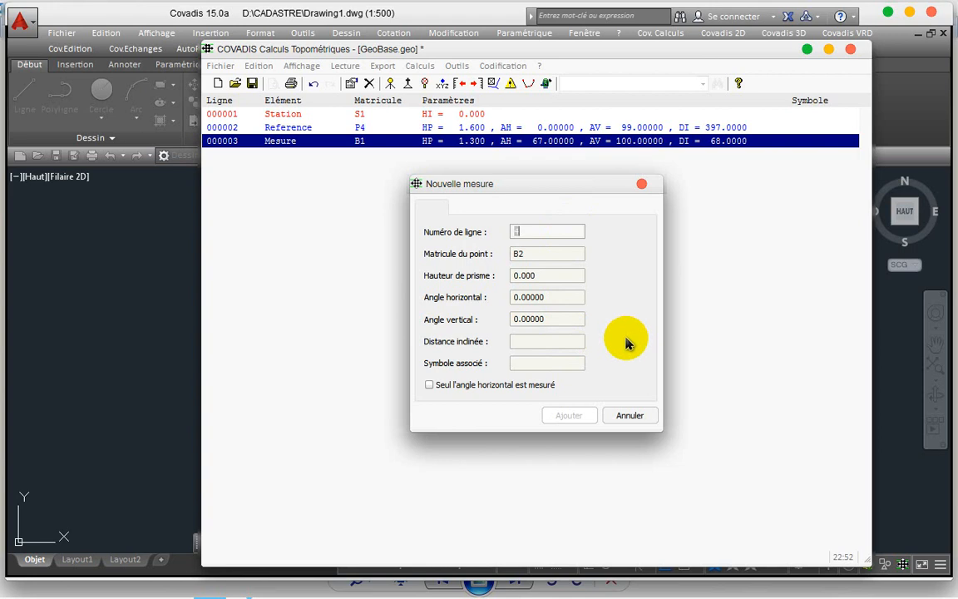
Step: Close the new measurement form and cancel the new station form
{"action": "left_click", "coordinate": [642, 184]}
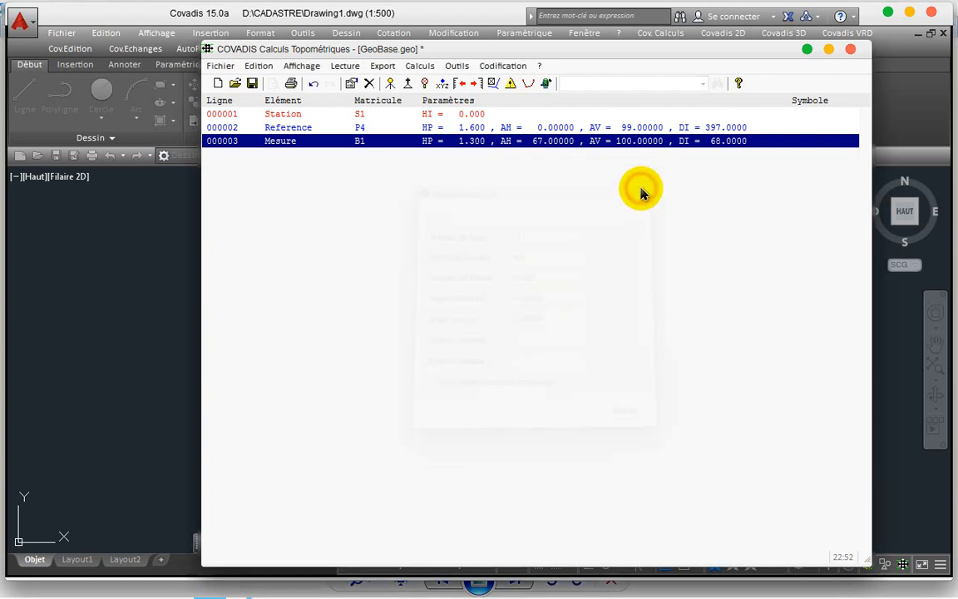
{"action": "left_click", "coordinate": [390, 83]}
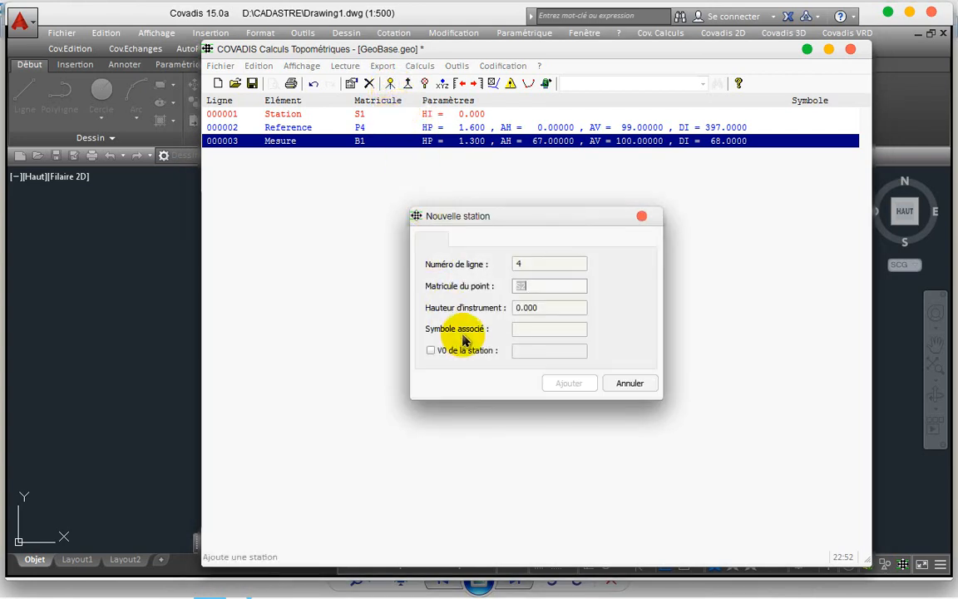
{"action": "left_click", "coordinate": [641, 218]}
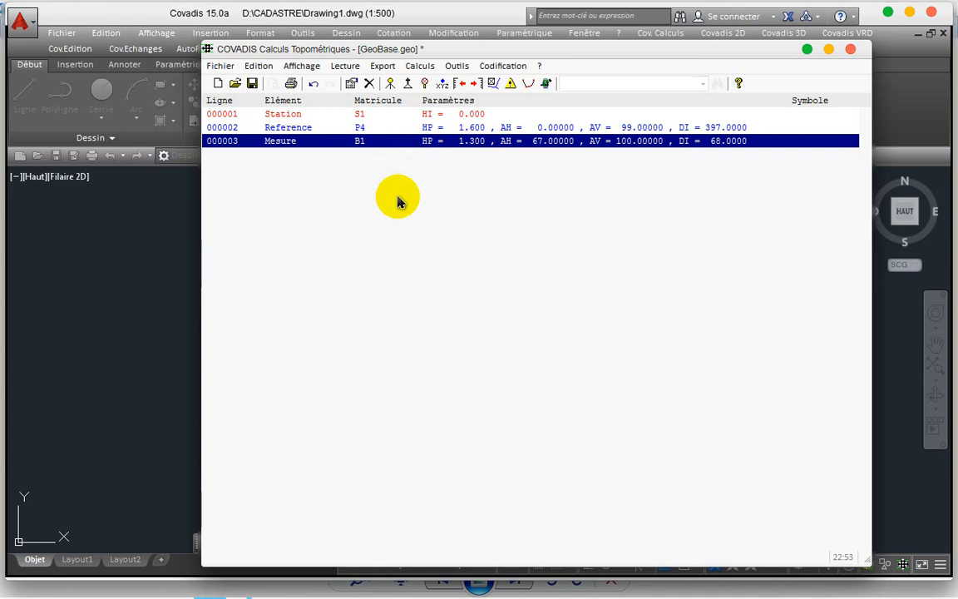
Step: Open GEOBASE PROBATOIRE 2017.geo and select the B4 point line
{"action": "left_click", "coordinate": [216, 86]}
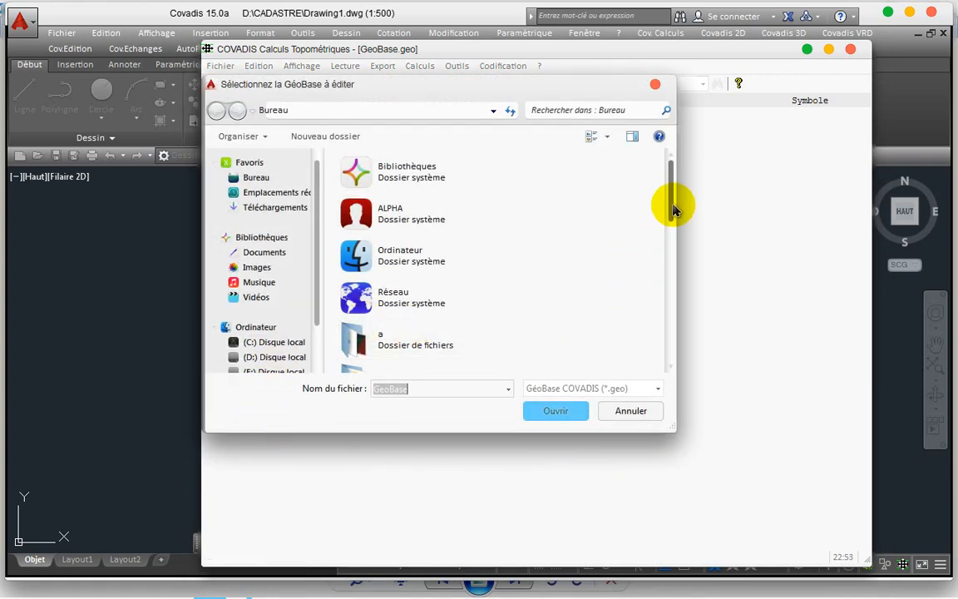
{"action": "left_click_drag", "start_coordinate": [673, 203], "coordinate": [652, 360]}
{"action": "left_click", "coordinate": [413, 347]}
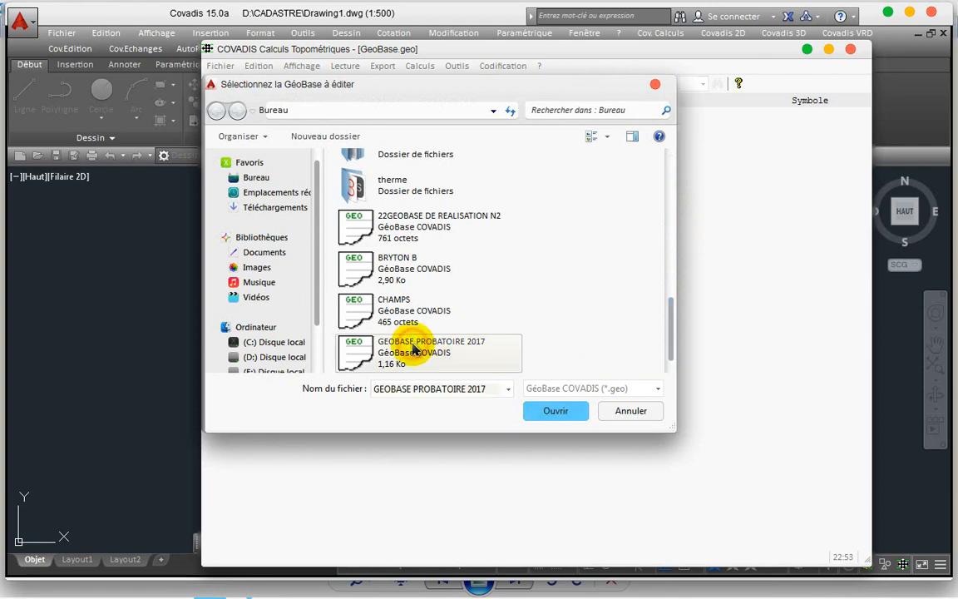
{"action": "left_click", "coordinate": [558, 414]}
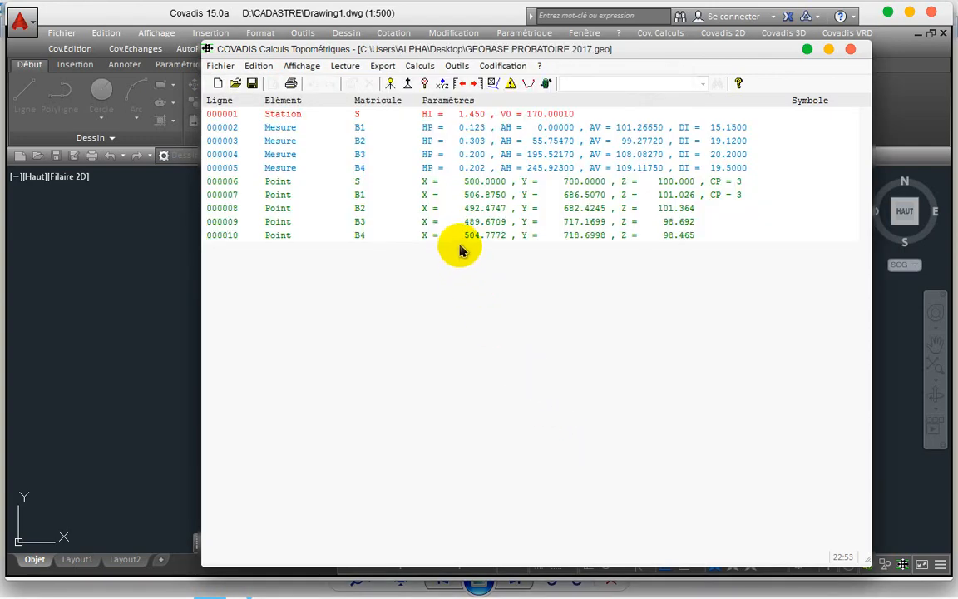
{"action": "left_click", "coordinate": [467, 237]}
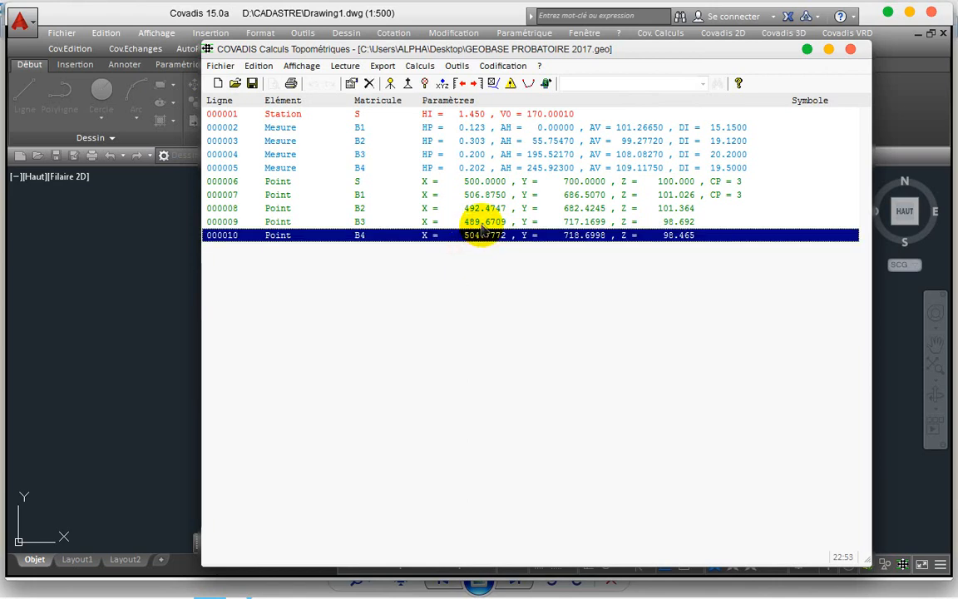
Step: Add the B3 and B2 lines to the selection and delete all three point lines
{"action": "left_click", "coordinate": [428, 221], "text": "shift"}
{"action": "left_click", "coordinate": [476, 209], "text": "shift"}
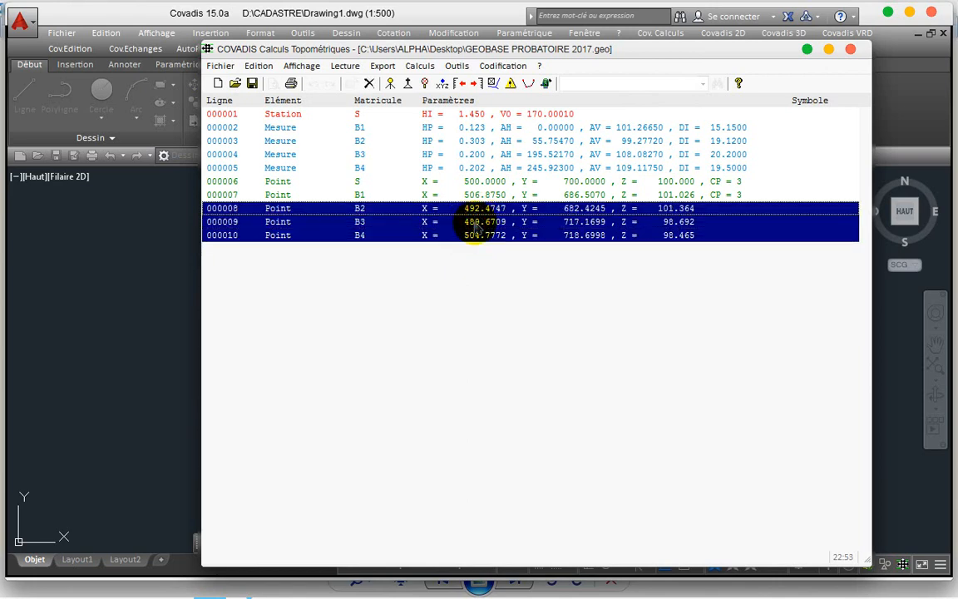
{"action": "key", "text": "Delete"}
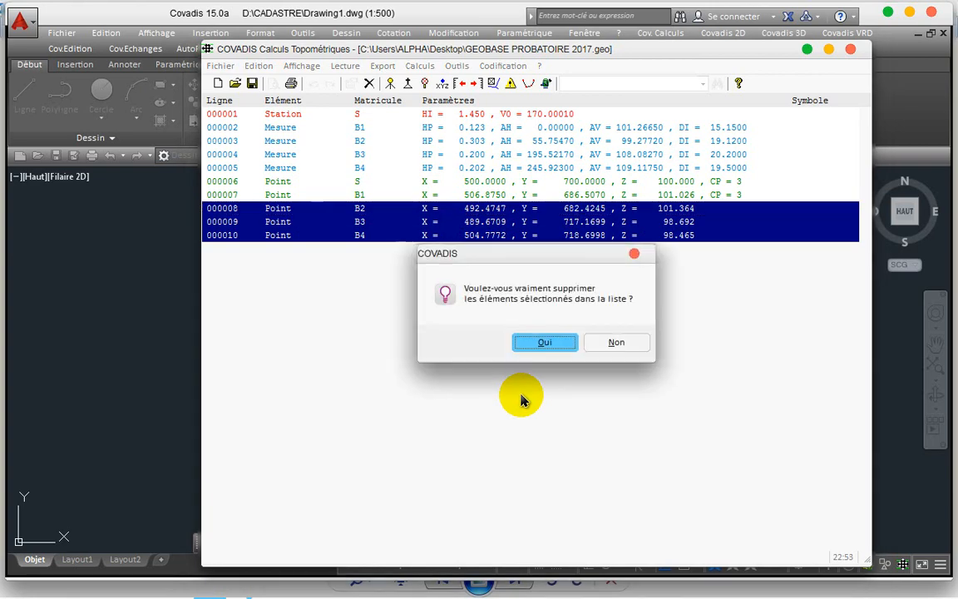
{"action": "key", "text": "Return"}
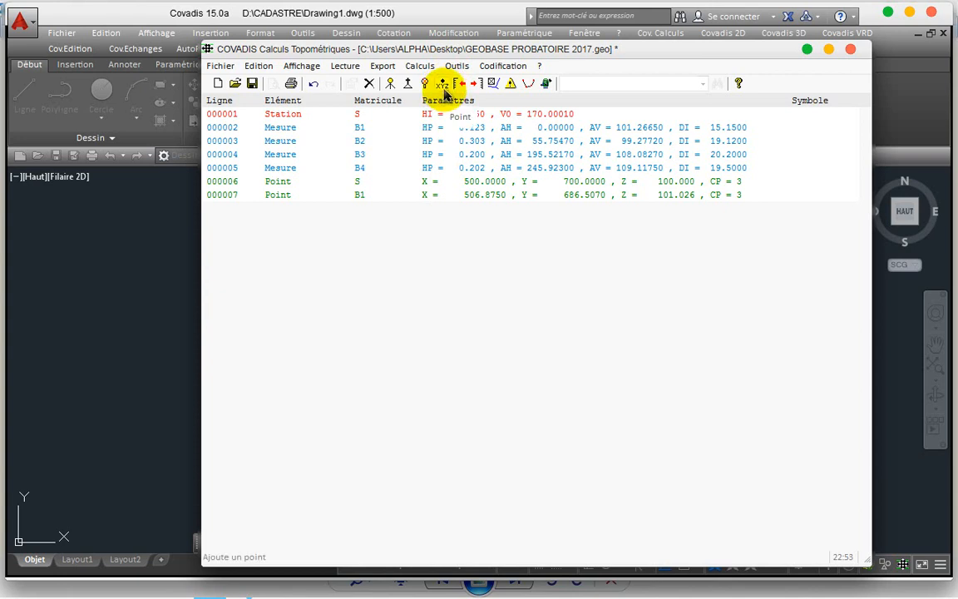
Step: Add point S at X 6787, Y 767, Z 898, keeping the duplicate name
{"action": "left_click", "coordinate": [443, 86]}
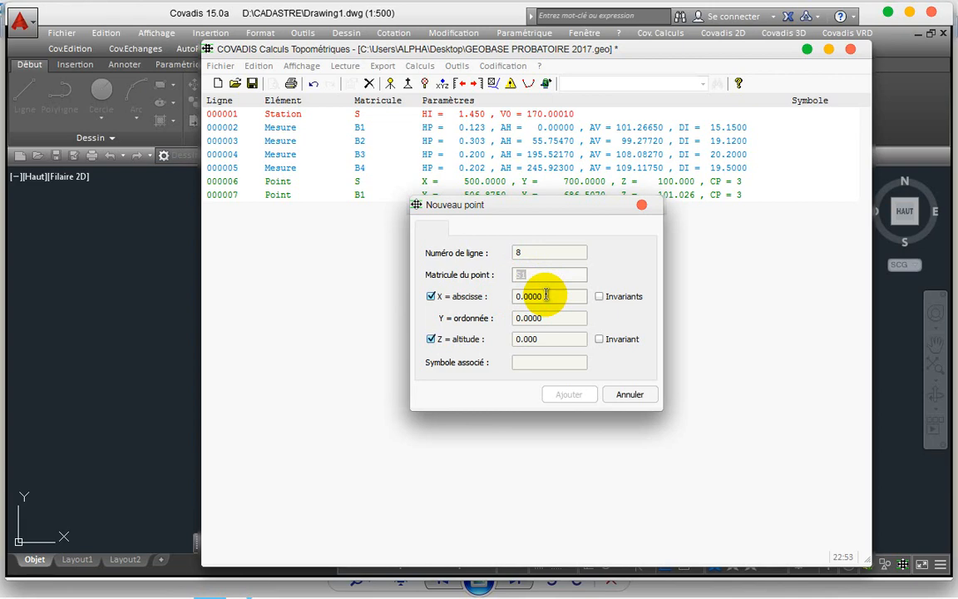
{"action": "left_click", "coordinate": [546, 296]}
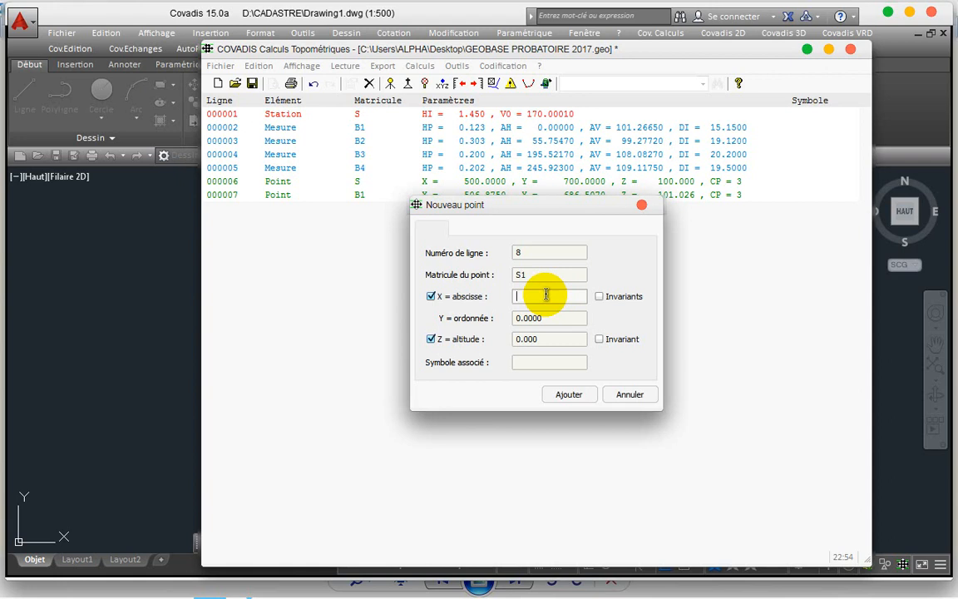
{"action": "left_click", "coordinate": [541, 274]}
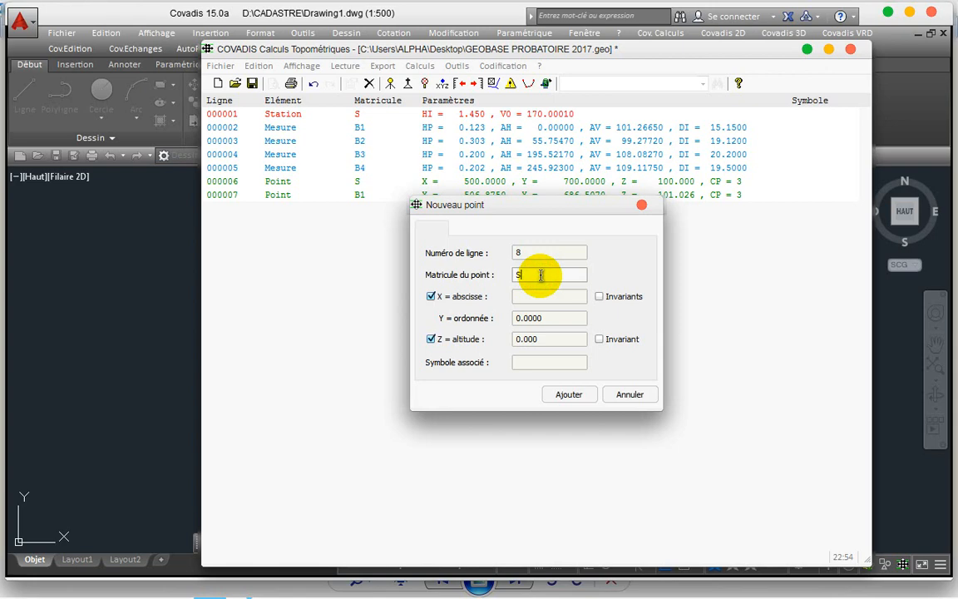
{"action": "left_click", "coordinate": [525, 297]}
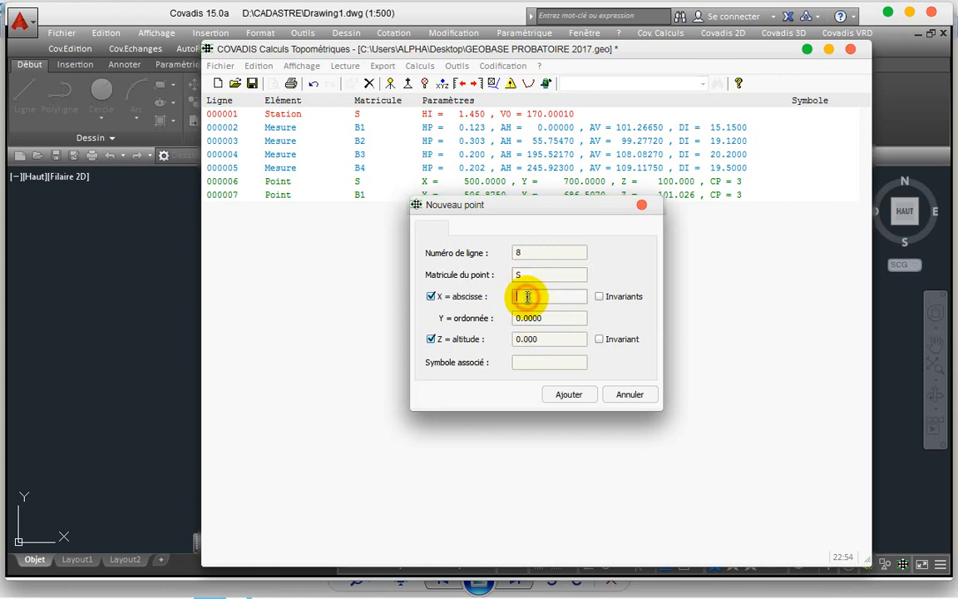
{"action": "type", "text": "6"}
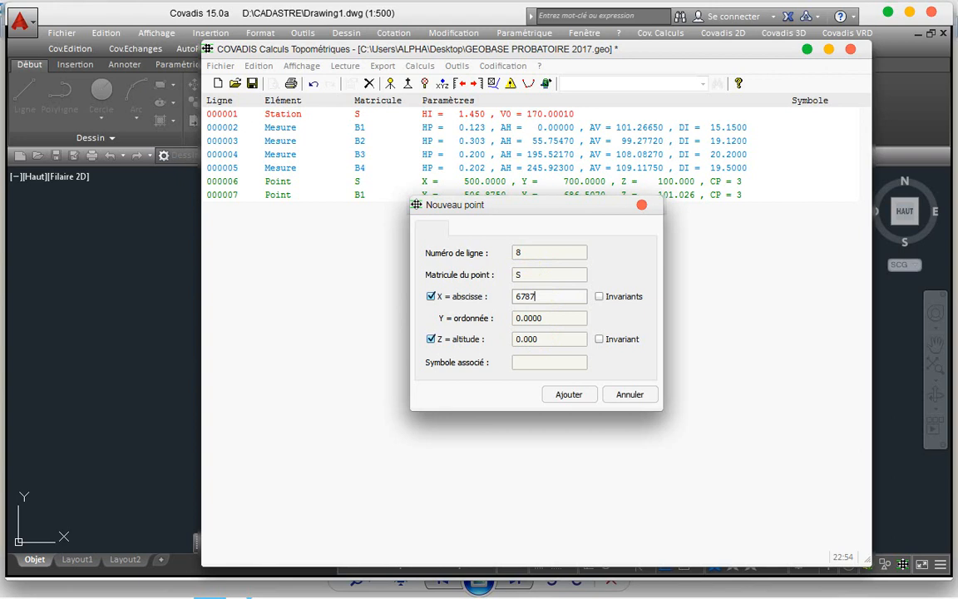
{"action": "type", "text": "787"}
{"action": "left_click", "coordinate": [564, 319]}
{"action": "key", "text": "BackSpace"}
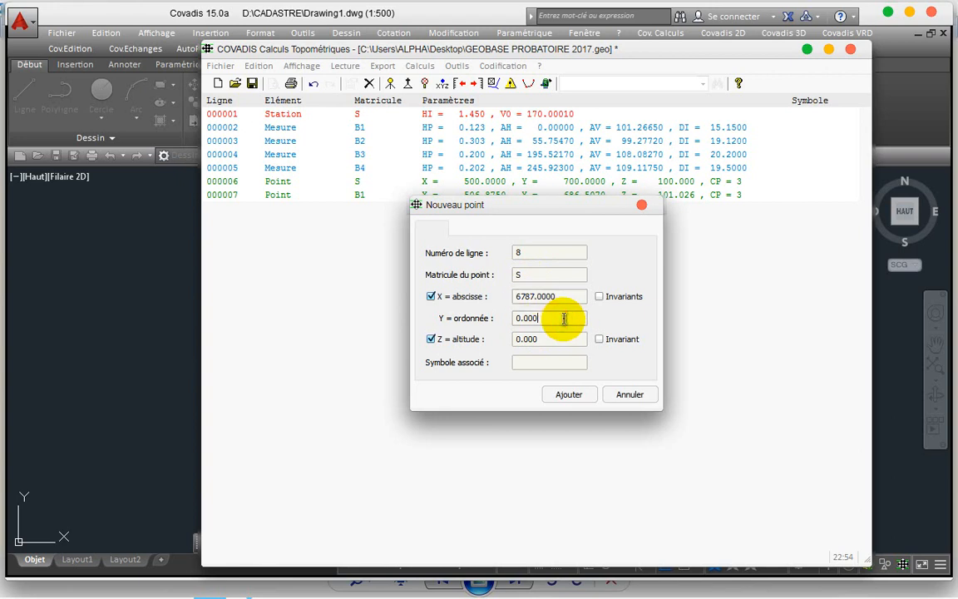
{"action": "type", "text": "767"}
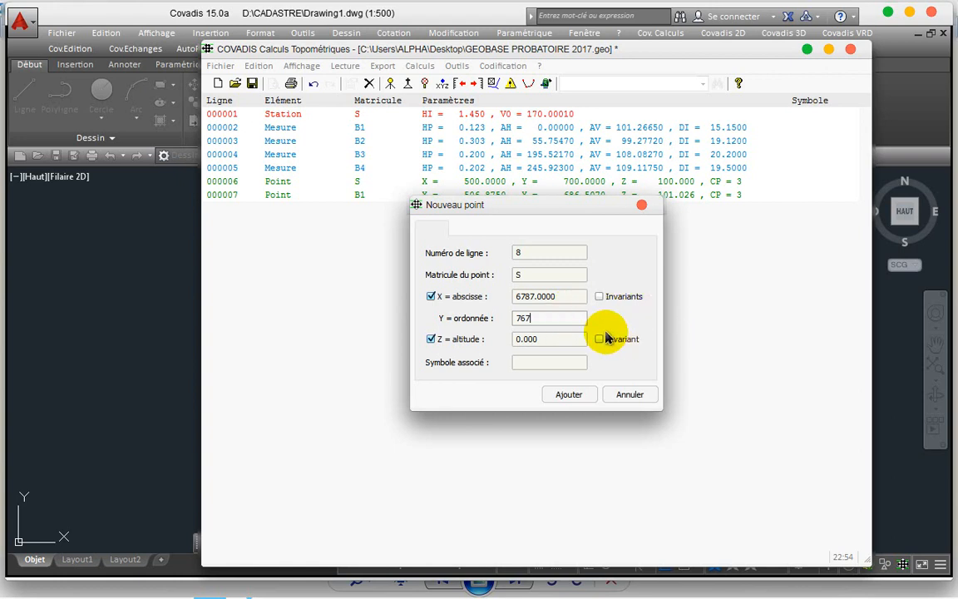
{"action": "left_click", "coordinate": [552, 337]}
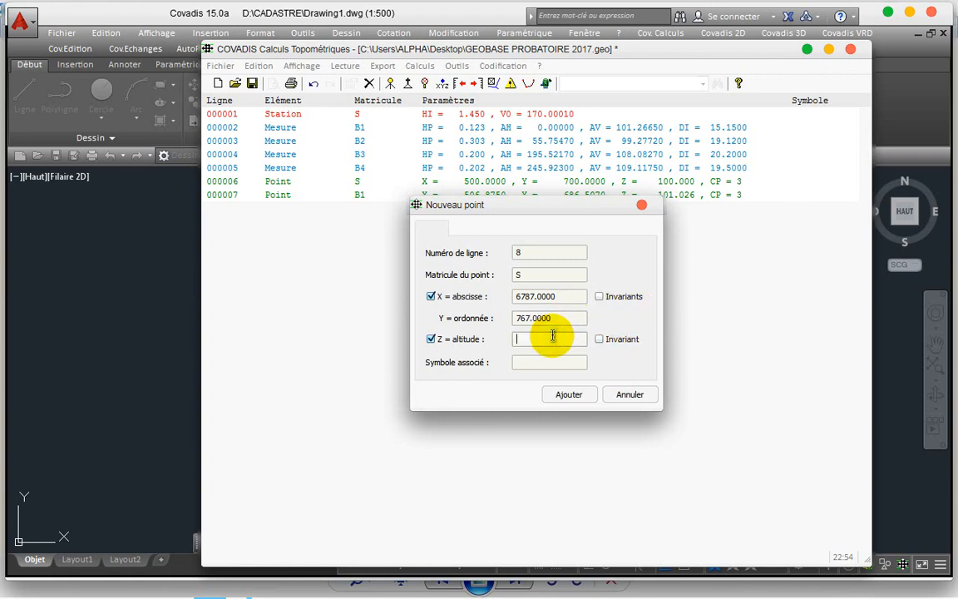
{"action": "type", "text": "898"}
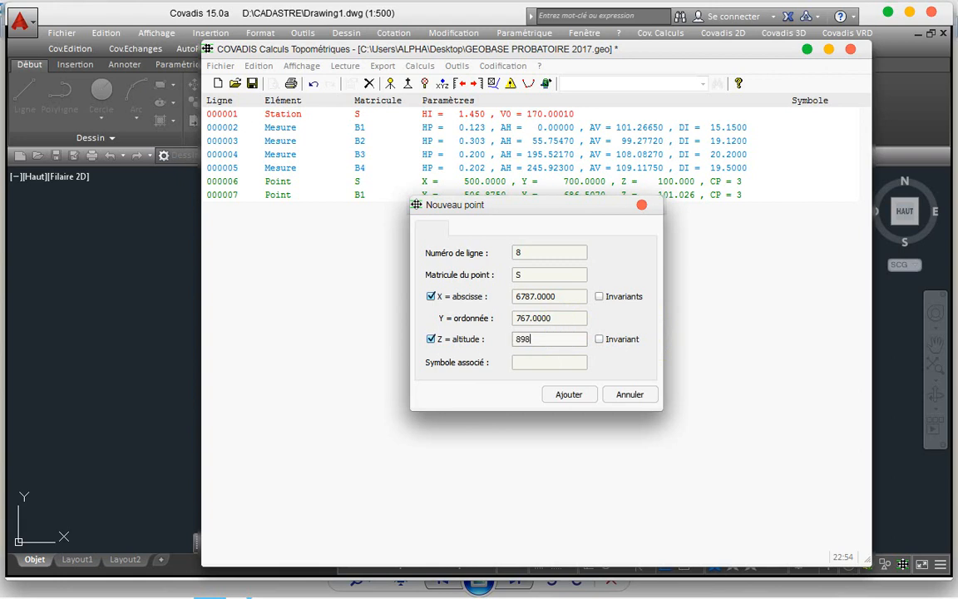
{"action": "left_click", "coordinate": [569, 396]}
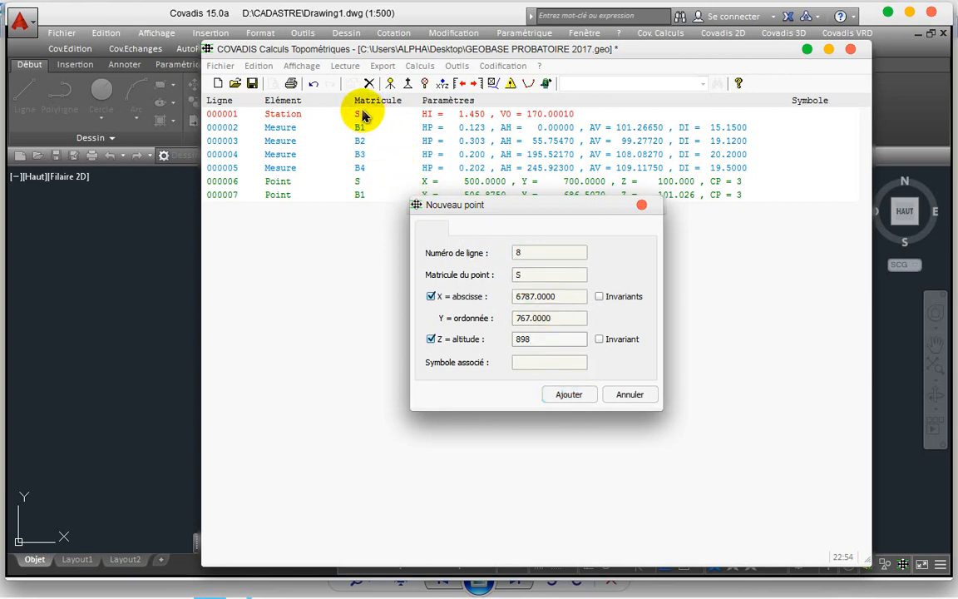
{"action": "left_click", "coordinate": [564, 397]}
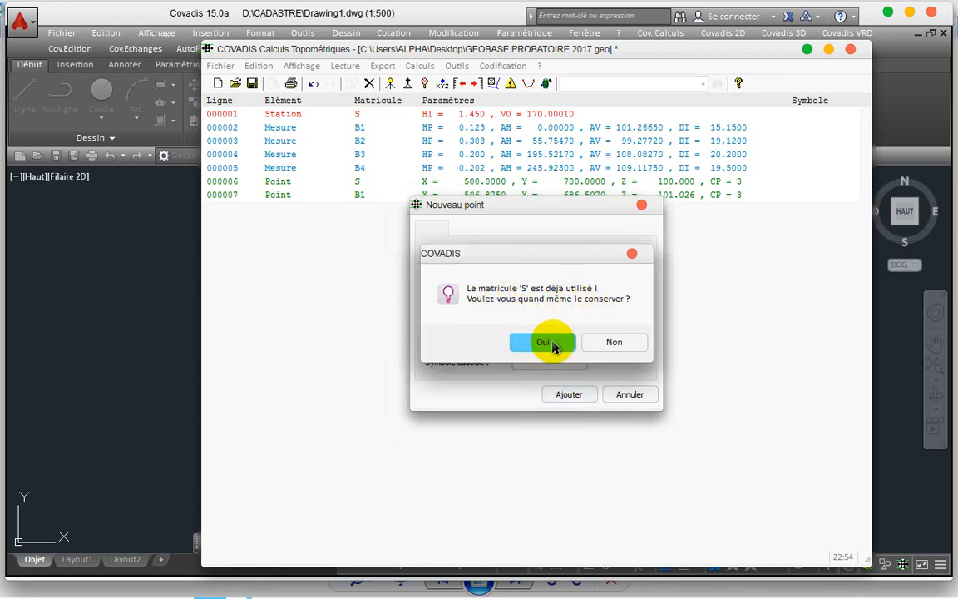
{"action": "left_click", "coordinate": [552, 342]}
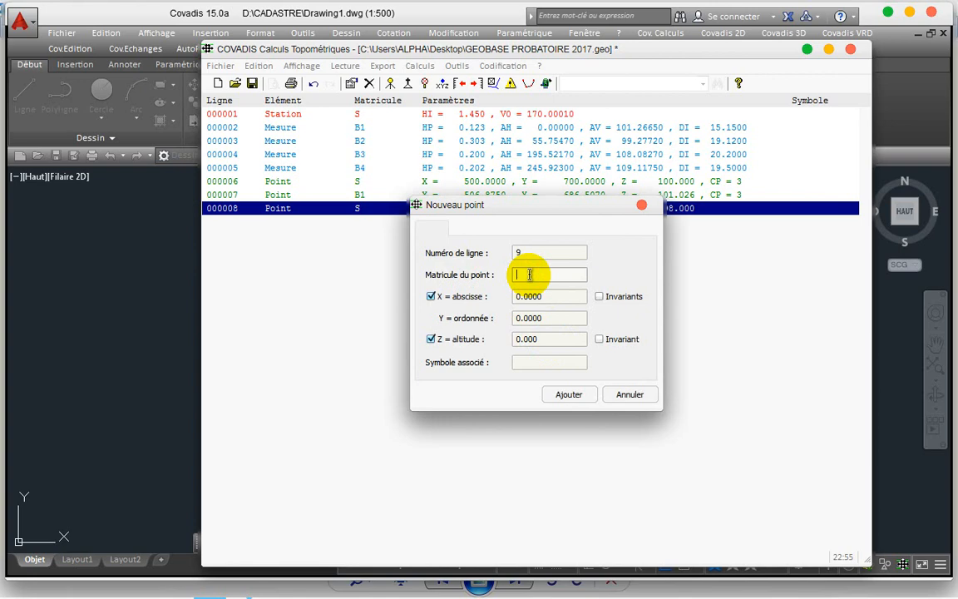
Step: Add point B1 at X 57, Y 7898, Z 89, keeping the duplicate name
{"action": "type", "text": "B1"}
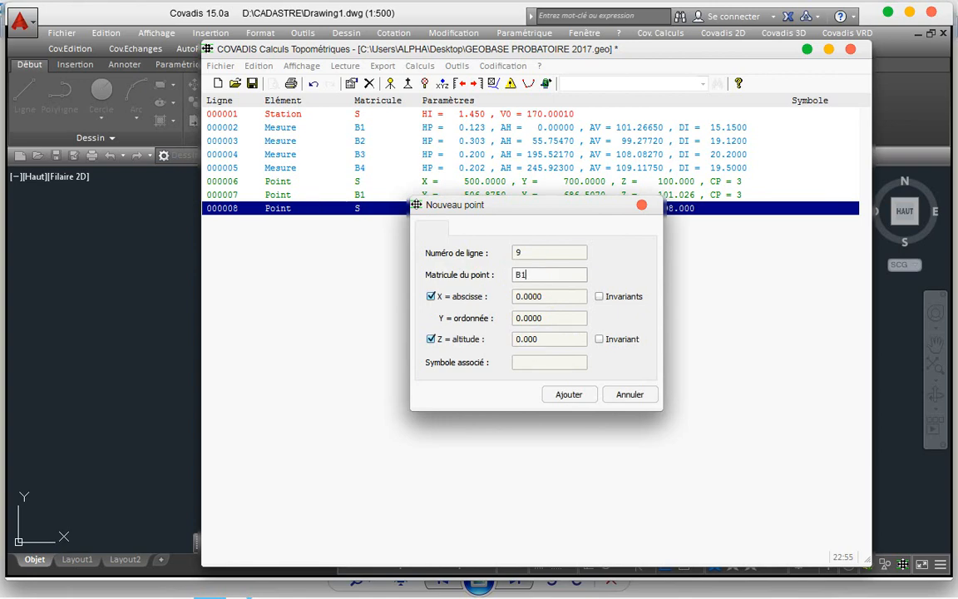
{"action": "key", "text": "Tab"}
{"action": "key", "text": "Tab"}
{"action": "type", "text": "5"}
{"action": "key", "text": "Tab"}
{"action": "type", "text": "78"}
{"action": "key", "text": "Tab"}
{"action": "key", "text": "Tab"}
{"action": "type", "text": "8"}
{"action": "left_click", "coordinate": [564, 396]}
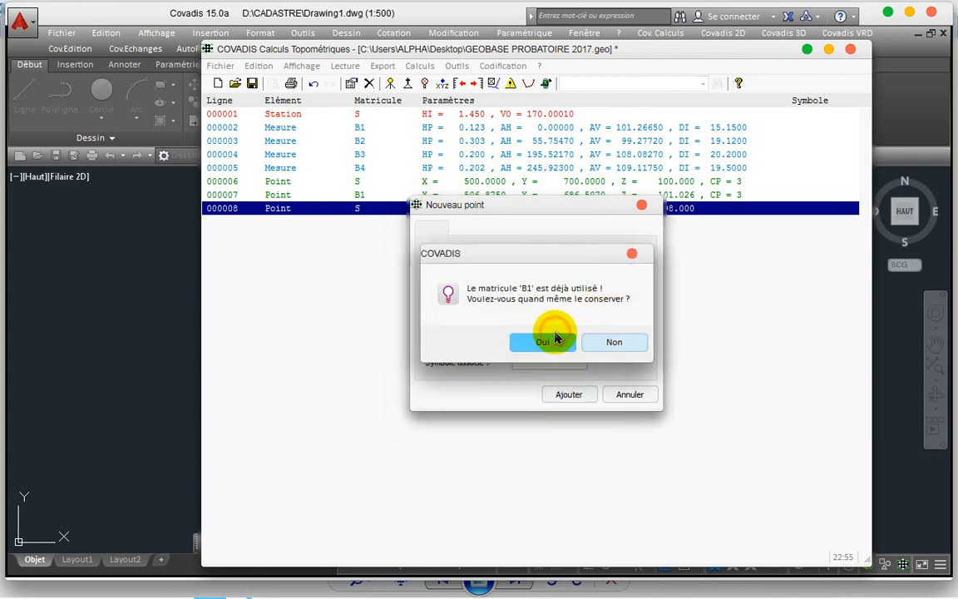
{"action": "left_click", "coordinate": [552, 343]}
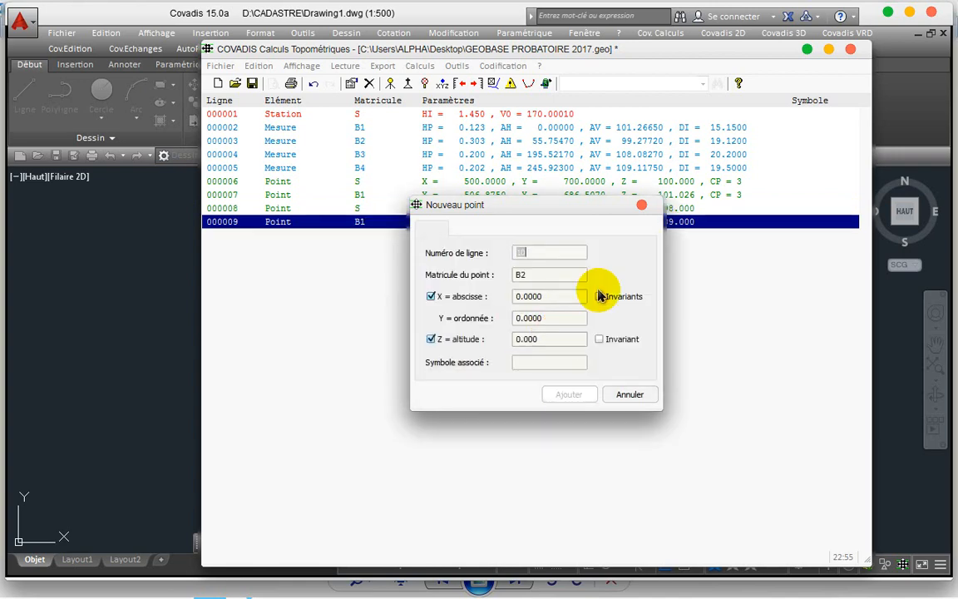
{"action": "left_click", "coordinate": [641, 207]}
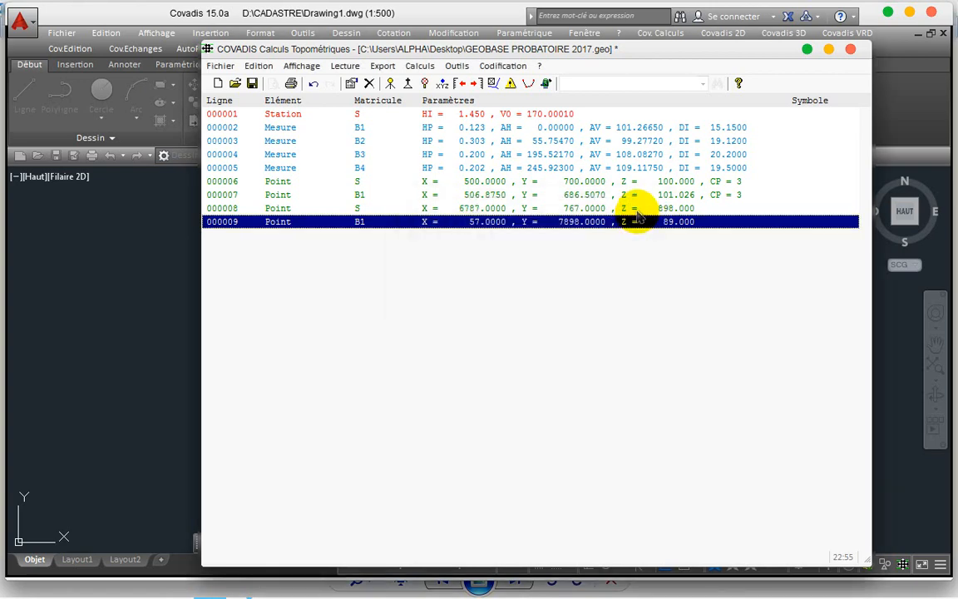
{"action": "left_click", "coordinate": [638, 210], "text": "shift"}
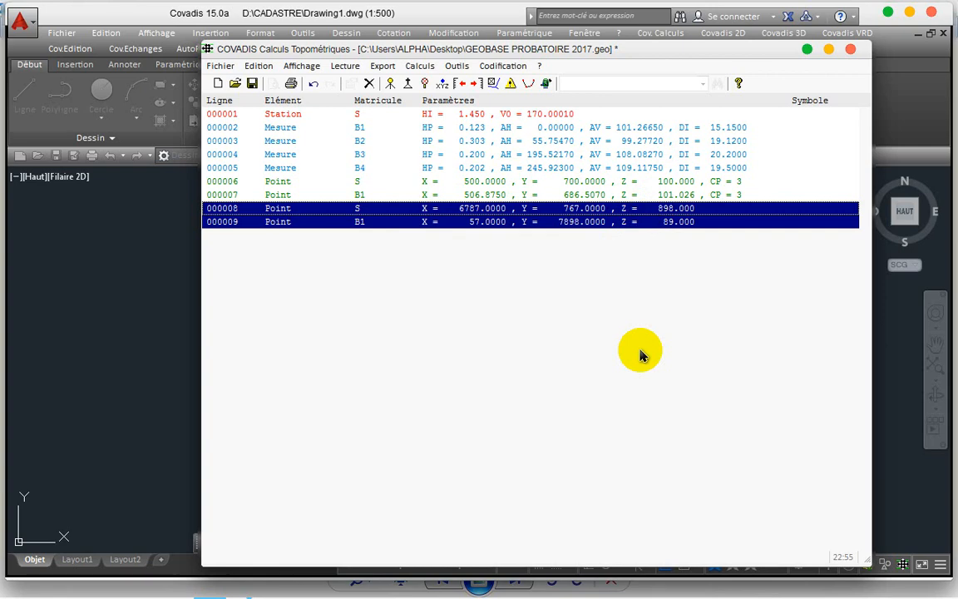
Step: Delete the two wrong point rows 000008–000009 and make the B1 sighting the reference
{"action": "key", "text": "Delete"}
{"action": "key", "text": "Return"}
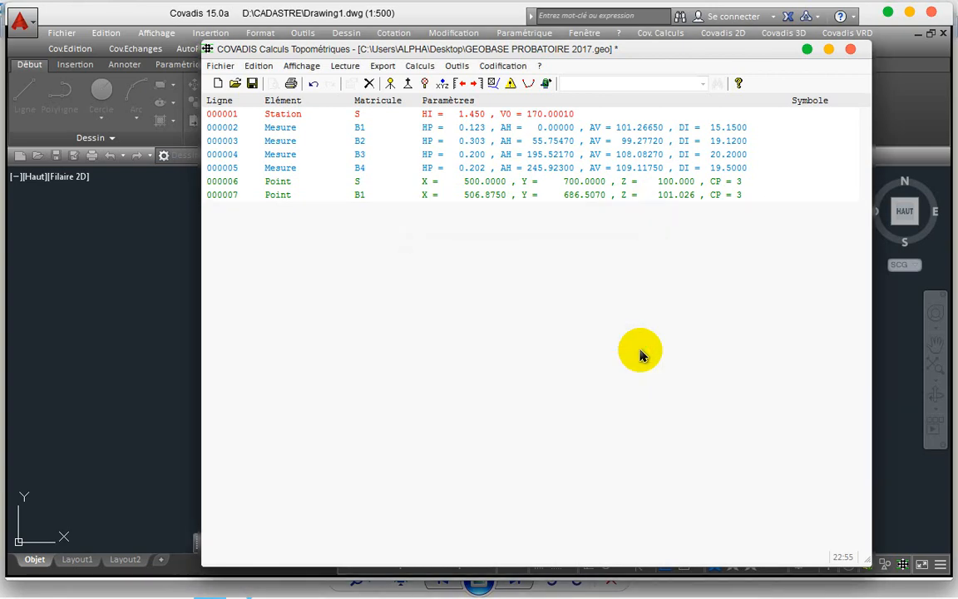
{"action": "right_click", "coordinate": [356, 131]}
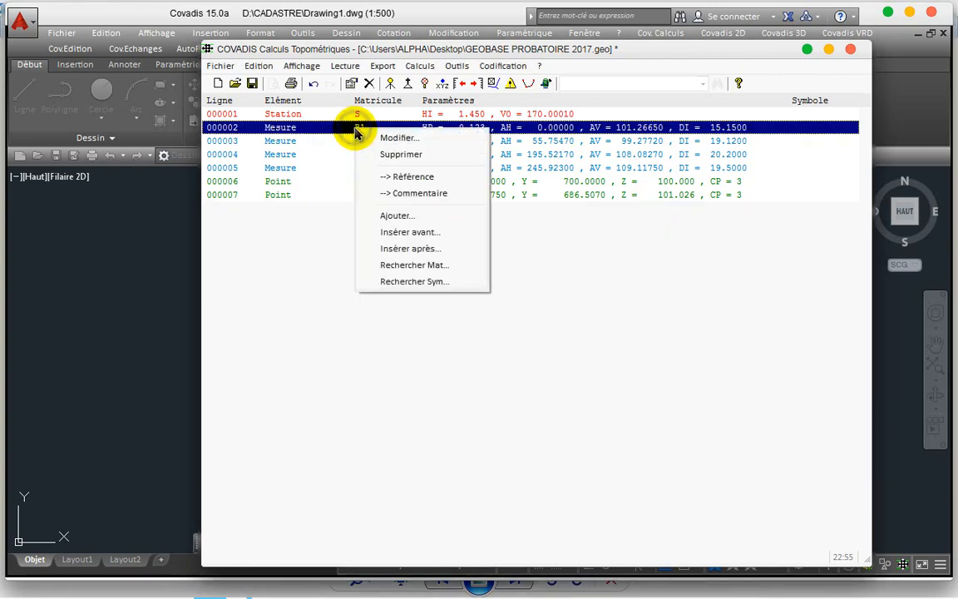
{"action": "left_click", "coordinate": [400, 176]}
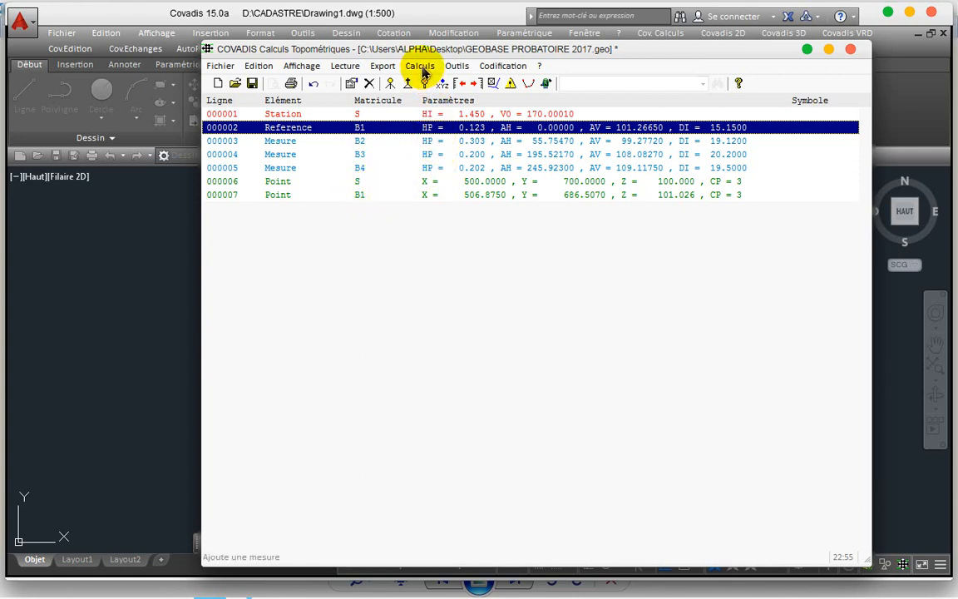
Step: Untick V0 in station S's settings so its V0 is no longer fixed
{"action": "left_click", "coordinate": [451, 117]}
{"action": "double_click", "coordinate": [408, 117]}
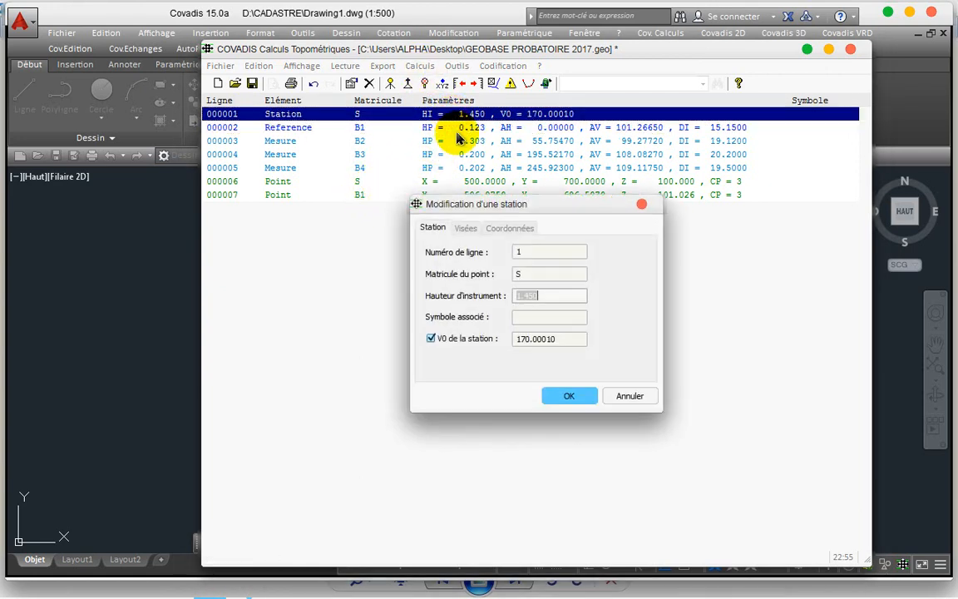
{"action": "left_click", "coordinate": [479, 337]}
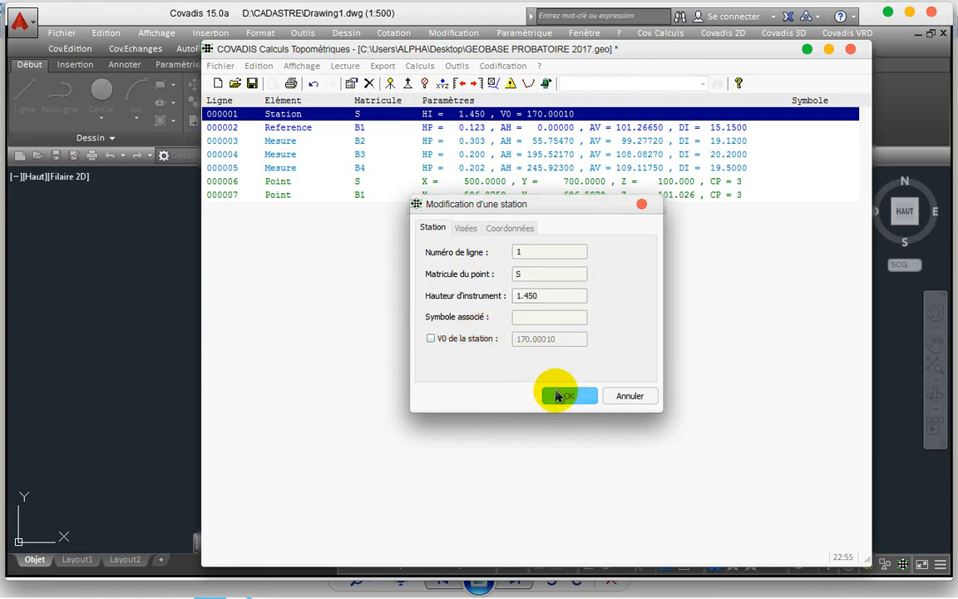
{"action": "left_click", "coordinate": [557, 395]}
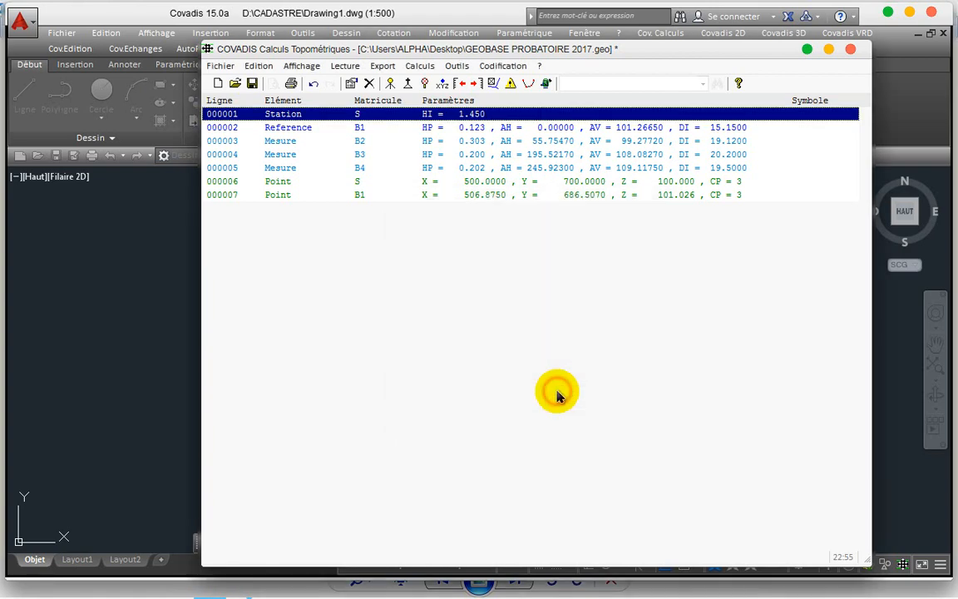
Step: Compute station S's V0 of 170.00010 from B1 and save the listing GEOBASE PROBATOIRE 2017_cv0
{"action": "left_click", "coordinate": [419, 67]}
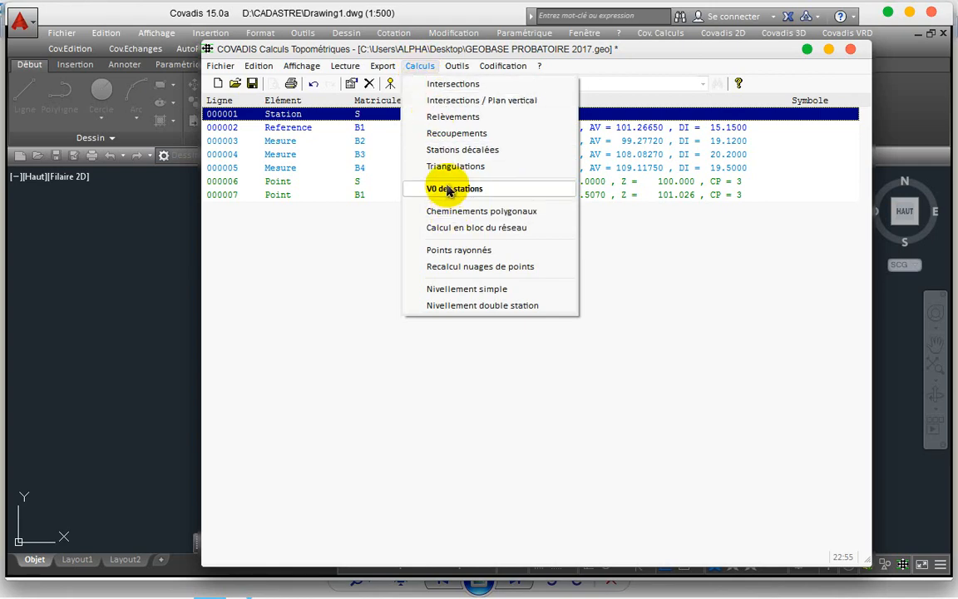
{"action": "left_click", "coordinate": [448, 190]}
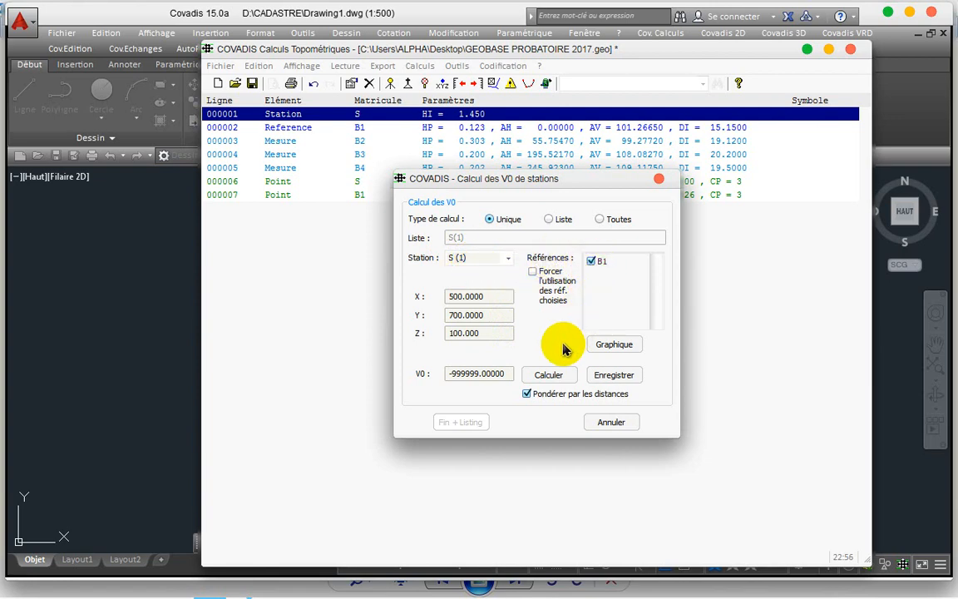
{"action": "left_click", "coordinate": [554, 375]}
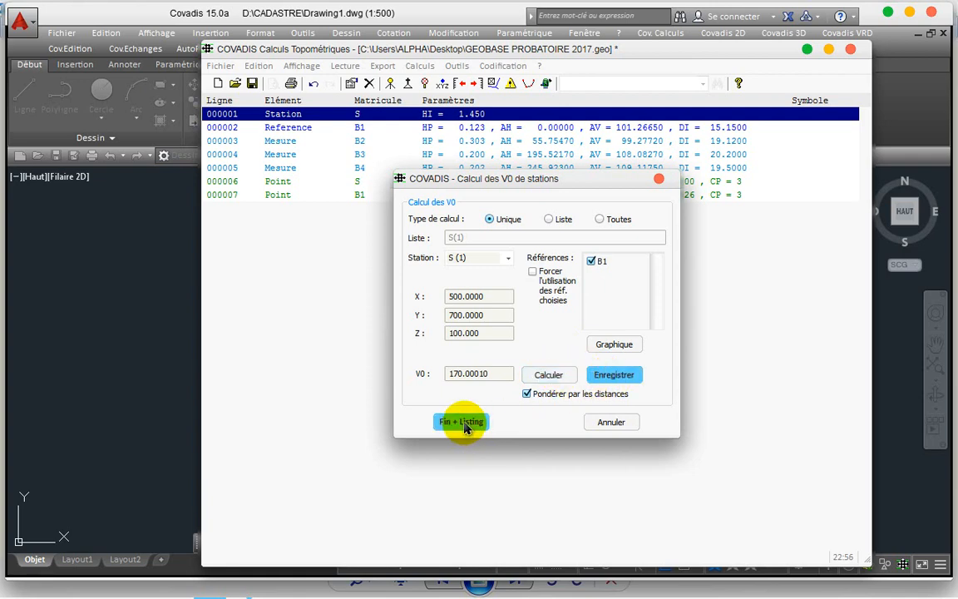
{"action": "left_click", "coordinate": [461, 422]}
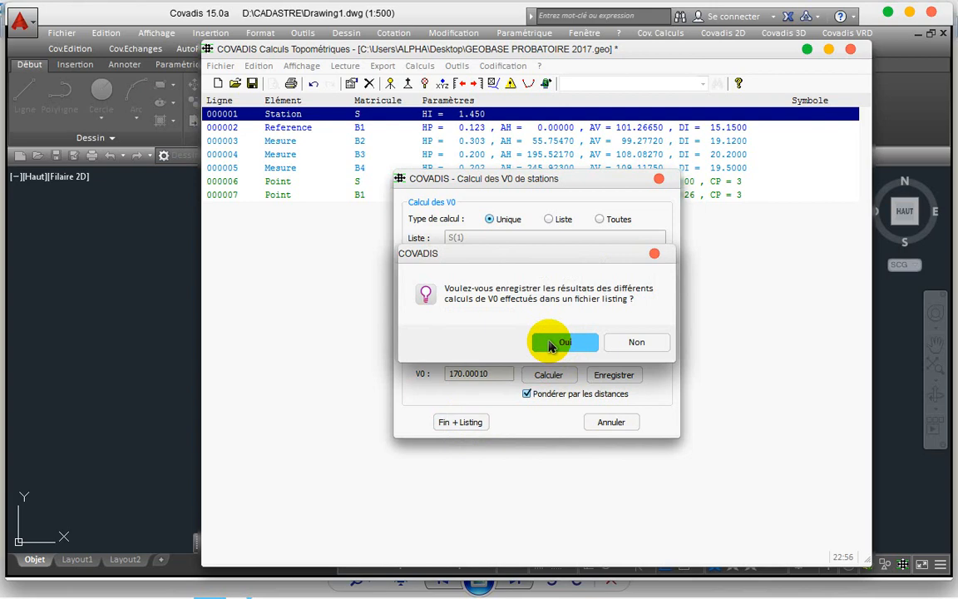
{"action": "left_click", "coordinate": [552, 342]}
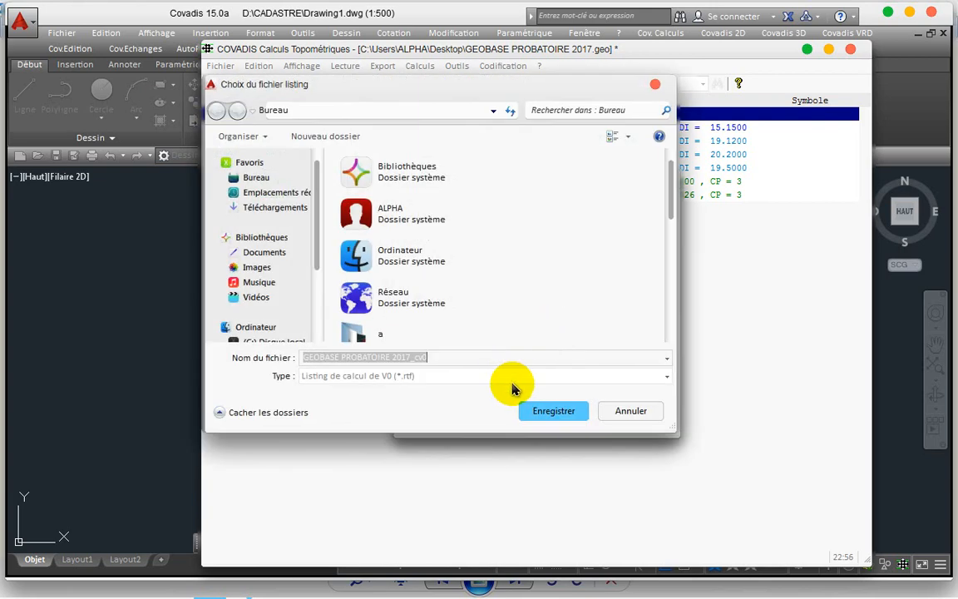
{"action": "left_click", "coordinate": [544, 408]}
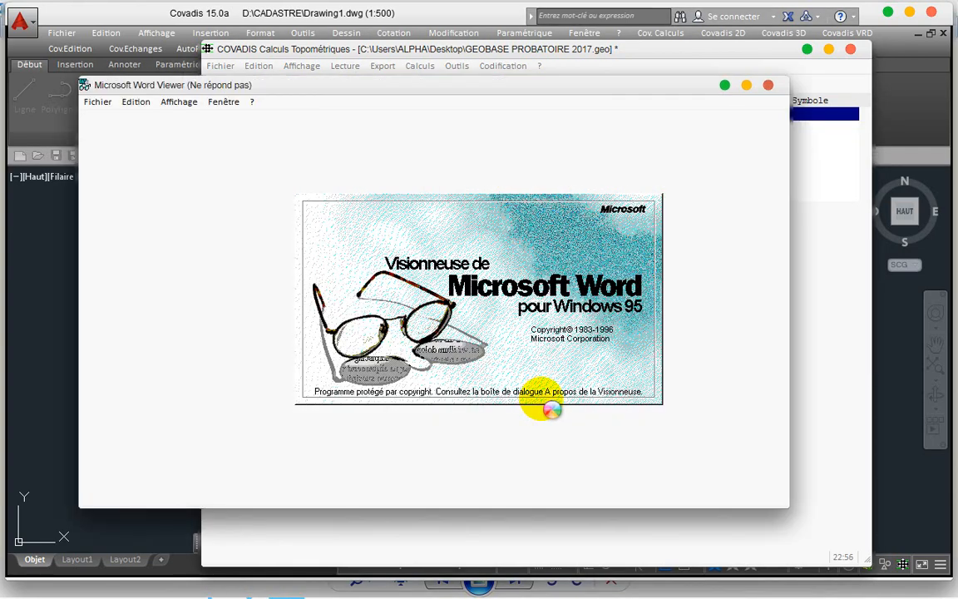
{"action": "left_click", "coordinate": [769, 86]}
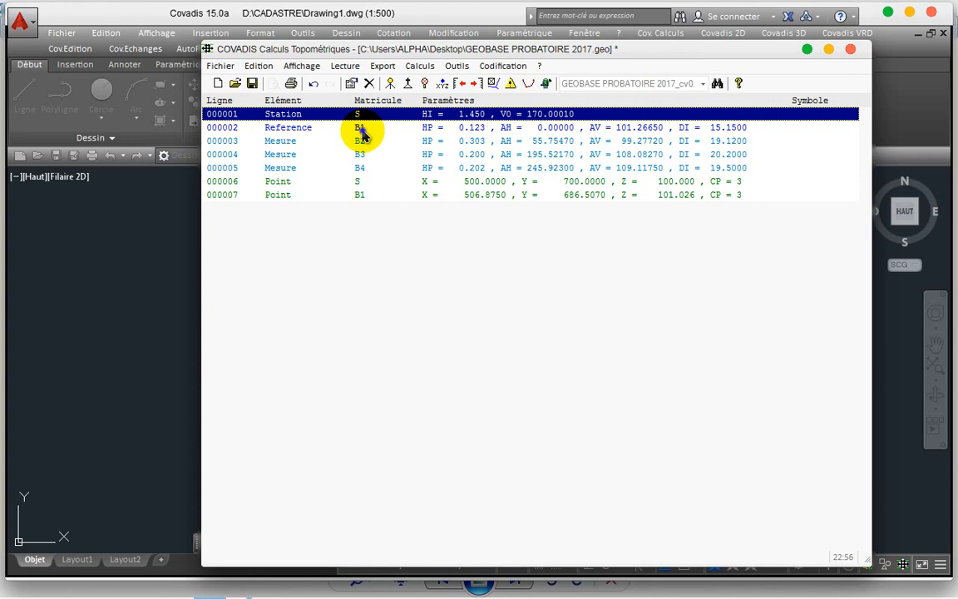
Step: Revert B1 to an ordinary measurement and attempt a traverse calculation, refused for too few stations
{"action": "right_click", "coordinate": [363, 135]}
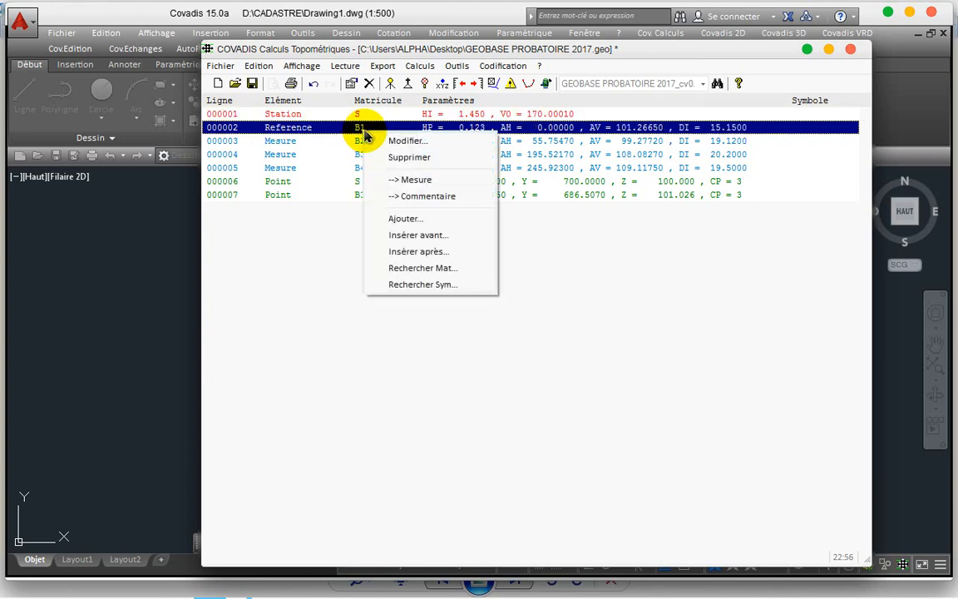
{"action": "left_click", "coordinate": [399, 179]}
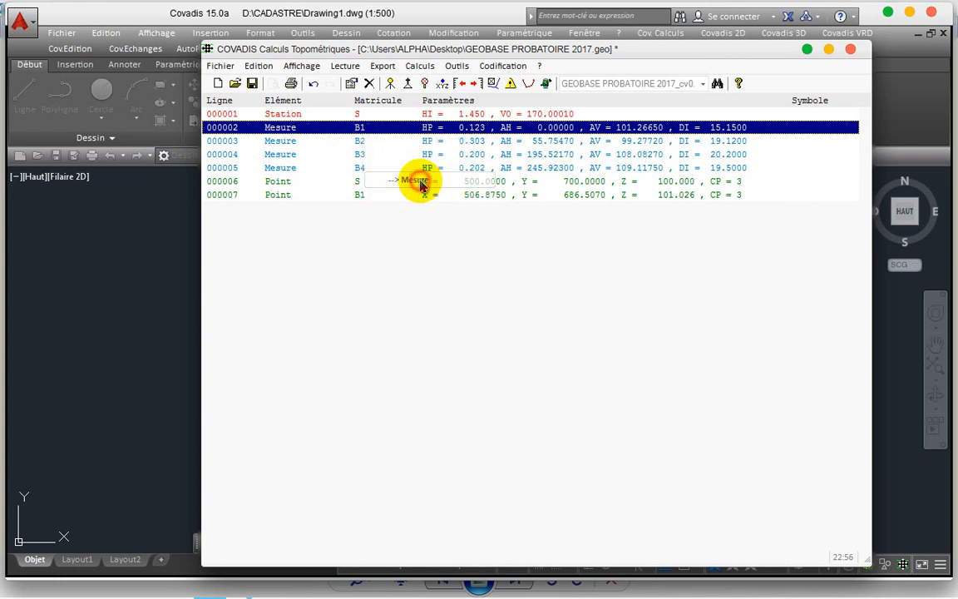
{"action": "left_click", "coordinate": [416, 70]}
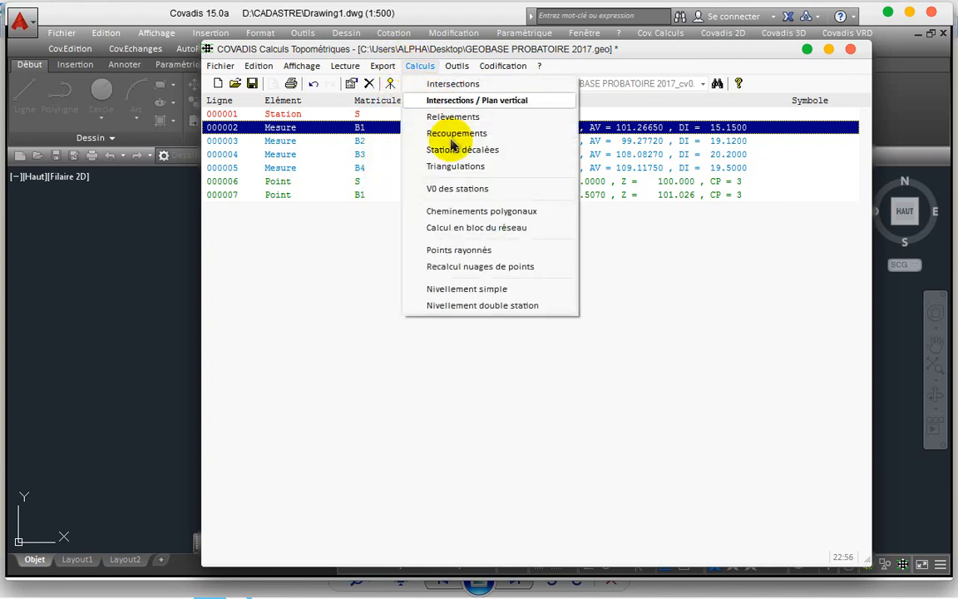
{"action": "left_click", "coordinate": [472, 213]}
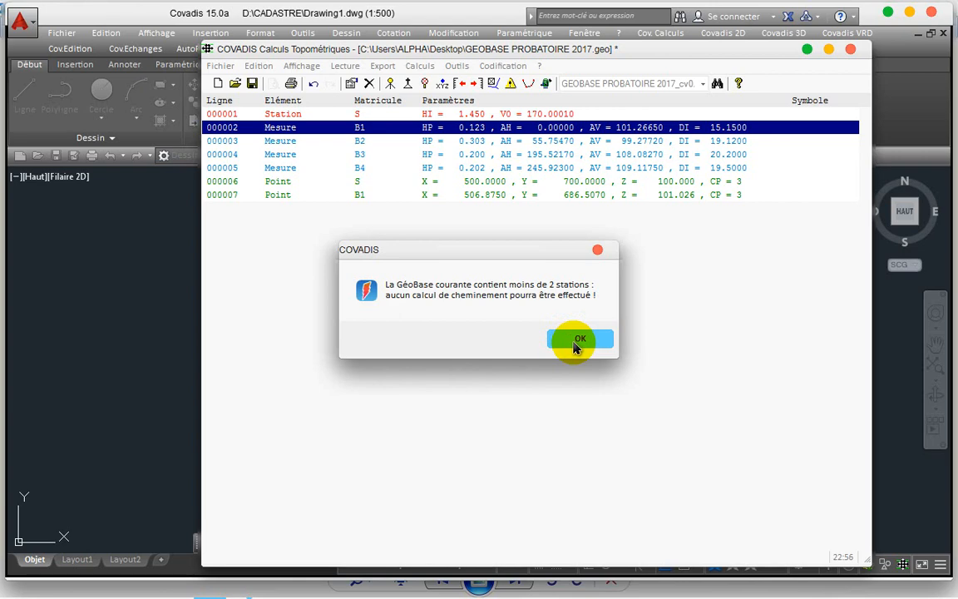
{"action": "left_click", "coordinate": [577, 341]}
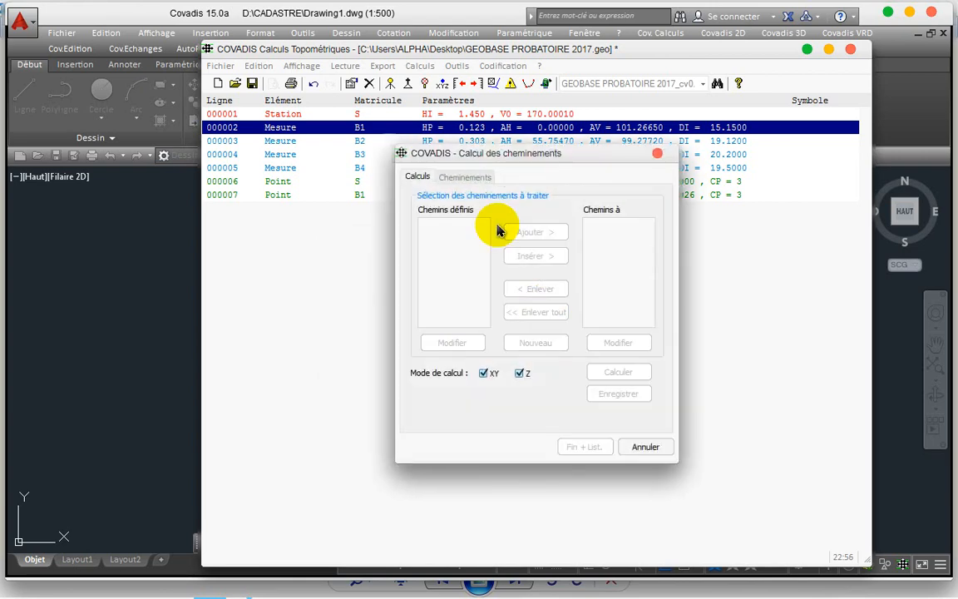
{"action": "left_click", "coordinate": [655, 156]}
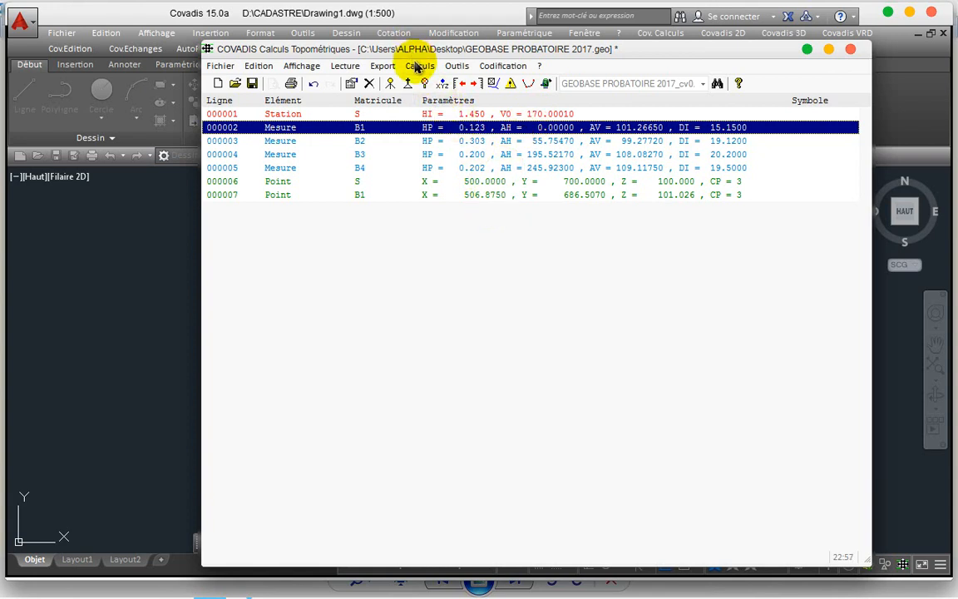
Step: Compute radiated points B2, B3, B4 from station S and save listing GEOBASE PROBATOIRE 2017_cpr
{"action": "left_click", "coordinate": [419, 67]}
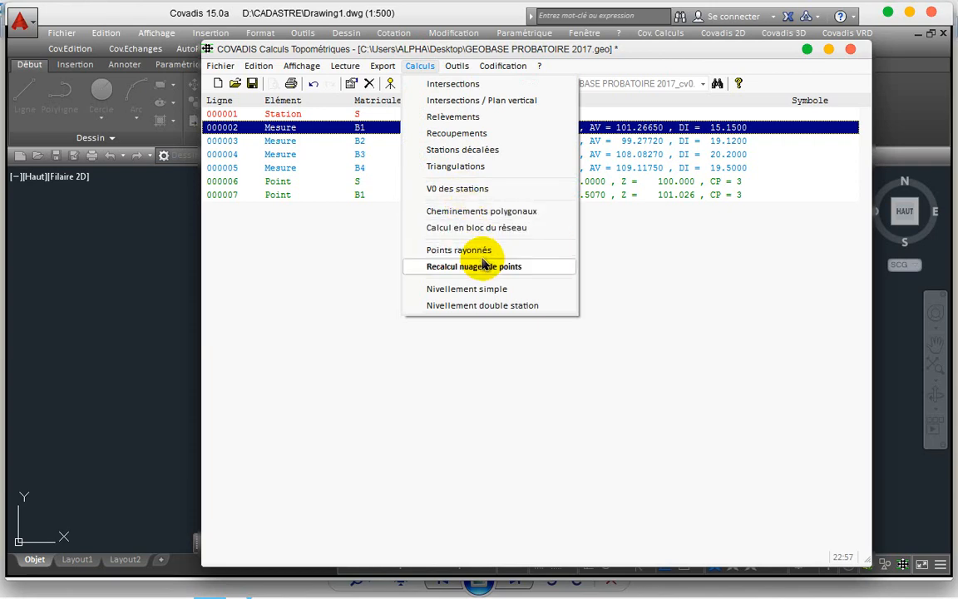
{"action": "left_click", "coordinate": [437, 249]}
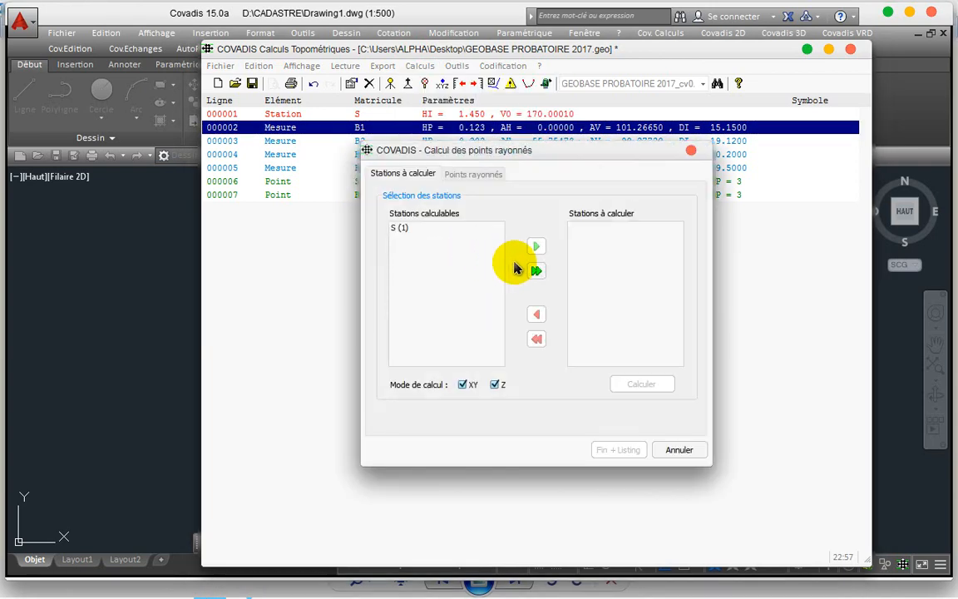
{"action": "left_click", "coordinate": [536, 271]}
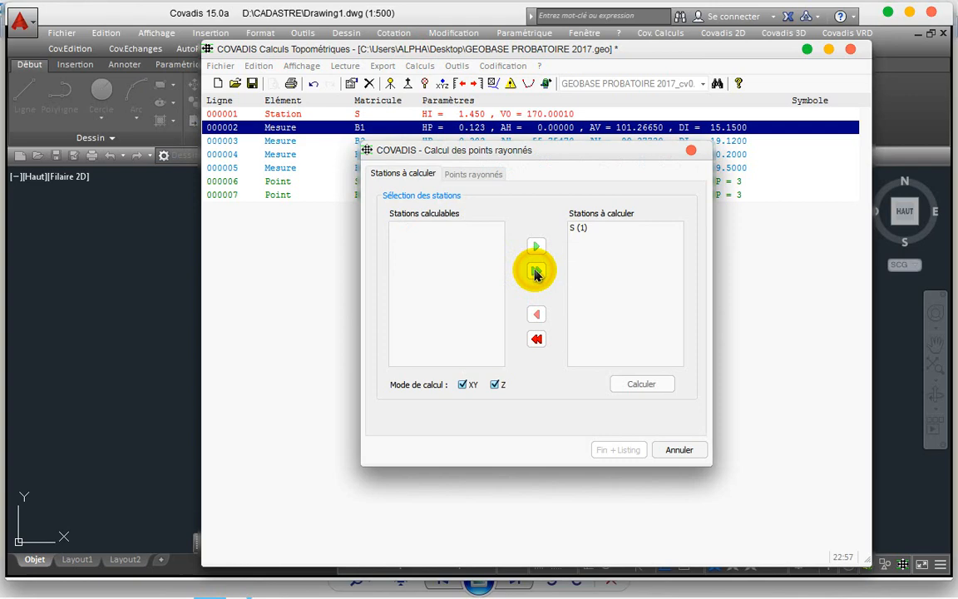
{"action": "left_click", "coordinate": [640, 383]}
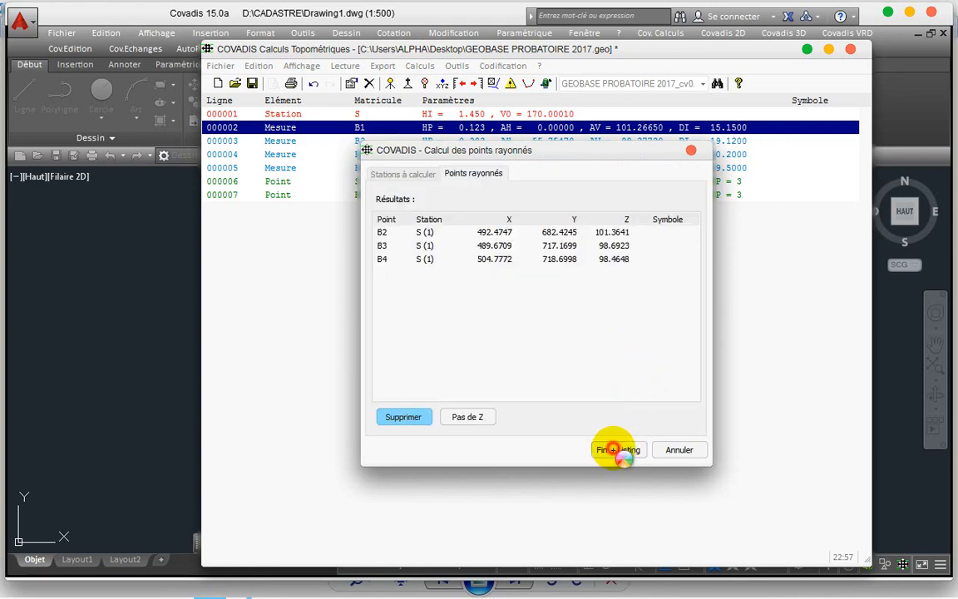
{"action": "left_click", "coordinate": [616, 453]}
{"action": "left_click", "coordinate": [557, 340]}
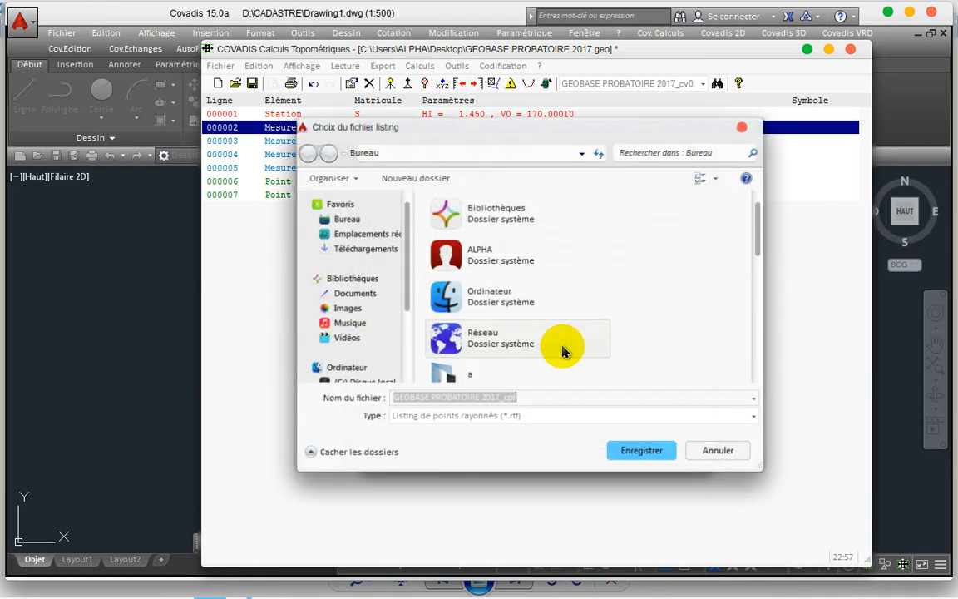
{"action": "left_click", "coordinate": [641, 453]}
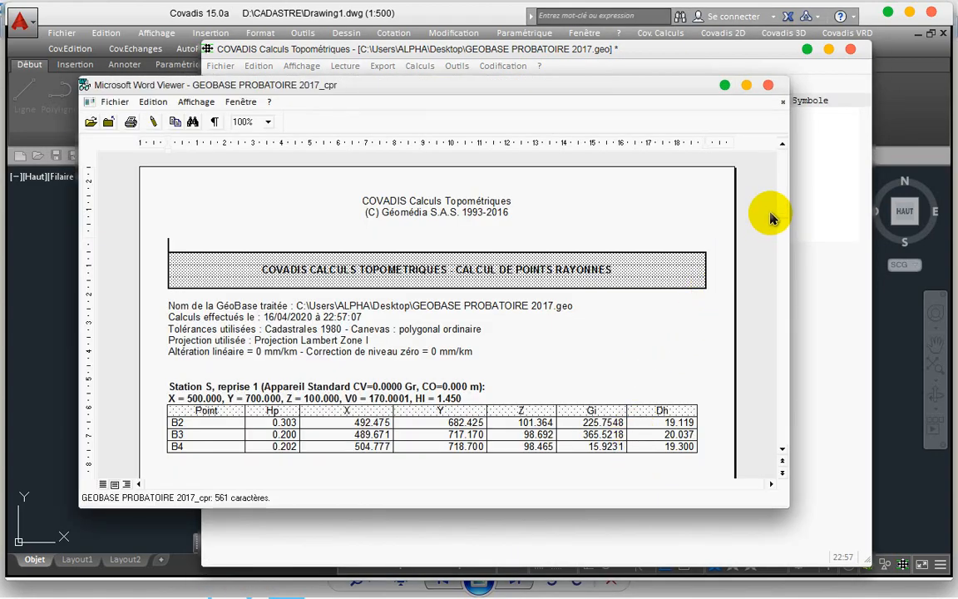
{"action": "scroll", "coordinate": [781, 213], "scroll_direction": "down", "scroll_amount": 3}
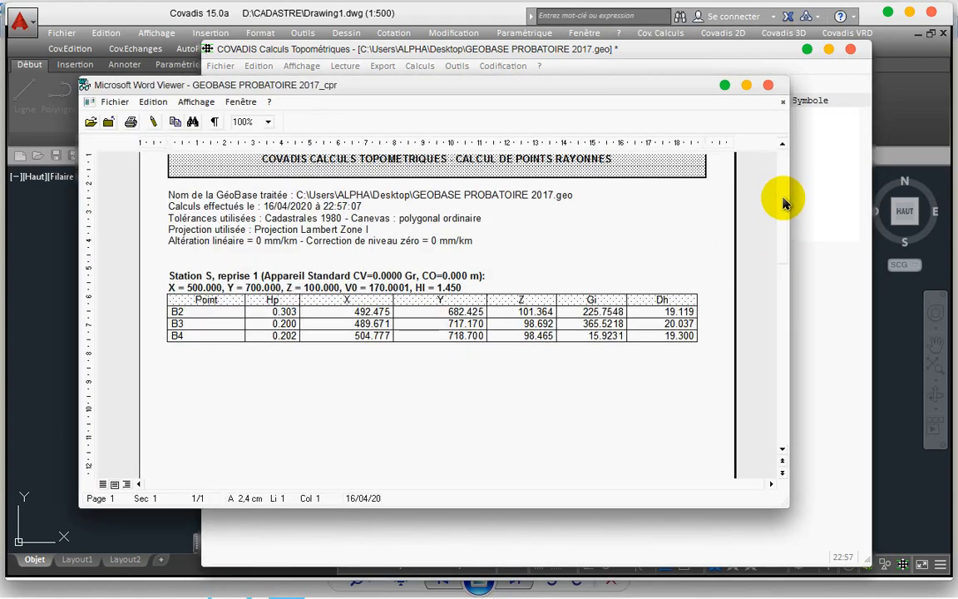
{"action": "left_click", "coordinate": [769, 87]}
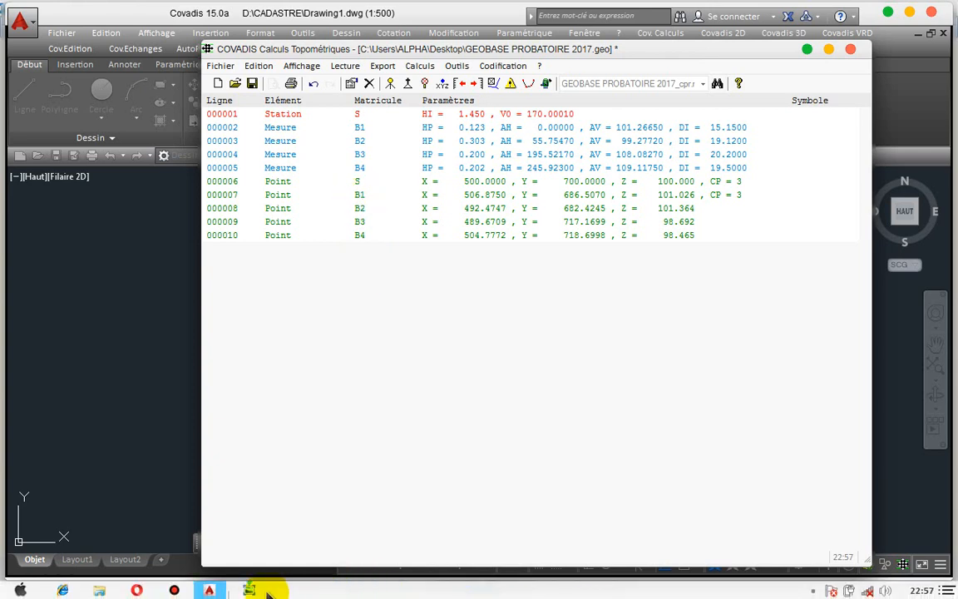
{"action": "left_click", "coordinate": [255, 590]}
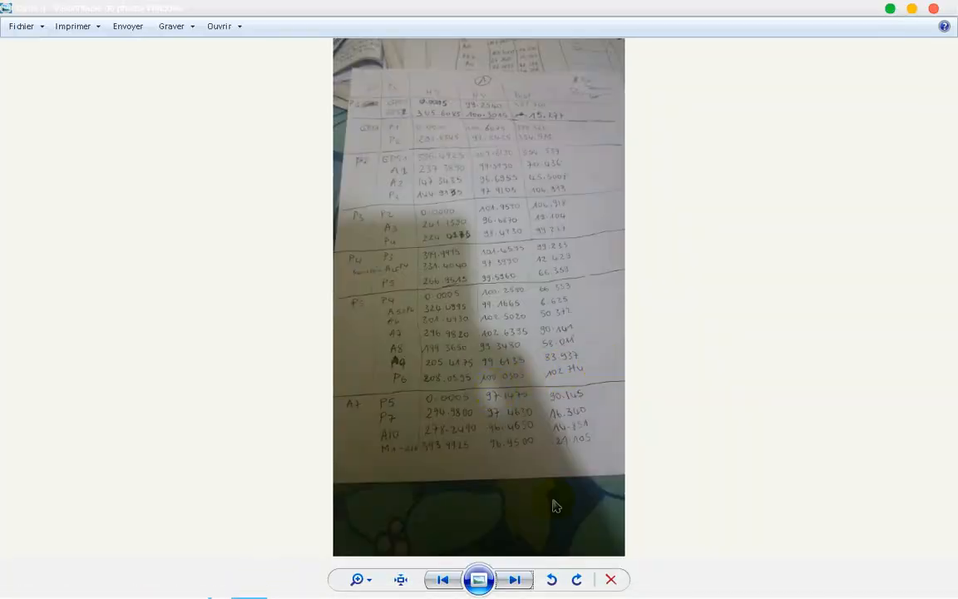
{"action": "left_click", "coordinate": [525, 580]}
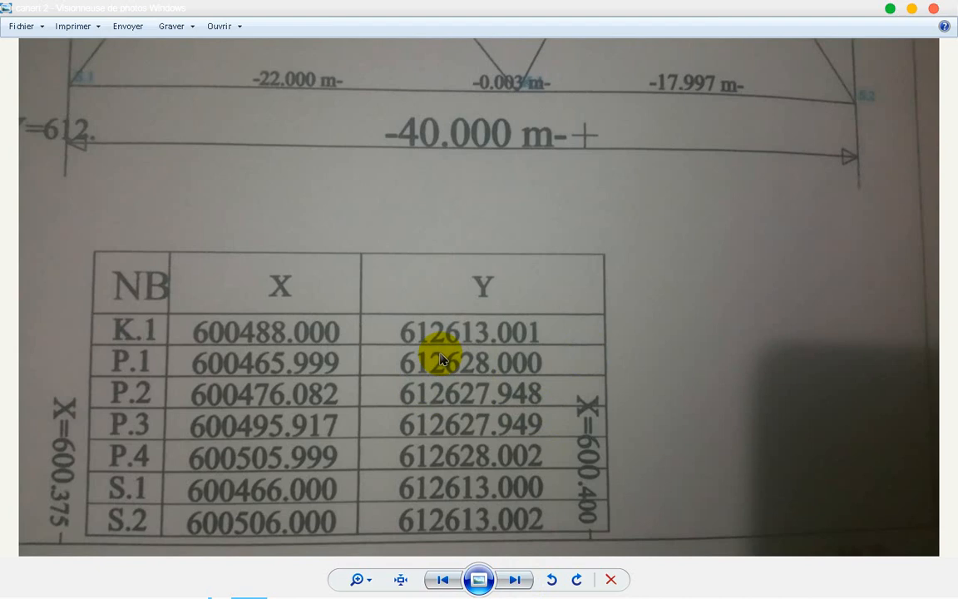
{"action": "left_click", "coordinate": [889, 10]}
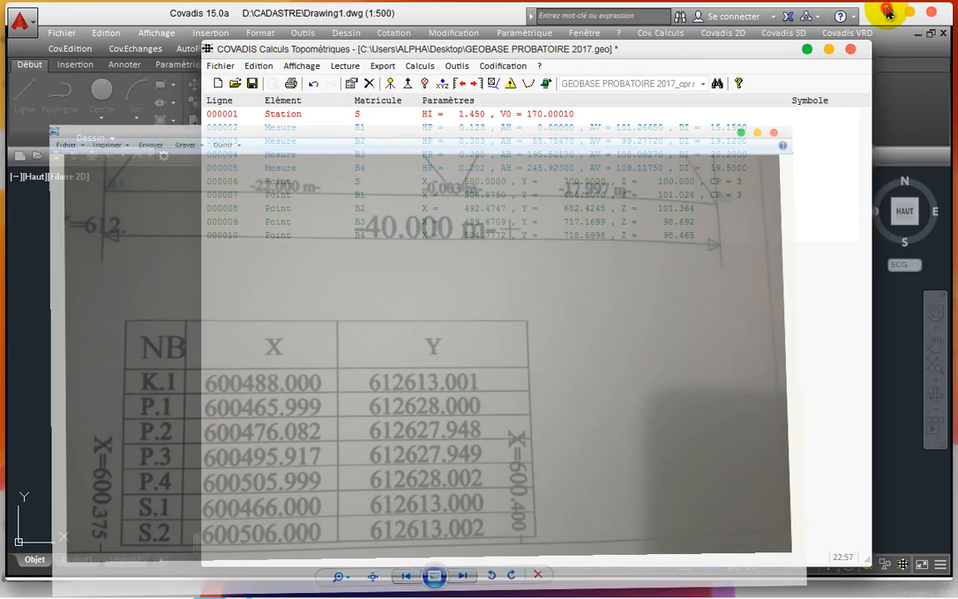
Step: Check the GeoBase rows for station S, measurements B1–B4 and computed points B2–B4
{"action": "left_click", "coordinate": [546, 170]}
{"action": "left_click_drag", "start_coordinate": [563, 157], "coordinate": [606, 132]}
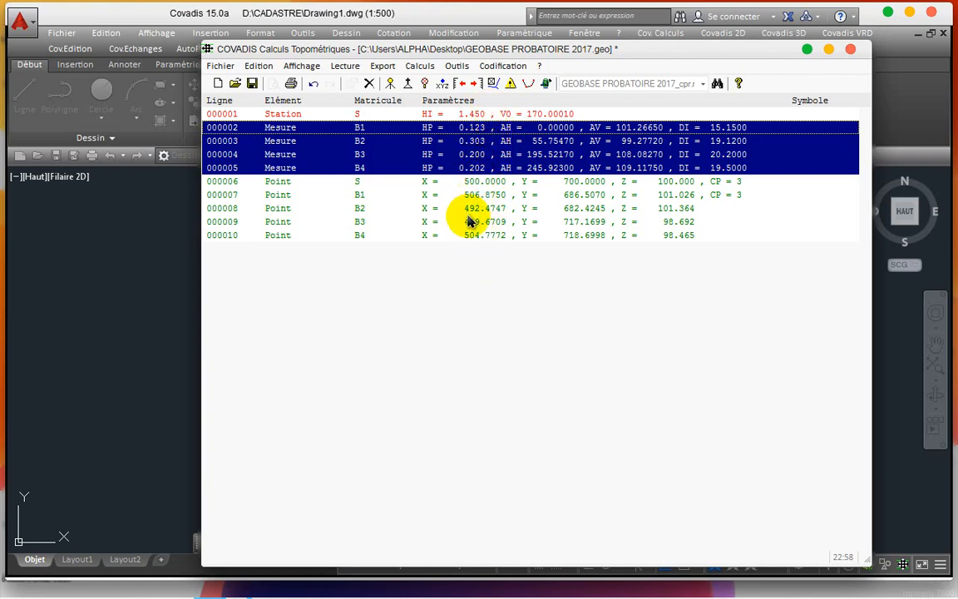
{"action": "left_click", "coordinate": [431, 237]}
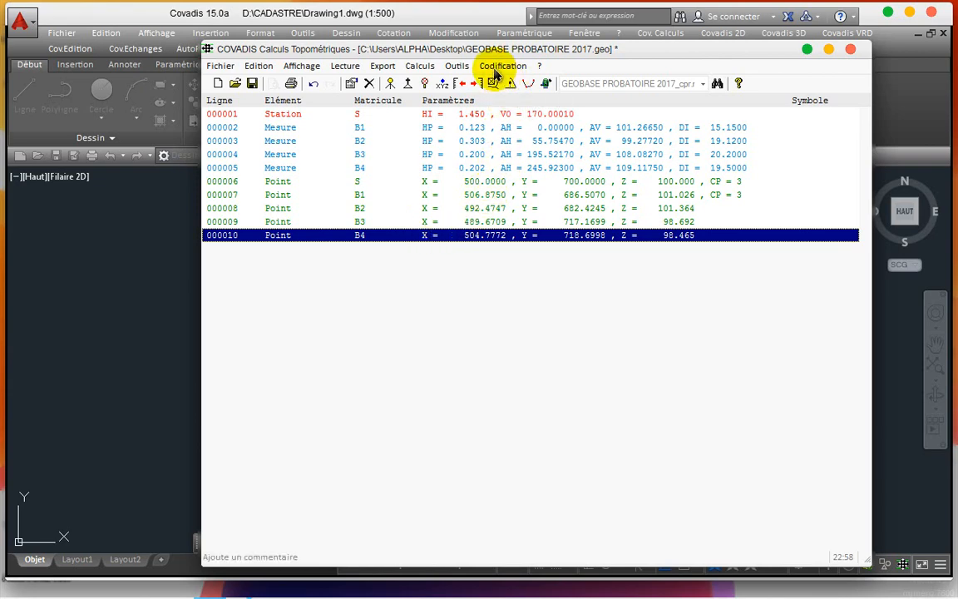
Step: Generate the drawing from the whole GeoBase, replacing the point list and reusing TCPOINT, then enable the grid
{"action": "left_click", "coordinate": [499, 67]}
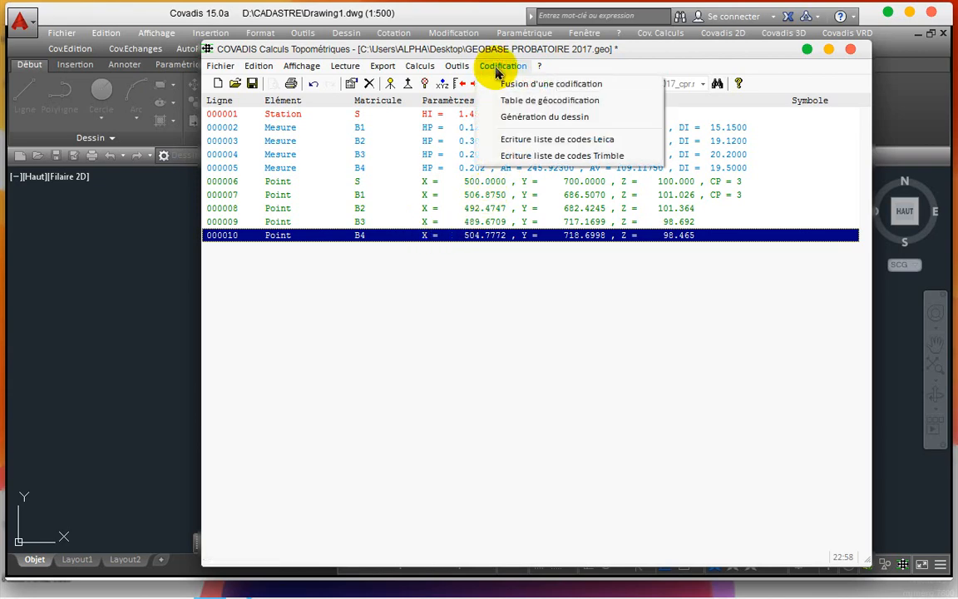
{"action": "left_click", "coordinate": [525, 118]}
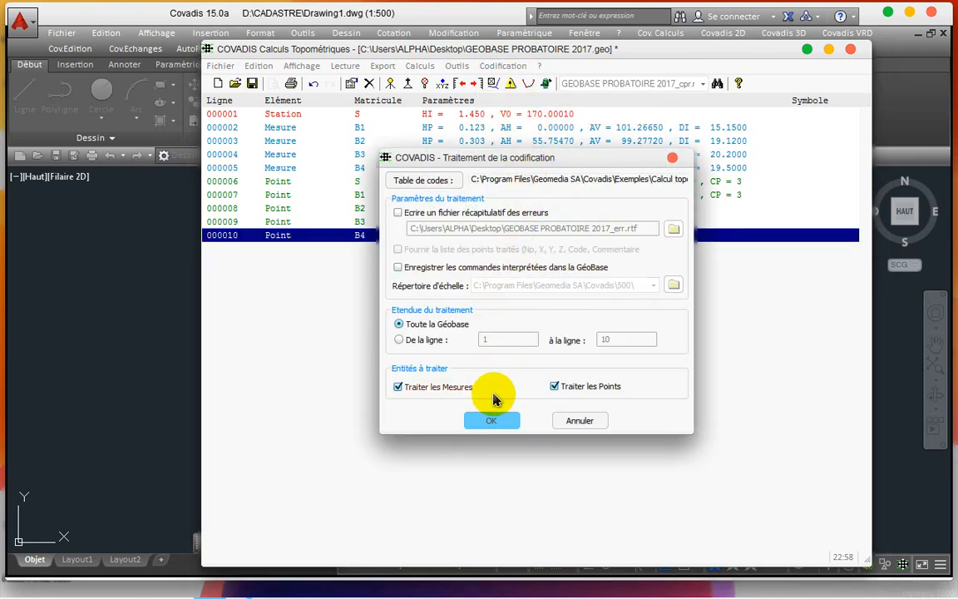
{"action": "left_click", "coordinate": [491, 424]}
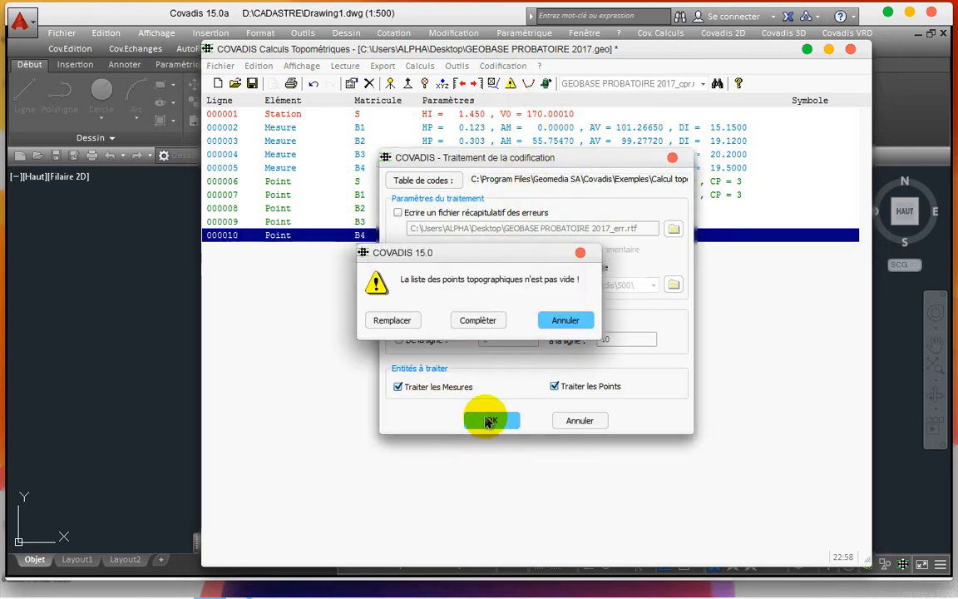
{"action": "left_click", "coordinate": [392, 323]}
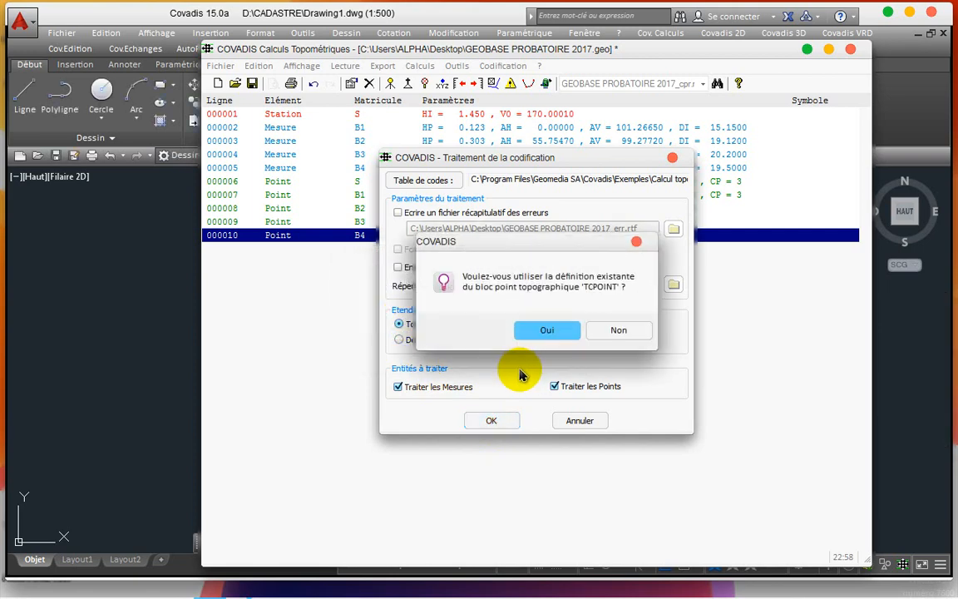
{"action": "left_click", "coordinate": [538, 336]}
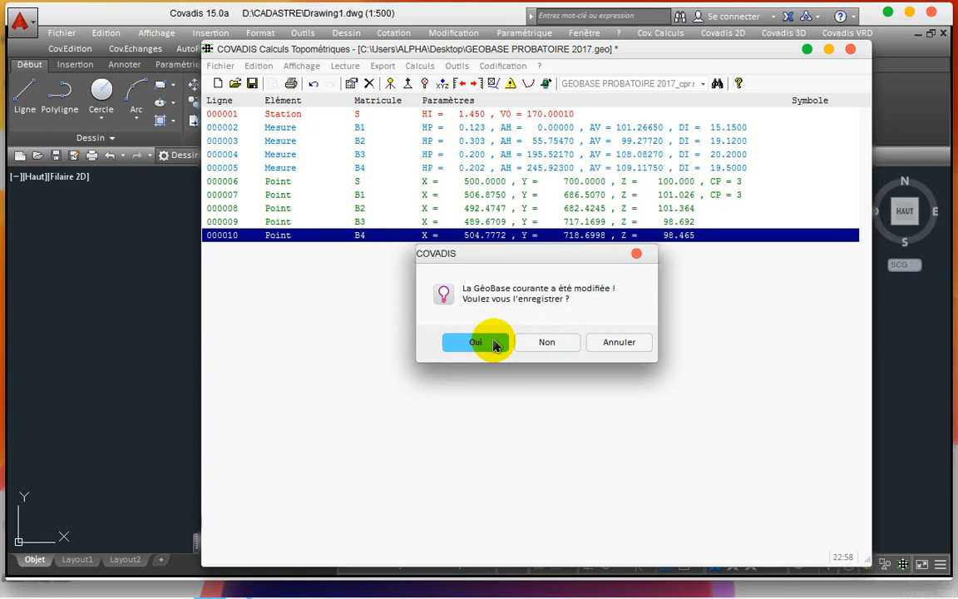
{"action": "left_click", "coordinate": [526, 342]}
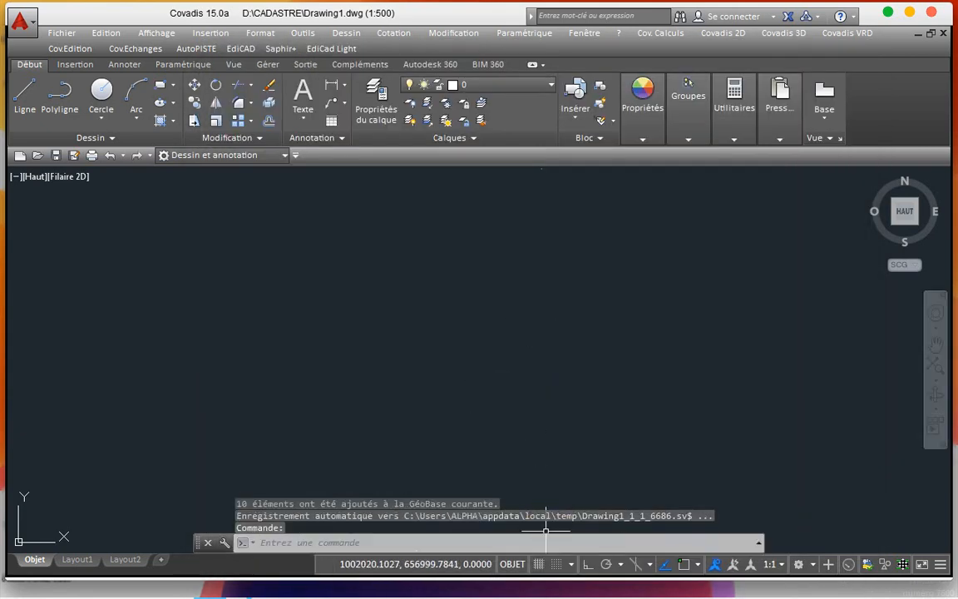
{"action": "left_click", "coordinate": [539, 564]}
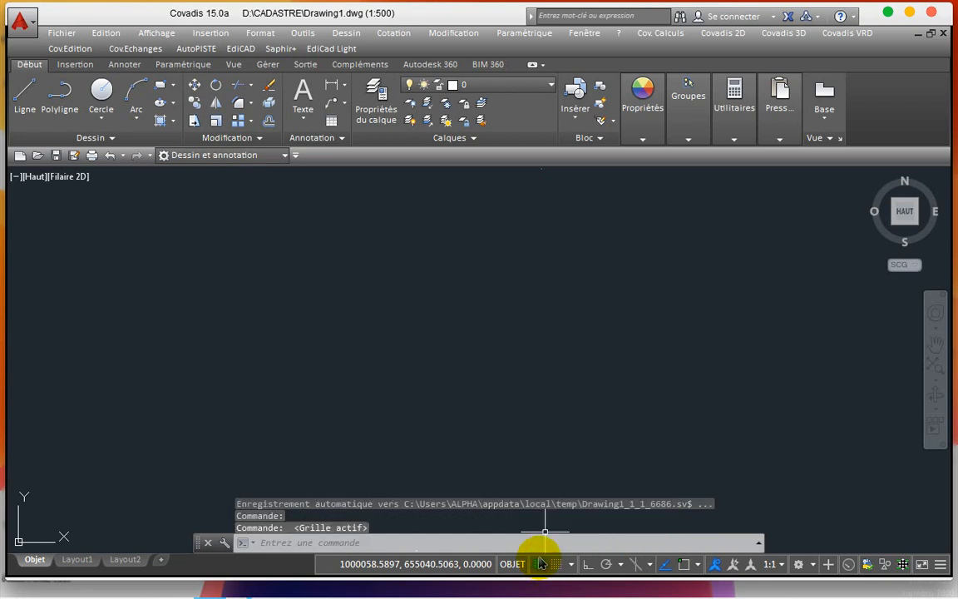
Step: Maximize Drawing1 and zoom to find the generated points B1–B3, A2, A3 and 1–9
{"action": "left_click", "coordinate": [911, 17]}
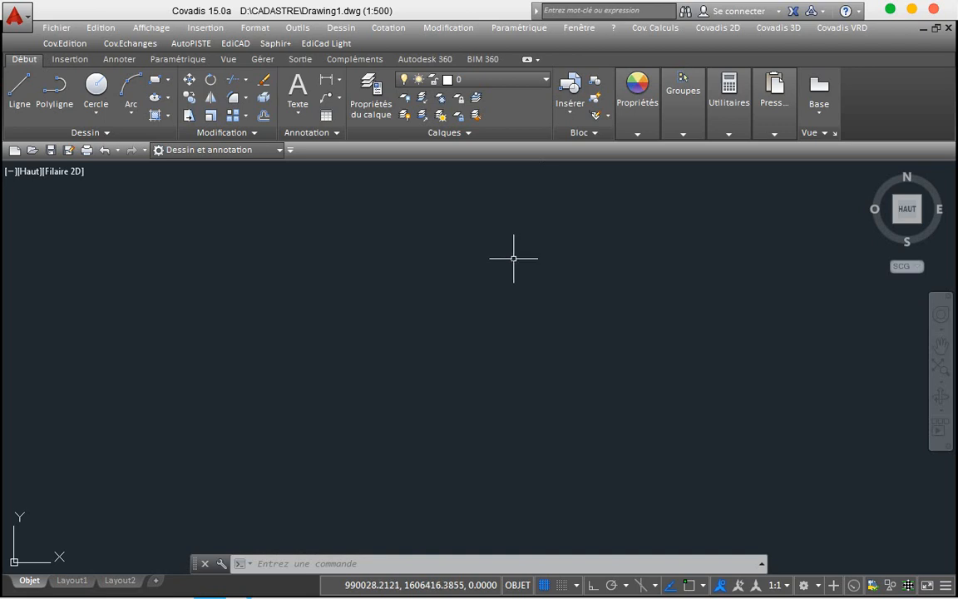
{"action": "scroll", "coordinate": [514, 258], "scroll_direction": "up", "scroll_amount": 10}
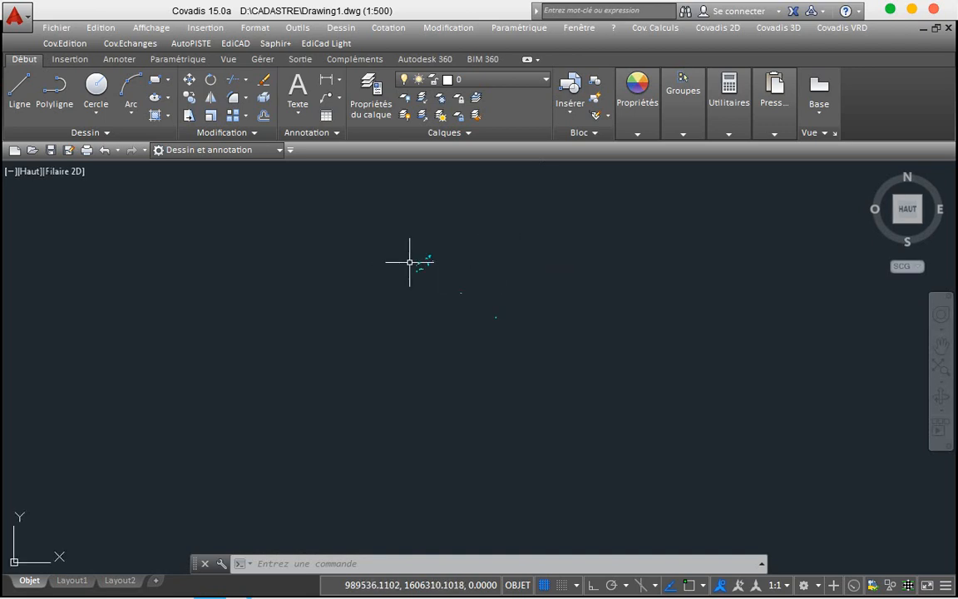
{"action": "scroll", "coordinate": [409, 262], "scroll_direction": "up", "scroll_amount": 10}
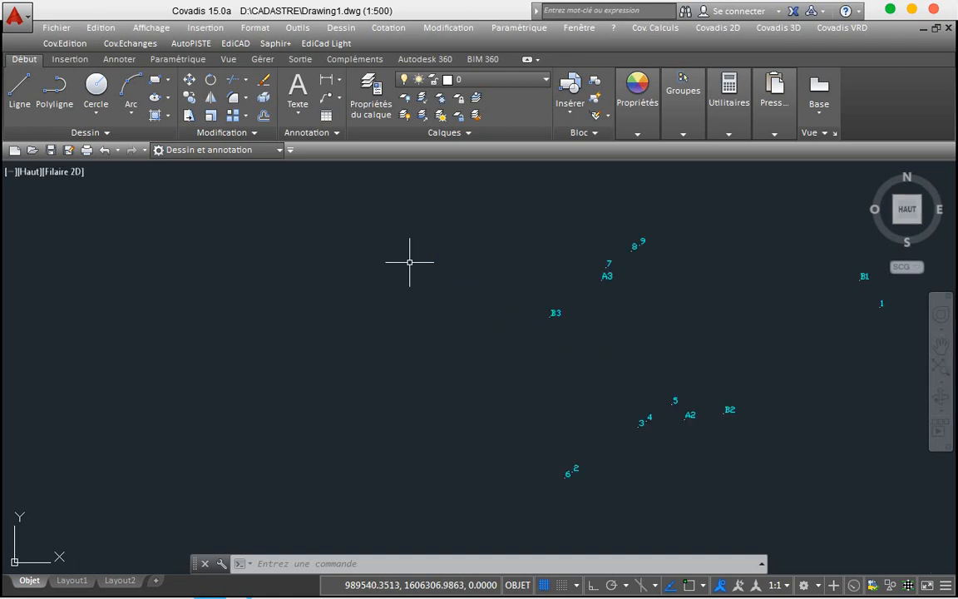
{"action": "scroll", "coordinate": [410, 262], "scroll_direction": "down", "scroll_amount": 8}
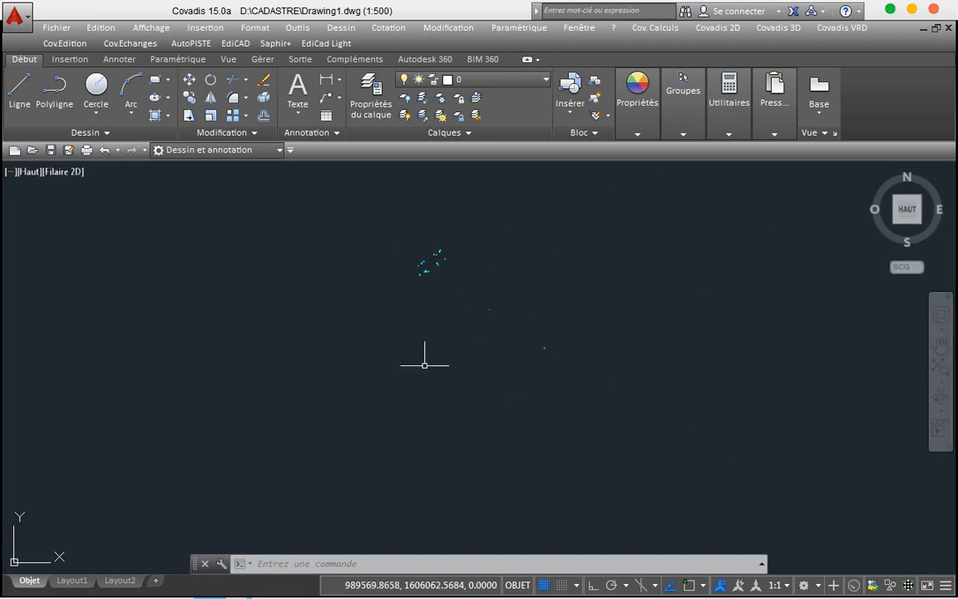
Step: In Dessin1.dwg, open the GeoBase editor with the survey file
{"action": "mouse_move", "coordinate": [227, 587]}
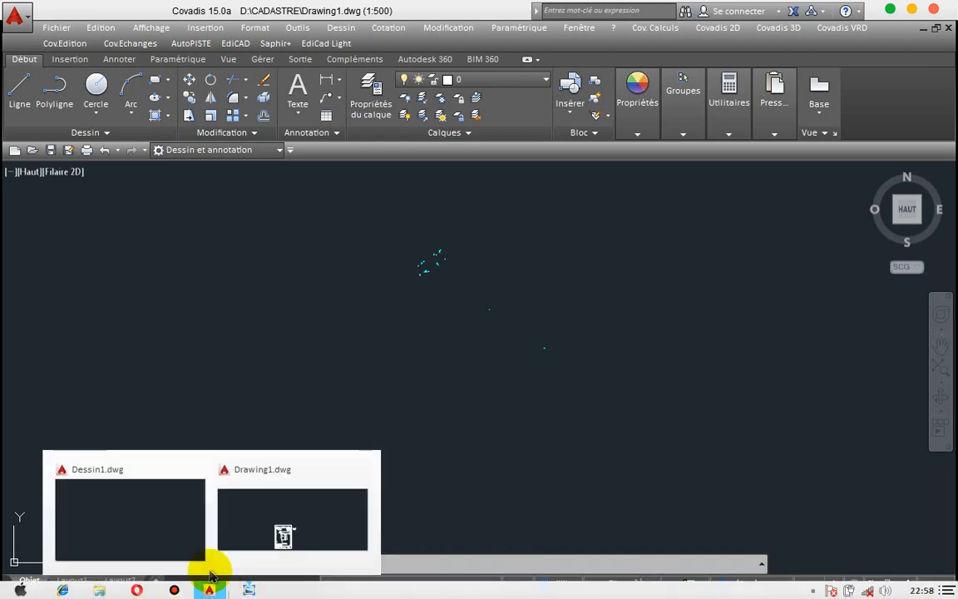
{"action": "left_click", "coordinate": [181, 532]}
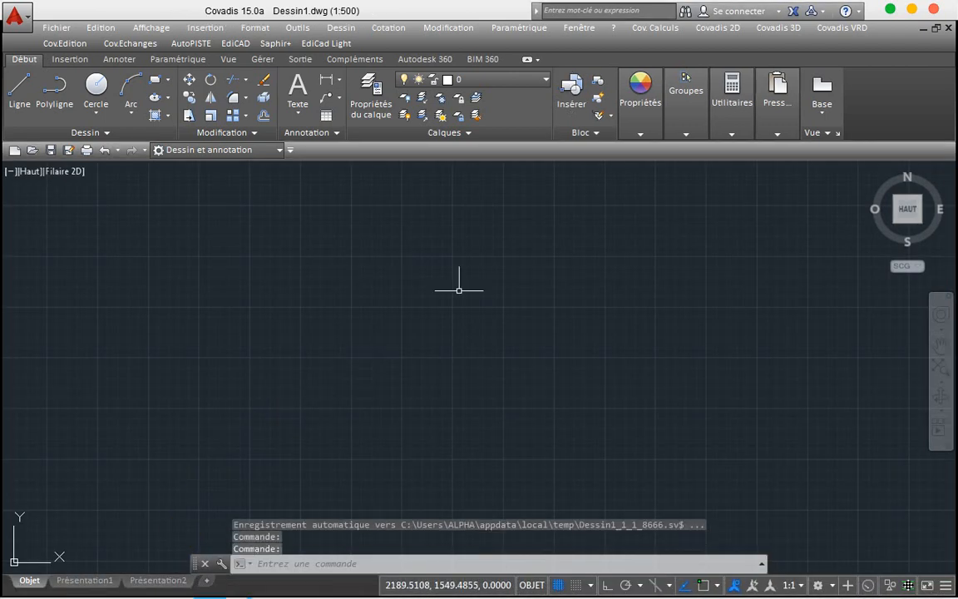
{"action": "left_click", "coordinate": [657, 27]}
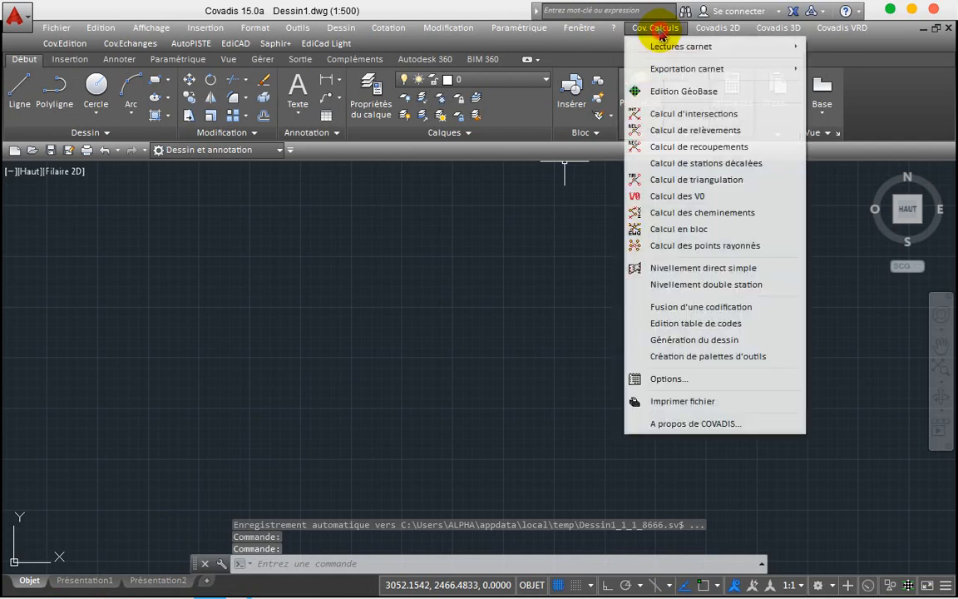
{"action": "left_click", "coordinate": [669, 91]}
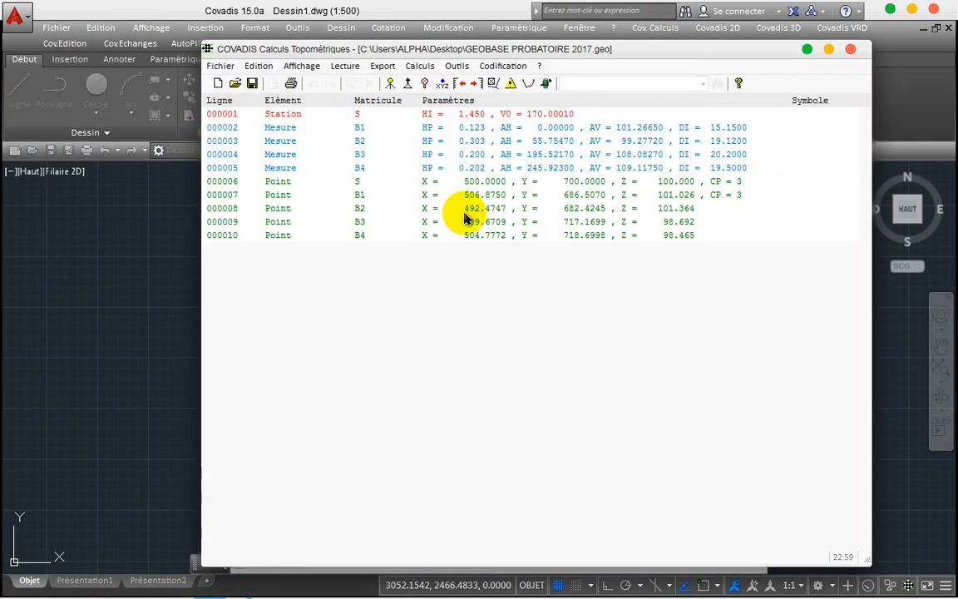
Step: Generate the drawing over the whole GeoBase, replacing points, so S and B1–B4 appear with altitudes
{"action": "left_click", "coordinate": [502, 69]}
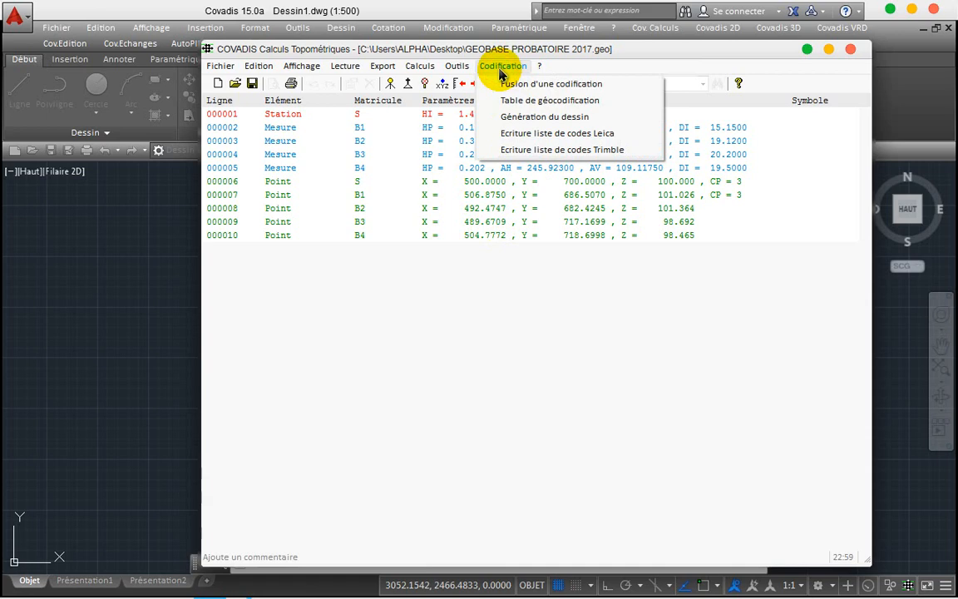
{"action": "left_click", "coordinate": [519, 118]}
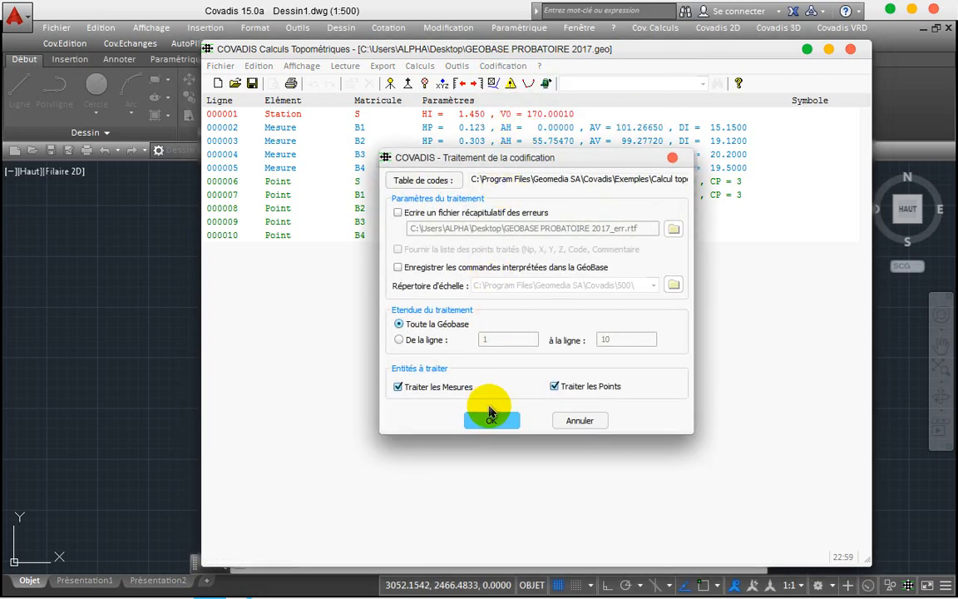
{"action": "left_click", "coordinate": [491, 419]}
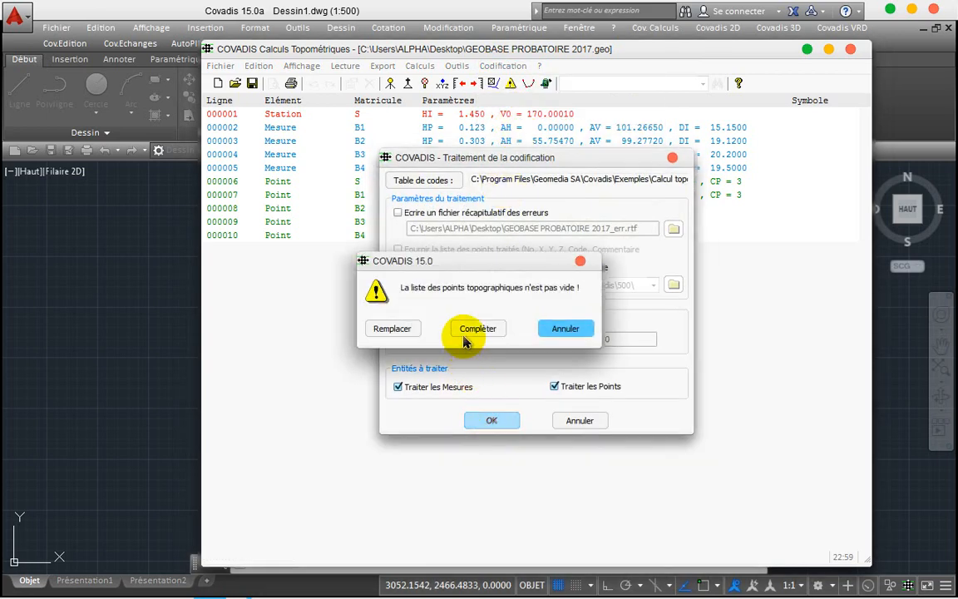
{"action": "left_click", "coordinate": [392, 329]}
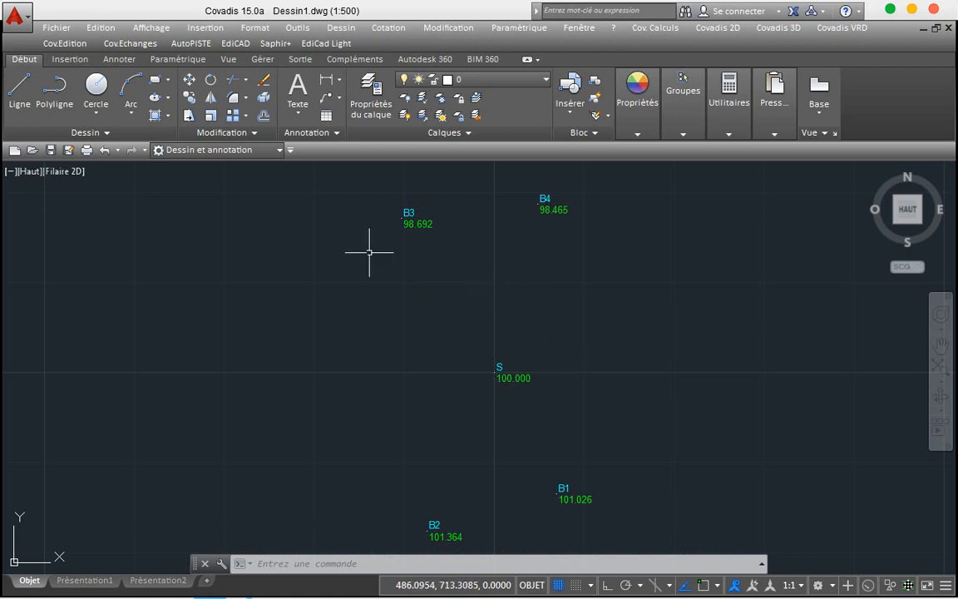
Step: Start a polyline and enable OSNAP with all modes except Insertion, Perpendiculaire and Tangente
{"action": "left_click", "coordinate": [52, 92]}
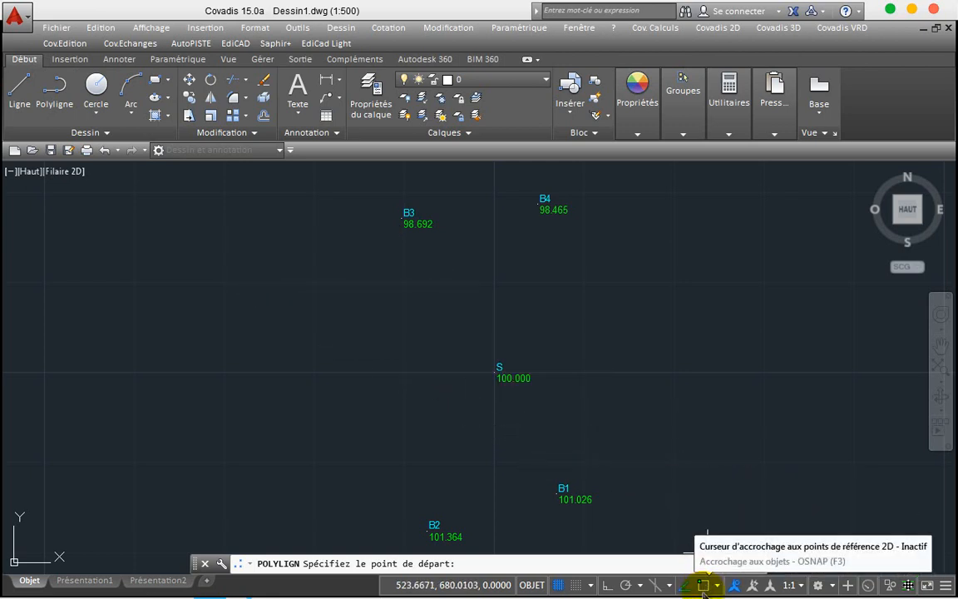
{"action": "left_click", "coordinate": [704, 586]}
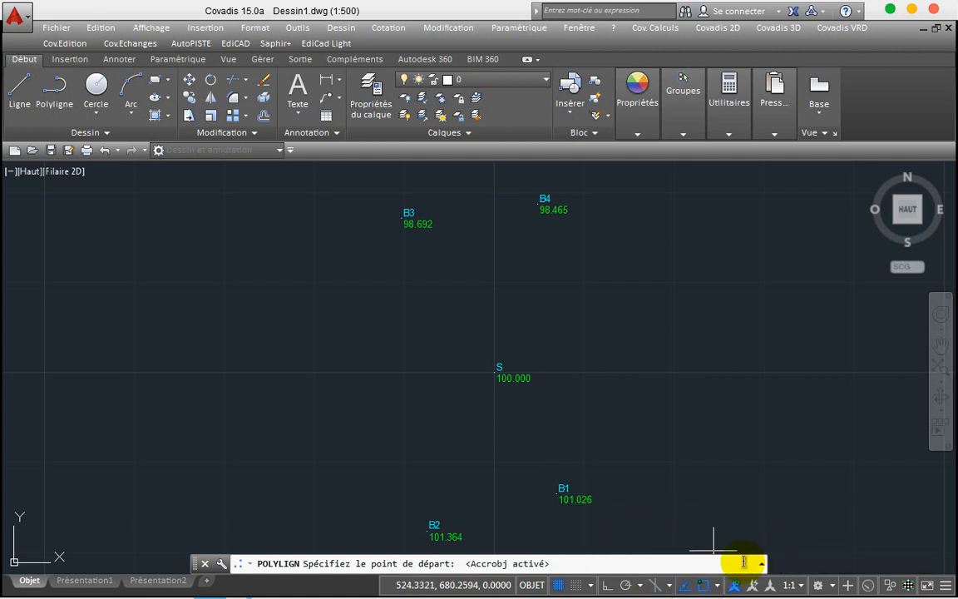
{"action": "left_click", "coordinate": [722, 589]}
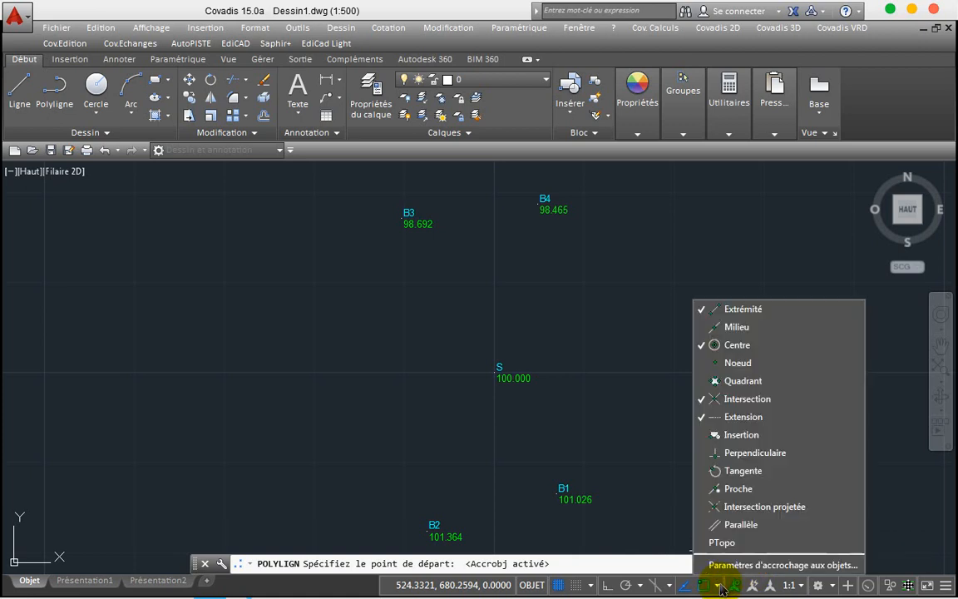
{"action": "left_click", "coordinate": [717, 564]}
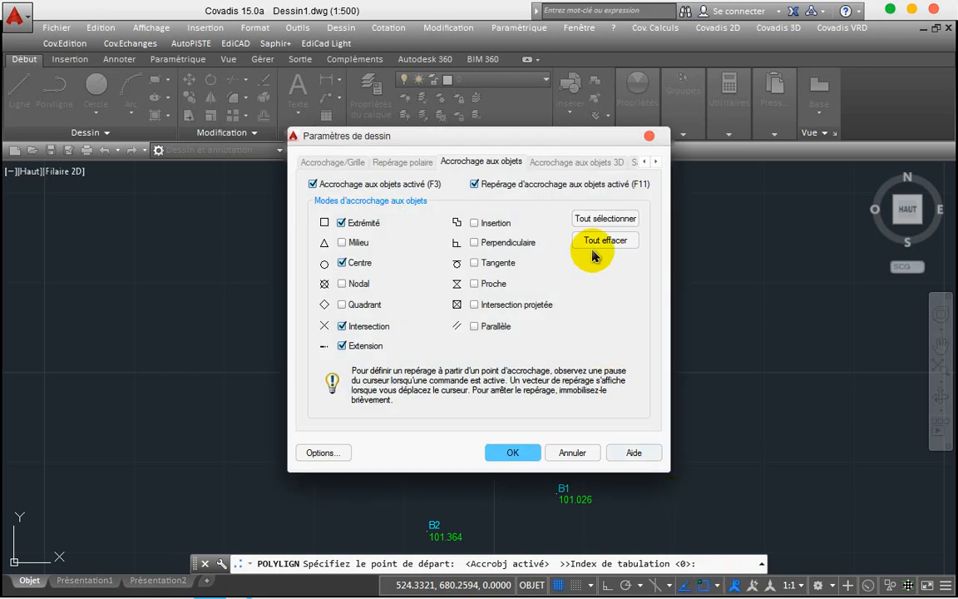
{"action": "left_click", "coordinate": [582, 220]}
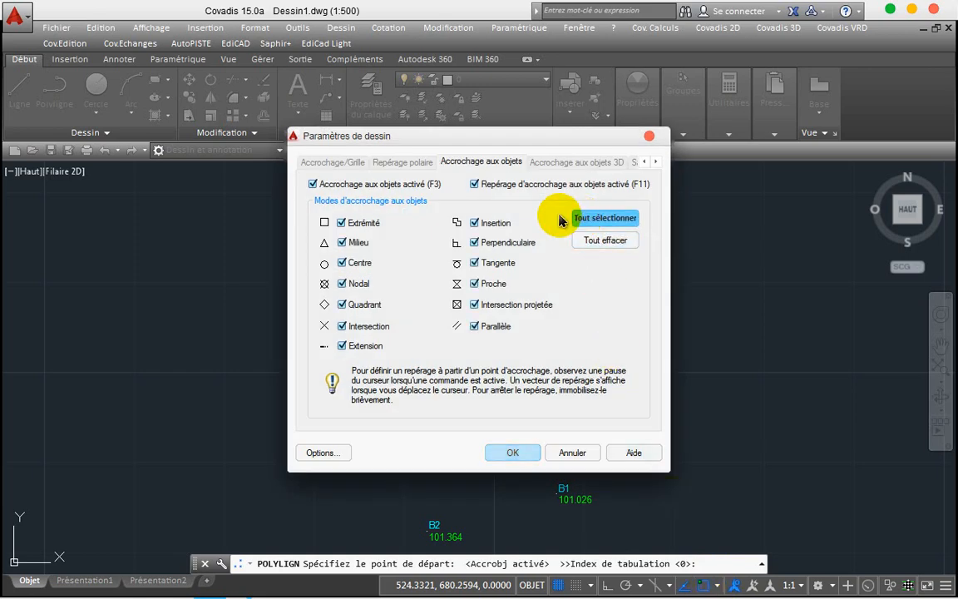
{"action": "left_click", "coordinate": [489, 225]}
{"action": "left_click", "coordinate": [493, 243]}
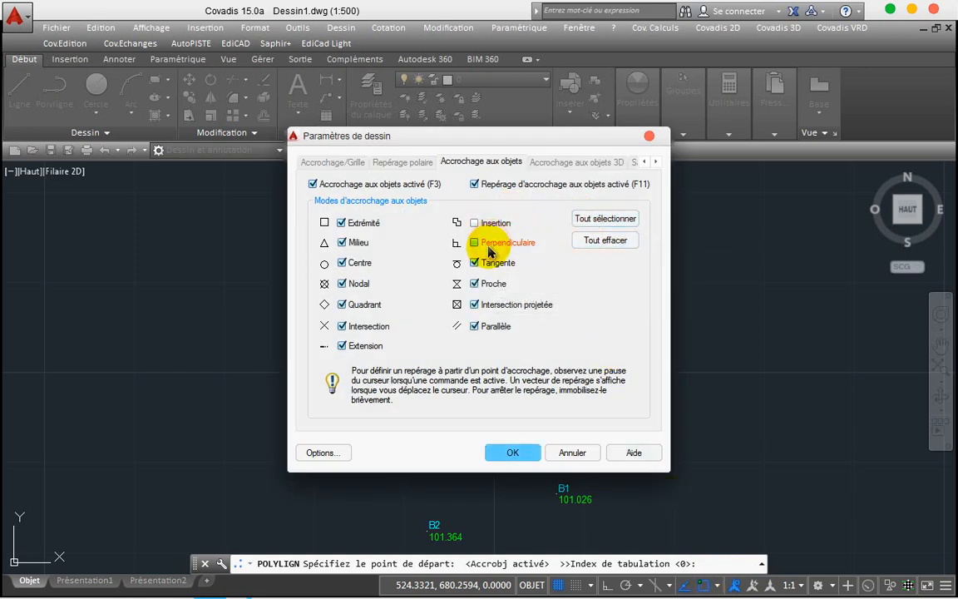
{"action": "left_click", "coordinate": [491, 261]}
{"action": "left_click", "coordinate": [504, 455]}
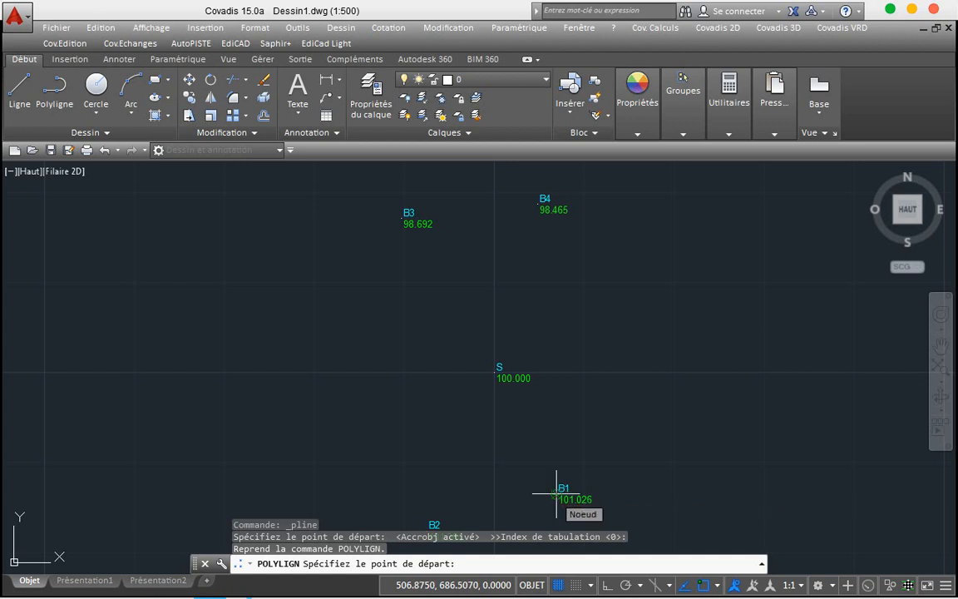
Step: Draw a polyline through points B1, B2, B3 and B4
{"action": "left_click", "coordinate": [555, 494]}
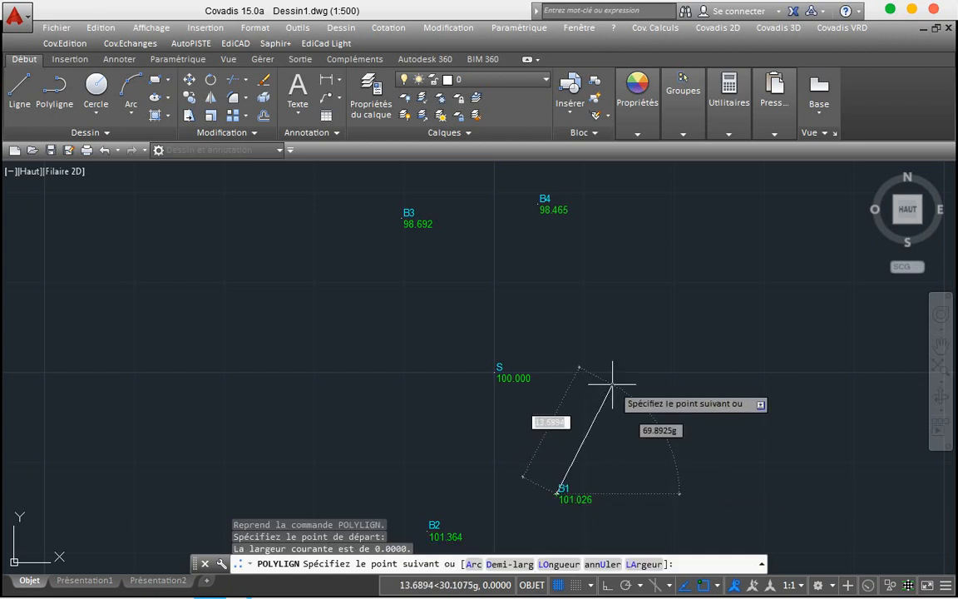
{"action": "left_click", "coordinate": [429, 527]}
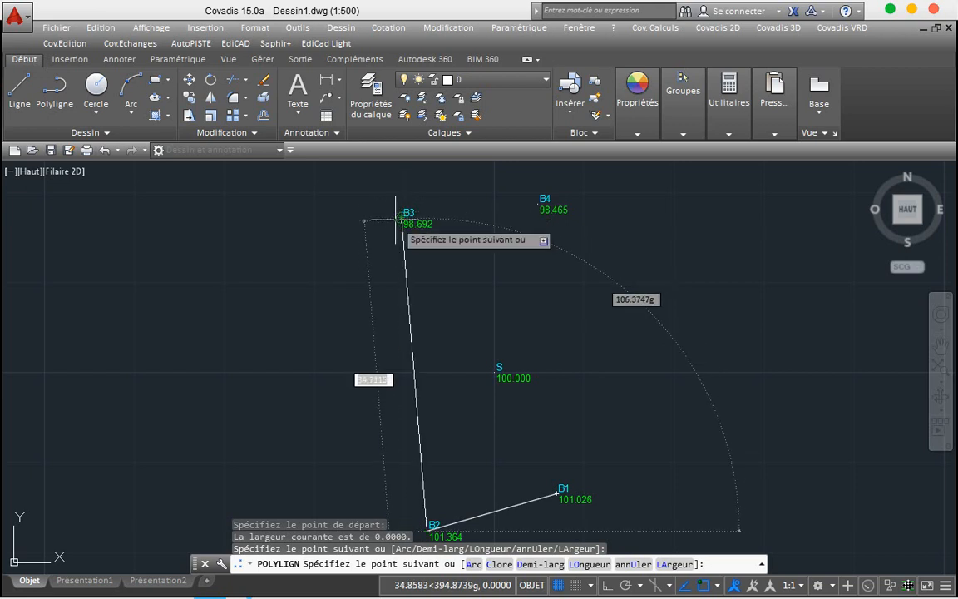
{"action": "left_click", "coordinate": [402, 218]}
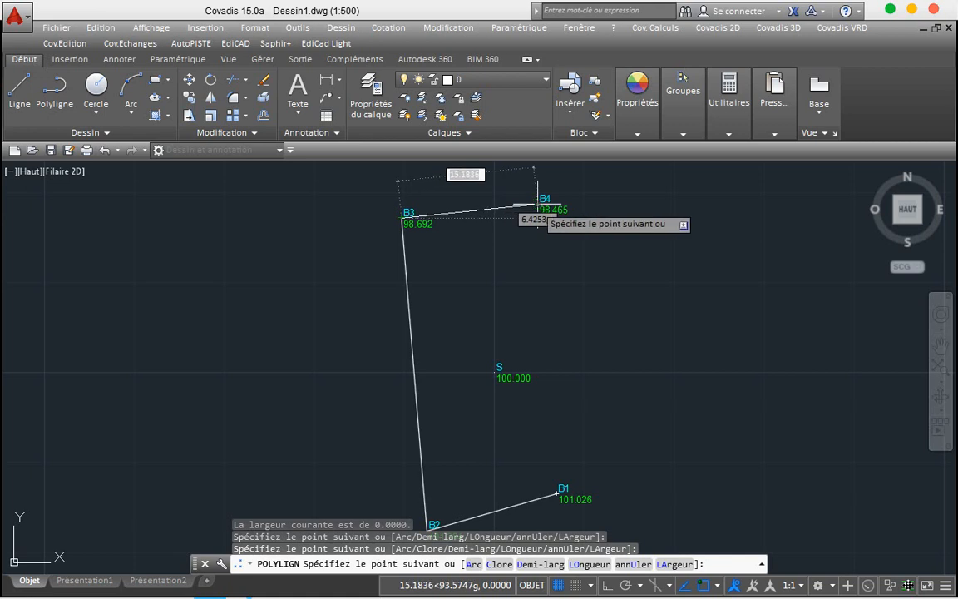
{"action": "left_click", "coordinate": [537, 204]}
Step: End the polyline, then select and erase the open outline
{"action": "right_click", "coordinate": [538, 208]}
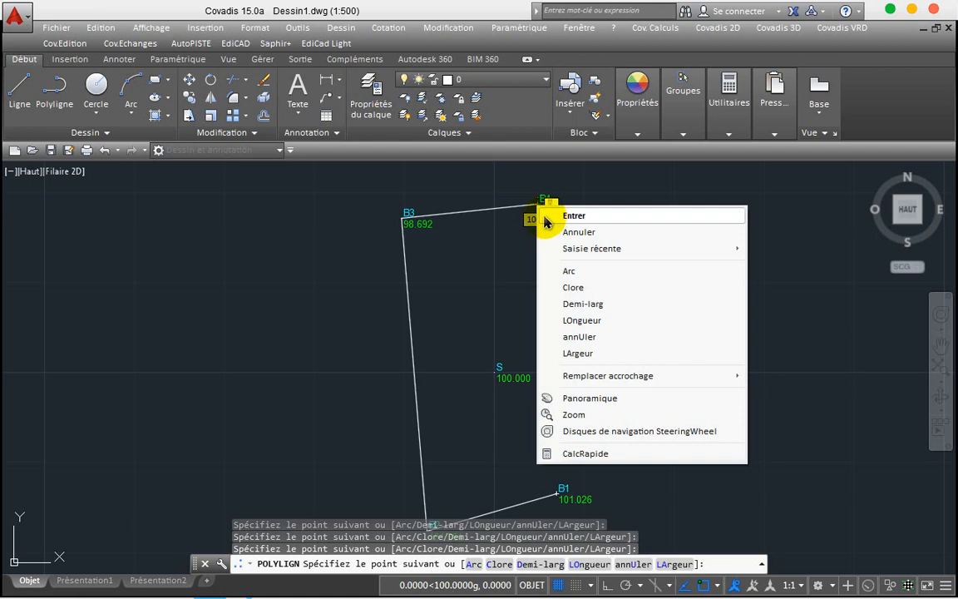
{"action": "left_click", "coordinate": [545, 218]}
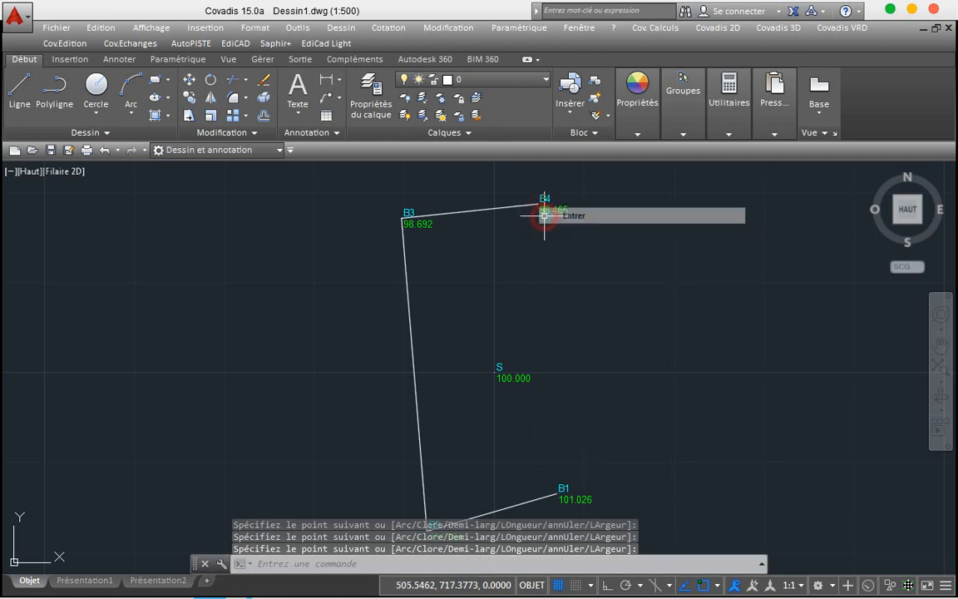
{"action": "left_click", "coordinate": [487, 208]}
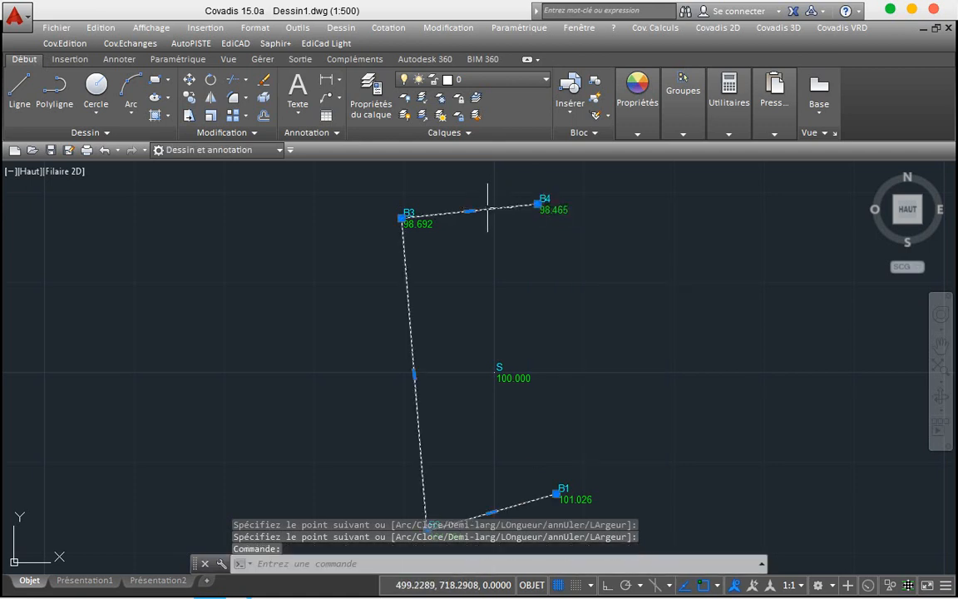
{"action": "key", "text": "Delete"}
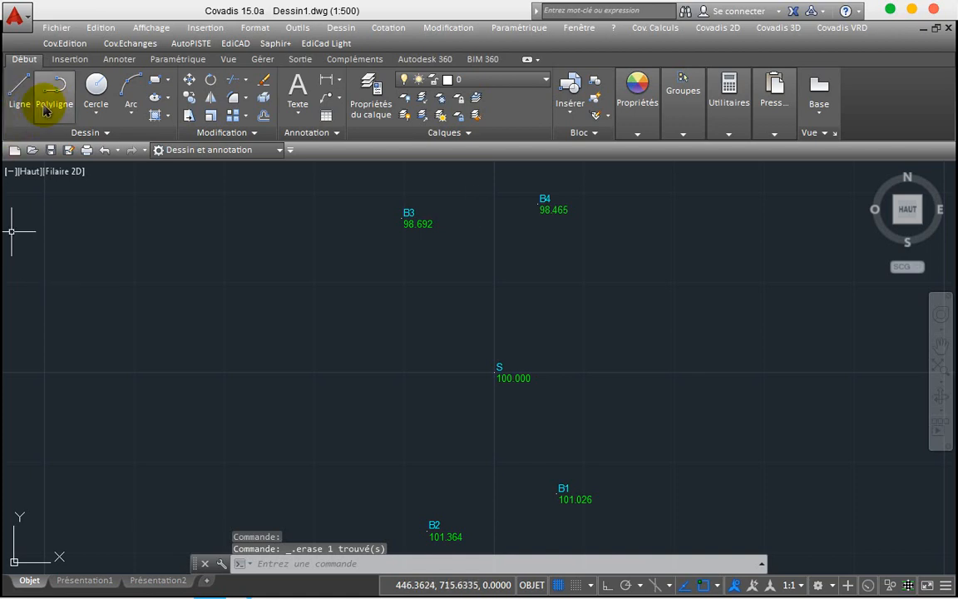
Step: Draw a polyline through points B1, B2, B3 and B4, closing it back to B1 with C
{"action": "left_click", "coordinate": [50, 106]}
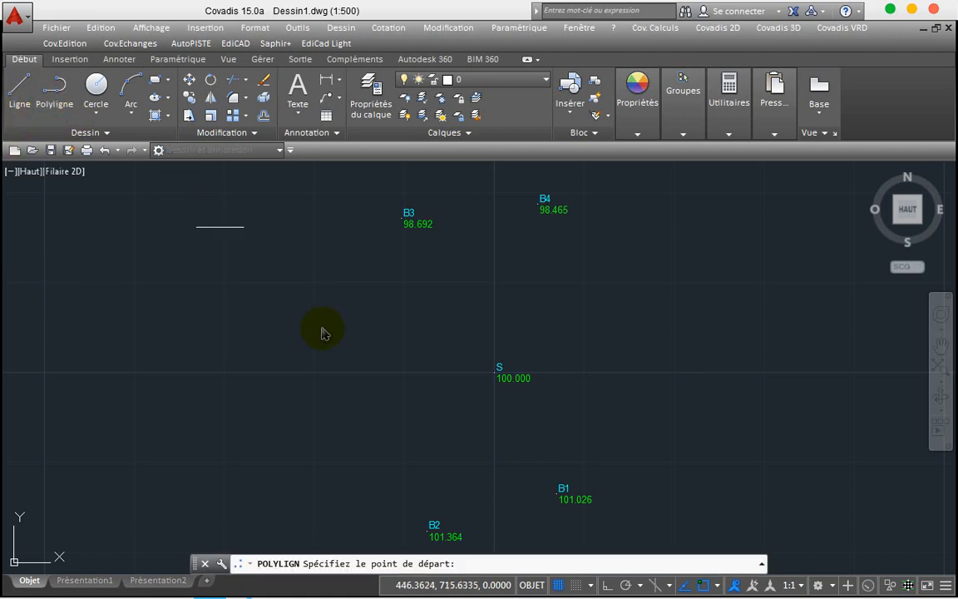
{"action": "left_click", "coordinate": [557, 494]}
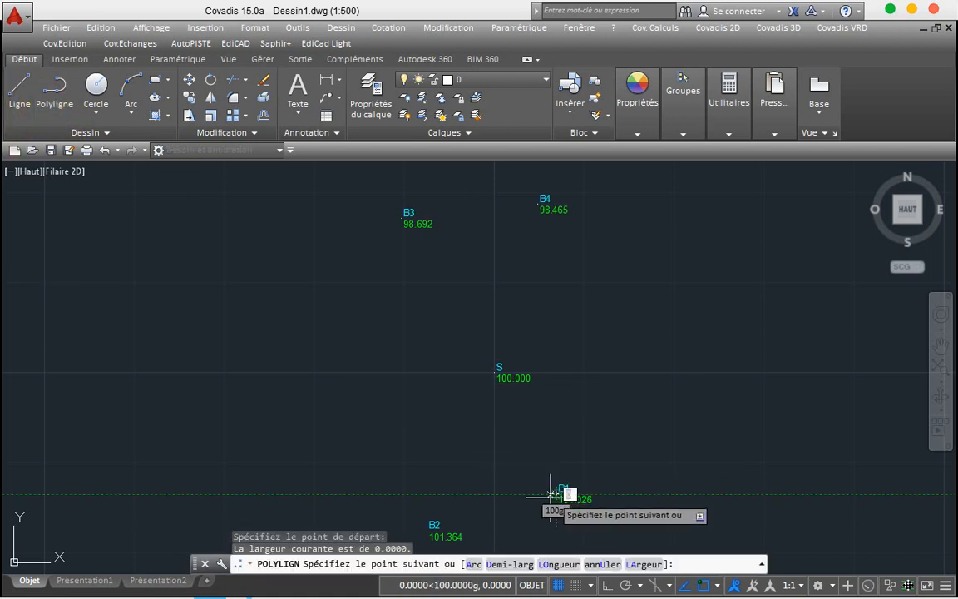
{"action": "left_click", "coordinate": [433, 528]}
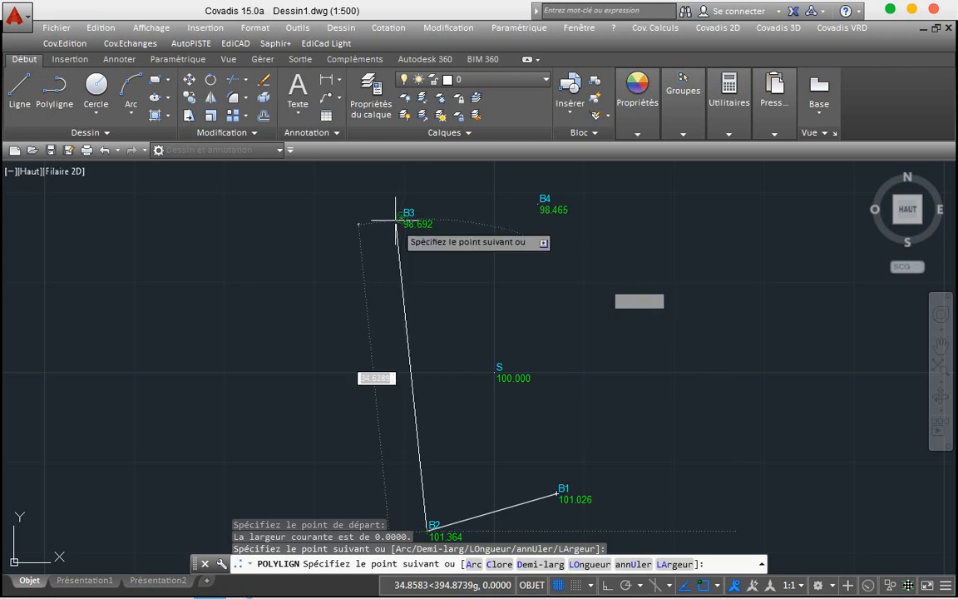
{"action": "left_click", "coordinate": [400, 218]}
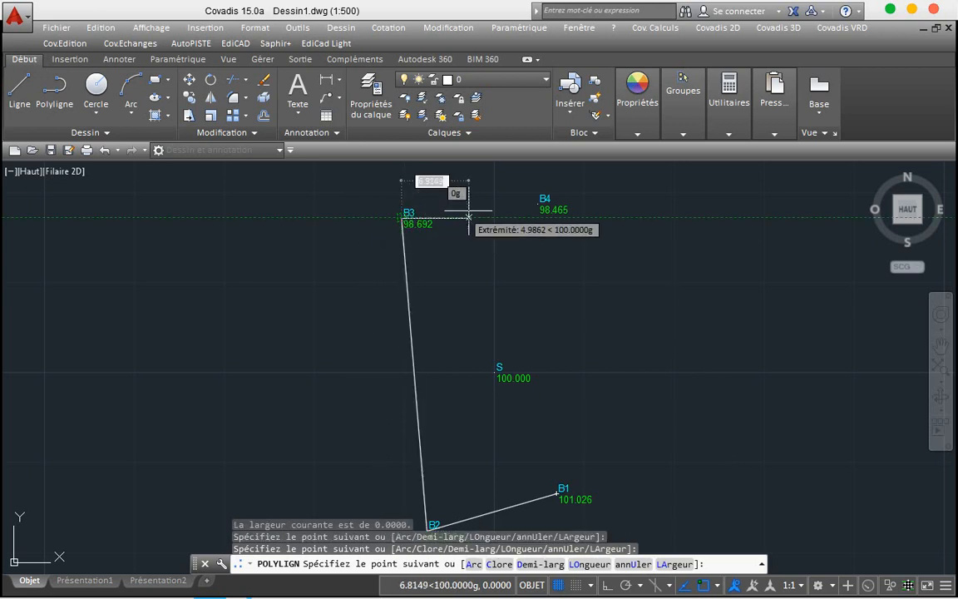
{"action": "left_click", "coordinate": [537, 205]}
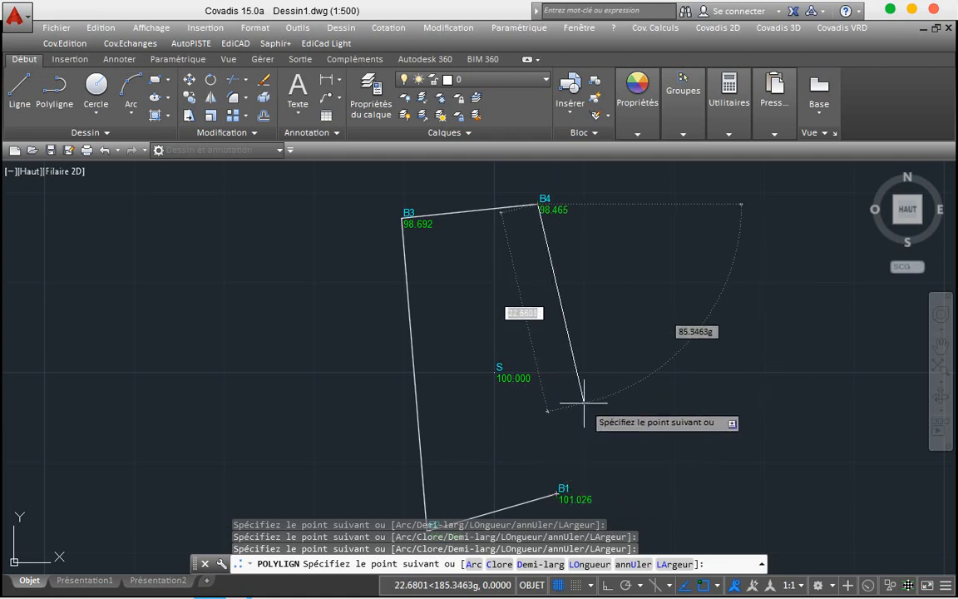
{"action": "type", "text": "C"}
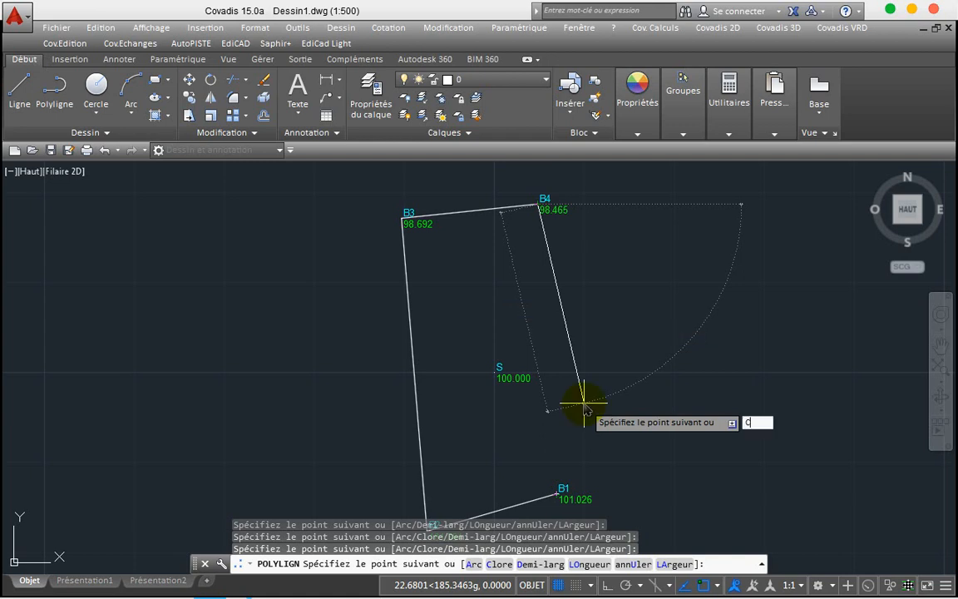
{"action": "key", "text": "Return"}
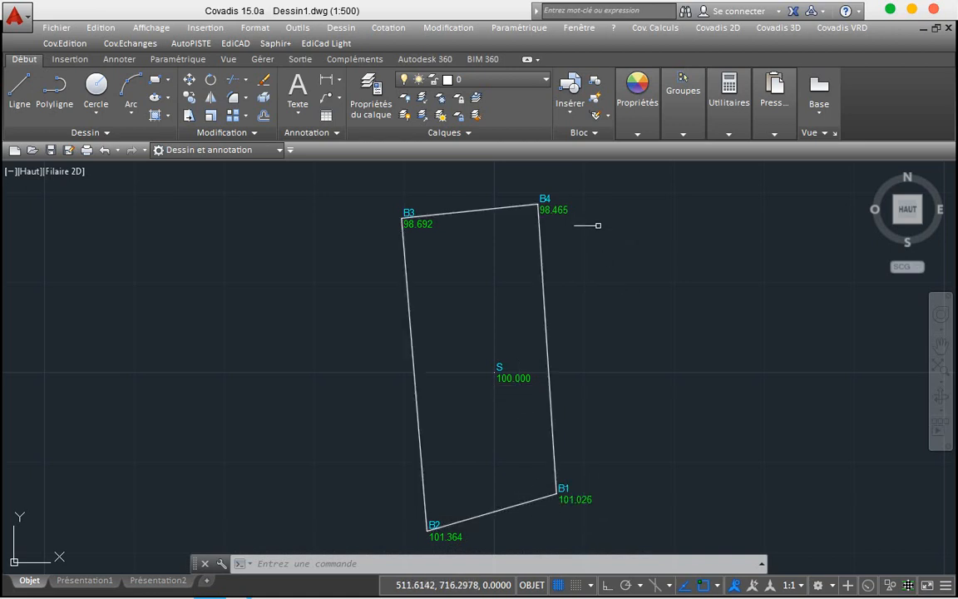
Step: Turn off the TopoAlt layer in the Calques list to hide the green elevation values
{"action": "left_click", "coordinate": [516, 86]}
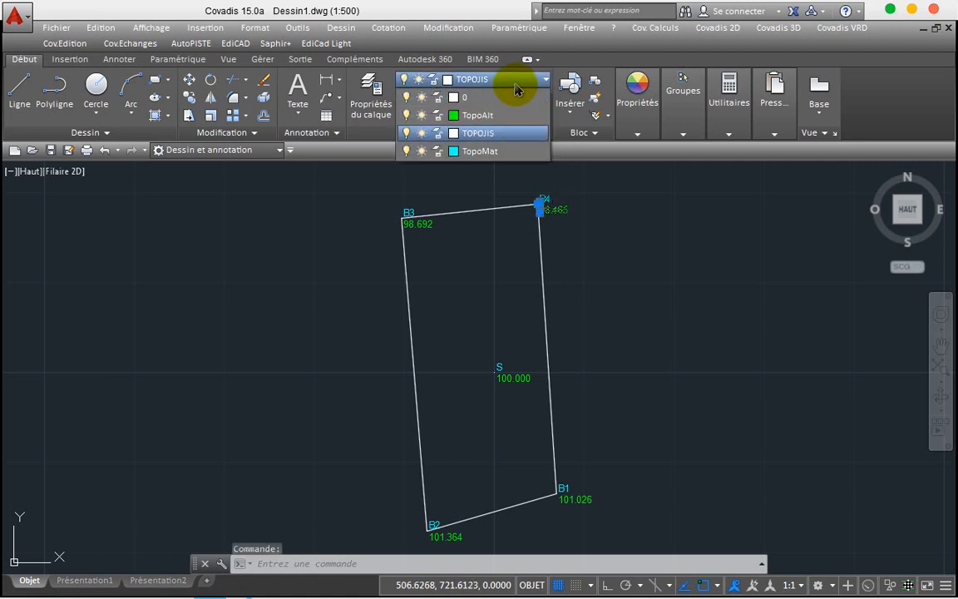
{"action": "left_click", "coordinate": [408, 116]}
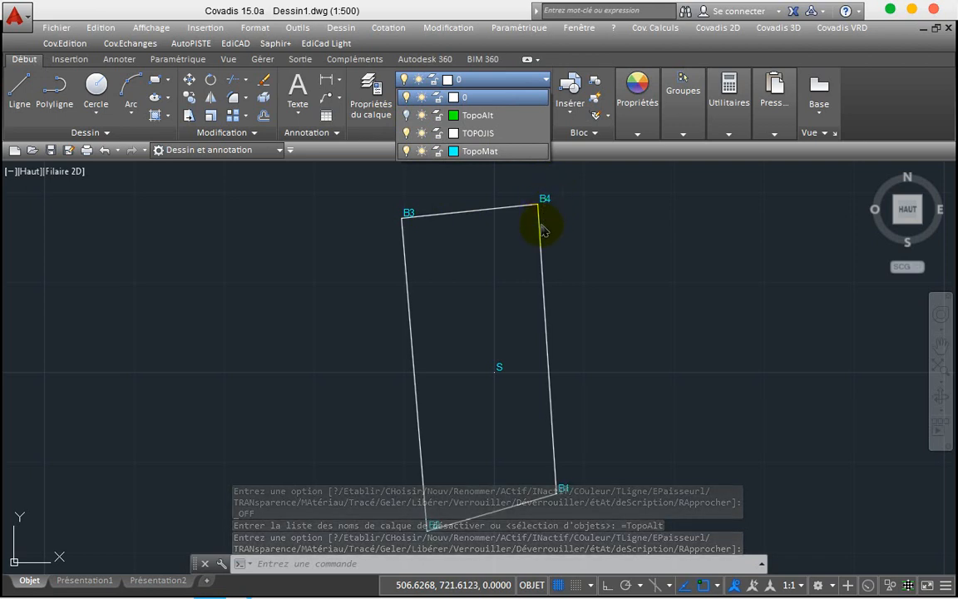
{"action": "left_click", "coordinate": [594, 265]}
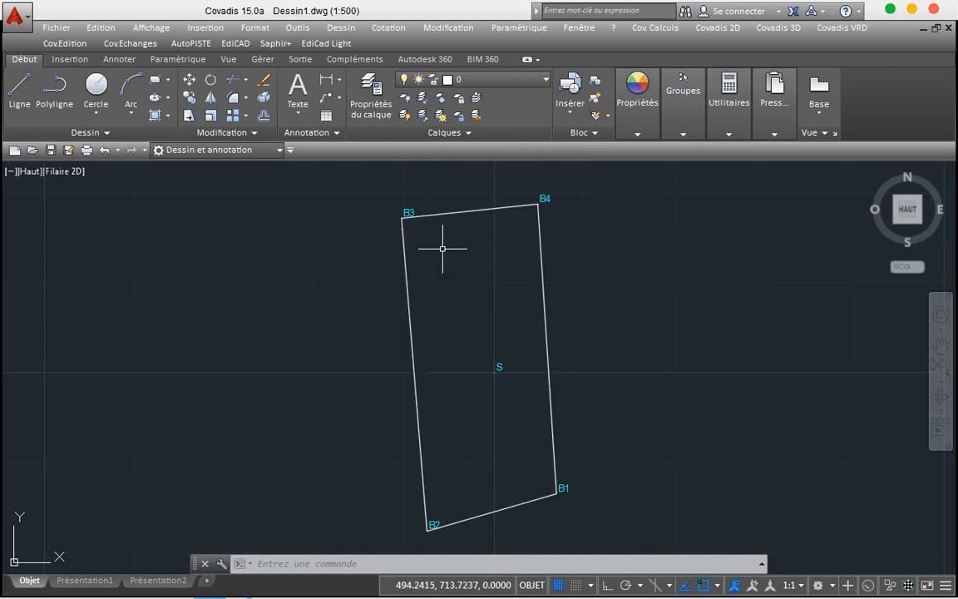
{"action": "scroll", "coordinate": [443, 247], "scroll_direction": "down", "scroll_amount": 2}
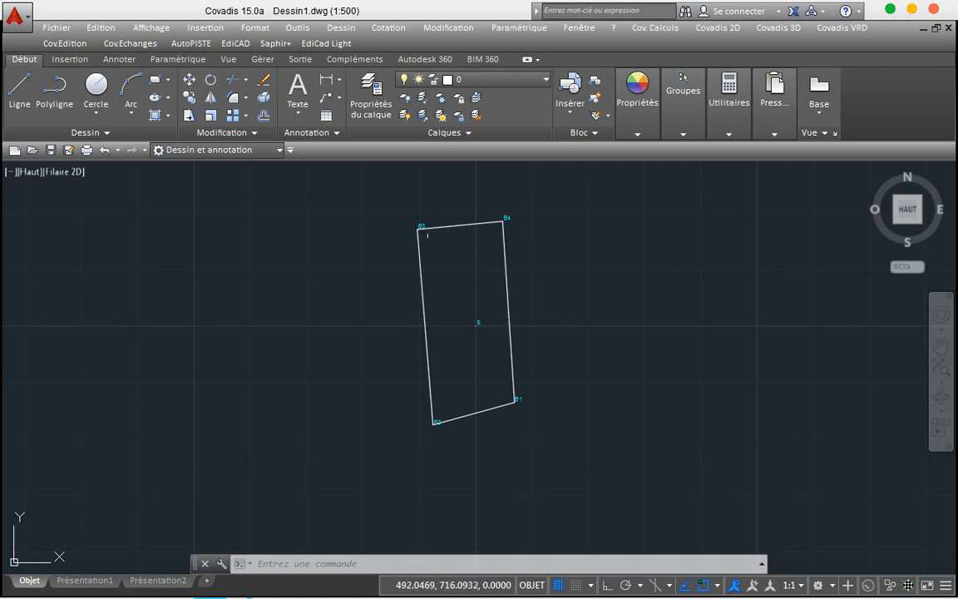
{"action": "scroll", "coordinate": [425, 234], "scroll_direction": "up", "scroll_amount": 2}
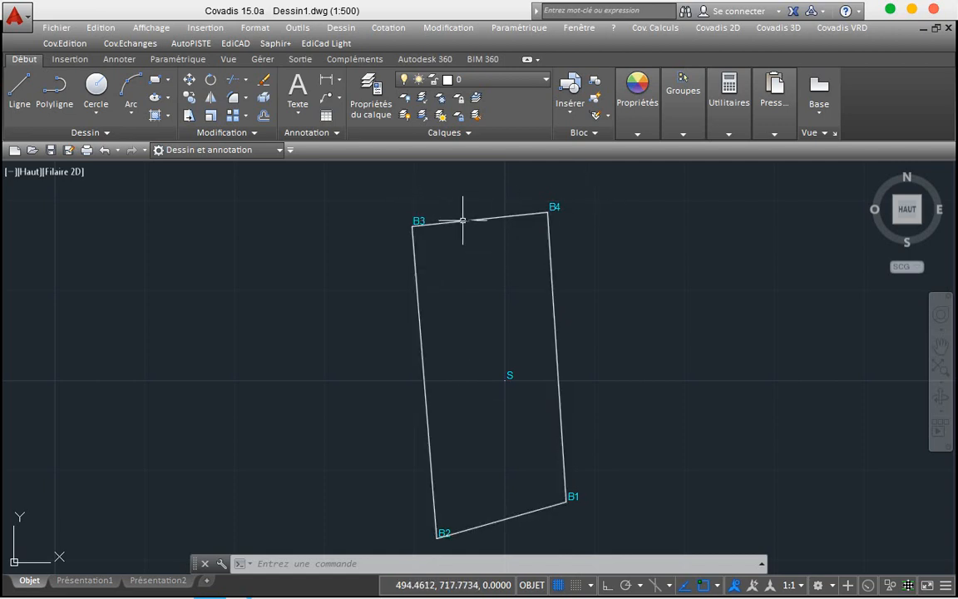
Step: Set Cotation linéaire to Polygone mode with Standard text style, white colour and 2-decimal distances
{"action": "left_click", "coordinate": [714, 28]}
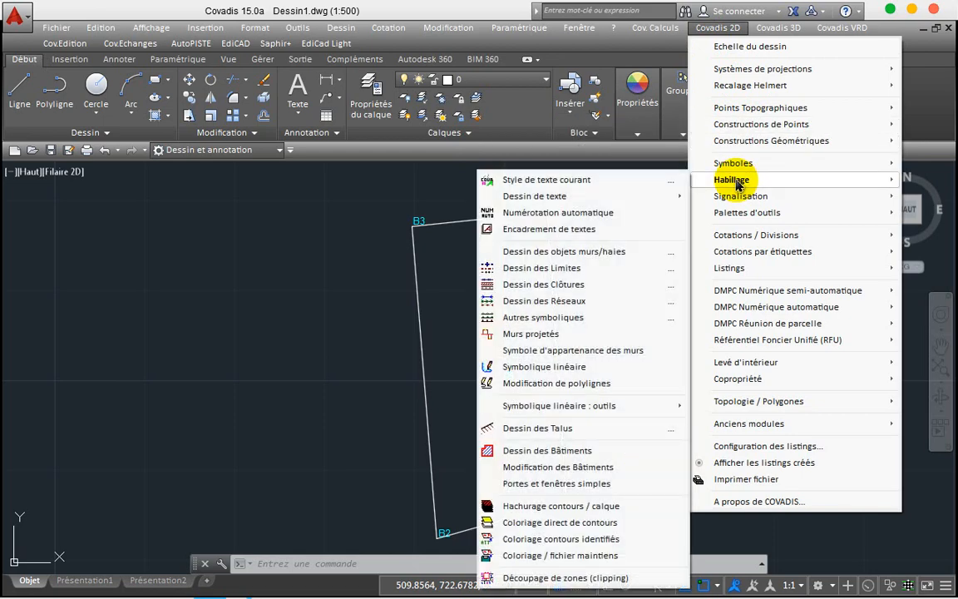
{"action": "mouse_move", "coordinate": [739, 200]}
{"action": "mouse_move", "coordinate": [711, 236]}
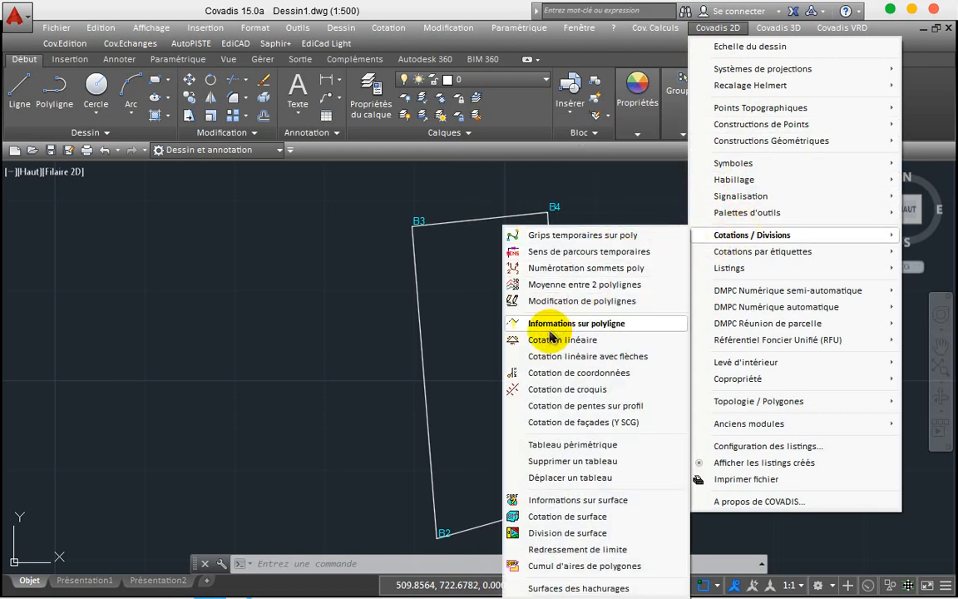
{"action": "left_click", "coordinate": [549, 341]}
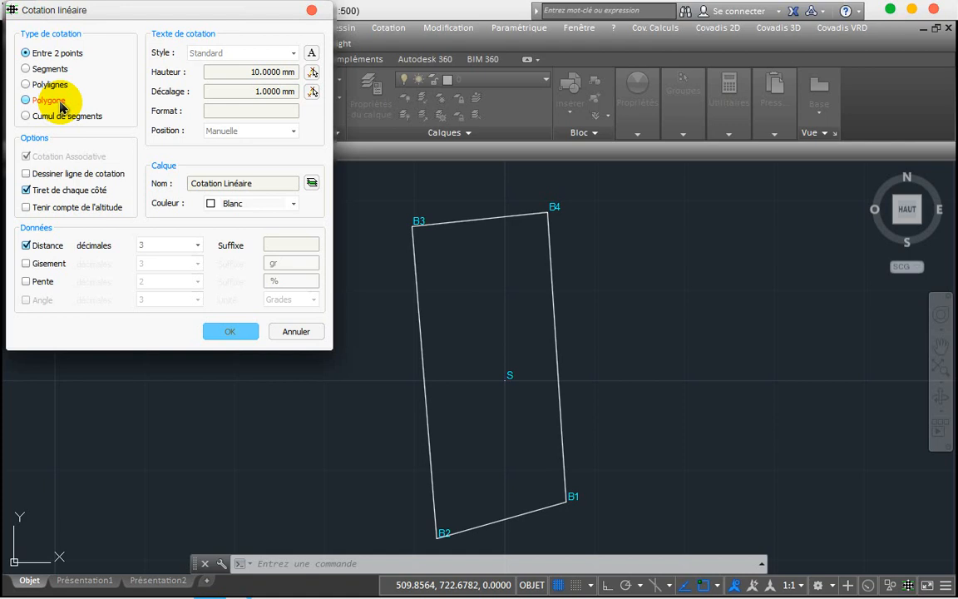
{"action": "left_click", "coordinate": [60, 101]}
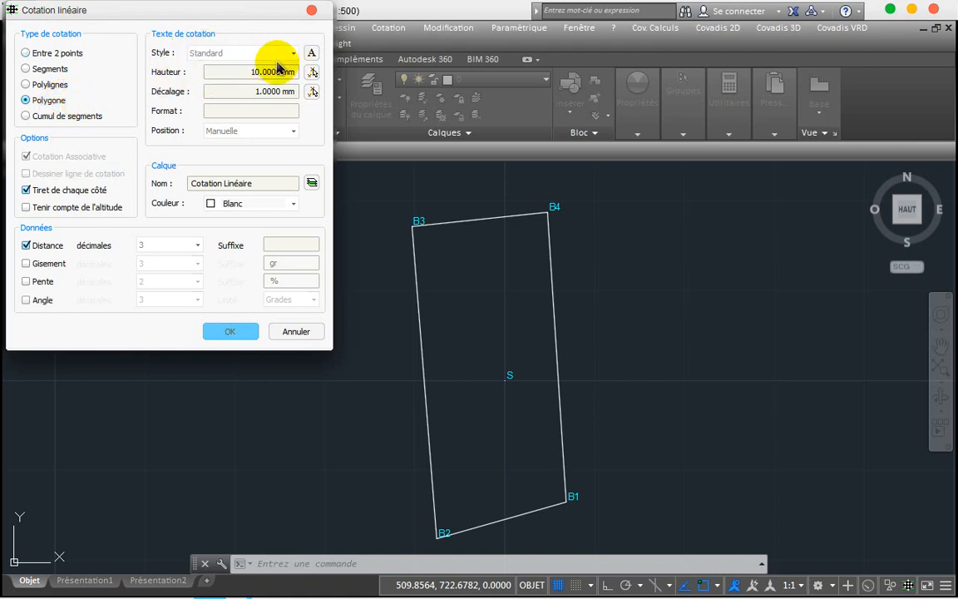
{"action": "left_click", "coordinate": [292, 56]}
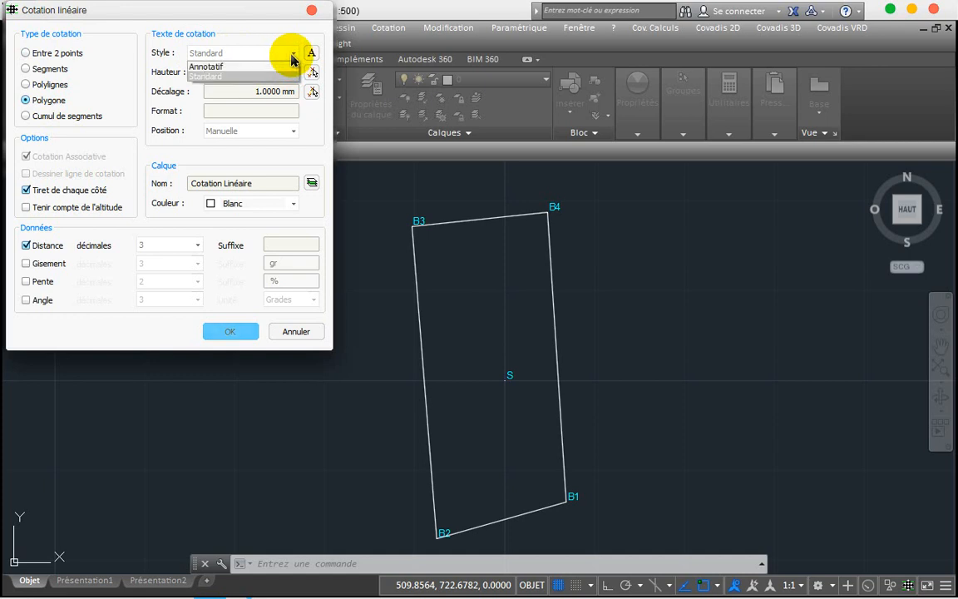
{"action": "left_click", "coordinate": [292, 56]}
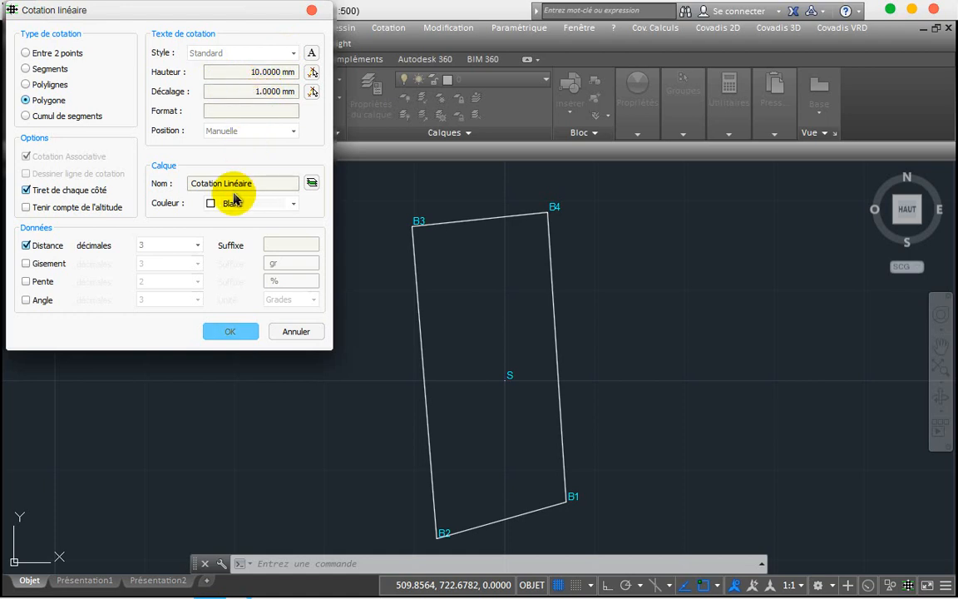
{"action": "left_click", "coordinate": [293, 204]}
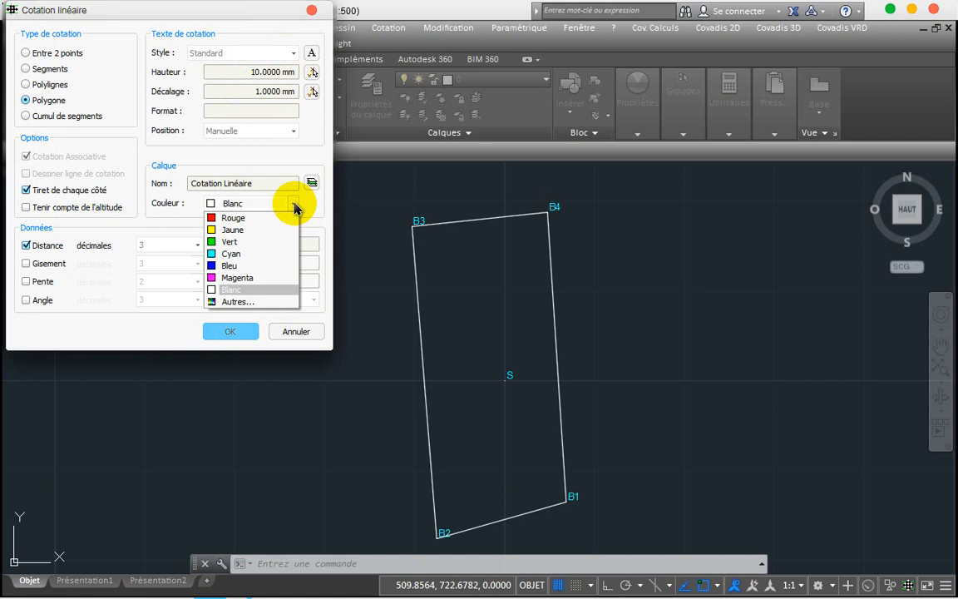
{"action": "left_click", "coordinate": [294, 205]}
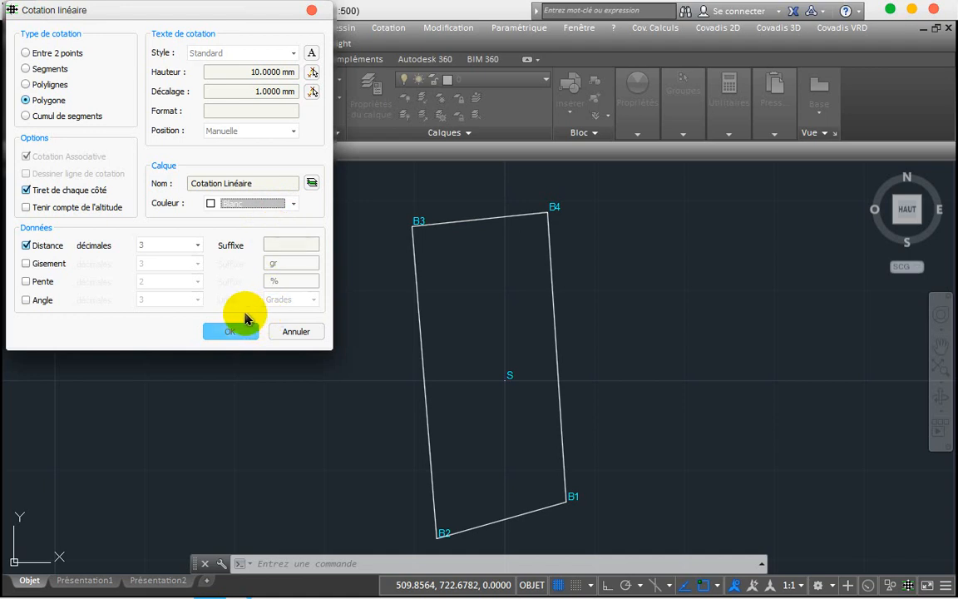
{"action": "left_click", "coordinate": [197, 245]}
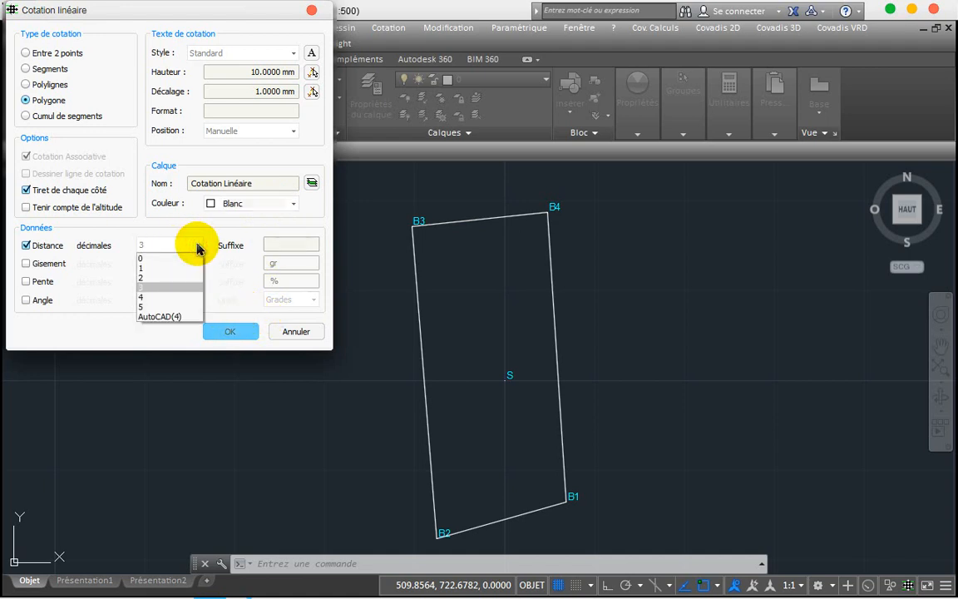
{"action": "left_click", "coordinate": [146, 280]}
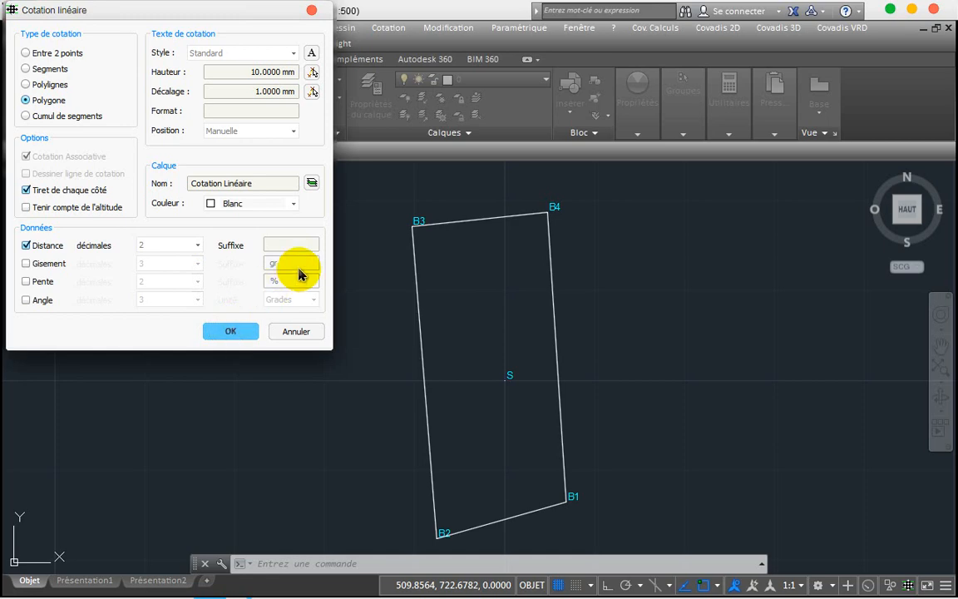
{"action": "left_click", "coordinate": [233, 332]}
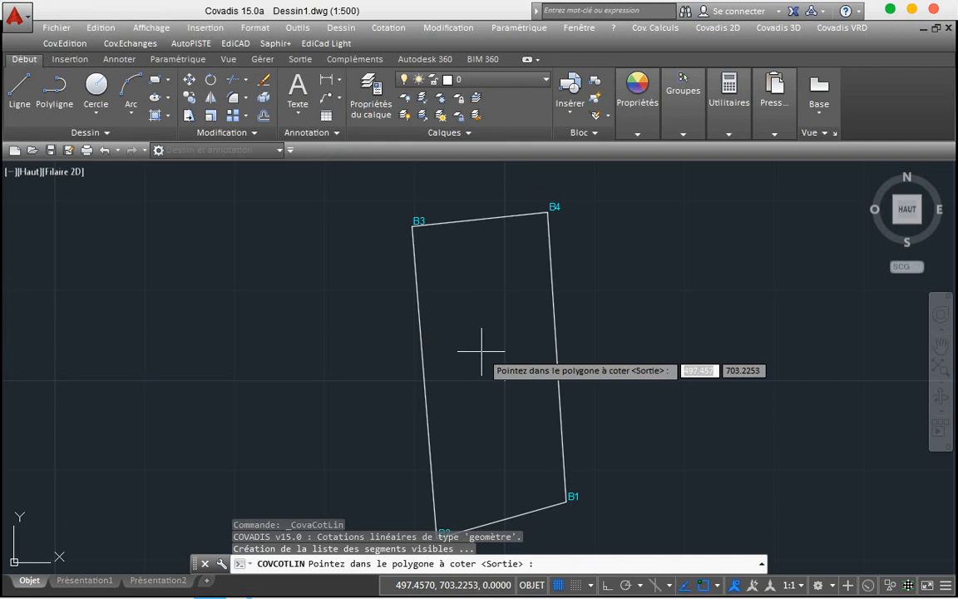
Step: Dimension all four sides of the parcel polygon by picking inside it
{"action": "left_click", "coordinate": [481, 352]}
{"action": "left_click", "coordinate": [481, 352]}
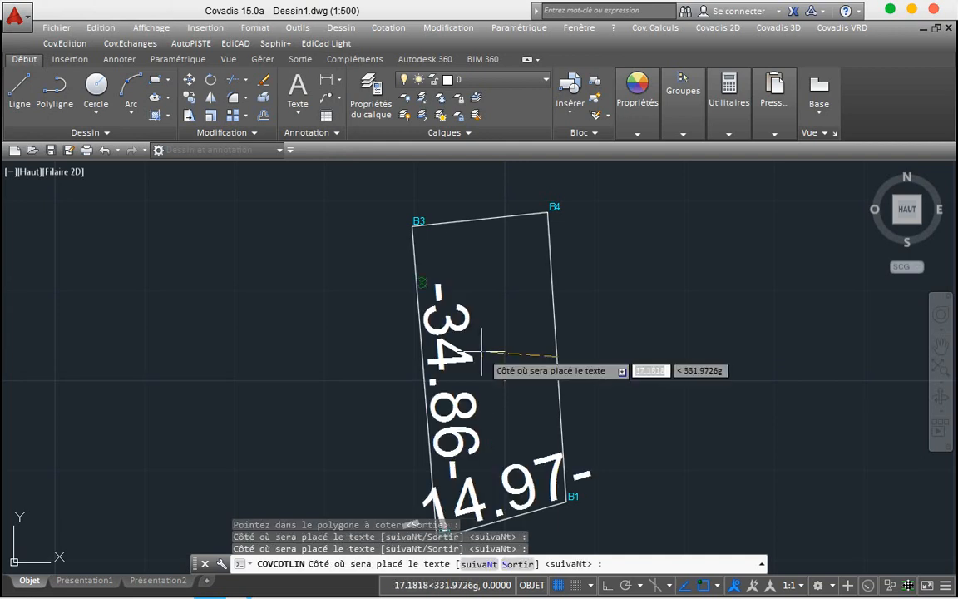
{"action": "left_click", "coordinate": [481, 352]}
{"action": "left_click", "coordinate": [481, 352]}
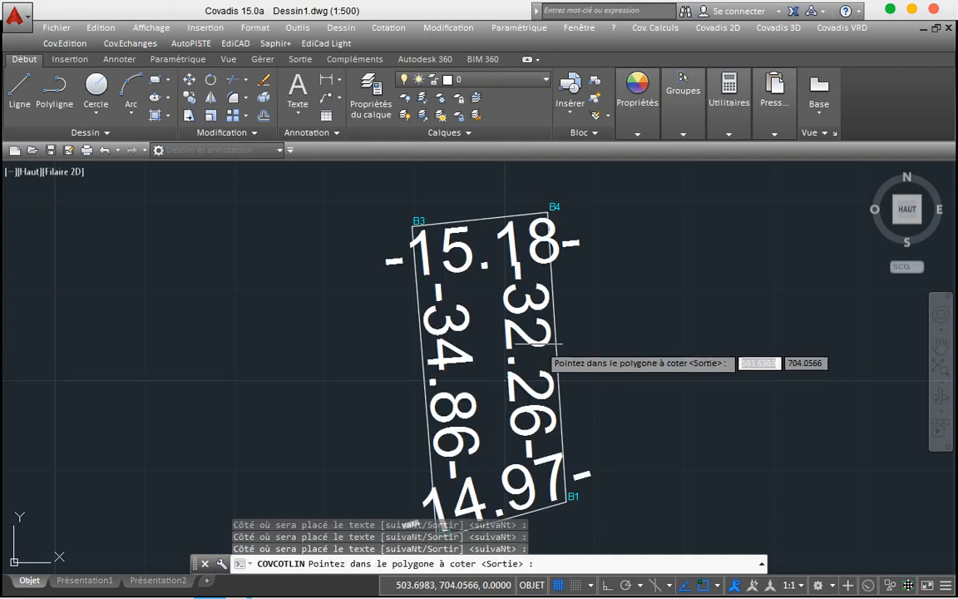
{"action": "key", "text": "Return"}
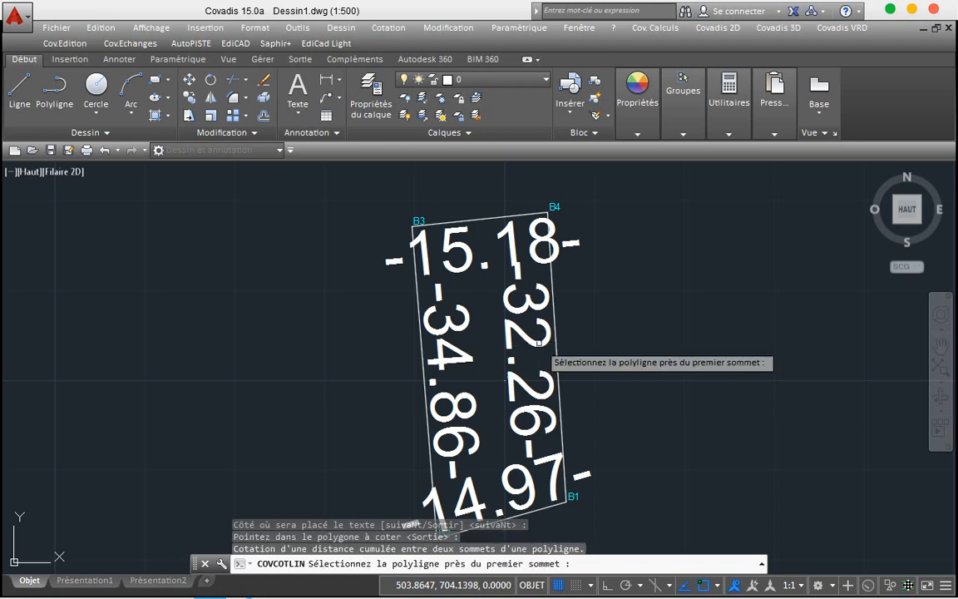
{"action": "key", "text": "Escape"}
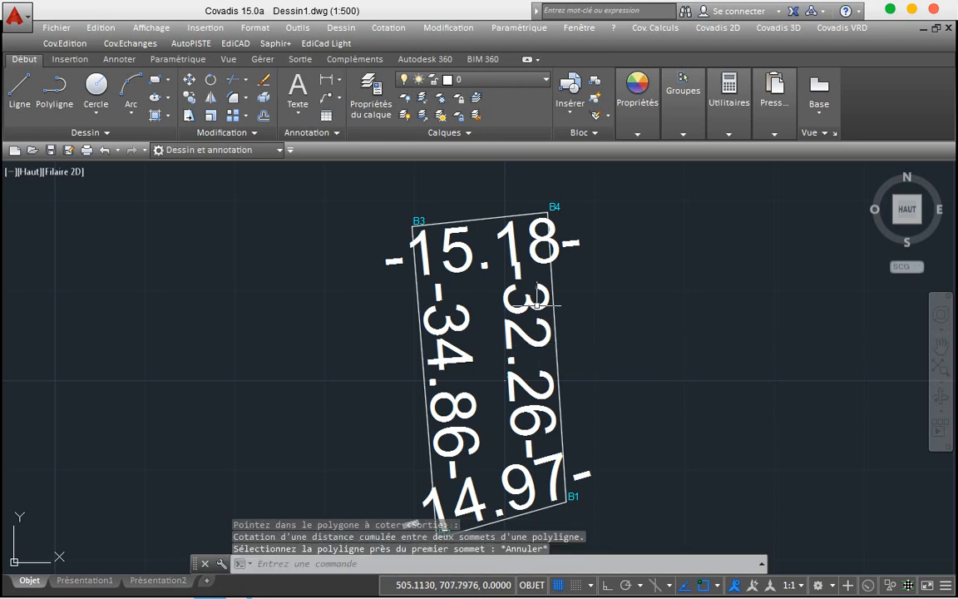
Step: Erase the four oversized dimensions 32.26, 15.18, 34.86 and 14.97
{"action": "left_click", "coordinate": [516, 298]}
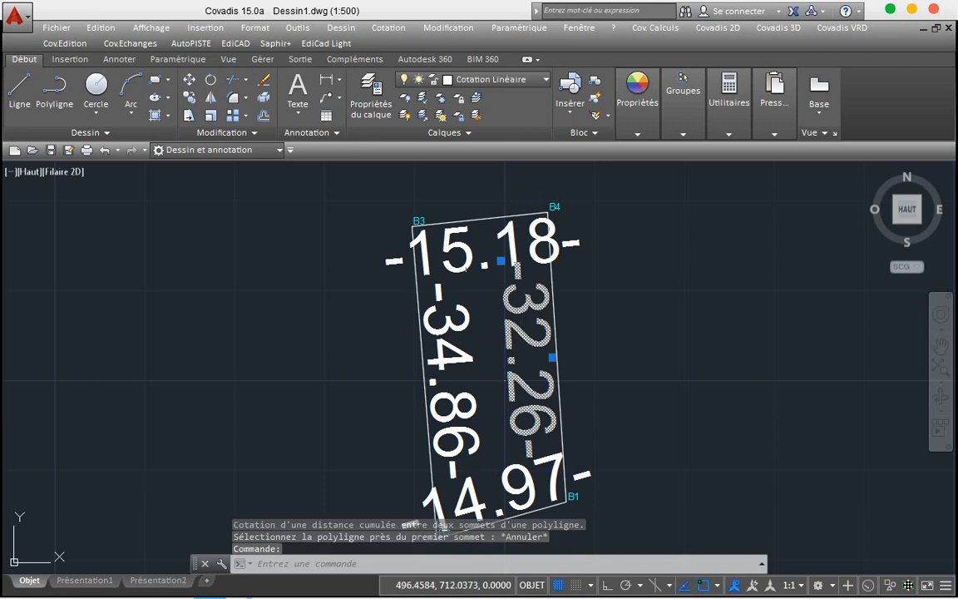
{"action": "left_click", "coordinate": [453, 242]}
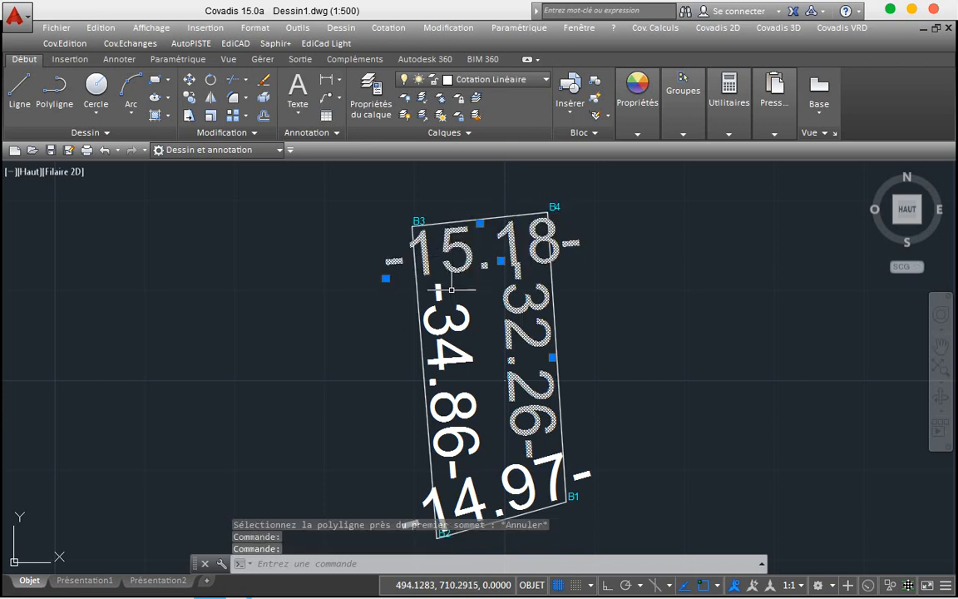
{"action": "left_click", "coordinate": [445, 366]}
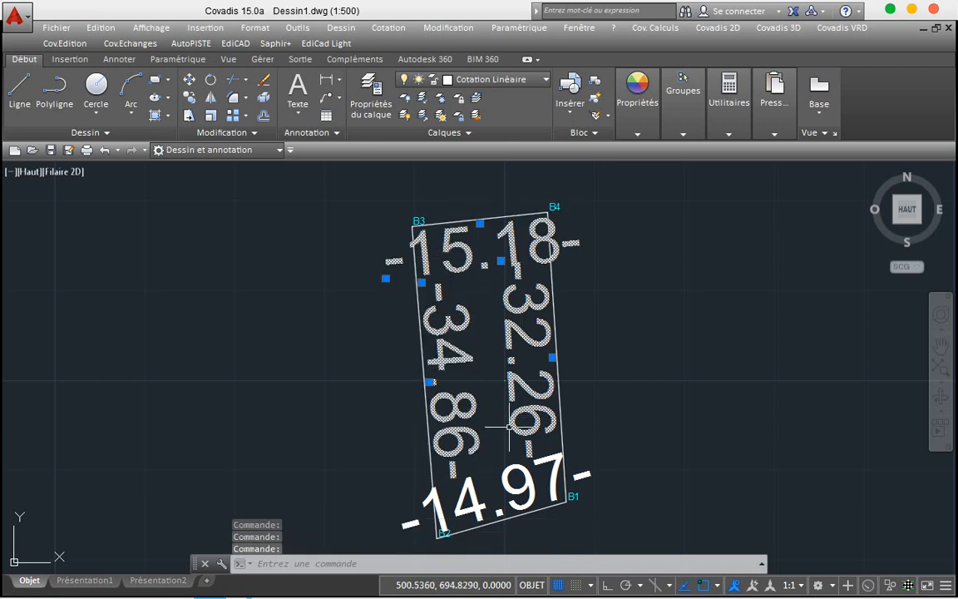
{"action": "left_click", "coordinate": [527, 480]}
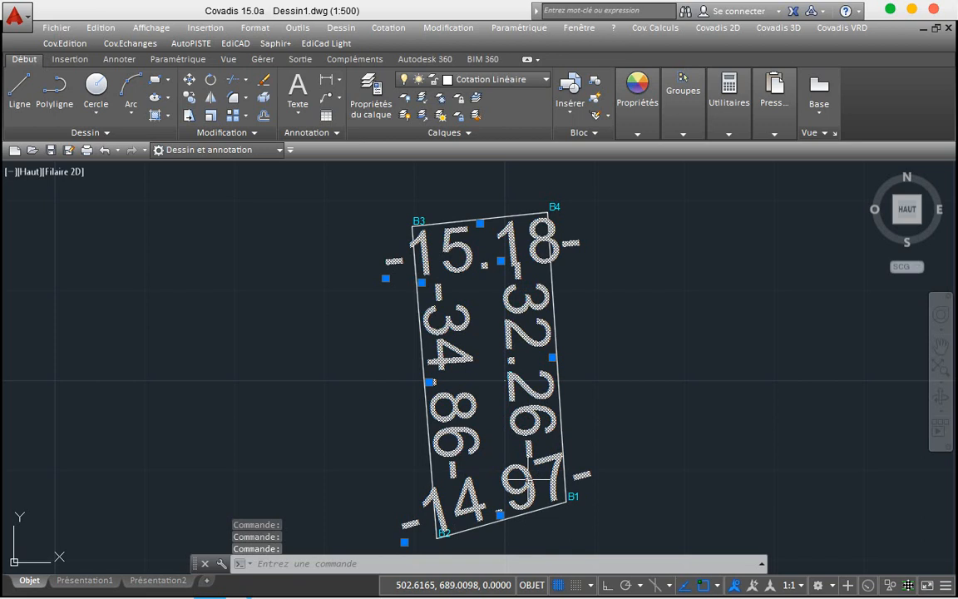
{"action": "right_click", "coordinate": [470, 397]}
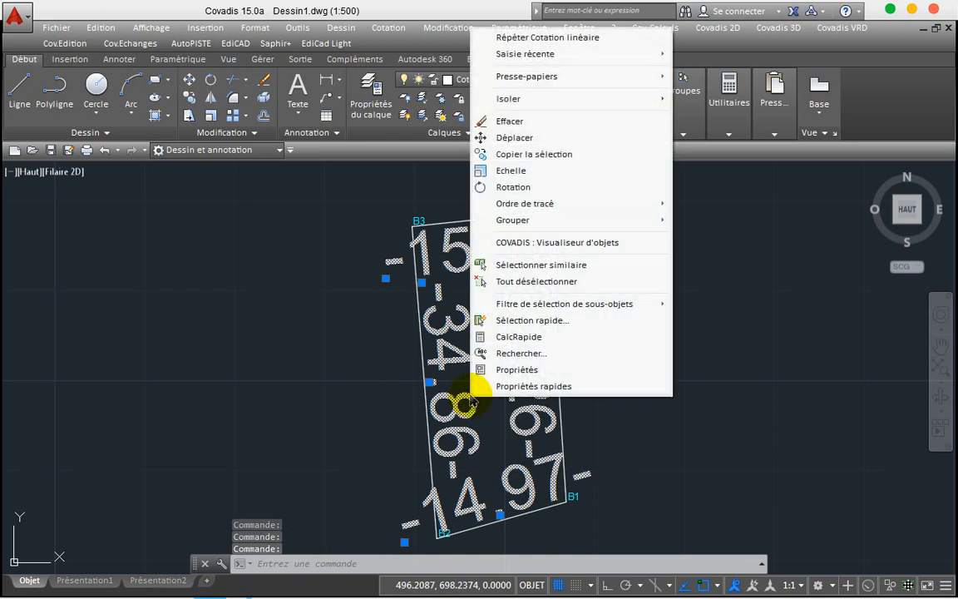
{"action": "mouse_move", "coordinate": [542, 98]}
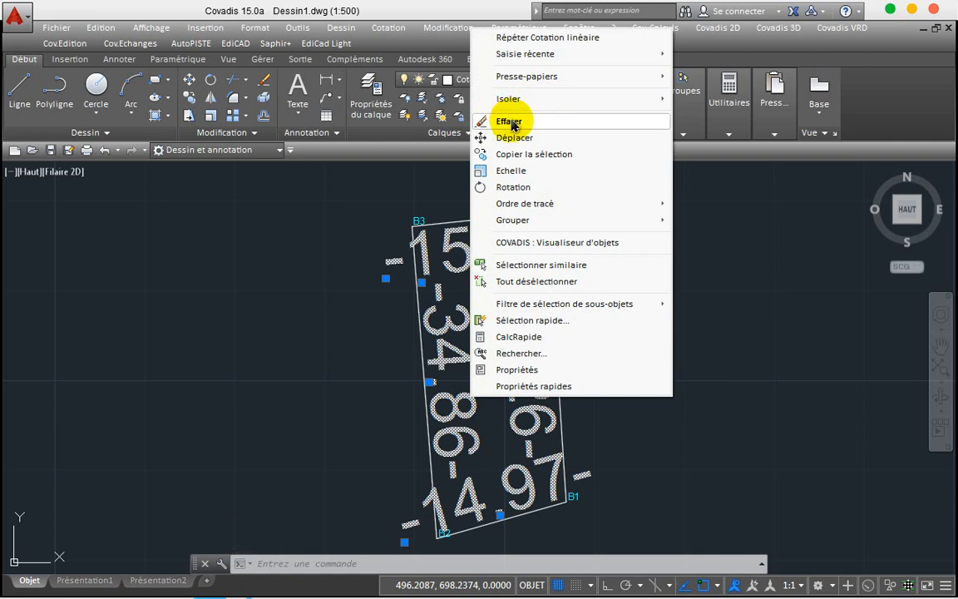
{"action": "left_click", "coordinate": [512, 125]}
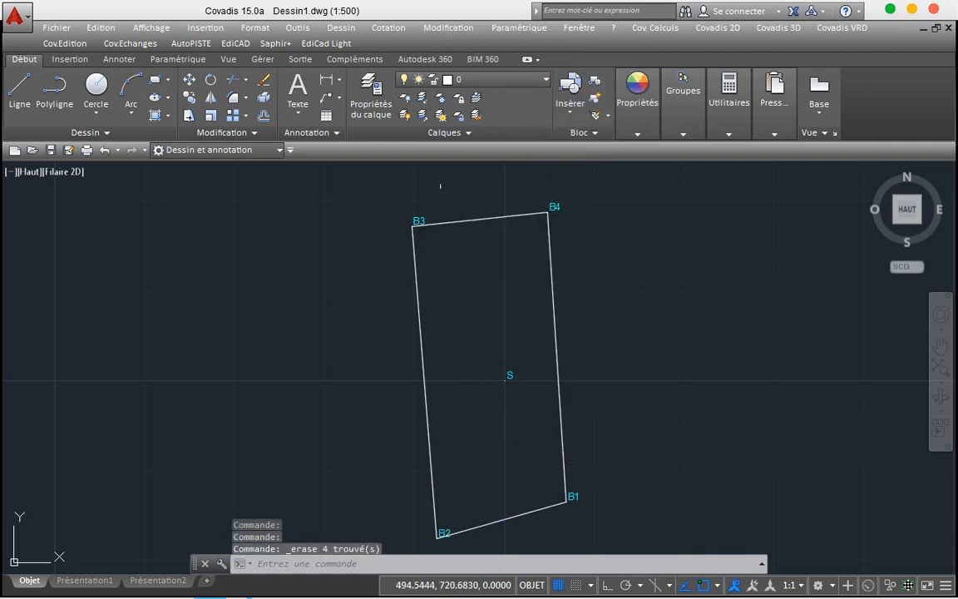
Step: Reopen the Cotation linéaire settings and lower the dimension text height from 10 to 4 mm
{"action": "left_click", "coordinate": [709, 29]}
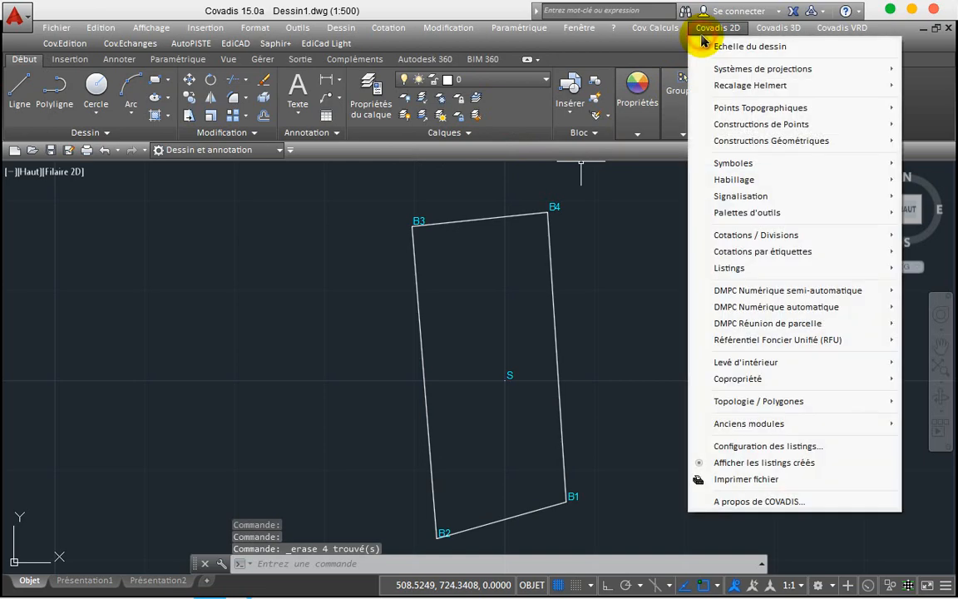
{"action": "mouse_move", "coordinate": [734, 183]}
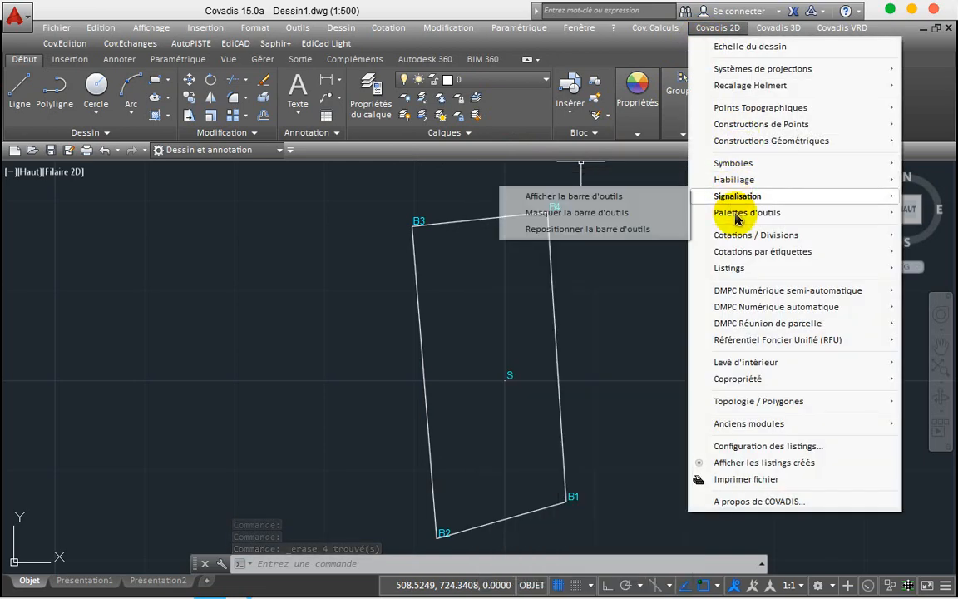
{"action": "mouse_move", "coordinate": [666, 237]}
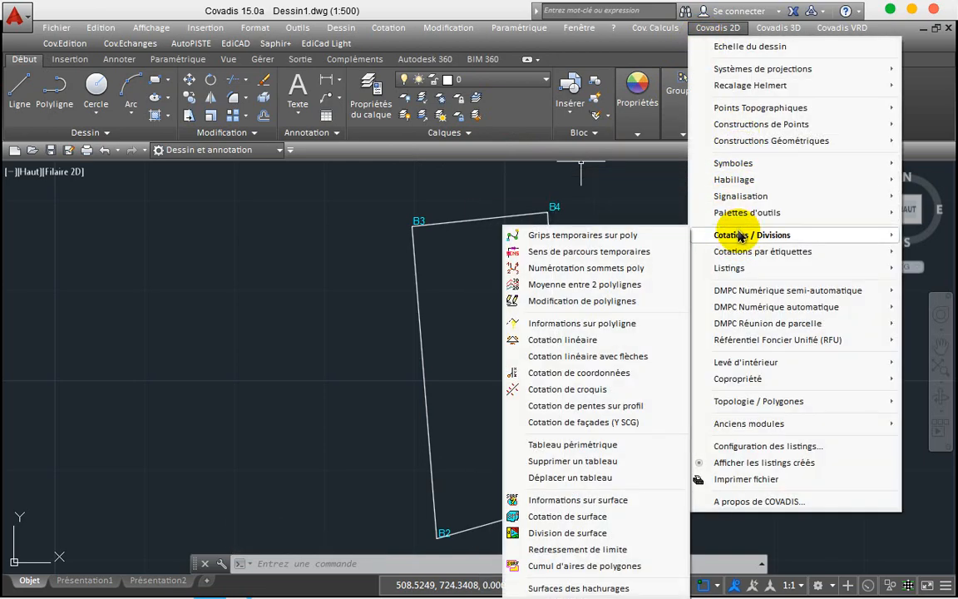
{"action": "left_click", "coordinate": [536, 340]}
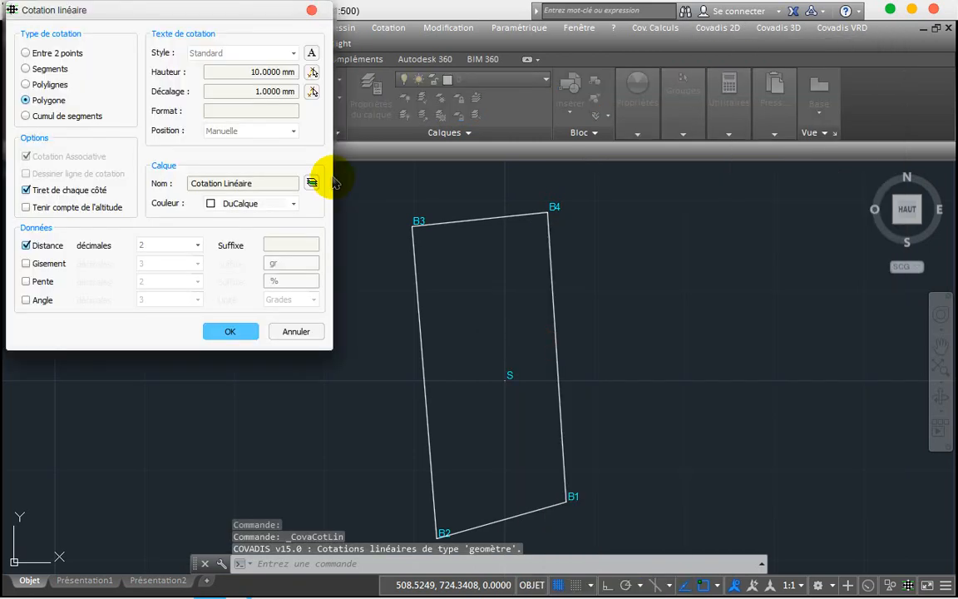
{"action": "left_click", "coordinate": [247, 73]}
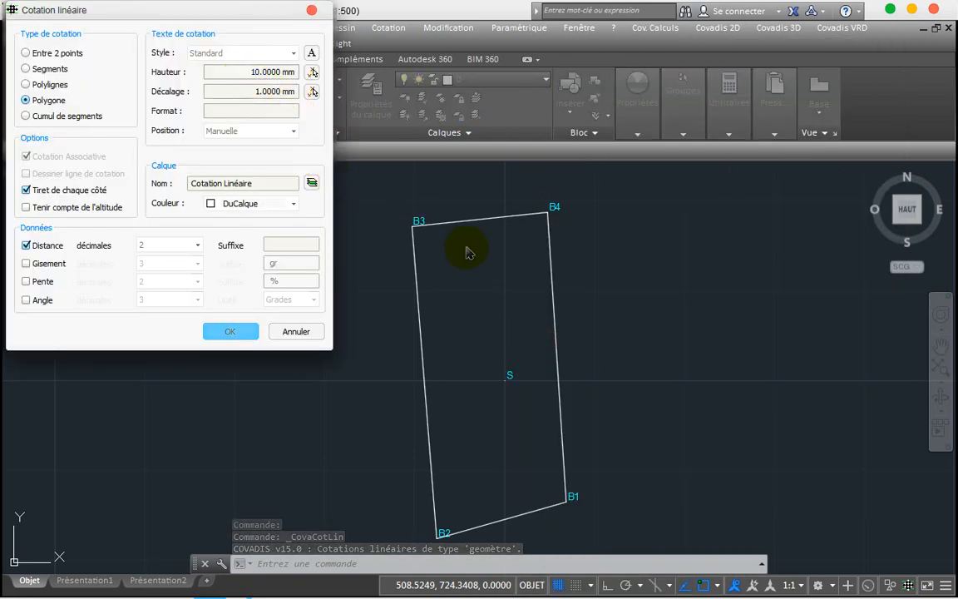
{"action": "key", "text": "Right"}
{"action": "key", "text": "Right"}
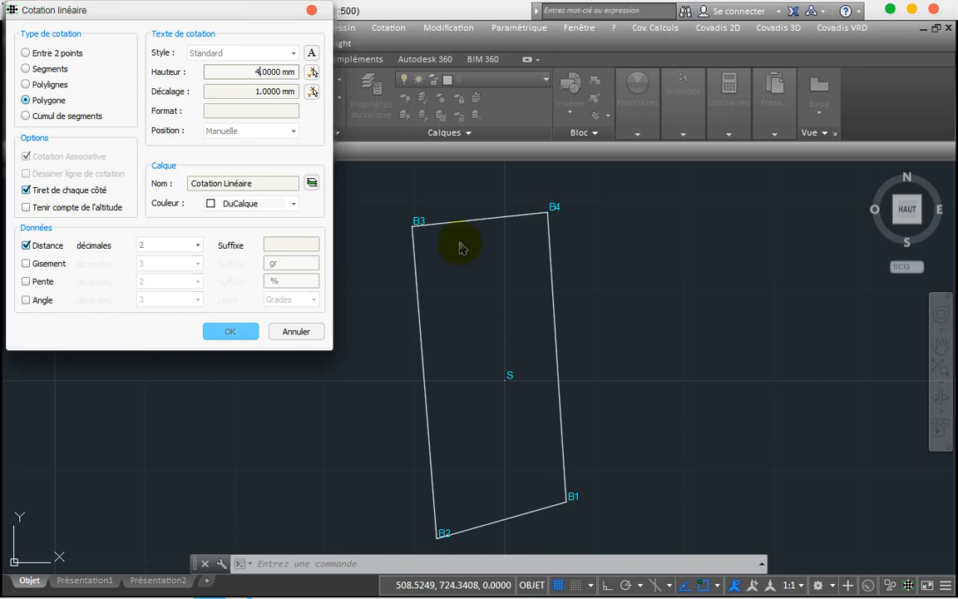
{"action": "left_click", "coordinate": [241, 332]}
Step: Label the four parcel sides with 4 mm distance dimensions
{"action": "left_click", "coordinate": [489, 321]}
{"action": "left_click", "coordinate": [490, 321]}
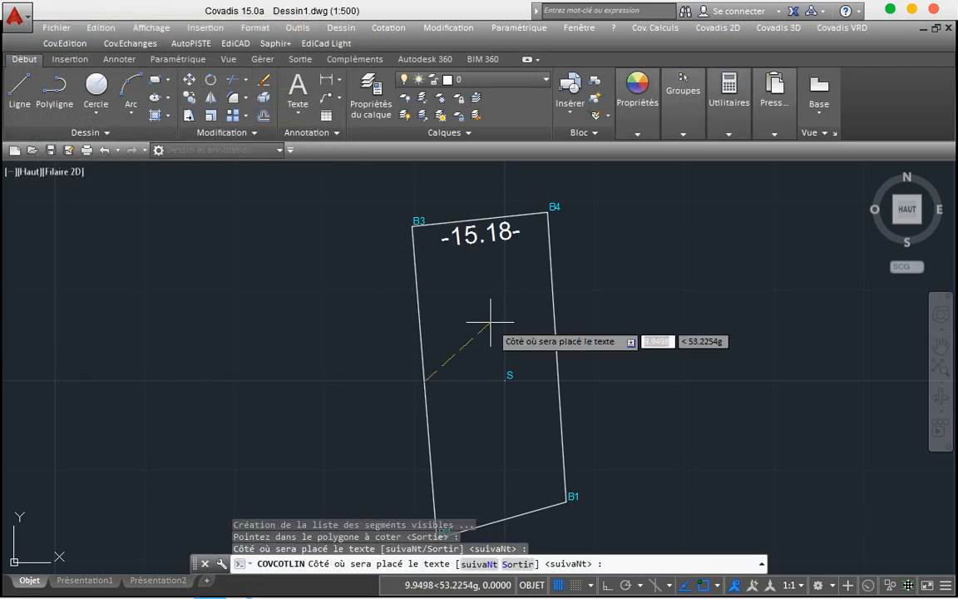
{"action": "left_click", "coordinate": [490, 321]}
{"action": "left_click", "coordinate": [490, 321]}
{"action": "left_click", "coordinate": [490, 321]}
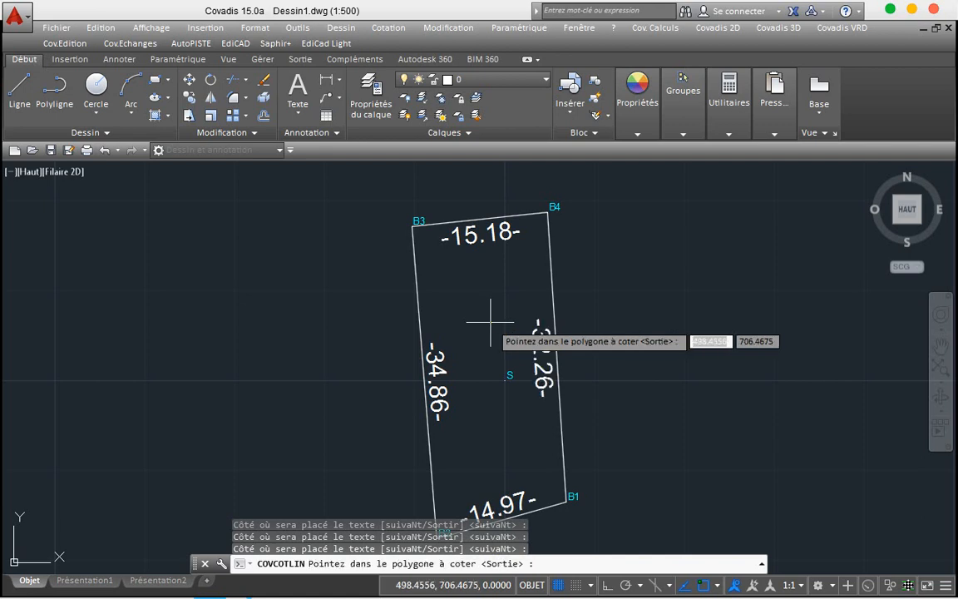
{"action": "key", "text": "Escape"}
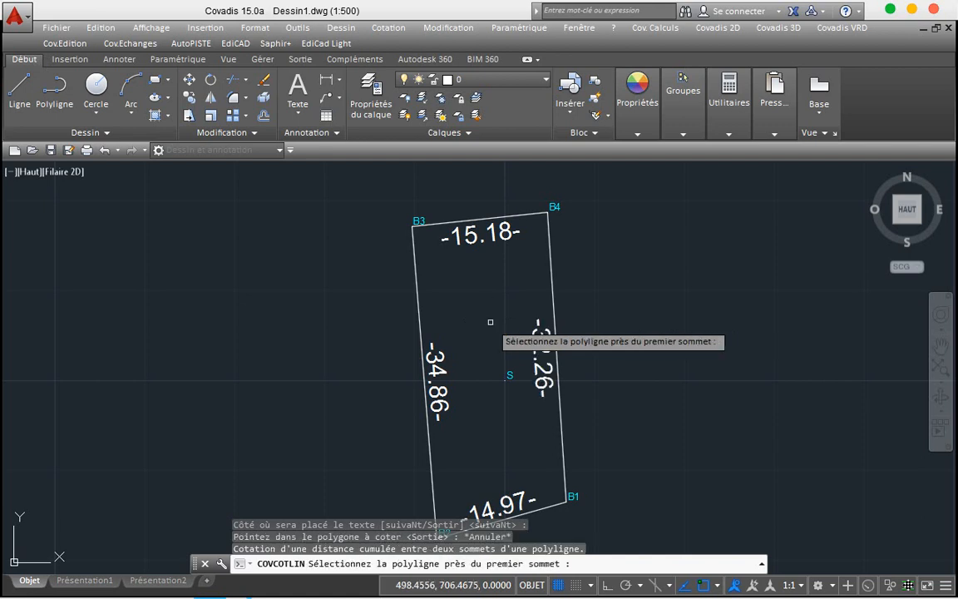
{"action": "key", "text": "Escape"}
Step: Repeat Cotation linéaire and set the dimension text height to 2 mm
{"action": "right_click", "coordinate": [491, 324]}
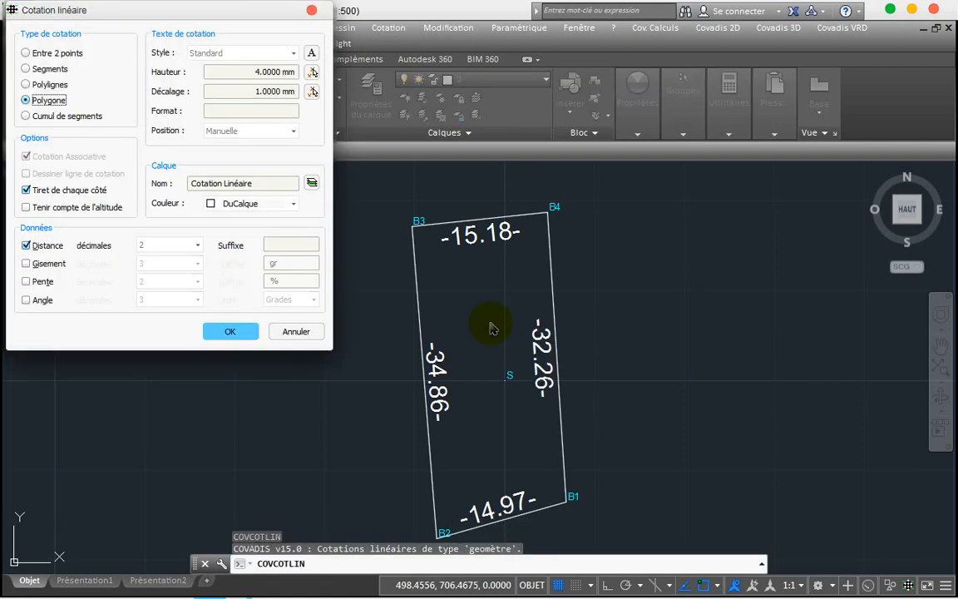
{"action": "left_click", "coordinate": [256, 73]}
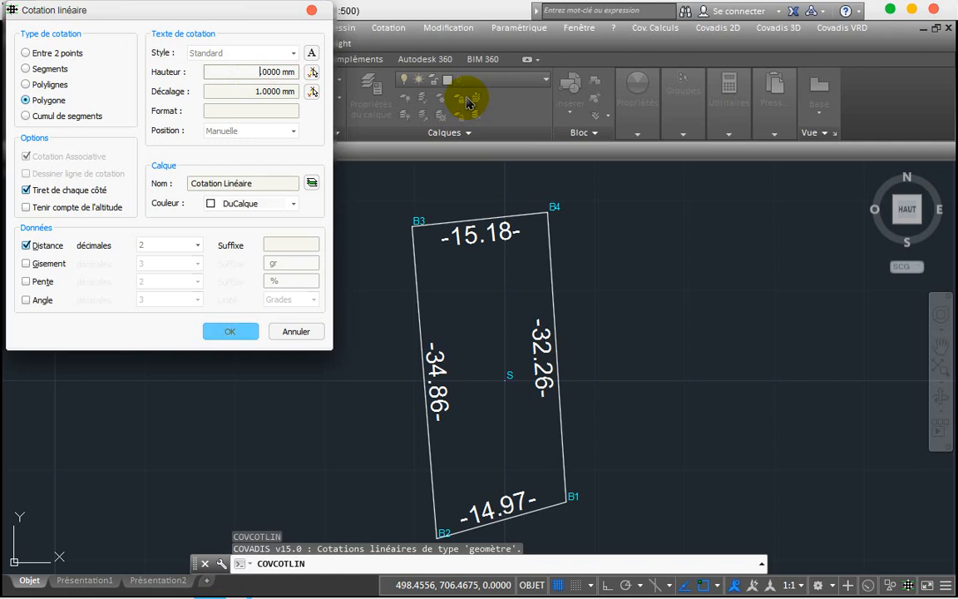
{"action": "type", "text": "2"}
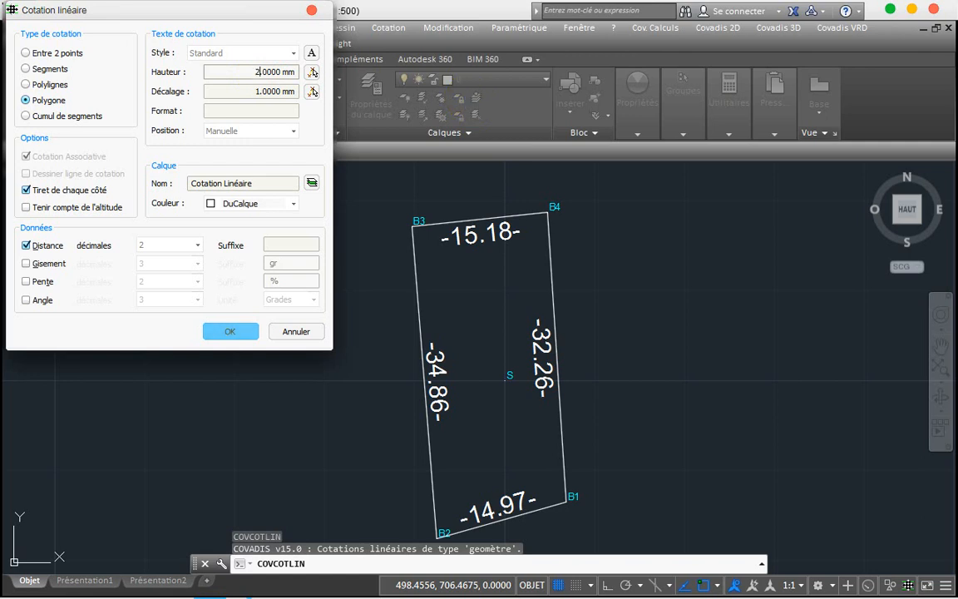
{"action": "left_click", "coordinate": [225, 330]}
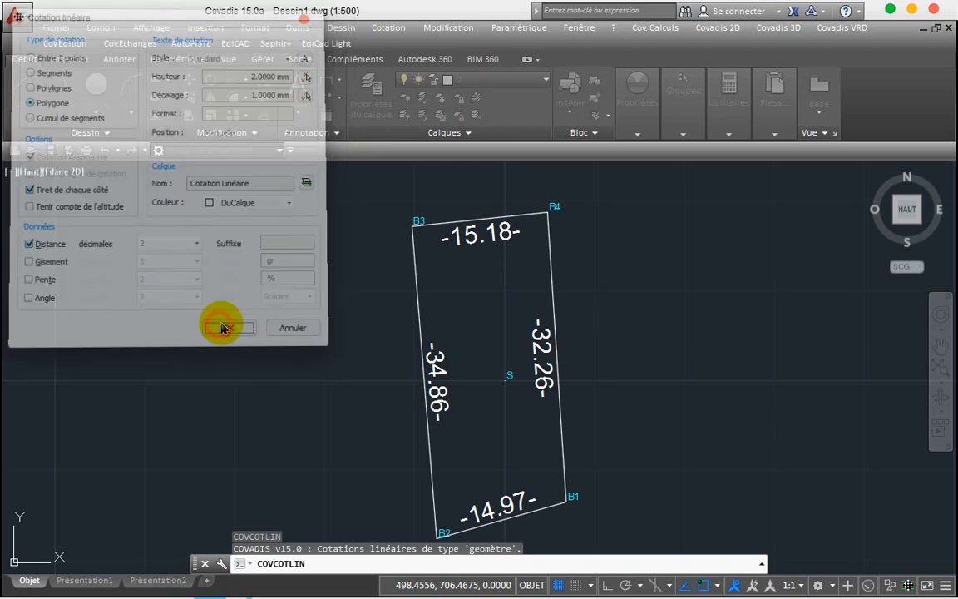
Step: Label the four parcel sides with 2 mm distance dimensions
{"action": "left_click", "coordinate": [476, 330]}
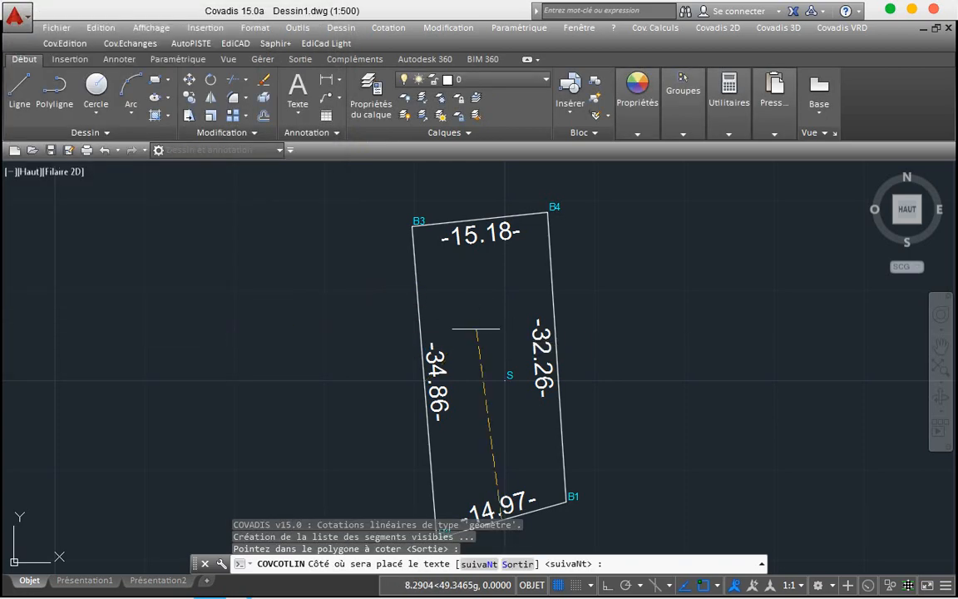
{"action": "key", "text": "Return"}
{"action": "key", "text": "Return"}
{"action": "key", "text": "Return"}
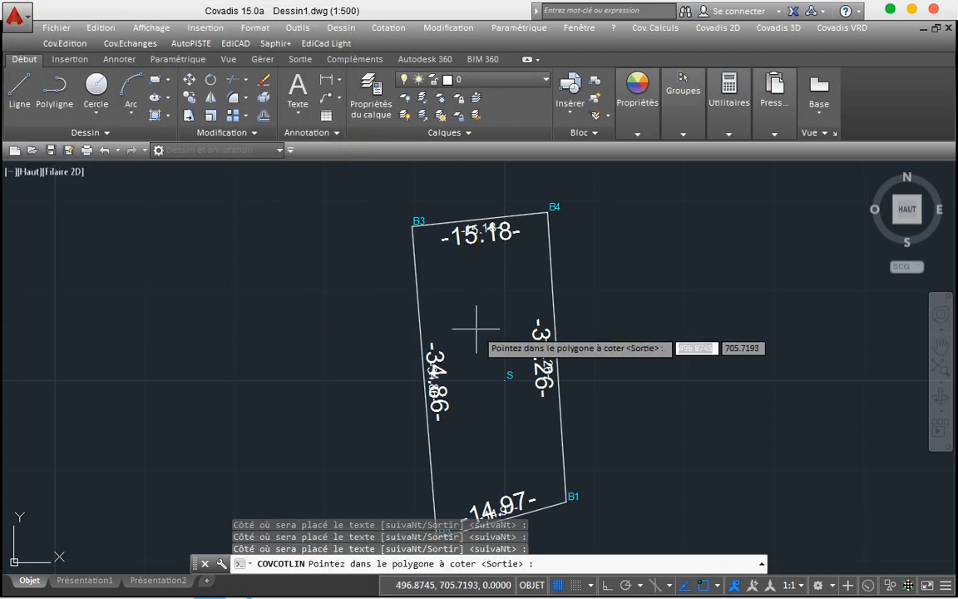
{"action": "key", "text": "Return"}
{"action": "key", "text": "Escape"}
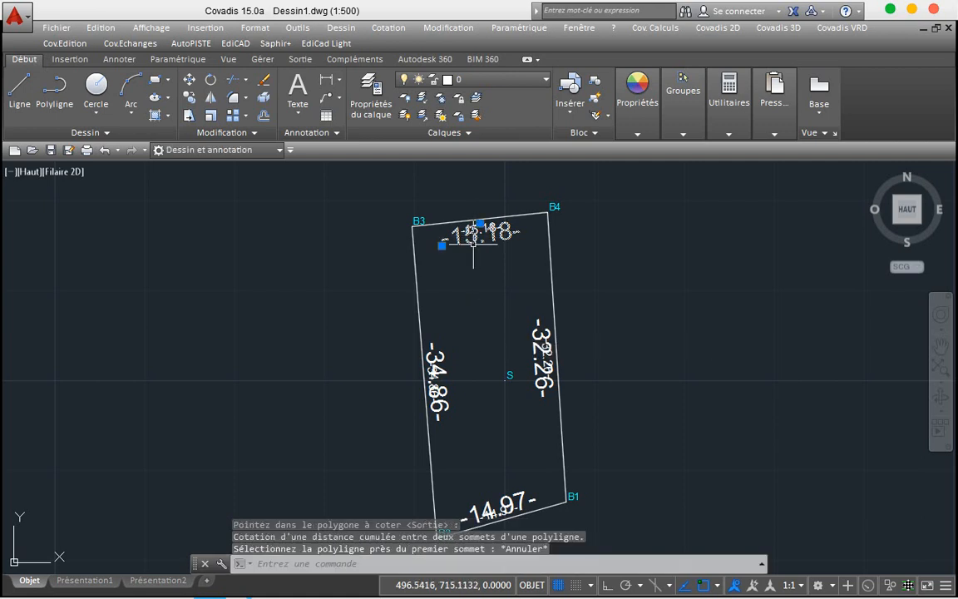
Step: Delete the large 15.18, 34.86, 14.97 and 32.26 dimensions and the station S marker
{"action": "key", "text": "Delete"}
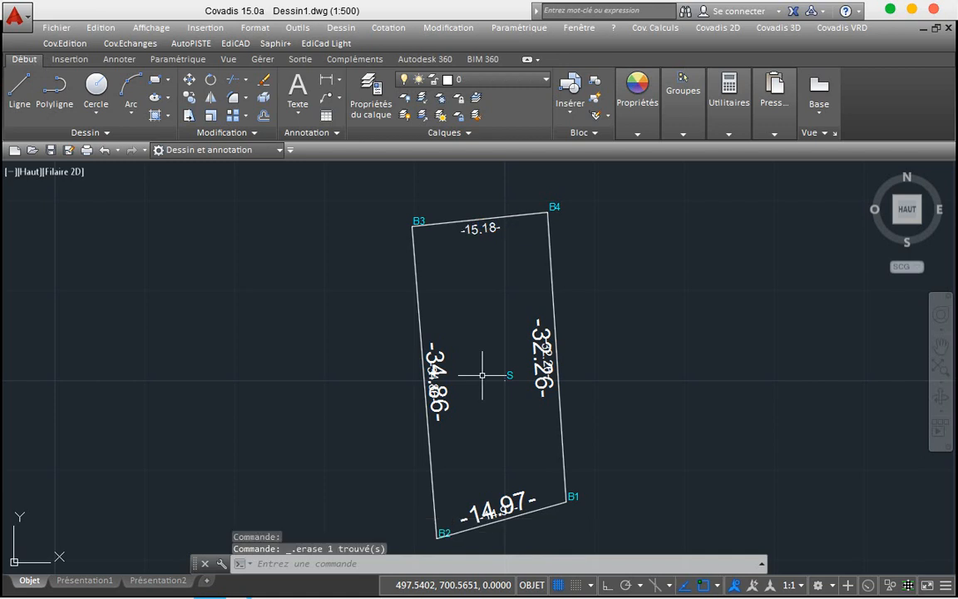
{"action": "left_click", "coordinate": [428, 411]}
{"action": "key", "text": "Delete"}
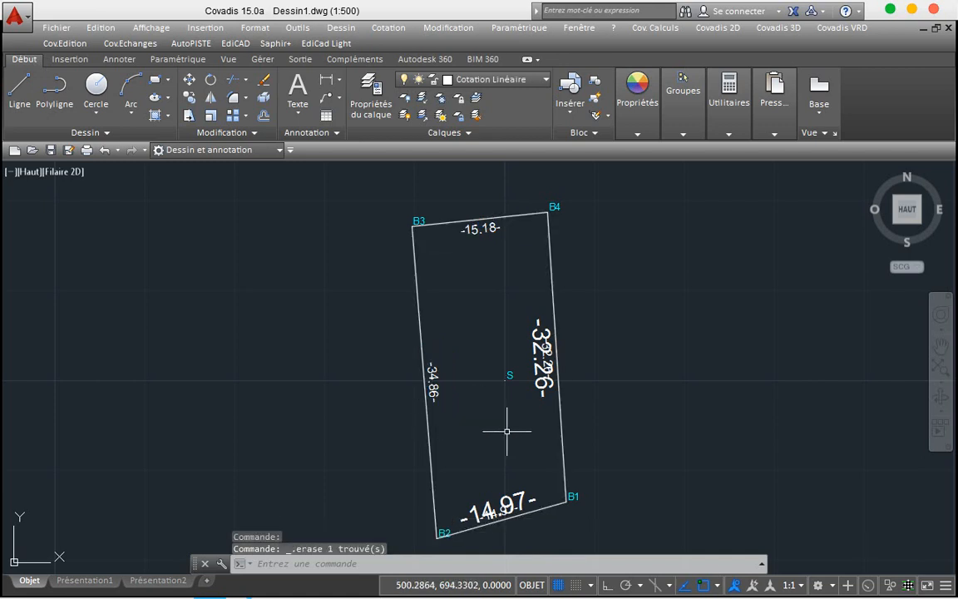
{"action": "left_click", "coordinate": [509, 498]}
{"action": "key", "text": "Delete"}
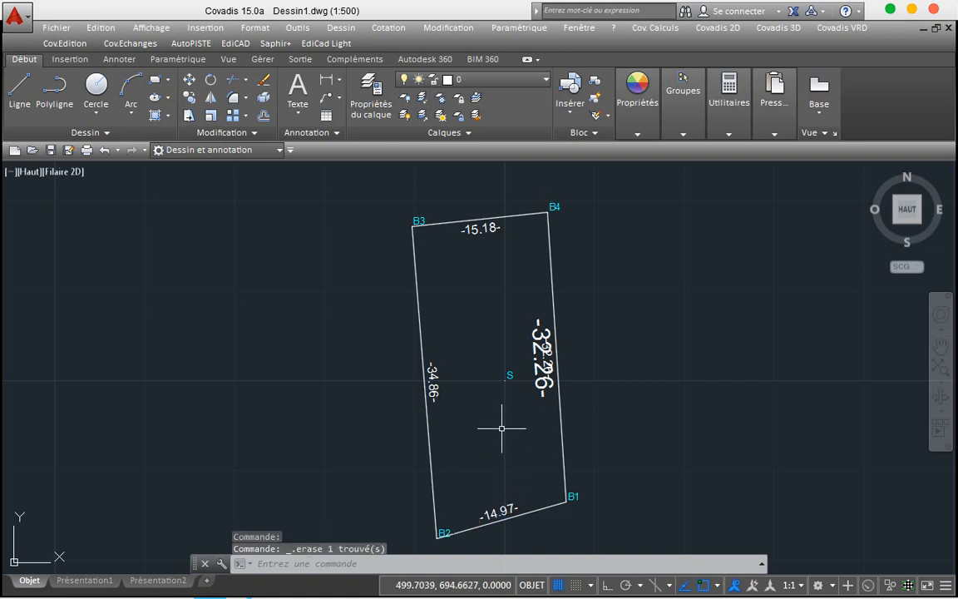
{"action": "left_click", "coordinate": [534, 329]}
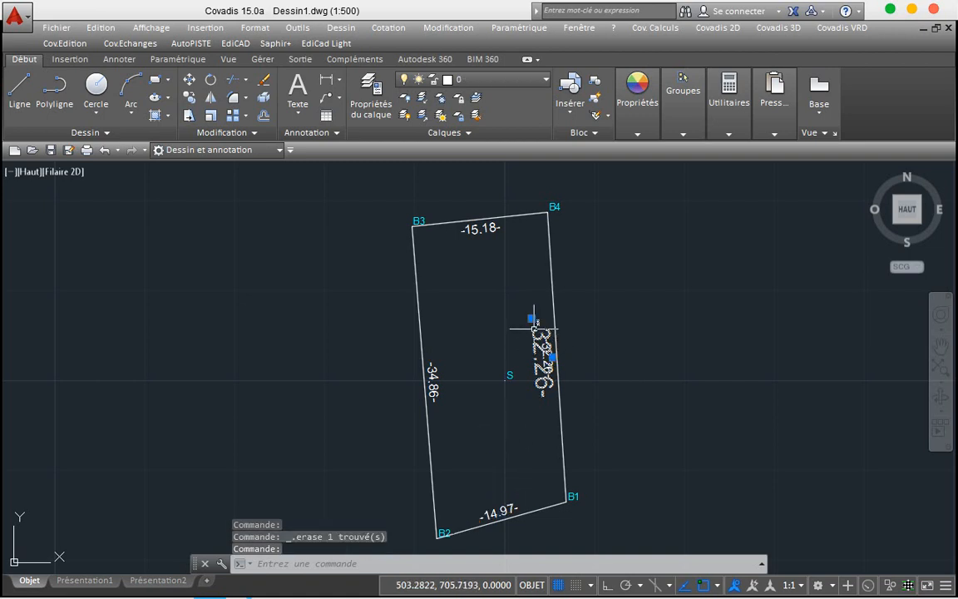
{"action": "key", "text": "Delete"}
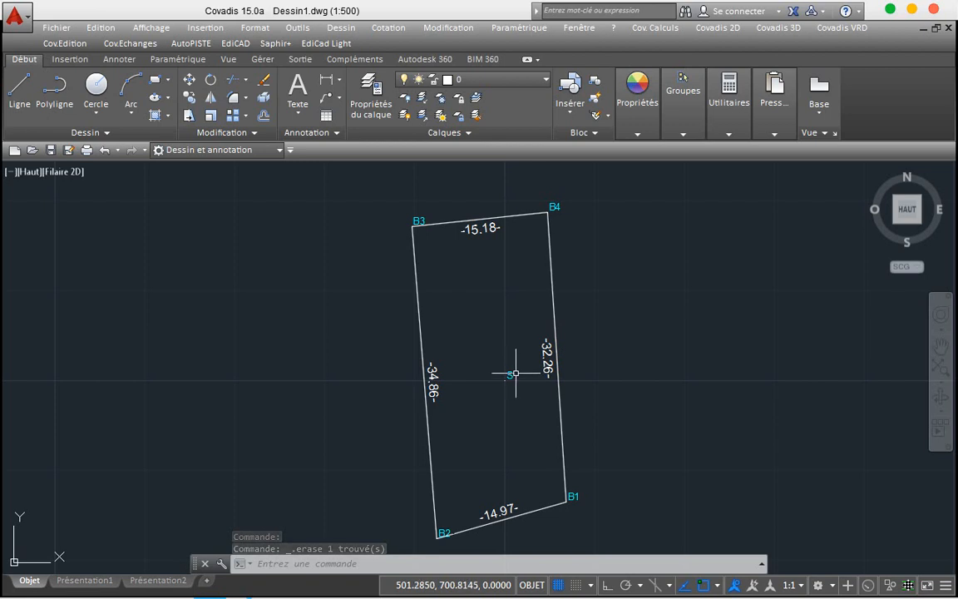
{"action": "left_click", "coordinate": [513, 371]}
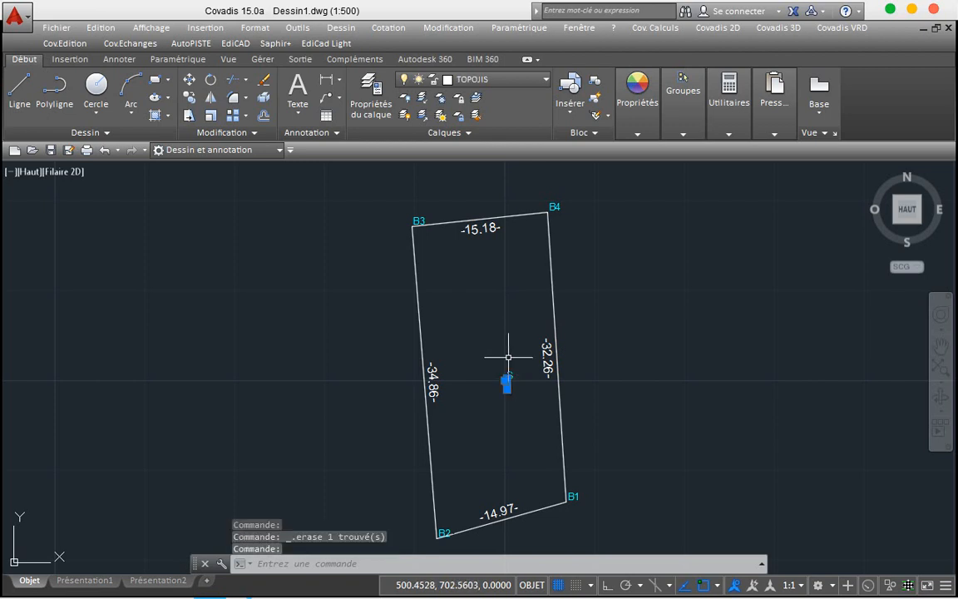
{"action": "key", "text": "Delete"}
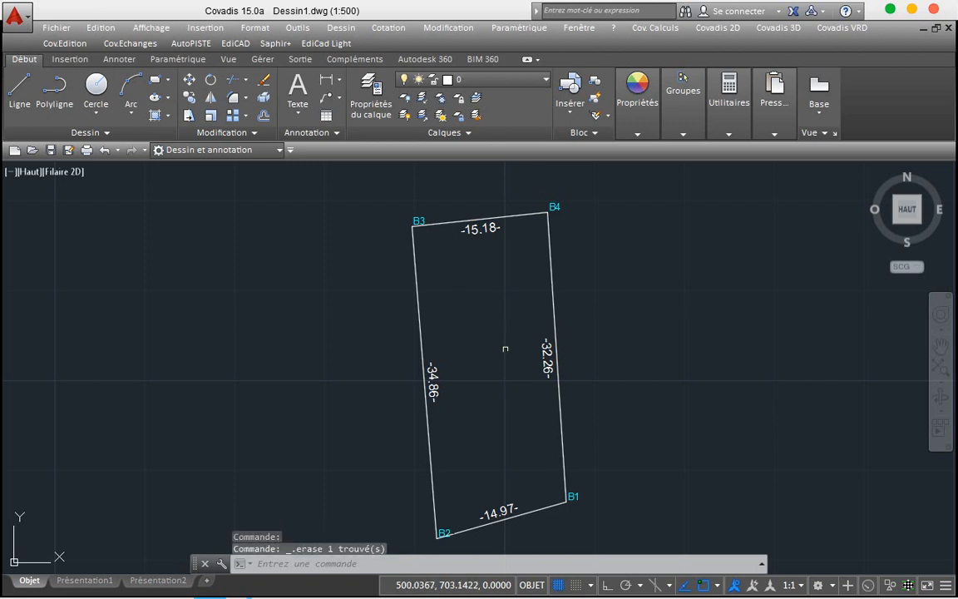
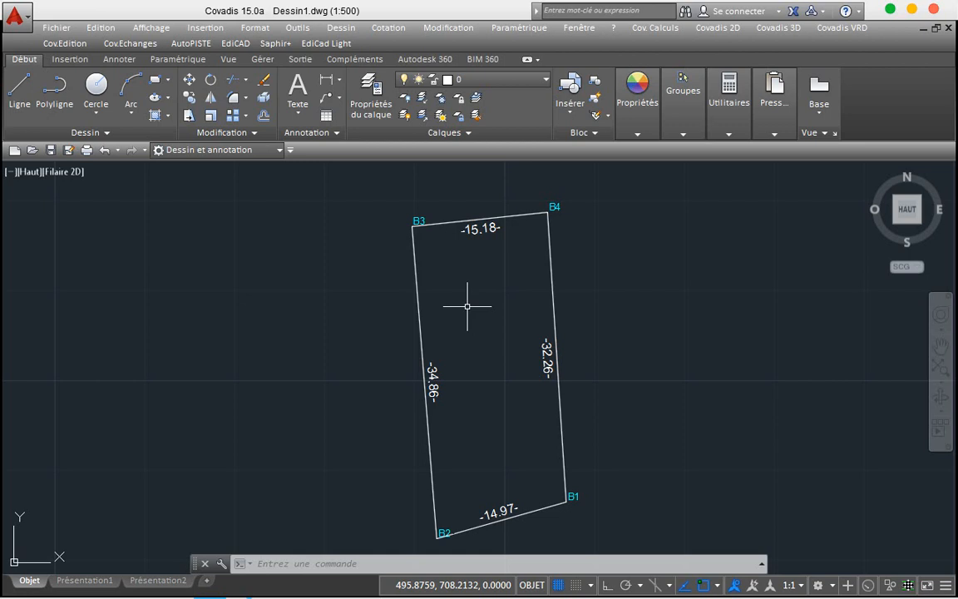
Step: Switch to the Drawing1.dwg reference plan and undo its last change
{"action": "scroll", "coordinate": [467, 306], "scroll_direction": "down", "scroll_amount": 4}
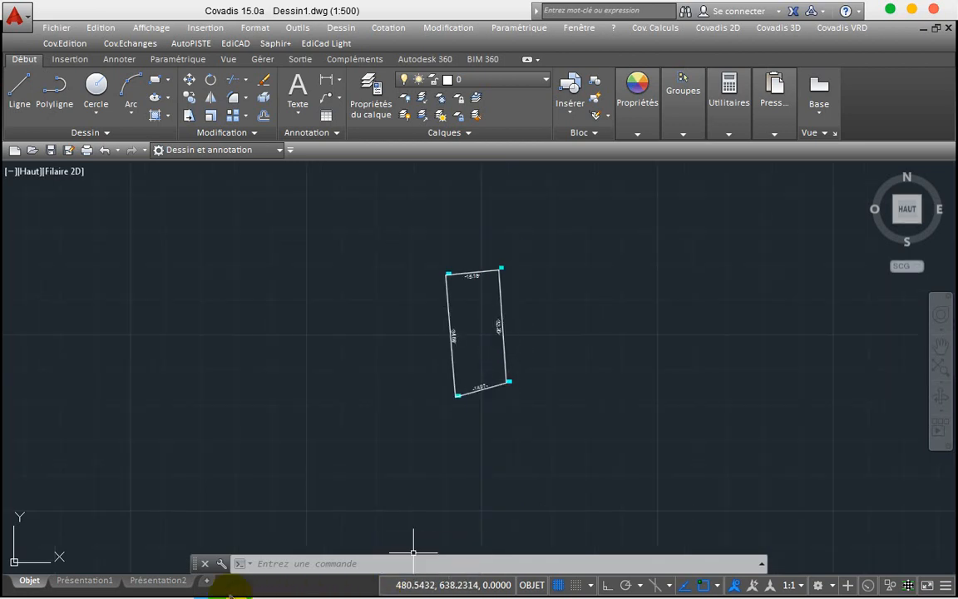
{"action": "mouse_move", "coordinate": [210, 590]}
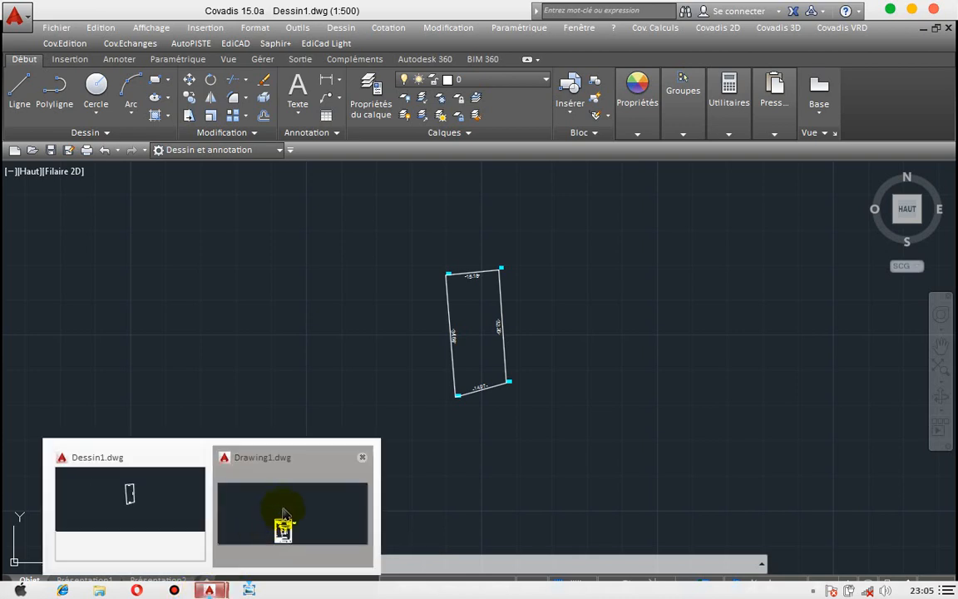
{"action": "left_click", "coordinate": [283, 513]}
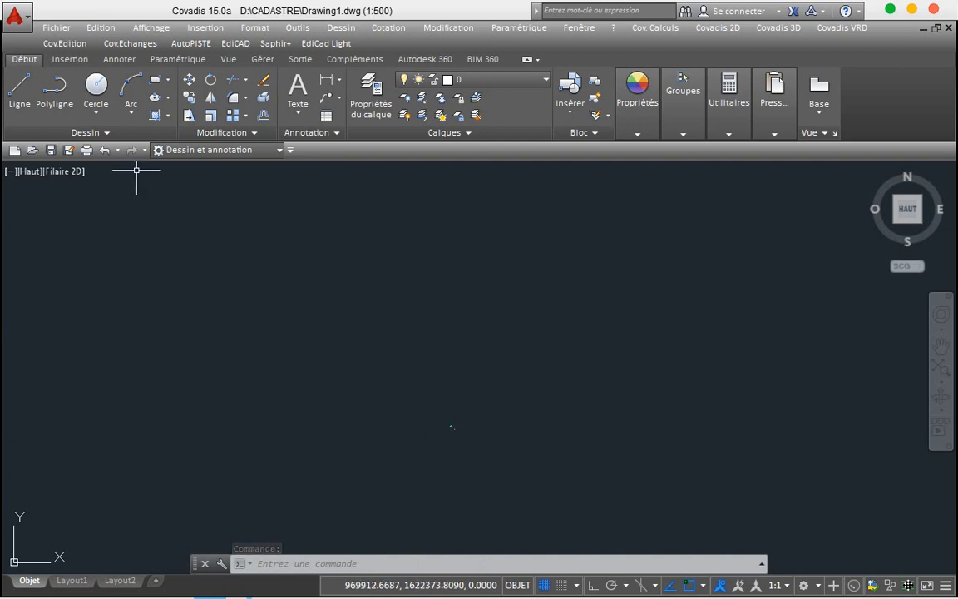
{"action": "left_click", "coordinate": [108, 156]}
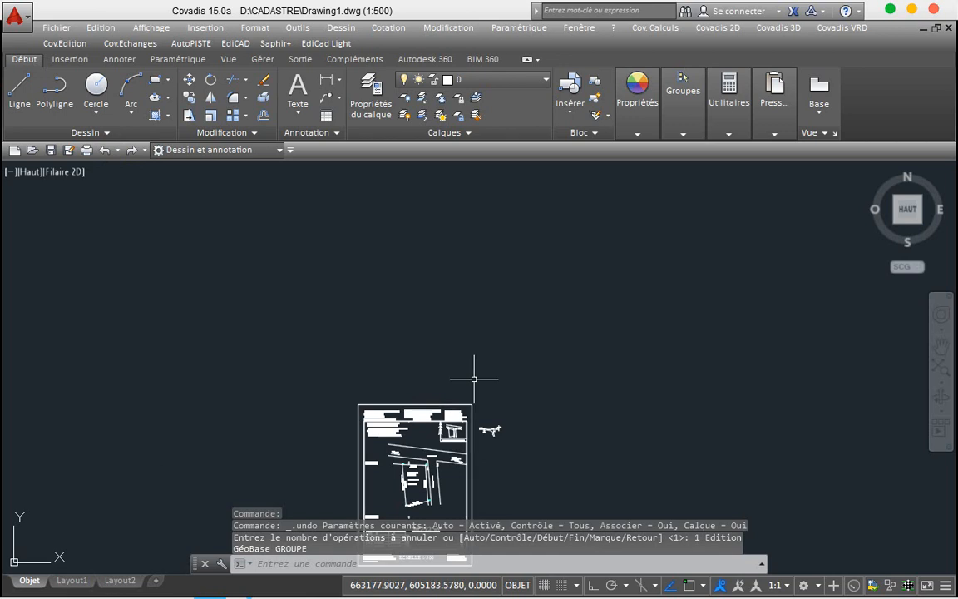
Step: Zoom around the cadastral plan, then go back to the Dessin1.dwg parcel drawing
{"action": "scroll", "coordinate": [475, 385], "scroll_direction": "down", "scroll_amount": 3}
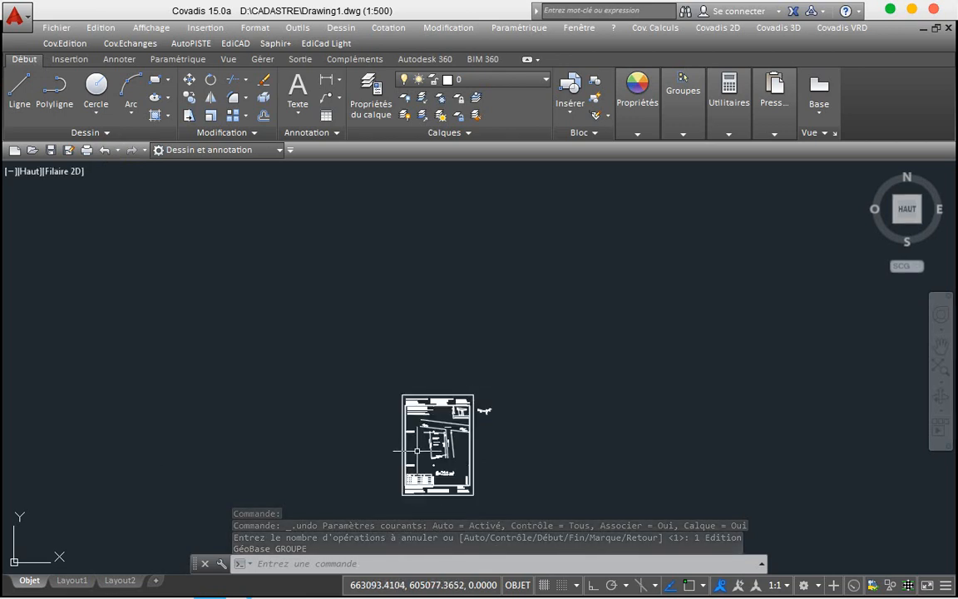
{"action": "scroll", "coordinate": [416, 451], "scroll_direction": "up", "scroll_amount": 4}
{"action": "scroll", "coordinate": [417, 451], "scroll_direction": "up", "scroll_amount": 1}
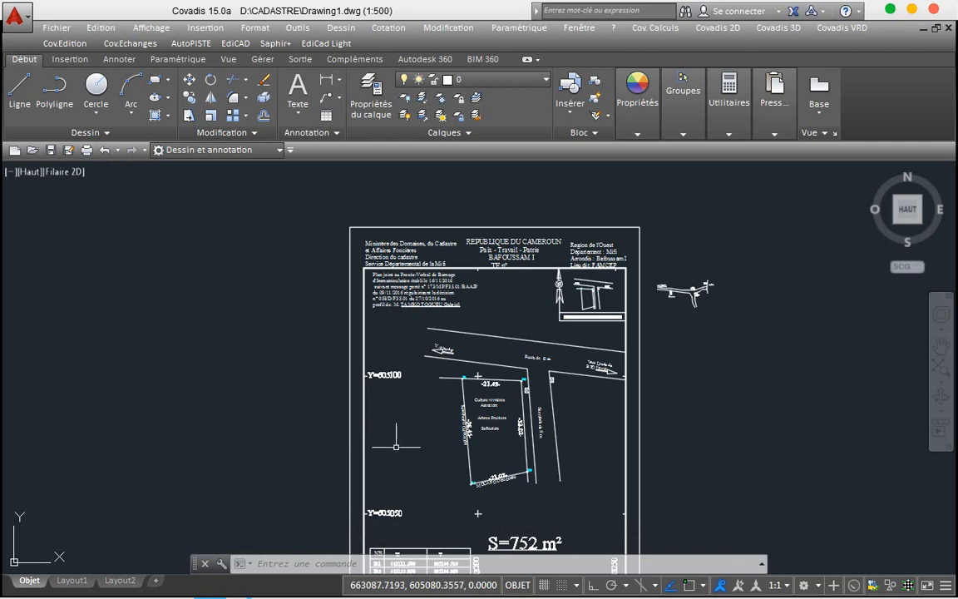
{"action": "mouse_move", "coordinate": [243, 590]}
{"action": "mouse_move", "coordinate": [208, 586]}
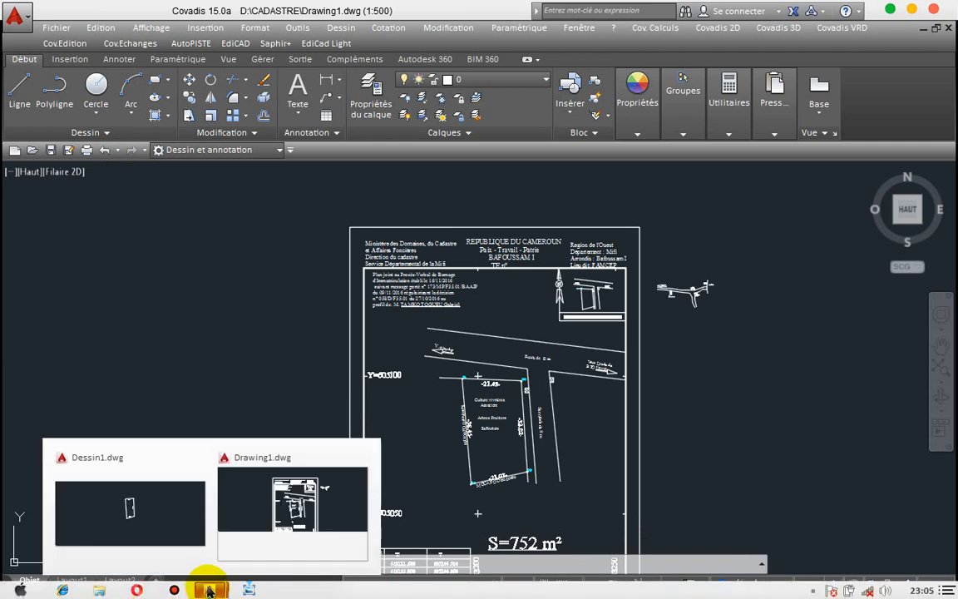
{"action": "left_click", "coordinate": [171, 520]}
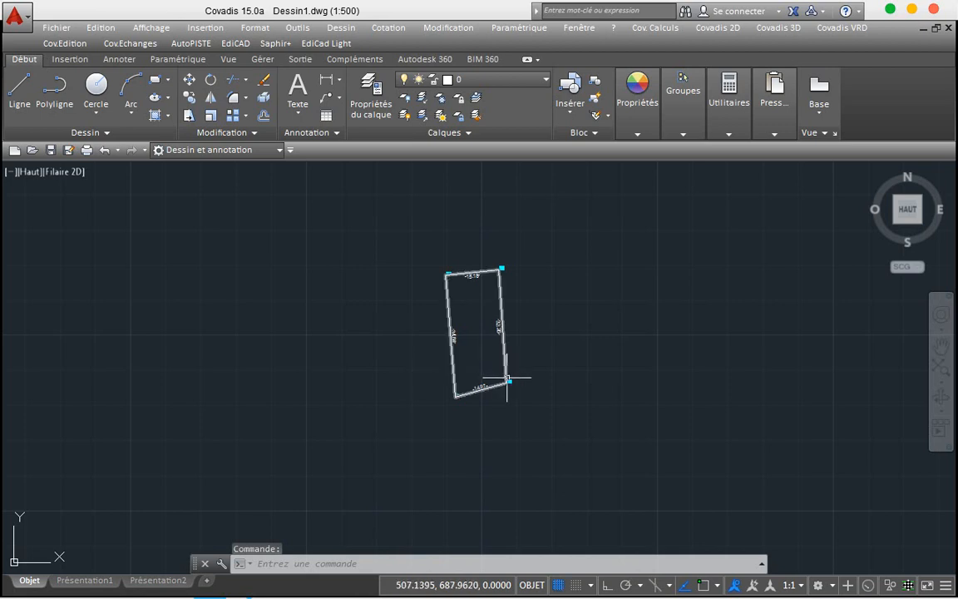
Step: With object snap and Ortho on, draw a horizontal polyline through corner B2
{"action": "scroll", "coordinate": [507, 381], "scroll_direction": "up", "scroll_amount": 4}
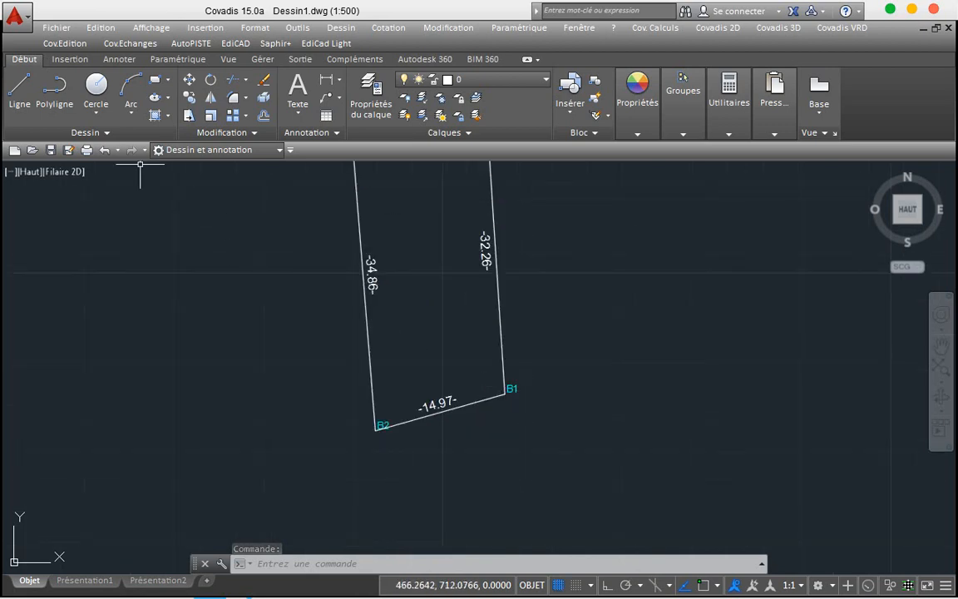
{"action": "left_click", "coordinate": [72, 100]}
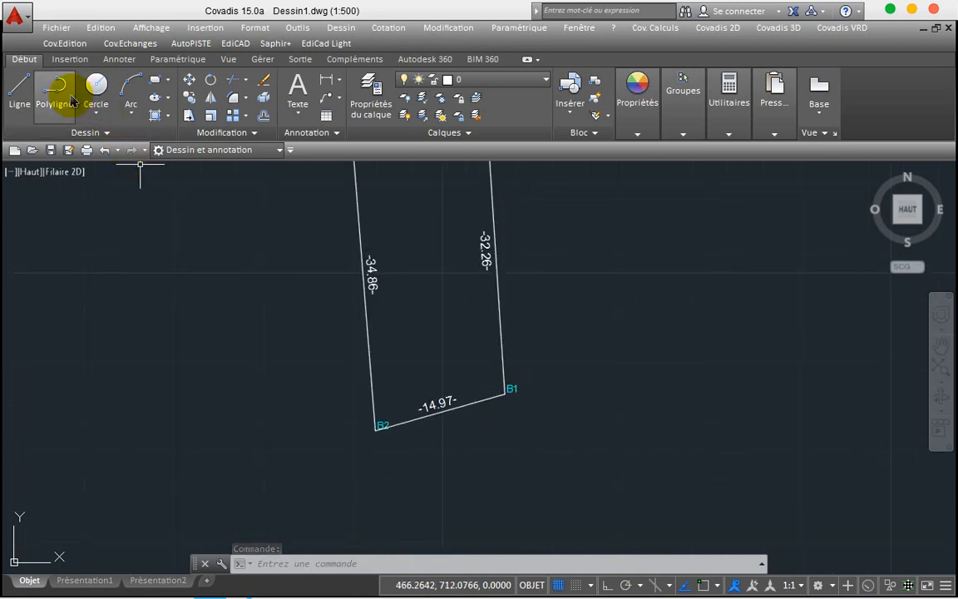
{"action": "key", "text": "F3"}
{"action": "left_click", "coordinate": [375, 429]}
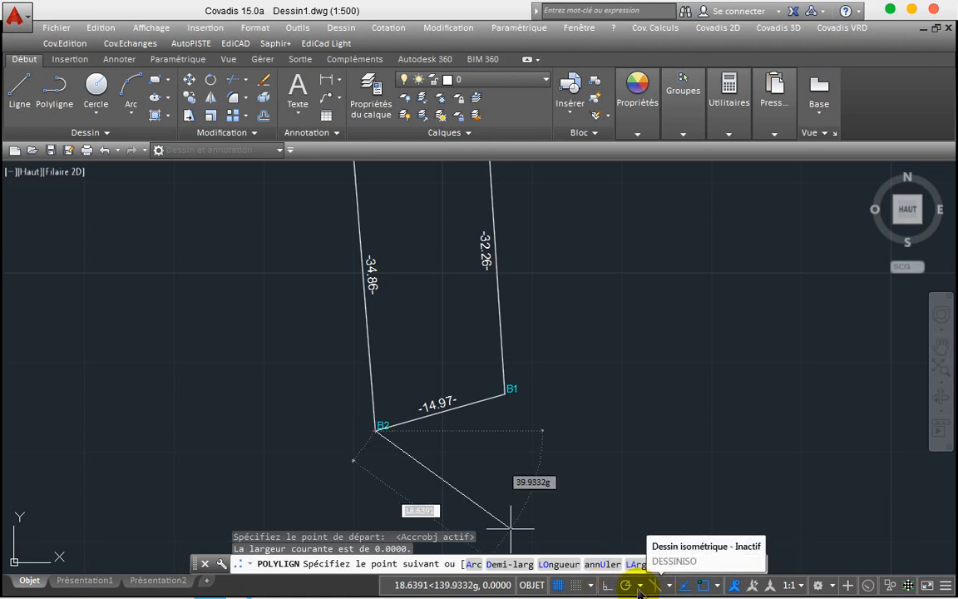
{"action": "left_click", "coordinate": [612, 586]}
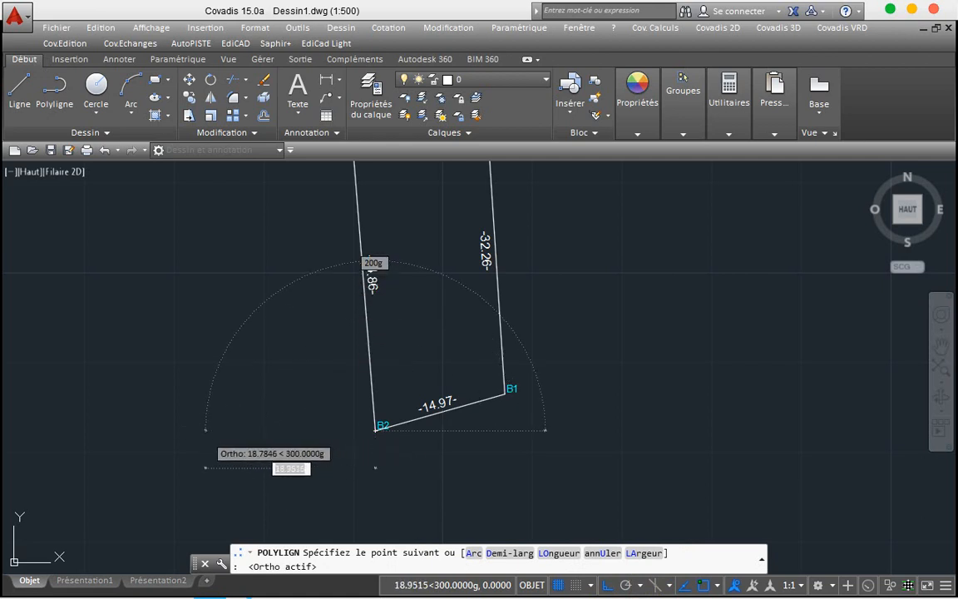
{"action": "left_click", "coordinate": [207, 431]}
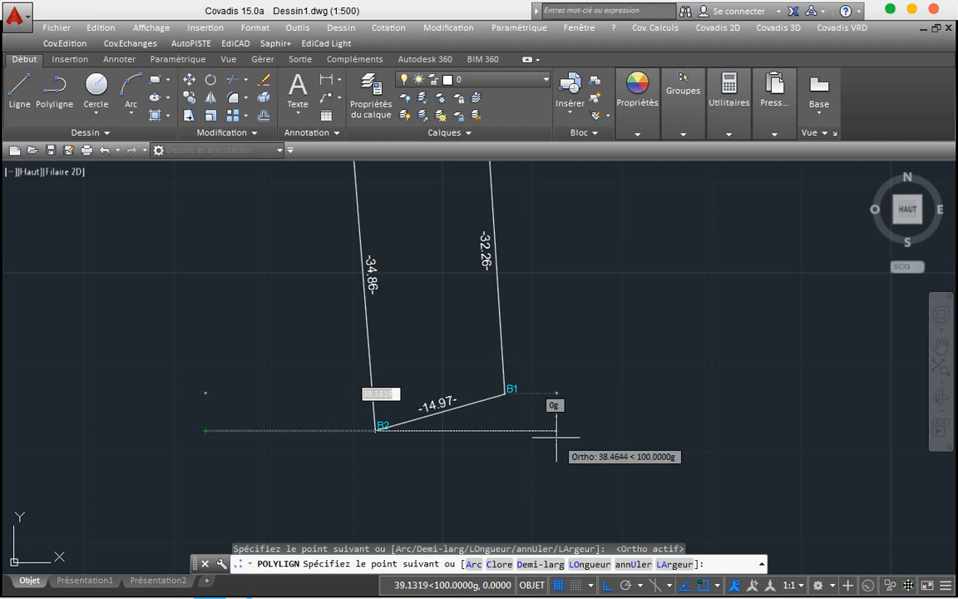
{"action": "left_click", "coordinate": [603, 432]}
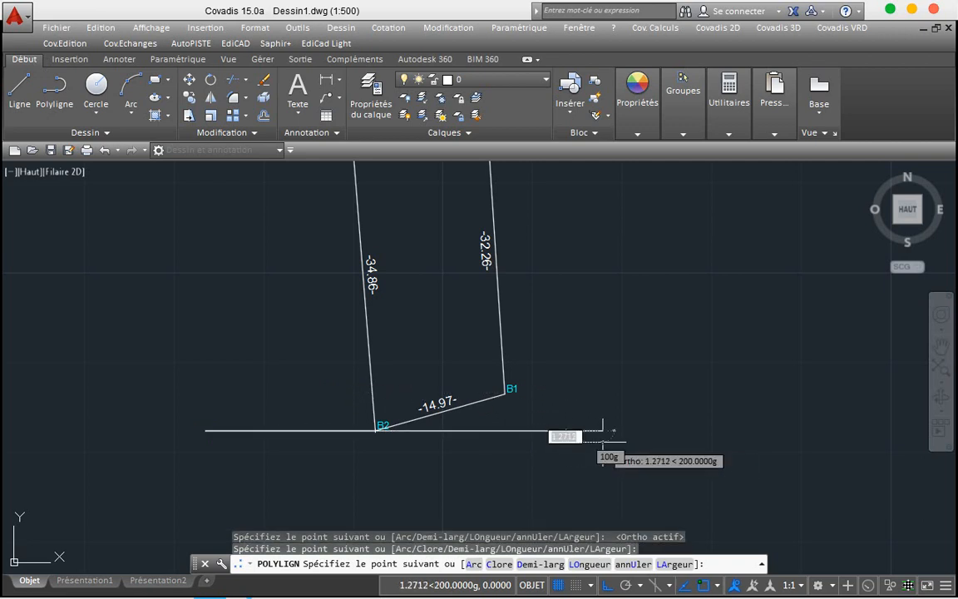
{"action": "key", "text": "Return"}
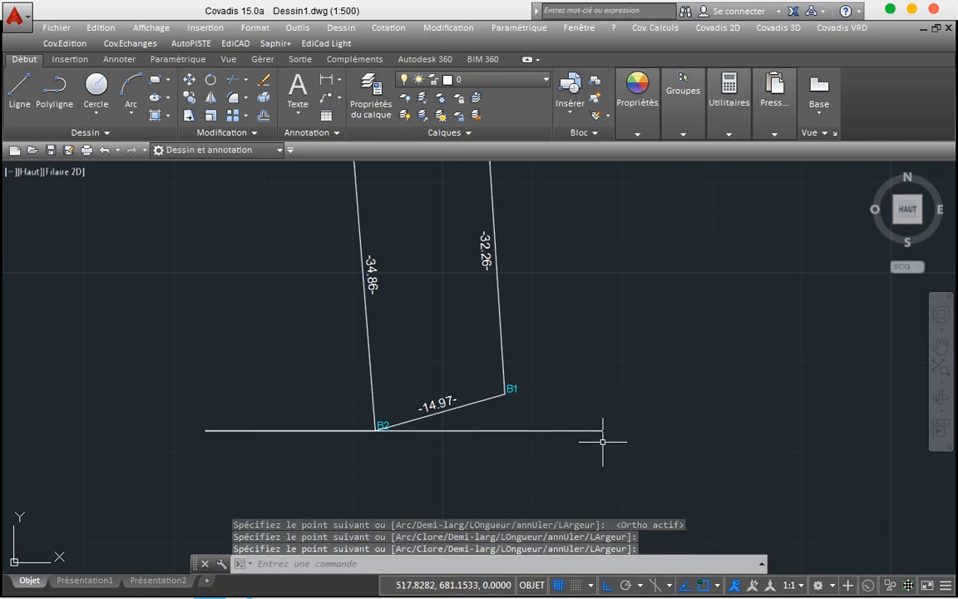
Step: Draw a vertical polyline from corner B1 extending above the parcel
{"action": "key", "text": "Return"}
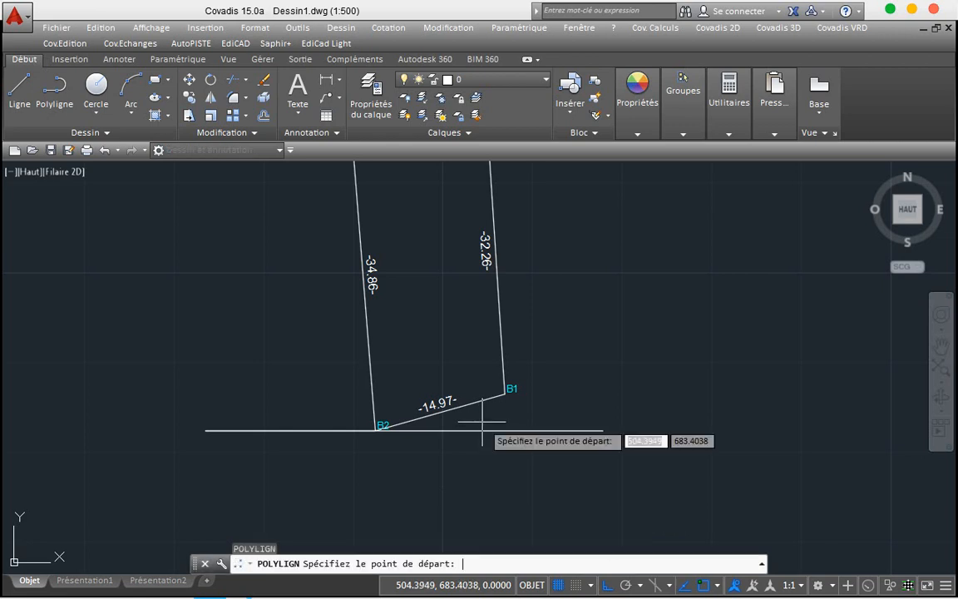
{"action": "left_click", "coordinate": [505, 390]}
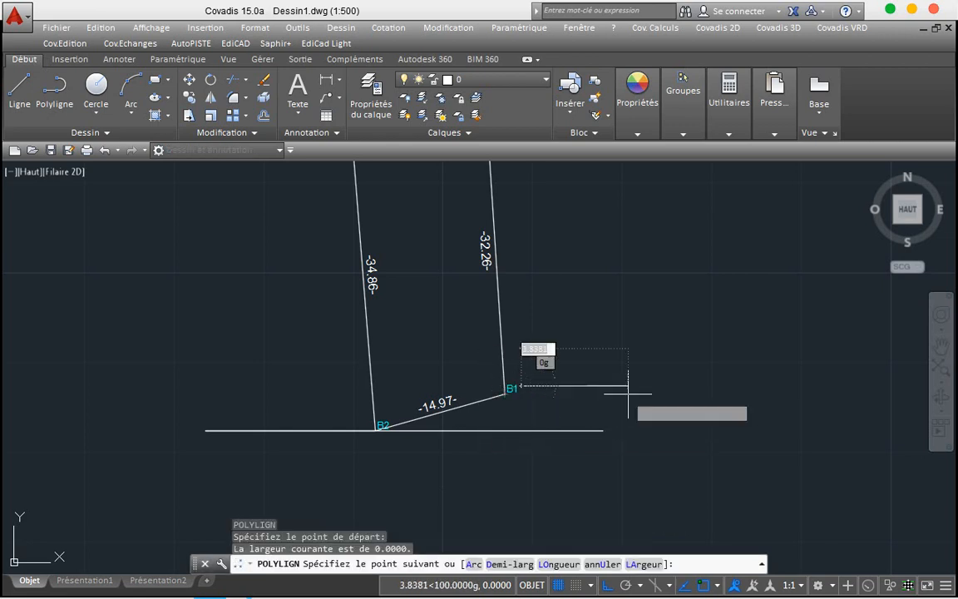
{"action": "key", "text": "Escape"}
{"action": "key", "text": "Return"}
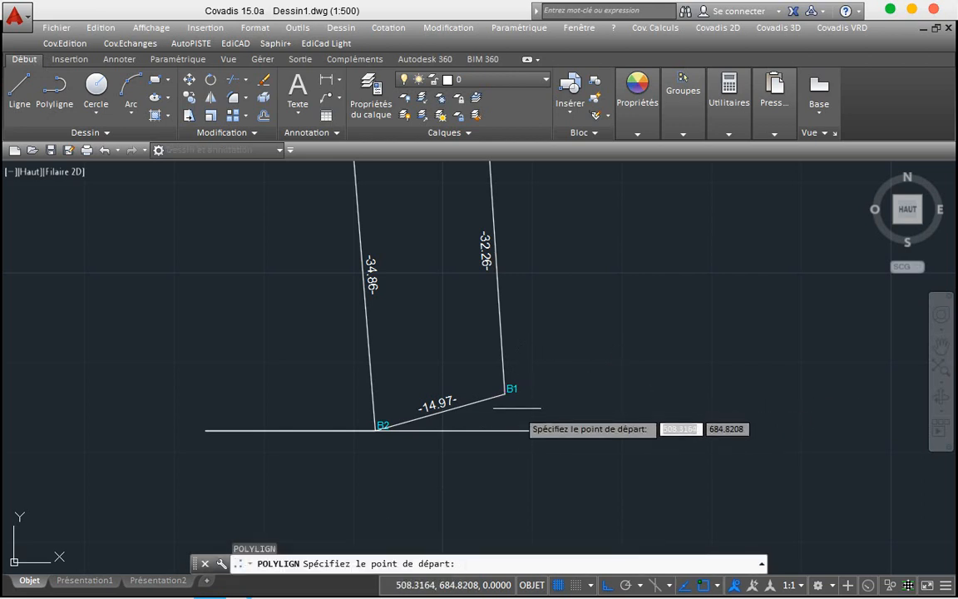
{"action": "left_click", "coordinate": [505, 391]}
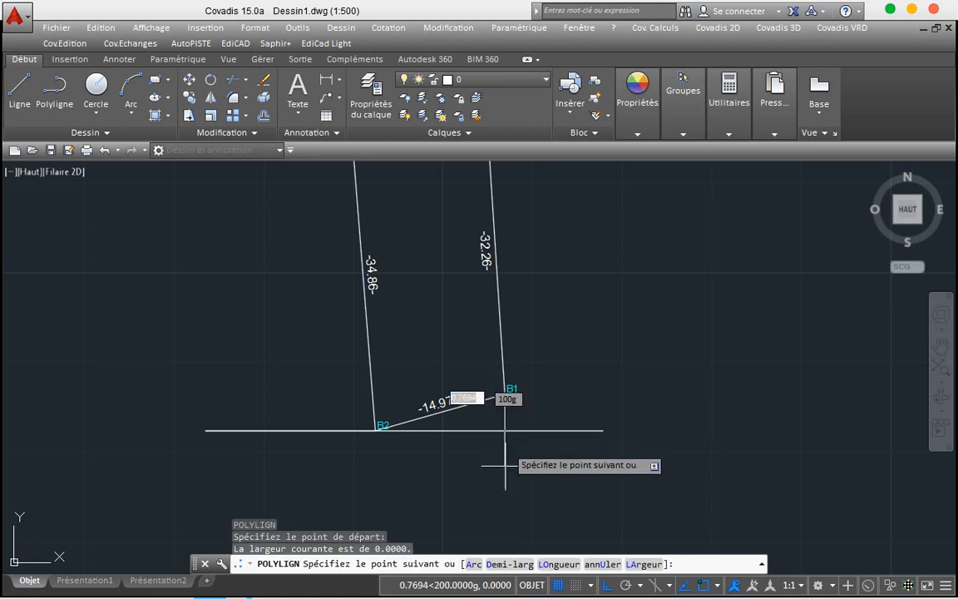
{"action": "scroll", "coordinate": [505, 492], "scroll_direction": "down", "scroll_amount": 4}
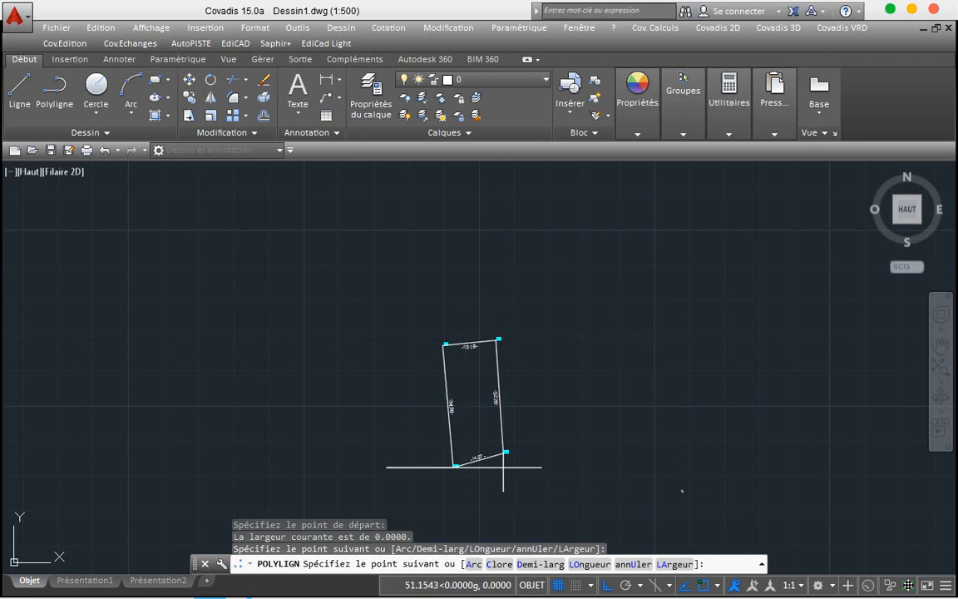
{"action": "left_click", "coordinate": [503, 308]}
{"action": "key", "text": "Return"}
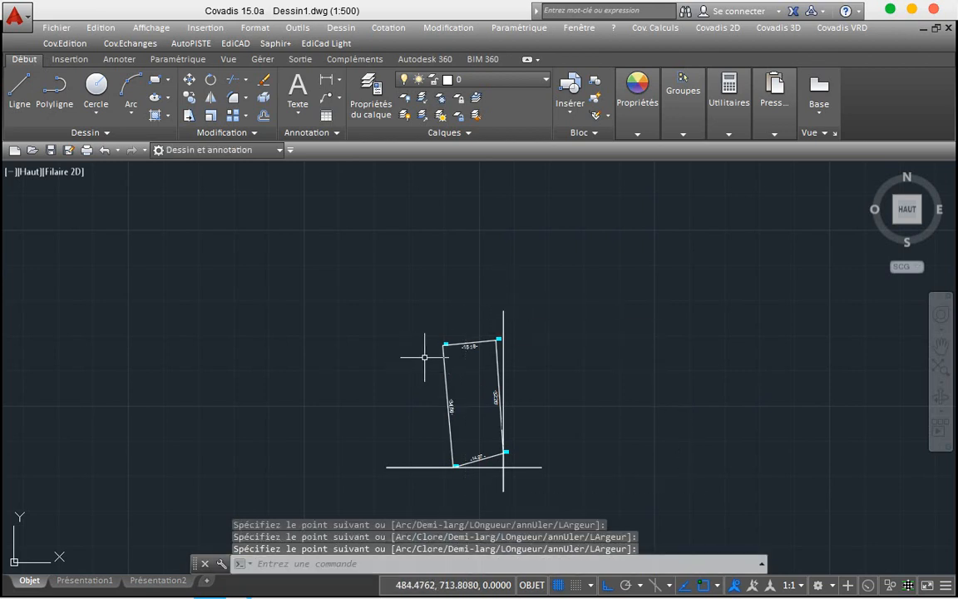
Step: Draw a vertical polyline through corner B3 running below the parcel
{"action": "key", "text": "Return"}
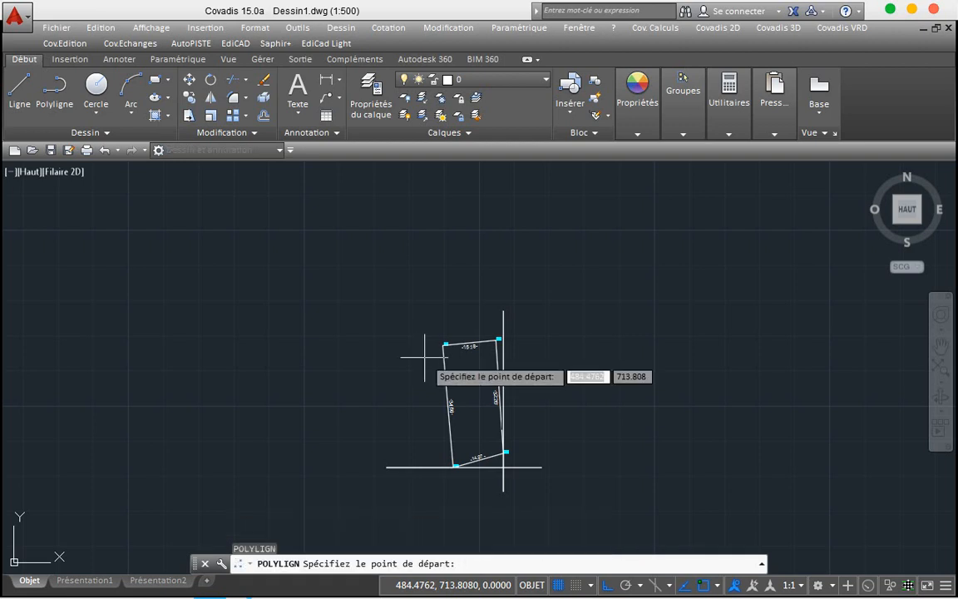
{"action": "left_click", "coordinate": [444, 343]}
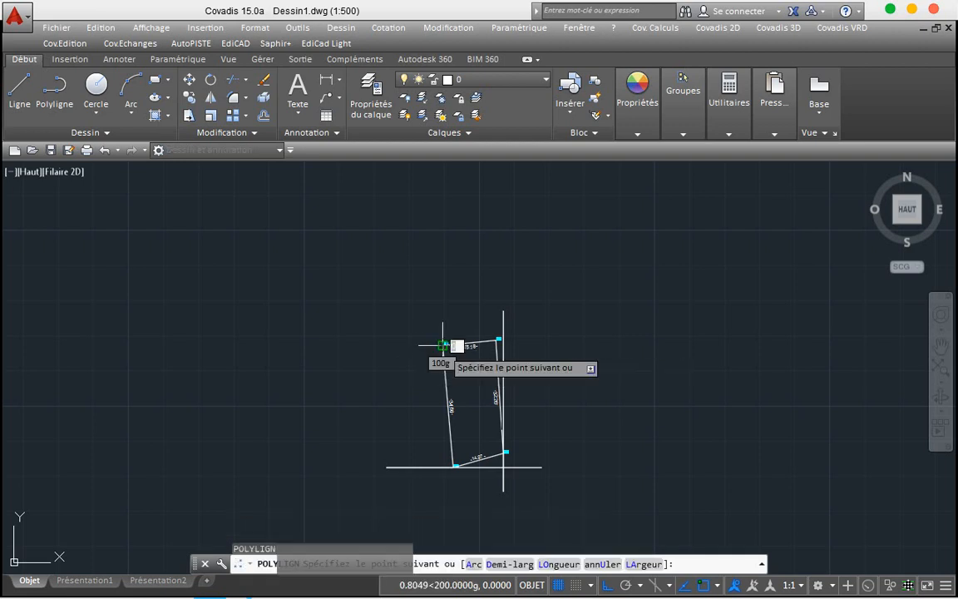
{"action": "left_click", "coordinate": [443, 298]}
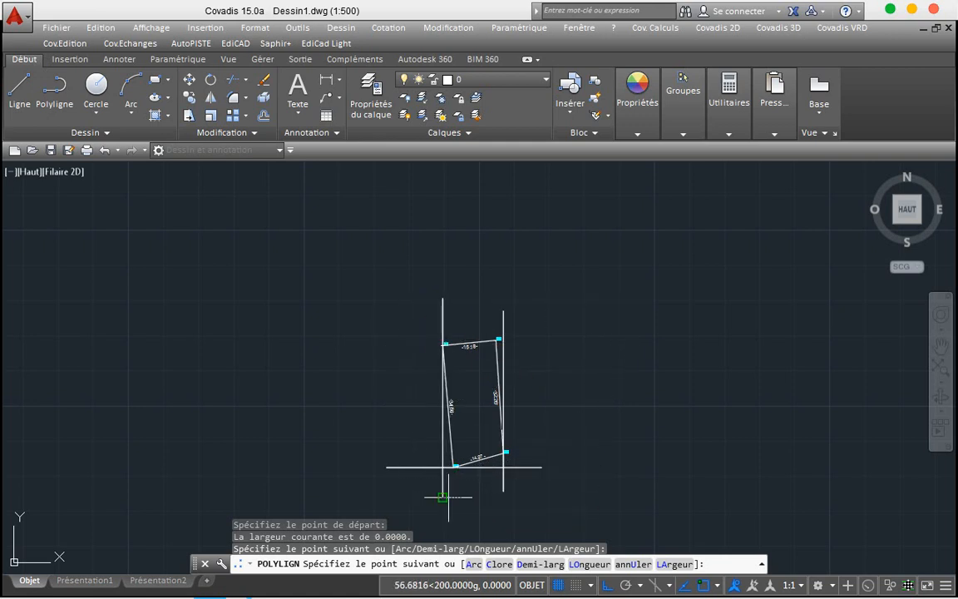
{"action": "left_click", "coordinate": [449, 498]}
{"action": "key", "text": "Return"}
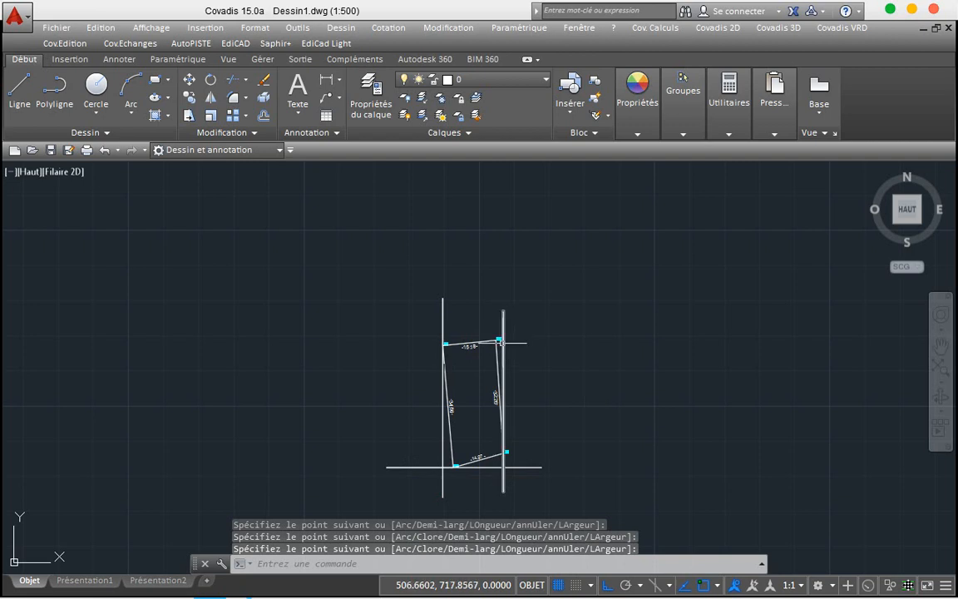
Step: Draw a horizontal polyline through corner B4, extending right and left of it
{"action": "scroll", "coordinate": [502, 342], "scroll_direction": "up", "scroll_amount": 6}
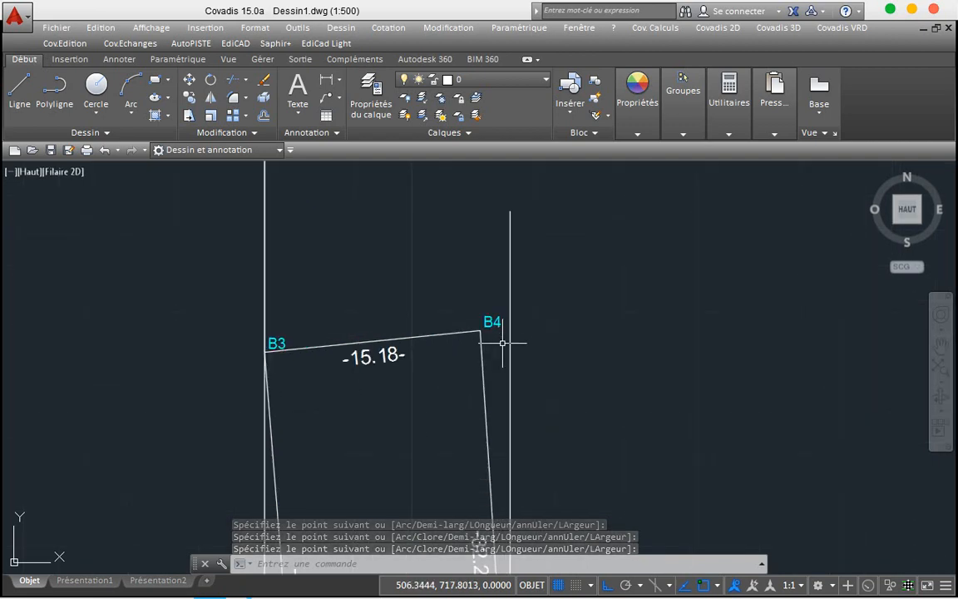
{"action": "key", "text": "Return"}
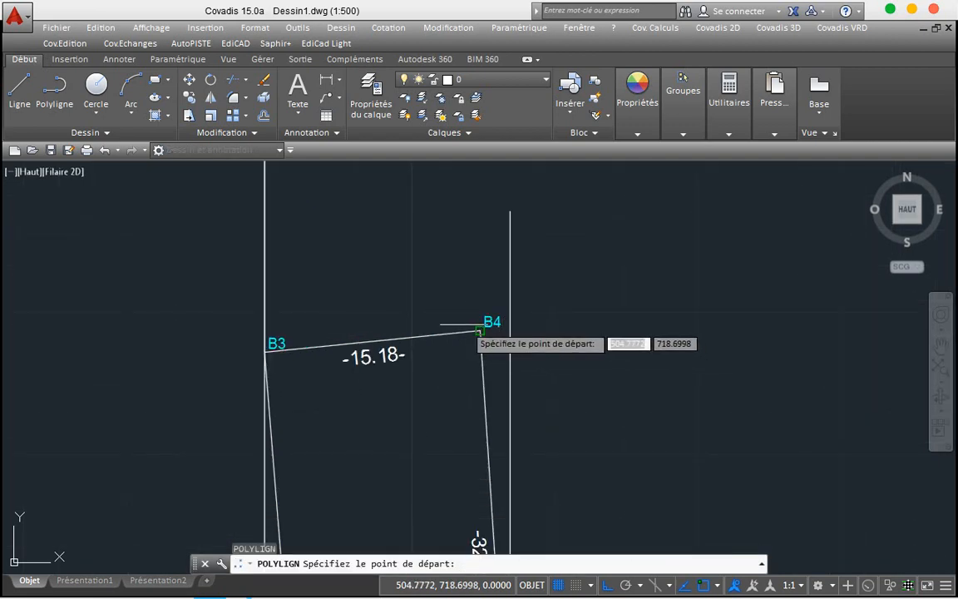
{"action": "left_click", "coordinate": [480, 332]}
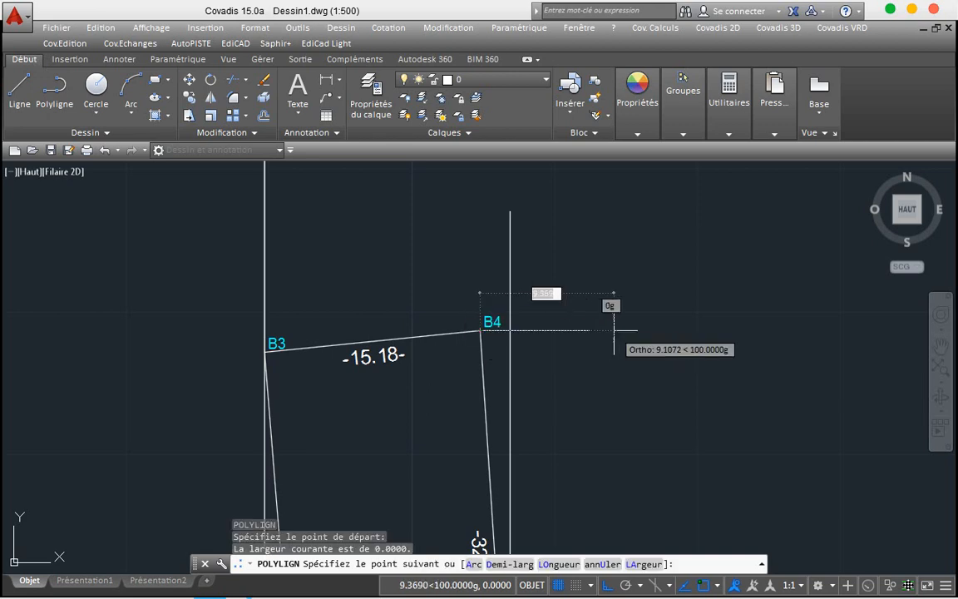
{"action": "left_click", "coordinate": [615, 330]}
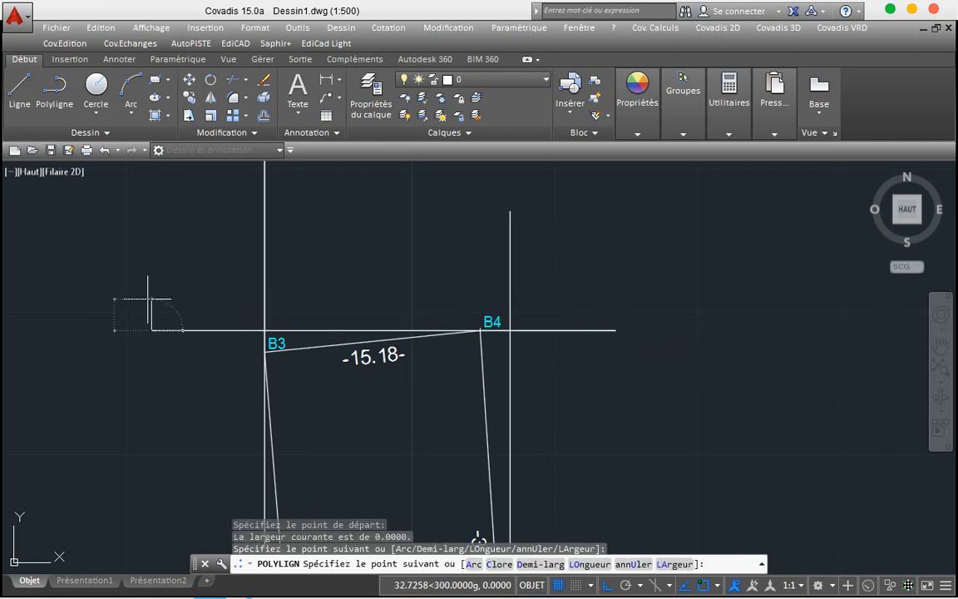
{"action": "left_click", "coordinate": [150, 300]}
{"action": "key", "text": "Return"}
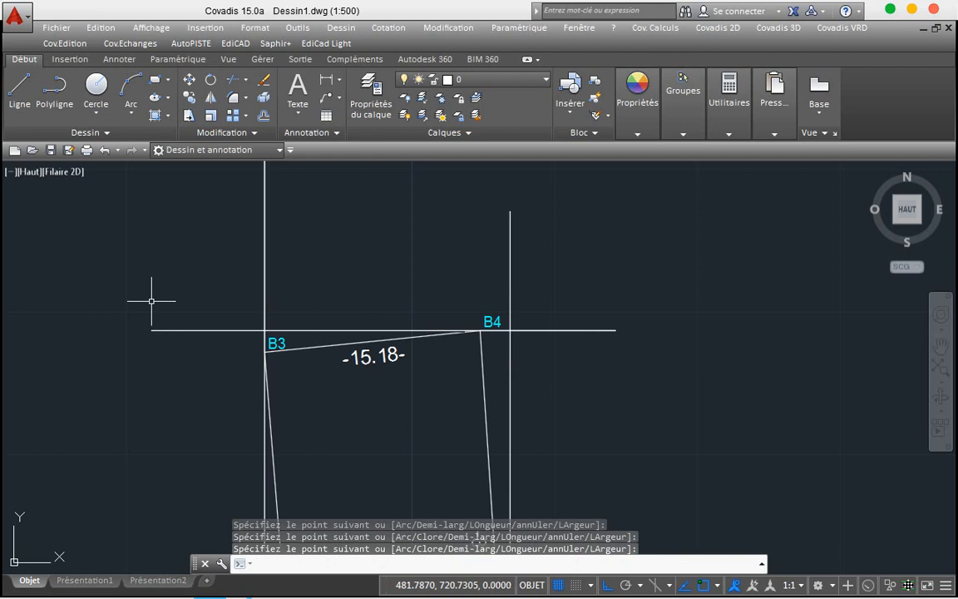
Step: Start a new Polyligne snapped to the B3 corner
{"action": "scroll", "coordinate": [159, 376], "scroll_direction": "down", "scroll_amount": 5}
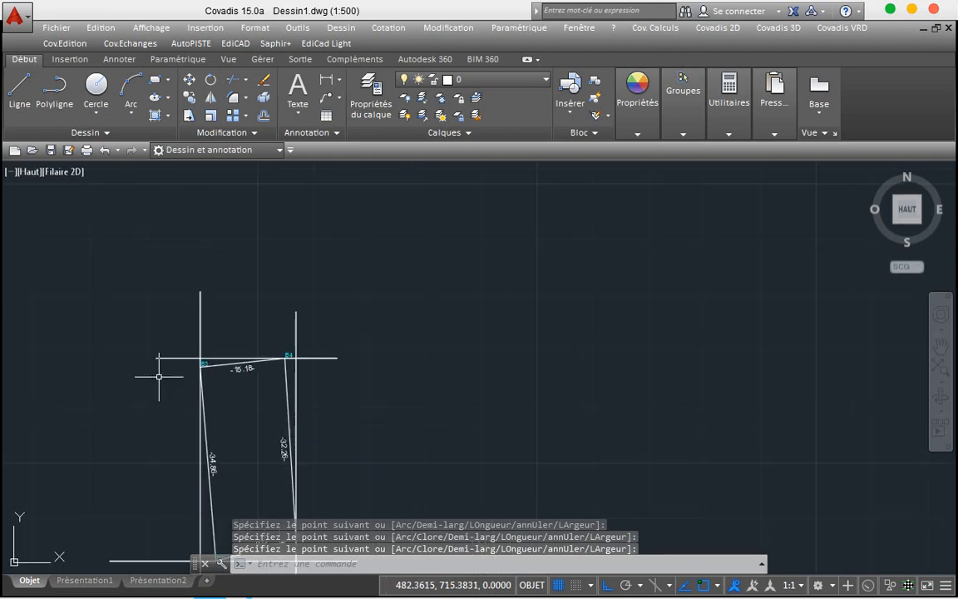
{"action": "left_click", "coordinate": [66, 100]}
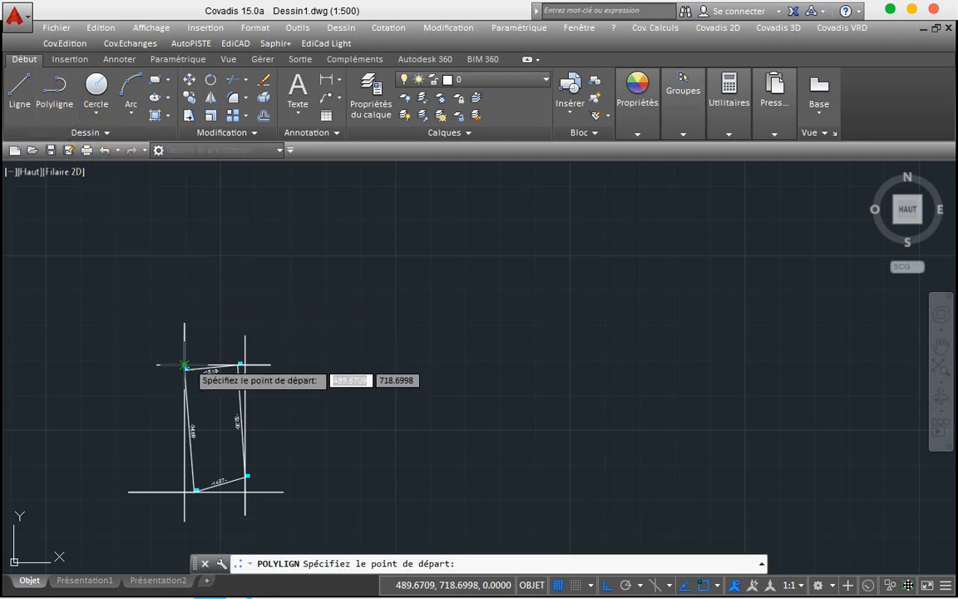
{"action": "scroll", "coordinate": [185, 364], "scroll_direction": "up", "scroll_amount": 6}
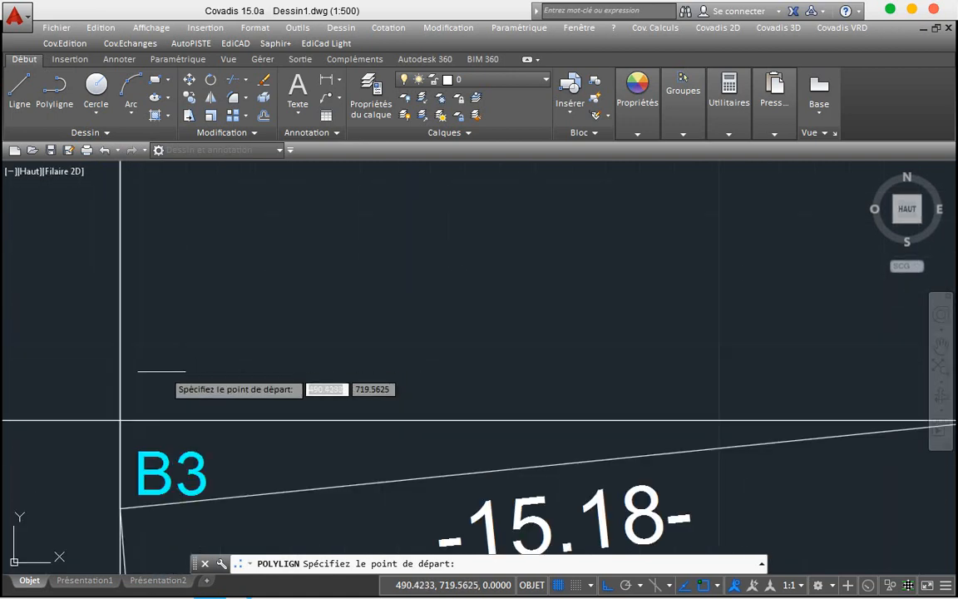
{"action": "left_click", "coordinate": [121, 420]}
{"action": "scroll", "coordinate": [121, 420], "scroll_direction": "down", "scroll_amount": 8}
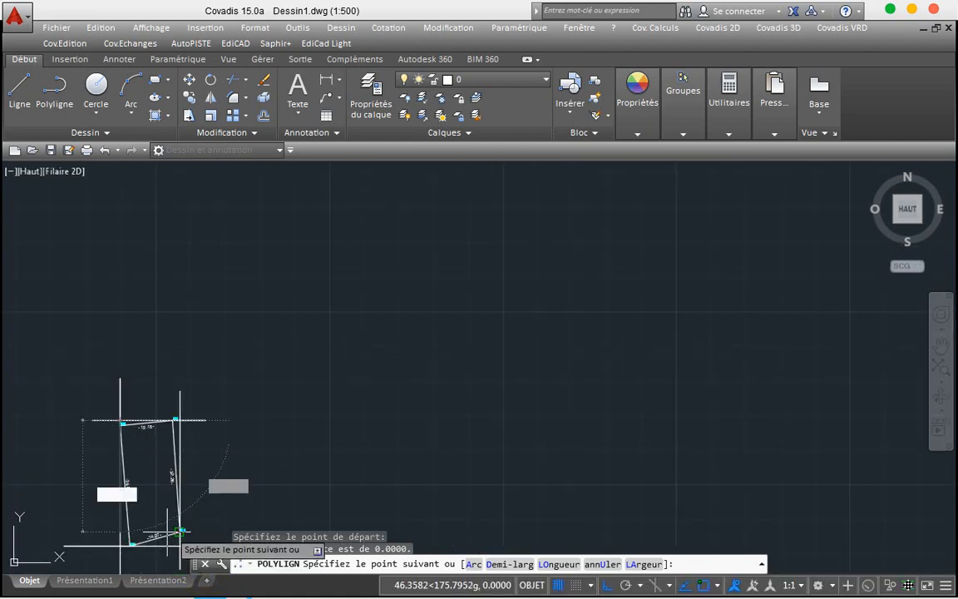
Step: With Ortho off, run the polyline through the lower-right, lower-left and top-right corners to form crossing diagonals
{"action": "left_click", "coordinate": [608, 585]}
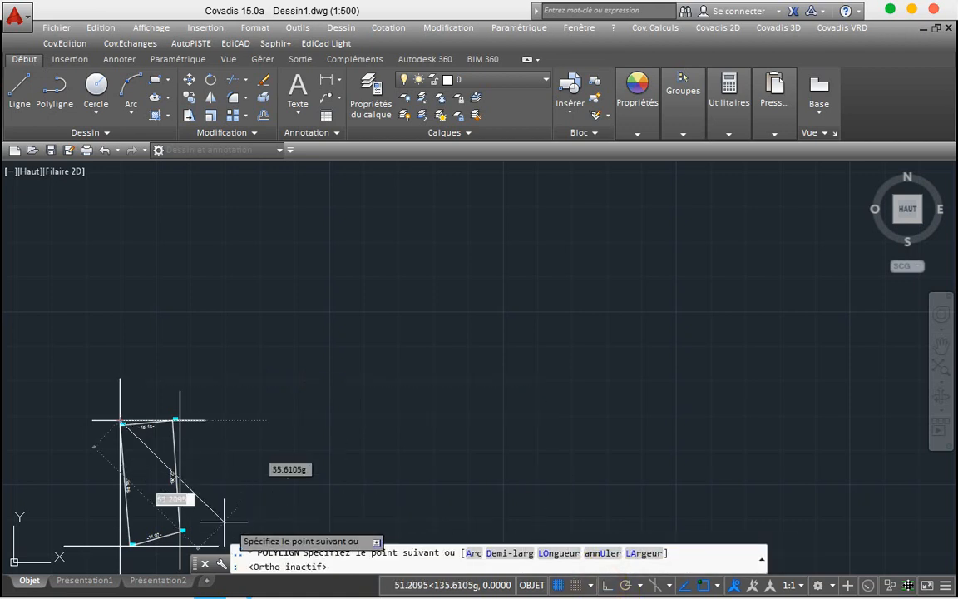
{"action": "left_click", "coordinate": [180, 548]}
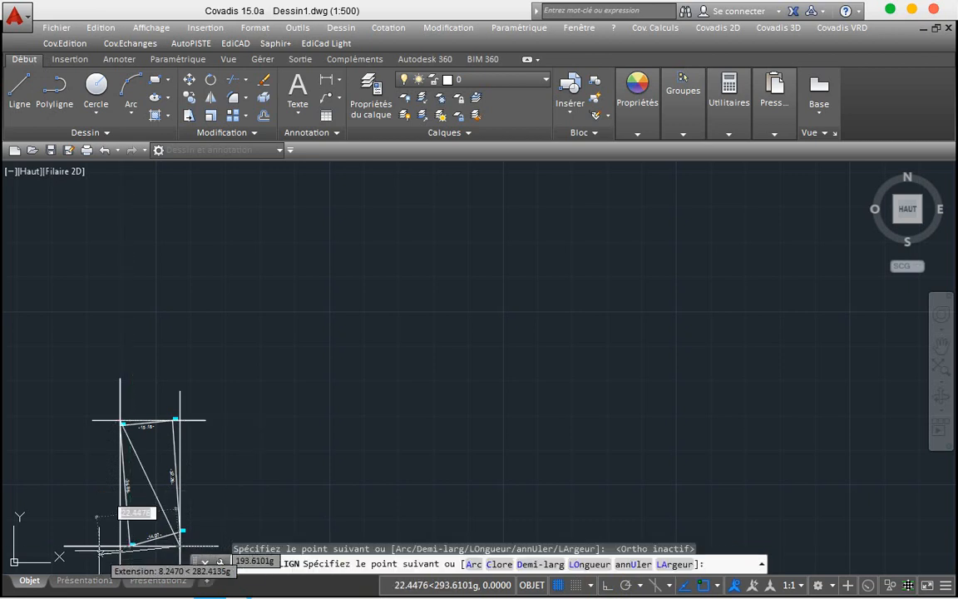
{"action": "left_click", "coordinate": [129, 546]}
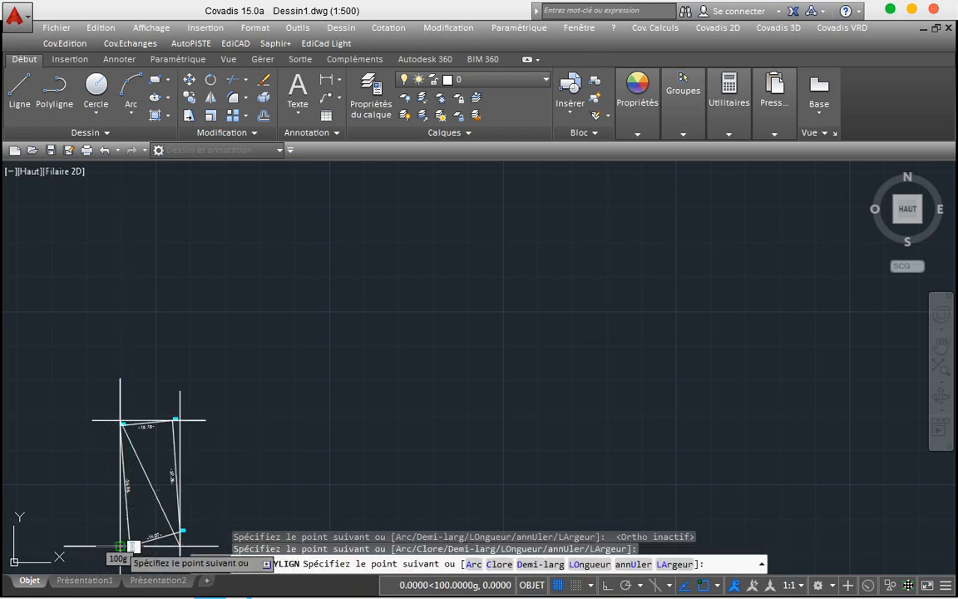
{"action": "left_click", "coordinate": [178, 420]}
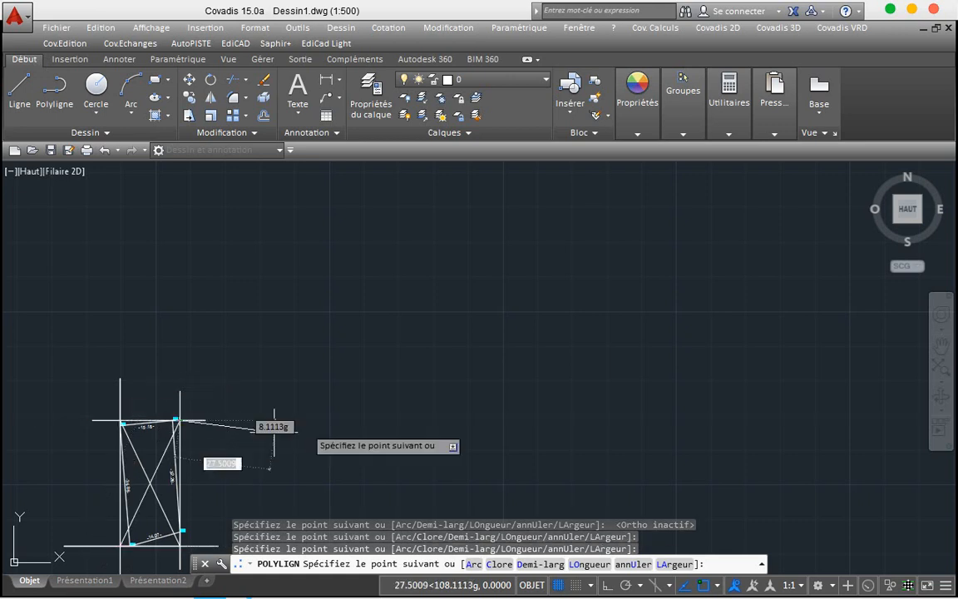
{"action": "key", "text": "Return"}
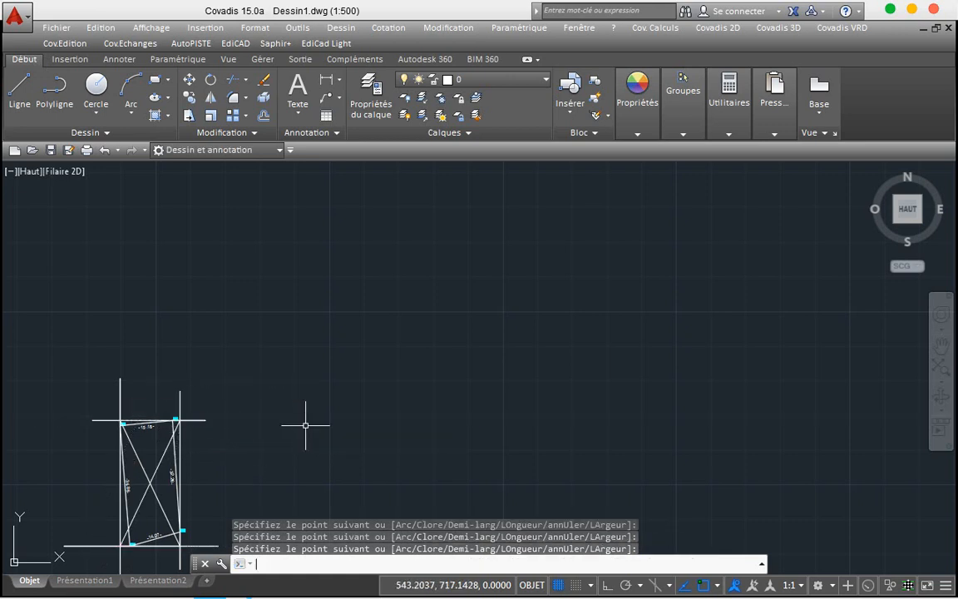
{"action": "left_click", "coordinate": [246, 449]}
{"action": "left_click", "coordinate": [288, 445]}
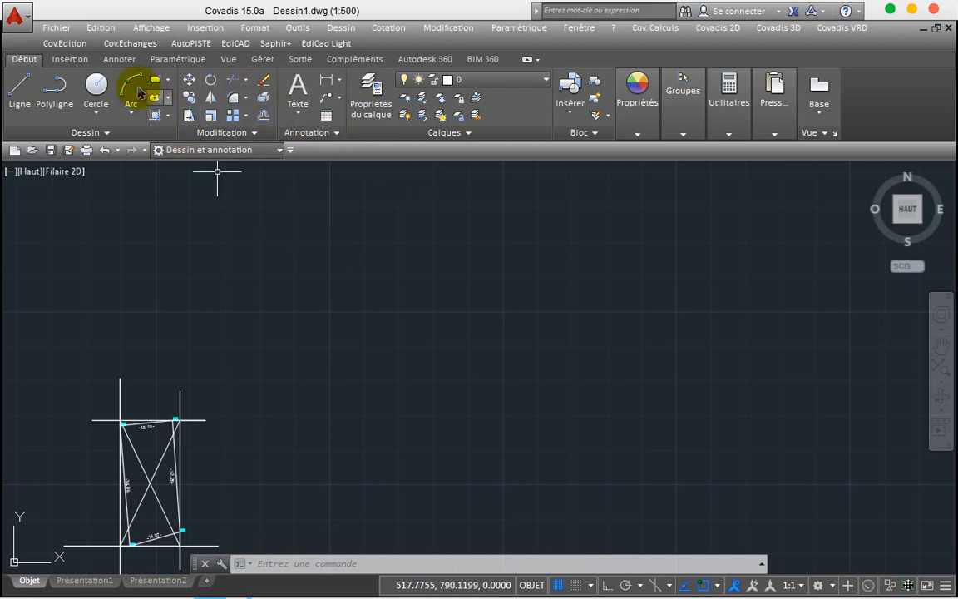
Step: Run Dessin du carroyage with Créer une nouvelle présentation and Gérer l'espace papier unchecked, then edit the Carroy.cry settings
{"action": "left_click", "coordinate": [77, 43]}
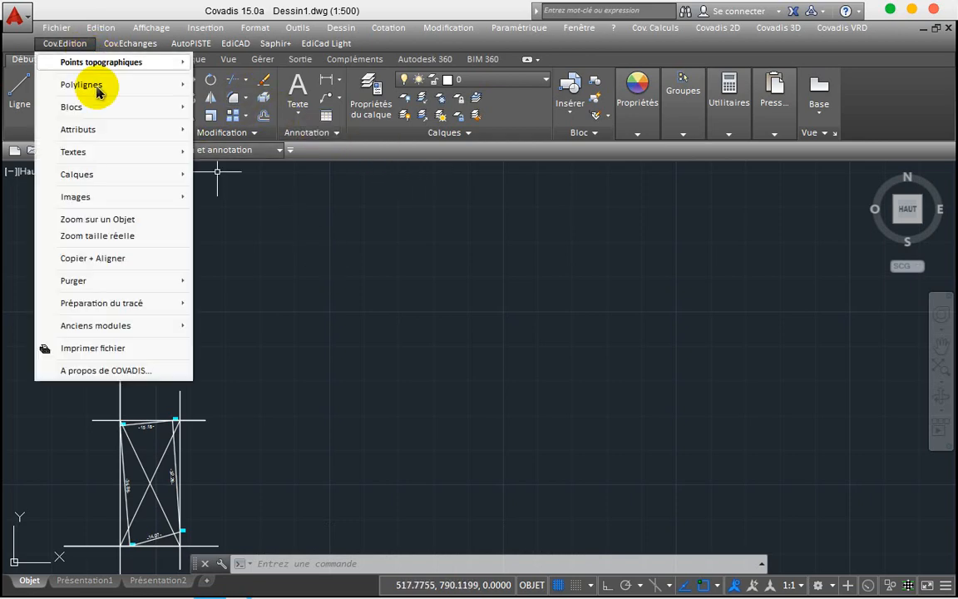
{"action": "mouse_move", "coordinate": [133, 311]}
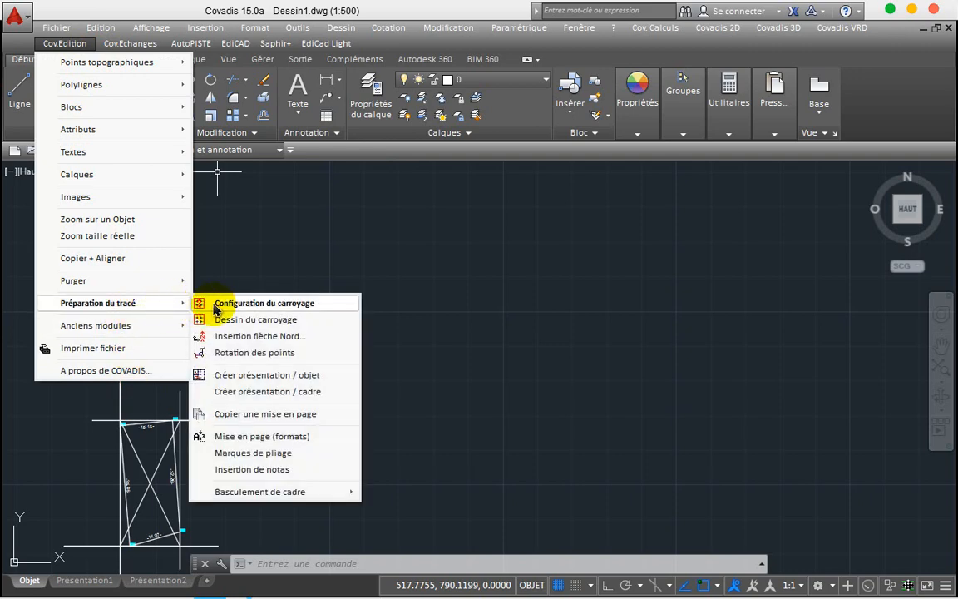
{"action": "left_click", "coordinate": [241, 320]}
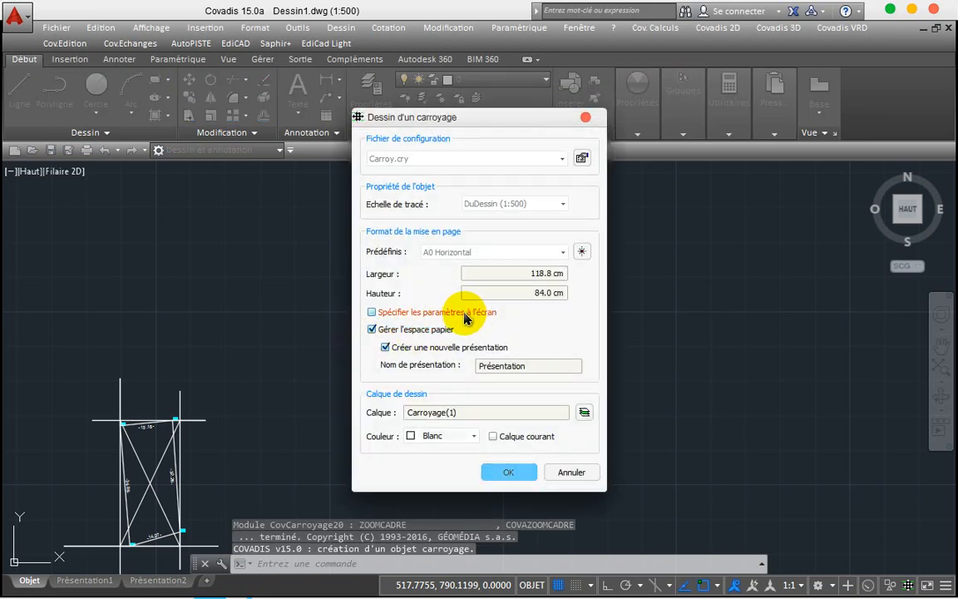
{"action": "left_click", "coordinate": [385, 348]}
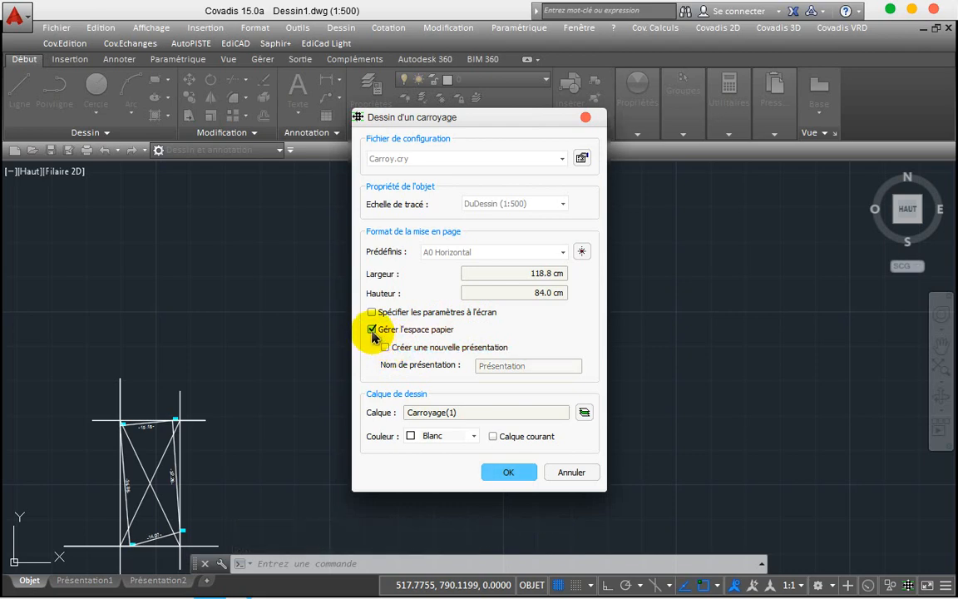
{"action": "left_click", "coordinate": [372, 330]}
{"action": "left_click", "coordinate": [372, 330]}
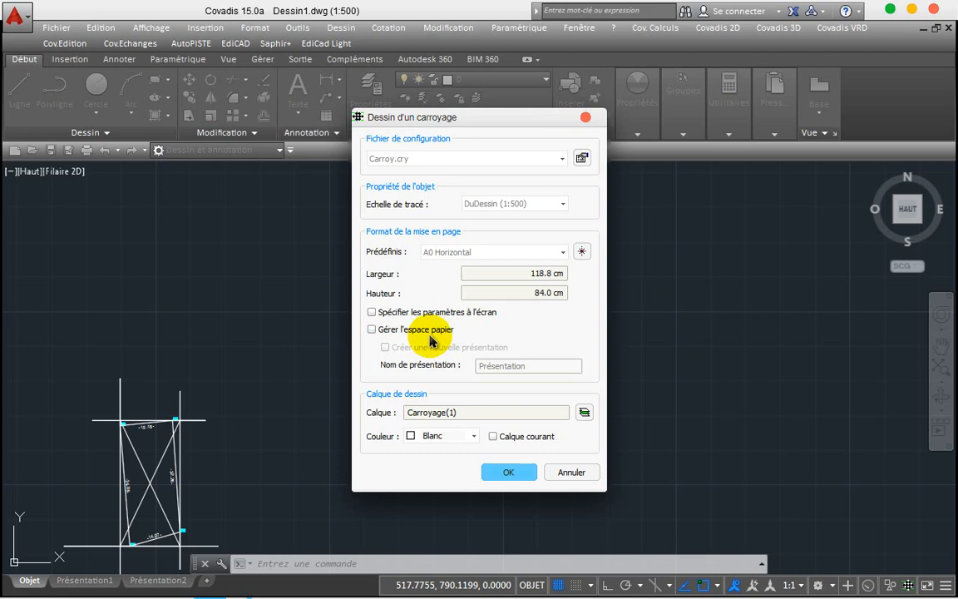
{"action": "left_click", "coordinate": [583, 159]}
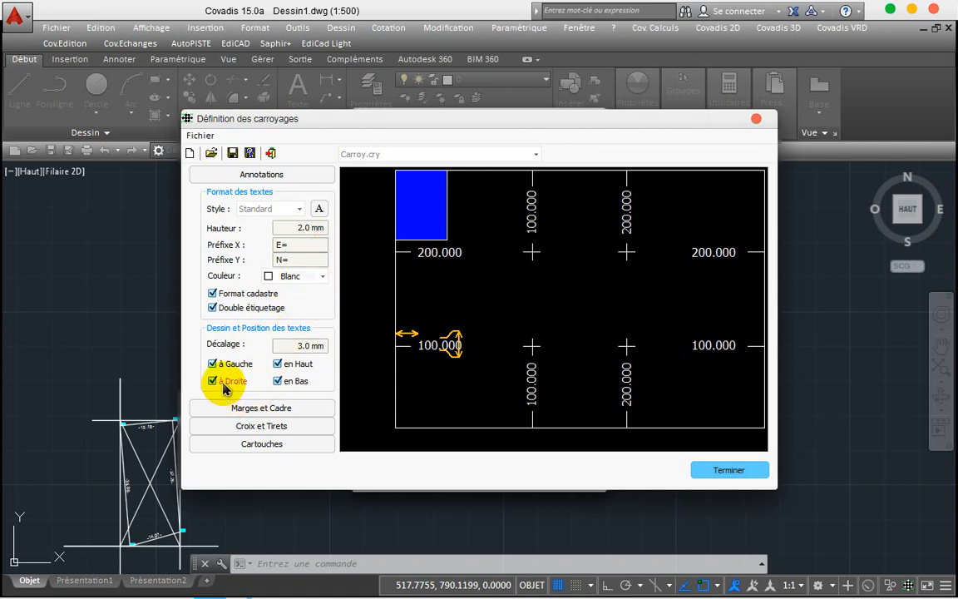
Step: Turn off grid annotations on the right and top edges, keeping bottom and left labels
{"action": "left_click", "coordinate": [224, 386]}
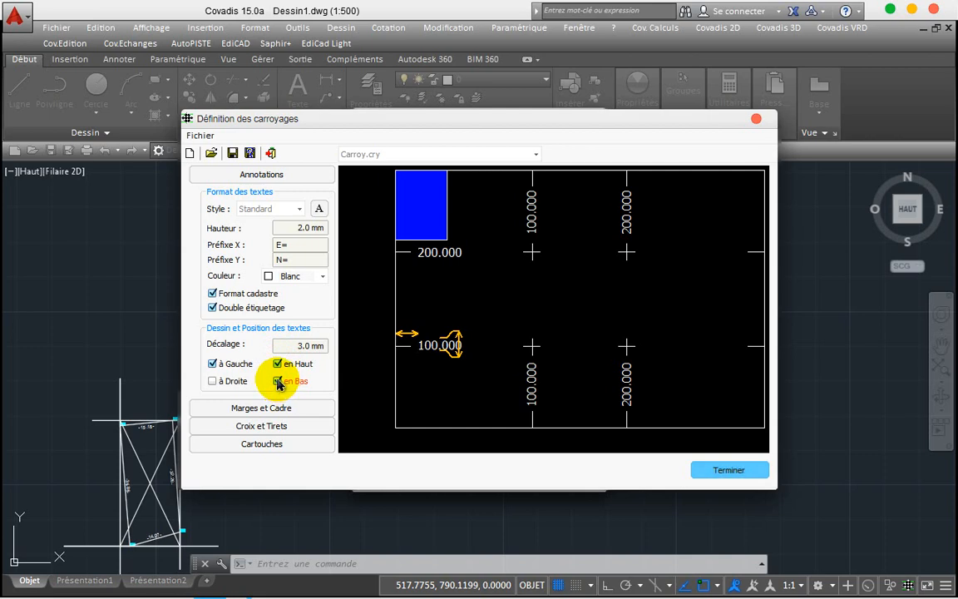
{"action": "left_click", "coordinate": [278, 382]}
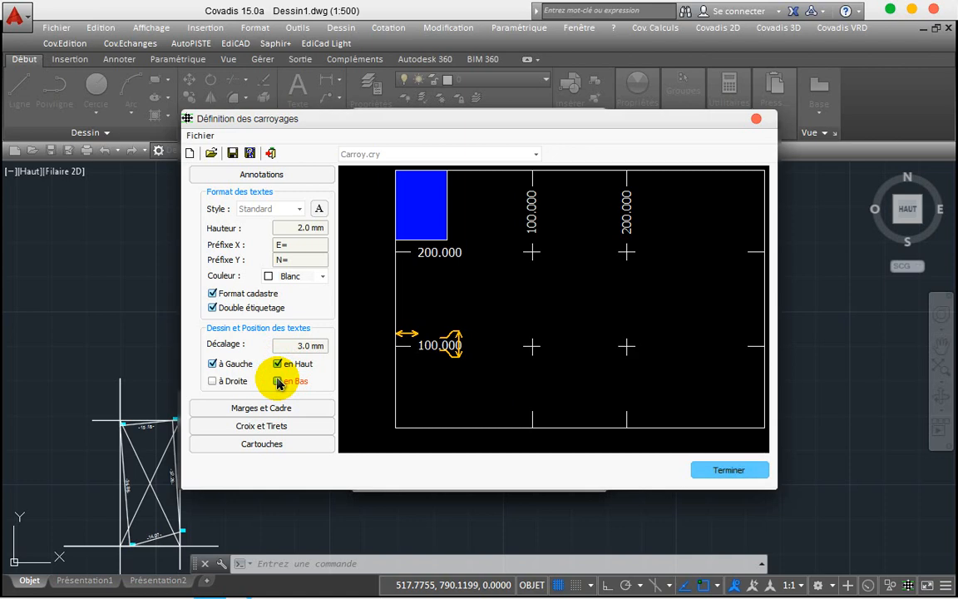
{"action": "left_click", "coordinate": [279, 382]}
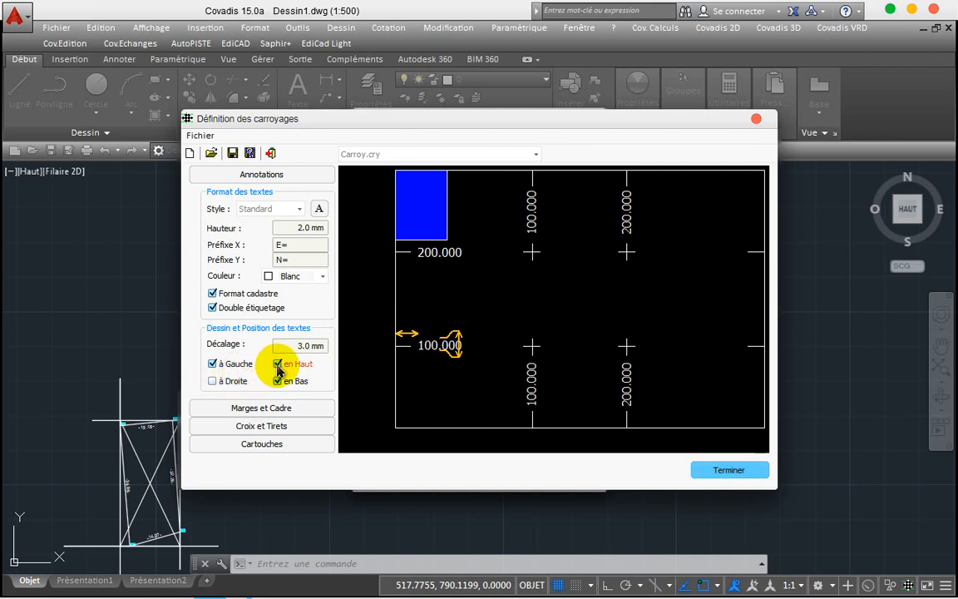
{"action": "left_click", "coordinate": [279, 366]}
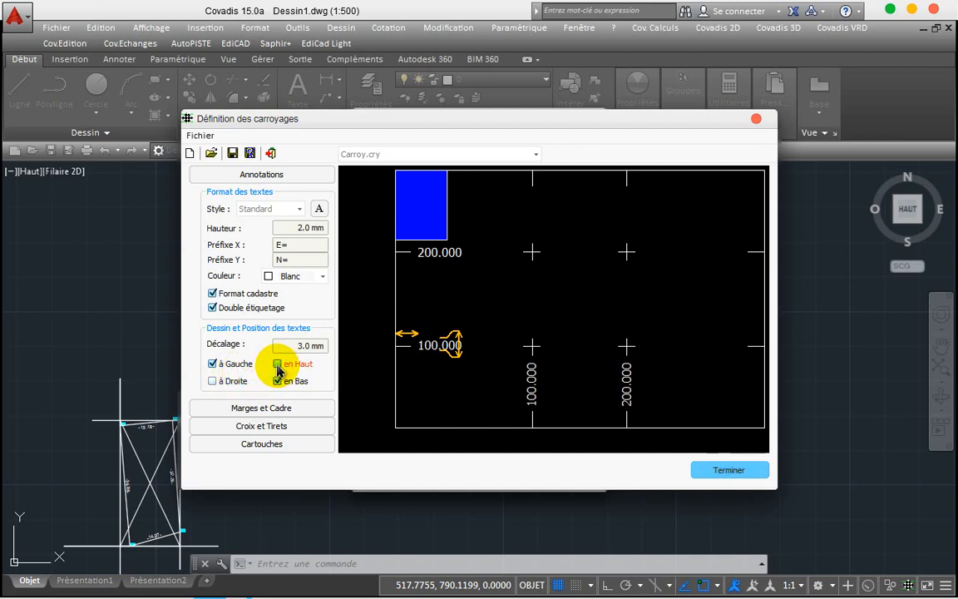
{"action": "left_click", "coordinate": [301, 408]}
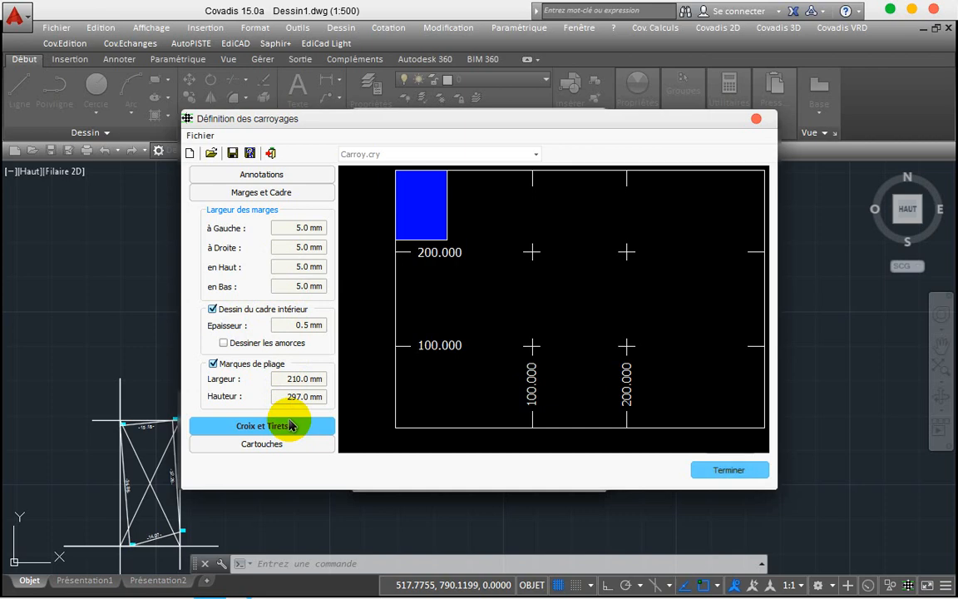
Step: Drop the right-side tick marks and remove the title block from the grid definition
{"action": "left_click", "coordinate": [291, 425]}
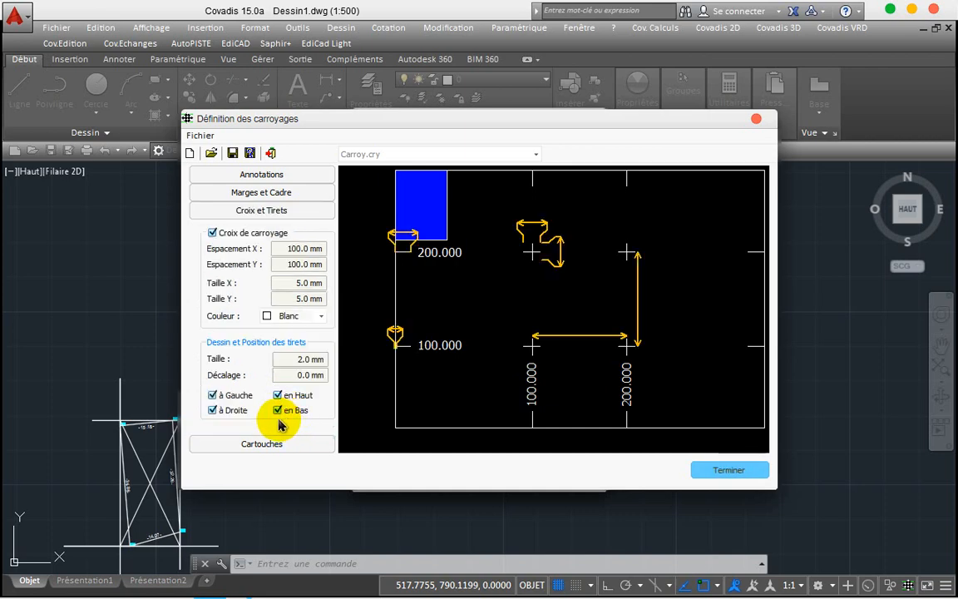
{"action": "left_click", "coordinate": [223, 411]}
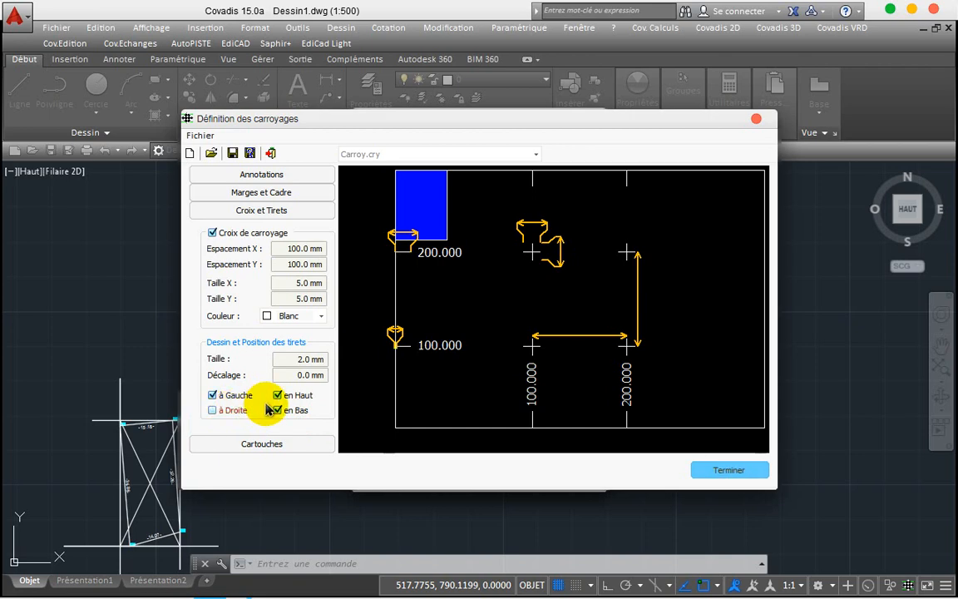
{"action": "left_click", "coordinate": [274, 447]}
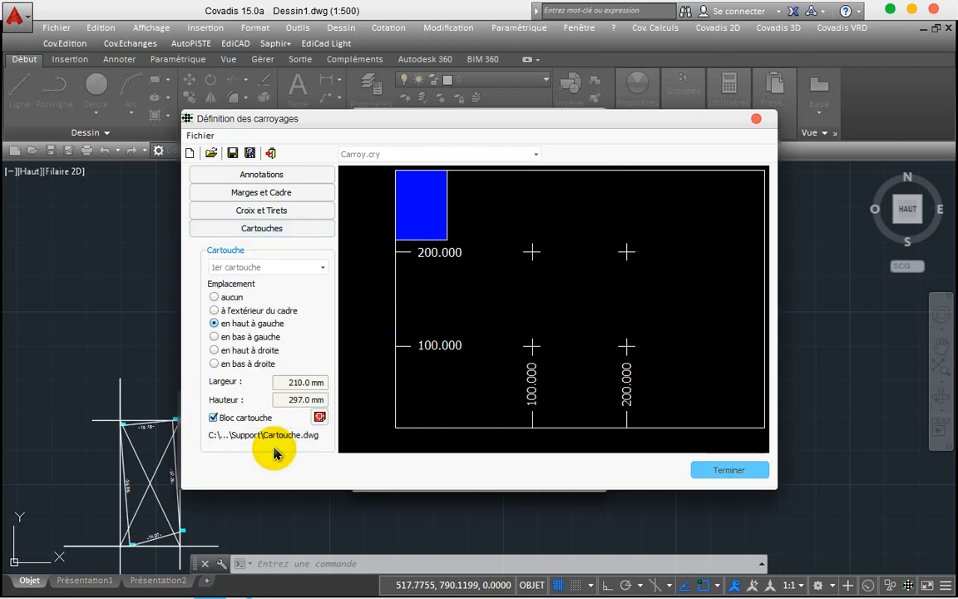
{"action": "left_click", "coordinate": [226, 299]}
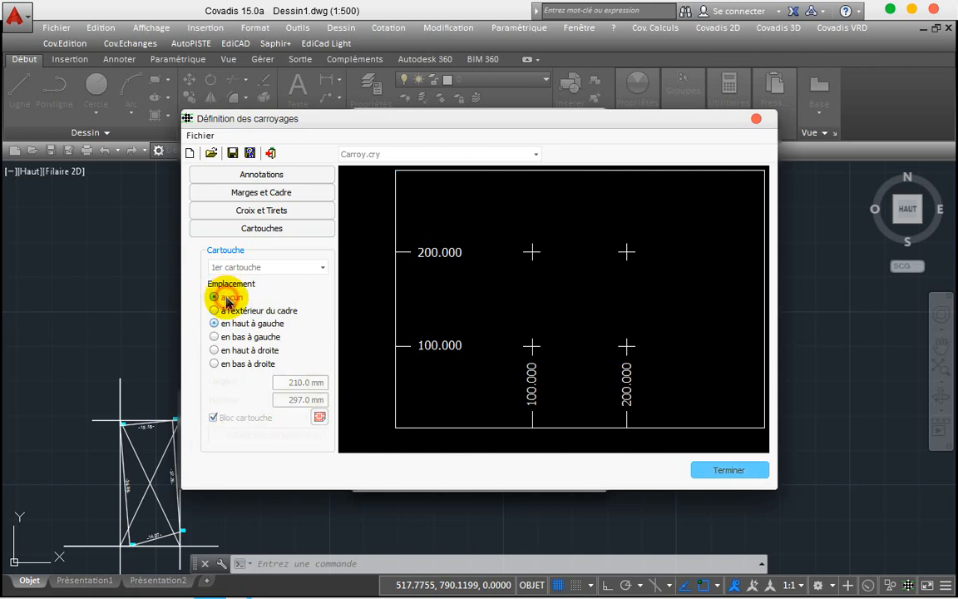
{"action": "left_click", "coordinate": [239, 210]}
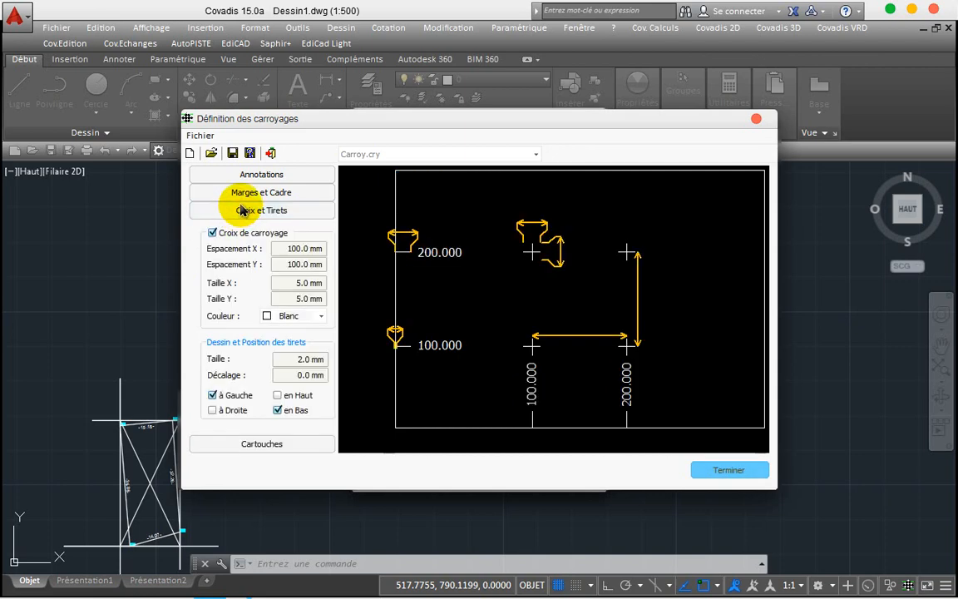
{"action": "left_click", "coordinate": [254, 194]}
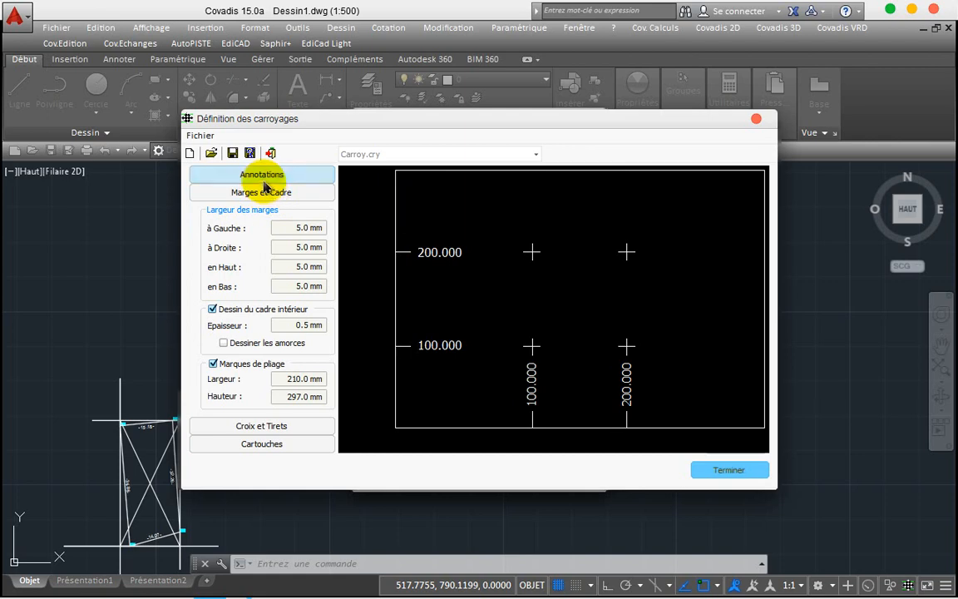
{"action": "left_click", "coordinate": [245, 176]}
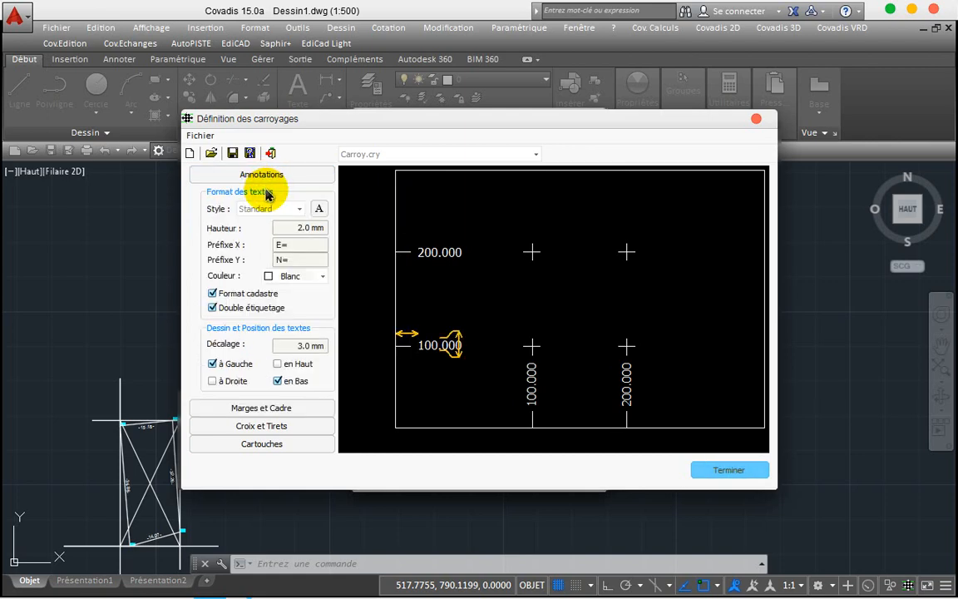
Step: Enter margins of 10 mm left and right, 30 mm top and bottom, and click Terminer
{"action": "left_click", "coordinate": [261, 410]}
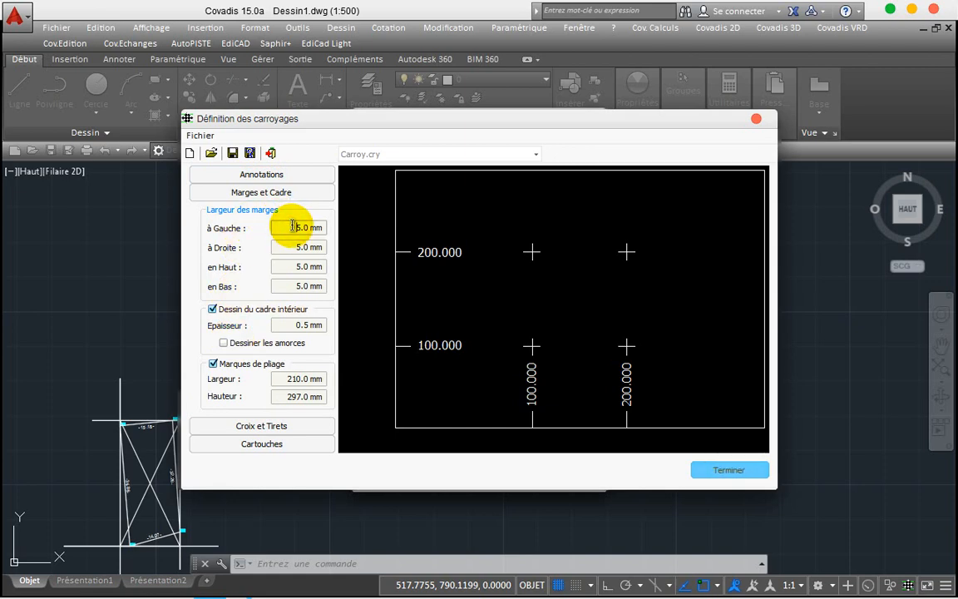
{"action": "mouse_move", "coordinate": [250, 591]}
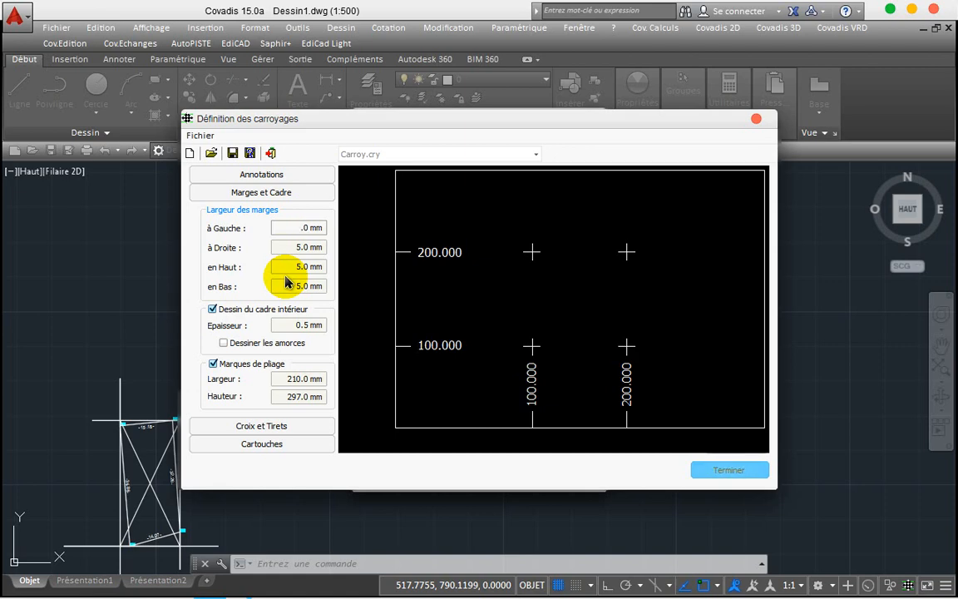
{"action": "left_click", "coordinate": [286, 283]}
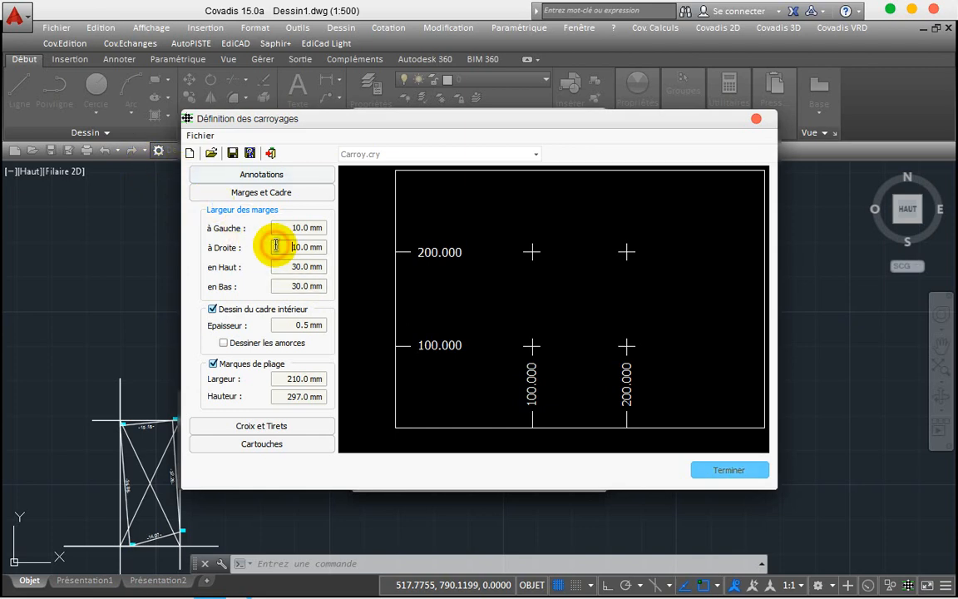
{"action": "left_click", "coordinate": [713, 473]}
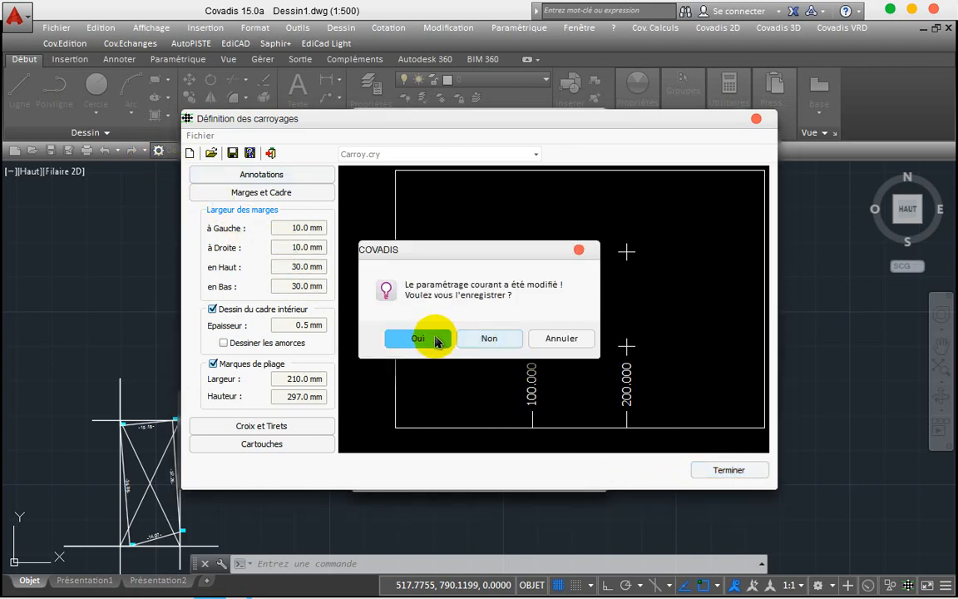
Step: Save the grid settings and choose the A4 Vertical preset format
{"action": "left_click", "coordinate": [435, 340]}
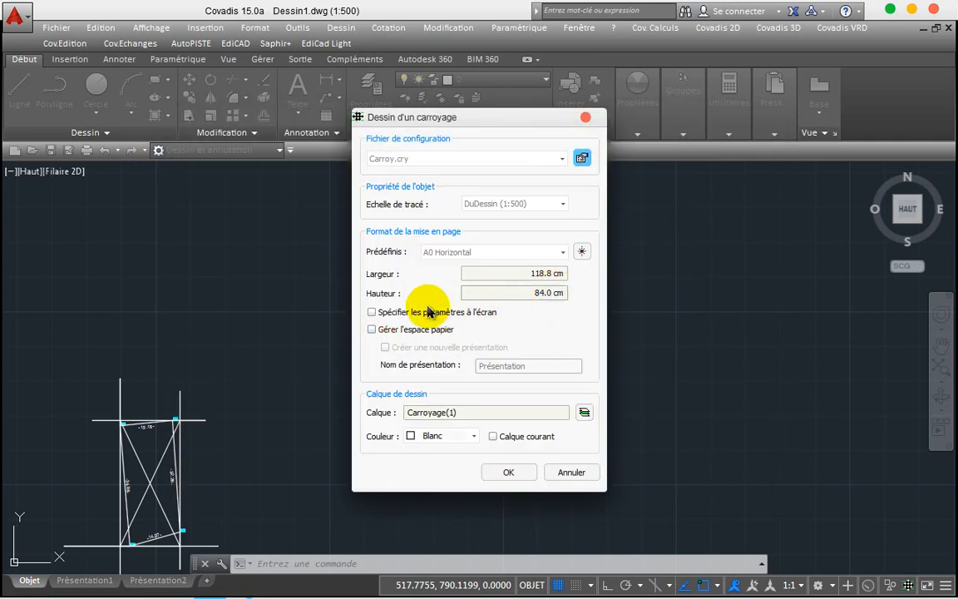
{"action": "left_click", "coordinate": [561, 254]}
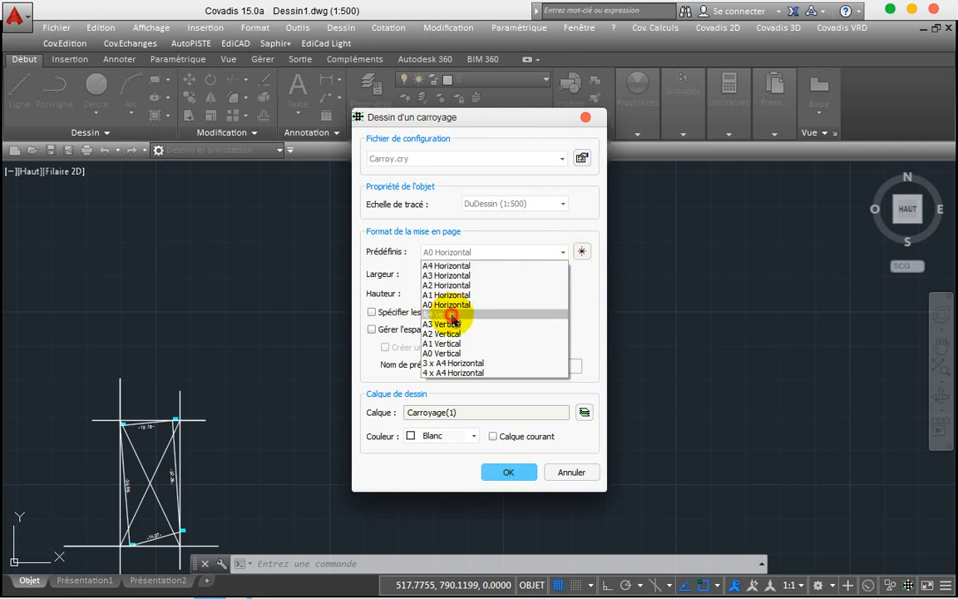
{"action": "left_click", "coordinate": [452, 316]}
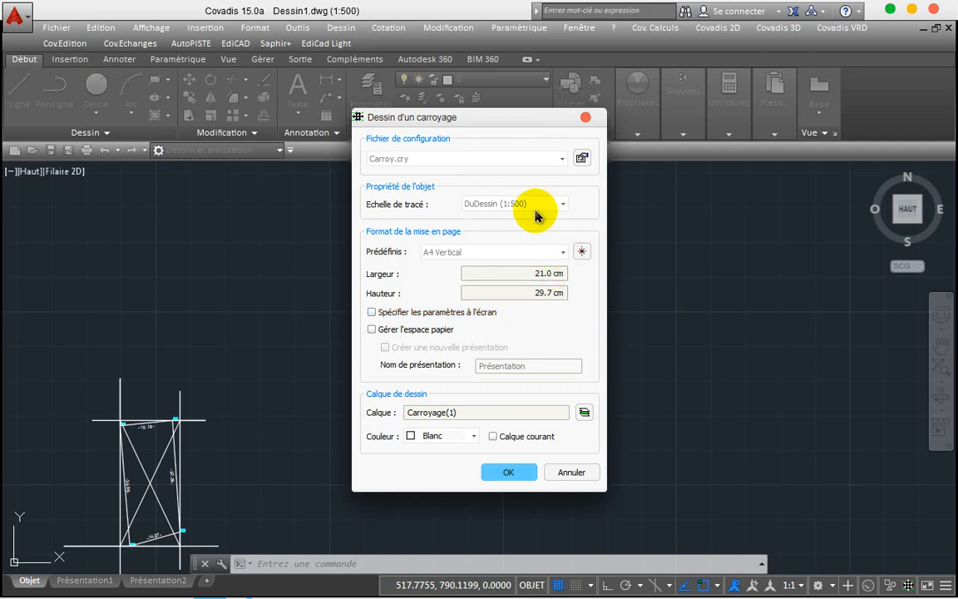
{"action": "left_click", "coordinate": [500, 472]}
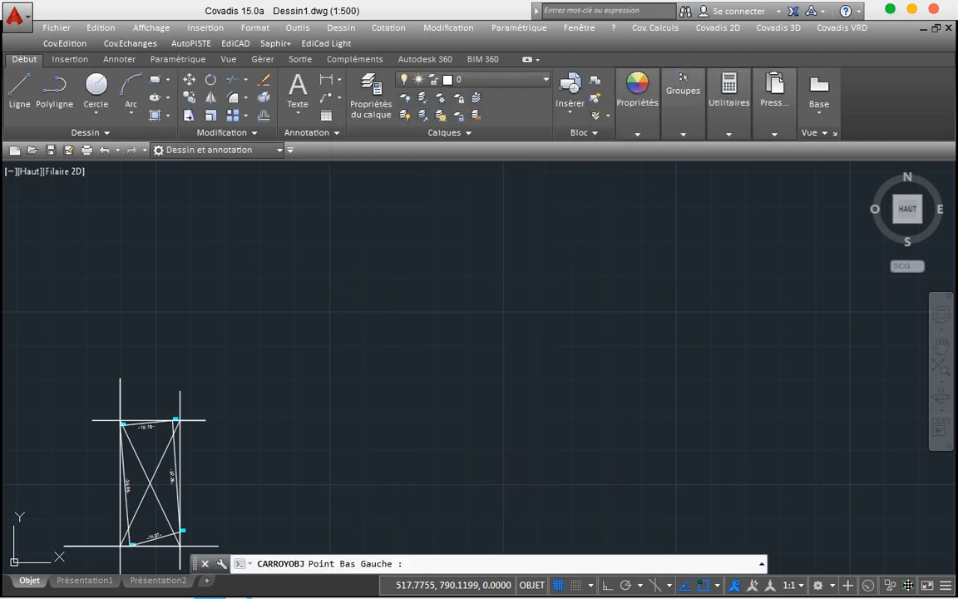
Step: Place the A4 grid sheet by picking its lower-left corner in the drawing
{"action": "left_click", "coordinate": [336, 452]}
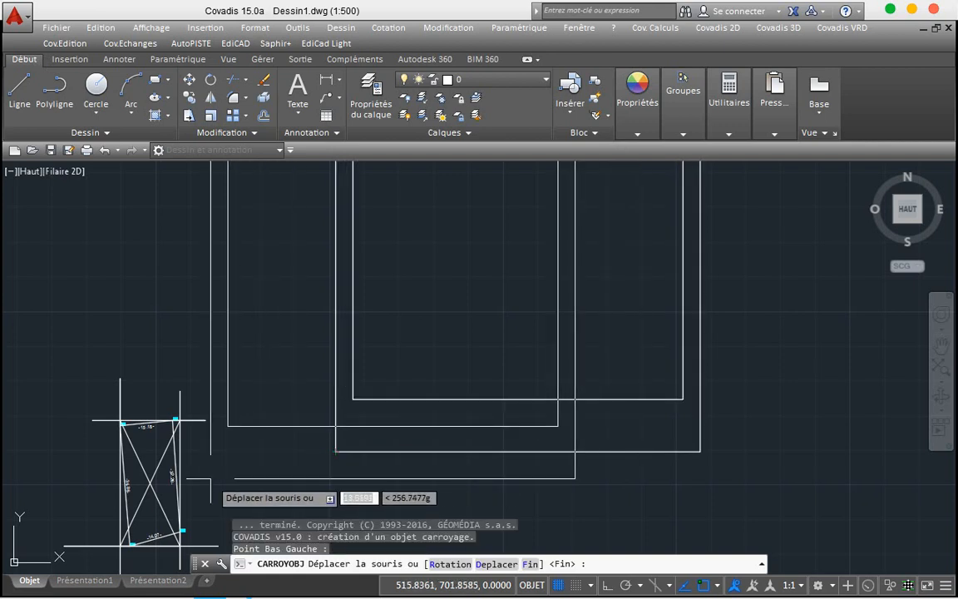
{"action": "scroll", "coordinate": [211, 478], "scroll_direction": "down", "scroll_amount": 1}
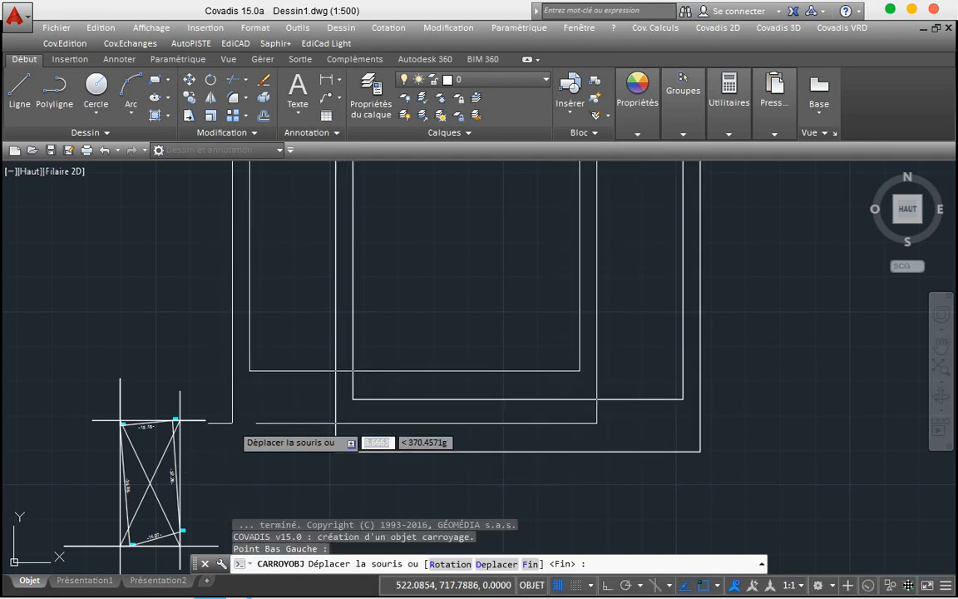
{"action": "scroll", "coordinate": [336, 423], "scroll_direction": "down", "scroll_amount": 1}
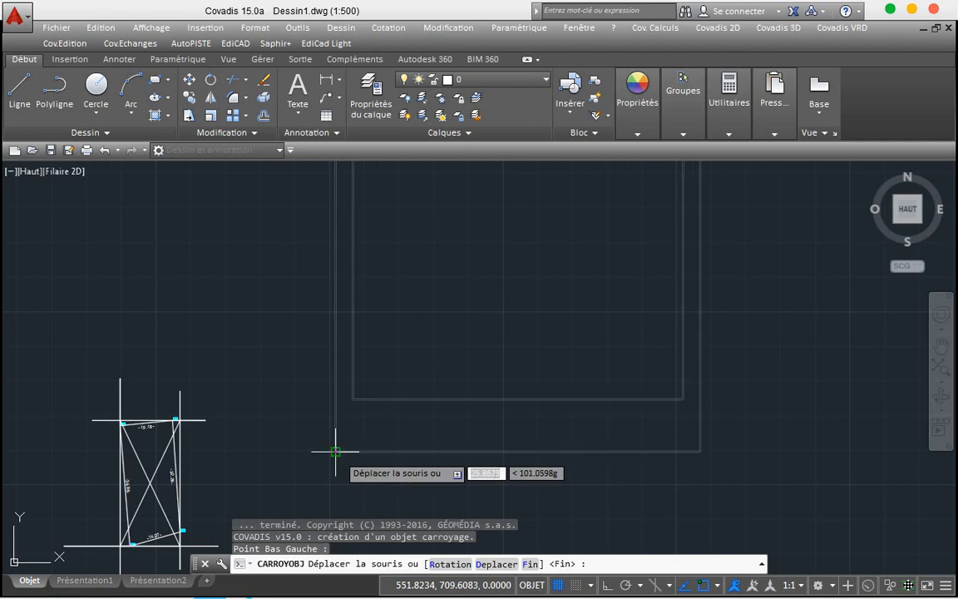
{"action": "left_click", "coordinate": [335, 451]}
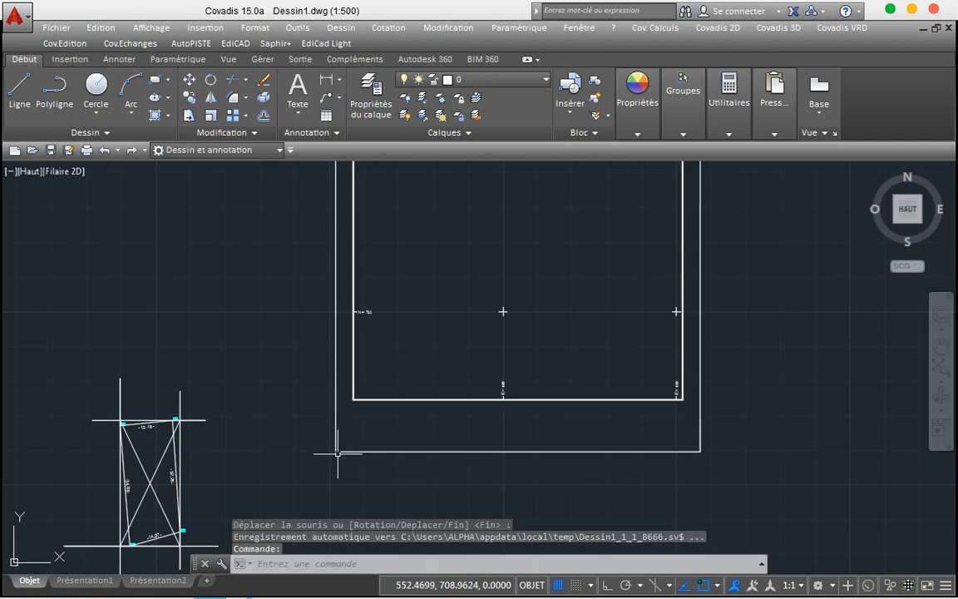
{"action": "scroll", "coordinate": [338, 454], "scroll_direction": "down", "scroll_amount": 2}
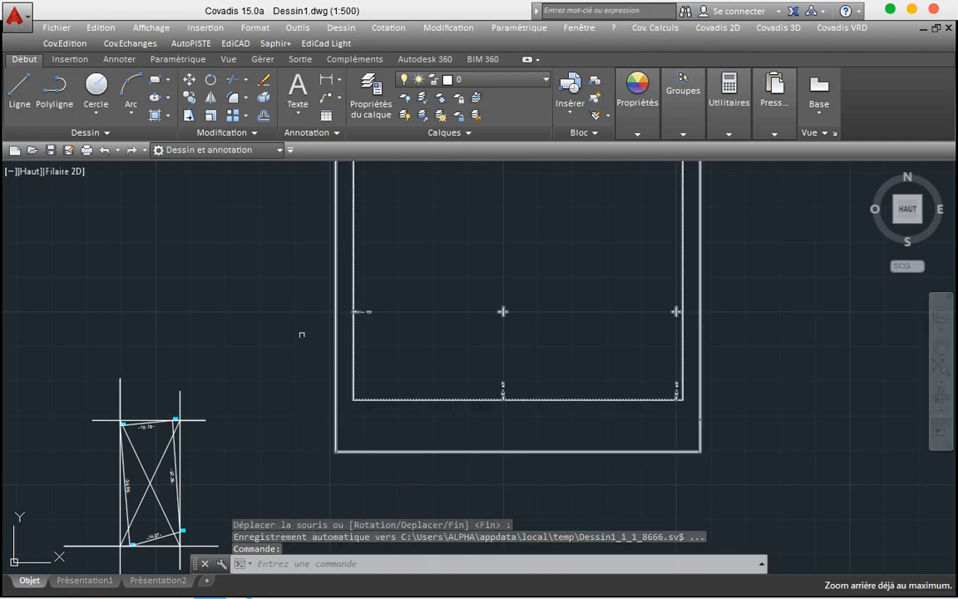
Step: Zoom to the drawing extents, then undo twice to remove the placed A4 grid sheet
{"action": "right_click", "coordinate": [294, 300]}
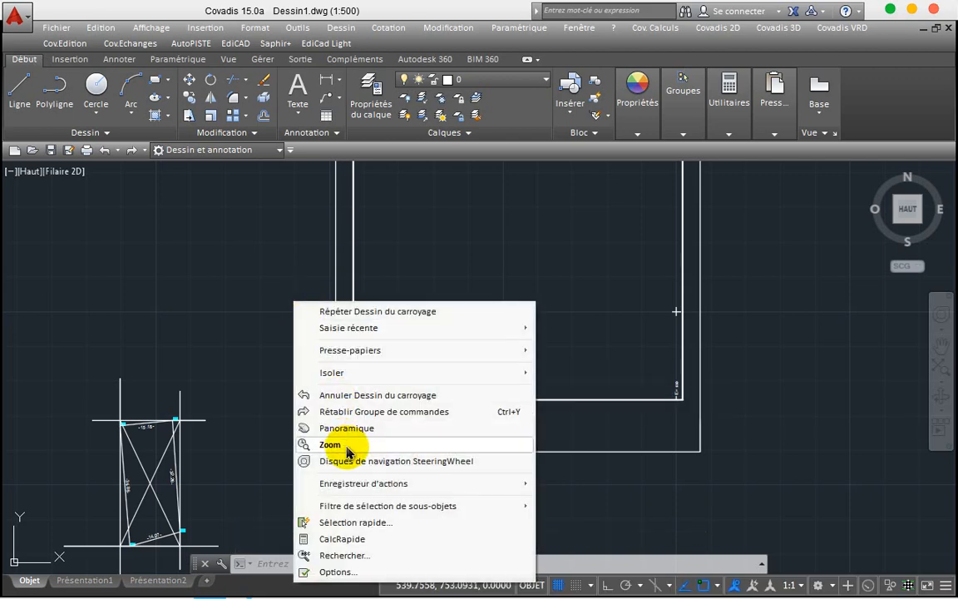
{"action": "left_click", "coordinate": [347, 445]}
{"action": "left_click_drag", "start_coordinate": [414, 272], "coordinate": [369, 456]}
{"action": "left_click_drag", "start_coordinate": [365, 240], "coordinate": [357, 342]}
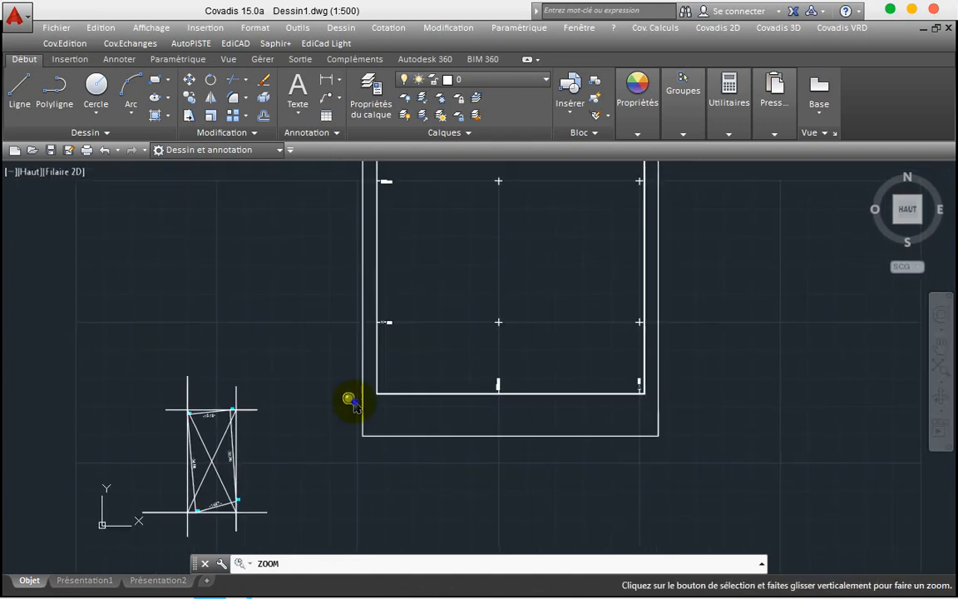
{"action": "right_click", "coordinate": [354, 401]}
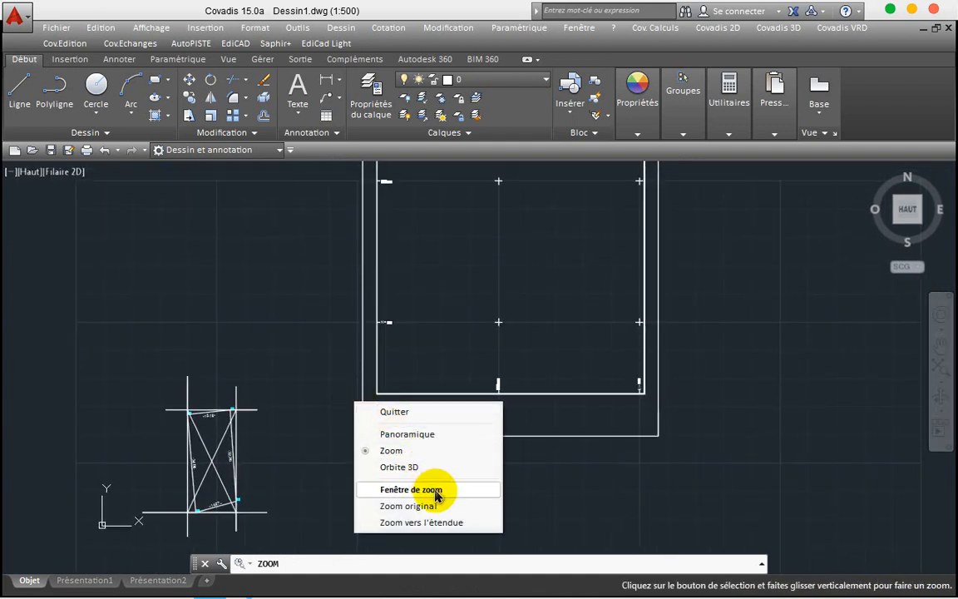
{"action": "left_click", "coordinate": [436, 523]}
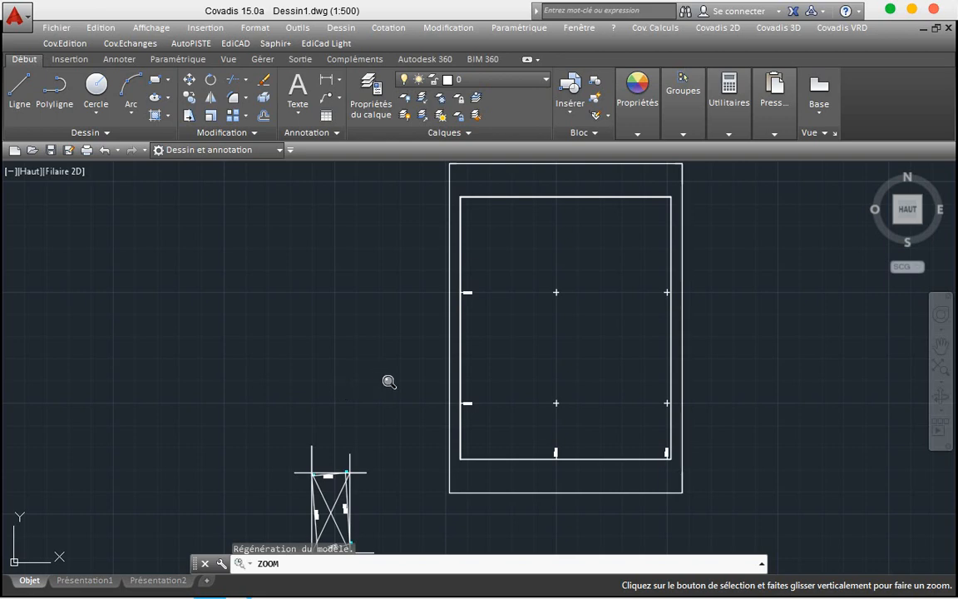
{"action": "key", "text": "Escape"}
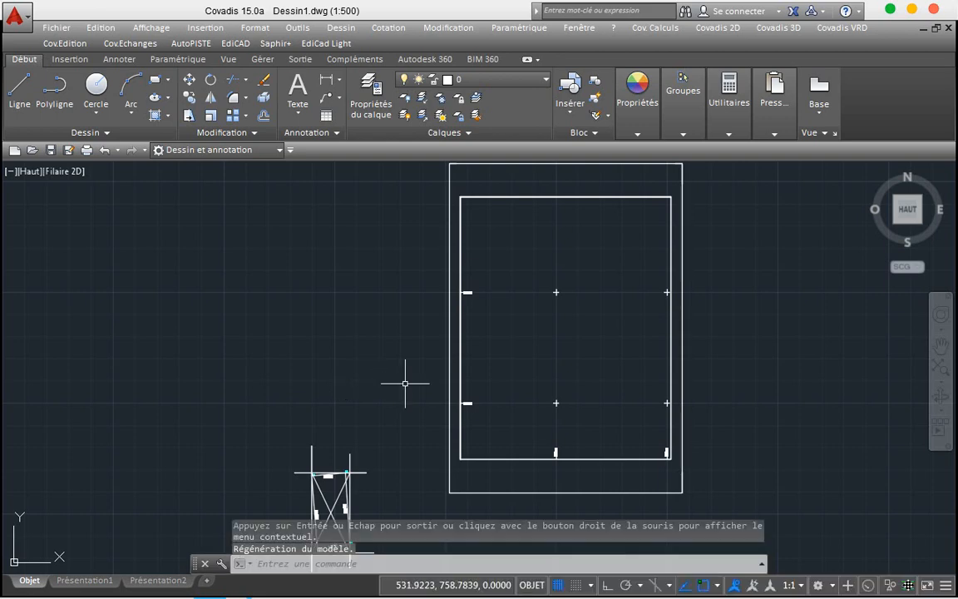
{"action": "left_click", "coordinate": [104, 150]}
{"action": "left_click", "coordinate": [104, 150]}
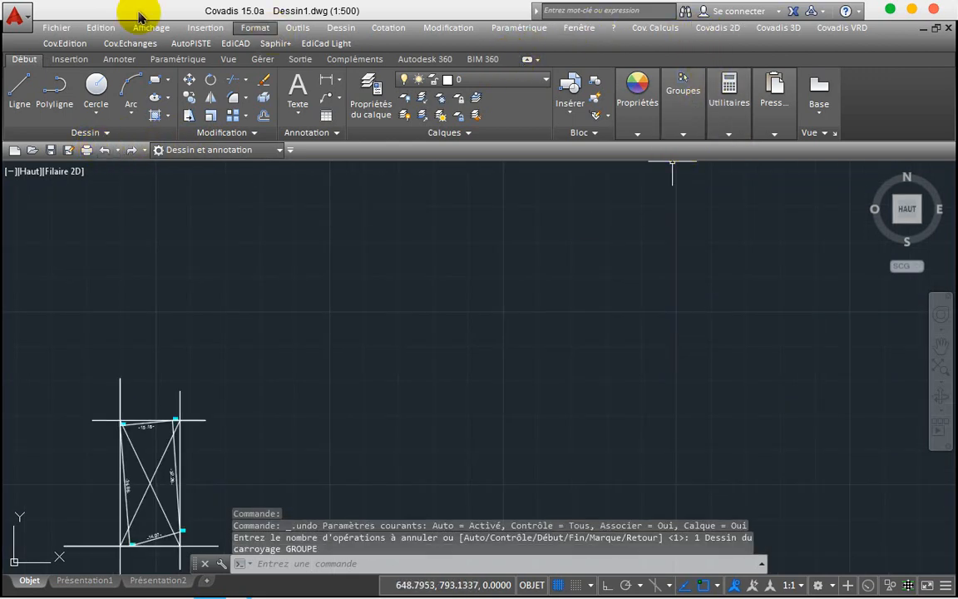
{"action": "left_click", "coordinate": [67, 43]}
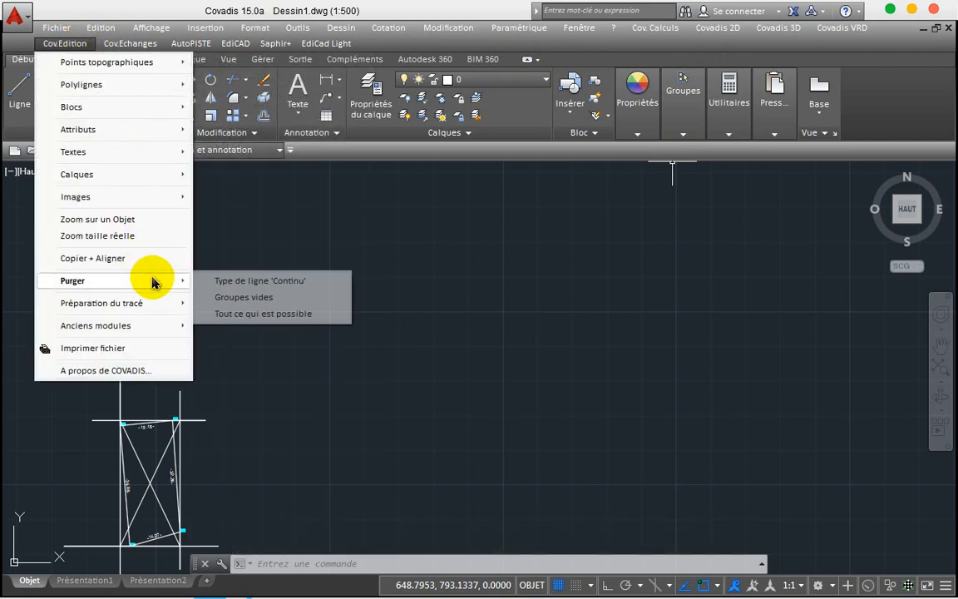
{"action": "mouse_move", "coordinate": [145, 183]}
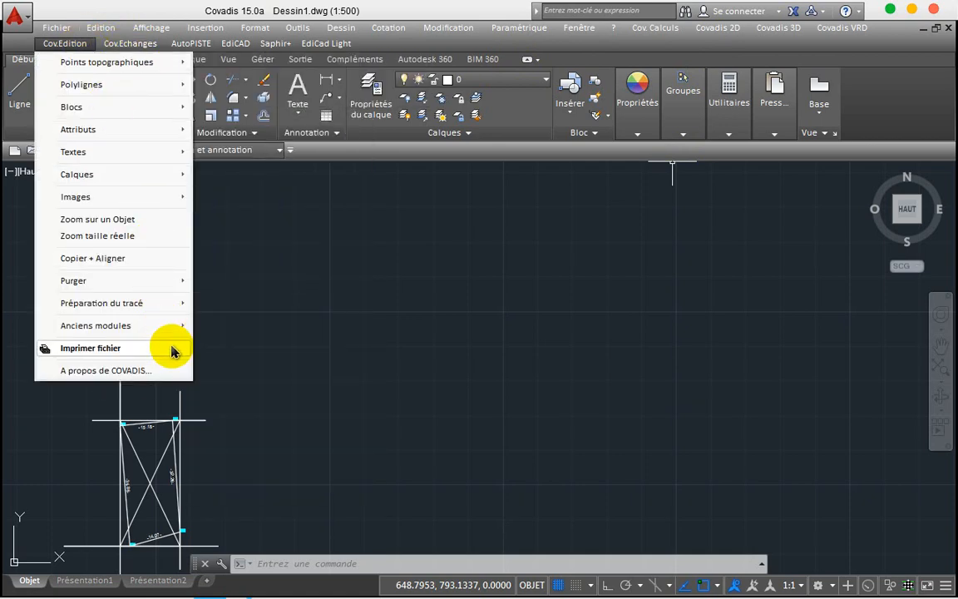
{"action": "mouse_move", "coordinate": [172, 301]}
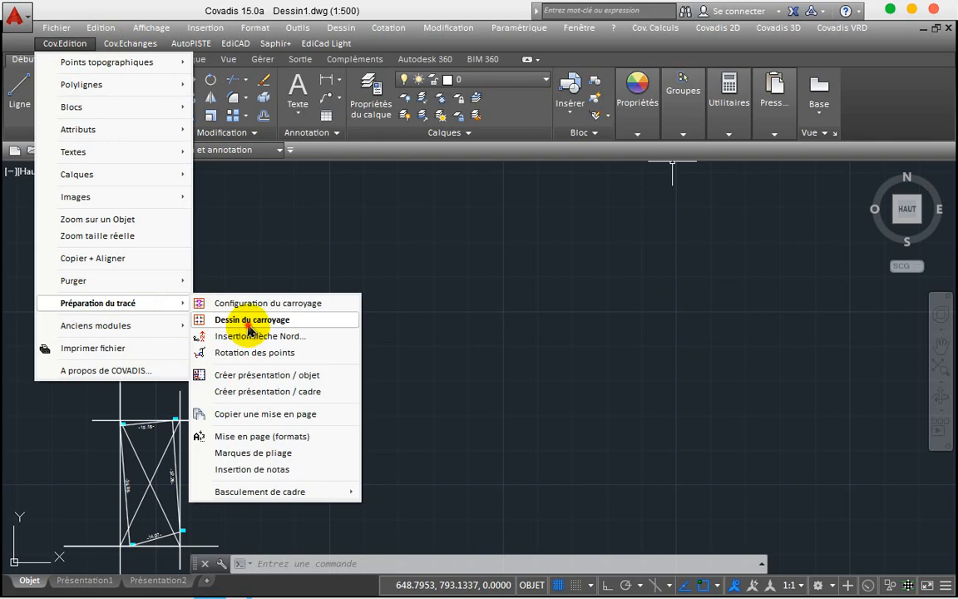
{"action": "left_click", "coordinate": [248, 321]}
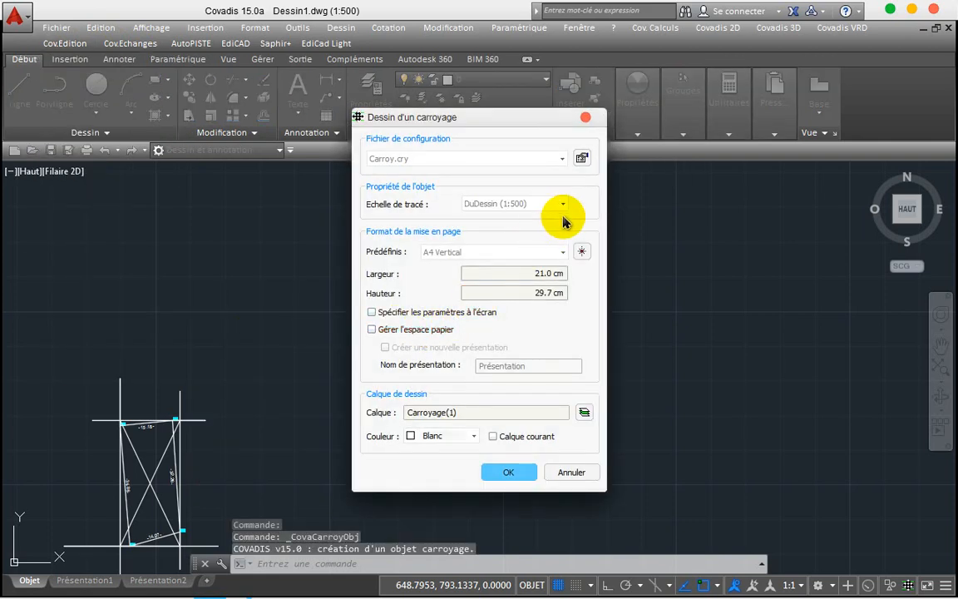
{"action": "left_click", "coordinate": [564, 207]}
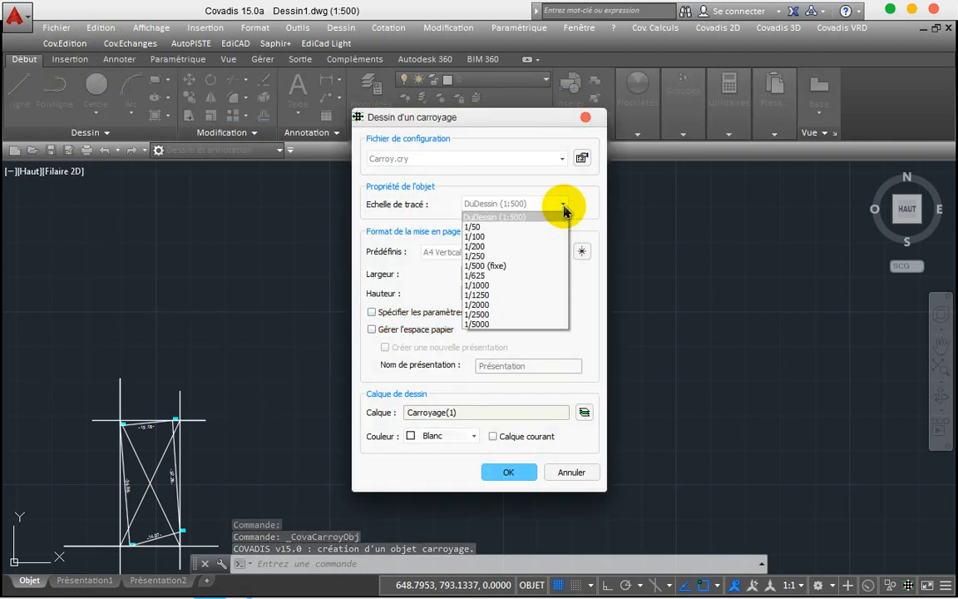
{"action": "left_click", "coordinate": [491, 247]}
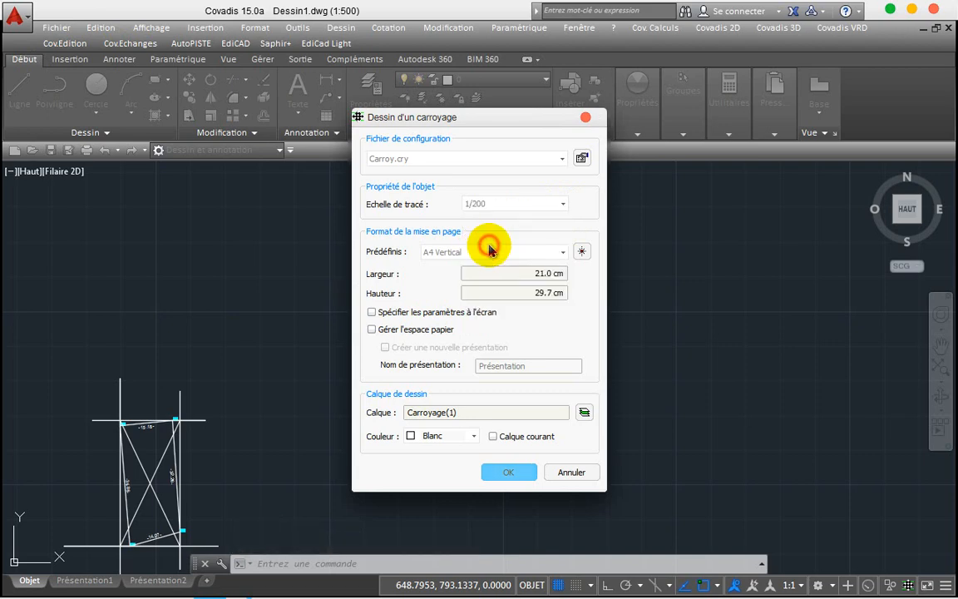
{"action": "left_click", "coordinate": [500, 480]}
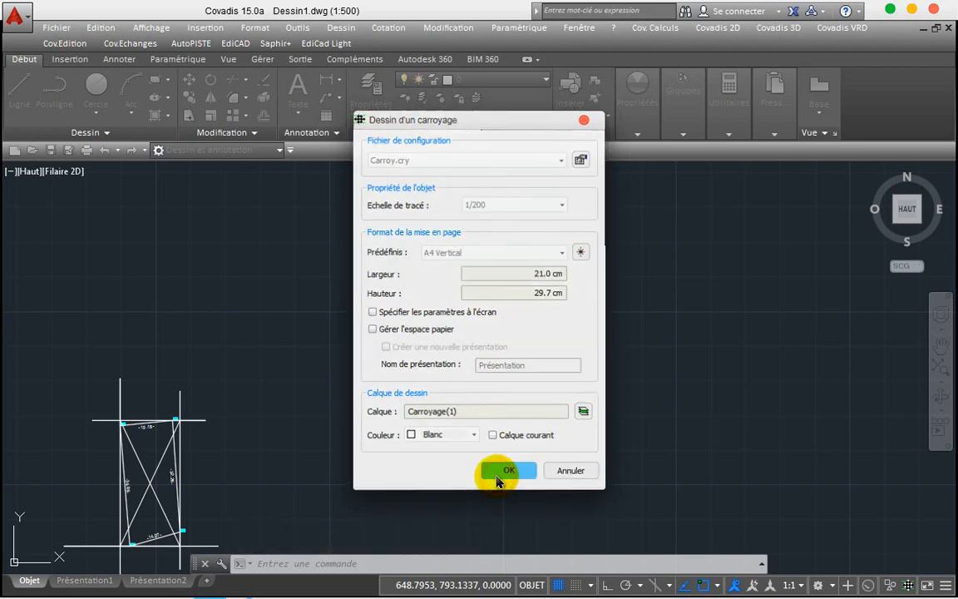
{"action": "left_click", "coordinate": [403, 473]}
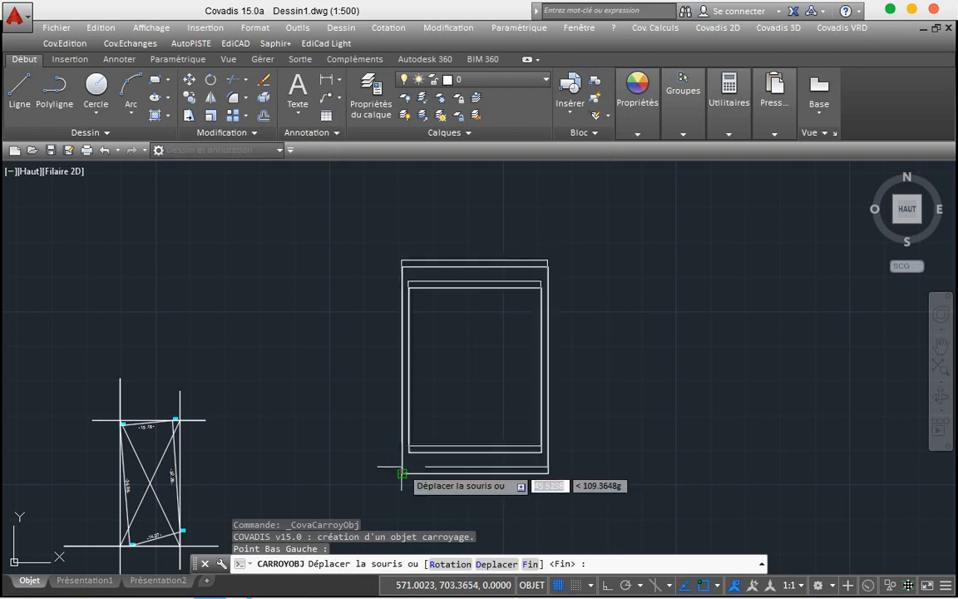
{"action": "right_click", "coordinate": [402, 477]}
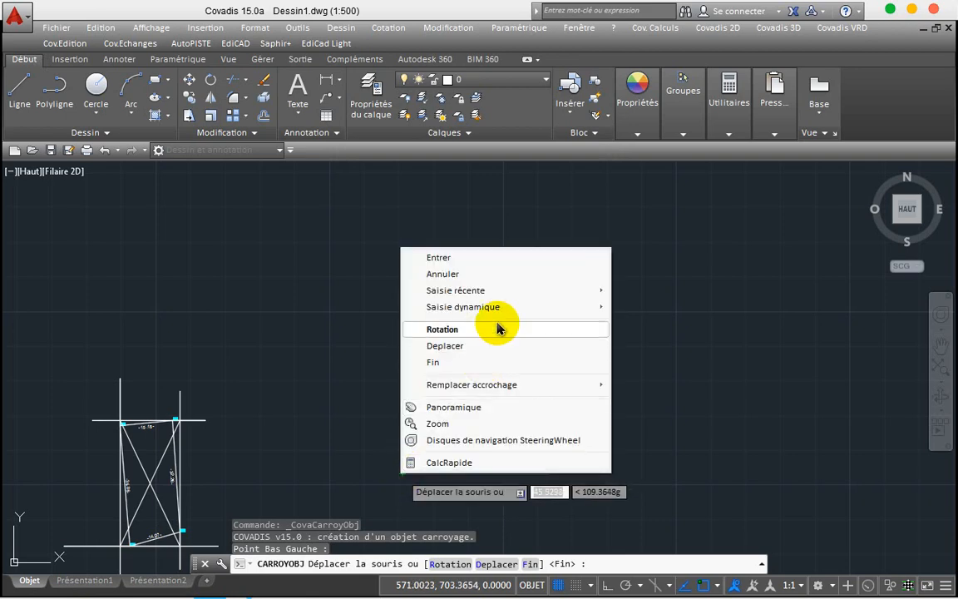
{"action": "left_click", "coordinate": [456, 257]}
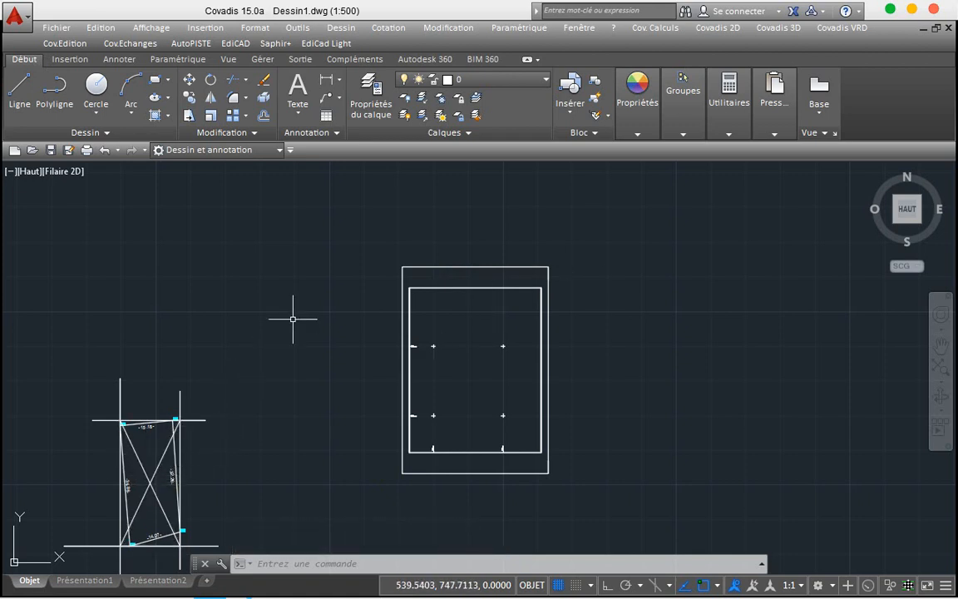
{"action": "scroll", "coordinate": [293, 318], "scroll_direction": "down", "scroll_amount": 2}
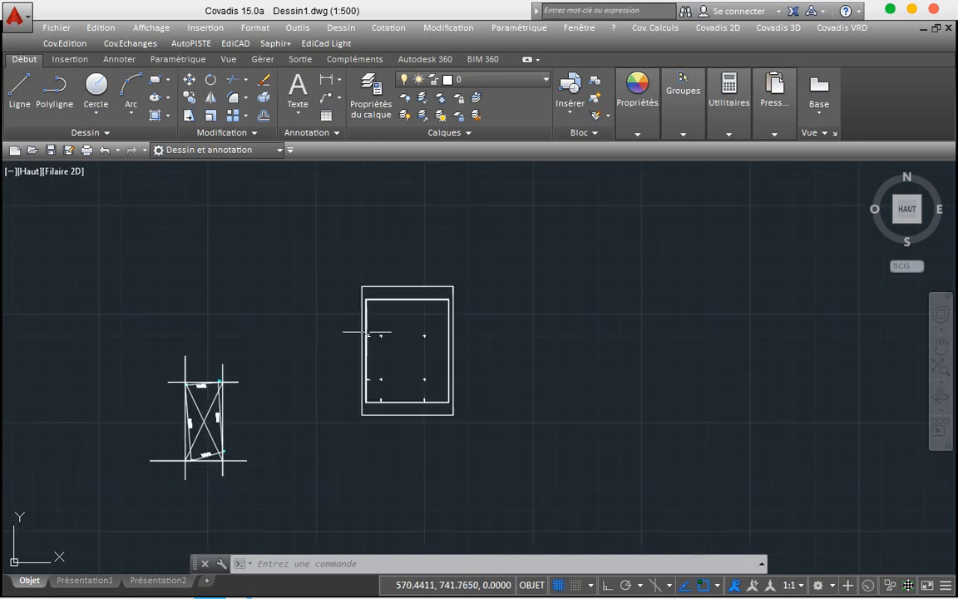
Step: Draw a polyline from the frame's top-left to bottom-right, bottom-left and top-right corners
{"action": "left_click", "coordinate": [65, 104]}
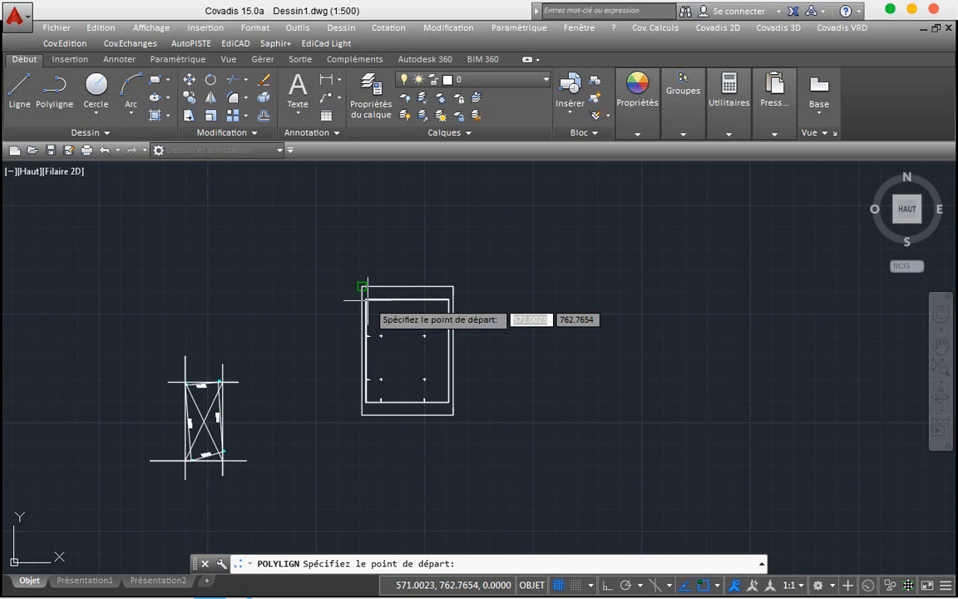
{"action": "scroll", "coordinate": [367, 298], "scroll_direction": "up", "scroll_amount": 4}
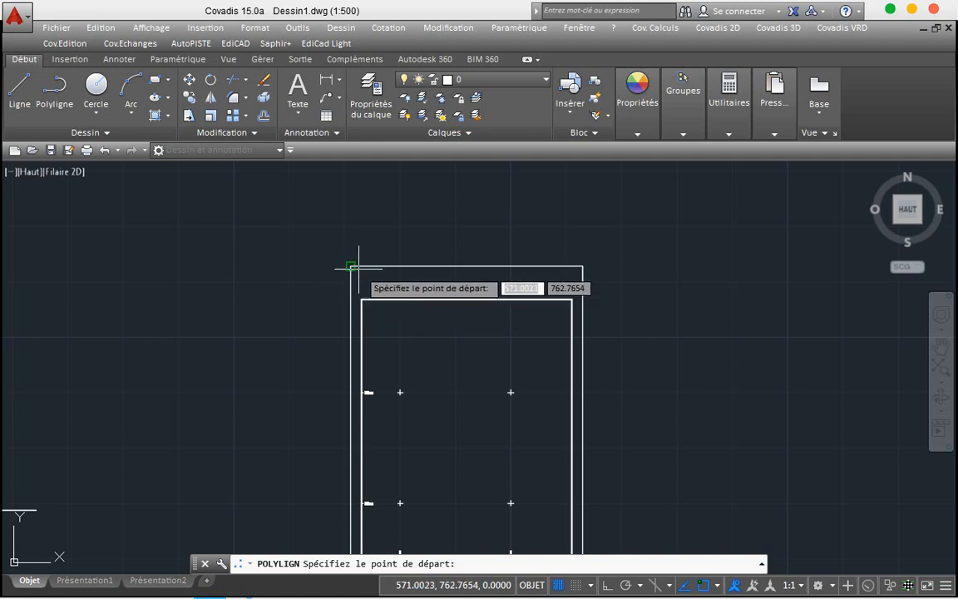
{"action": "left_click", "coordinate": [351, 266]}
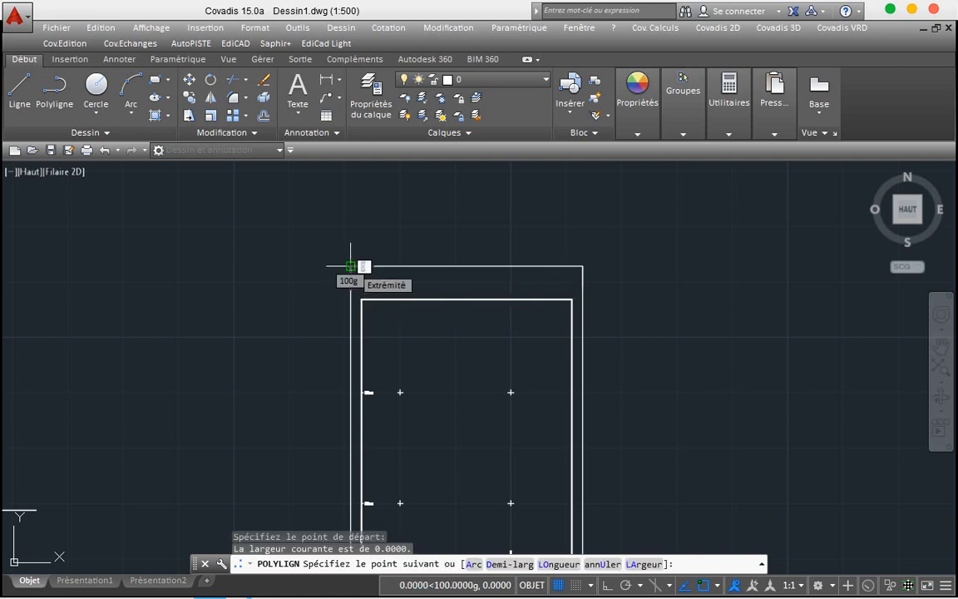
{"action": "scroll", "coordinate": [351, 266], "scroll_direction": "down", "scroll_amount": 4}
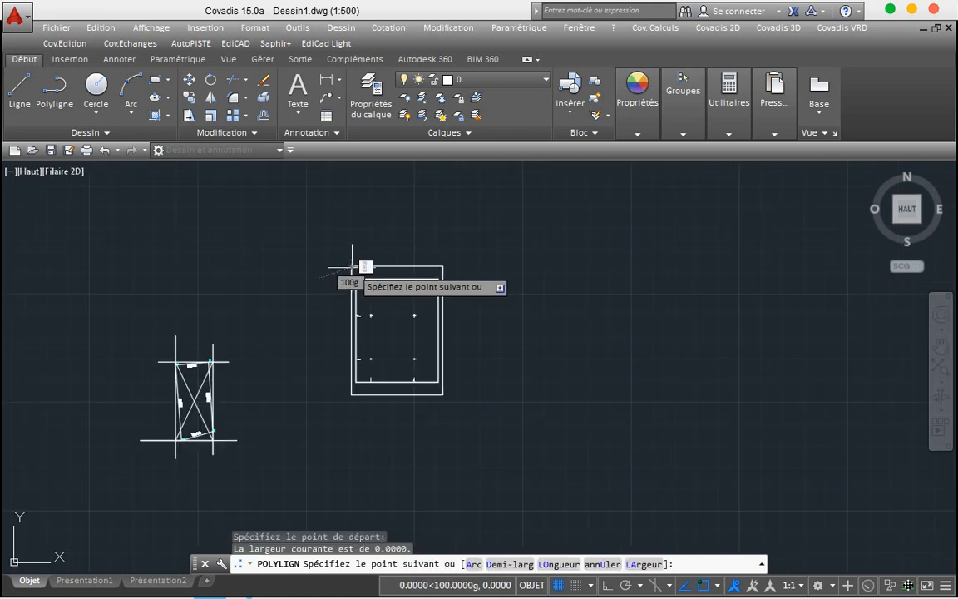
{"action": "left_click", "coordinate": [442, 394]}
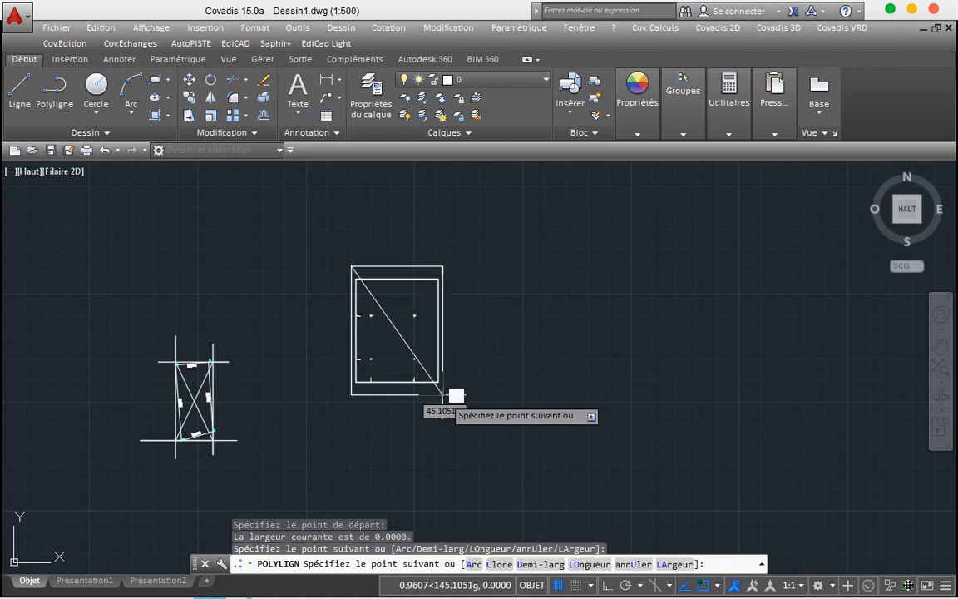
{"action": "left_click", "coordinate": [351, 394]}
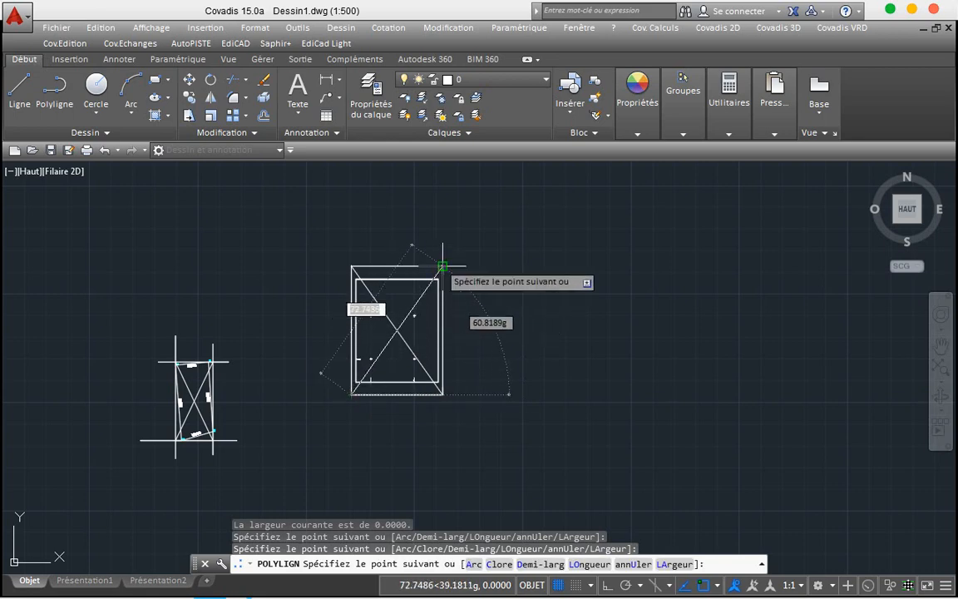
{"action": "left_click", "coordinate": [440, 265]}
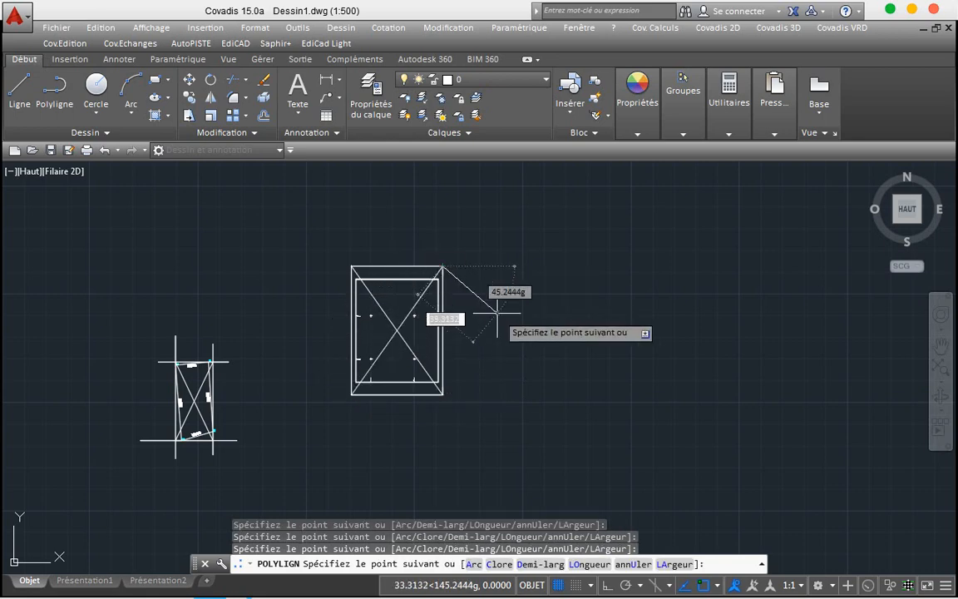
{"action": "key", "text": "Return"}
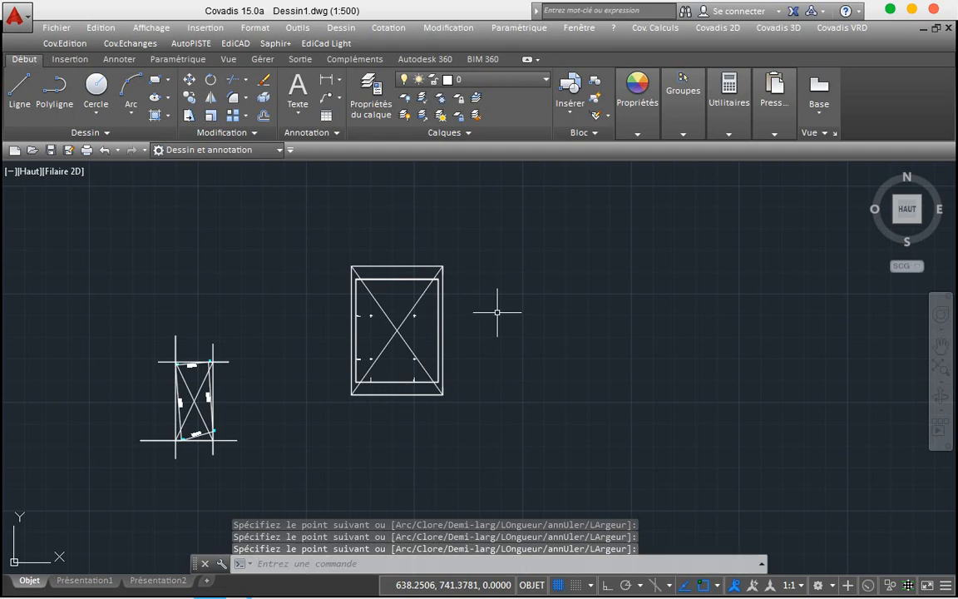
{"action": "left_click", "coordinate": [619, 286]}
Step: Move the coordinate grid frame so its diagonal crossing lands on the parcel's diagonal crossing
{"action": "left_click", "coordinate": [514, 347]}
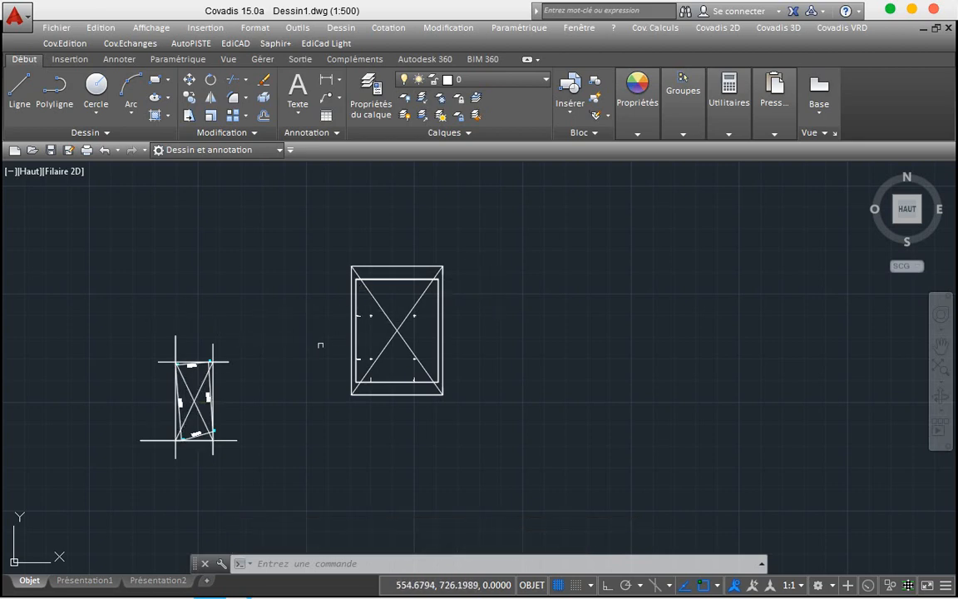
{"action": "left_click", "coordinate": [489, 240]}
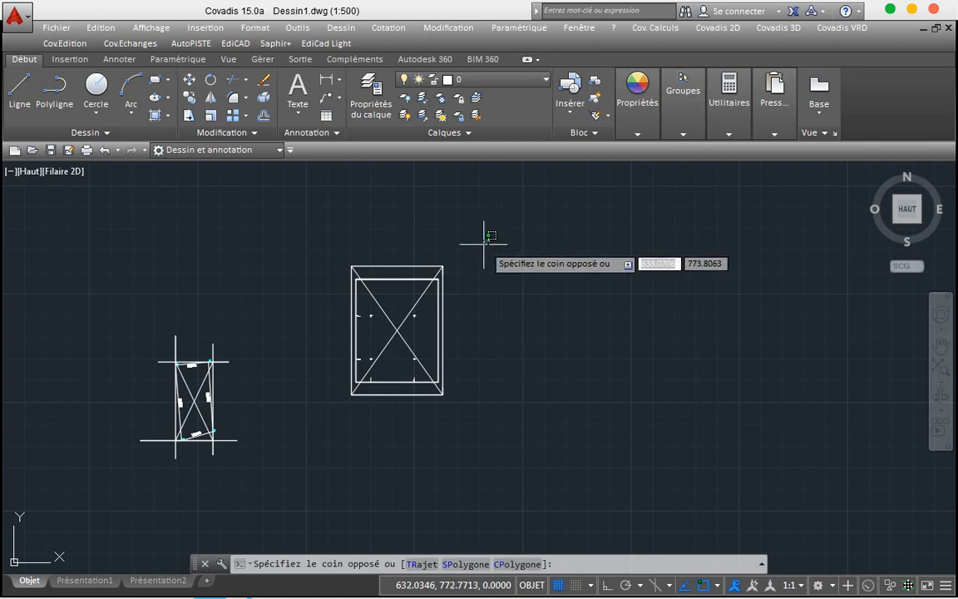
{"action": "left_click", "coordinate": [336, 402]}
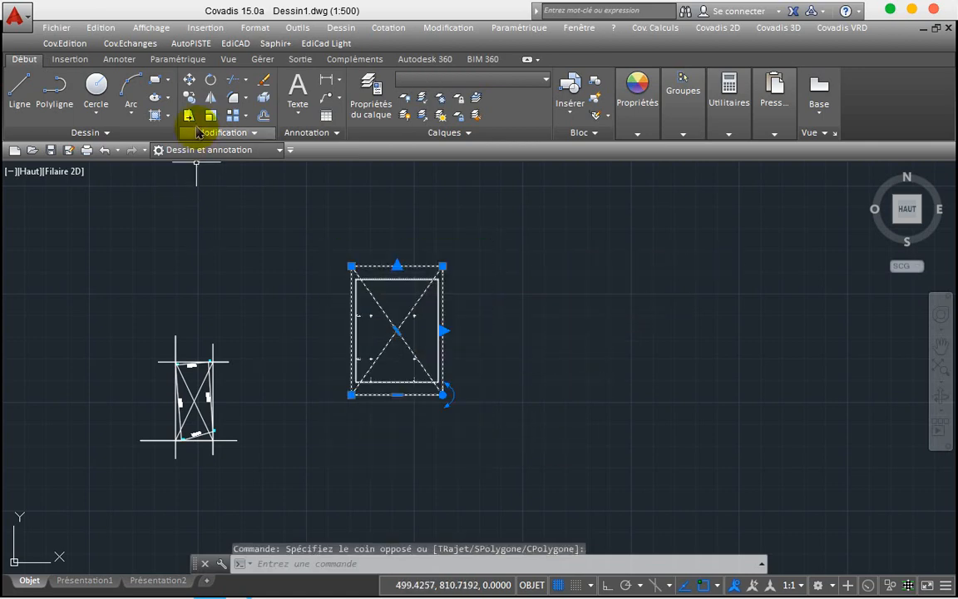
{"action": "left_click", "coordinate": [190, 81]}
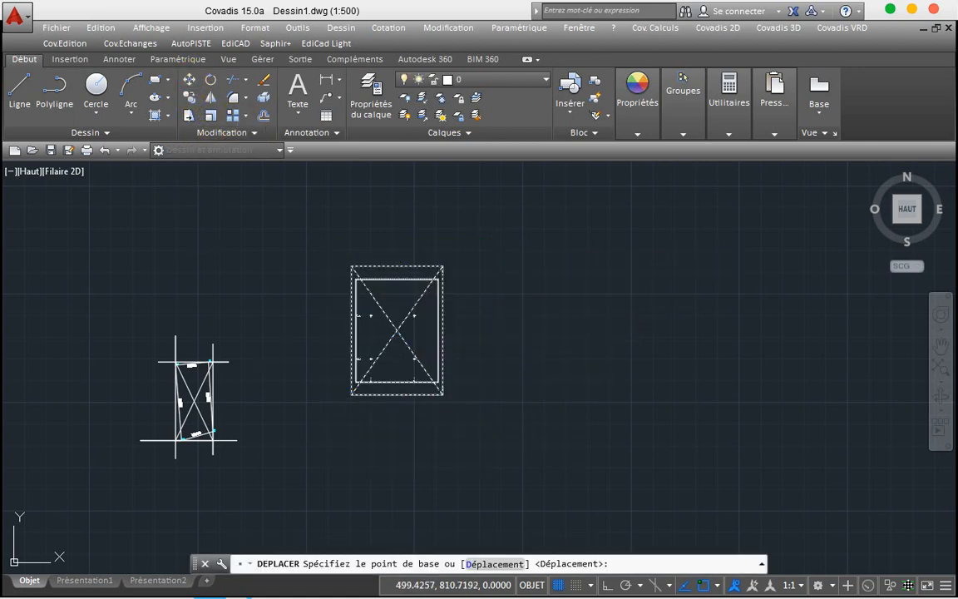
{"action": "left_click", "coordinate": [396, 331]}
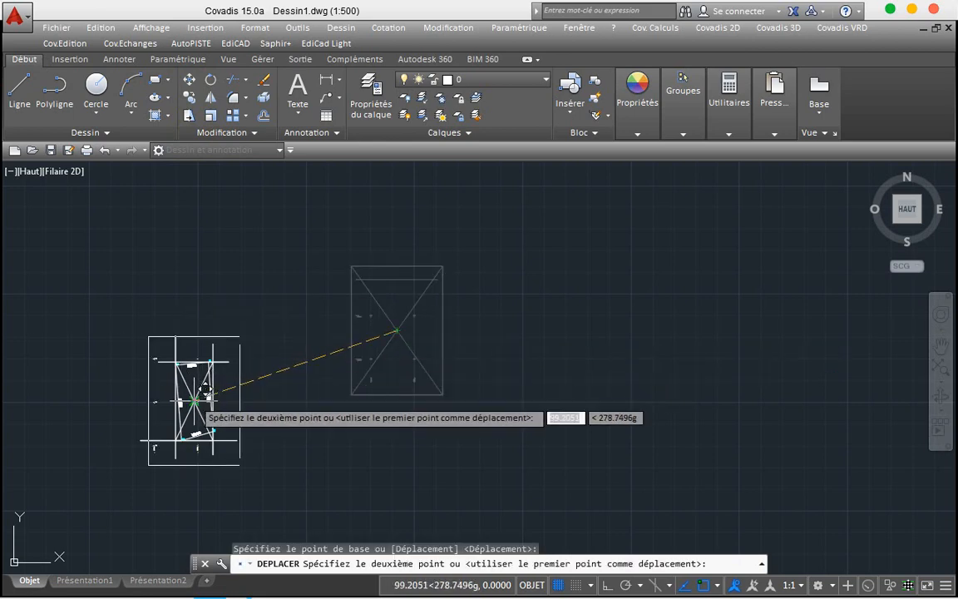
{"action": "scroll", "coordinate": [195, 401], "scroll_direction": "up", "scroll_amount": 5}
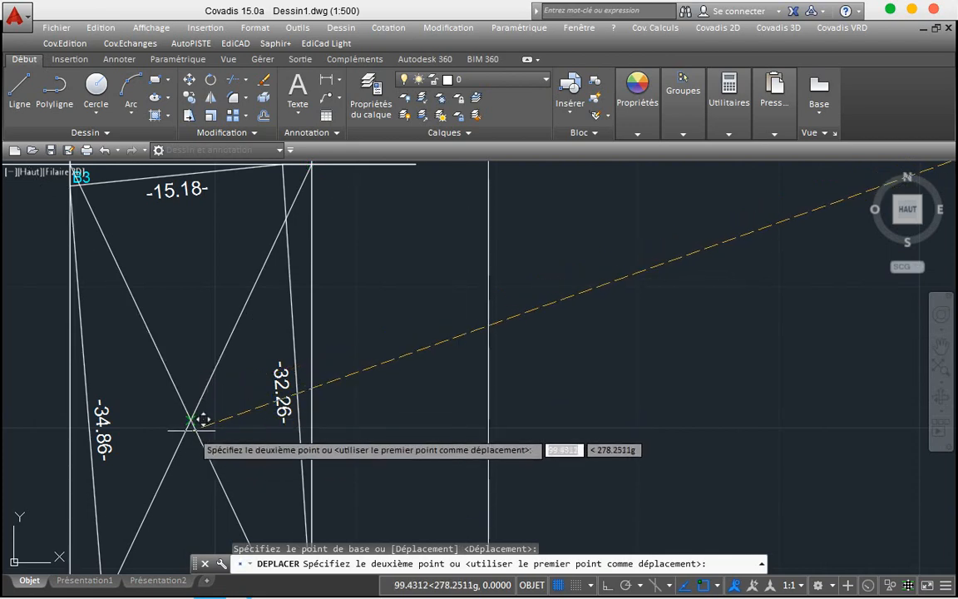
{"action": "left_click", "coordinate": [192, 420]}
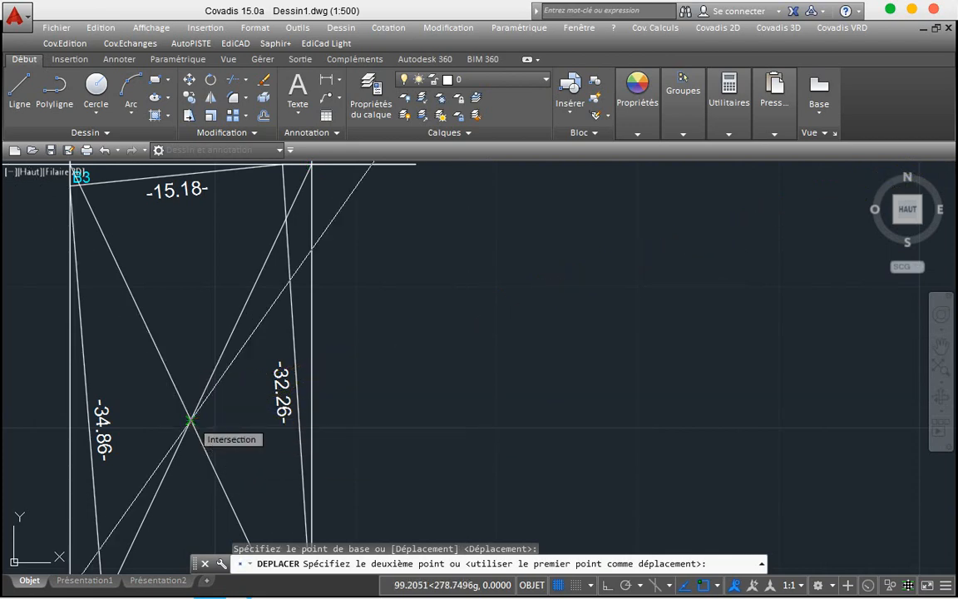
Step: Delete the two diagonal helper lines and the four construction lines around the parcel
{"action": "left_click", "coordinate": [242, 371]}
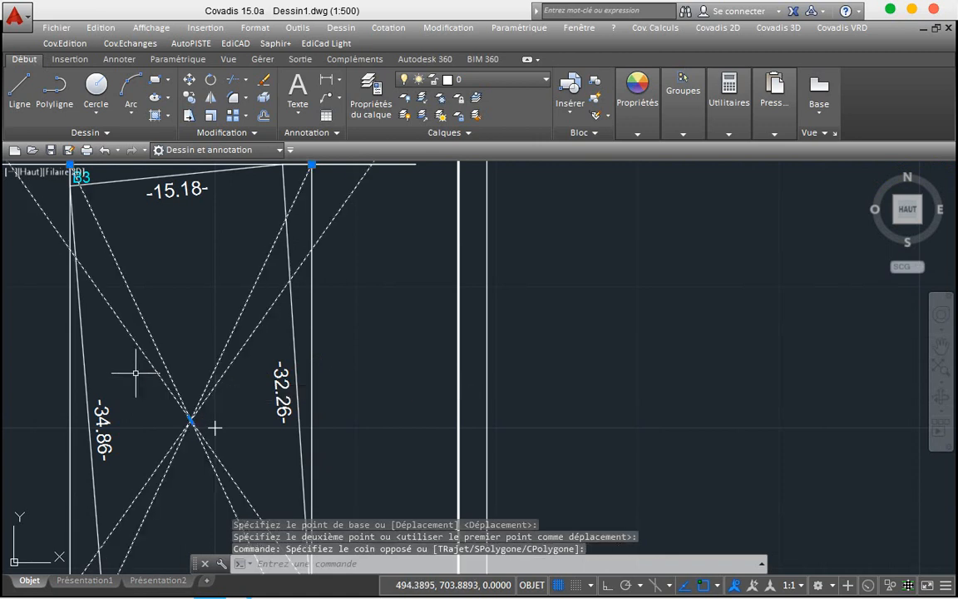
{"action": "key", "text": "Delete"}
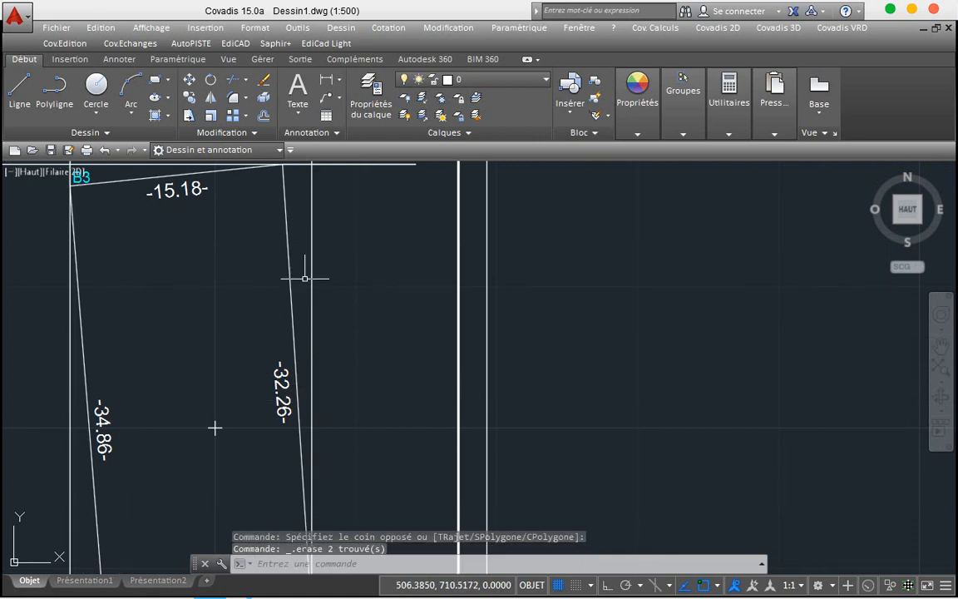
{"action": "left_click", "coordinate": [312, 281]}
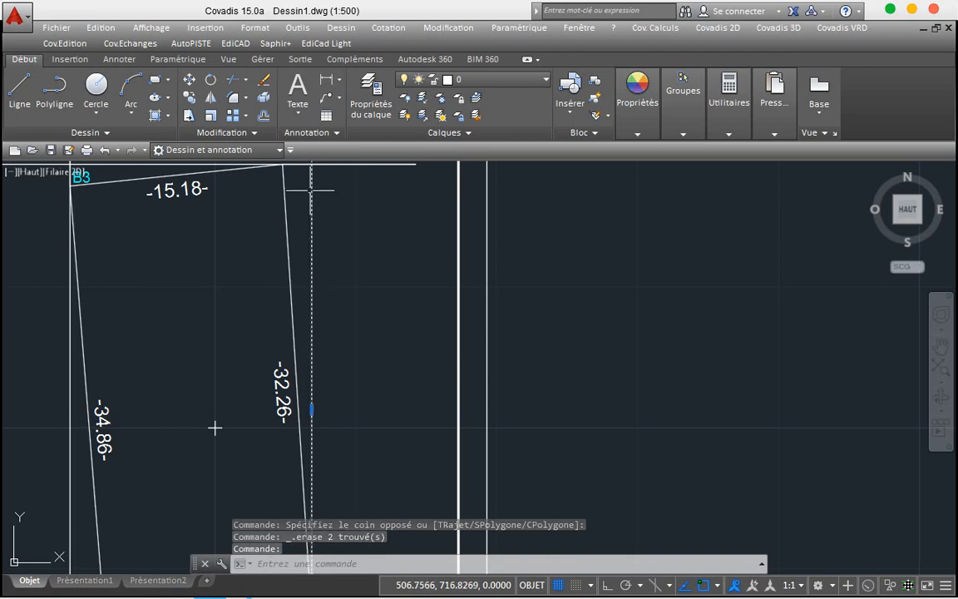
{"action": "left_click", "coordinate": [350, 165]}
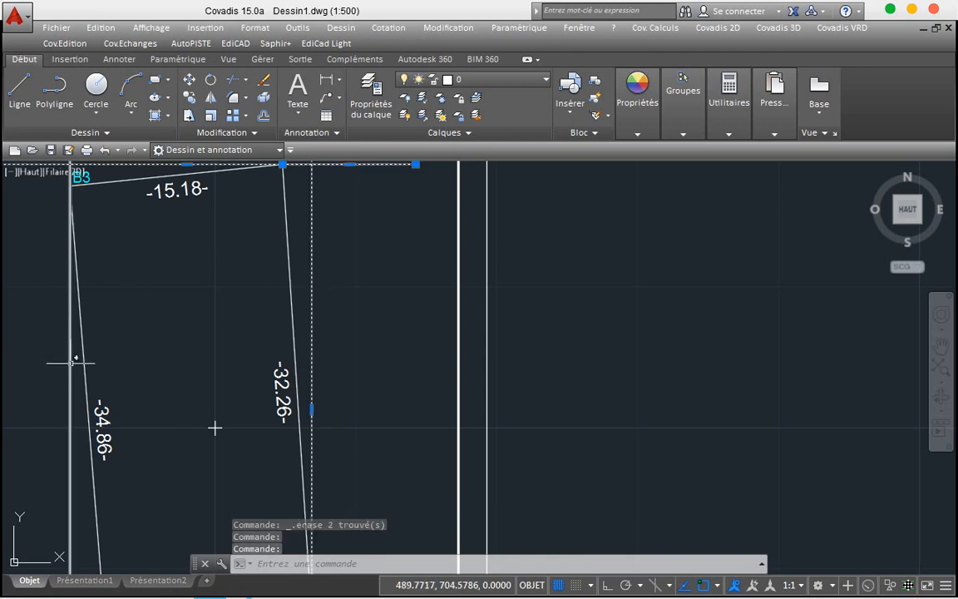
{"action": "left_click", "coordinate": [70, 360]}
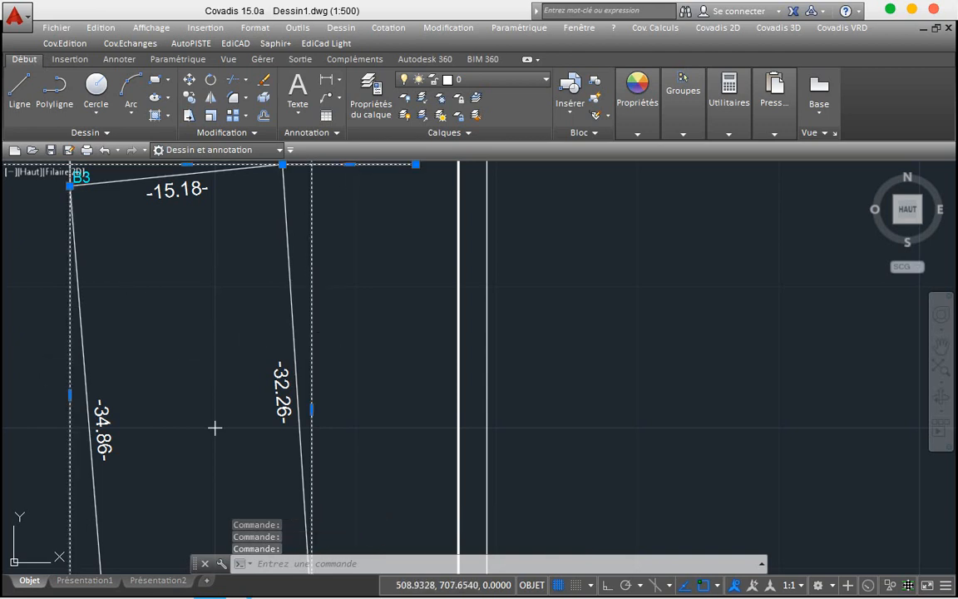
{"action": "key", "text": "Delete"}
{"action": "scroll", "coordinate": [340, 320], "scroll_direction": "down", "scroll_amount": 4}
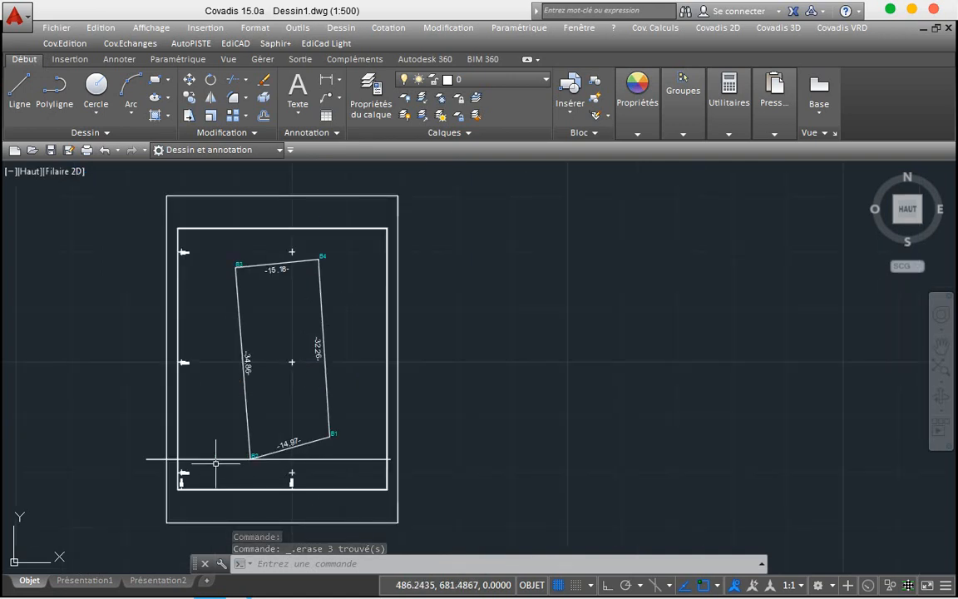
{"action": "left_click", "coordinate": [210, 463]}
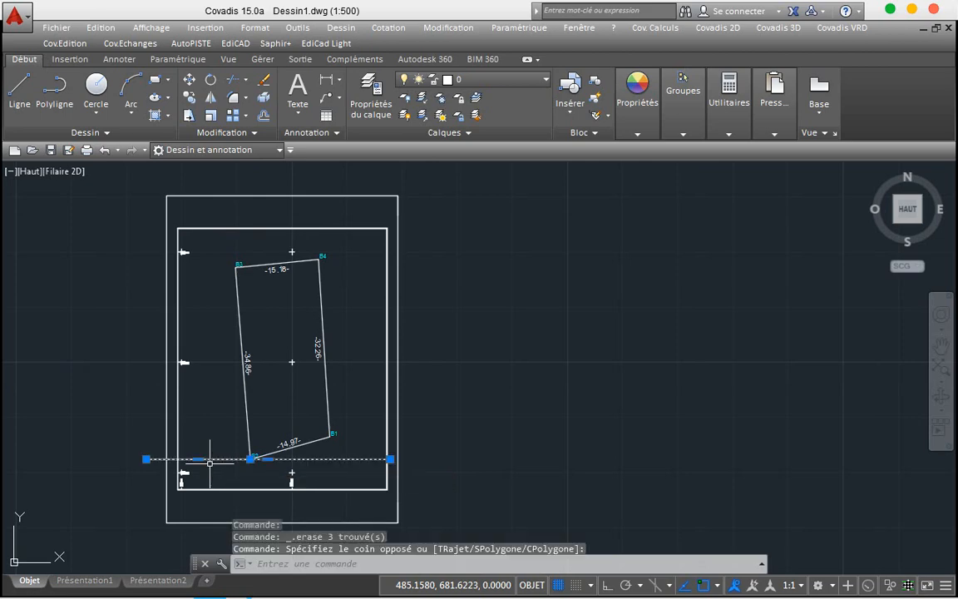
{"action": "key", "text": "Delete"}
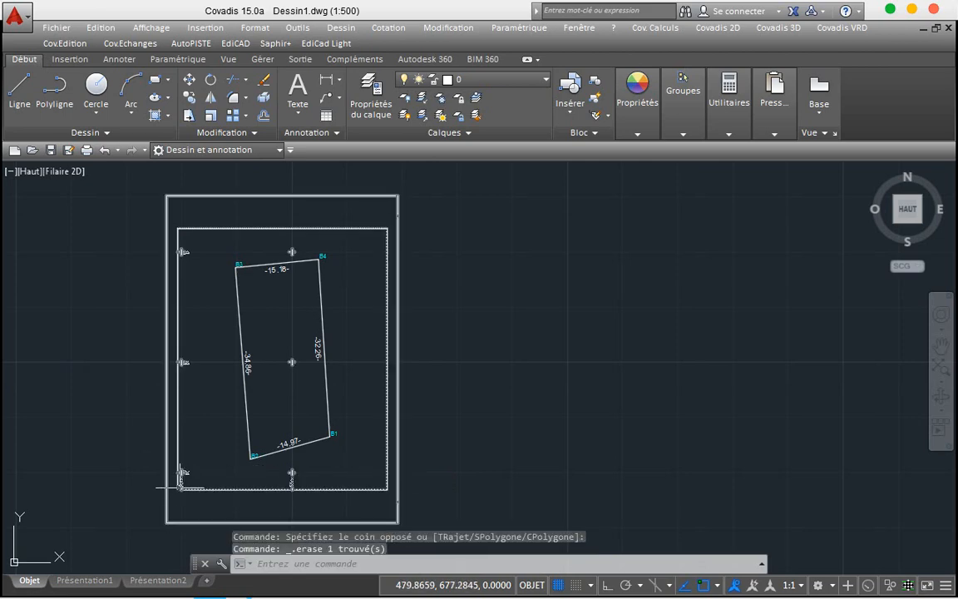
Step: Clear the E= and N= label prefixes in the Carroy.cry grid configuration and save it
{"action": "scroll", "coordinate": [180, 482], "scroll_direction": "up", "scroll_amount": 6}
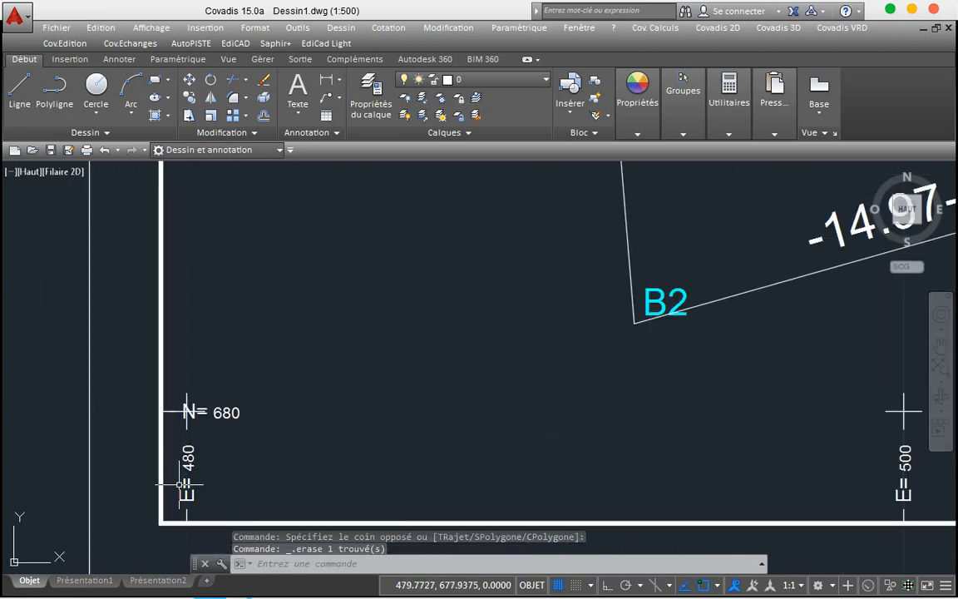
{"action": "scroll", "coordinate": [180, 483], "scroll_direction": "down", "scroll_amount": 2}
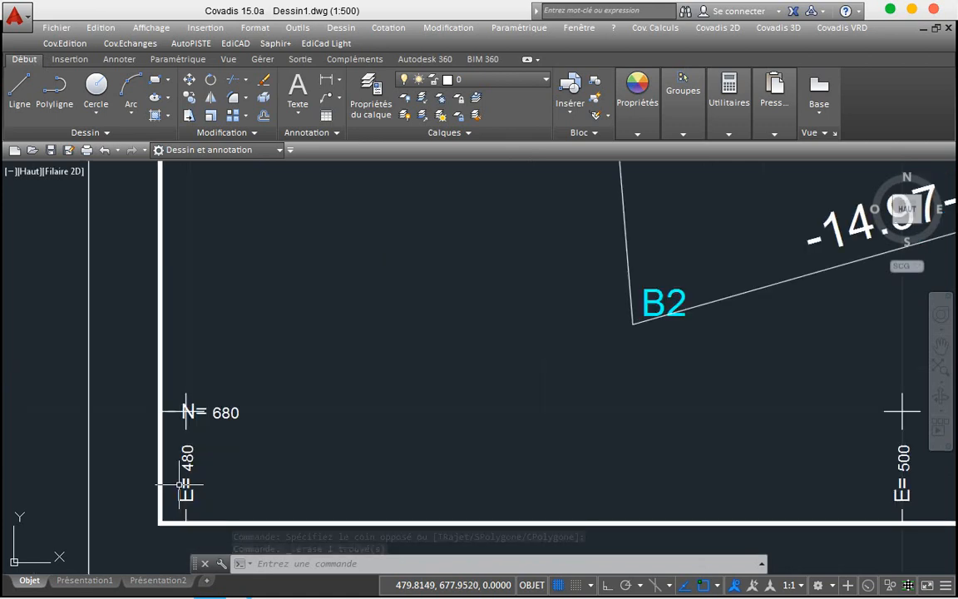
{"action": "scroll", "coordinate": [180, 483], "scroll_direction": "down", "scroll_amount": 2}
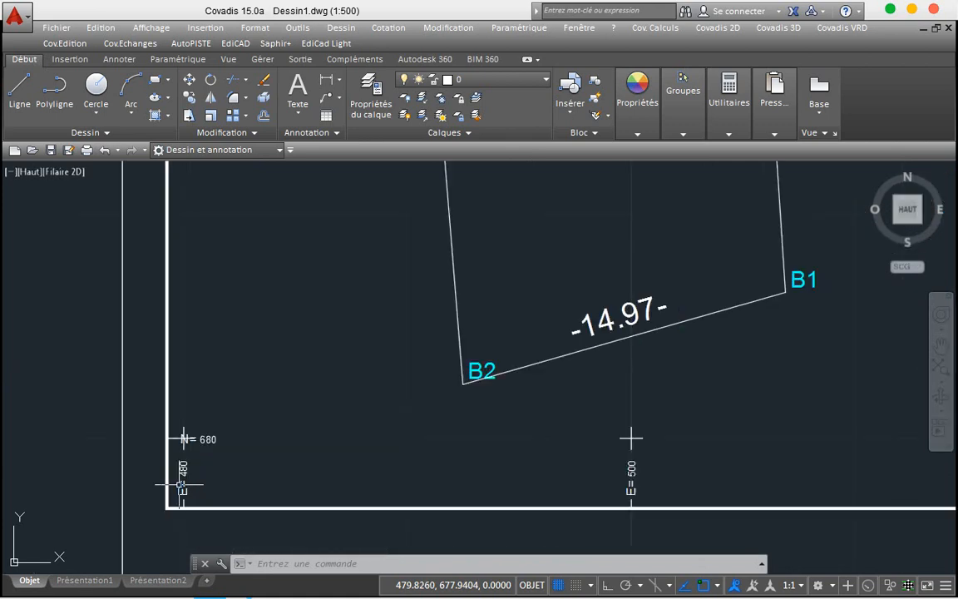
{"action": "scroll", "coordinate": [179, 483], "scroll_direction": "down", "scroll_amount": 2}
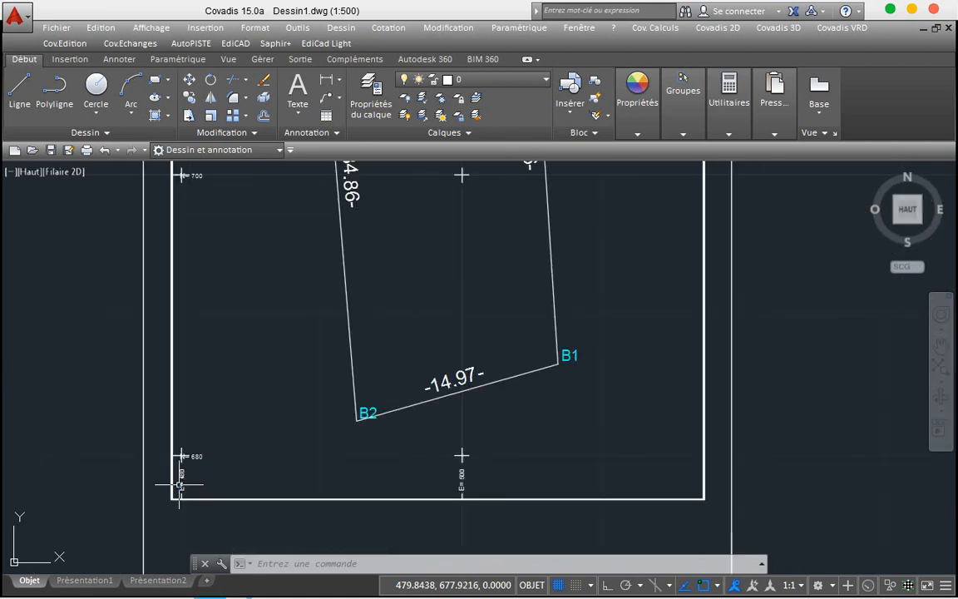
{"action": "double_click", "coordinate": [141, 409]}
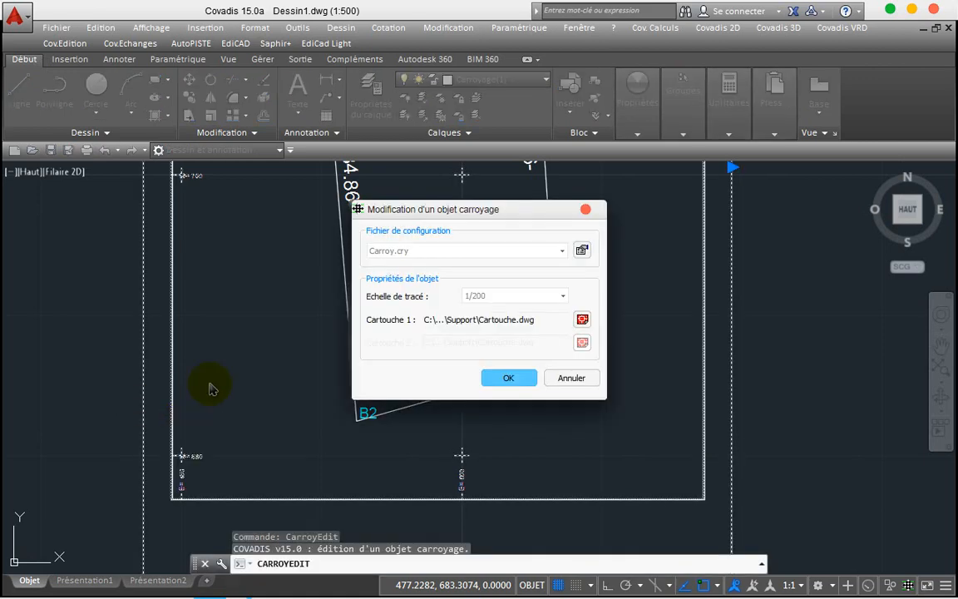
{"action": "left_click", "coordinate": [583, 251]}
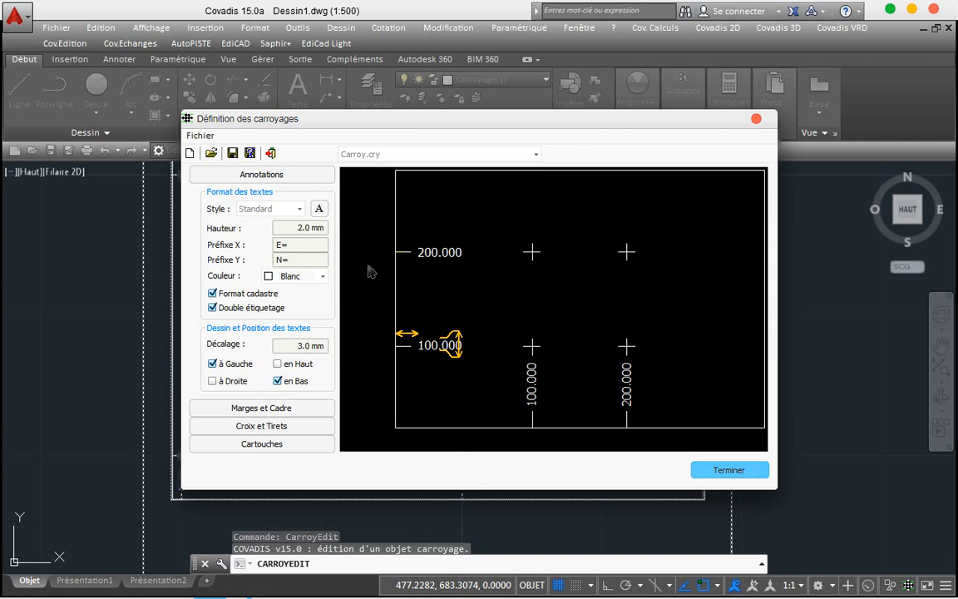
{"action": "left_click", "coordinate": [302, 248]}
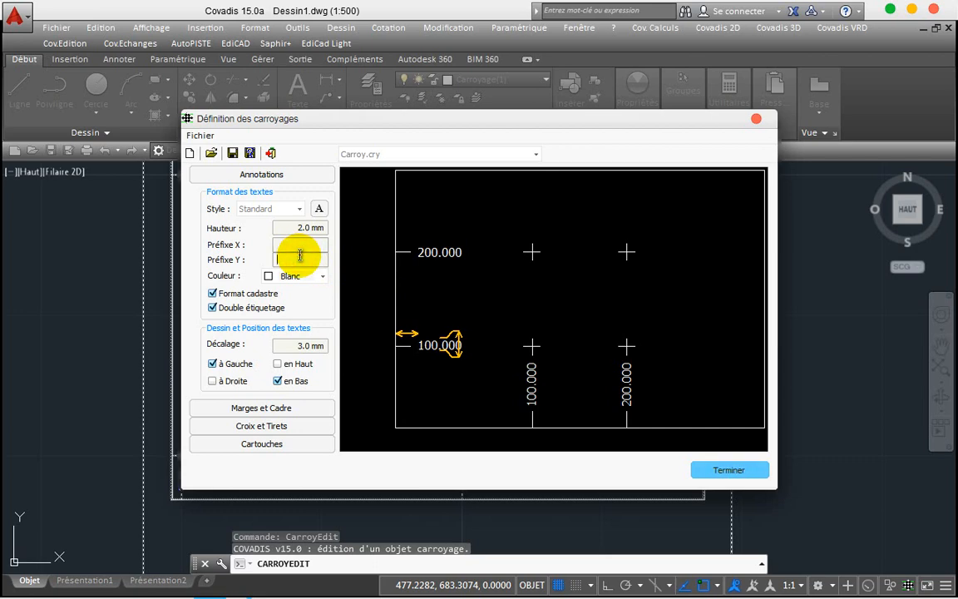
{"action": "left_click", "coordinate": [730, 470]}
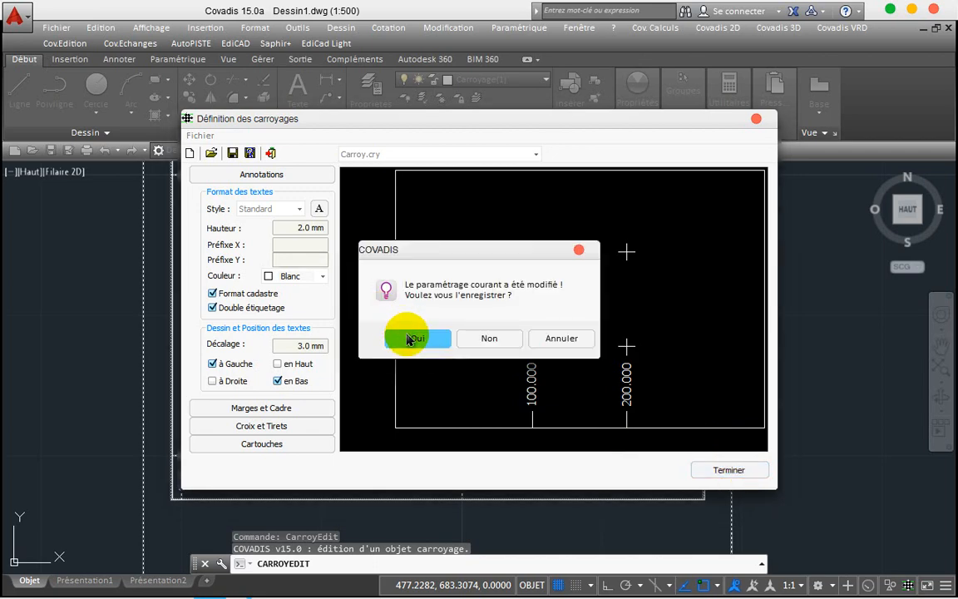
{"action": "left_click", "coordinate": [408, 338]}
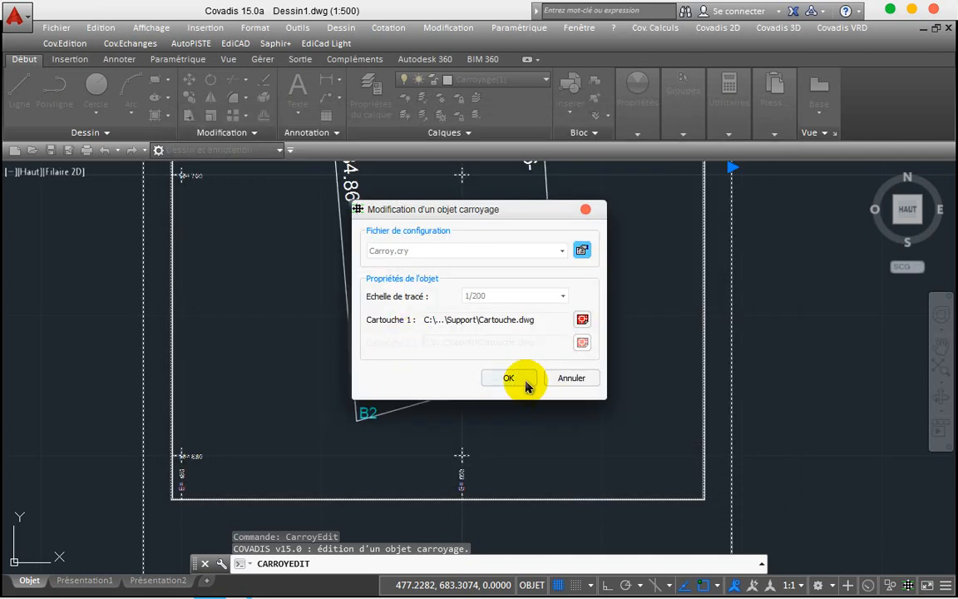
{"action": "left_click", "coordinate": [509, 379]}
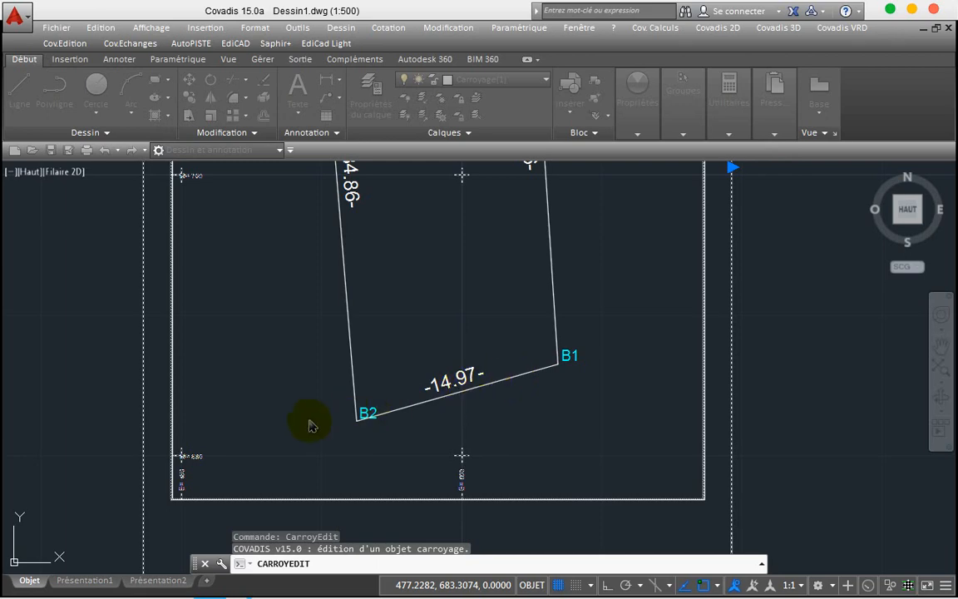
{"action": "key", "text": "Escape"}
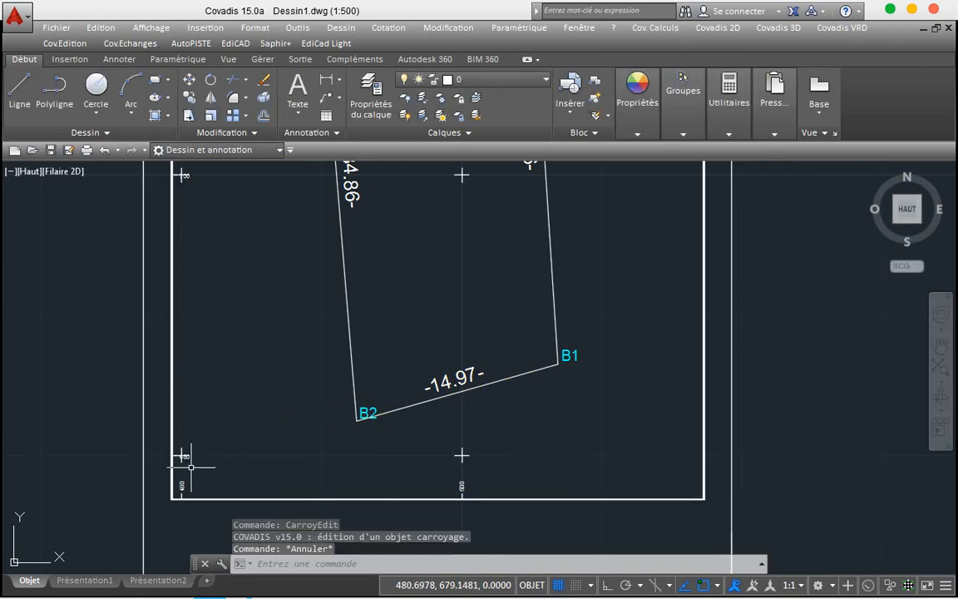
{"action": "scroll", "coordinate": [191, 467], "scroll_direction": "up", "scroll_amount": 8}
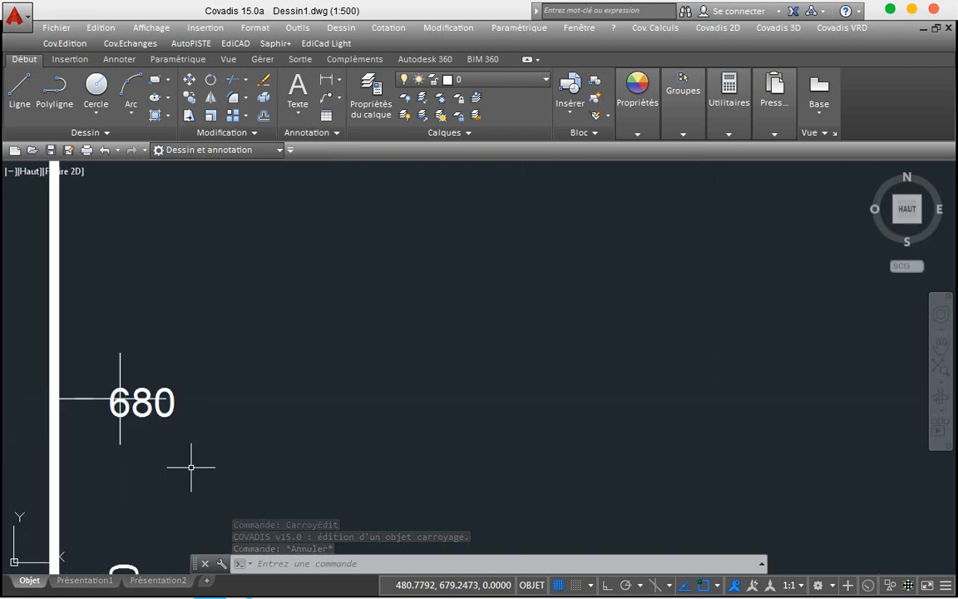
{"action": "scroll", "coordinate": [190, 467], "scroll_direction": "down", "scroll_amount": 7}
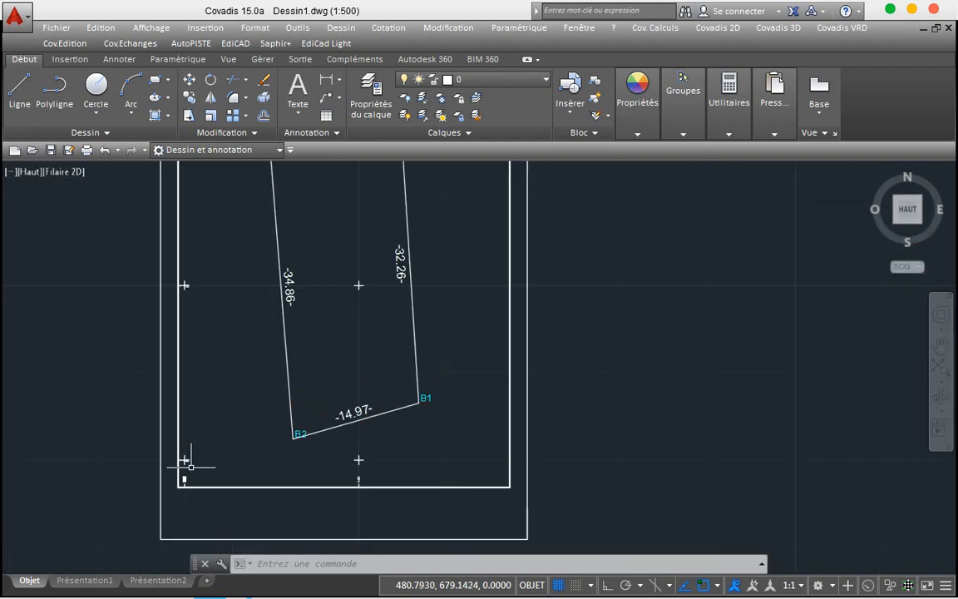
{"action": "scroll", "coordinate": [191, 467], "scroll_direction": "down", "scroll_amount": 2}
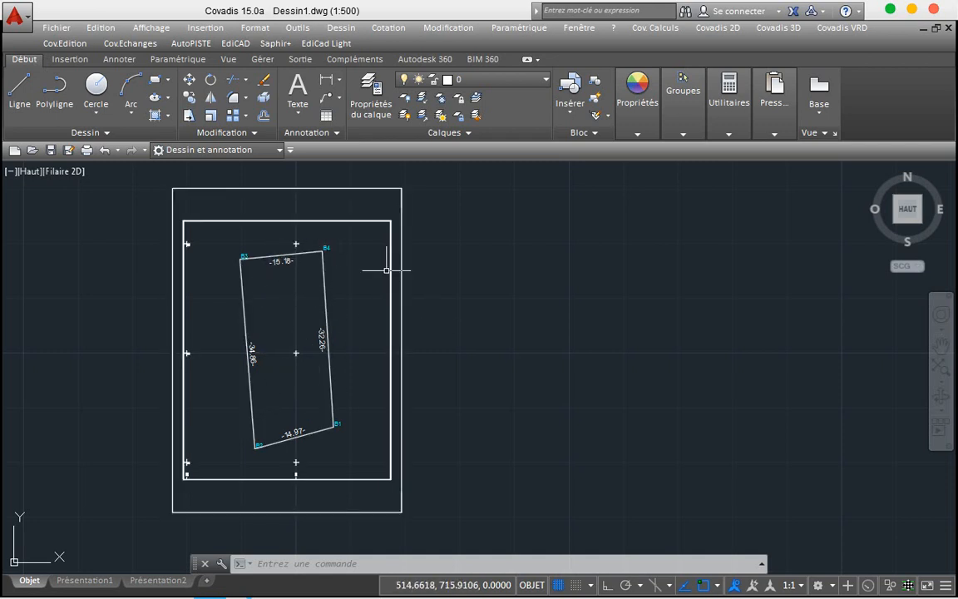
{"action": "left_click", "coordinate": [649, 83]}
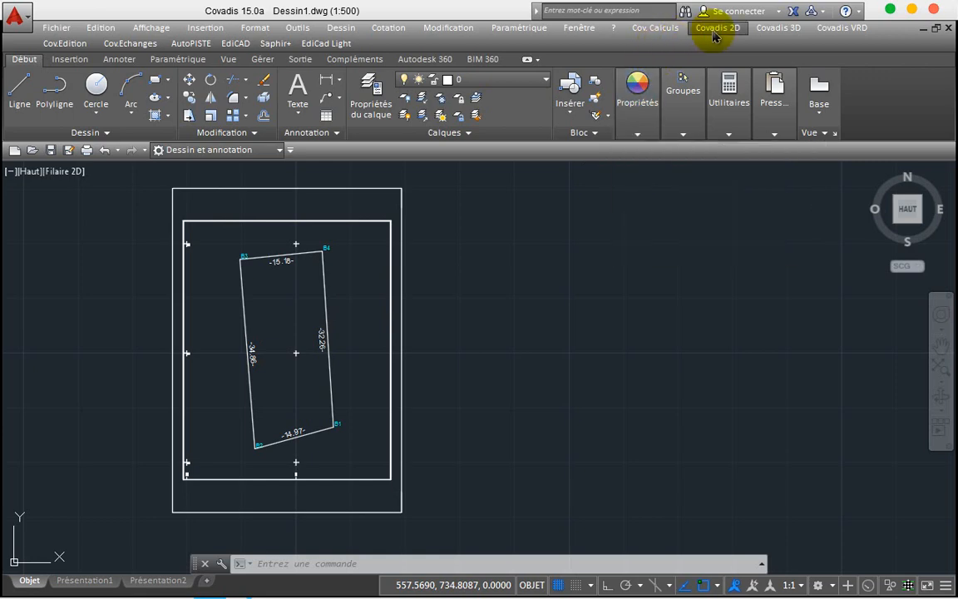
Step: Open Cotation de surface from the Covadis 2D Cotations / Divisions menu
{"action": "left_click", "coordinate": [717, 28]}
{"action": "mouse_move", "coordinate": [732, 170]}
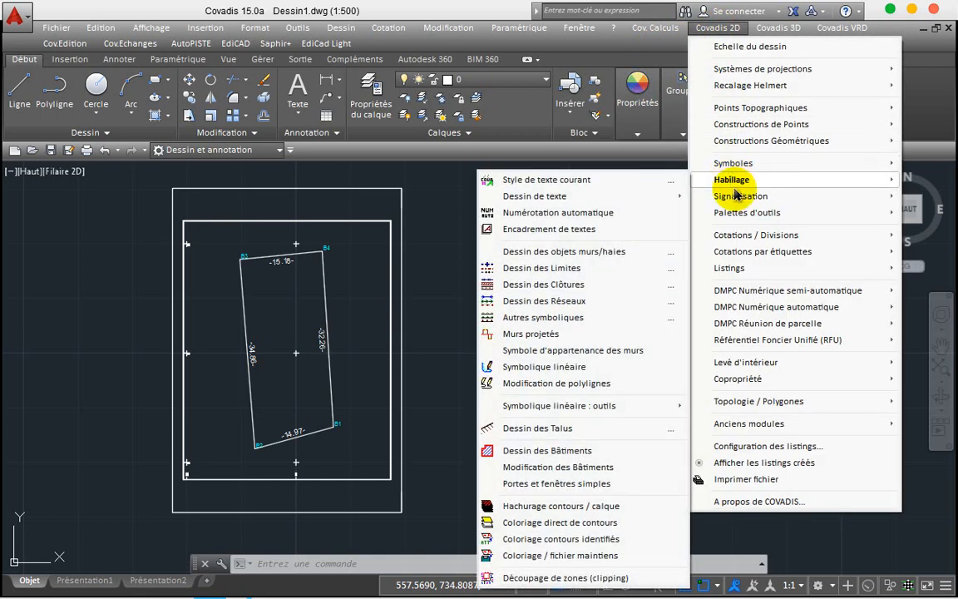
{"action": "mouse_move", "coordinate": [709, 236]}
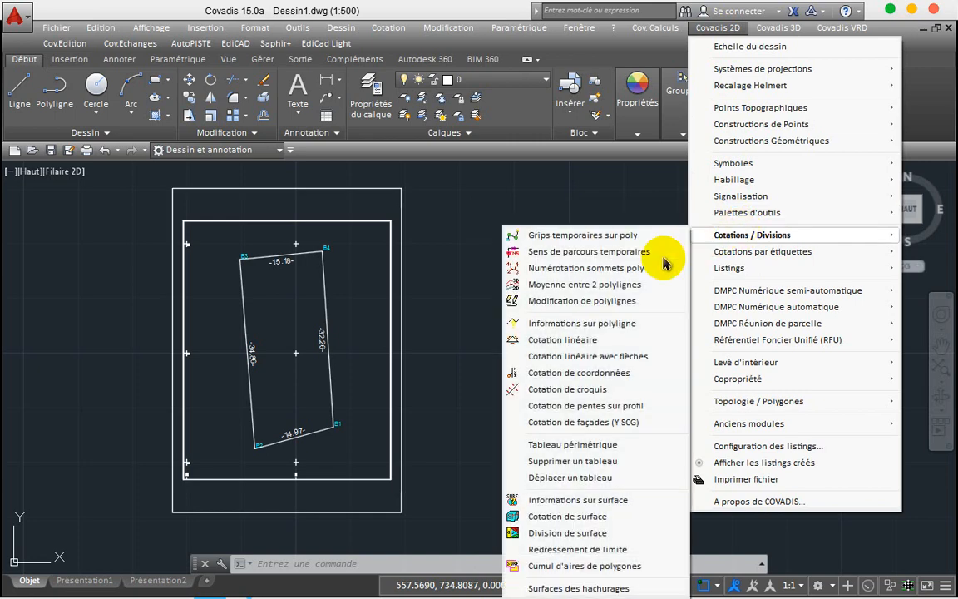
{"action": "left_click", "coordinate": [559, 518]}
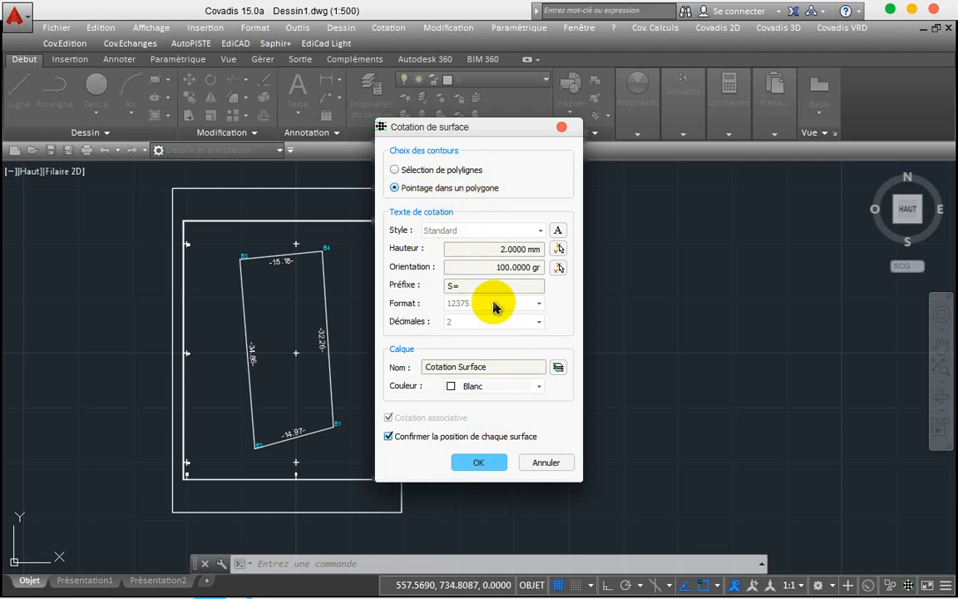
Step: Edit the S= prefix and set the area label to 2 decimals in 12375 m² format
{"action": "left_click", "coordinate": [483, 285]}
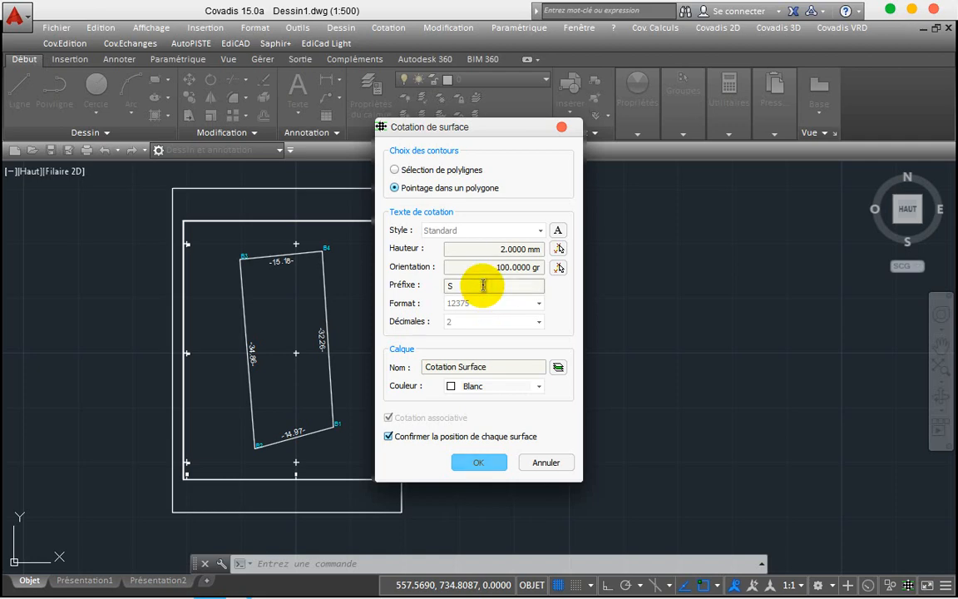
{"action": "type", "text": "/"}
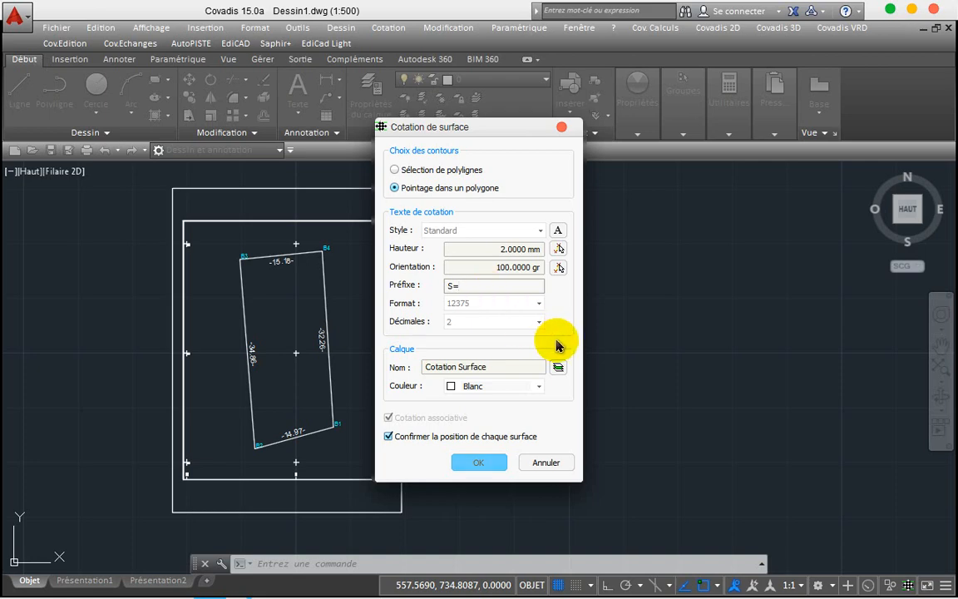
{"action": "left_click", "coordinate": [537, 321]}
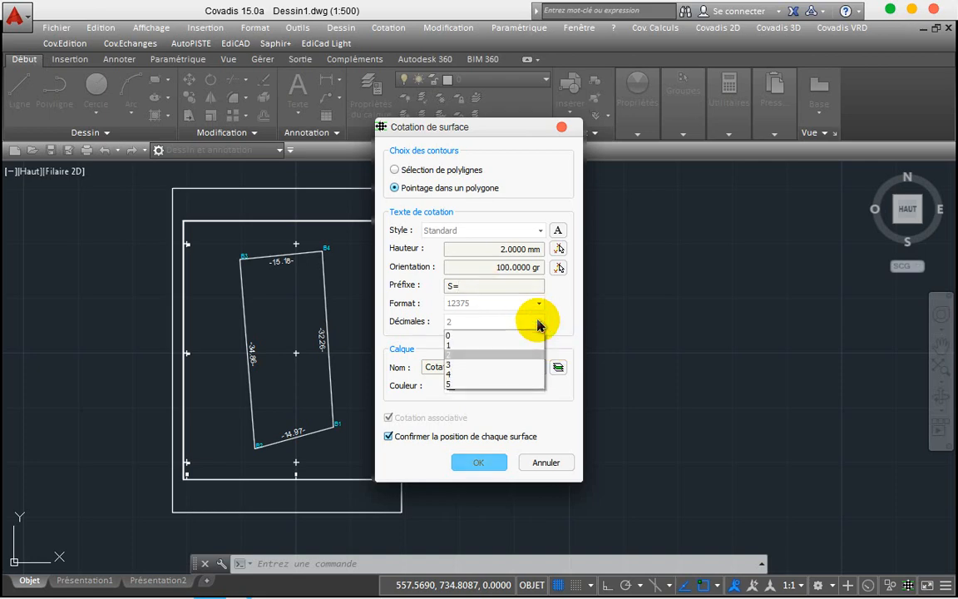
{"action": "left_click", "coordinate": [537, 324]}
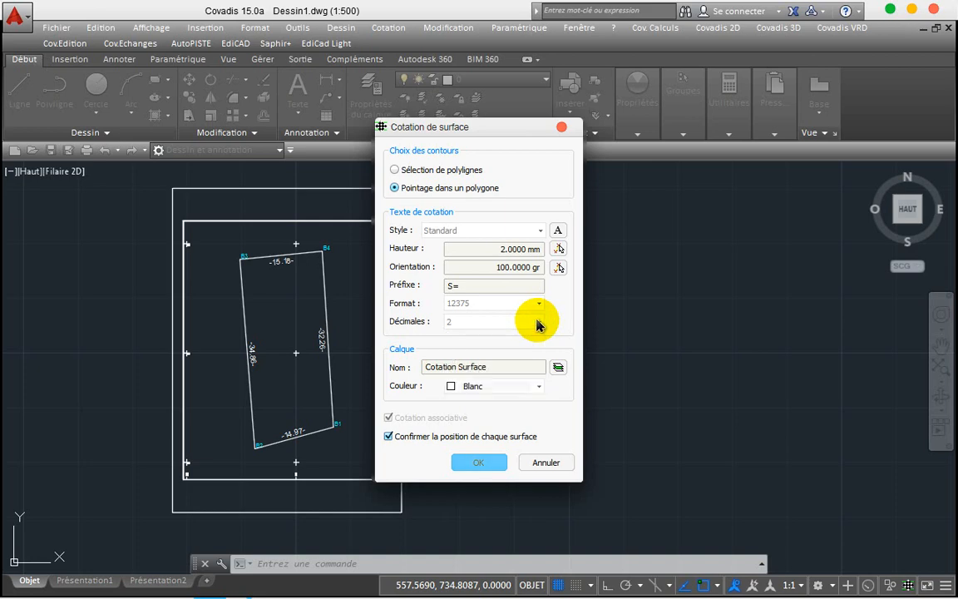
{"action": "left_click", "coordinate": [539, 305]}
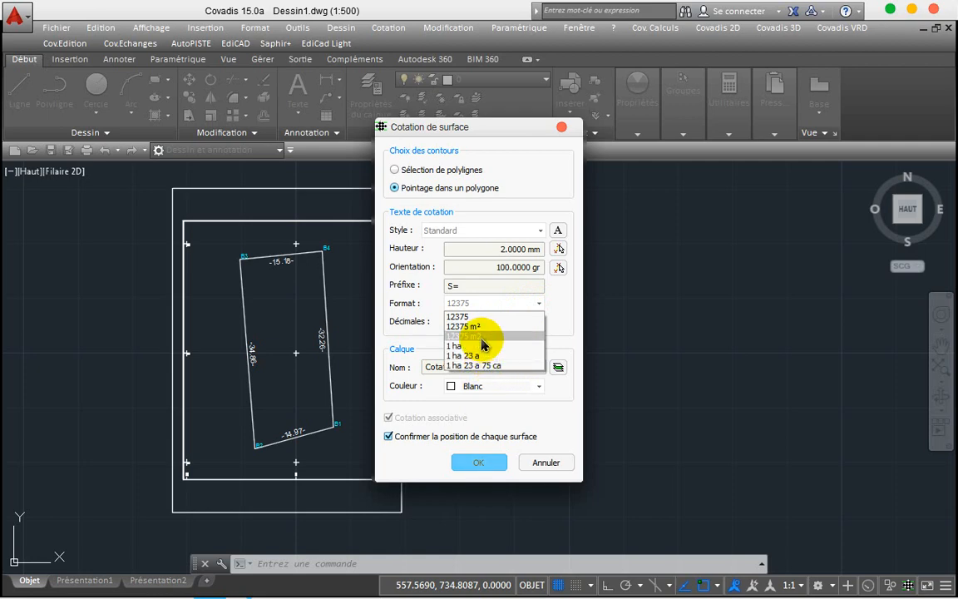
{"action": "left_click", "coordinate": [480, 328]}
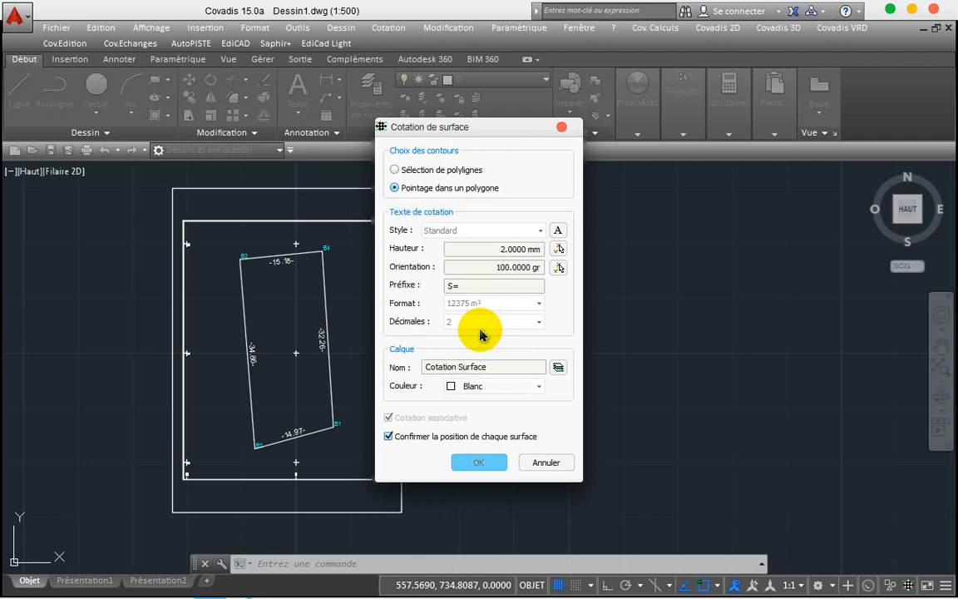
{"action": "left_click", "coordinate": [480, 459]}
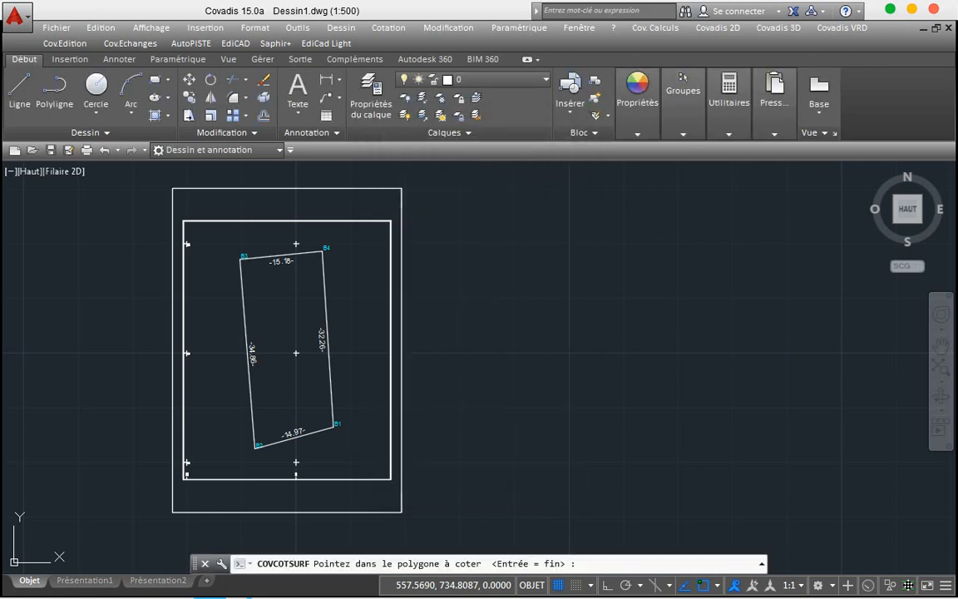
Step: Place the S=500.66 m² label inside parcel B1–B4, then select the parcel outline
{"action": "left_click", "coordinate": [286, 341]}
{"action": "right_click", "coordinate": [286, 341]}
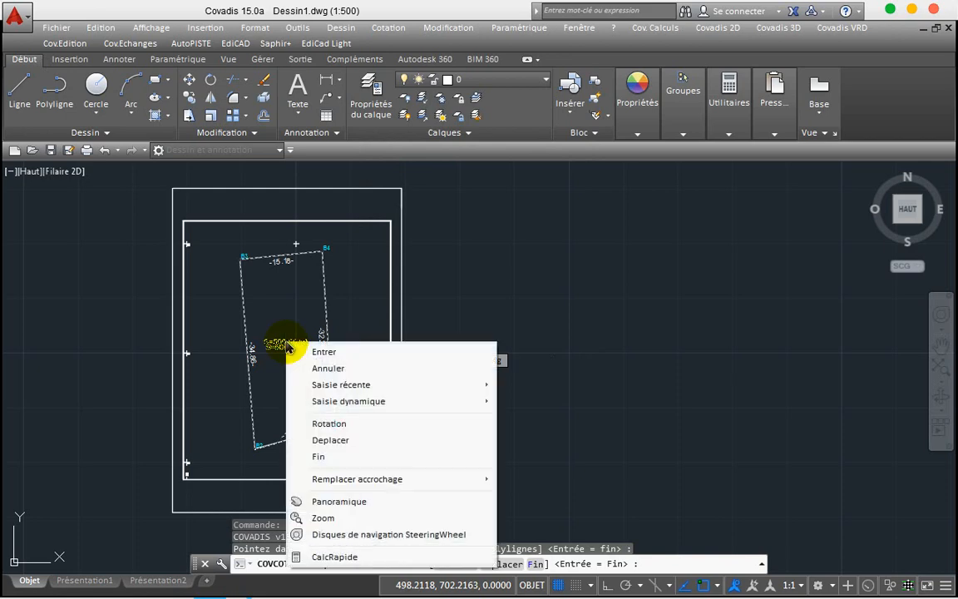
{"action": "left_click", "coordinate": [314, 350]}
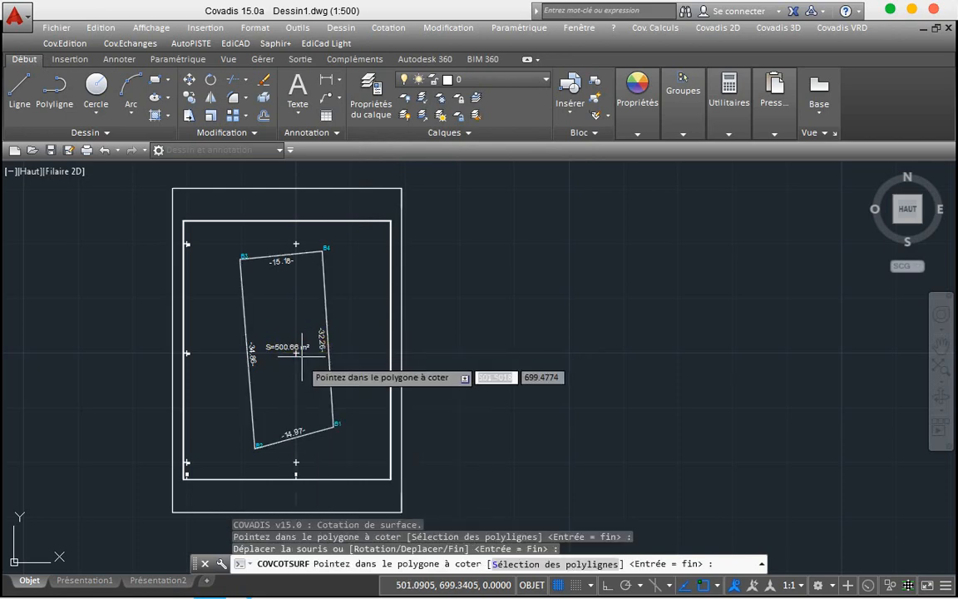
{"action": "key", "text": "Escape"}
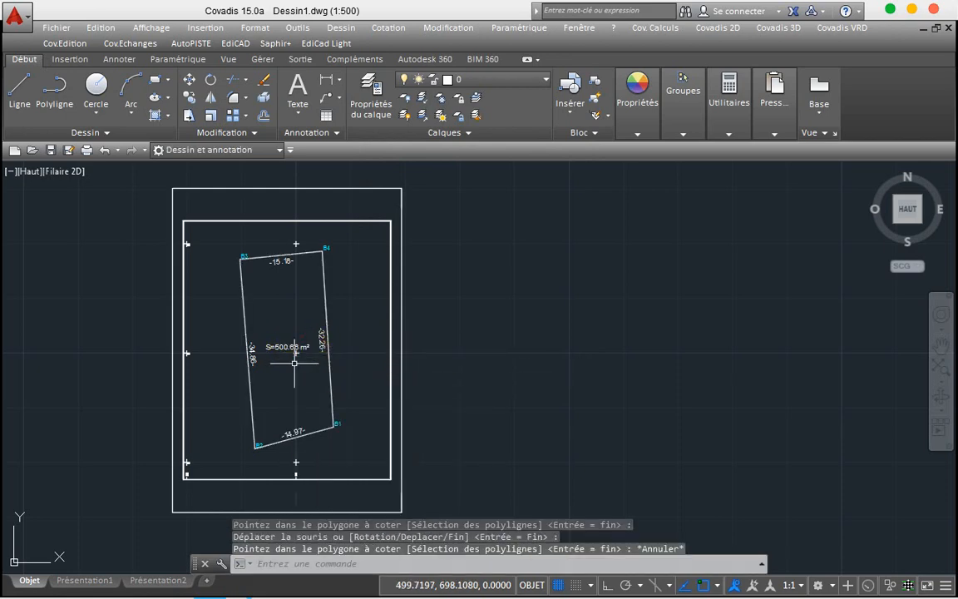
{"action": "scroll", "coordinate": [295, 362], "scroll_direction": "up", "scroll_amount": 4}
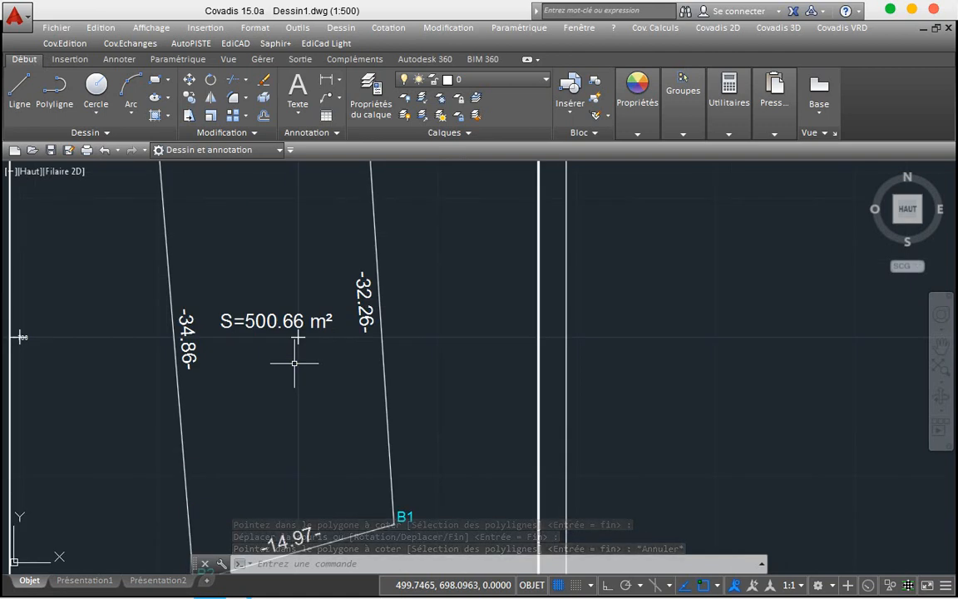
{"action": "scroll", "coordinate": [295, 363], "scroll_direction": "down", "scroll_amount": 2}
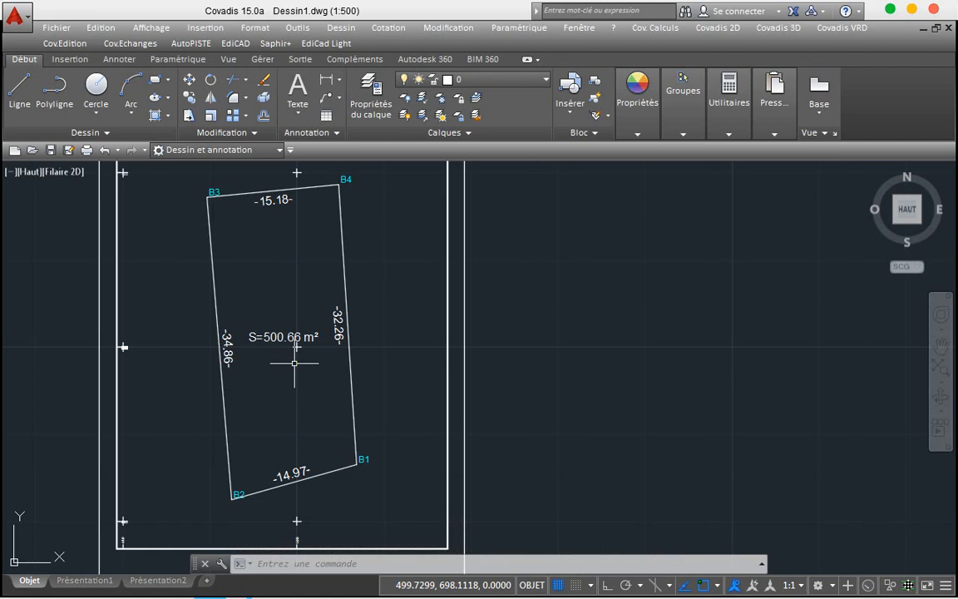
{"action": "left_click", "coordinate": [361, 258]}
{"action": "left_click", "coordinate": [317, 254]}
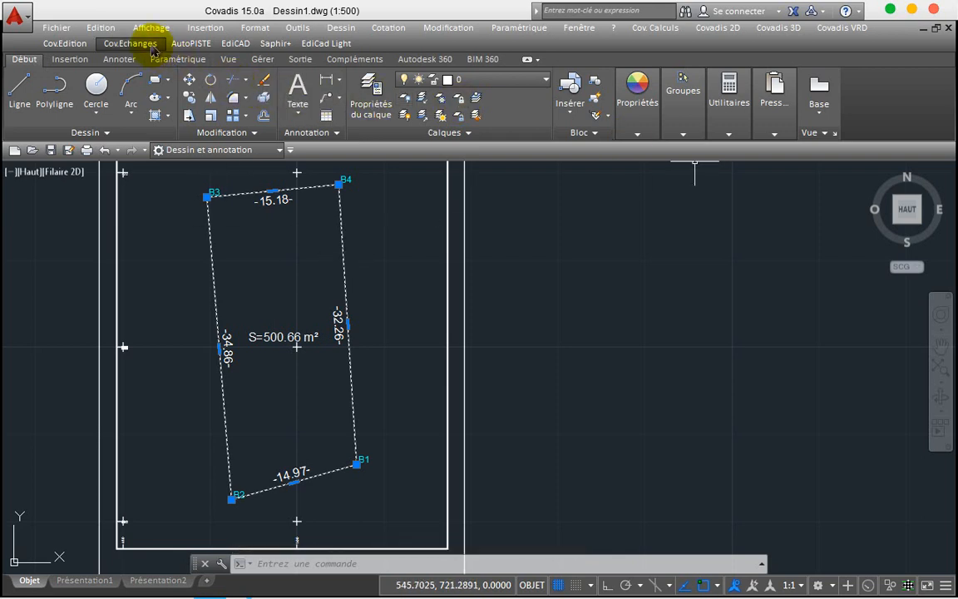
Step: Open Positionnement de blocs via Cov.Edition > Blocs > Positionner
{"action": "left_click", "coordinate": [66, 43]}
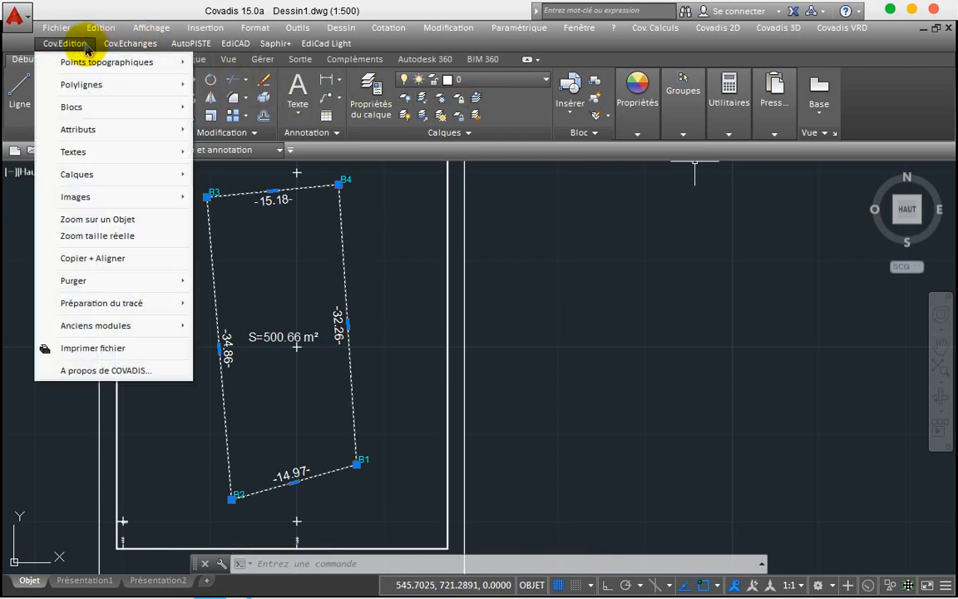
{"action": "left_click", "coordinate": [121, 101]}
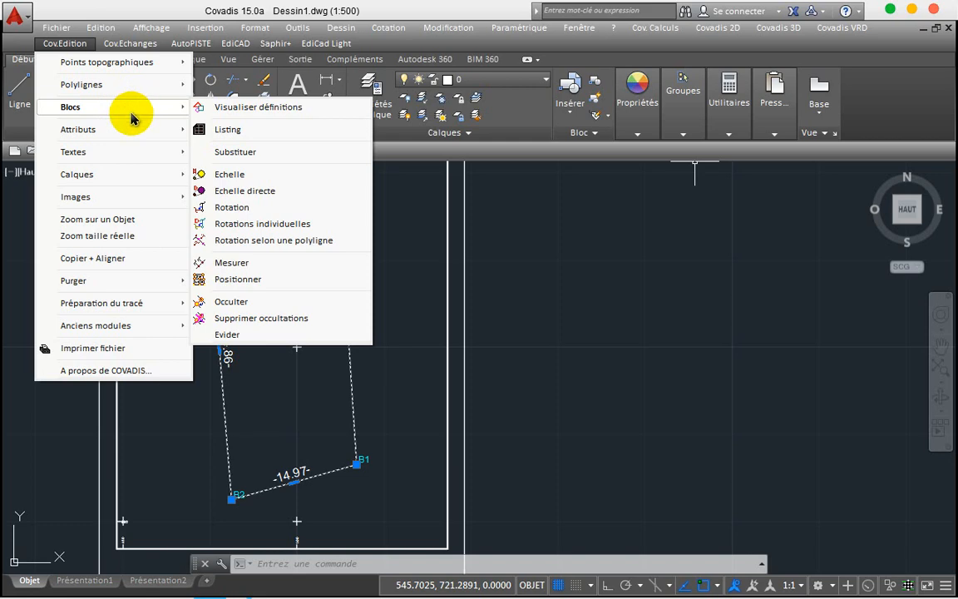
{"action": "left_click", "coordinate": [138, 111]}
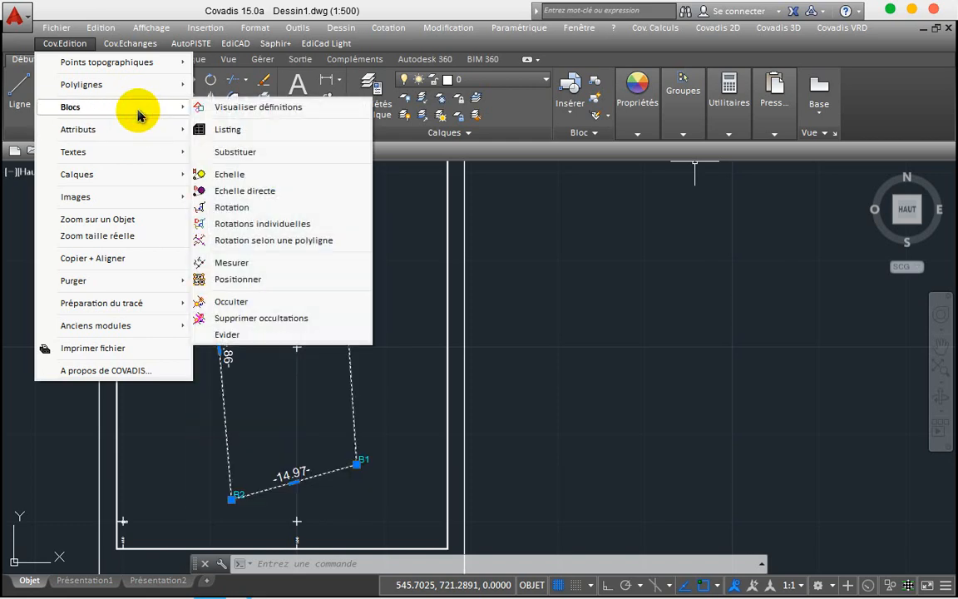
{"action": "mouse_move", "coordinate": [140, 128]}
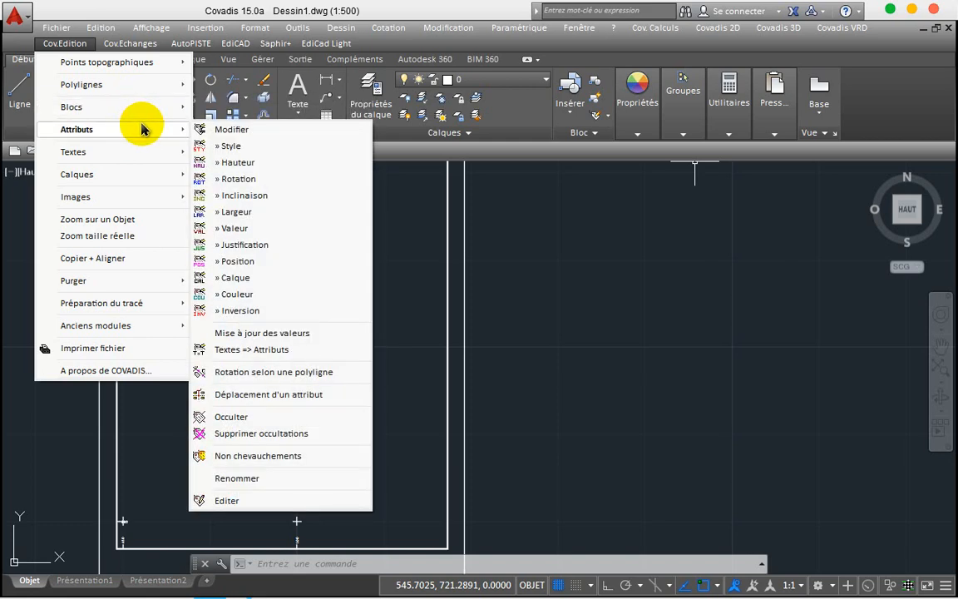
{"action": "mouse_move", "coordinate": [150, 150]}
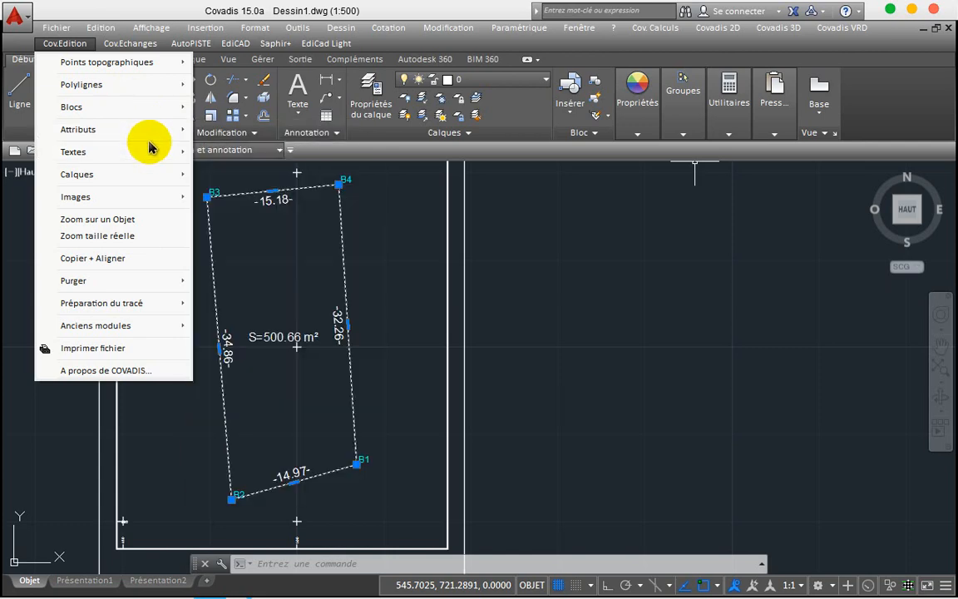
{"action": "mouse_move", "coordinate": [154, 87]}
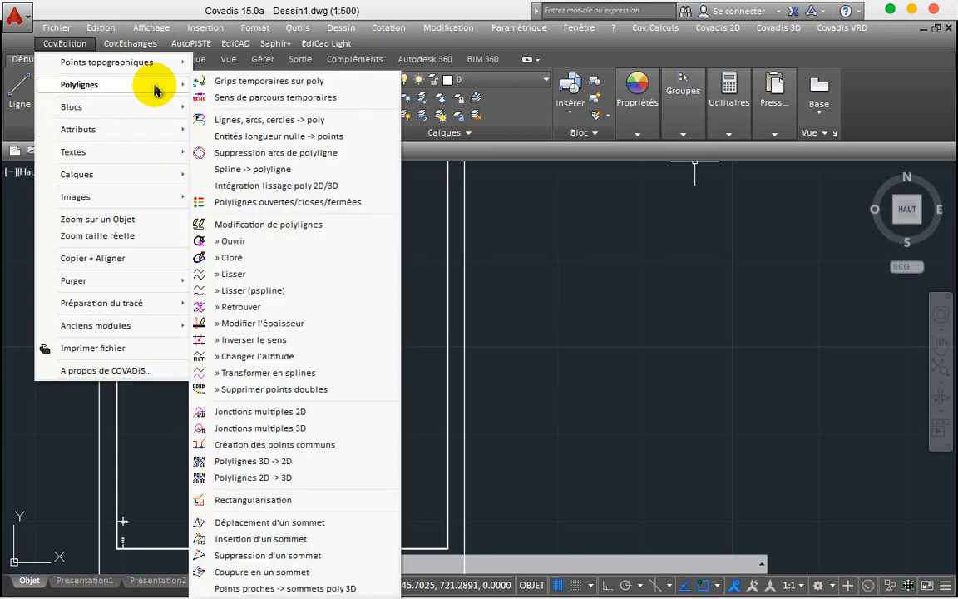
{"action": "mouse_move", "coordinate": [157, 198]}
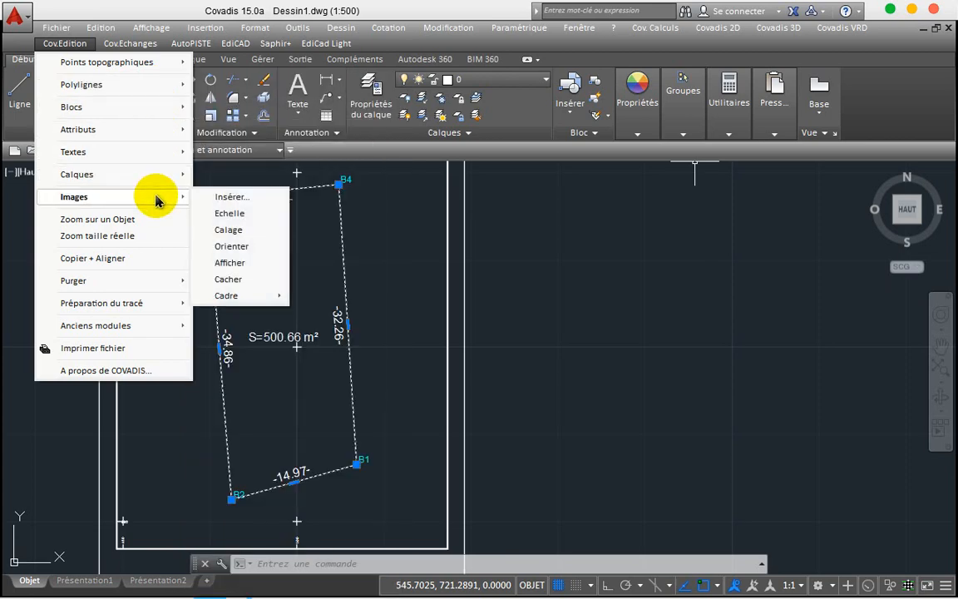
{"action": "mouse_move", "coordinate": [145, 176]}
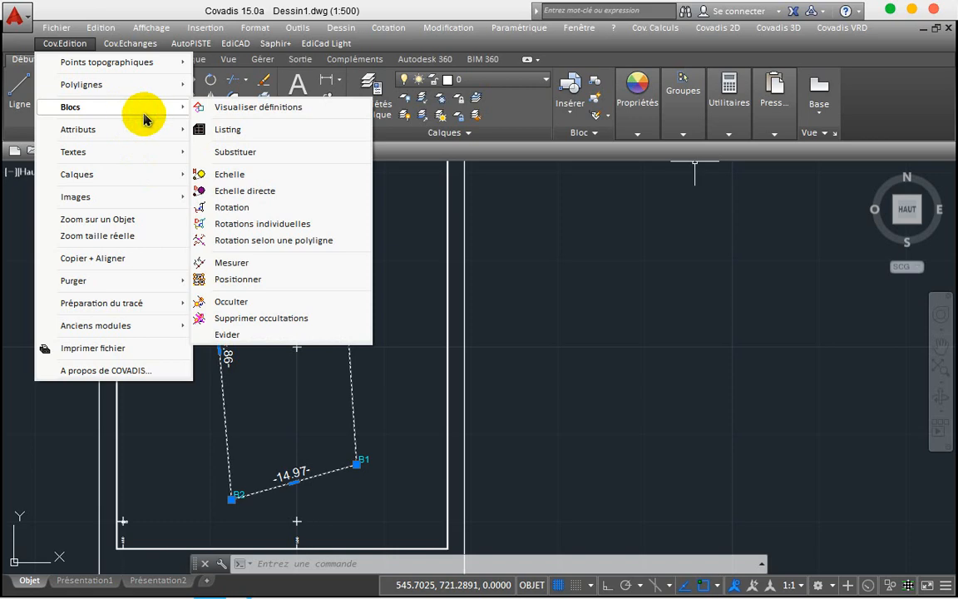
{"action": "left_click", "coordinate": [260, 284]}
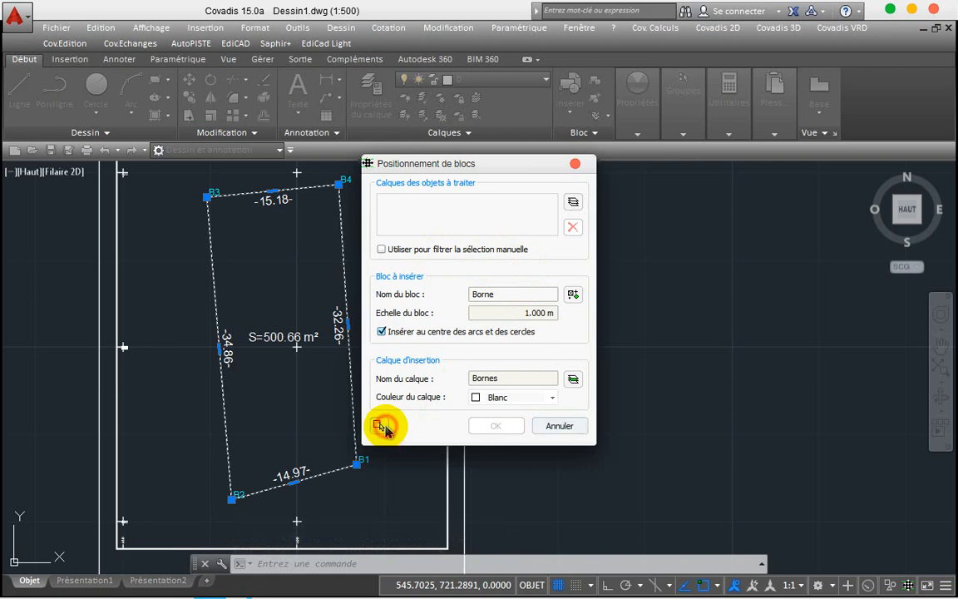
Step: Pick the parcel boundary polyline as the object to receive blocks
{"action": "left_click", "coordinate": [380, 426]}
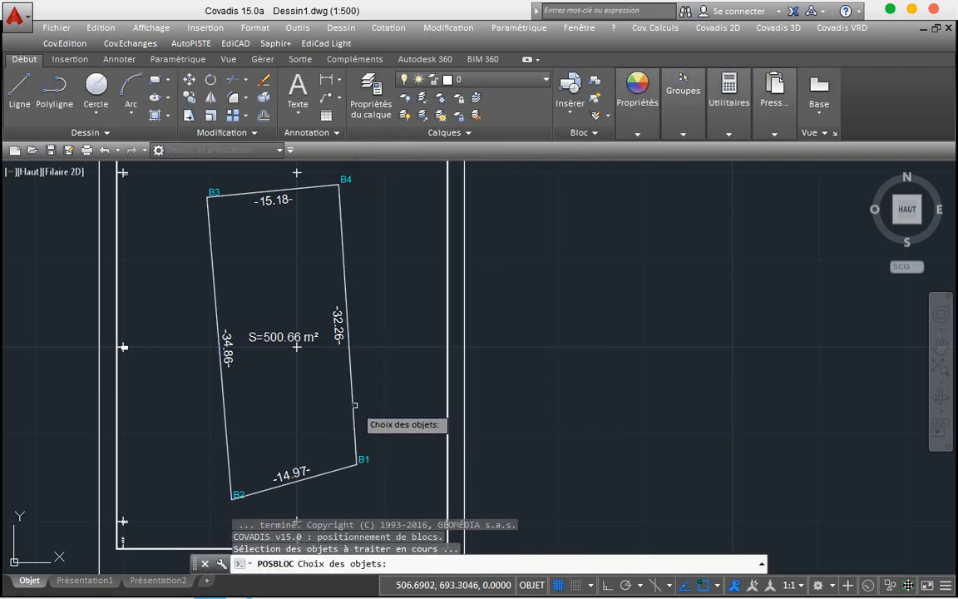
{"action": "left_click", "coordinate": [352, 406]}
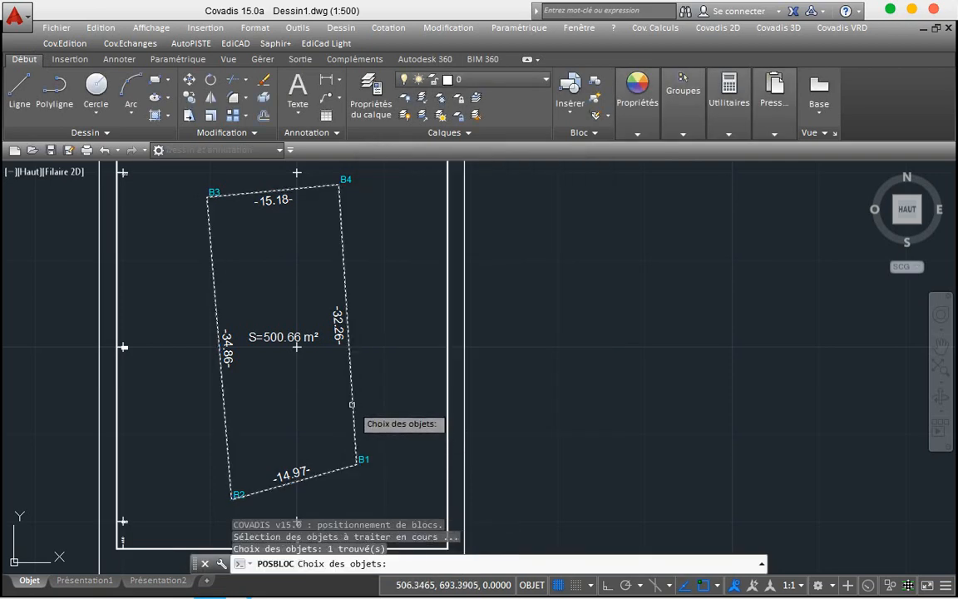
{"action": "key", "text": "Return"}
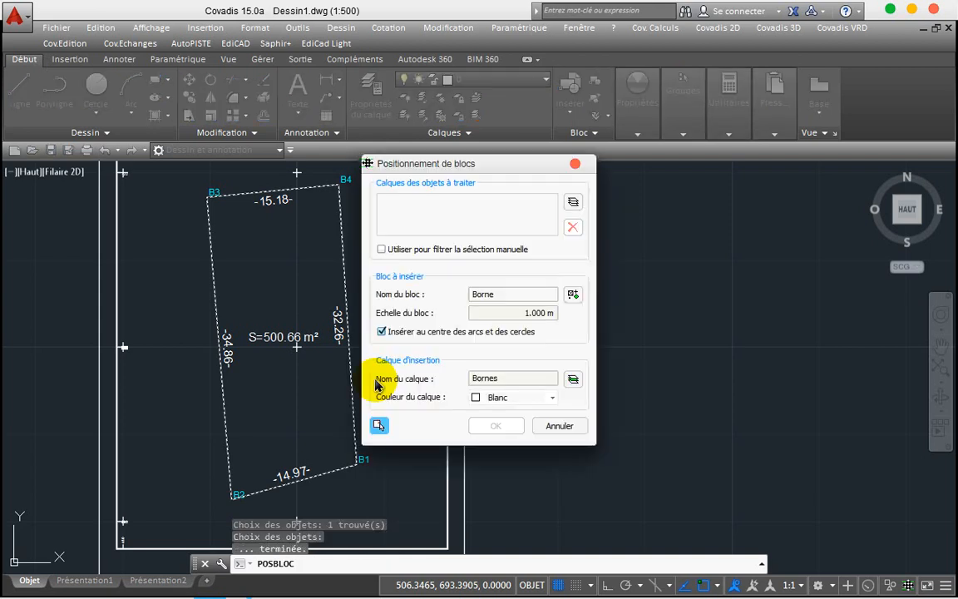
Step: Choose the square symbol d006 from the Autres category as the marker block
{"action": "left_click", "coordinate": [572, 296]}
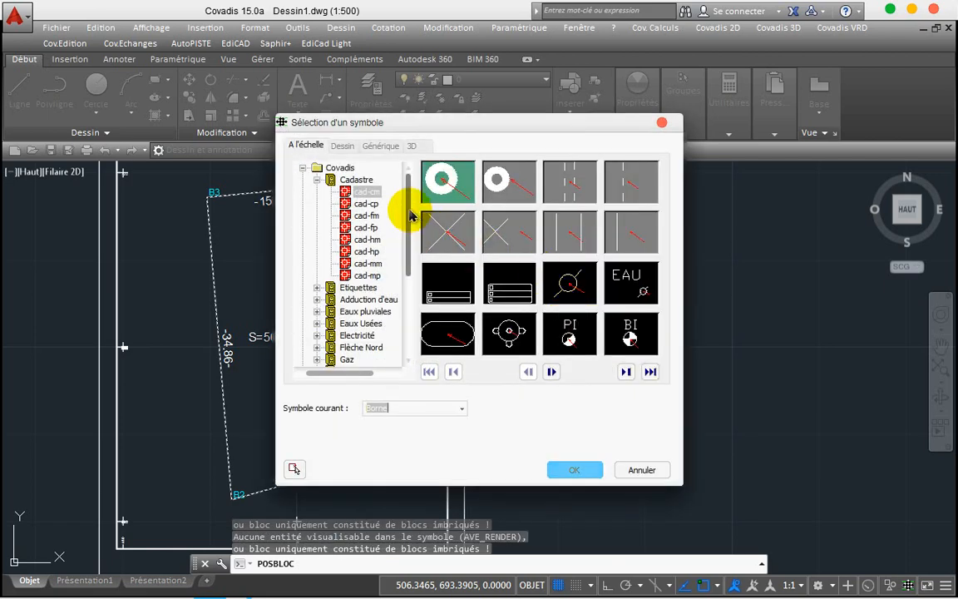
{"action": "left_click_drag", "start_coordinate": [408, 213], "coordinate": [416, 295]}
{"action": "left_click", "coordinate": [356, 347]}
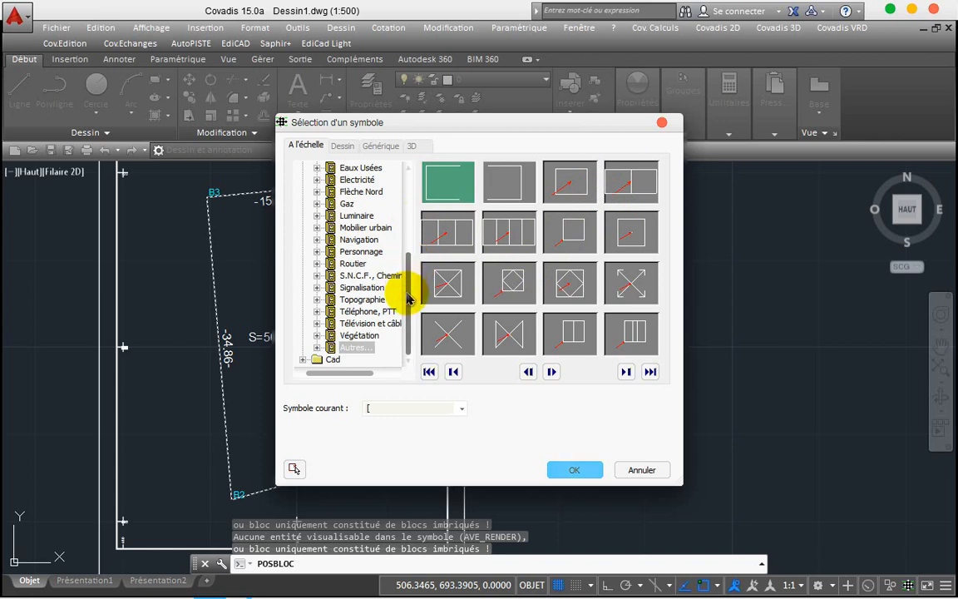
{"action": "double_click", "coordinate": [324, 346]}
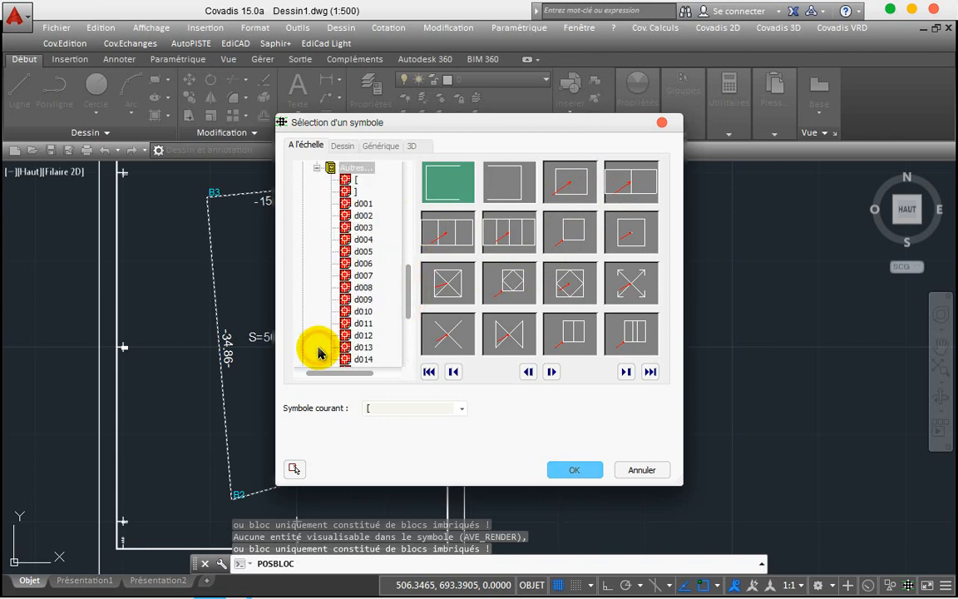
{"action": "left_click", "coordinate": [364, 264]}
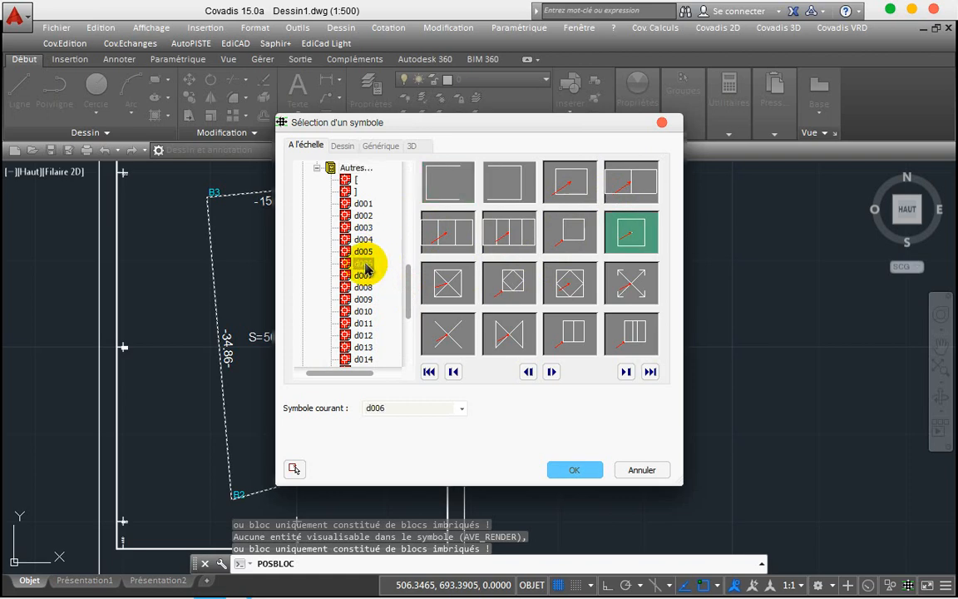
{"action": "left_click", "coordinate": [629, 241]}
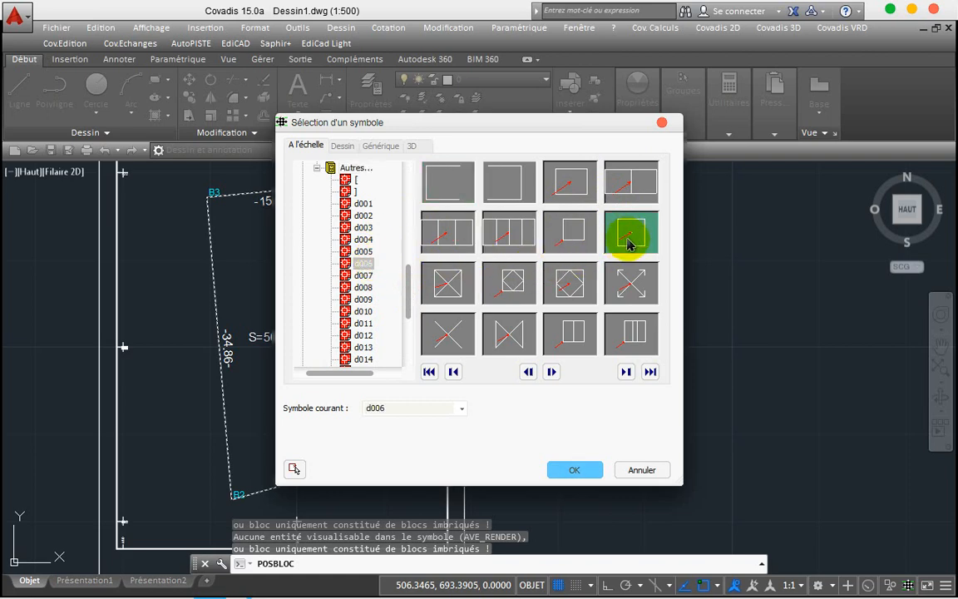
{"action": "left_click", "coordinate": [571, 469]}
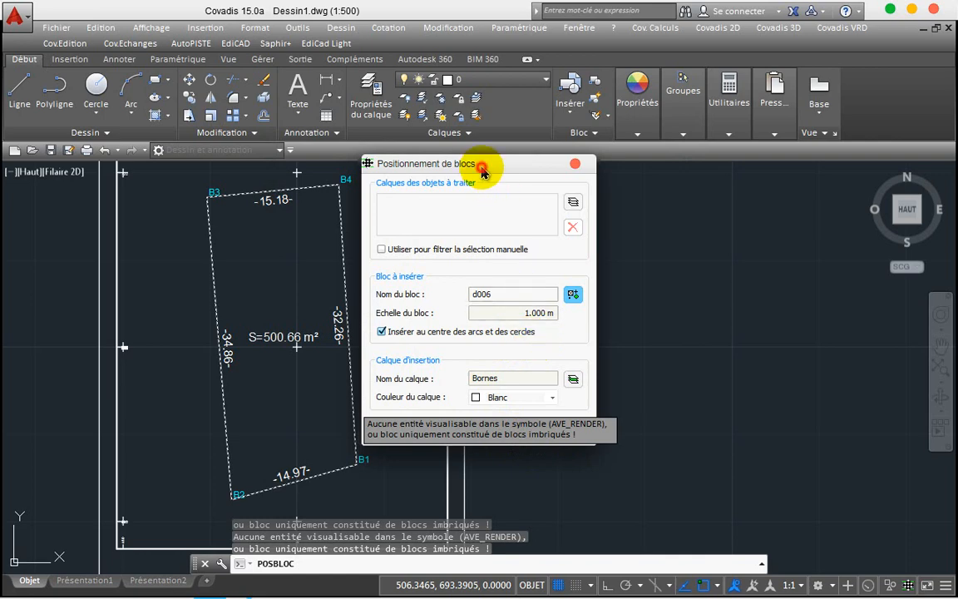
{"action": "left_click_drag", "start_coordinate": [483, 167], "coordinate": [607, 139]}
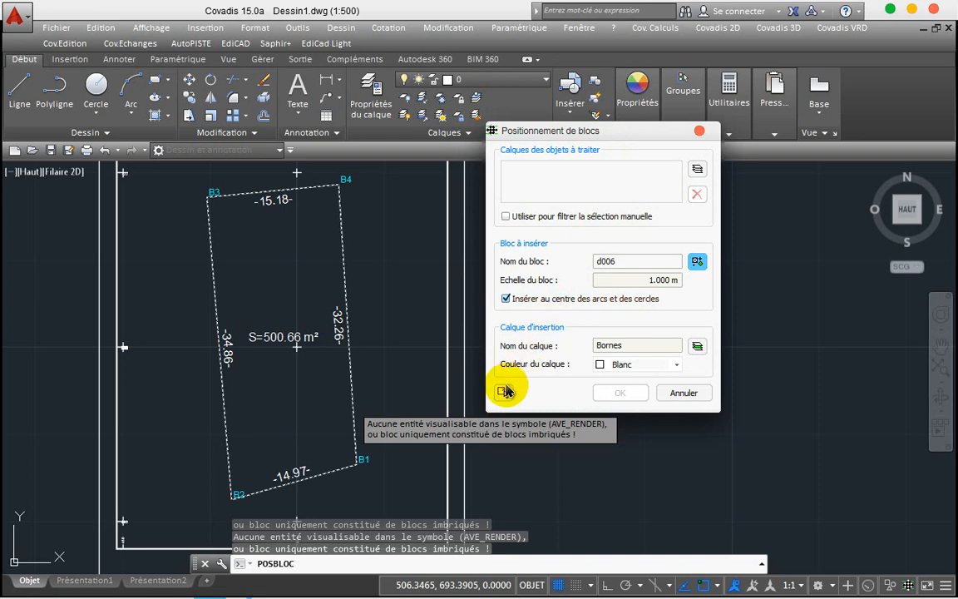
Step: Insert d006 markers at the parcel boundary's vertices and zoom in on corner B3
{"action": "left_click", "coordinate": [505, 393]}
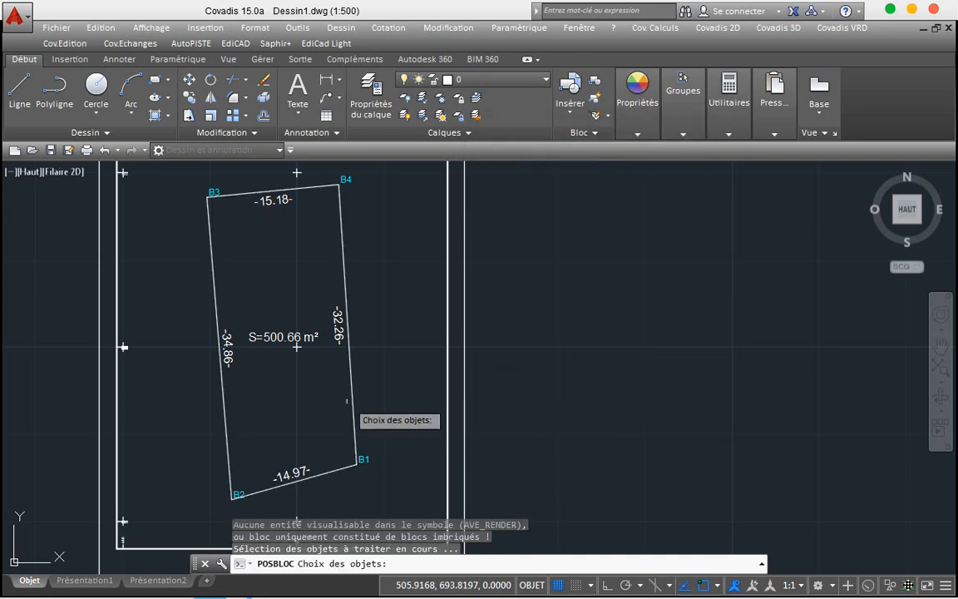
{"action": "left_click", "coordinate": [350, 399]}
{"action": "key", "text": "Return"}
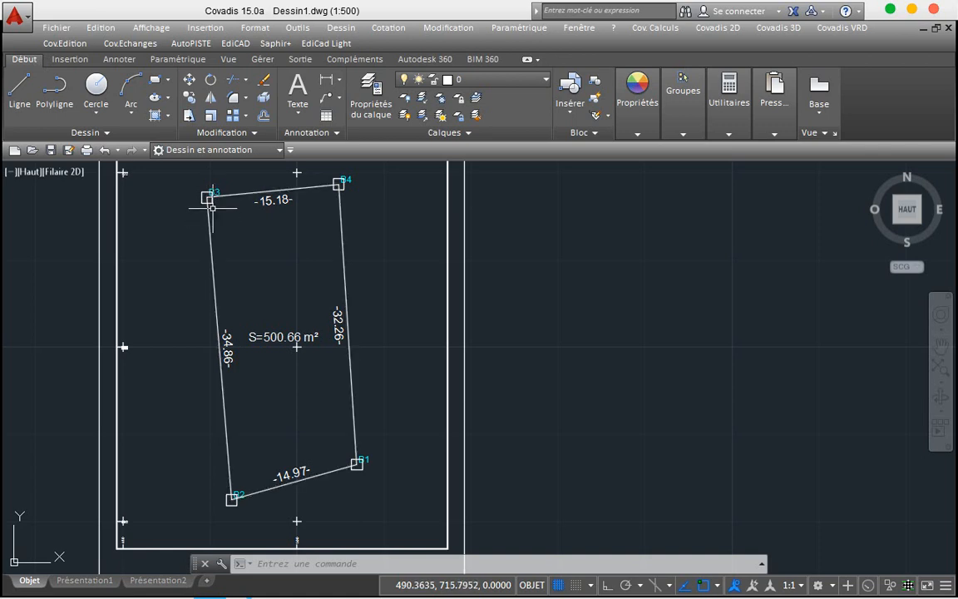
{"action": "mouse_move", "coordinate": [207, 197]}
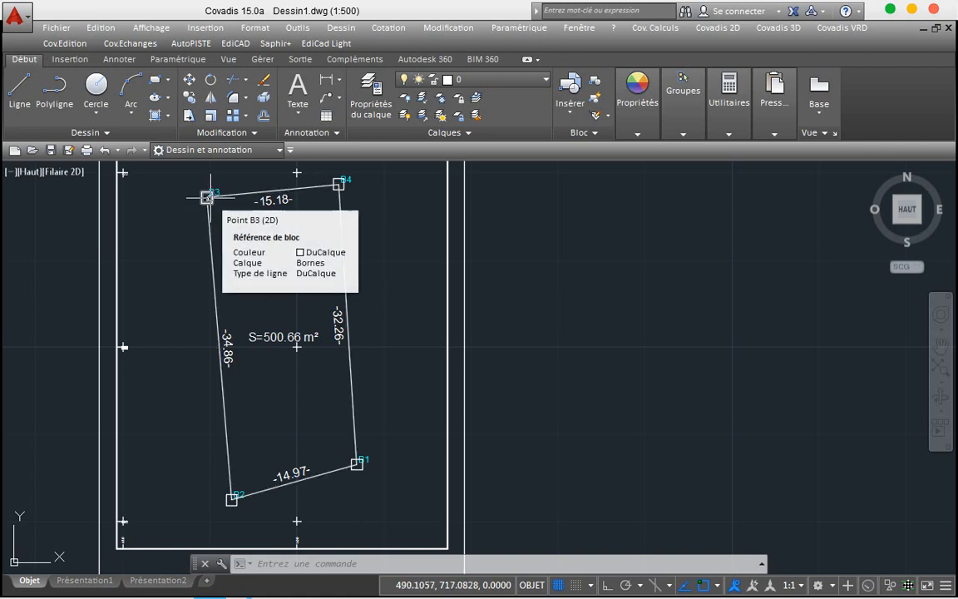
{"action": "scroll", "coordinate": [207, 197], "scroll_direction": "up", "scroll_amount": 5}
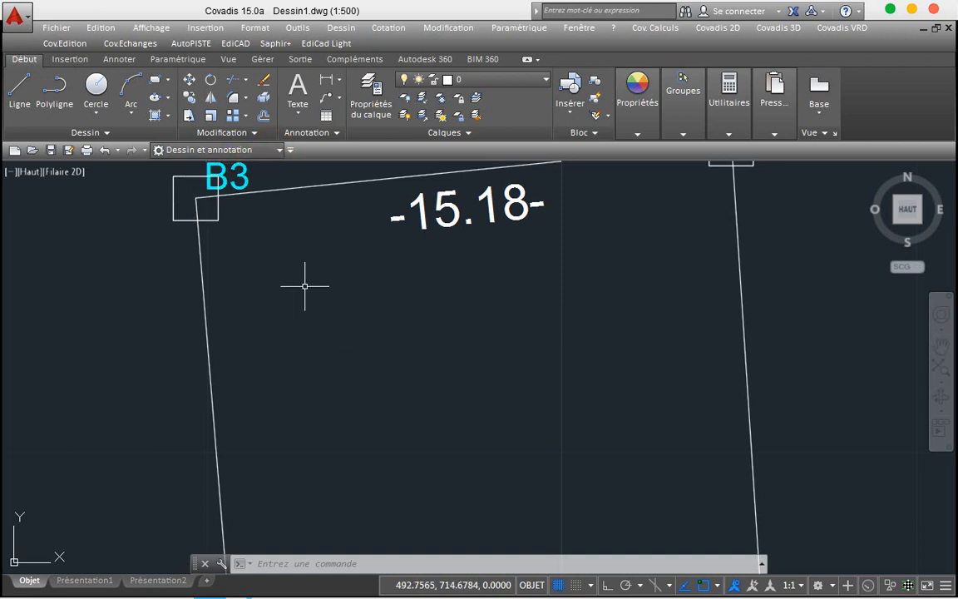
Step: Trim the boundary line pieces inside the B3 marker square
{"action": "left_click", "coordinate": [234, 80]}
{"action": "key", "text": "Return"}
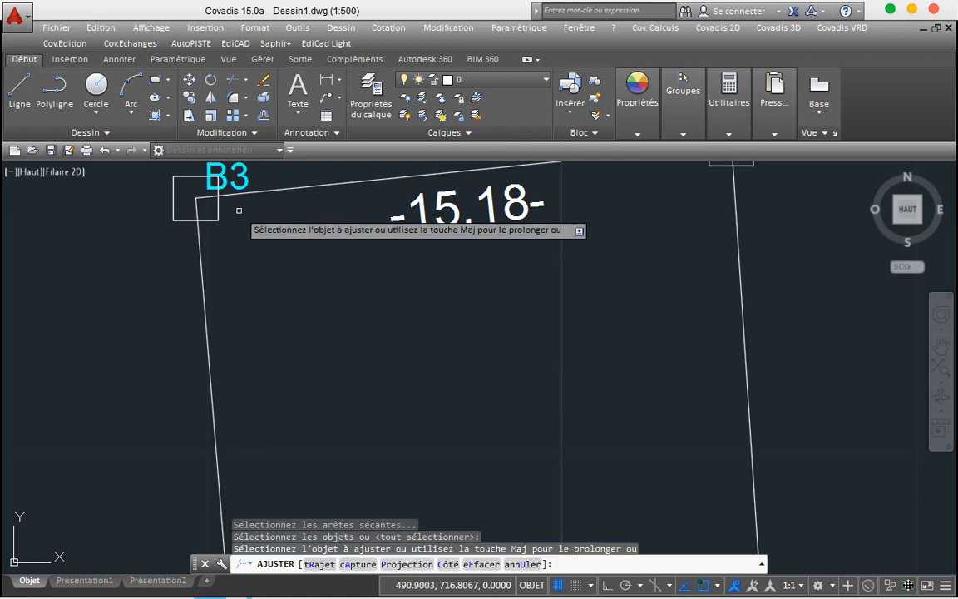
{"action": "left_click", "coordinate": [206, 199]}
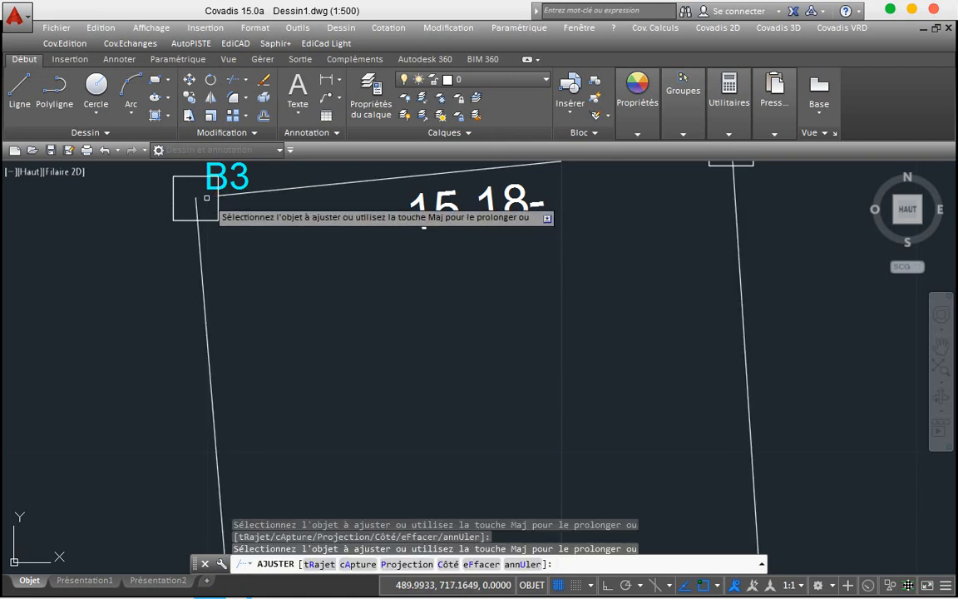
{"action": "left_click", "coordinate": [199, 213]}
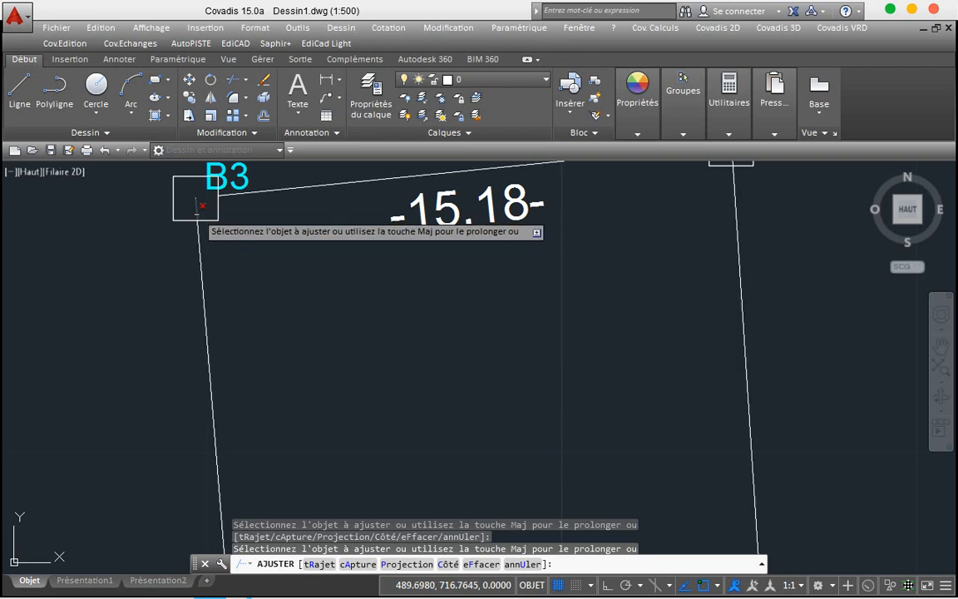
Step: Trim the line end overshooting into the B2 marker square and end the trim
{"action": "scroll", "coordinate": [276, 260], "scroll_direction": "down", "scroll_amount": 4}
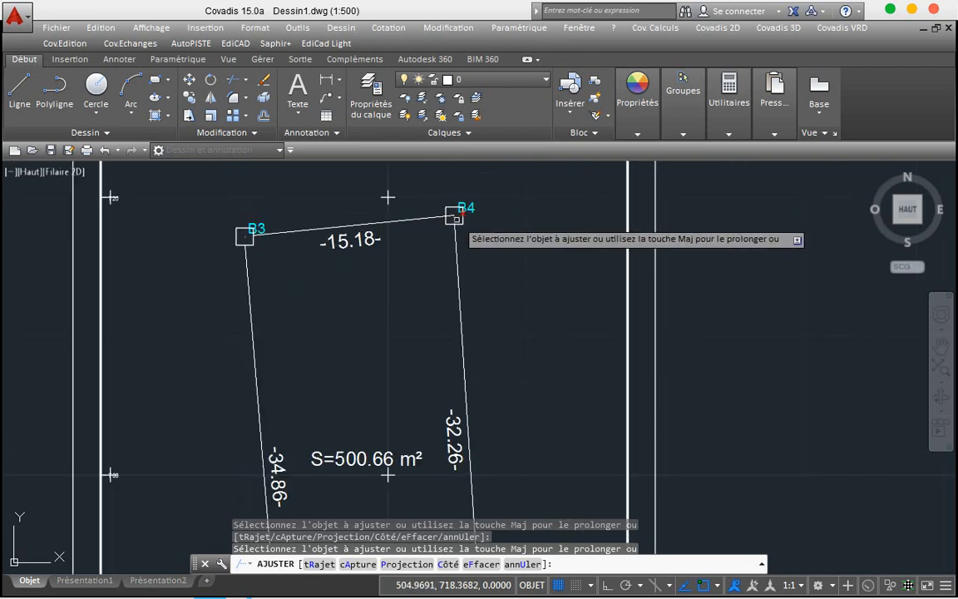
{"action": "scroll", "coordinate": [455, 217], "scroll_direction": "up", "scroll_amount": 2}
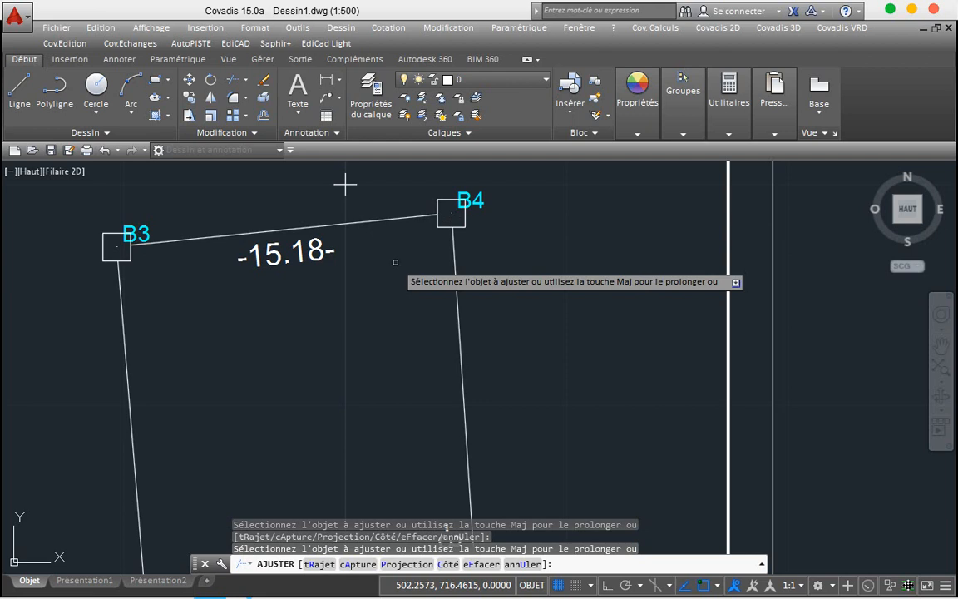
{"action": "scroll", "coordinate": [395, 262], "scroll_direction": "down", "scroll_amount": 4}
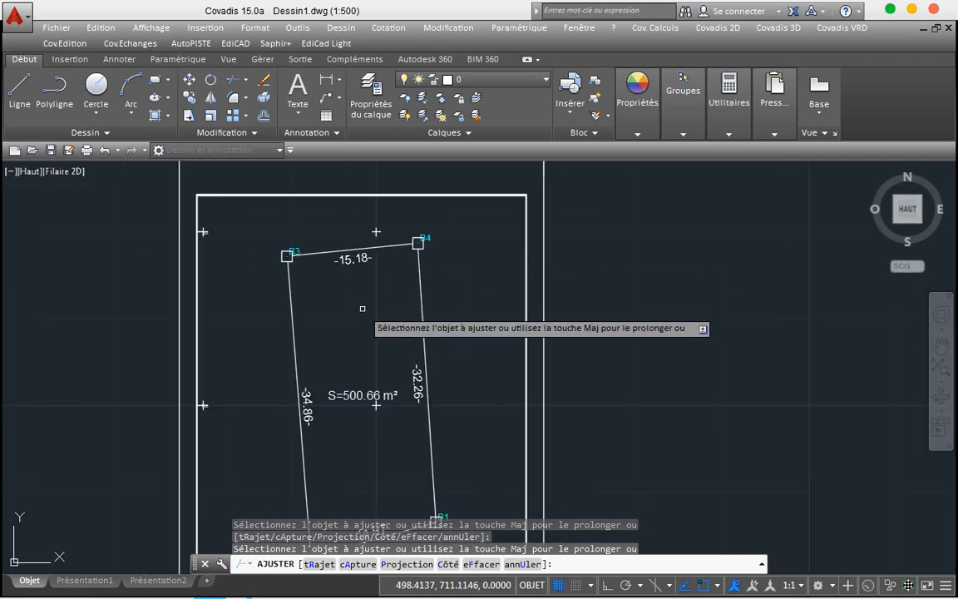
{"action": "scroll", "coordinate": [362, 309], "scroll_direction": "down", "scroll_amount": 2}
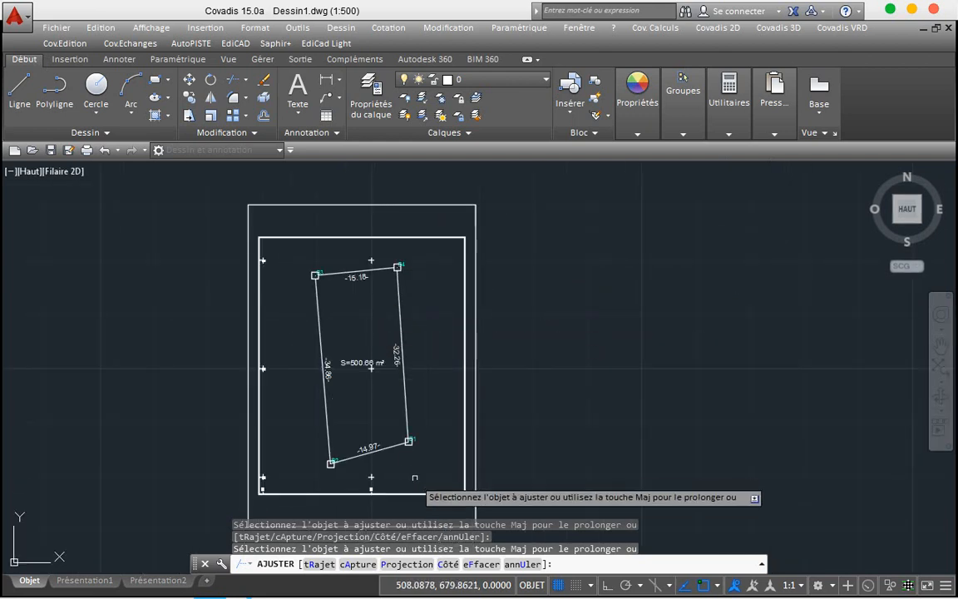
{"action": "scroll", "coordinate": [408, 440], "scroll_direction": "up", "scroll_amount": 5}
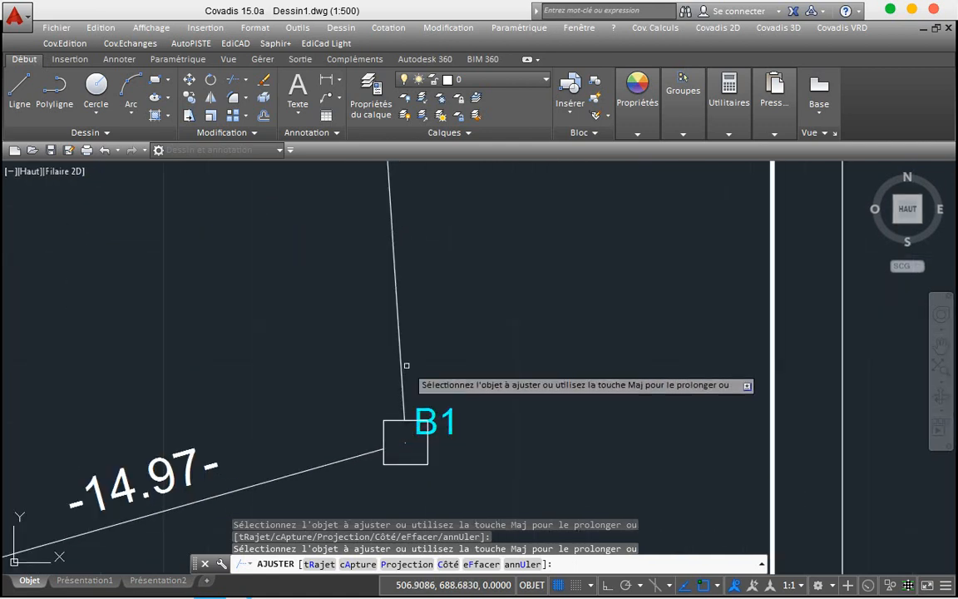
{"action": "scroll", "coordinate": [406, 365], "scroll_direction": "down", "scroll_amount": 4}
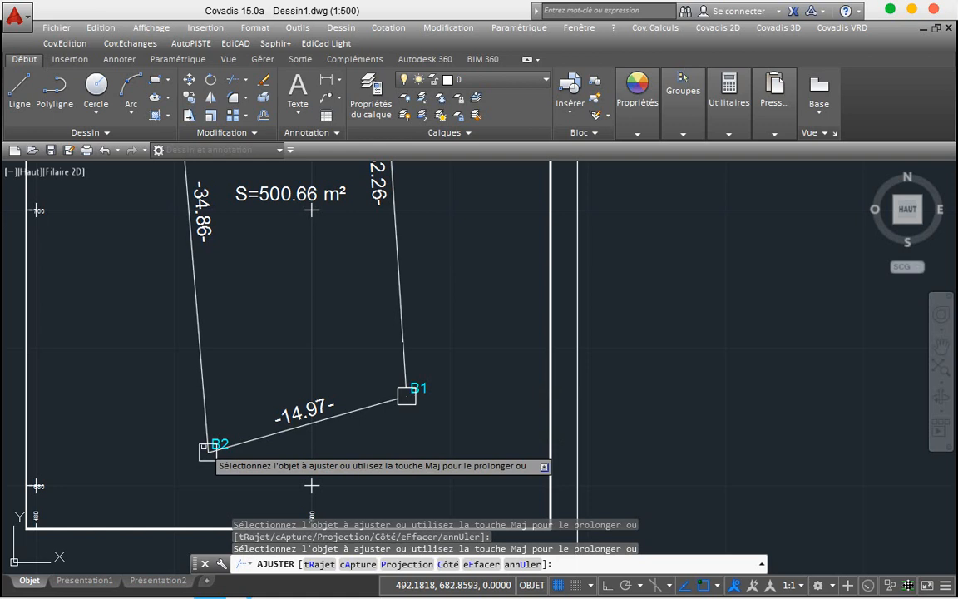
{"action": "scroll", "coordinate": [207, 450], "scroll_direction": "up", "scroll_amount": 4}
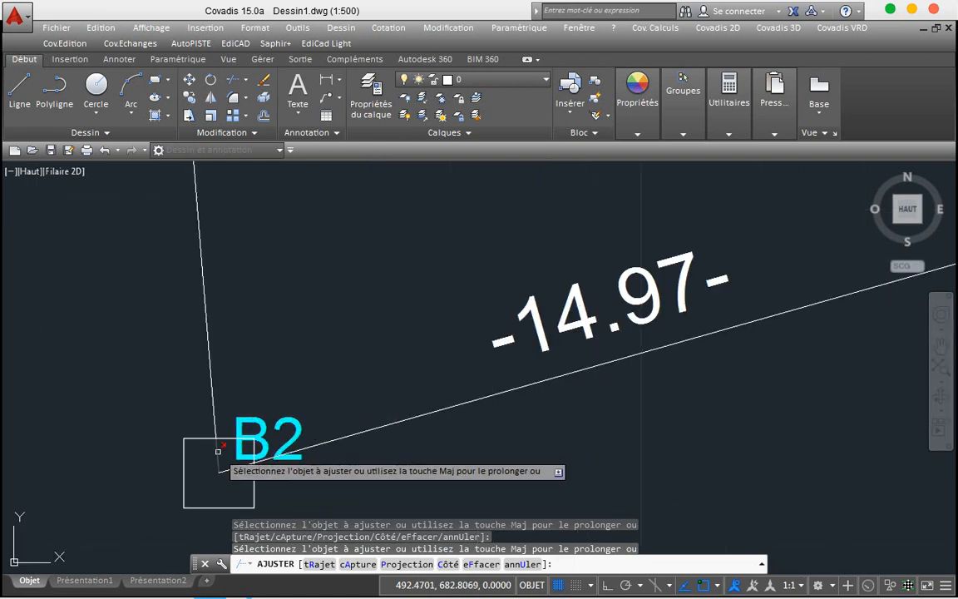
{"action": "left_click", "coordinate": [218, 453]}
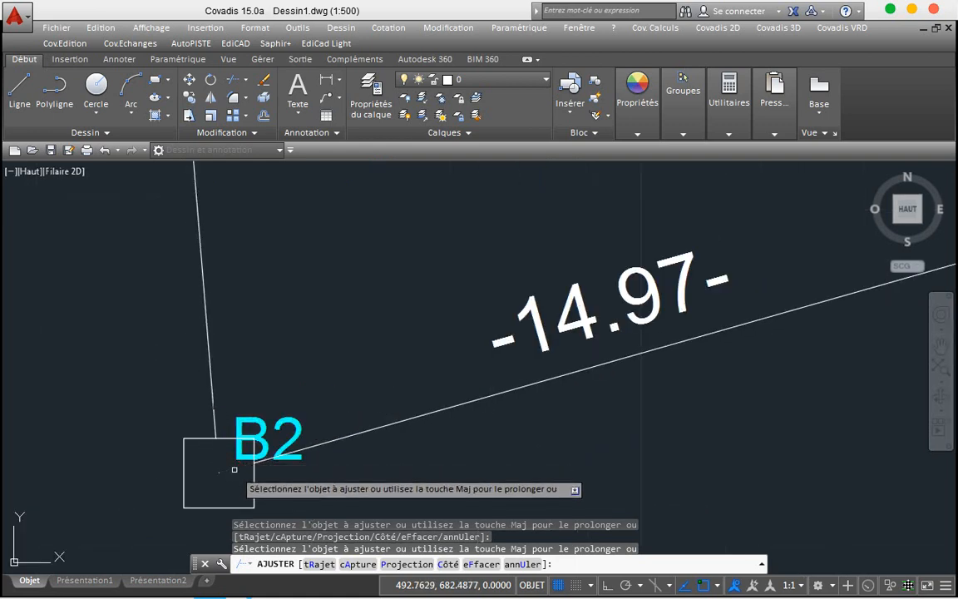
{"action": "scroll", "coordinate": [321, 343], "scroll_direction": "down", "scroll_amount": 8}
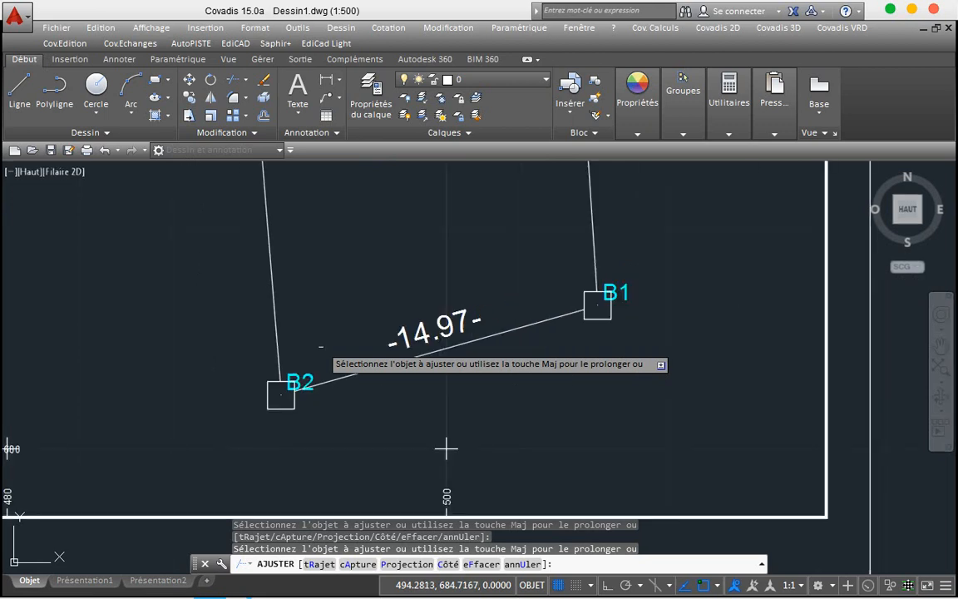
{"action": "key", "text": "Escape"}
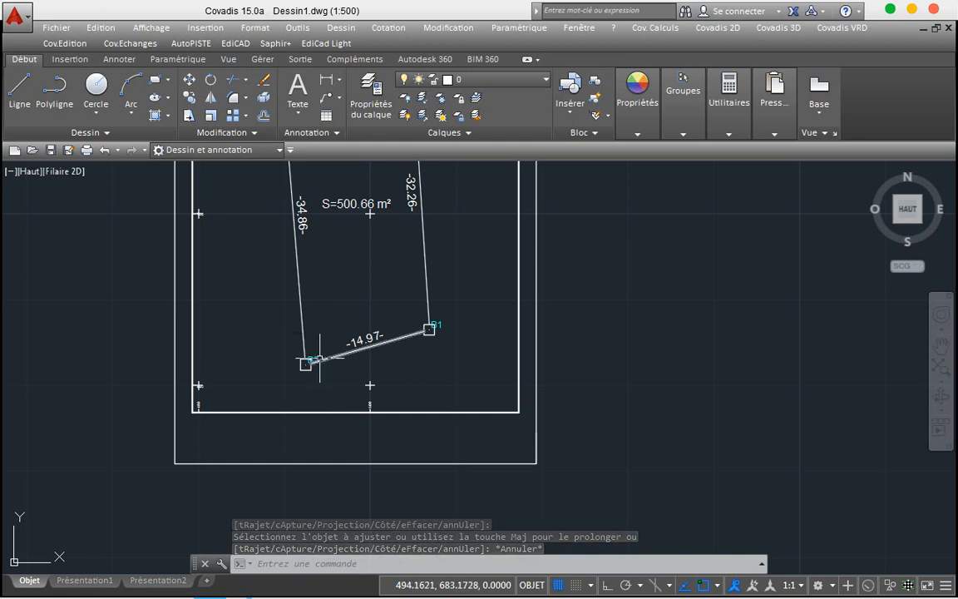
Step: Move the B2 label just above its marker square
{"action": "scroll", "coordinate": [320, 360], "scroll_direction": "up", "scroll_amount": 6}
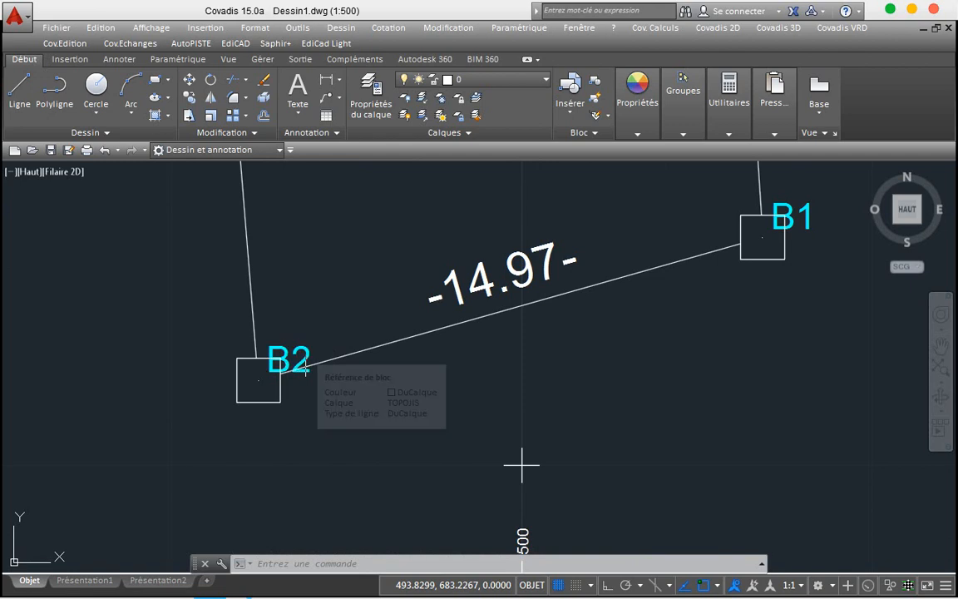
{"action": "left_click", "coordinate": [296, 358]}
{"action": "left_click", "coordinate": [267, 371]}
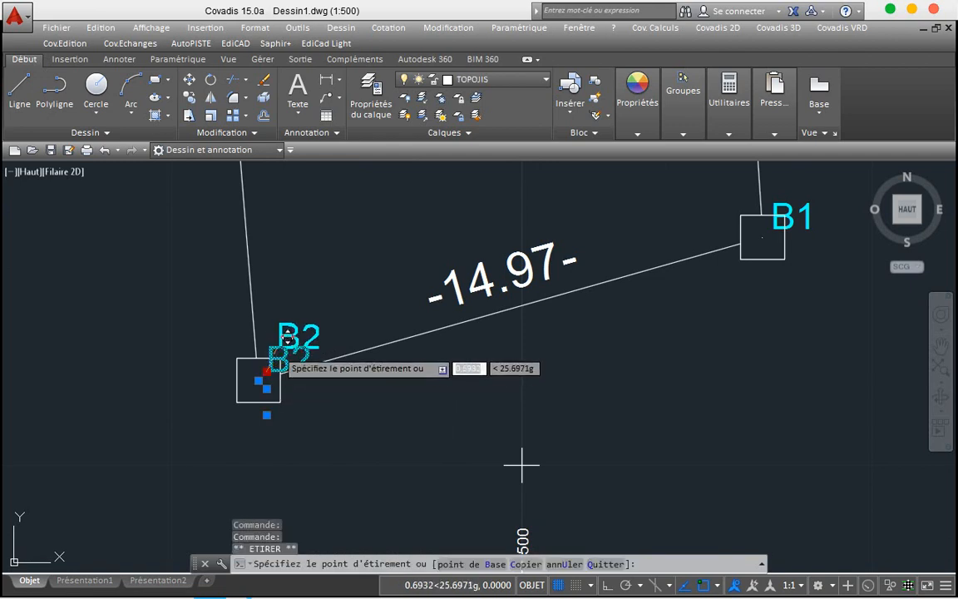
{"action": "left_click", "coordinate": [269, 348]}
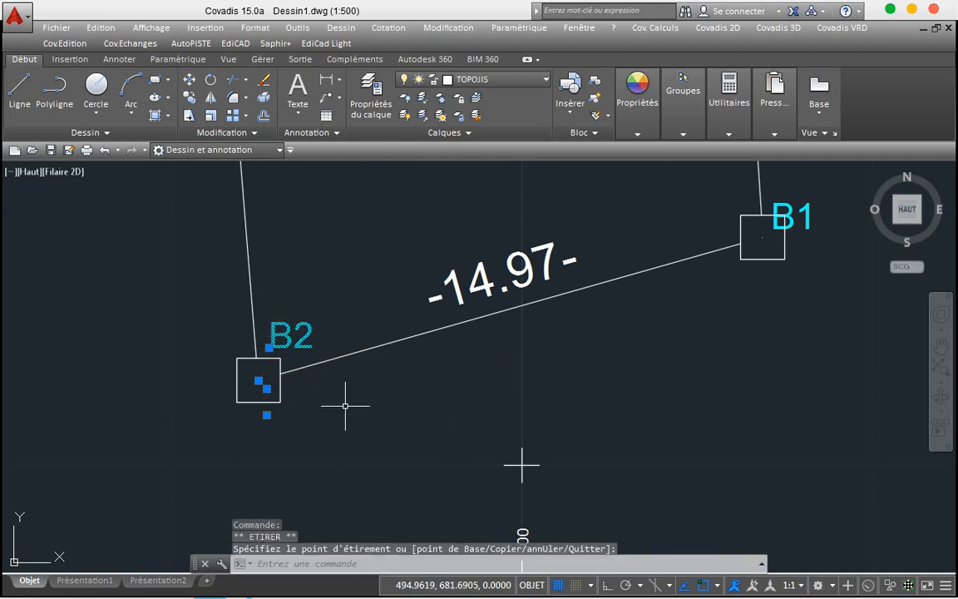
{"action": "key", "text": "Escape"}
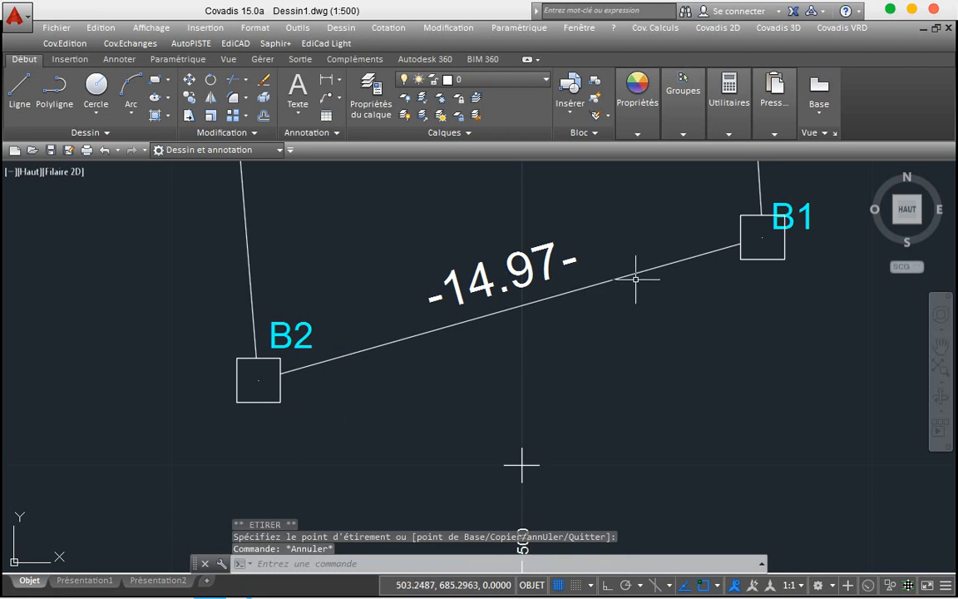
Step: Move the B1 label just above its marker square, clear of the boundary line
{"action": "left_click", "coordinate": [796, 213]}
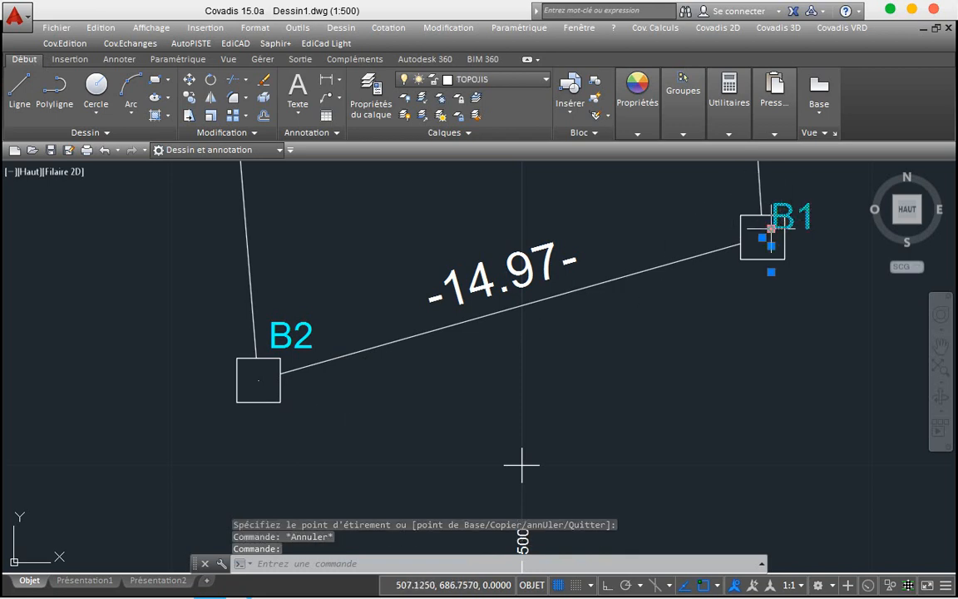
{"action": "left_click", "coordinate": [772, 227]}
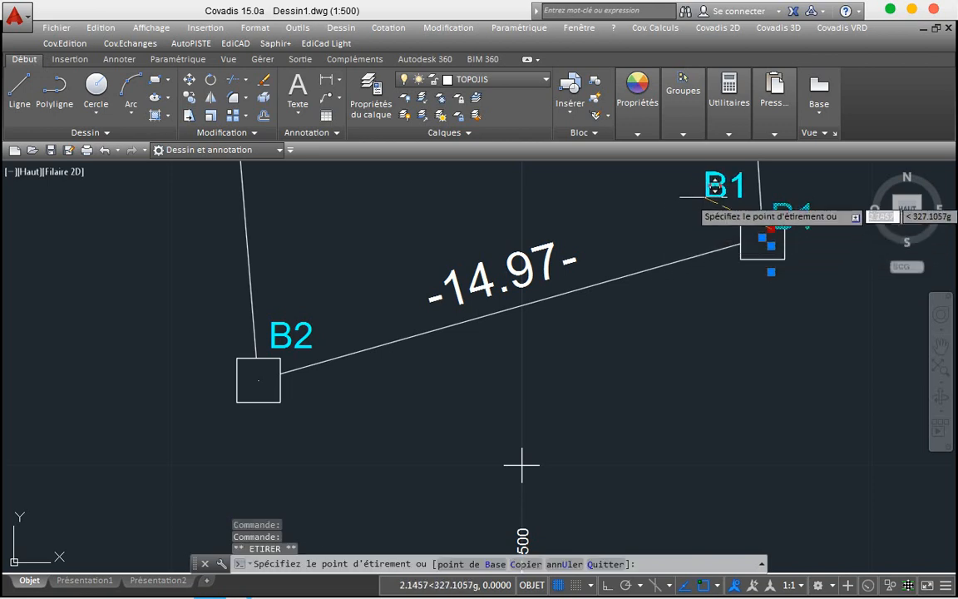
{"action": "left_click", "coordinate": [717, 211]}
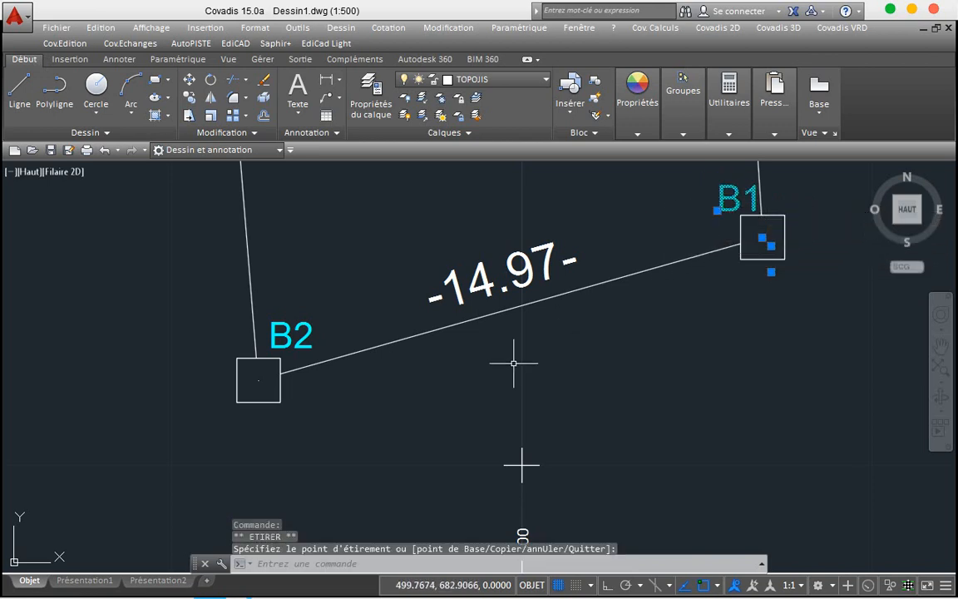
{"action": "key", "text": "Escape"}
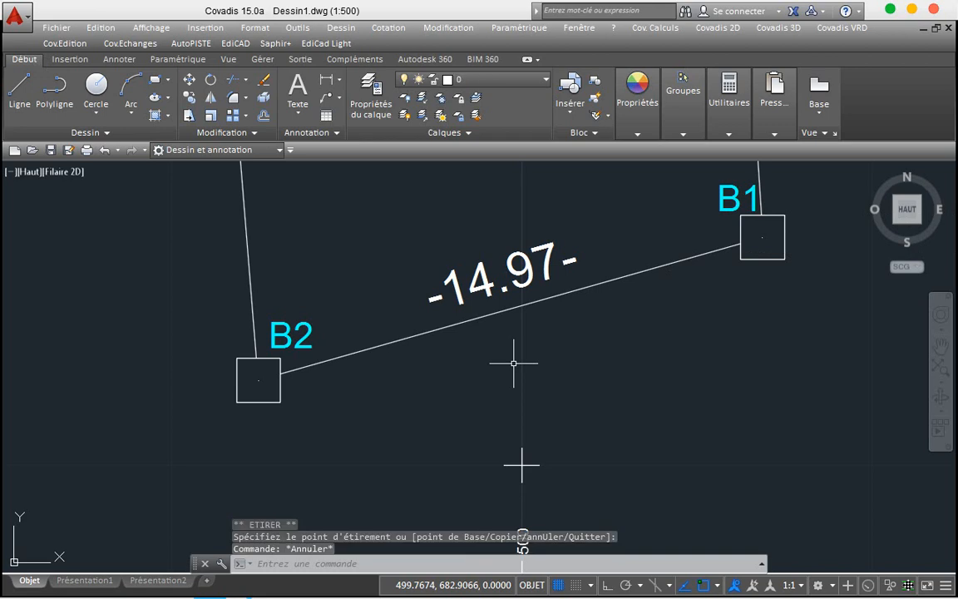
{"action": "scroll", "coordinate": [513, 363], "scroll_direction": "down", "scroll_amount": 6}
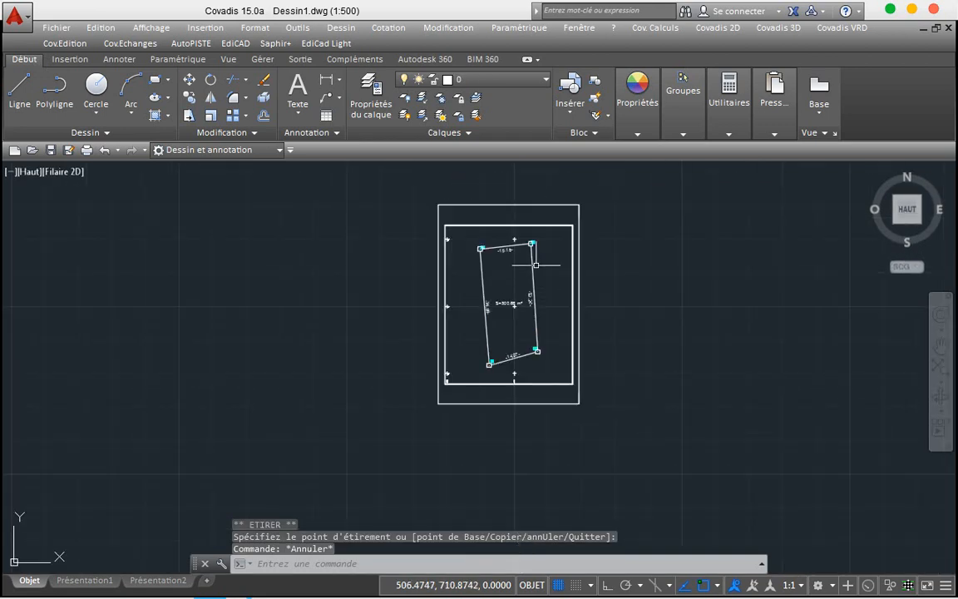
Step: Move the B4 label below its marker square
{"action": "scroll", "coordinate": [532, 238], "scroll_direction": "up", "scroll_amount": 6}
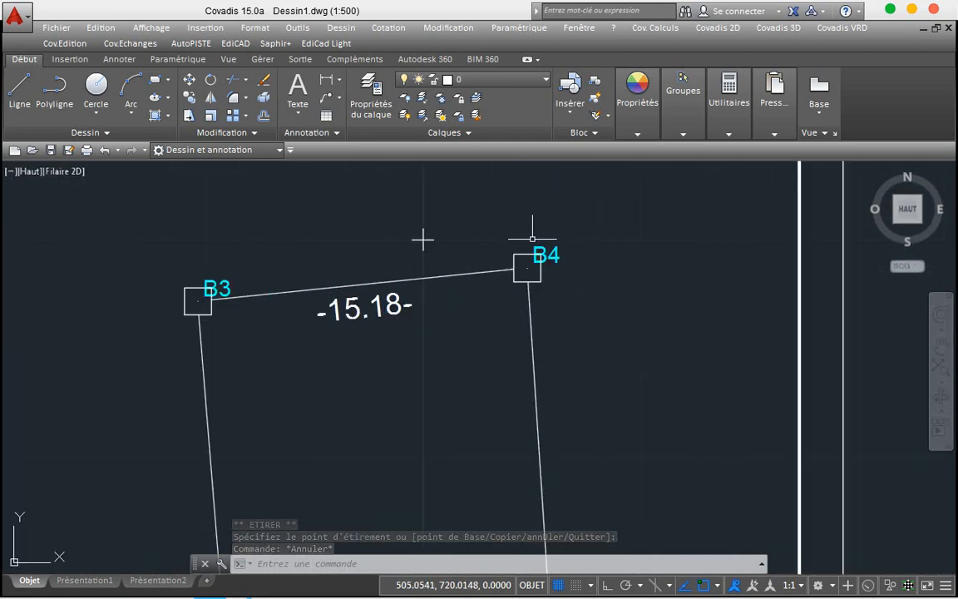
{"action": "left_click", "coordinate": [542, 247]}
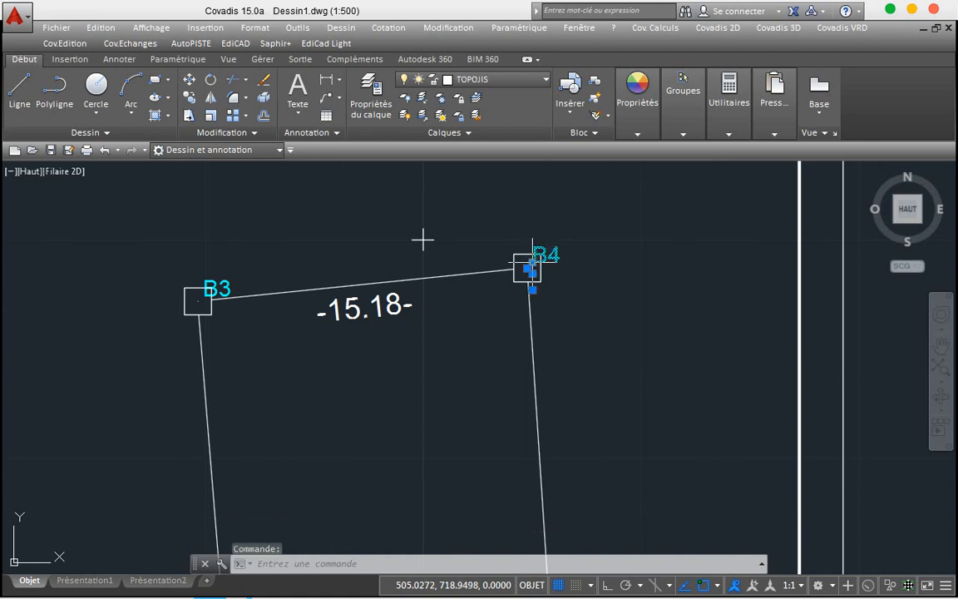
{"action": "left_click", "coordinate": [533, 262]}
{"action": "left_click", "coordinate": [533, 263]}
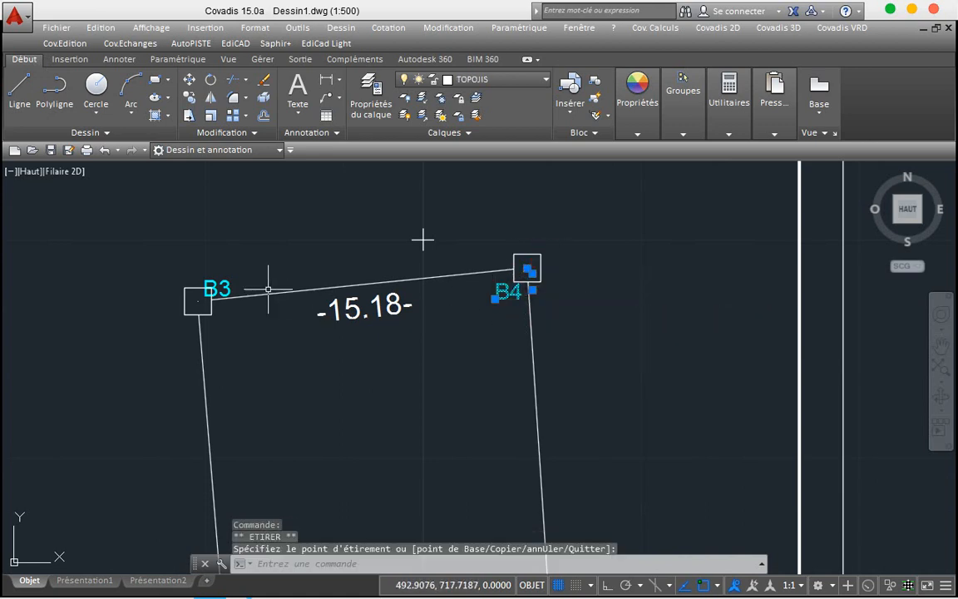
Step: Move the B3 label below-right of its square and zoom out to check the parcel
{"action": "left_click", "coordinate": [200, 300]}
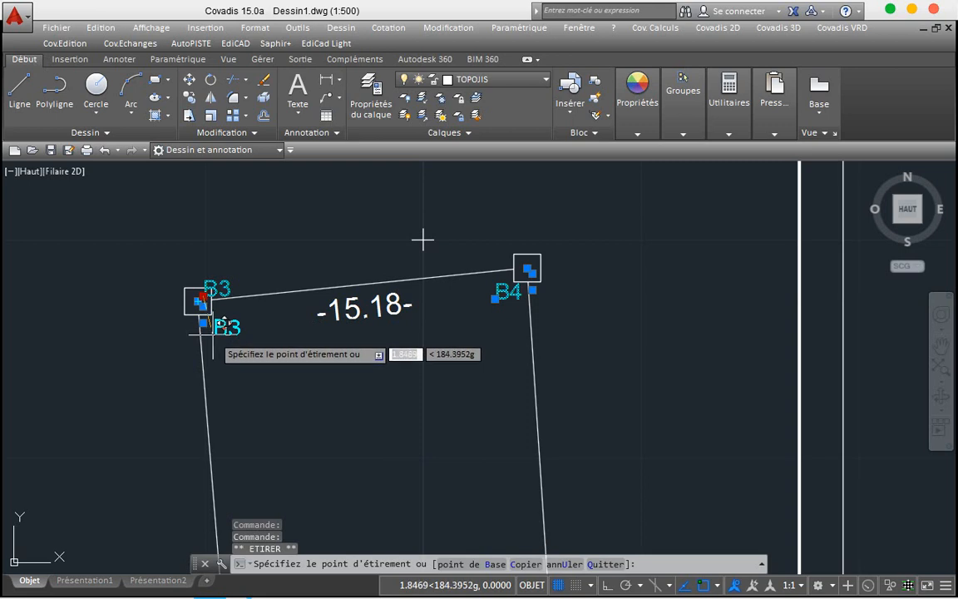
{"action": "left_click", "coordinate": [221, 318]}
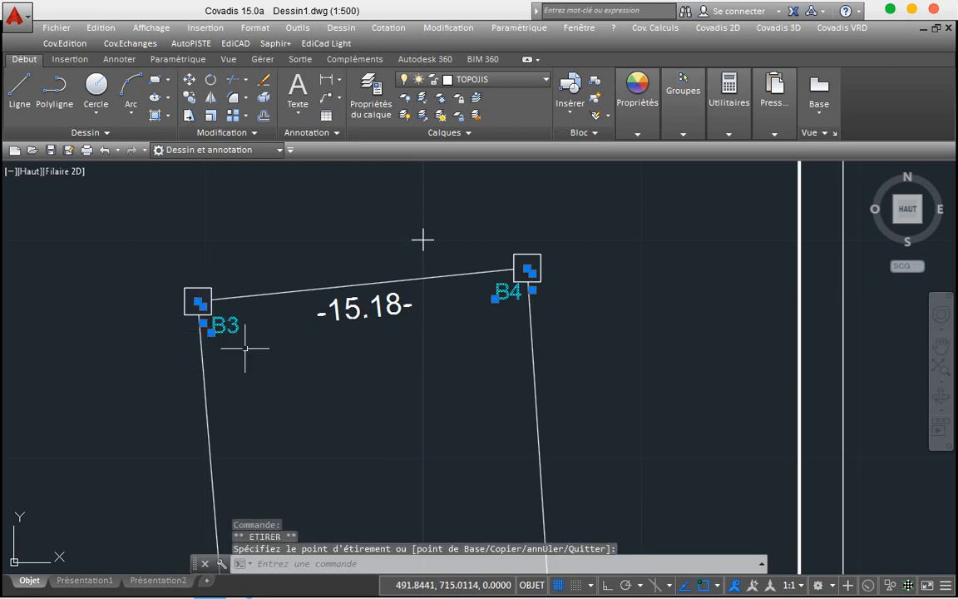
{"action": "key", "text": "Escape"}
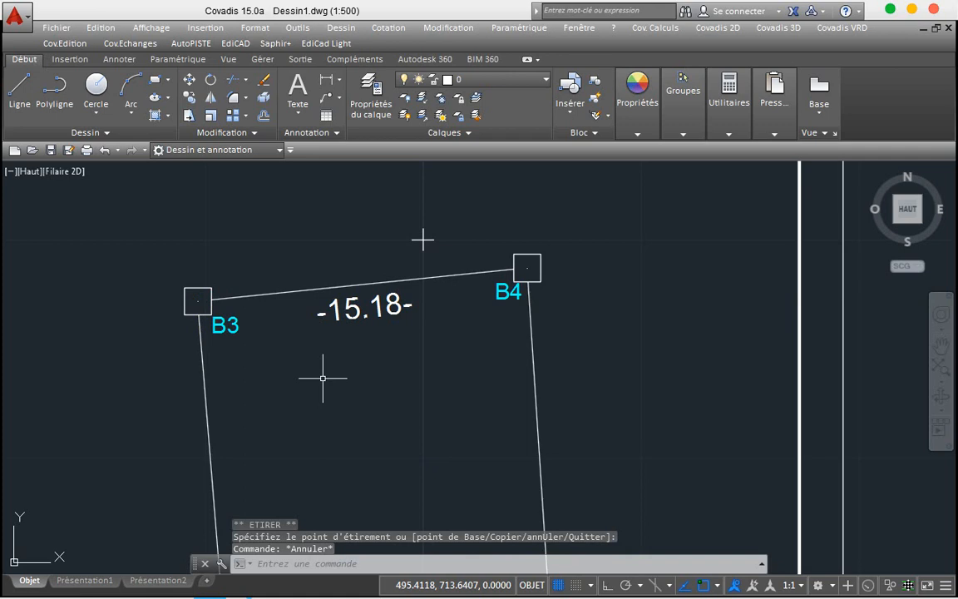
{"action": "scroll", "coordinate": [323, 378], "scroll_direction": "down", "scroll_amount": 3}
{"action": "scroll", "coordinate": [323, 378], "scroll_direction": "down", "scroll_amount": 3}
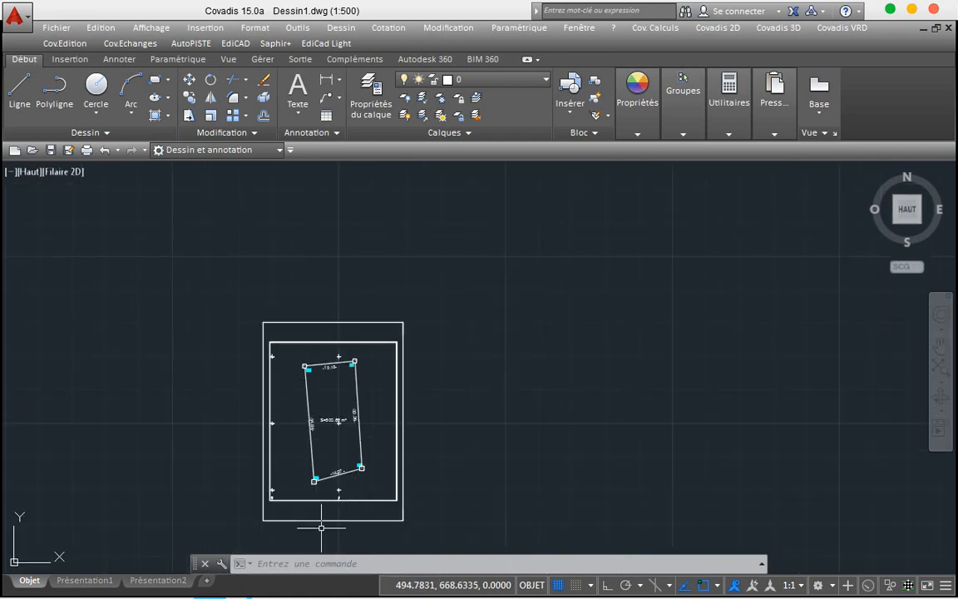
{"action": "scroll", "coordinate": [320, 536], "scroll_direction": "up", "scroll_amount": 6}
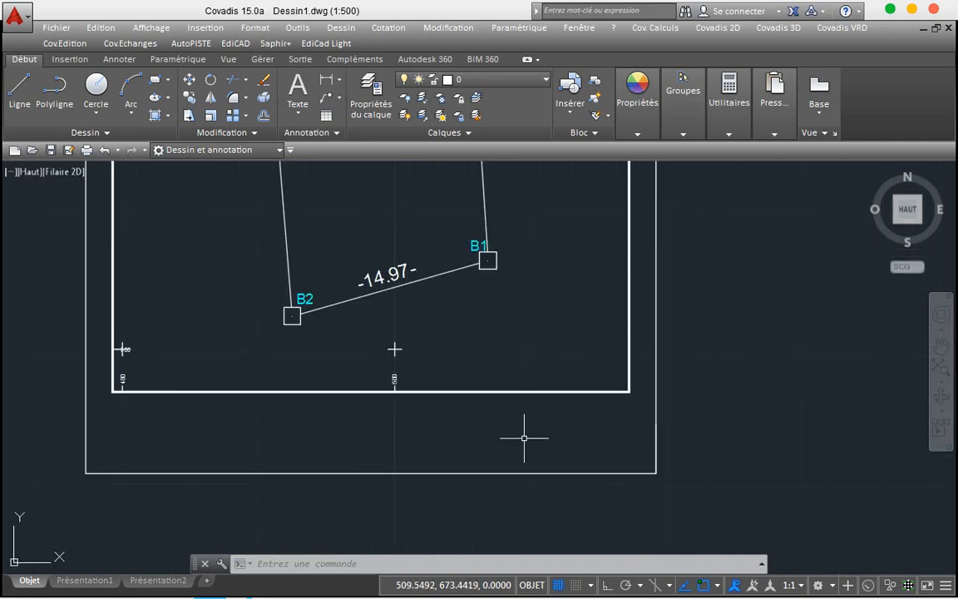
{"action": "scroll", "coordinate": [524, 437], "scroll_direction": "down", "scroll_amount": 4}
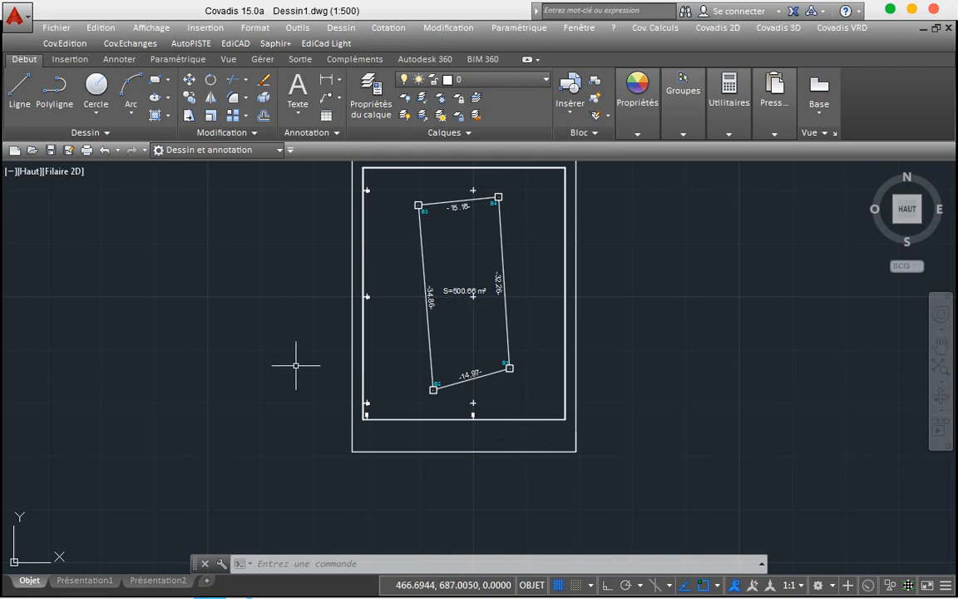
{"action": "scroll", "coordinate": [296, 364], "scroll_direction": "down", "scroll_amount": 2}
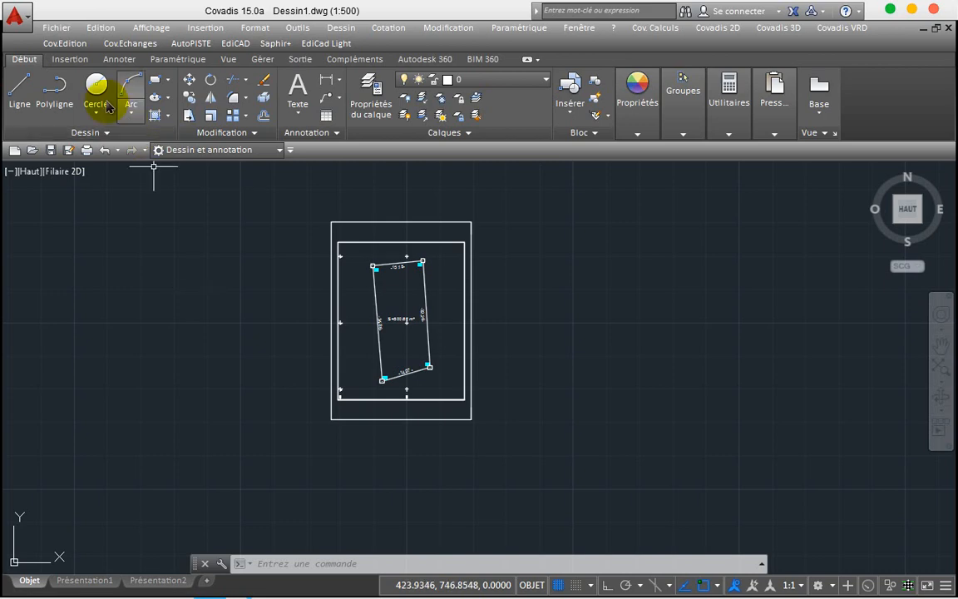
Step: Use Enregistrer sous to save the drawing with the file name plan in the CADASTRE folder
{"action": "left_click", "coordinate": [54, 27]}
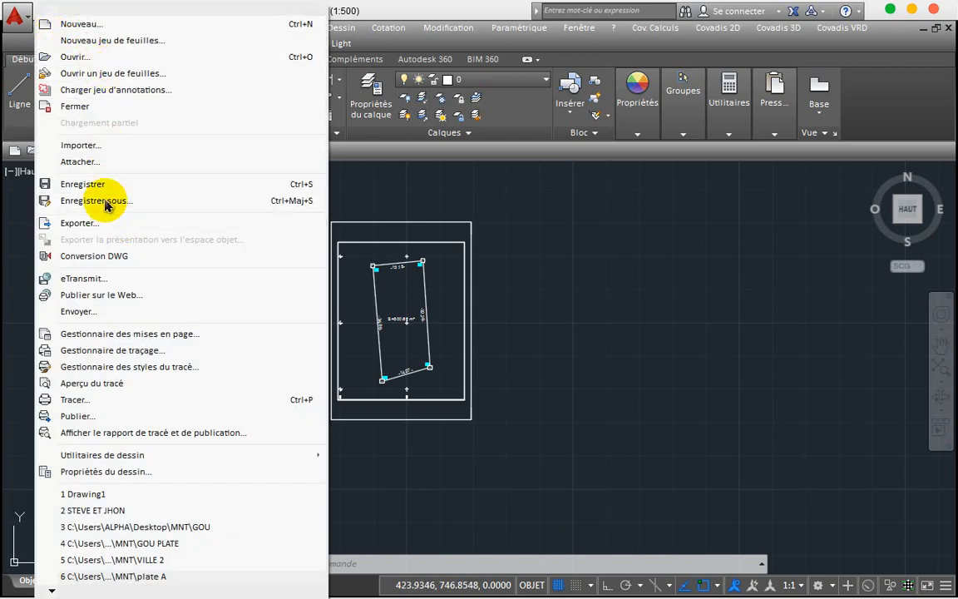
{"action": "left_click", "coordinate": [83, 184]}
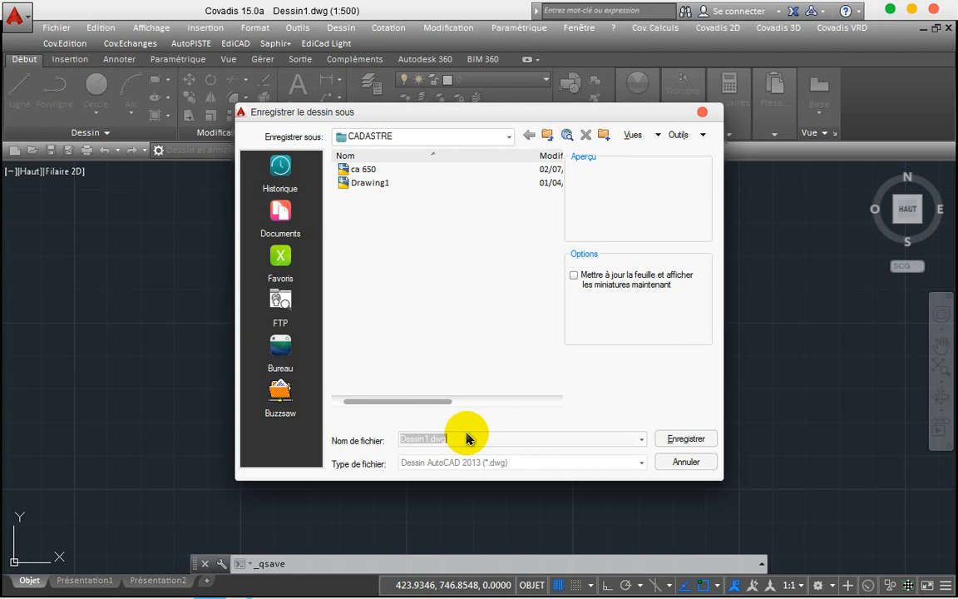
{"action": "type", "text": "plan"}
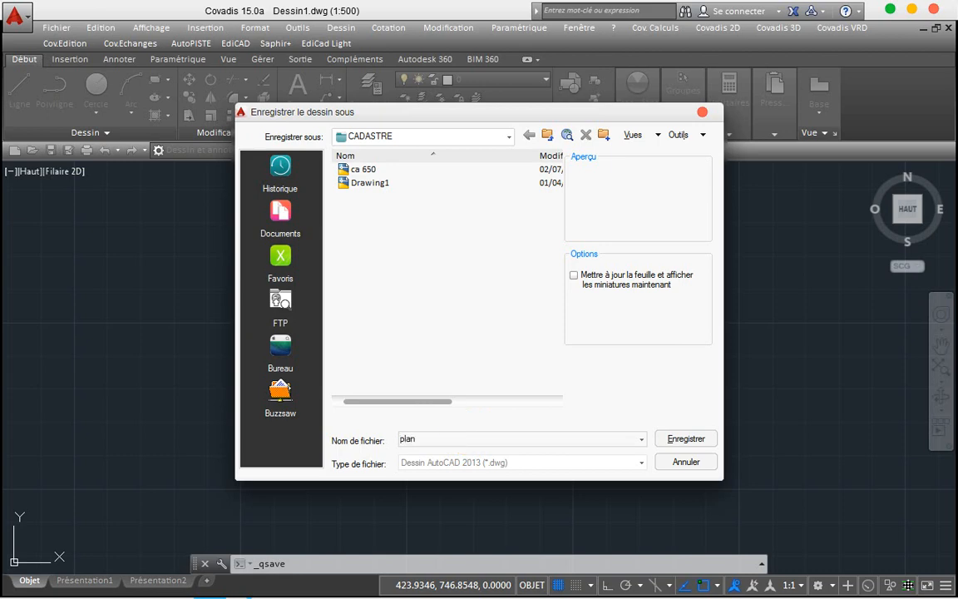
{"action": "left_click", "coordinate": [696, 439]}
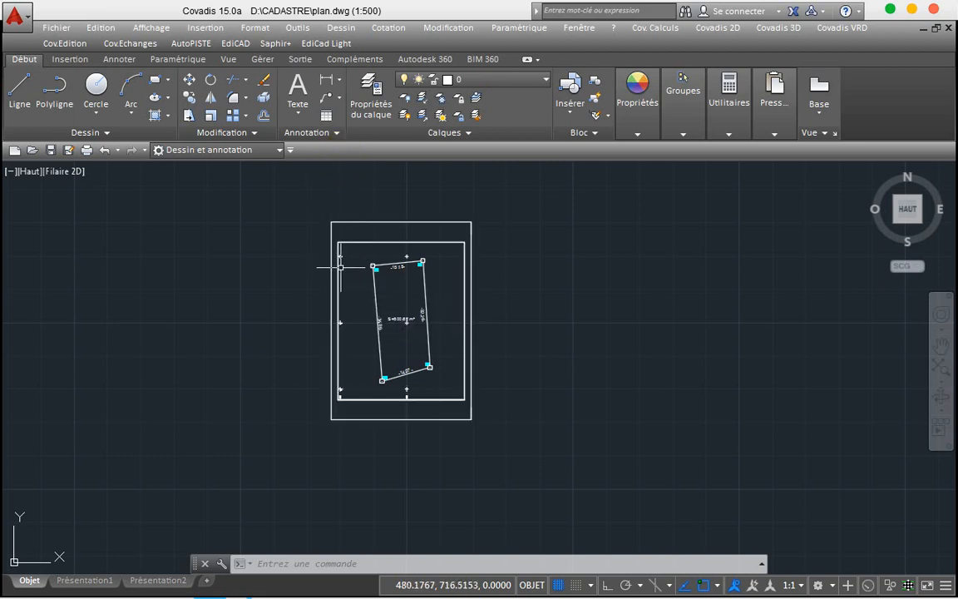
{"action": "scroll", "coordinate": [340, 268], "scroll_direction": "up", "scroll_amount": 4}
{"action": "scroll", "coordinate": [340, 267], "scroll_direction": "up", "scroll_amount": 5}
{"action": "scroll", "coordinate": [341, 267], "scroll_direction": "down", "scroll_amount": 8}
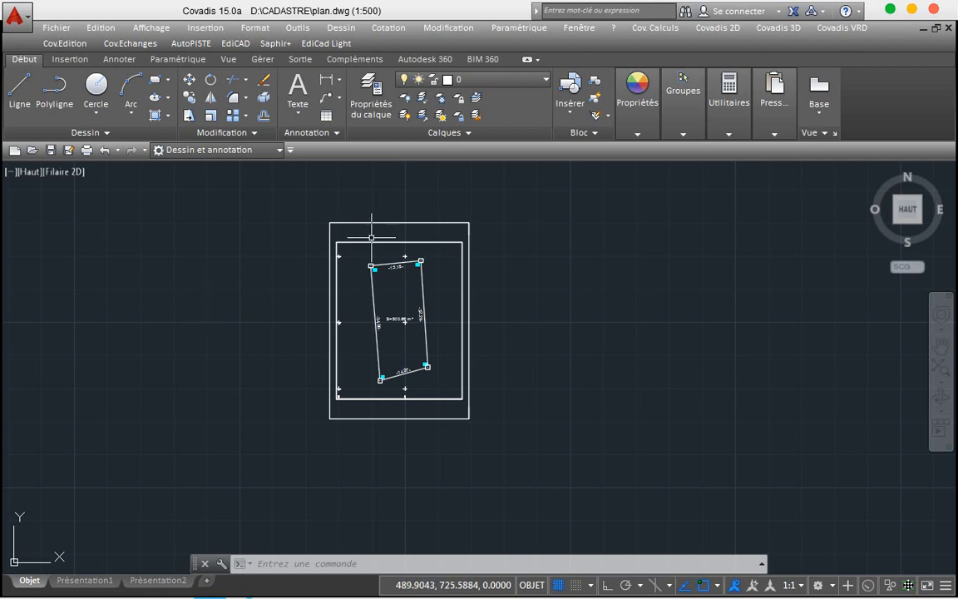
{"action": "scroll", "coordinate": [371, 237], "scroll_direction": "up", "scroll_amount": 2}
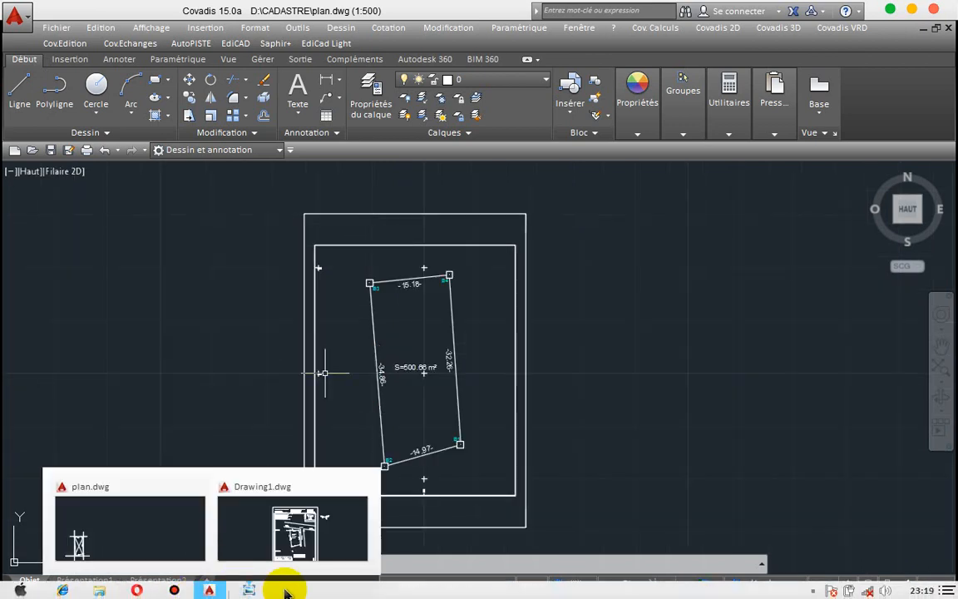
Step: Switch to Drawing1.dwg and zoom into its title block to read the header MText
{"action": "mouse_move", "coordinate": [219, 576]}
{"action": "left_click", "coordinate": [233, 537]}
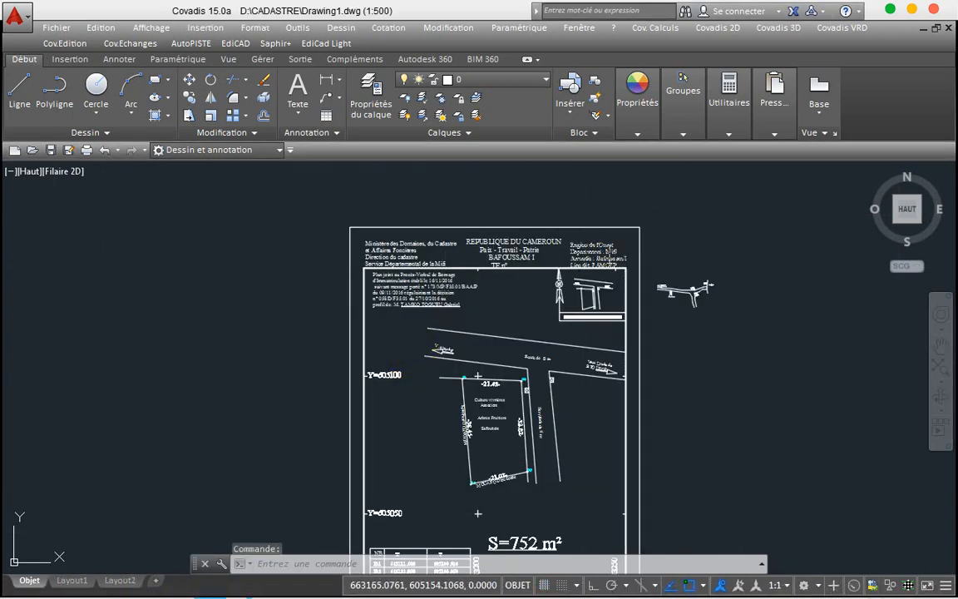
{"action": "scroll", "coordinate": [607, 250], "scroll_direction": "up", "scroll_amount": 2}
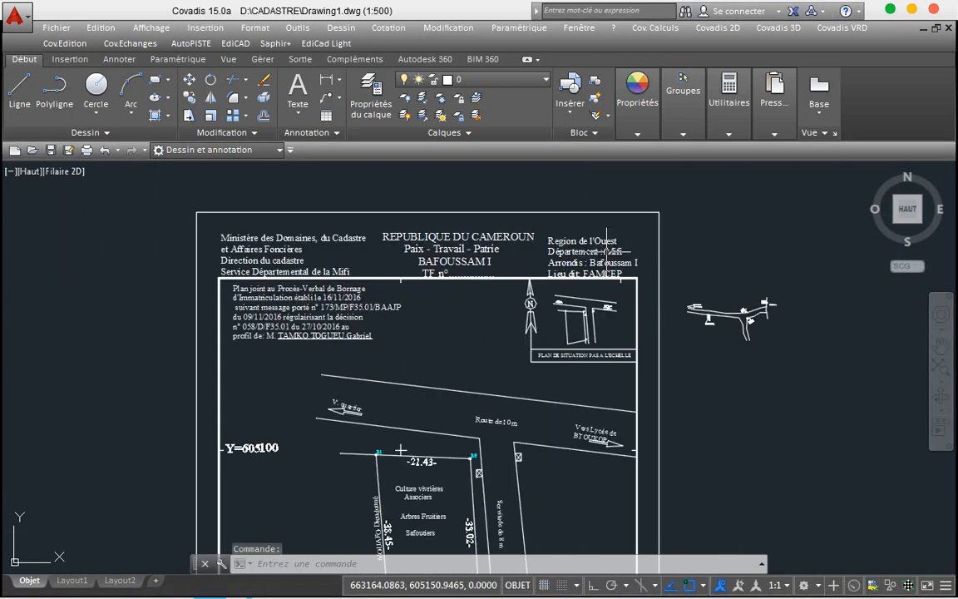
{"action": "scroll", "coordinate": [607, 250], "scroll_direction": "up", "scroll_amount": 2}
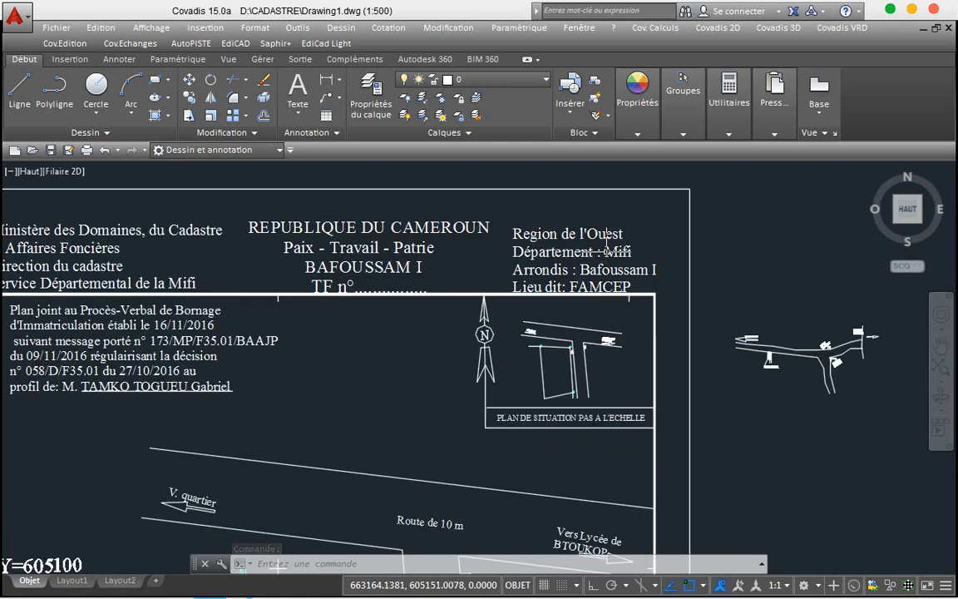
{"action": "scroll", "coordinate": [606, 250], "scroll_direction": "down", "scroll_amount": 2}
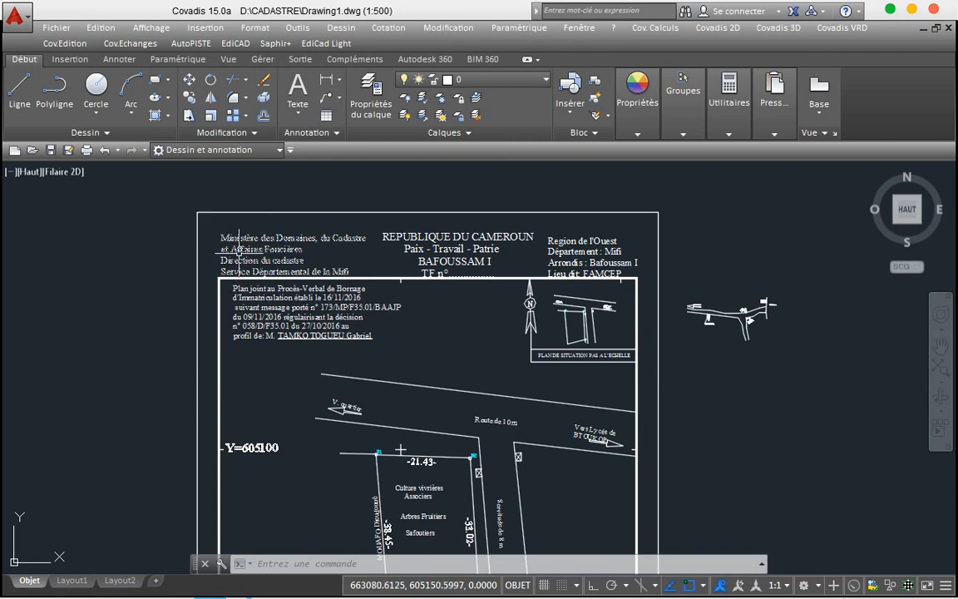
{"action": "mouse_move", "coordinate": [239, 250]}
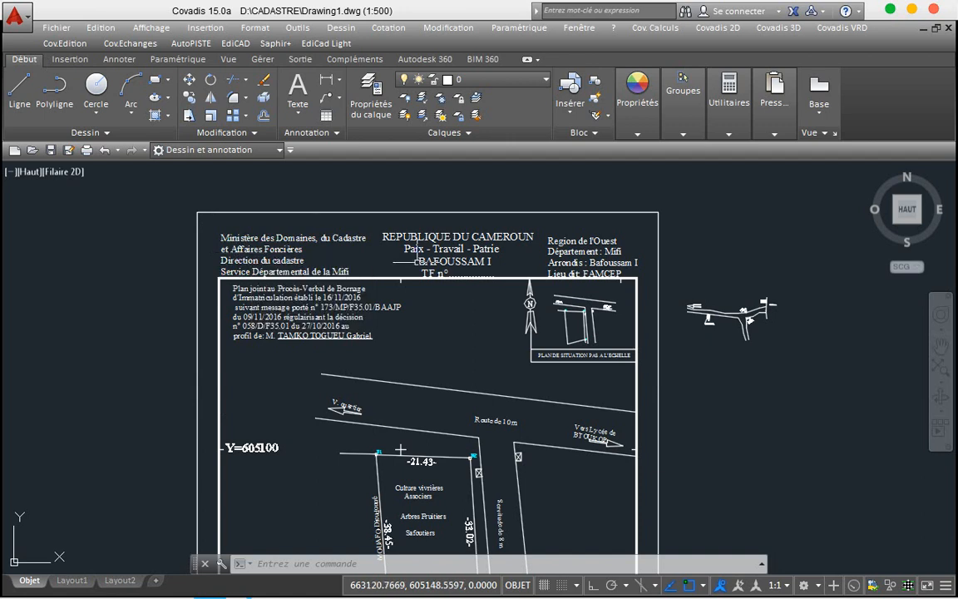
{"action": "mouse_move", "coordinate": [458, 248]}
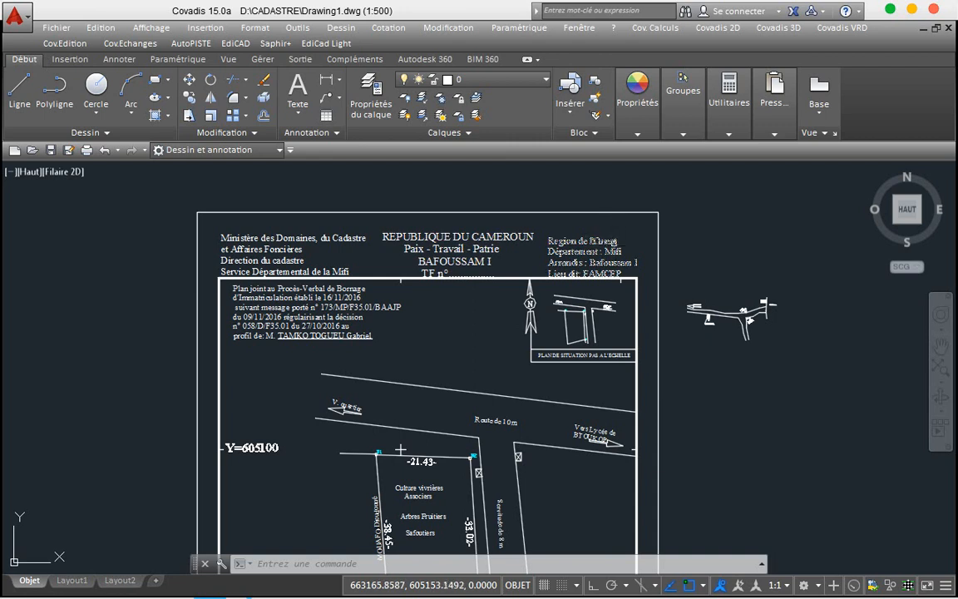
{"action": "mouse_move", "coordinate": [614, 243]}
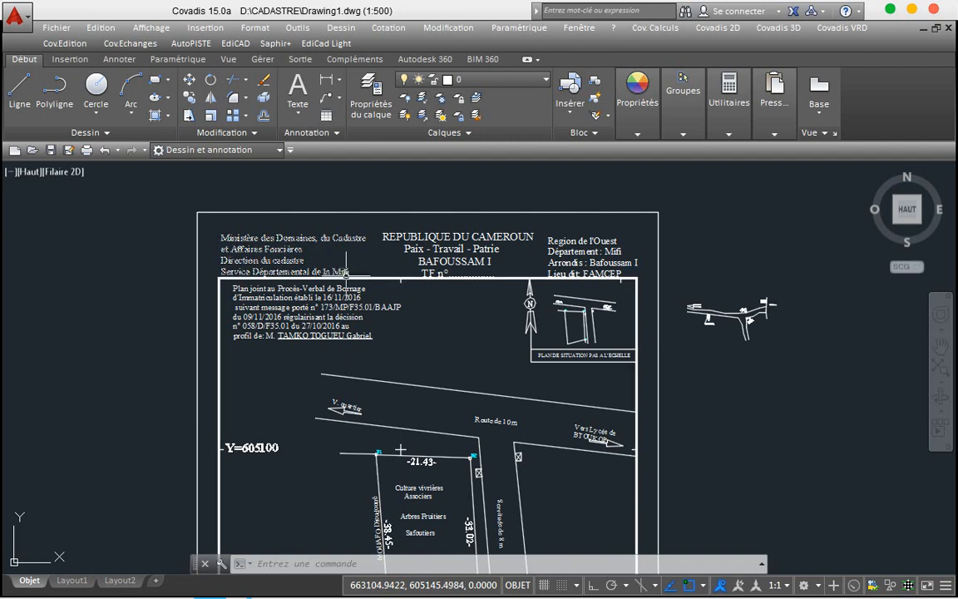
{"action": "mouse_move", "coordinate": [345, 271]}
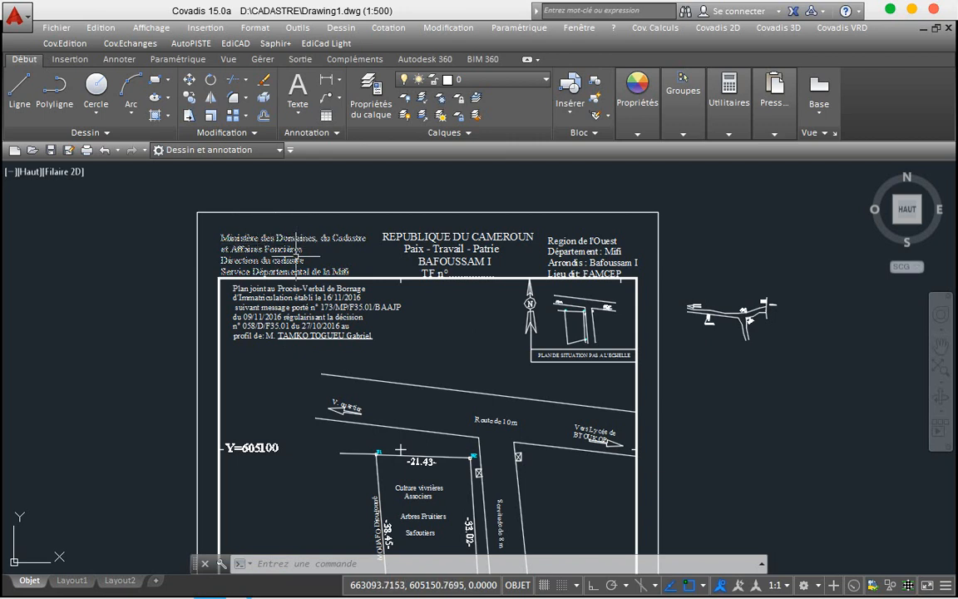
Step: Back in plan.dwg, draw a multiline text box by two corners at the frame's top-left
{"action": "mouse_move", "coordinate": [205, 590]}
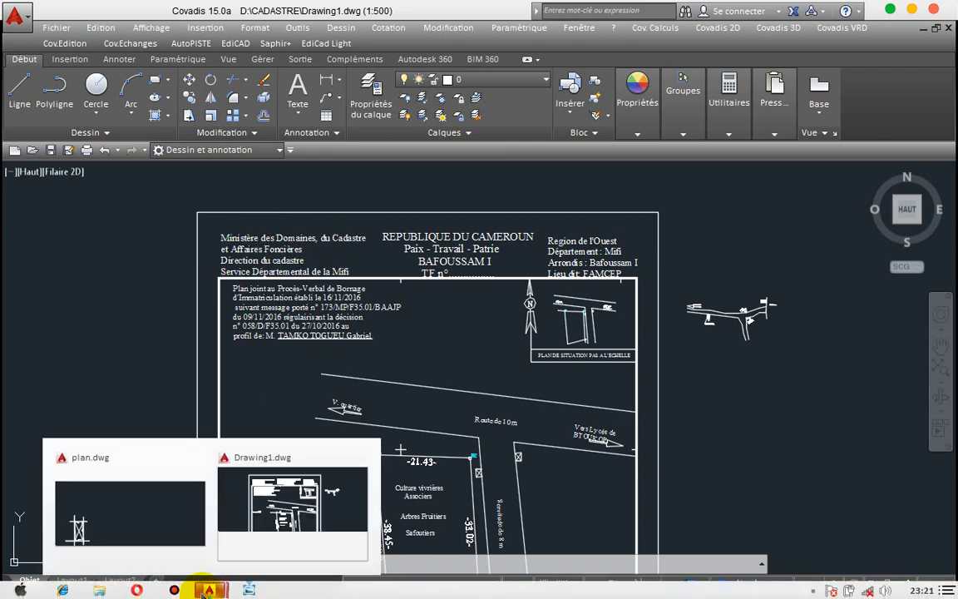
{"action": "left_click", "coordinate": [144, 486]}
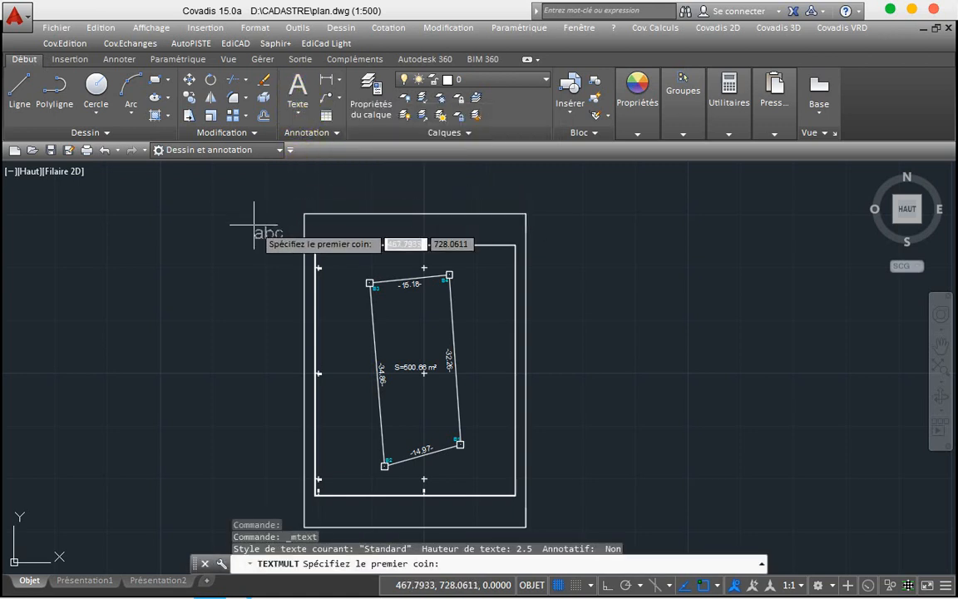
{"action": "left_click", "coordinate": [316, 222]}
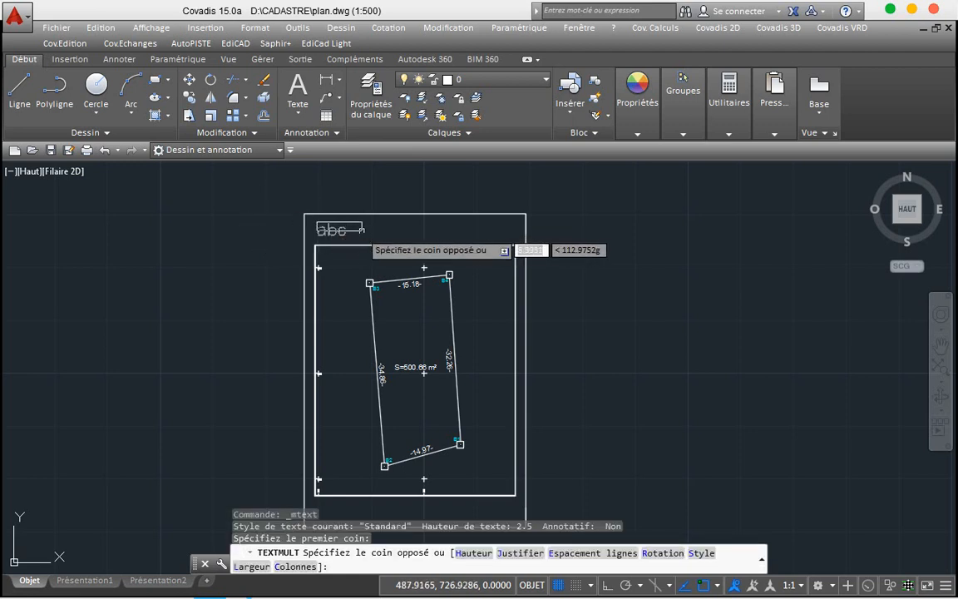
{"action": "left_click", "coordinate": [381, 235]}
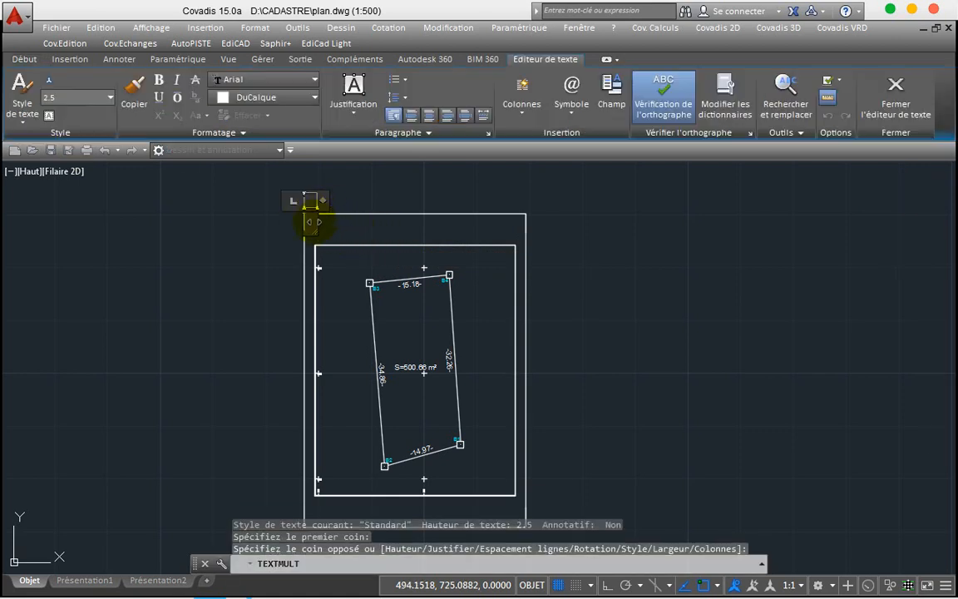
Step: Widen the text box with the ruler handle and keep Arial as the font
{"action": "left_click_drag", "start_coordinate": [322, 200], "coordinate": [407, 237]}
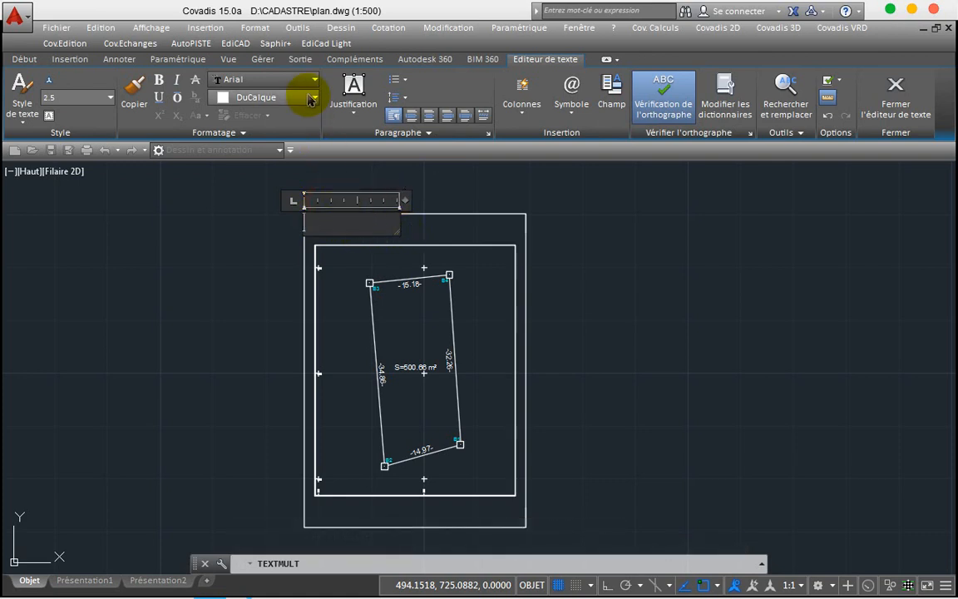
{"action": "left_click", "coordinate": [310, 83]}
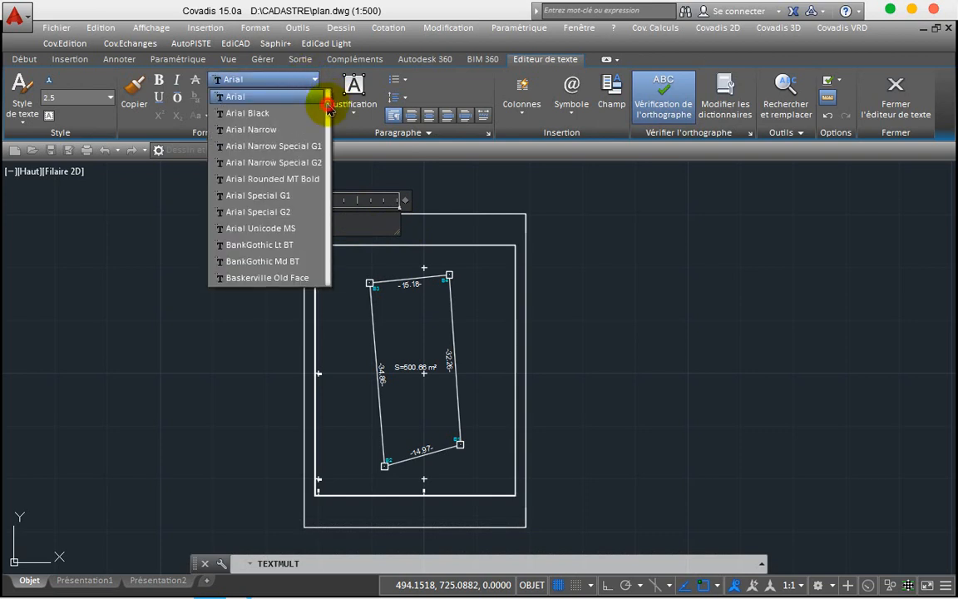
{"action": "scroll", "coordinate": [328, 108], "scroll_direction": "down", "scroll_amount": 5}
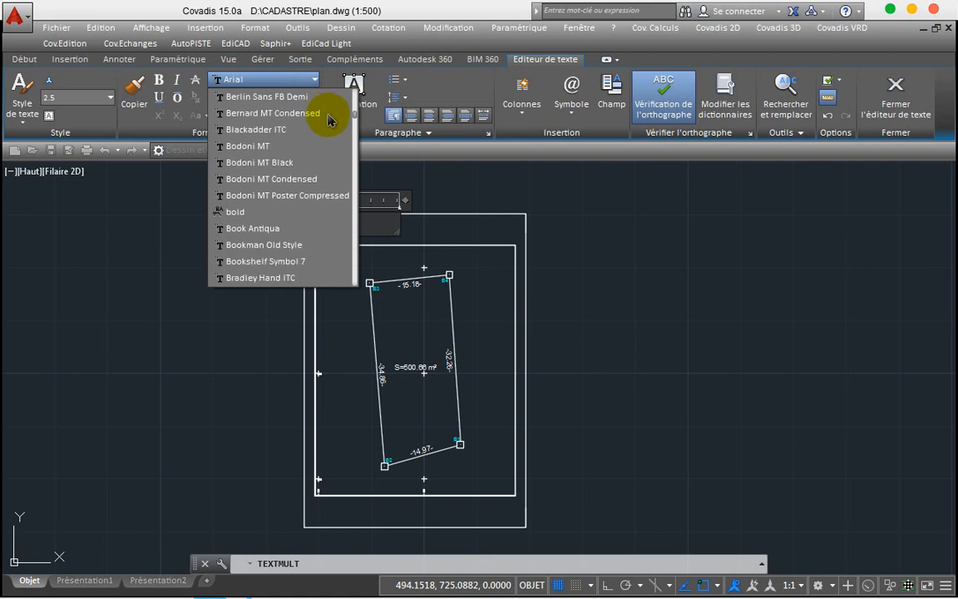
{"action": "scroll", "coordinate": [329, 124], "scroll_direction": "down", "scroll_amount": 15}
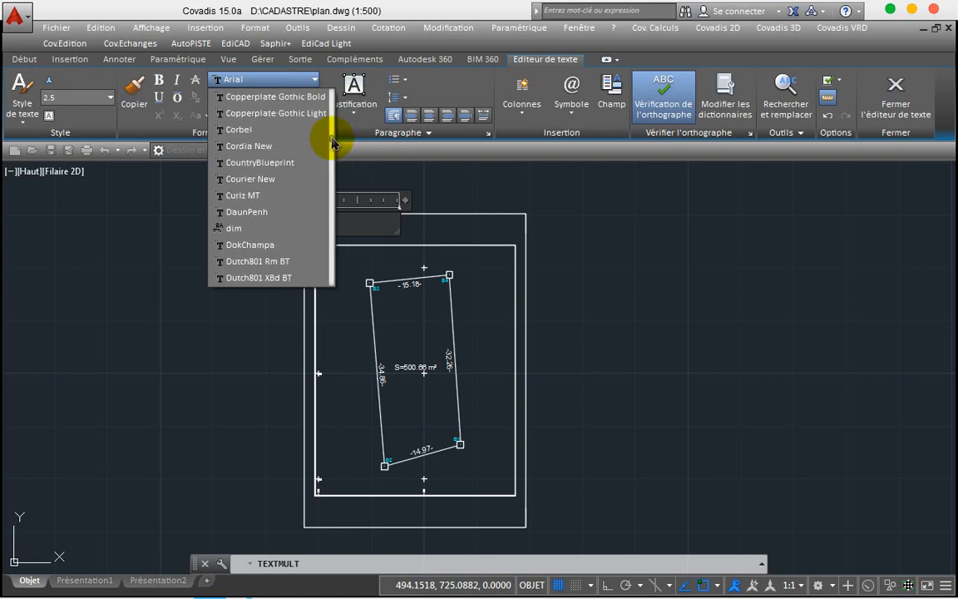
{"action": "left_click", "coordinate": [527, 206]}
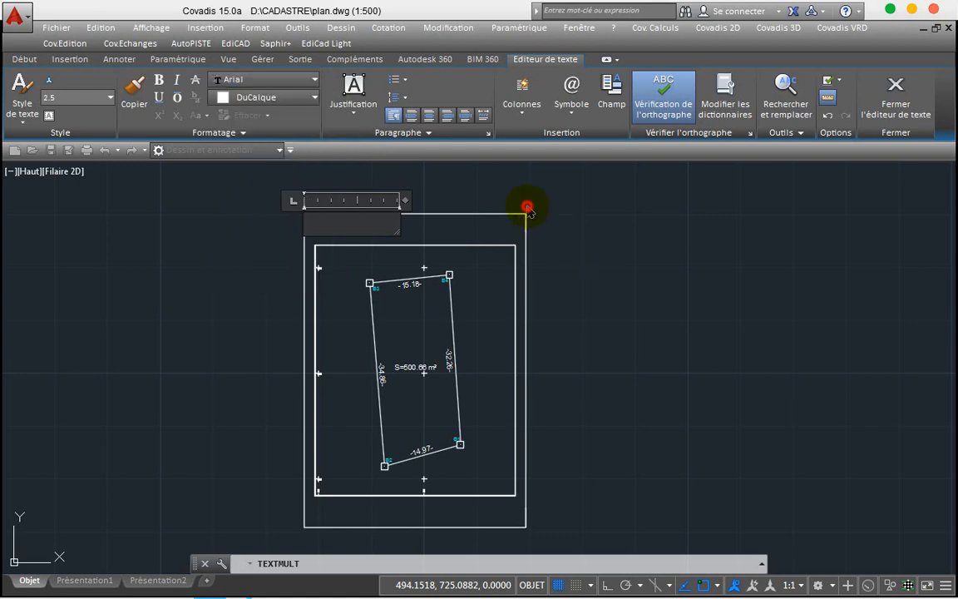
Step: Confirm the text height stays 2.5 and start typing the title text with 'MM'
{"action": "type", "text": "gh"}
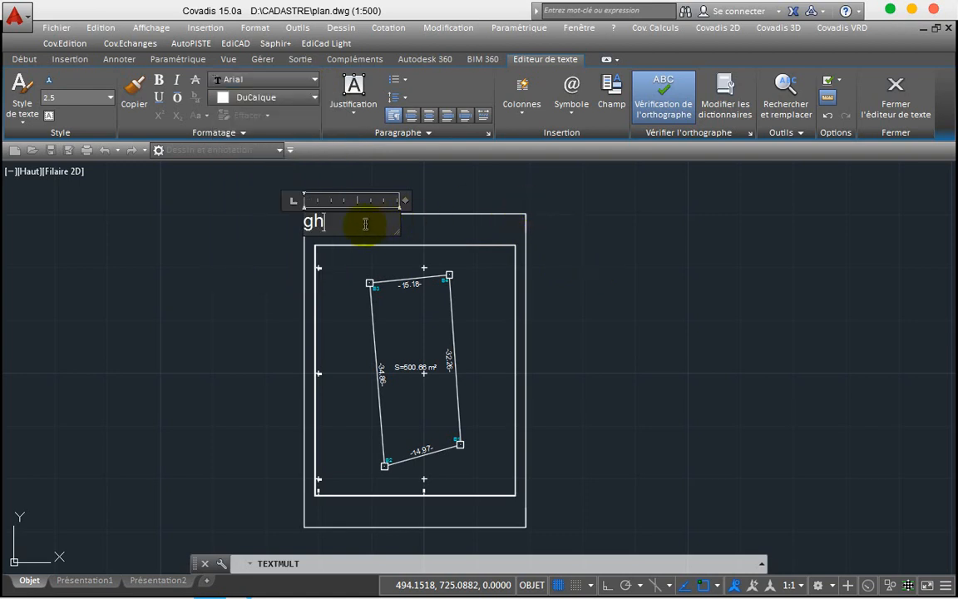
{"action": "type", "text": "y"}
{"action": "key", "text": "BackSpace"}
{"action": "key", "text": "BackSpace"}
{"action": "key", "text": "BackSpace"}
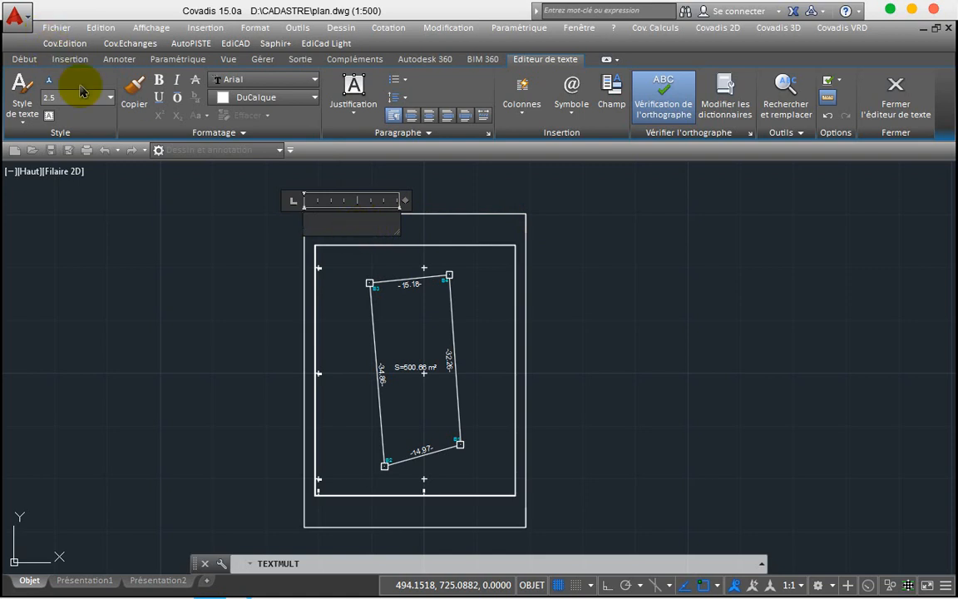
{"action": "left_click", "coordinate": [109, 99]}
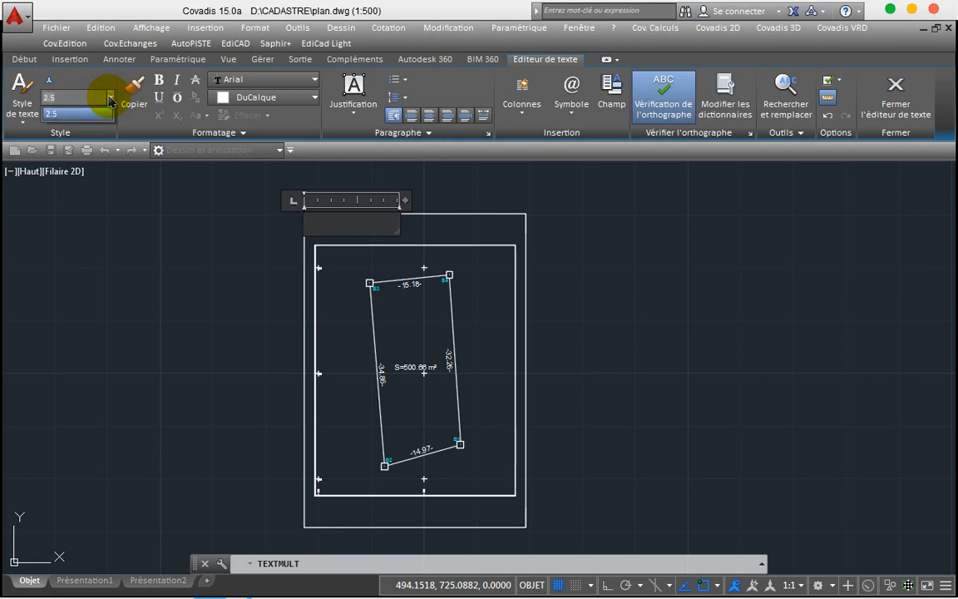
{"action": "left_click", "coordinate": [110, 99]}
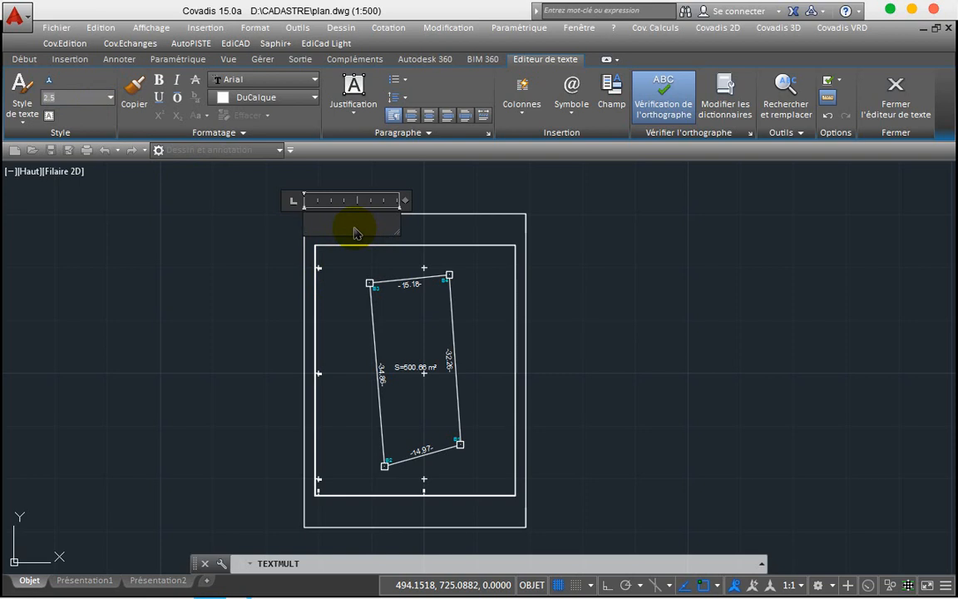
{"action": "type", "text": "MM"}
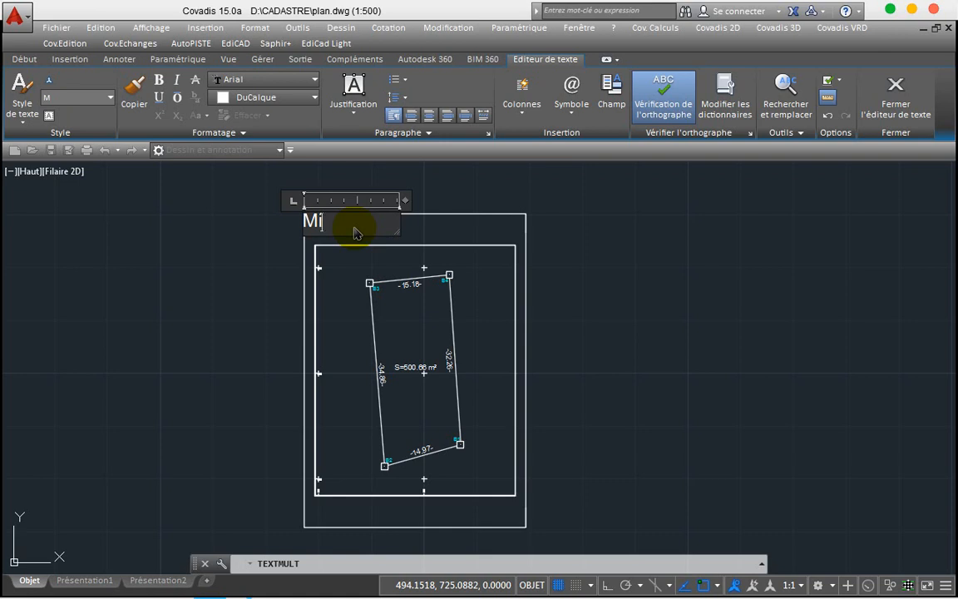
Step: Type 'Ministère des Domaines, du Cadastre et Affaires FONCI7RES', fixing typos along the way
{"action": "type", "text": "nist"}
{"action": "type", "text": "ère"}
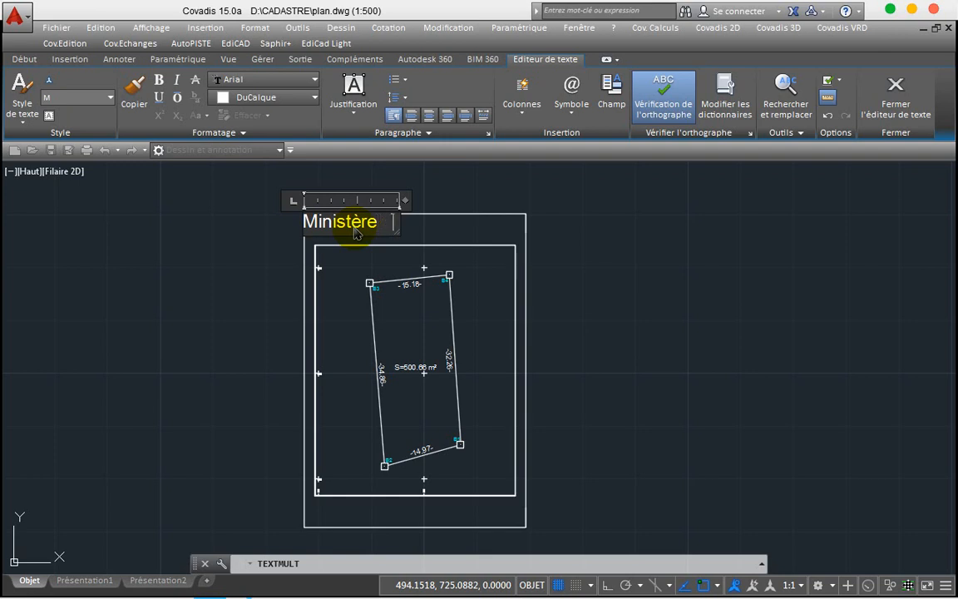
{"action": "type", "text": " des"}
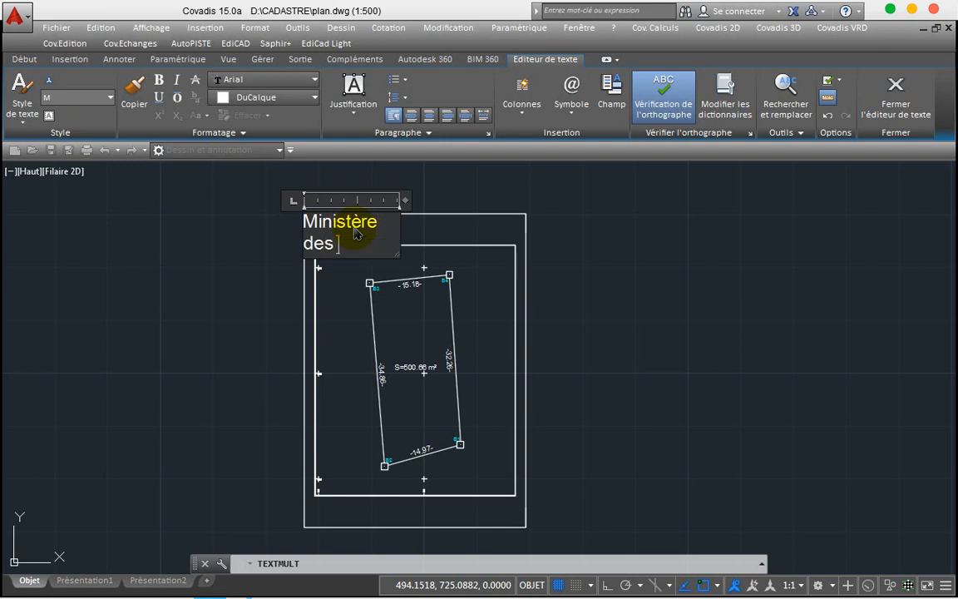
{"action": "type", "text": " Dmo"}
{"action": "key", "text": "BackSpace"}
{"action": "key", "text": "BackSpace"}
{"action": "type", "text": "omai"}
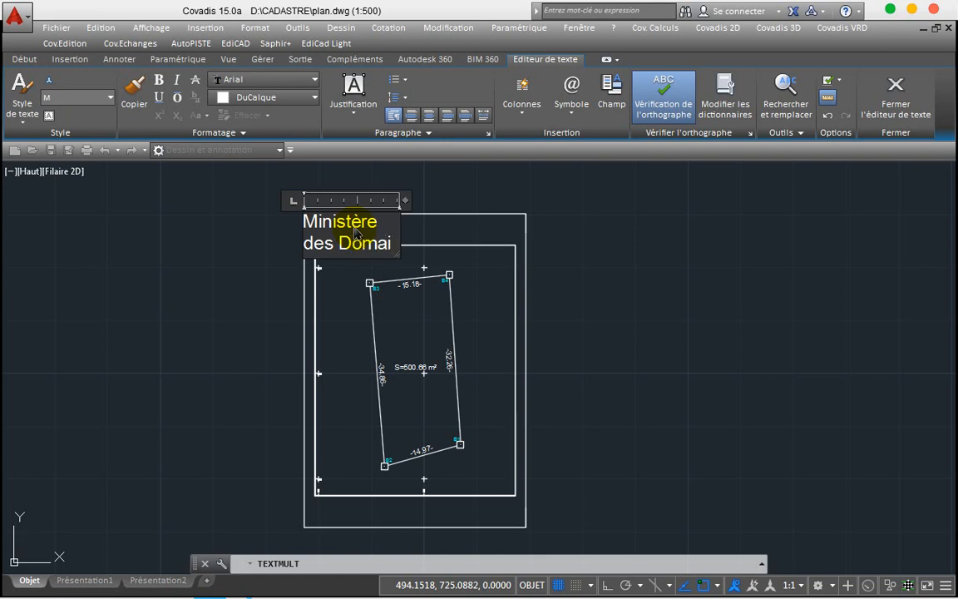
{"action": "type", "text": "nes"}
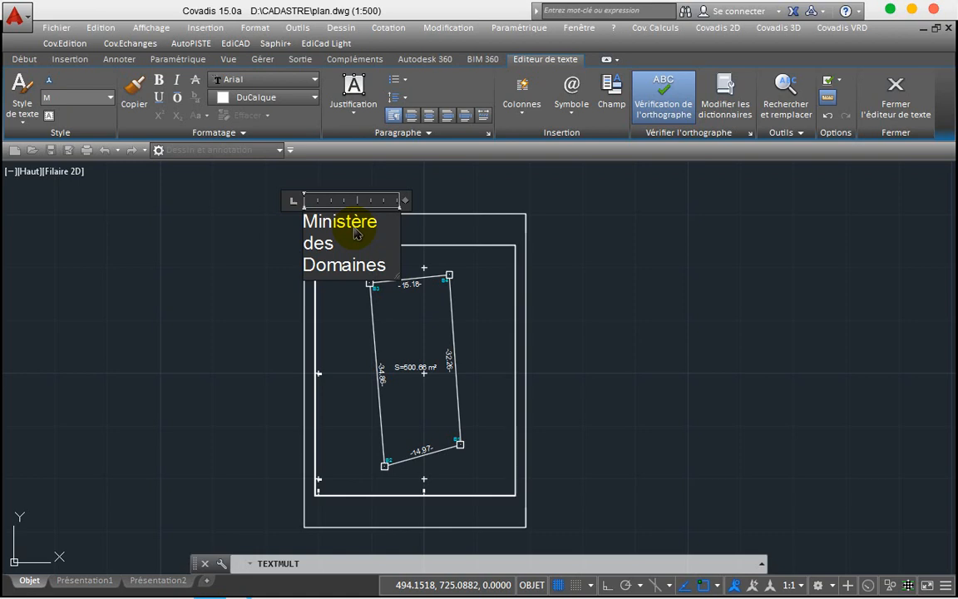
{"action": "type", "text": ", du c"}
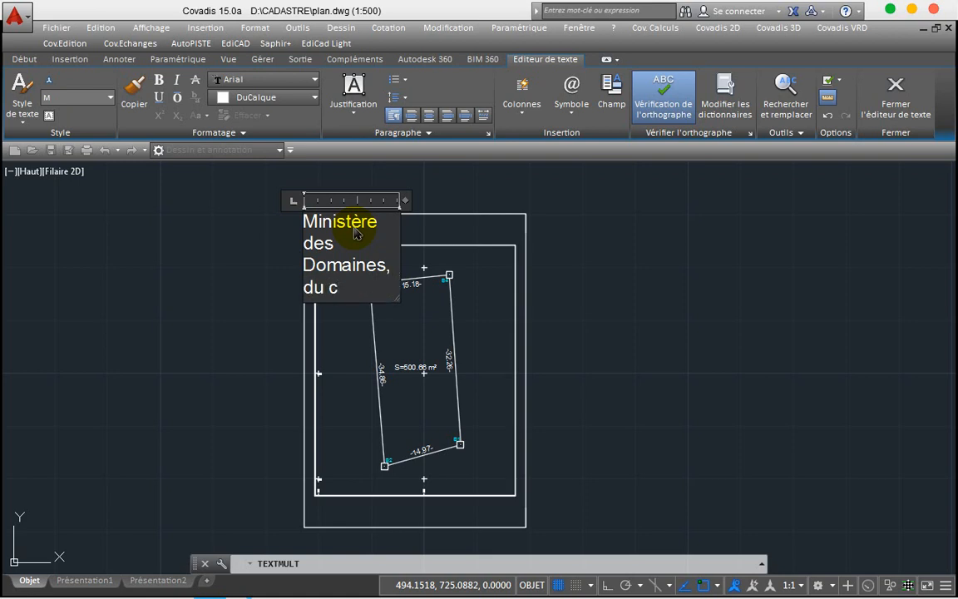
{"action": "key", "text": "BackSpace"}
{"action": "type", "text": "Cadastre"}
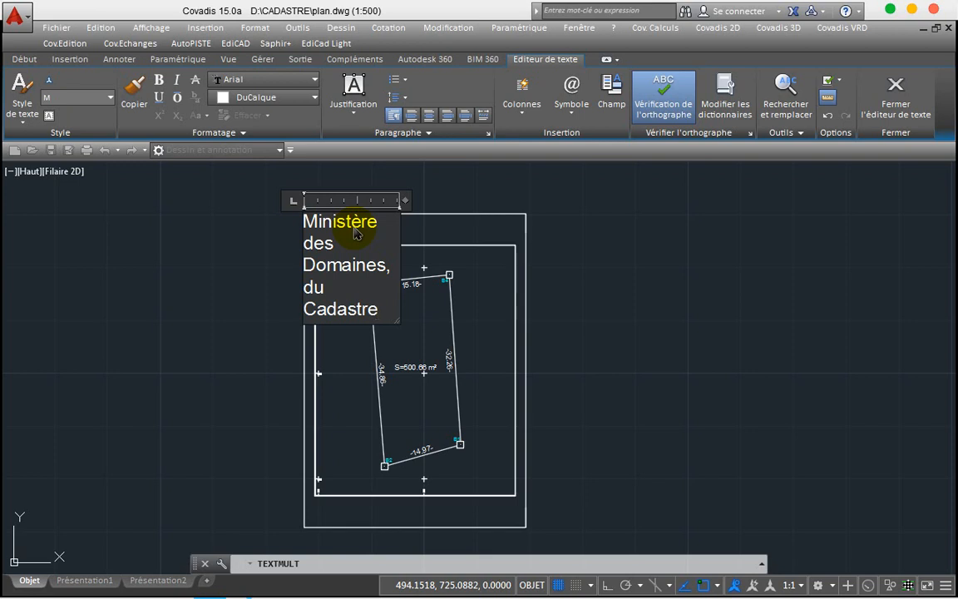
{"action": "type", "text": " et A"}
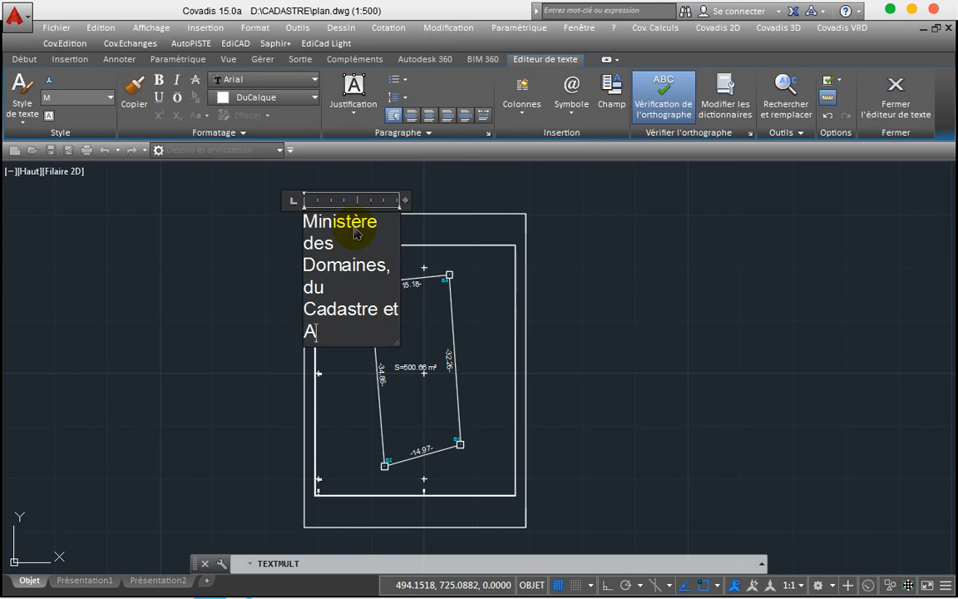
{"action": "type", "text": "ffaires "}
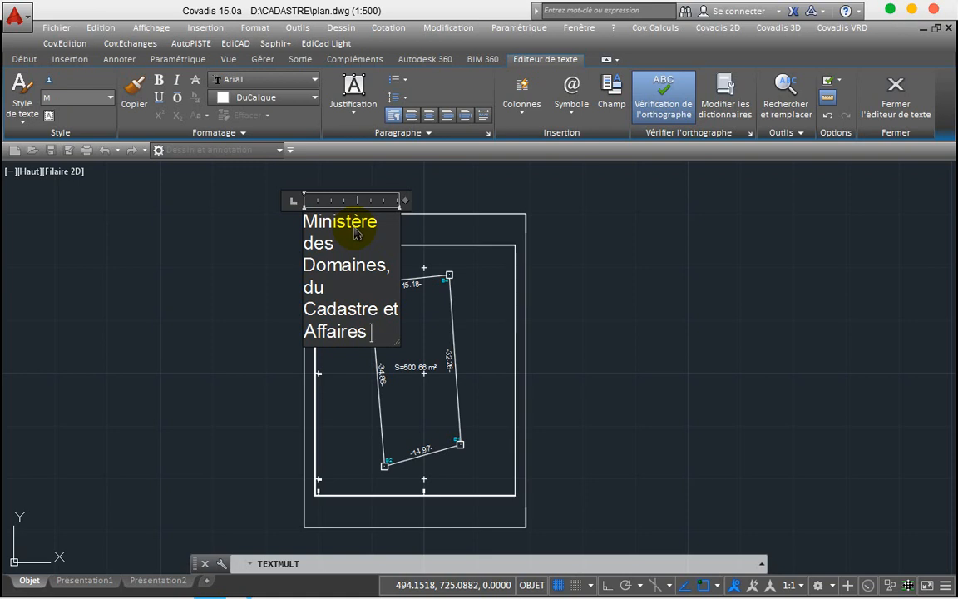
{"action": "type", "text": "FONC"}
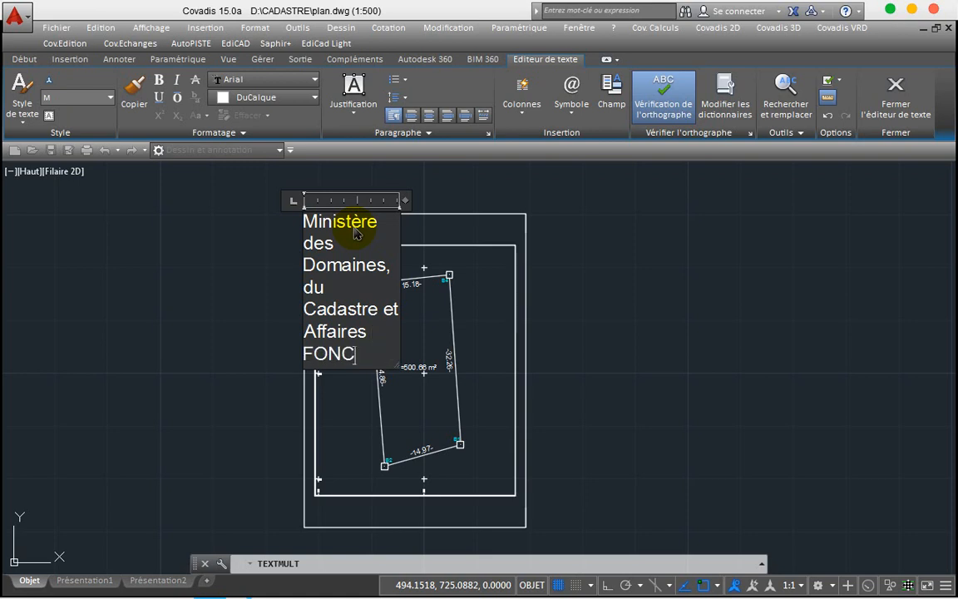
{"action": "type", "text": "I7RES"}
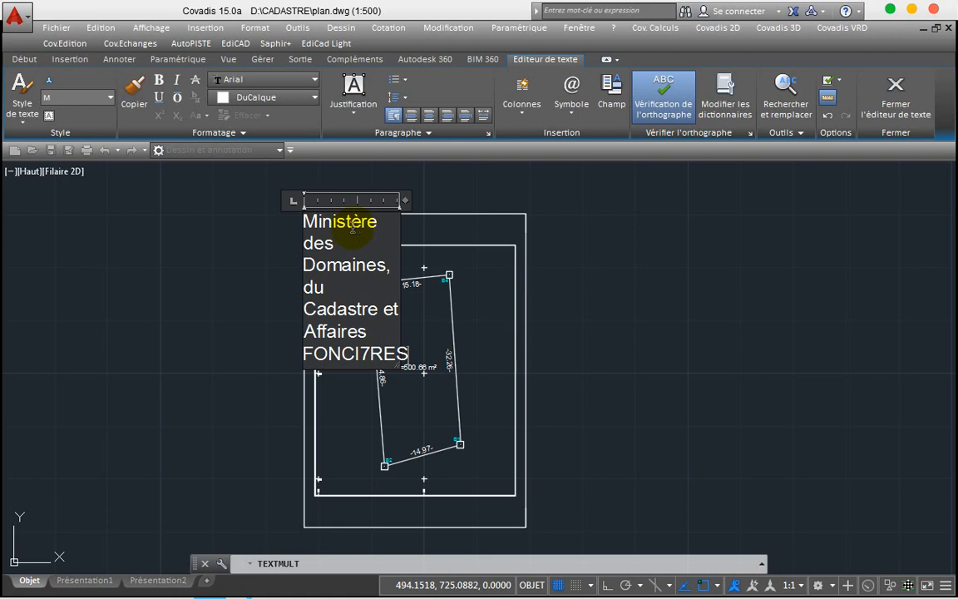
Step: Widen the text box and correct 'FONCI7RES' to 'Foncières'
{"action": "mouse_move", "coordinate": [405, 200]}
{"action": "left_mouse_down"}
{"action": "mouse_move", "coordinate": [521, 202]}
{"action": "mouse_move", "coordinate": [528, 221]}
{"action": "mouse_move", "coordinate": [607, 228]}
{"action": "mouse_move", "coordinate": [621, 214]}
{"action": "mouse_move", "coordinate": [632, 224]}
{"action": "left_mouse_up"}
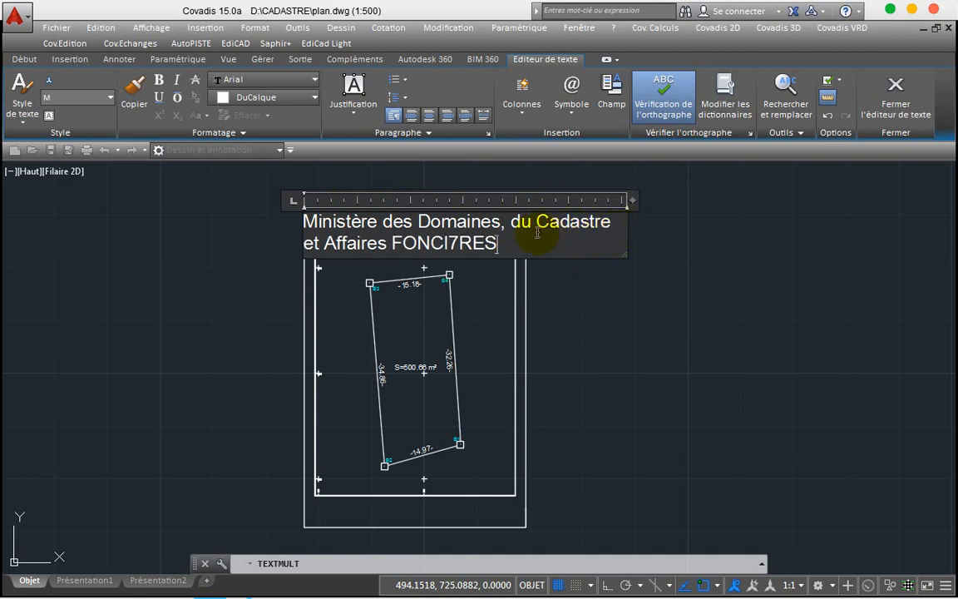
{"action": "key", "text": "BackSpace"}
{"action": "key", "text": "BackSpace"}
{"action": "key", "text": "BackSpace"}
{"action": "key", "text": "BackSpace"}
{"action": "key", "text": "BackSpace"}
{"action": "key", "text": "BackSpace"}
{"action": "key", "text": "BackSpace"}
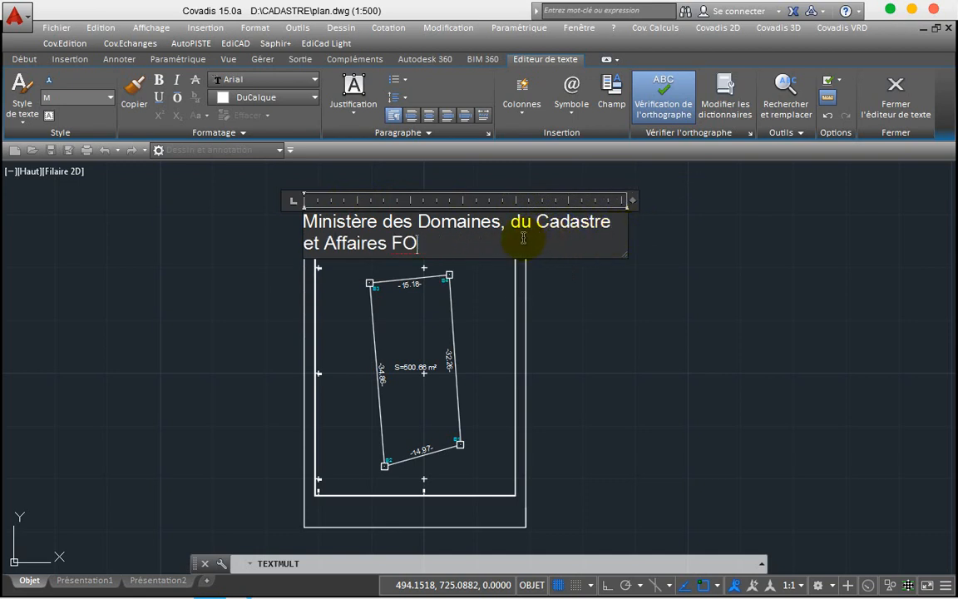
{"action": "key", "text": "BackSpace"}
{"action": "type", "text": "oncières"}
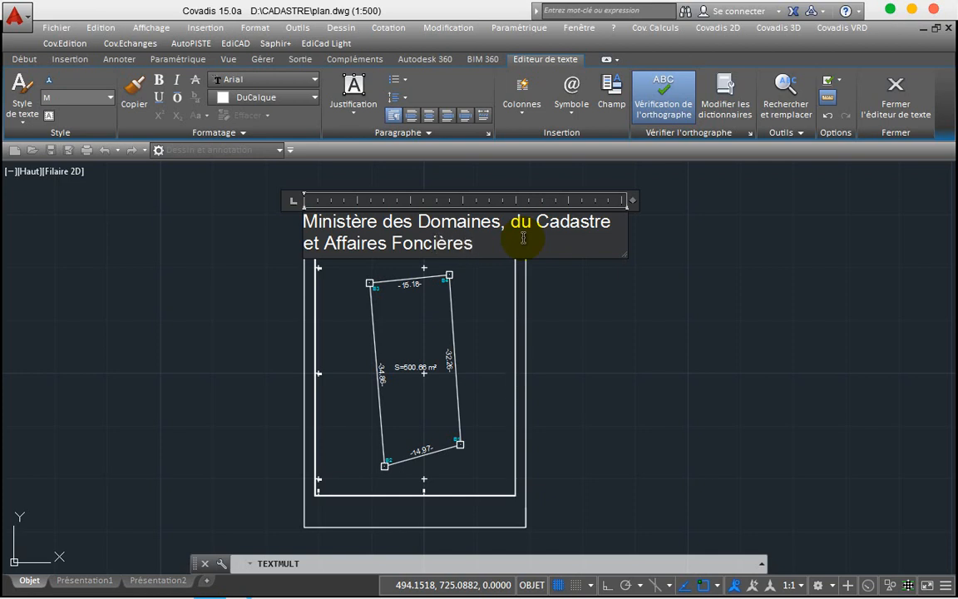
Step: Add a new line reading 'Direction du cadastre'
{"action": "key", "text": "Return"}
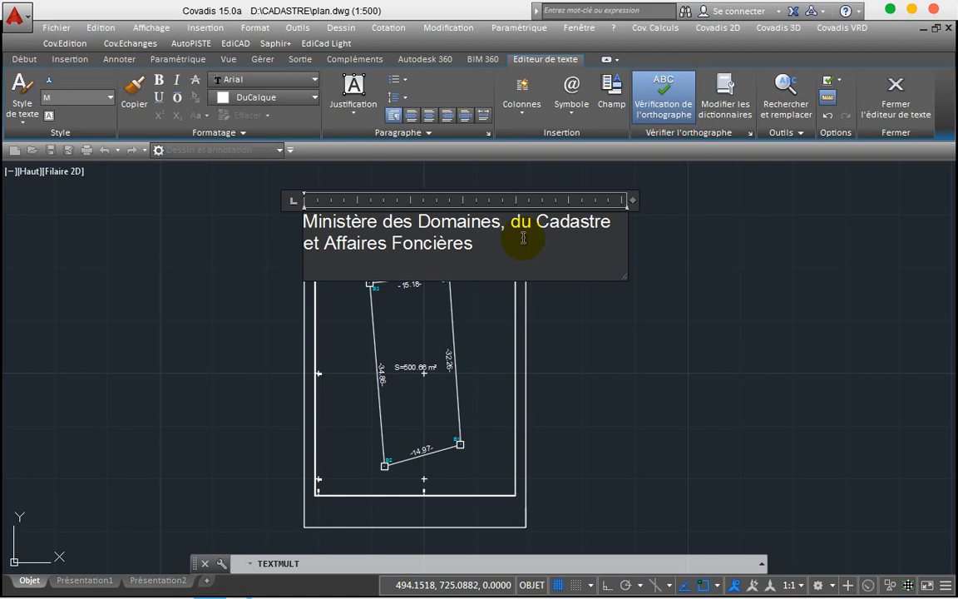
{"action": "type", "text": "Dires"}
{"action": "key", "text": "BackSpace"}
{"action": "type", "text": "ction d"}
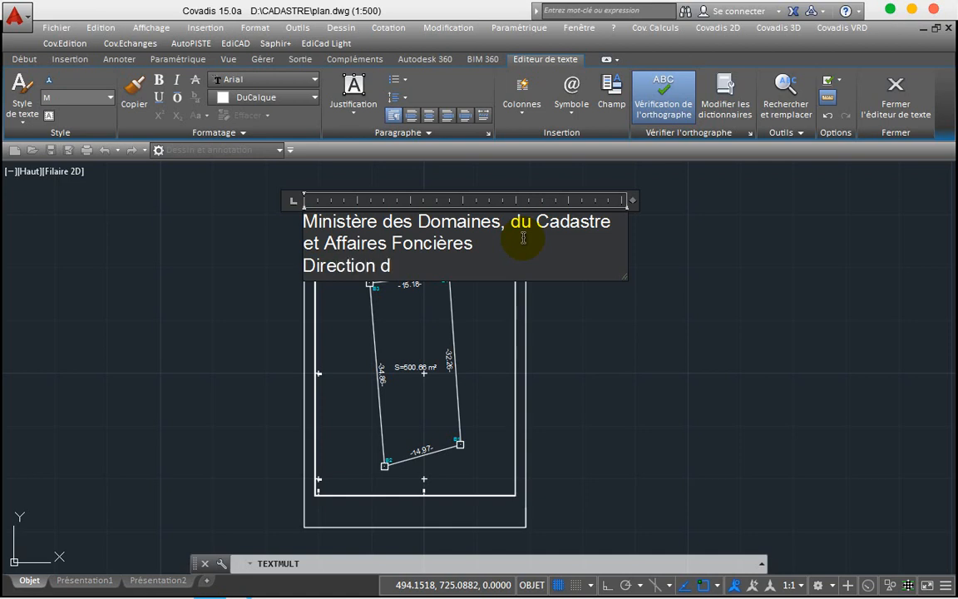
{"action": "type", "text": "u cadastre"}
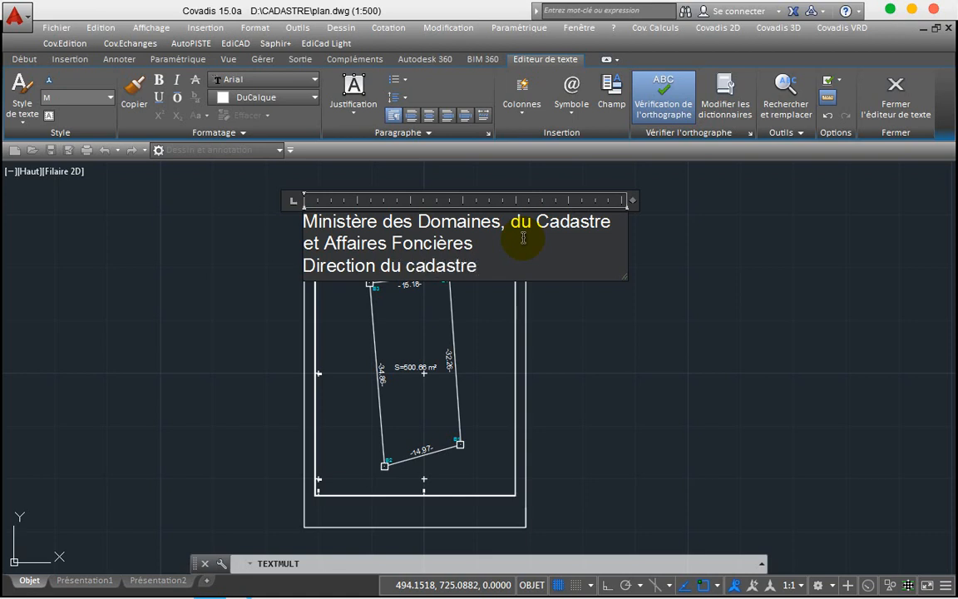
Step: Add the line 'Service Départemental de la mifi' and commit the title text
{"action": "key", "text": "Return"}
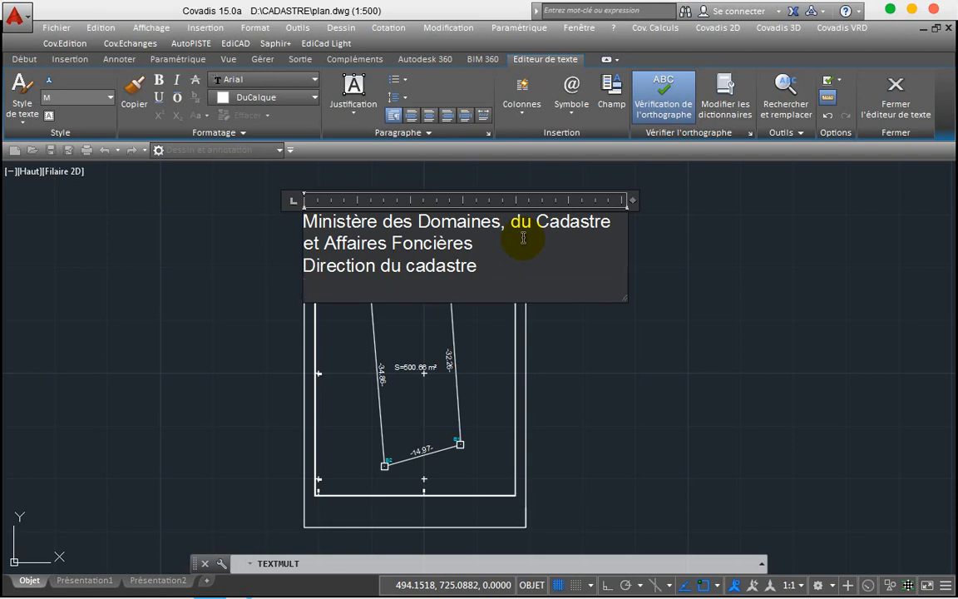
{"action": "type", "text": "Servi"}
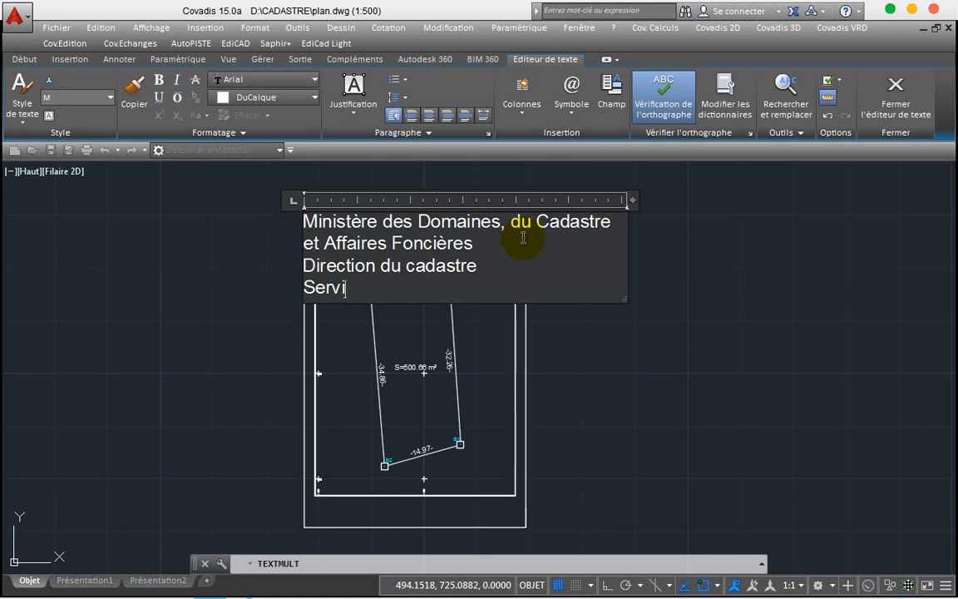
{"action": "type", "text": "ce De"}
{"action": "key", "text": "BackSpace"}
{"action": "type", "text": "é"}
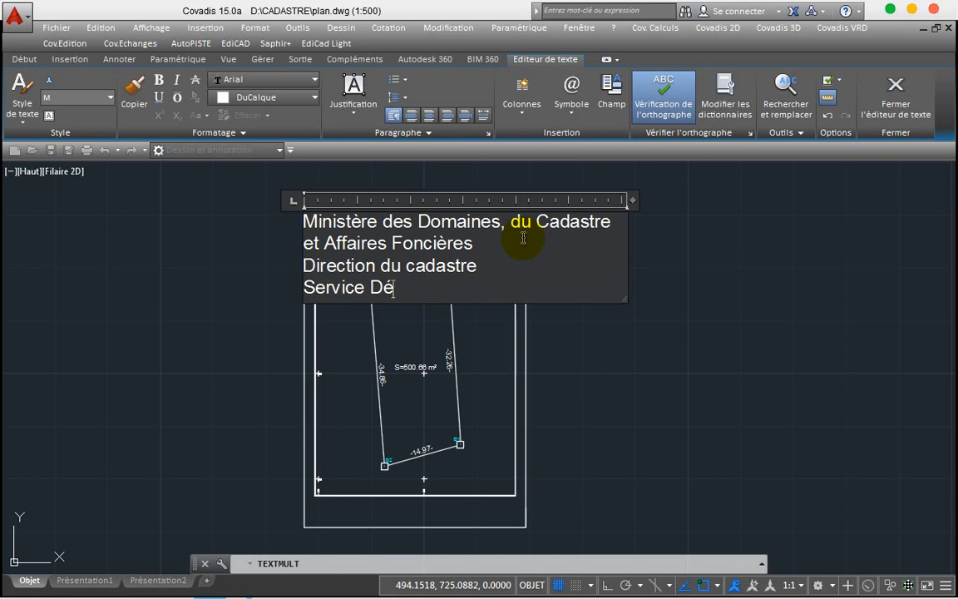
{"action": "type", "text": "parte"}
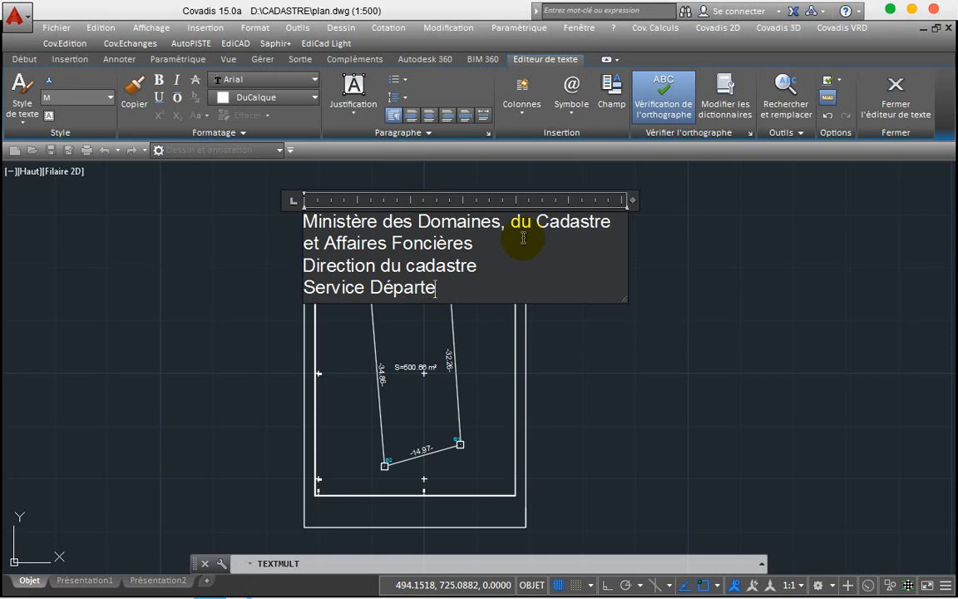
{"action": "type", "text": "mental"}
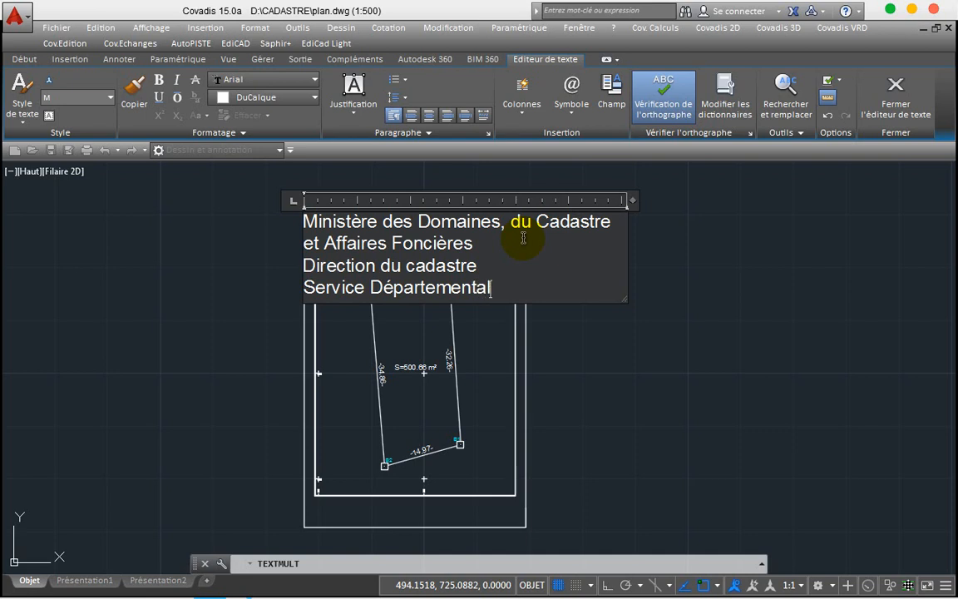
{"action": "type", "text": " de la mi"}
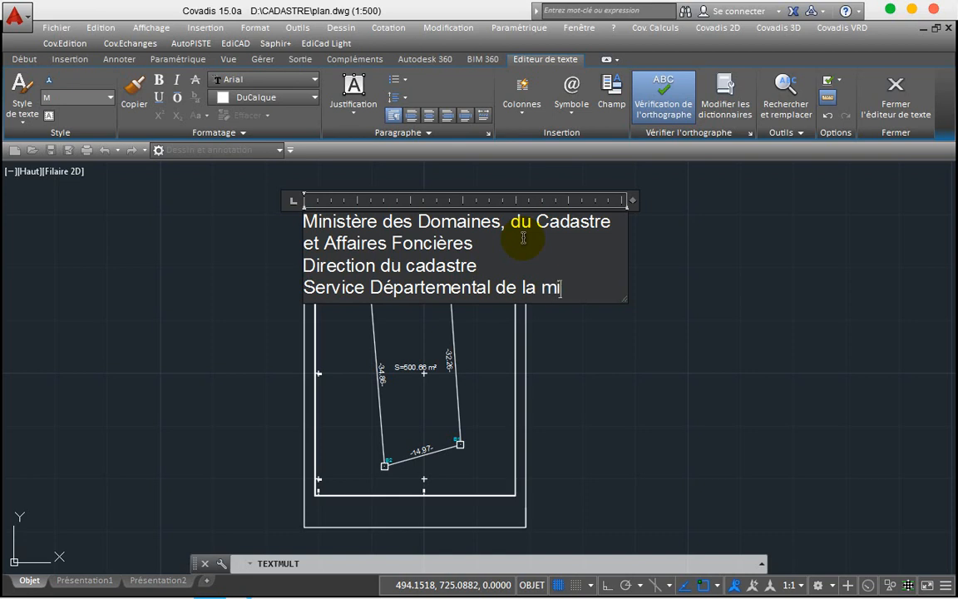
{"action": "type", "text": "fi"}
{"action": "left_click", "coordinate": [705, 241]}
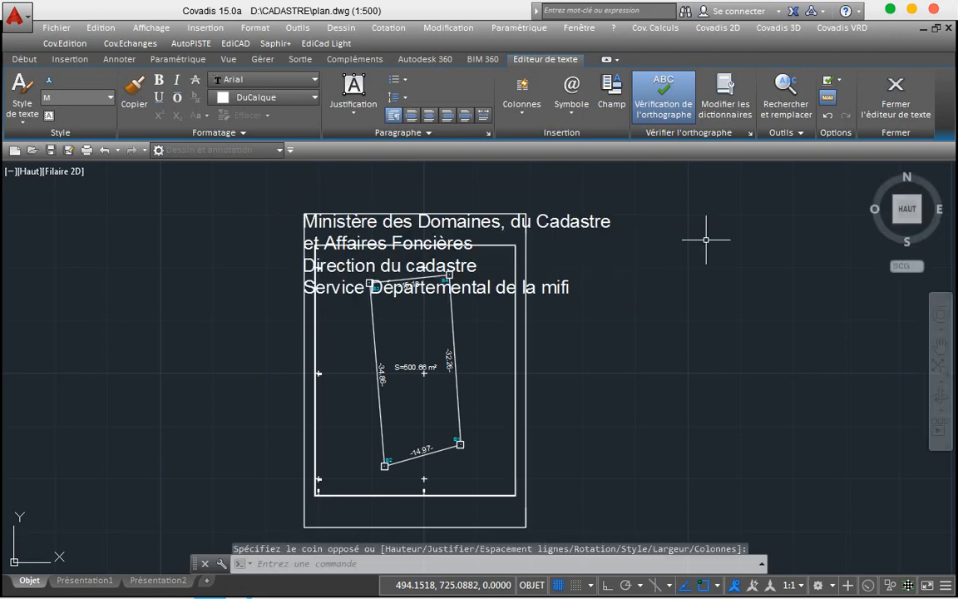
Step: Reopen the title text and capitalise 'mifi' to 'Mifi'
{"action": "left_click", "coordinate": [463, 214]}
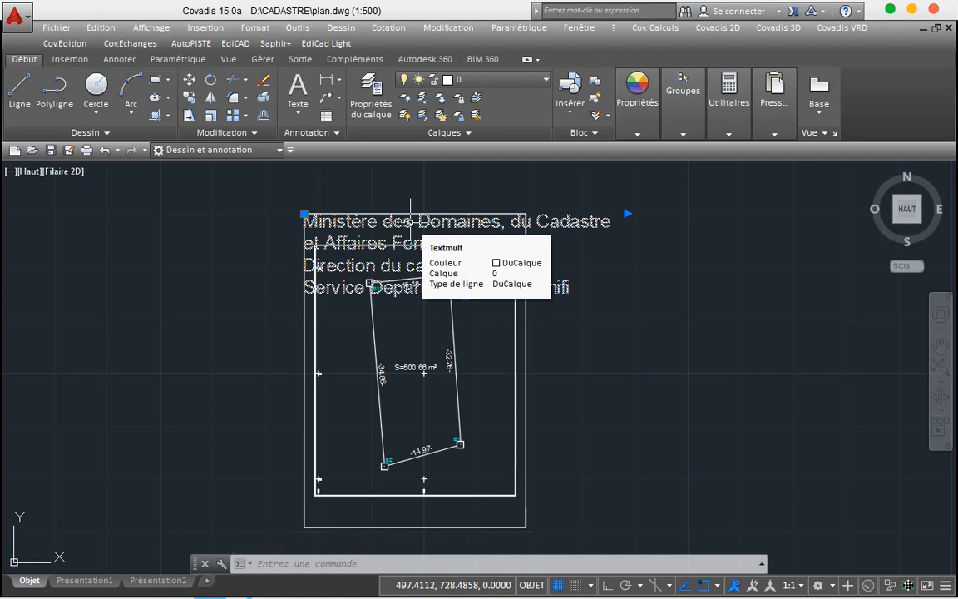
{"action": "double_click", "coordinate": [411, 221]}
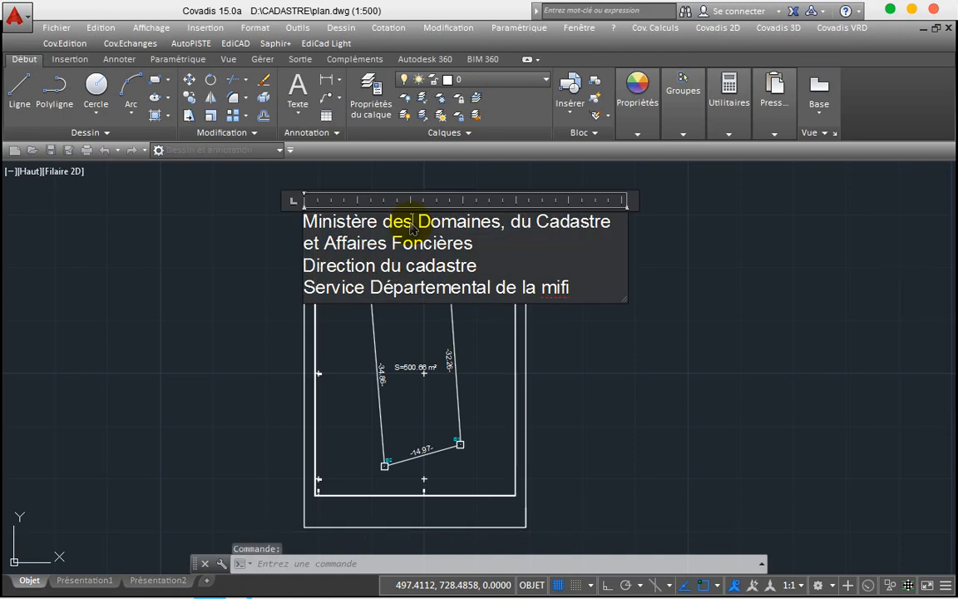
{"action": "left_click", "coordinate": [590, 287]}
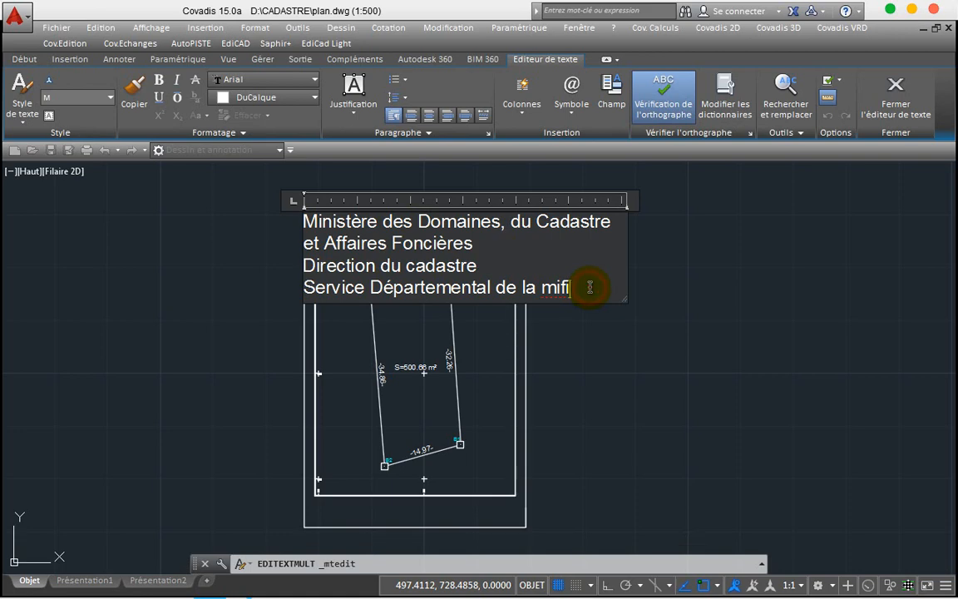
{"action": "key", "text": "BackSpace"}
{"action": "key", "text": "BackSpace"}
{"action": "key", "text": "BackSpace"}
{"action": "key", "text": "BackSpace"}
{"action": "type", "text": "Mifi"}
Step: Set the selected title text height to 1 and close the editor
{"action": "left_click_drag", "start_coordinate": [580, 290], "coordinate": [384, 202]}
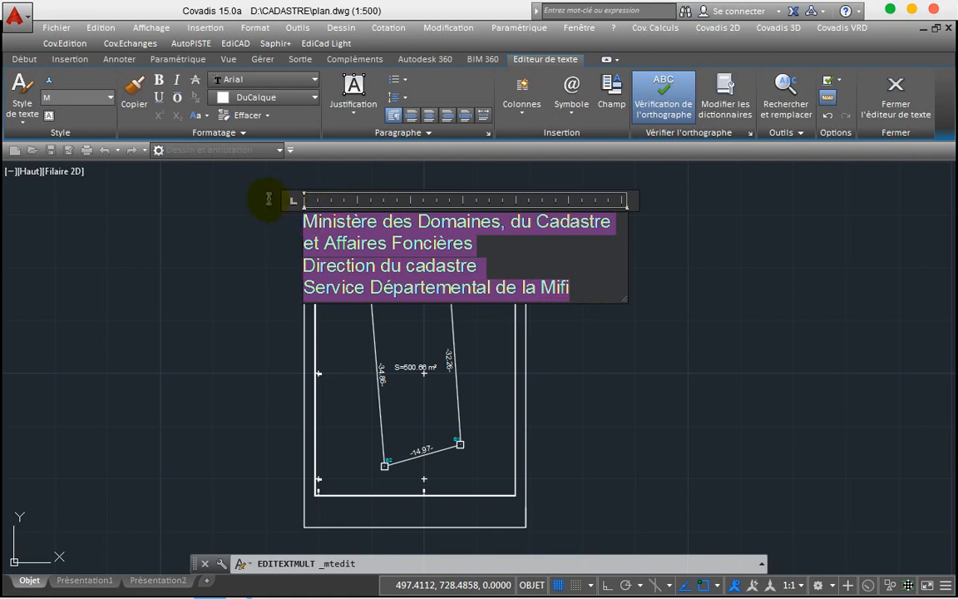
{"action": "left_click", "coordinate": [111, 99]}
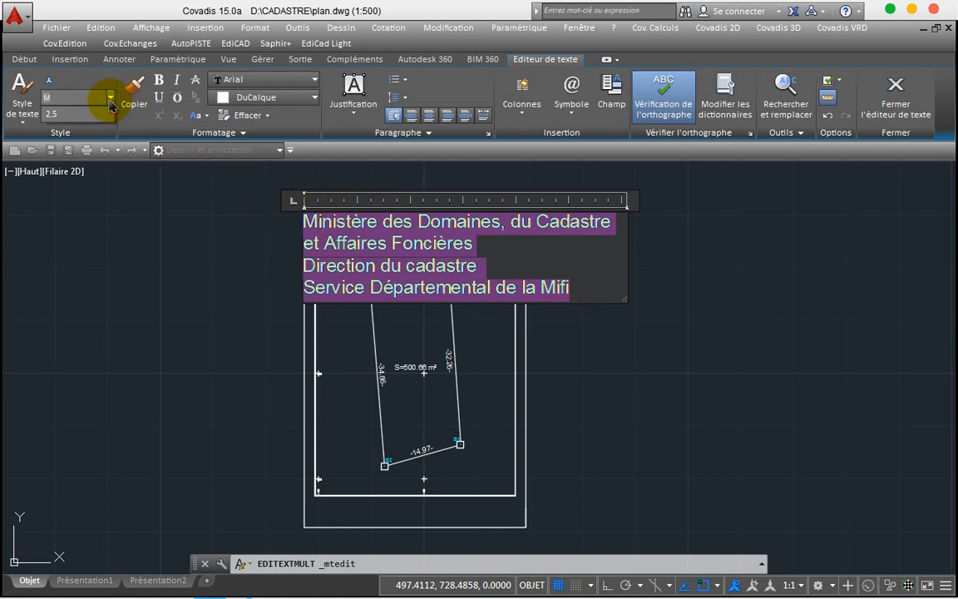
{"action": "left_click", "coordinate": [90, 100]}
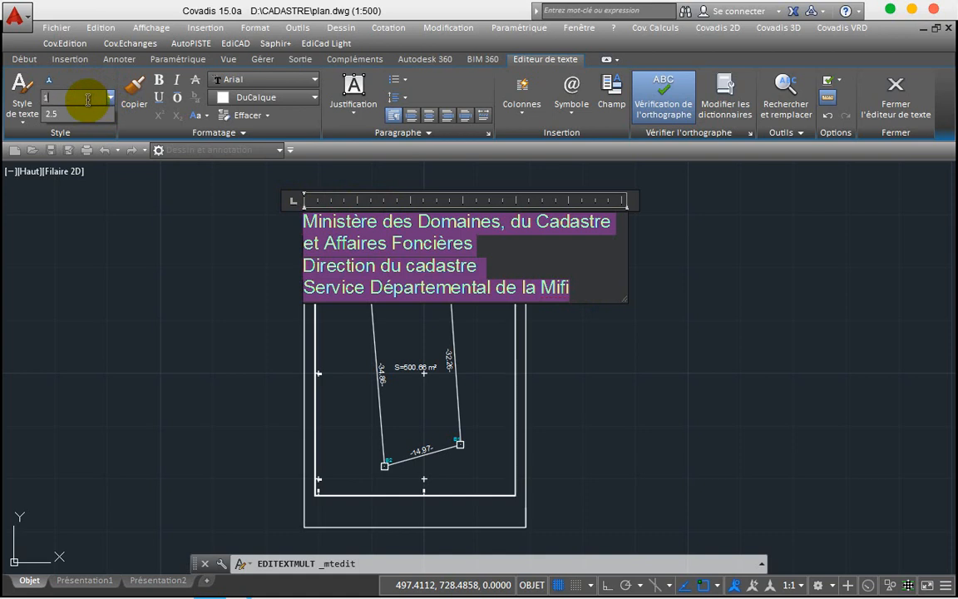
{"action": "key", "text": "Return"}
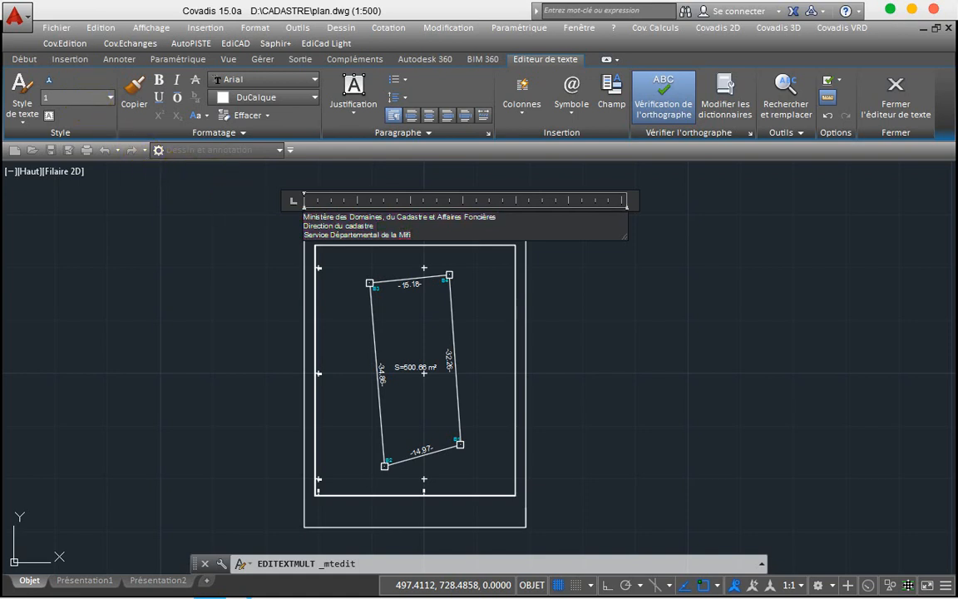
{"action": "left_click", "coordinate": [237, 199]}
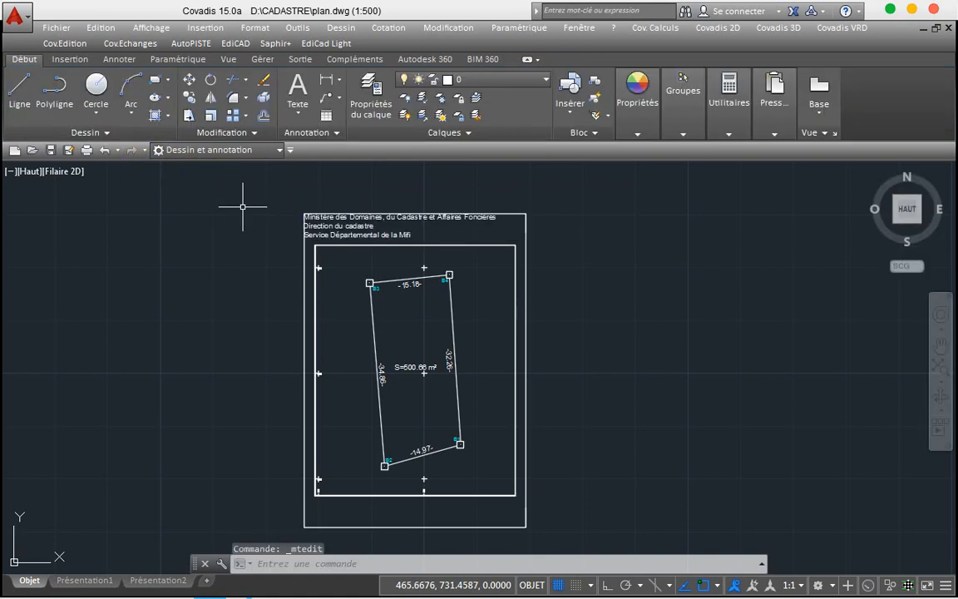
Step: Widen the ministry title box and set all its text to height 0.8
{"action": "left_click", "coordinate": [334, 226]}
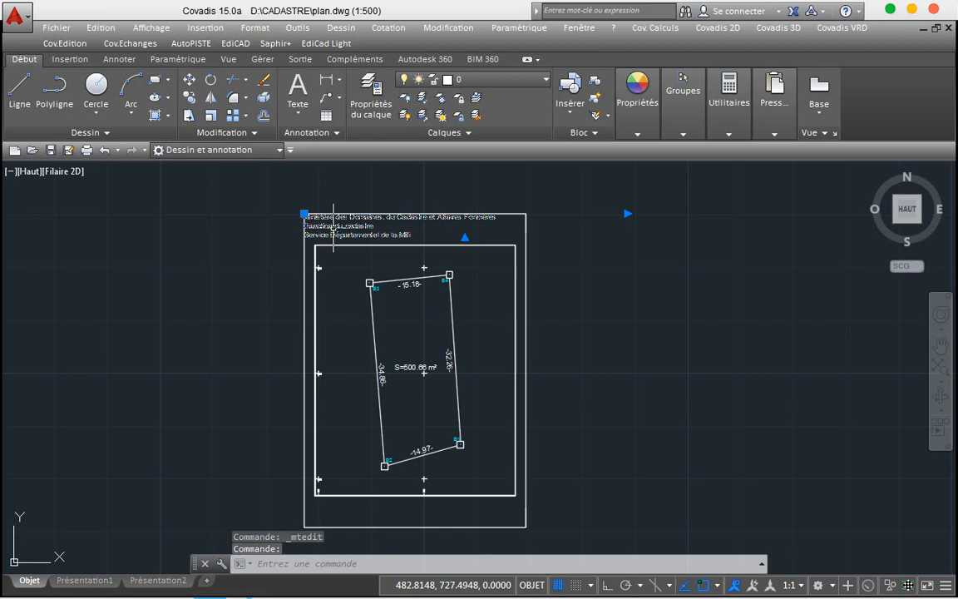
{"action": "scroll", "coordinate": [334, 226], "scroll_direction": "up", "scroll_amount": 4}
{"action": "scroll", "coordinate": [333, 227], "scroll_direction": "down", "scroll_amount": 2}
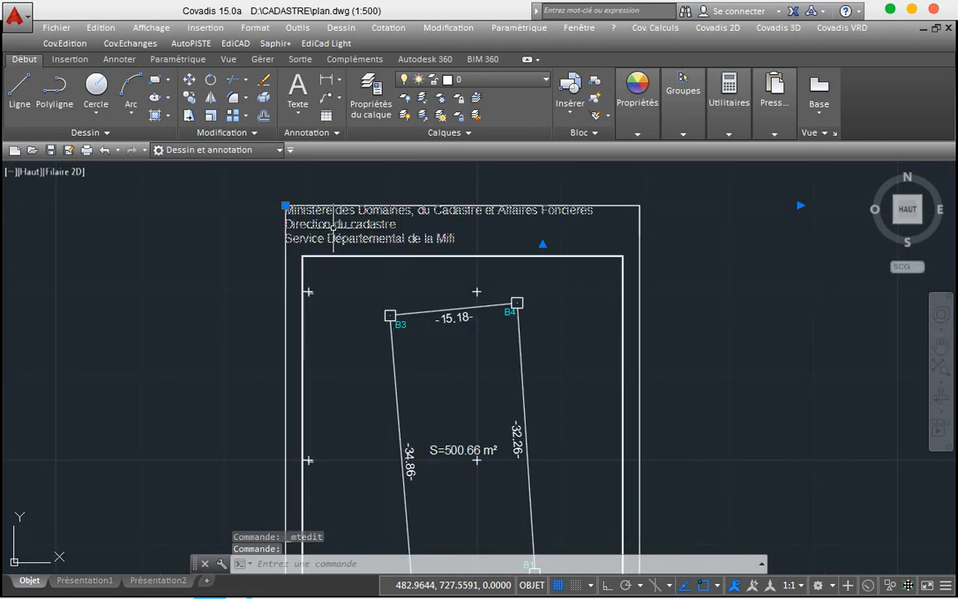
{"action": "left_click", "coordinate": [801, 205]}
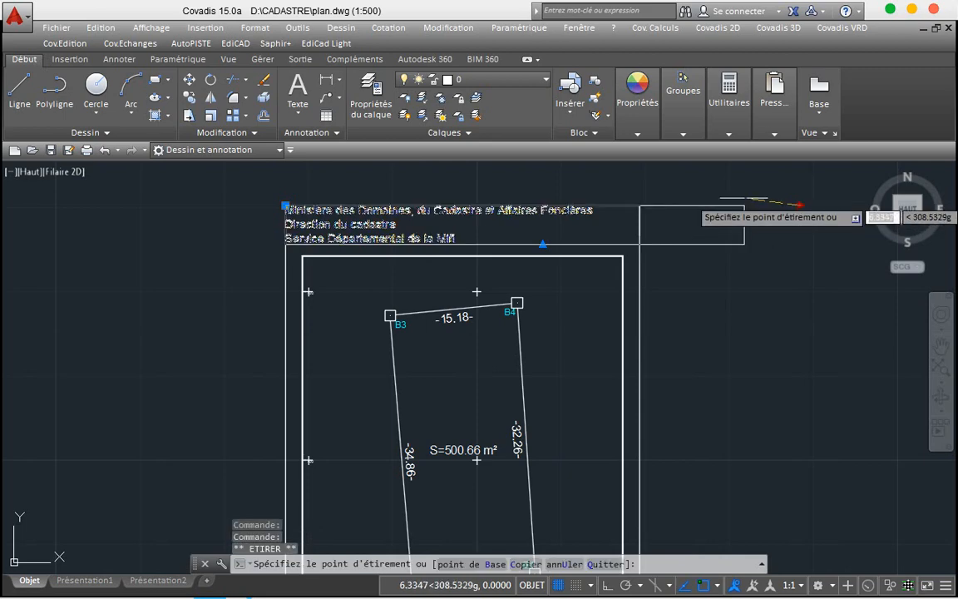
{"action": "left_click", "coordinate": [616, 206]}
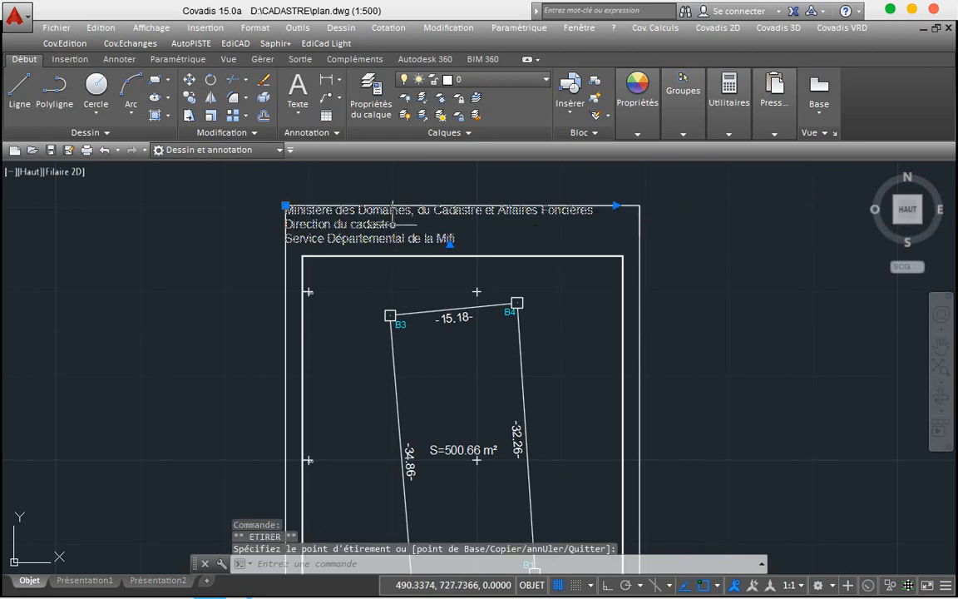
{"action": "double_click", "coordinate": [308, 223]}
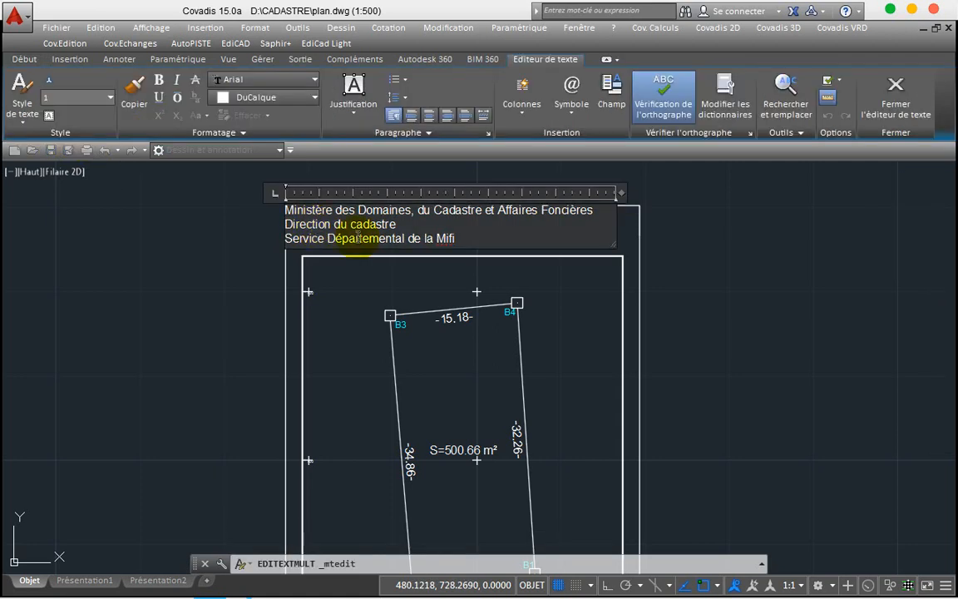
{"action": "key", "text": "ctrl+a"}
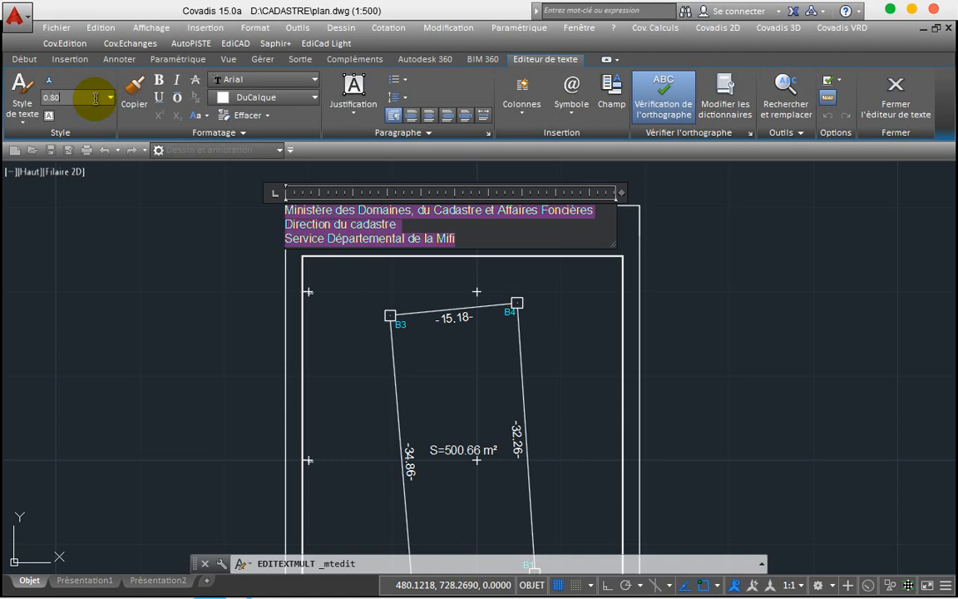
{"action": "key", "text": "Return"}
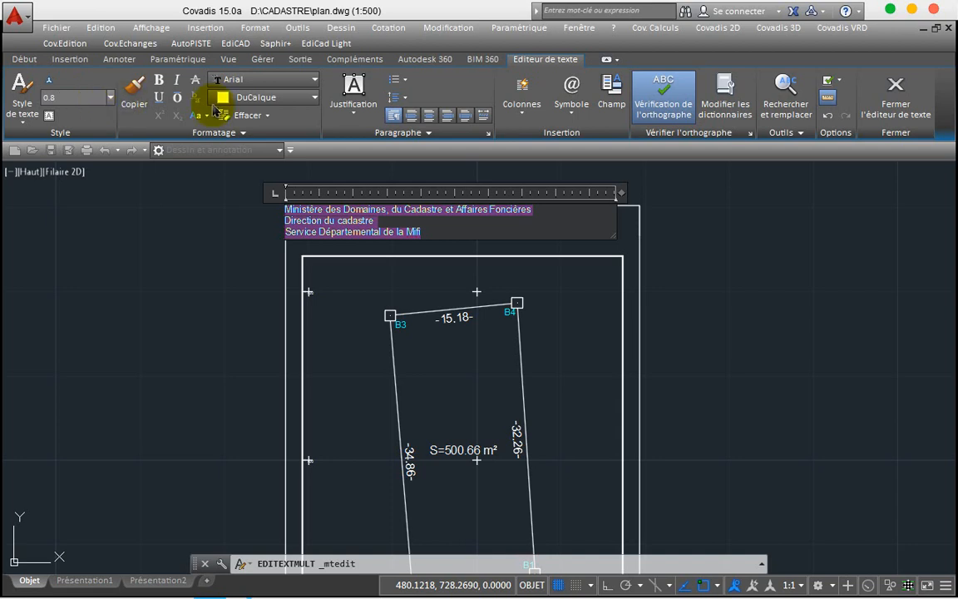
{"action": "left_click", "coordinate": [233, 229]}
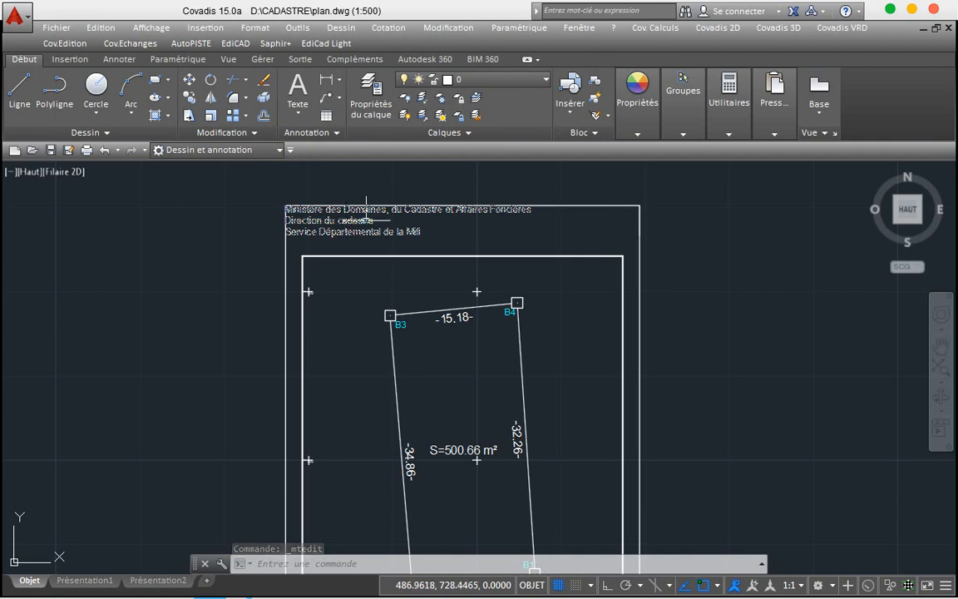
Step: Break the title's first line after 'Cadastre'
{"action": "double_click", "coordinate": [333, 218]}
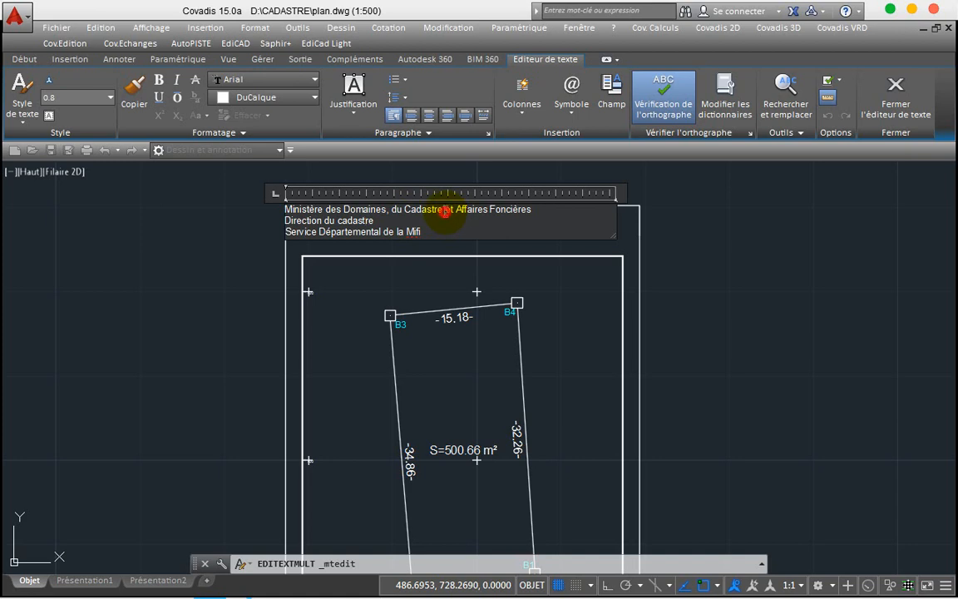
{"action": "left_click", "coordinate": [446, 211]}
{"action": "key", "text": "Return"}
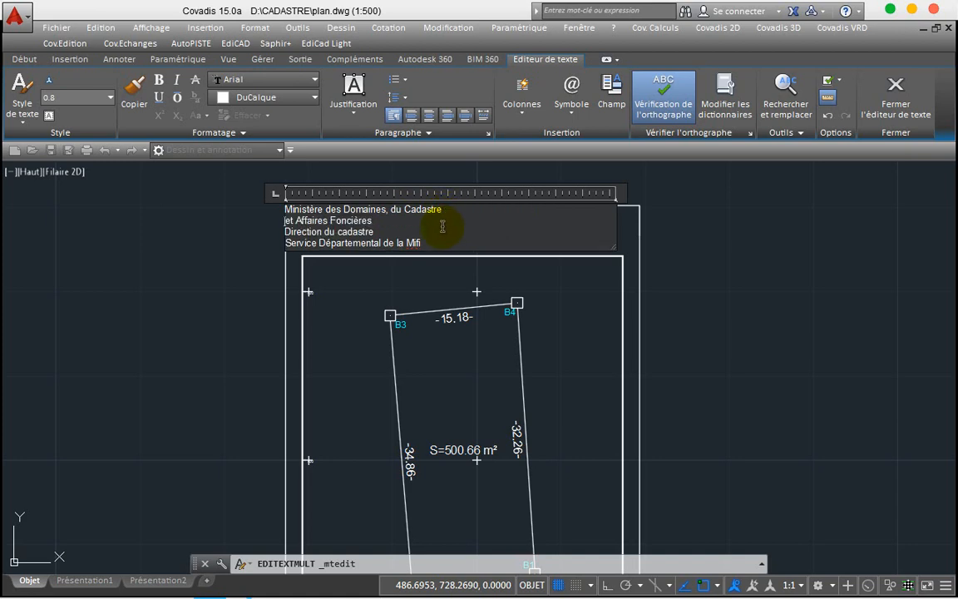
{"action": "left_click", "coordinate": [256, 239]}
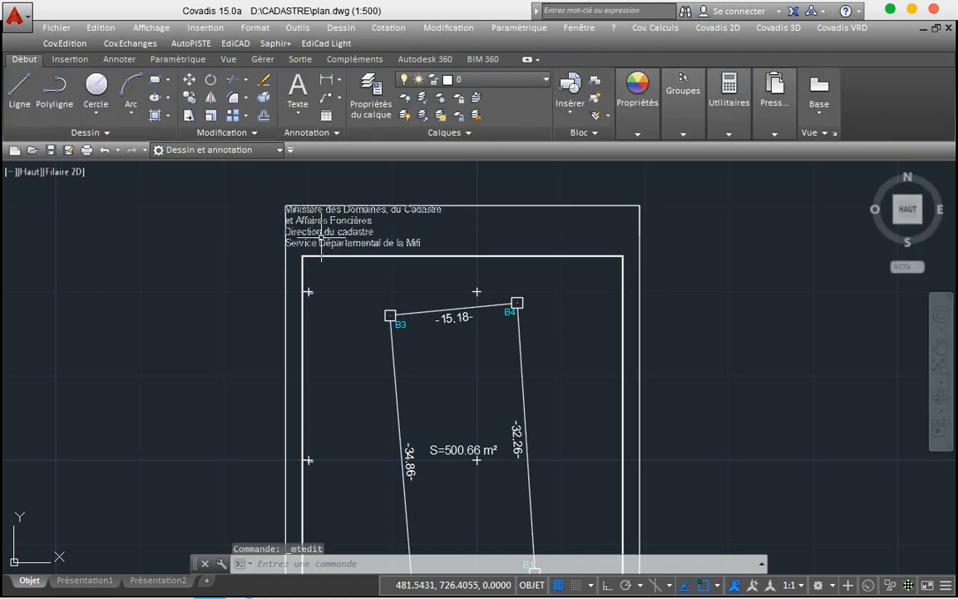
Step: Narrow the title box to fit its lines and move it slightly right and down
{"action": "left_click", "coordinate": [321, 235]}
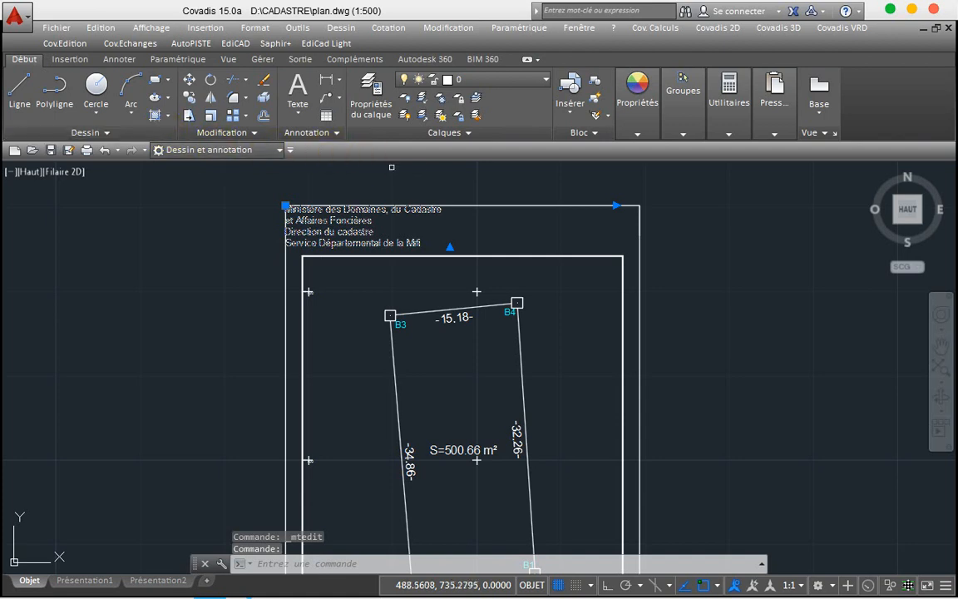
{"action": "left_click", "coordinate": [617, 205]}
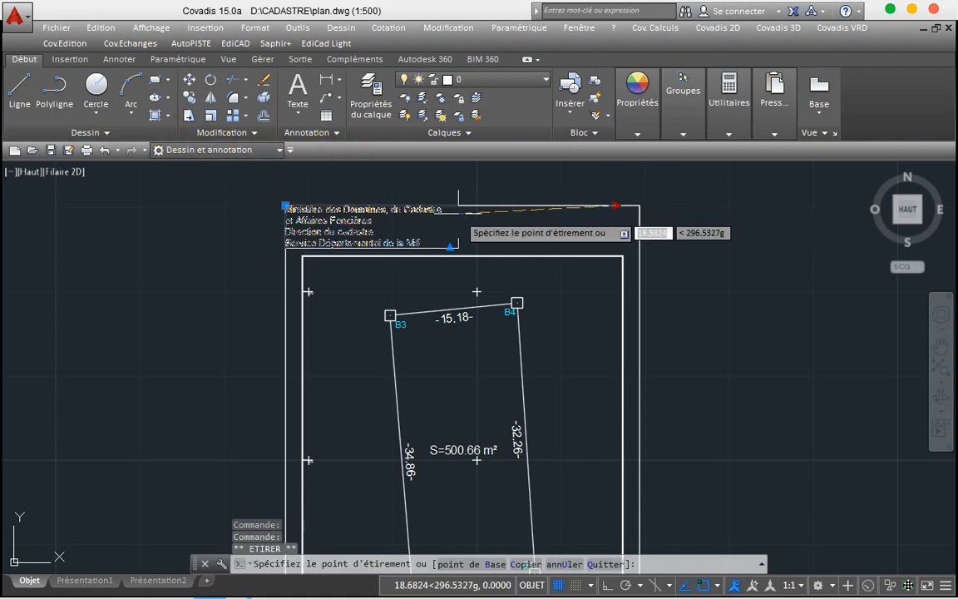
{"action": "left_click", "coordinate": [460, 204]}
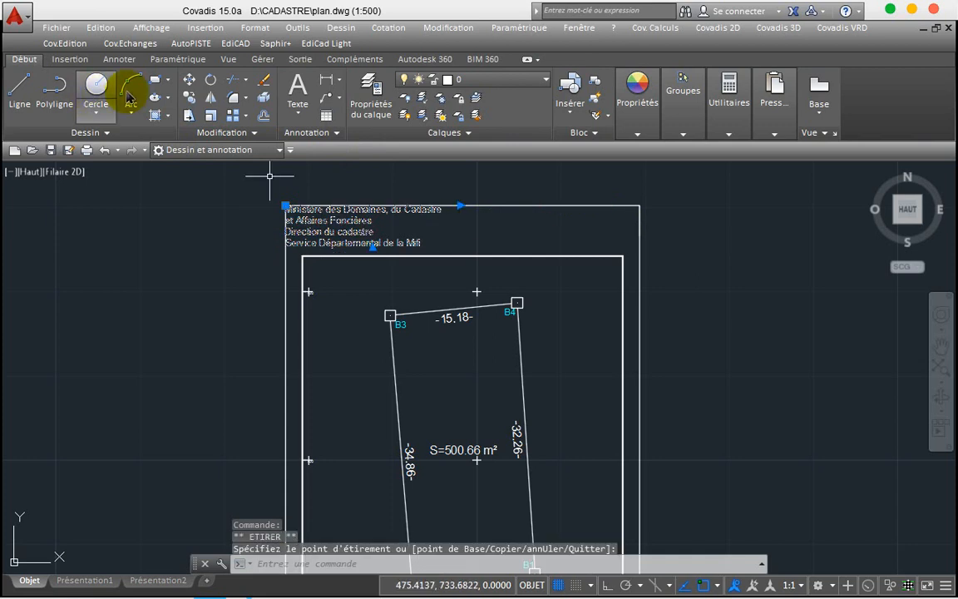
{"action": "left_click", "coordinate": [190, 80]}
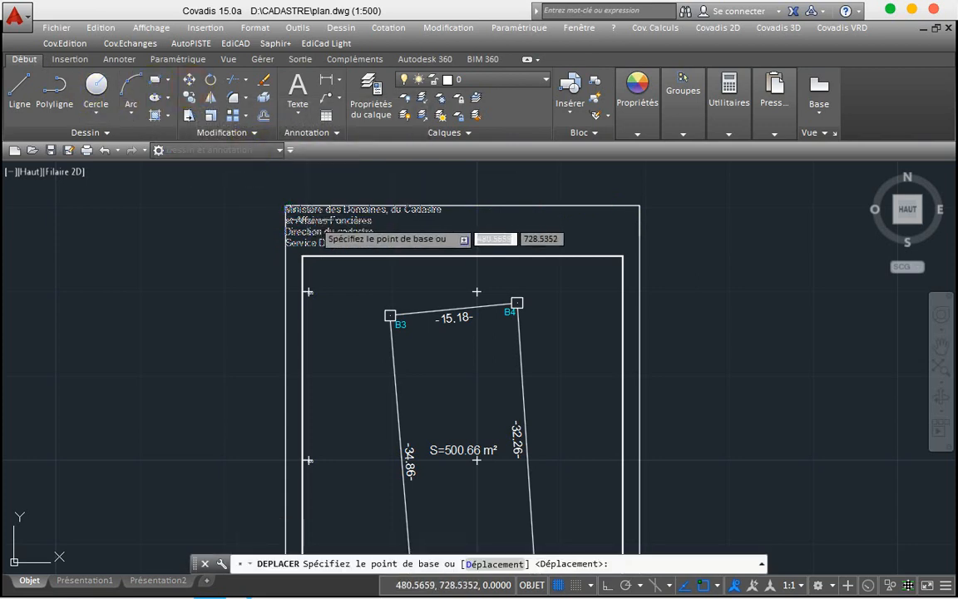
{"action": "left_click", "coordinate": [325, 210]}
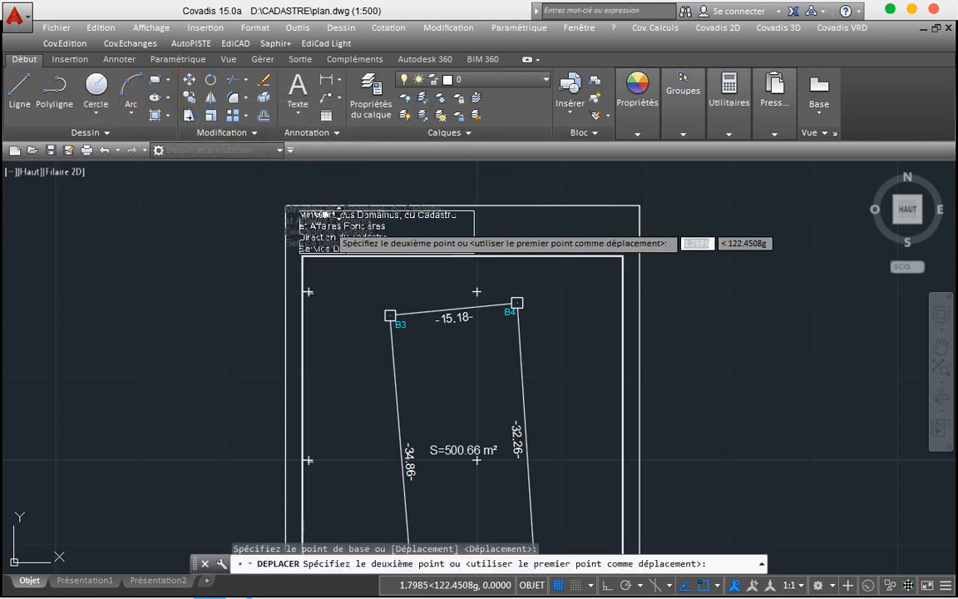
{"action": "left_click", "coordinate": [342, 220]}
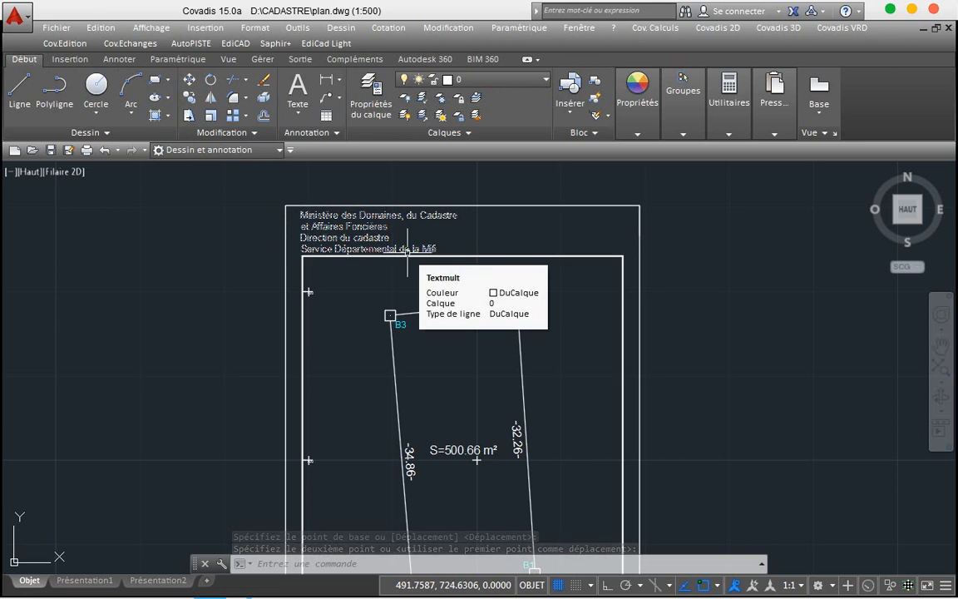
{"action": "left_click", "coordinate": [406, 251]}
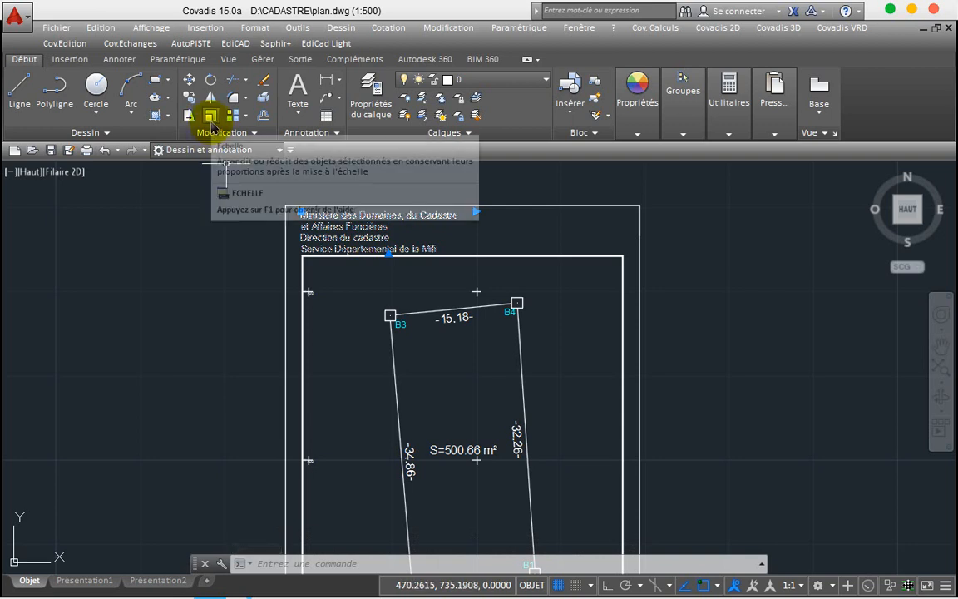
Step: With object snap off, scale the ministry title text by about 0.87
{"action": "left_click", "coordinate": [211, 118]}
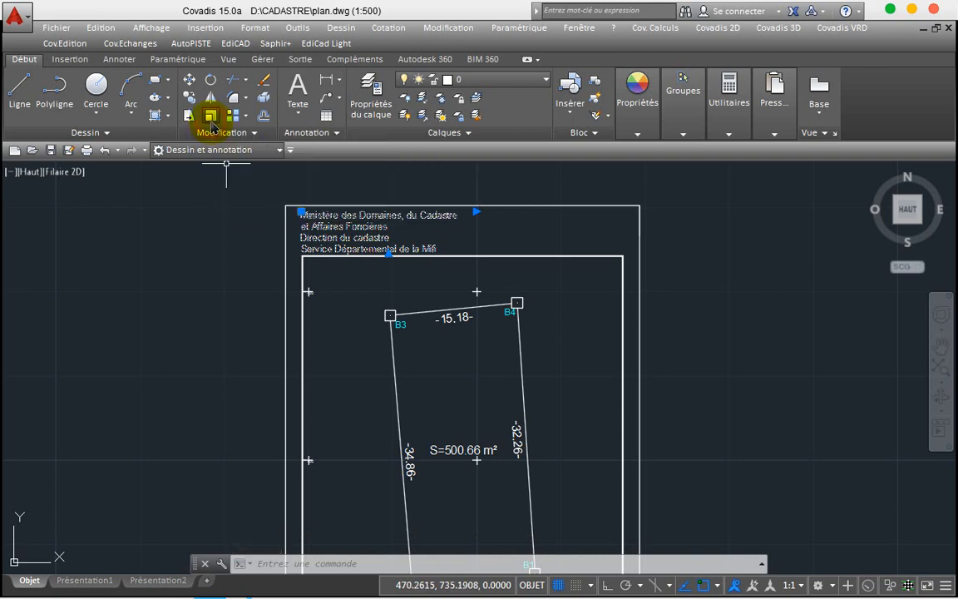
{"action": "left_click", "coordinate": [320, 248]}
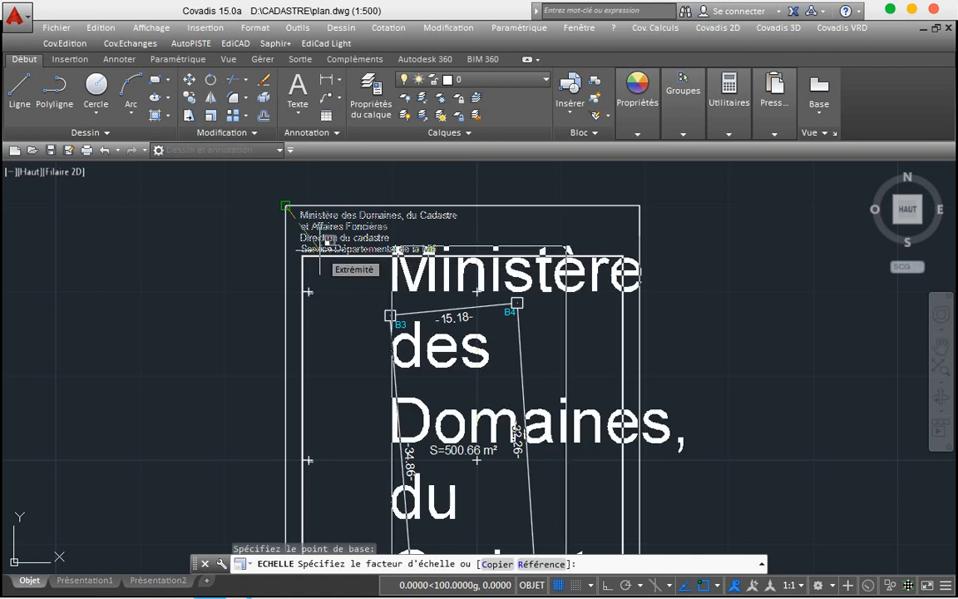
{"action": "key", "text": "Escape"}
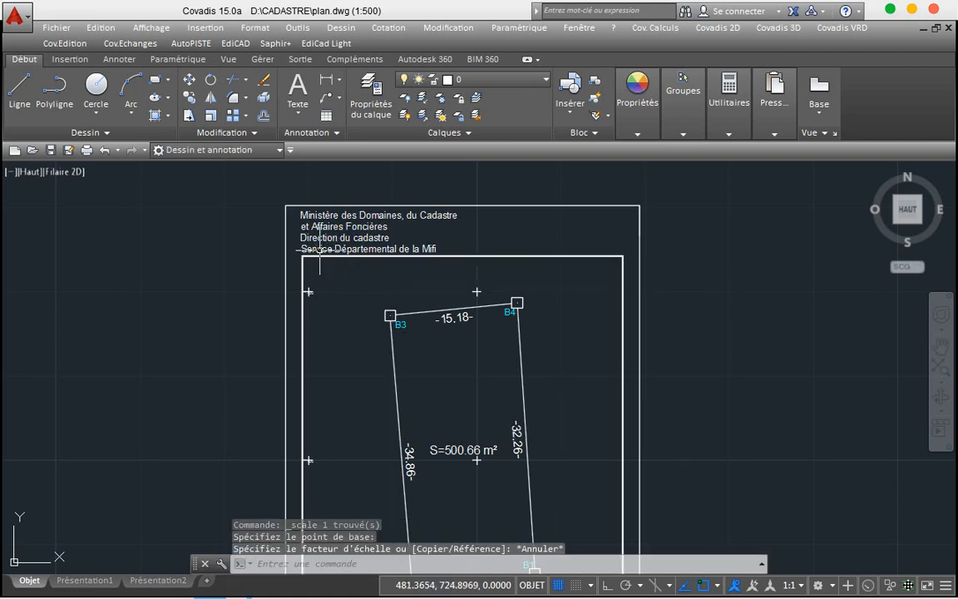
{"action": "left_click", "coordinate": [703, 586]}
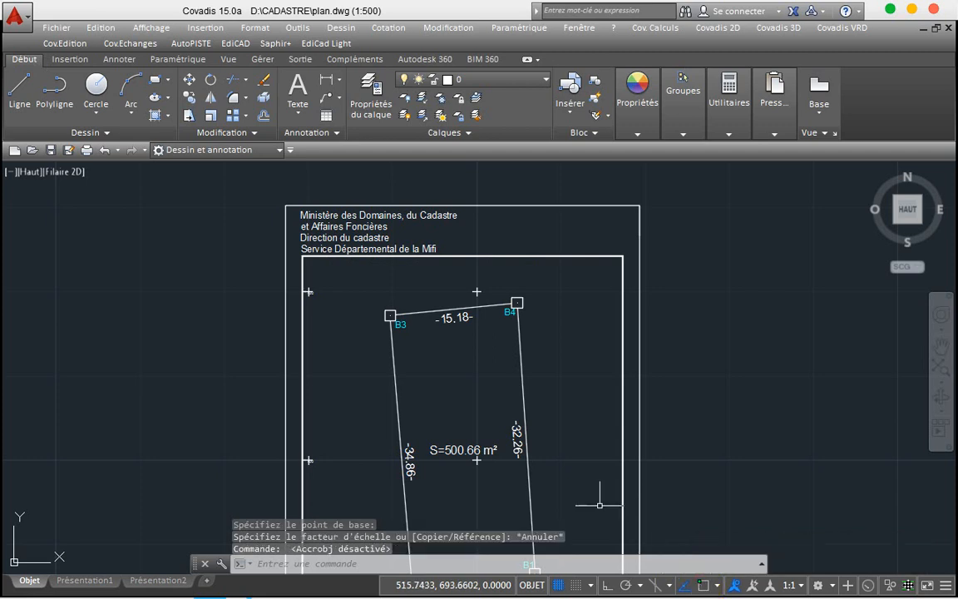
{"action": "left_click", "coordinate": [379, 245]}
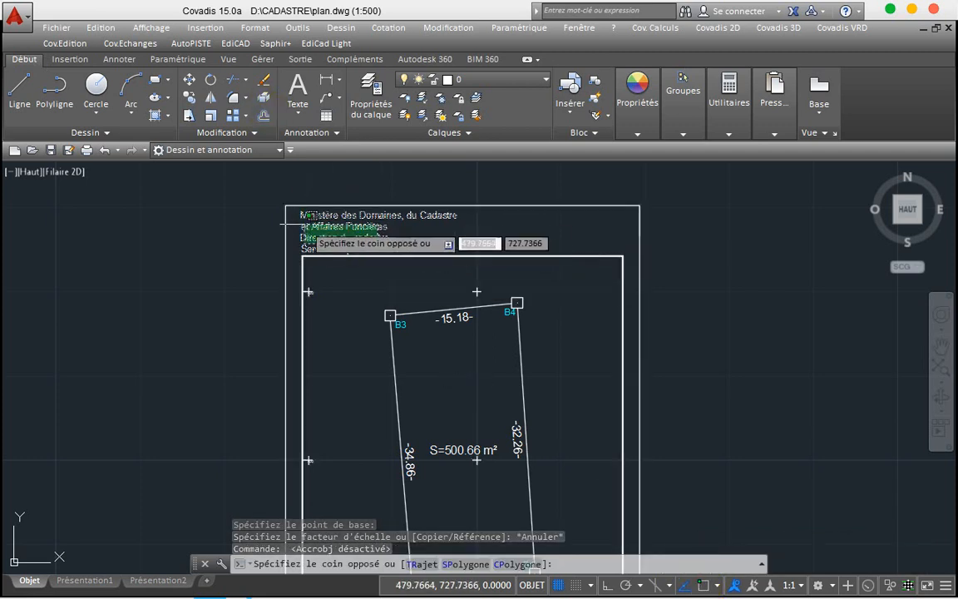
{"action": "left_click", "coordinate": [287, 202]}
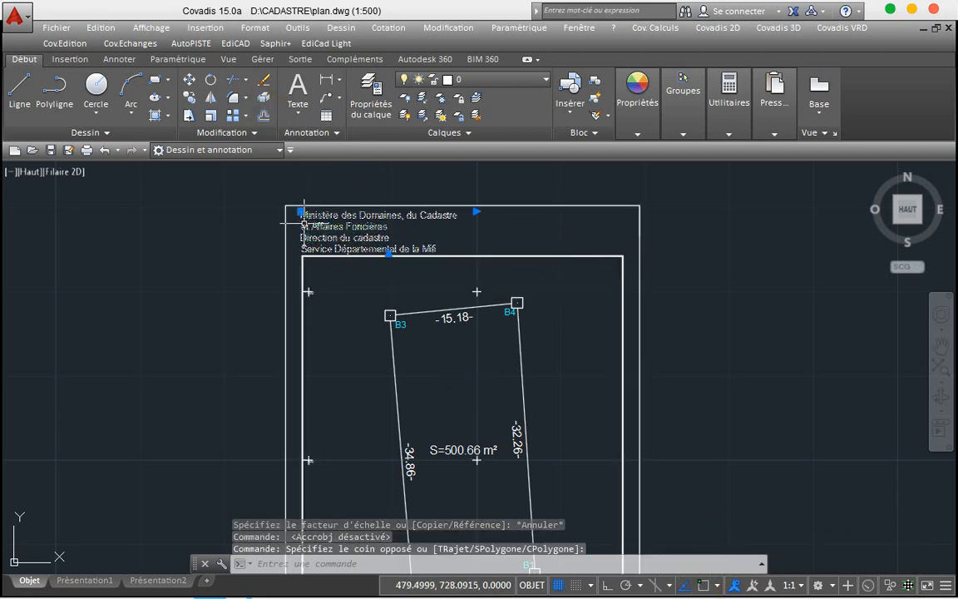
{"action": "left_click", "coordinate": [212, 117]}
{"action": "left_click", "coordinate": [326, 242]}
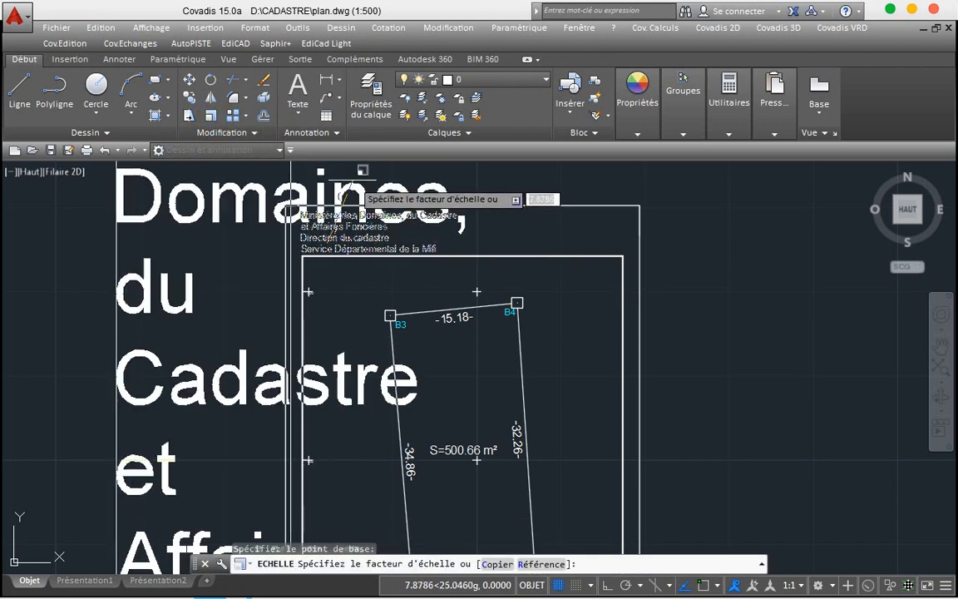
{"action": "scroll", "coordinate": [357, 236], "scroll_direction": "up", "scroll_amount": 2}
{"action": "scroll", "coordinate": [358, 237], "scroll_direction": "up", "scroll_amount": 2}
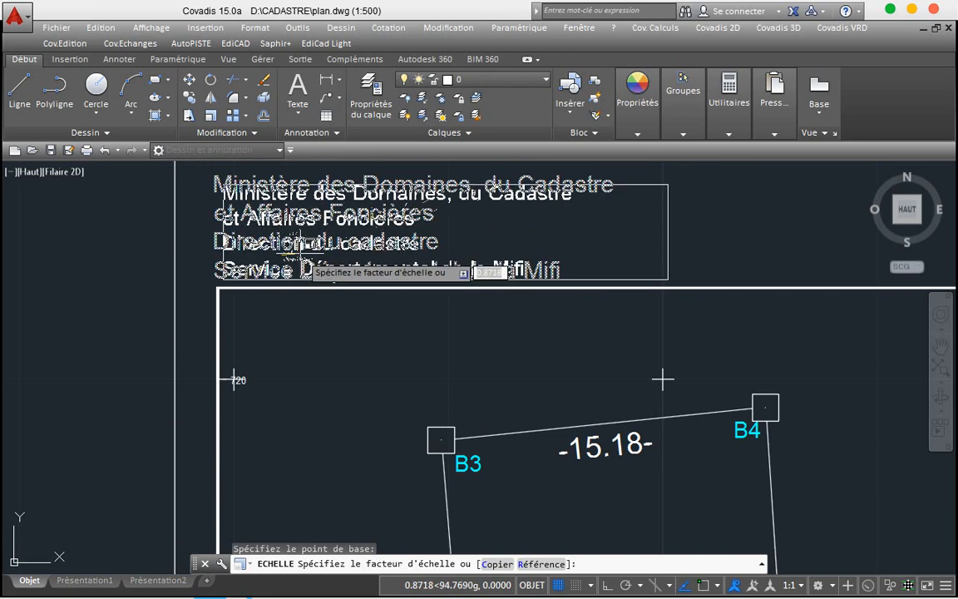
{"action": "left_click", "coordinate": [302, 243]}
{"action": "scroll", "coordinate": [148, 266], "scroll_direction": "down", "scroll_amount": 4}
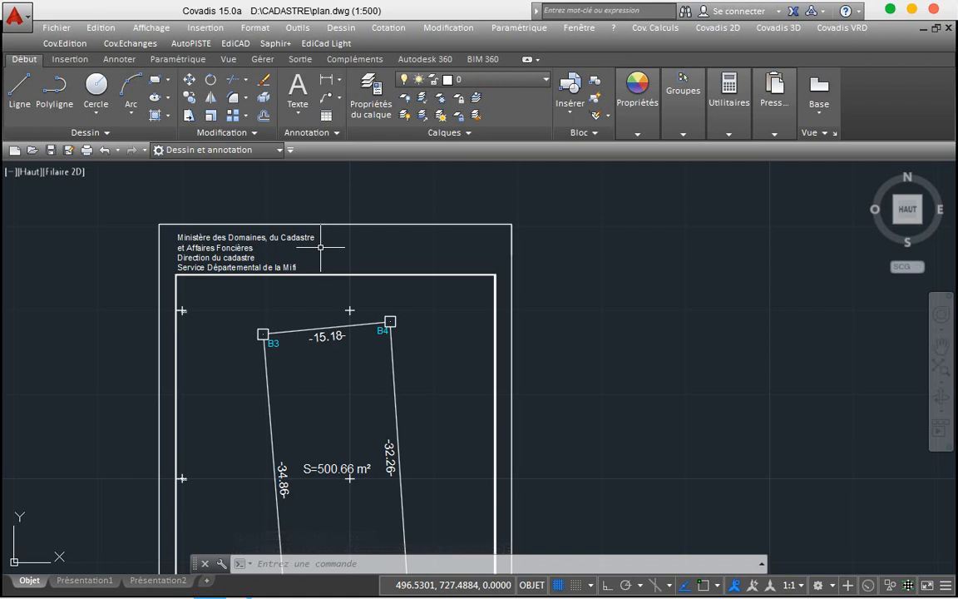
Step: Move the ministry title text into the frame's top-left, above the inner parcel frame
{"action": "left_click", "coordinate": [207, 267]}
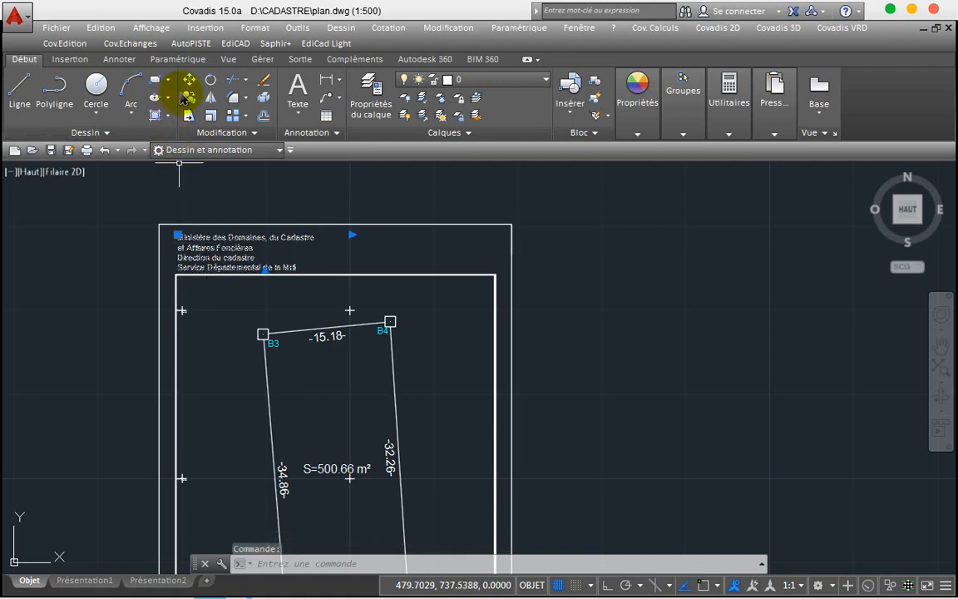
{"action": "left_click", "coordinate": [187, 83]}
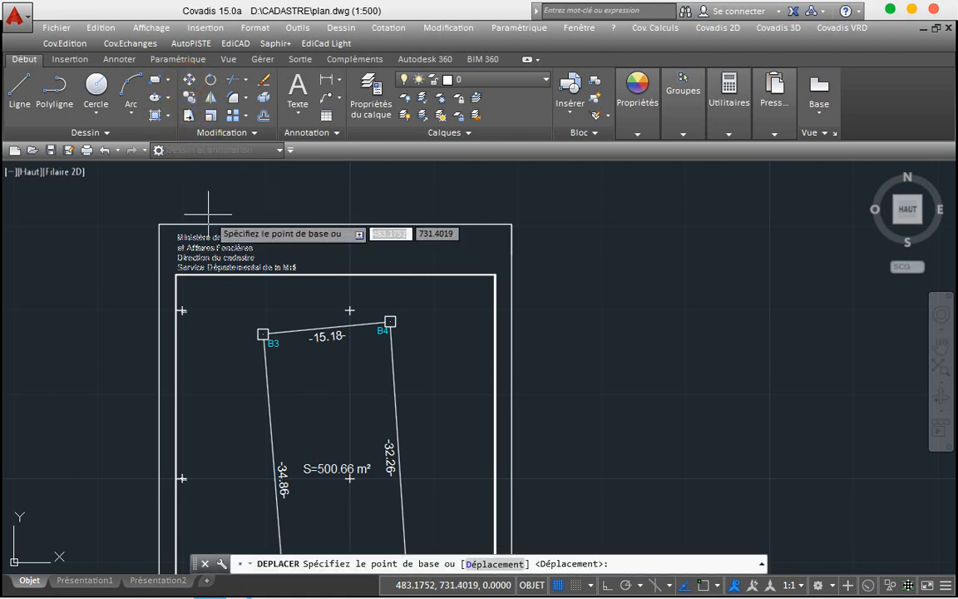
{"action": "left_click", "coordinate": [210, 241]}
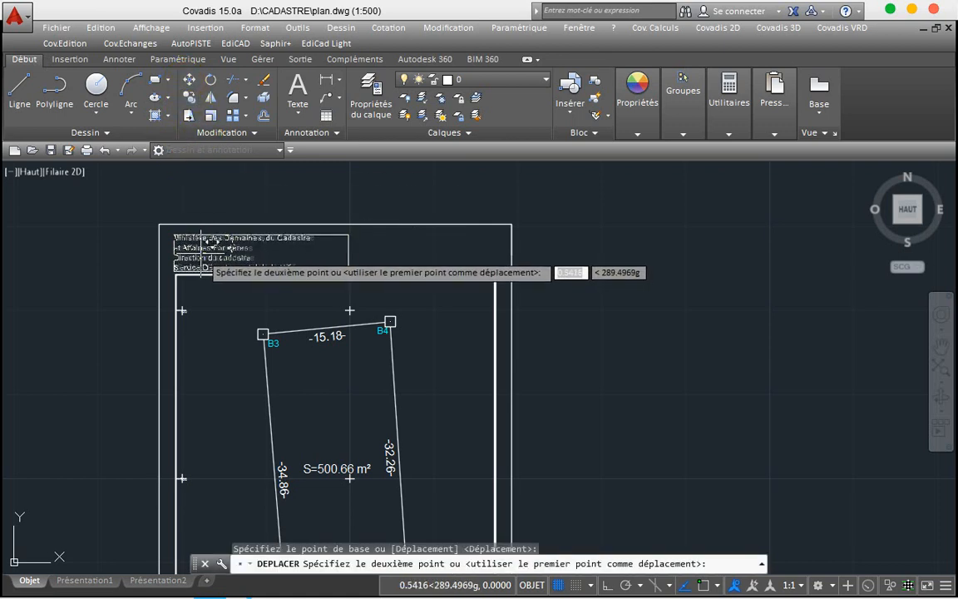
{"action": "scroll", "coordinate": [208, 245], "scroll_direction": "up", "scroll_amount": 2}
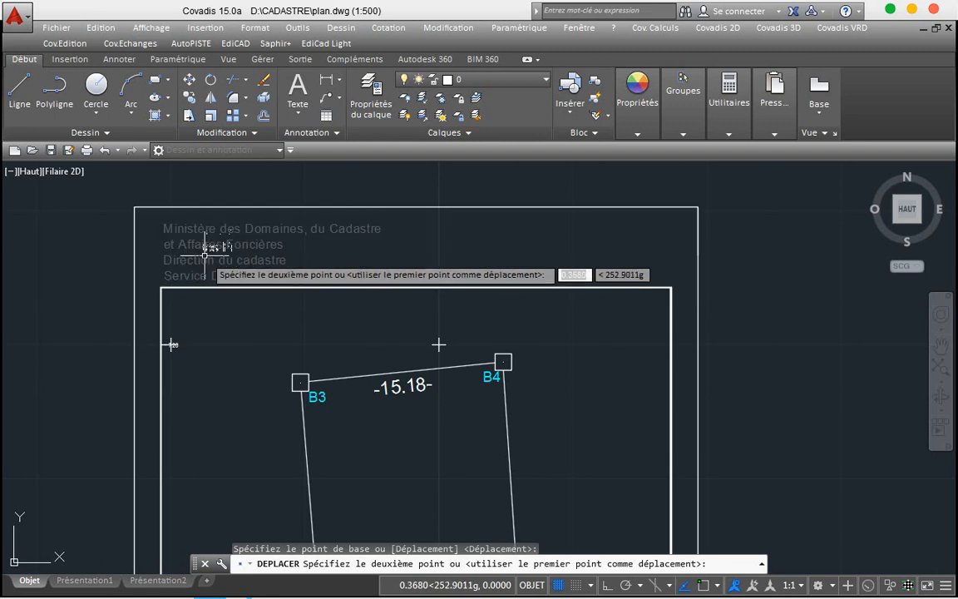
{"action": "left_click", "coordinate": [205, 248]}
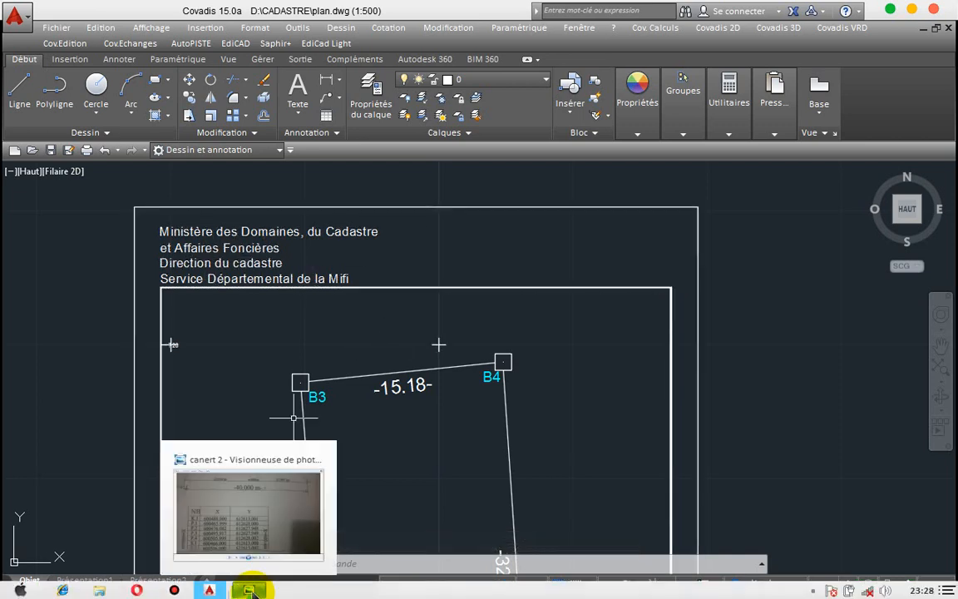
Step: In Drawing1.dwg, copy the REPUBLIQUE DU CAMEROUN heading and TF n° line, then return to plan.dwg
{"action": "mouse_move", "coordinate": [218, 591]}
{"action": "left_click", "coordinate": [250, 495]}
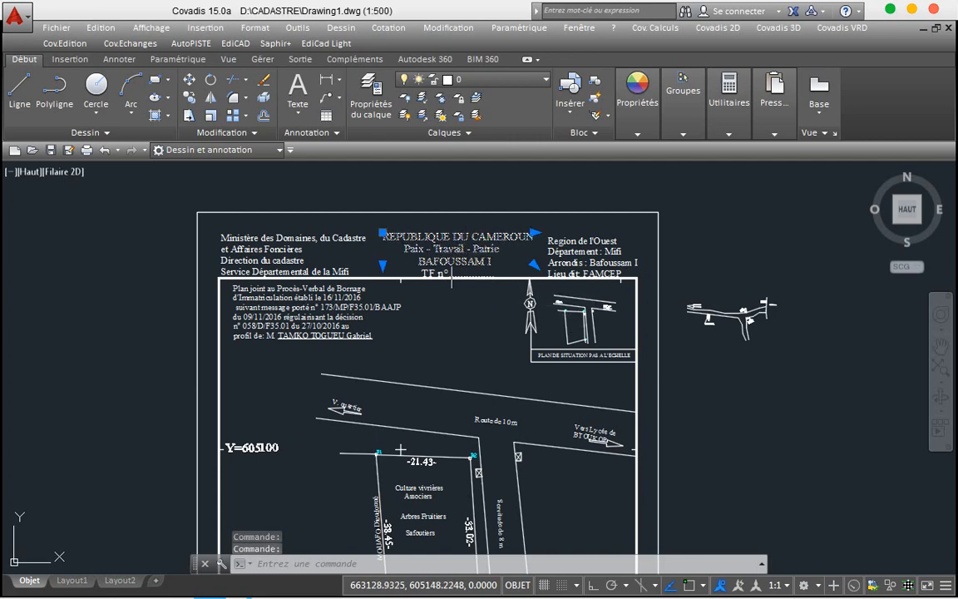
{"action": "left_click", "coordinate": [445, 263]}
{"action": "left_click", "coordinate": [446, 268]}
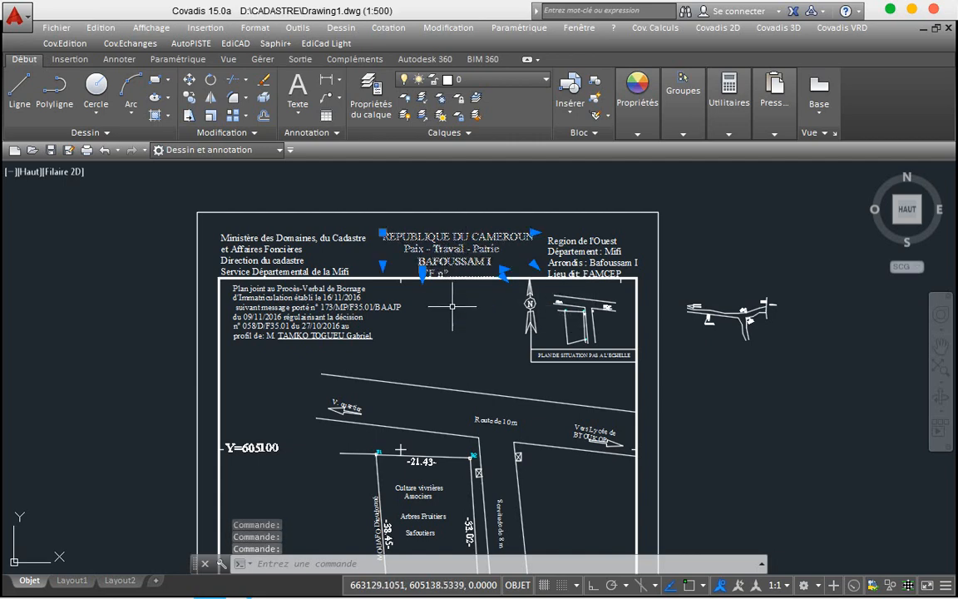
{"action": "right_click", "coordinate": [452, 306]}
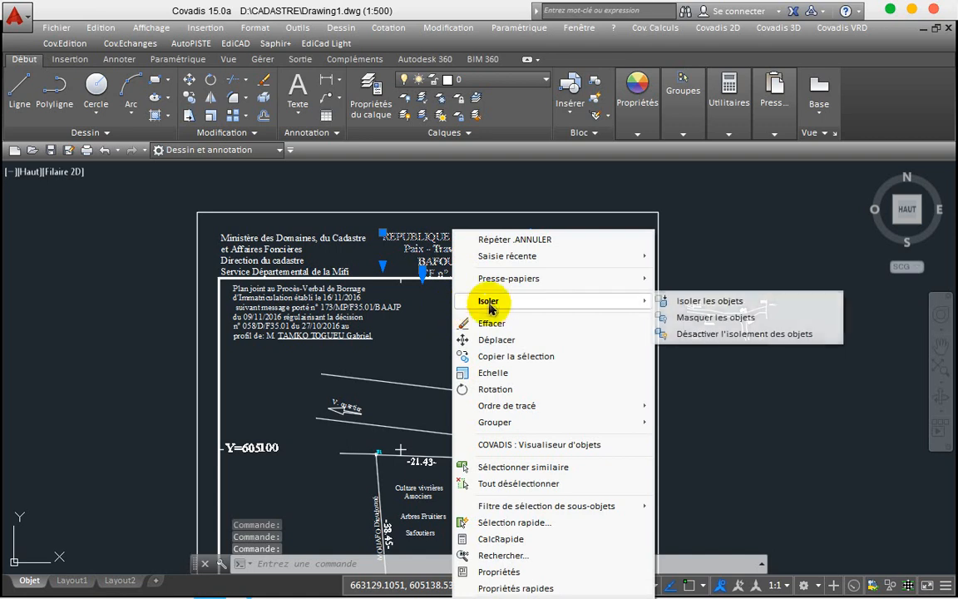
{"action": "mouse_move", "coordinate": [543, 281]}
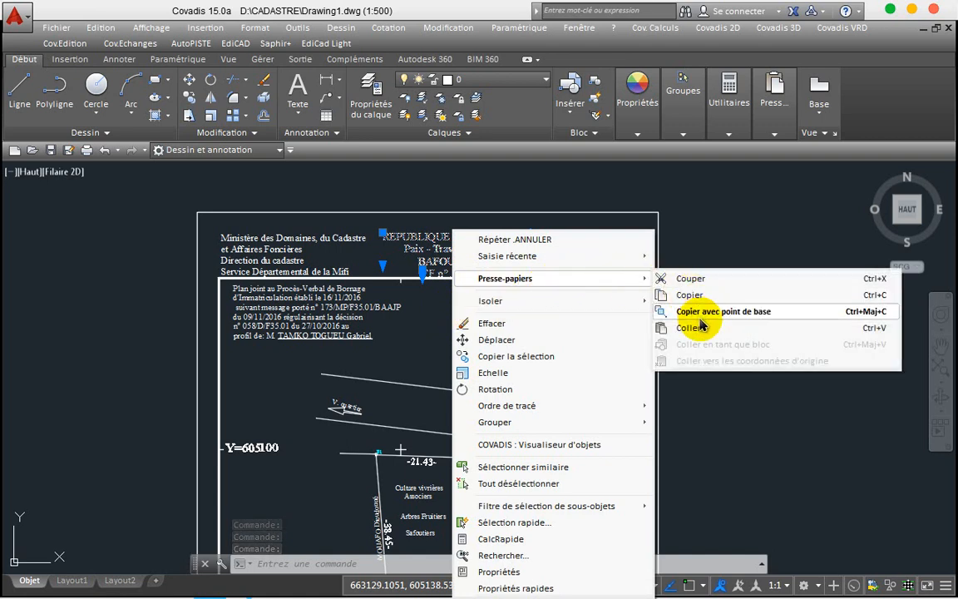
{"action": "left_click", "coordinate": [690, 295]}
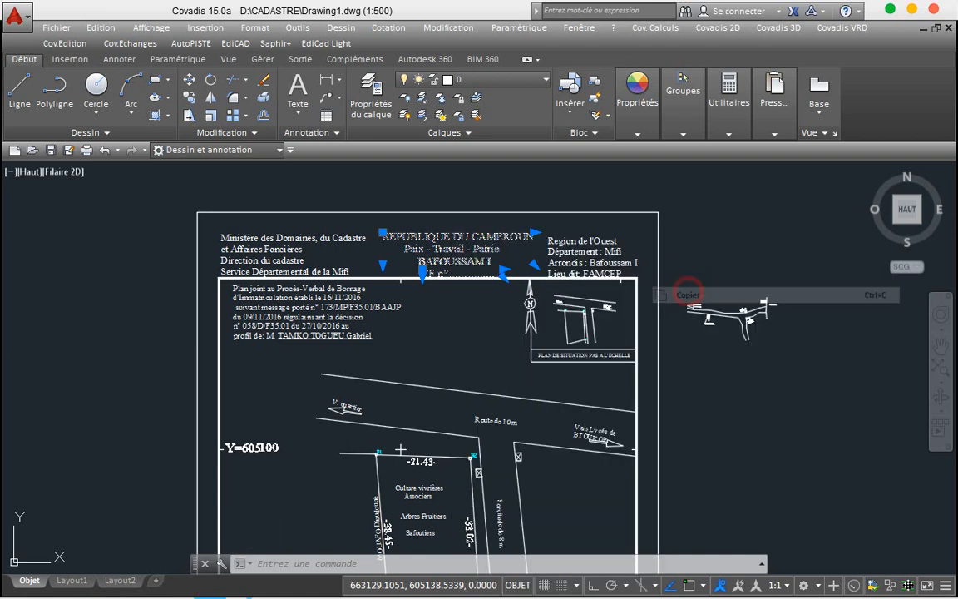
{"action": "mouse_move", "coordinate": [248, 590]}
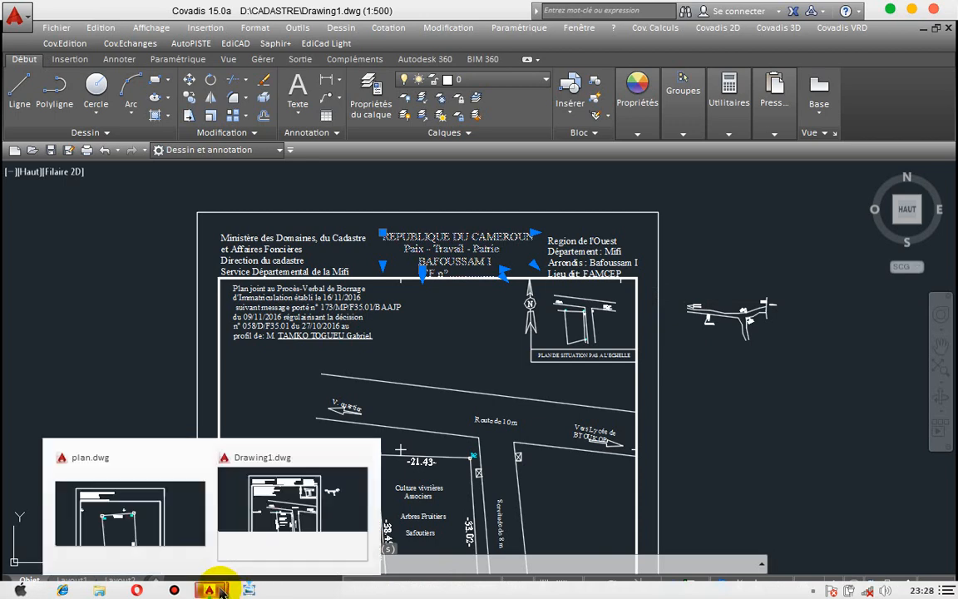
{"action": "left_click", "coordinate": [173, 509]}
Step: Paste the copied heading texts above the parcel in plan.dwg, then clear the selection
{"action": "scroll", "coordinate": [185, 333], "scroll_direction": "up", "scroll_amount": 2}
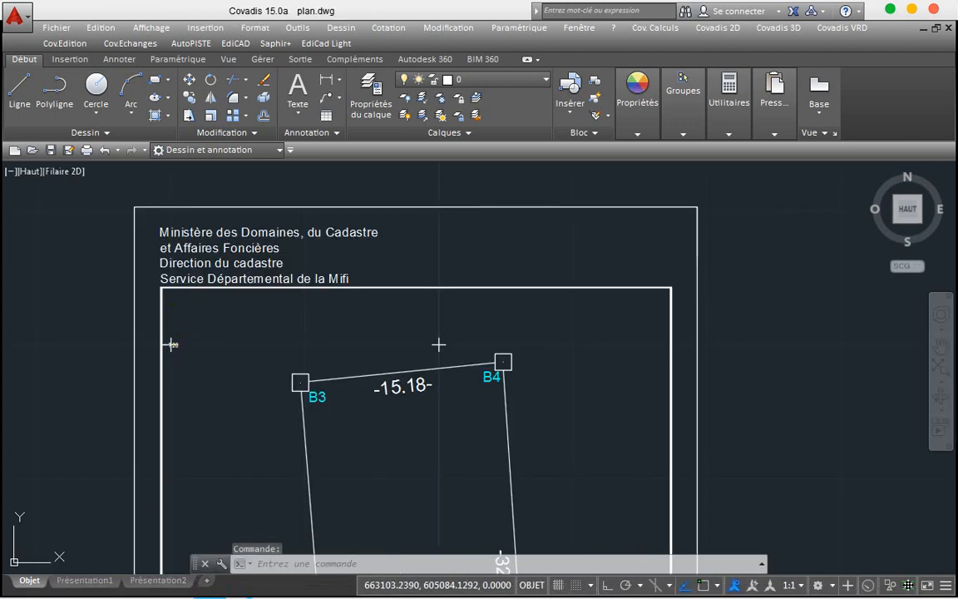
{"action": "right_click", "coordinate": [410, 225]}
{"action": "mouse_move", "coordinate": [486, 298]}
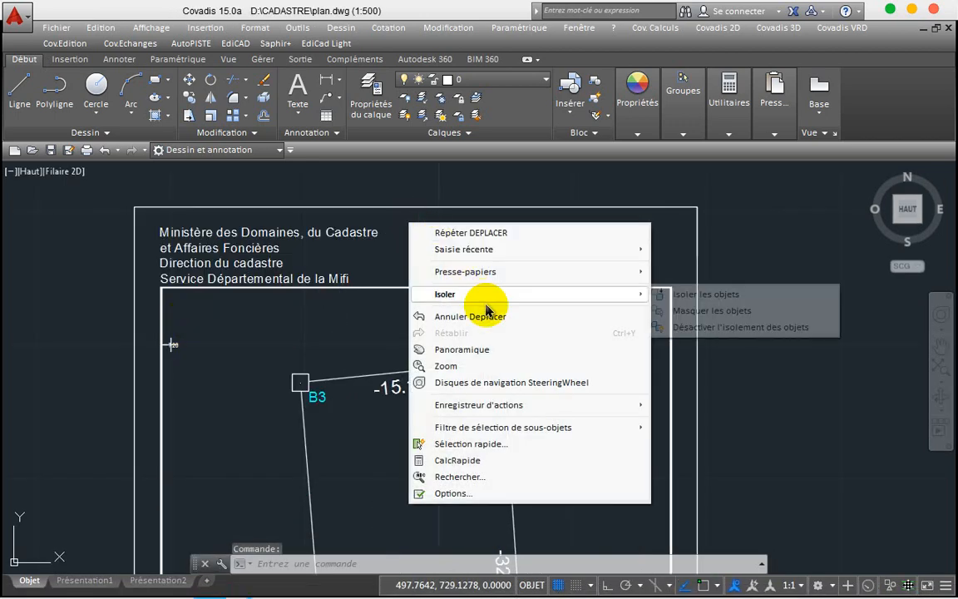
{"action": "mouse_move", "coordinate": [531, 266]}
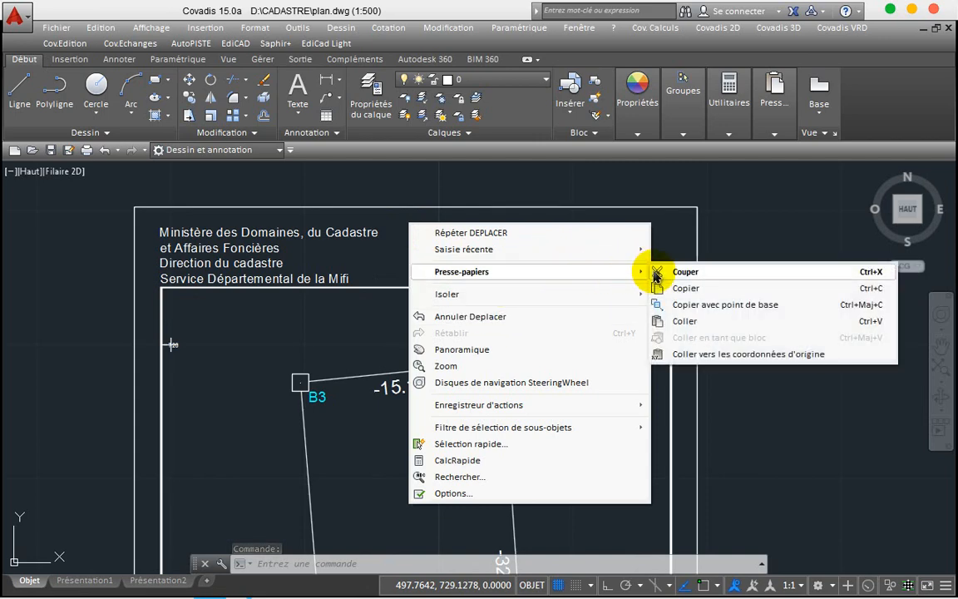
{"action": "left_click", "coordinate": [685, 321]}
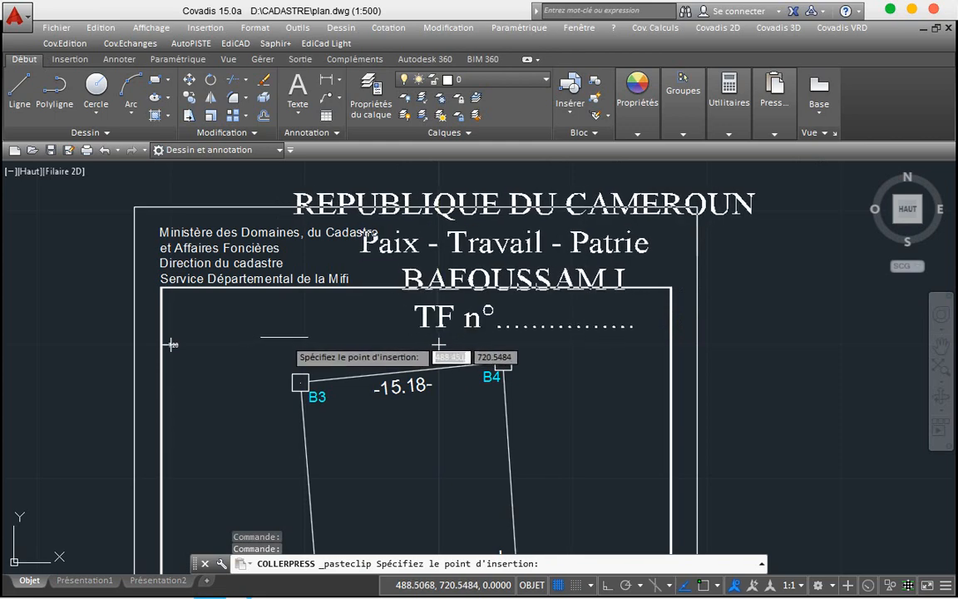
{"action": "left_click", "coordinate": [285, 334]}
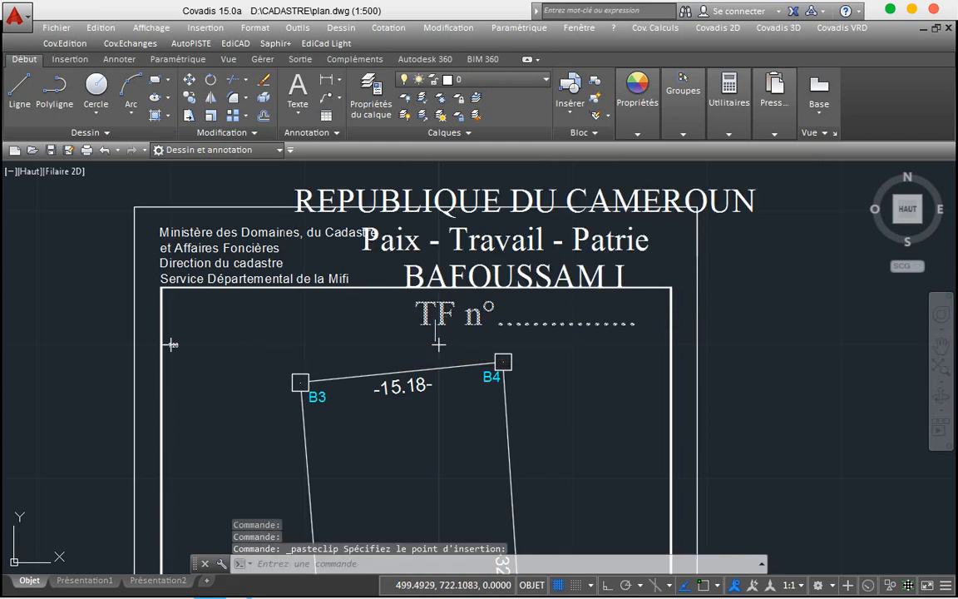
{"action": "left_click", "coordinate": [425, 310]}
{"action": "left_click", "coordinate": [430, 279]}
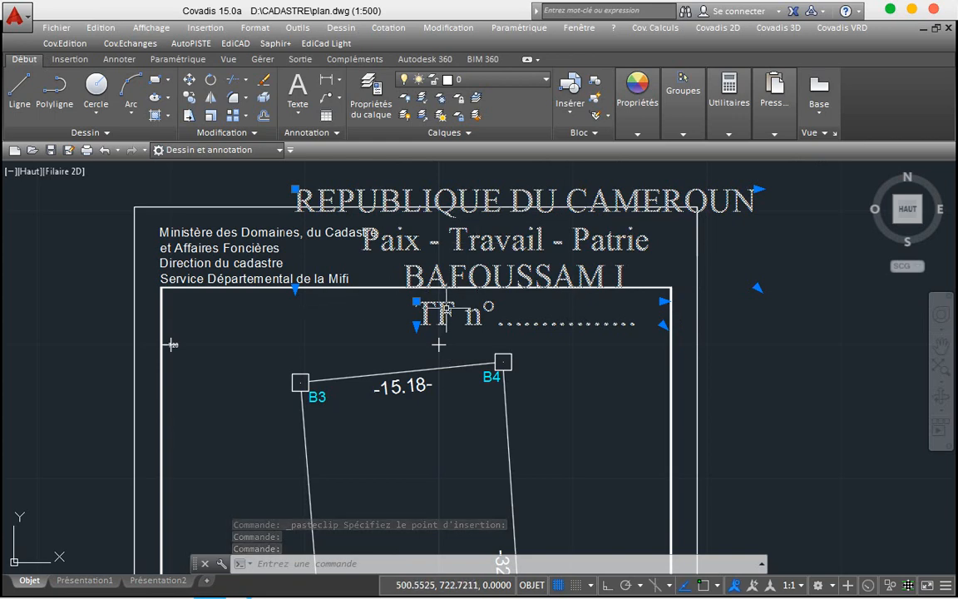
{"action": "key", "text": "Escape"}
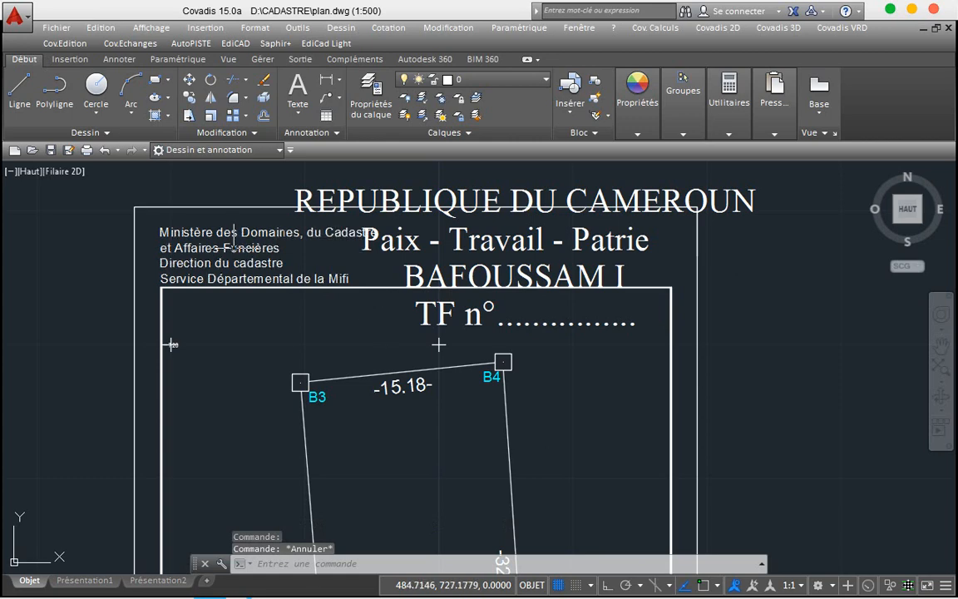
Step: Inspect the ministry text and the pasted heading texts' properties without changing them
{"action": "double_click", "coordinate": [208, 233]}
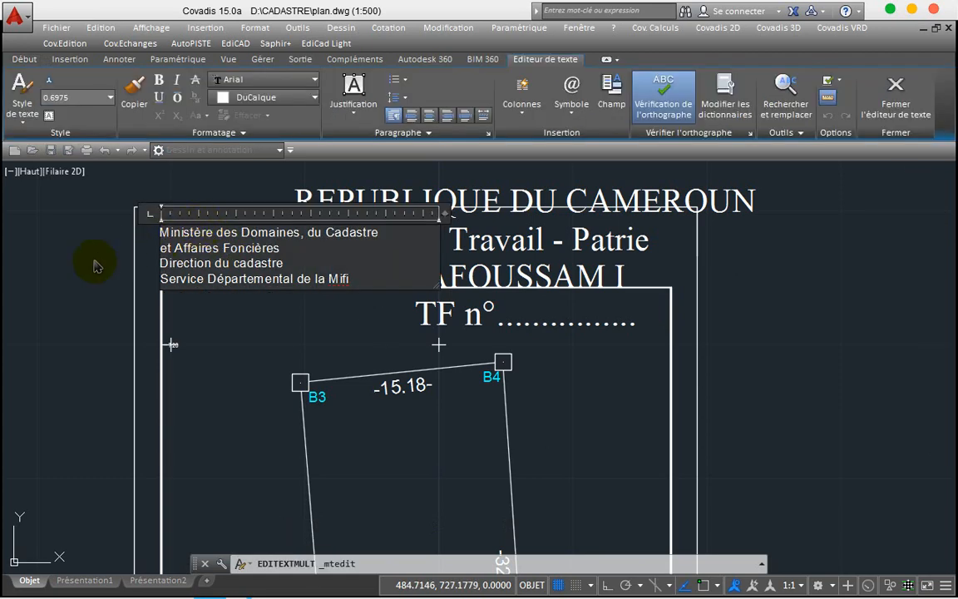
{"action": "left_click", "coordinate": [97, 263]}
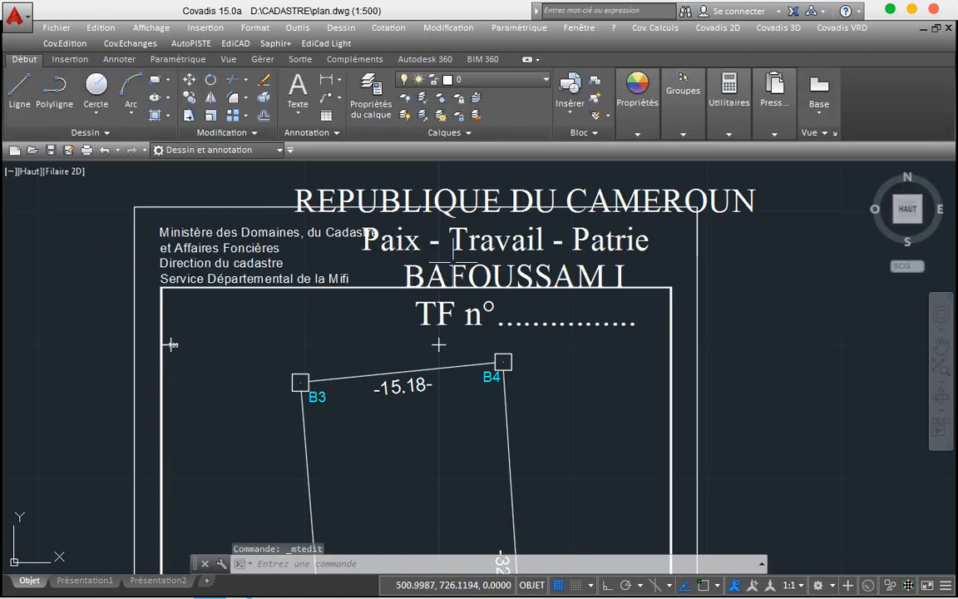
{"action": "left_click", "coordinate": [475, 315]}
{"action": "left_click", "coordinate": [475, 315]}
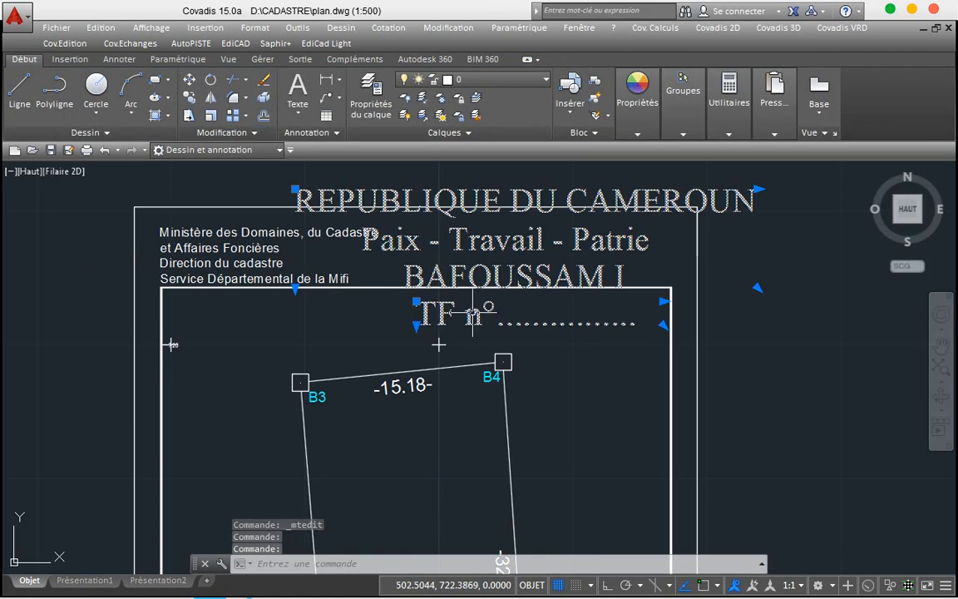
{"action": "double_click", "coordinate": [472, 313]}
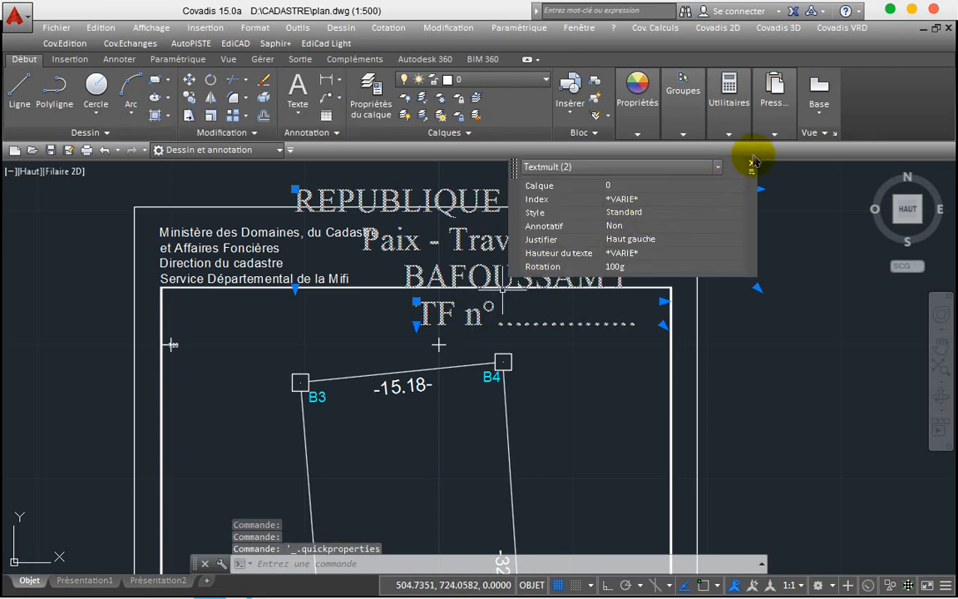
{"action": "left_click", "coordinate": [751, 164]}
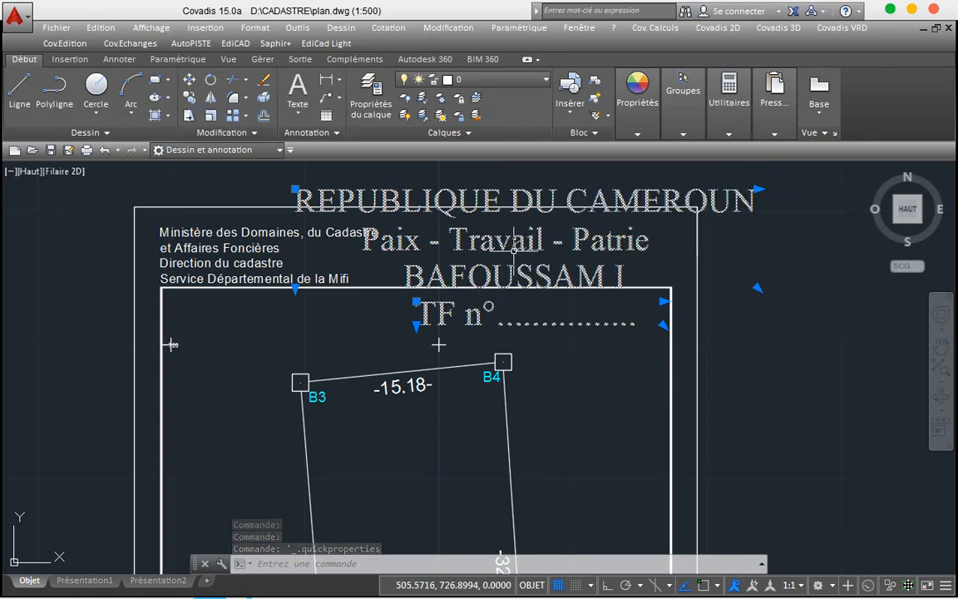
{"action": "key", "text": "Escape"}
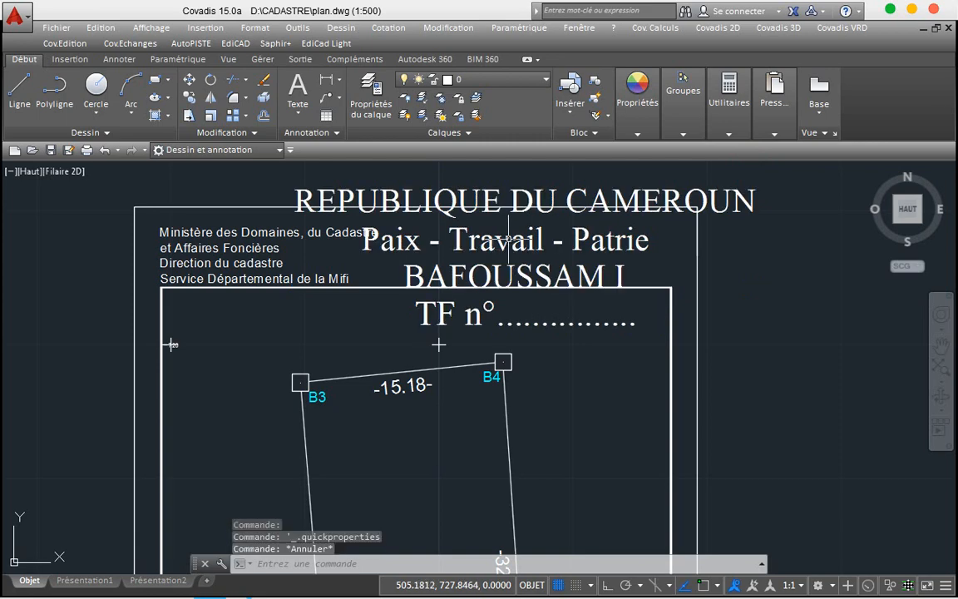
Step: Open the REPUBLIQUE heading and the ministry text in the editor, leaving both unchanged
{"action": "double_click", "coordinate": [505, 241]}
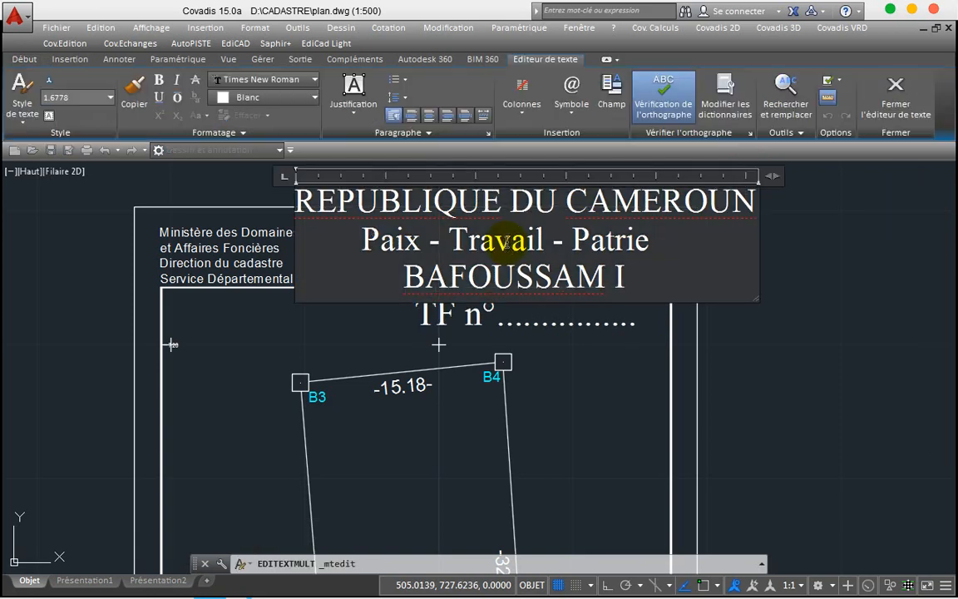
{"action": "key", "text": "ctrl+a"}
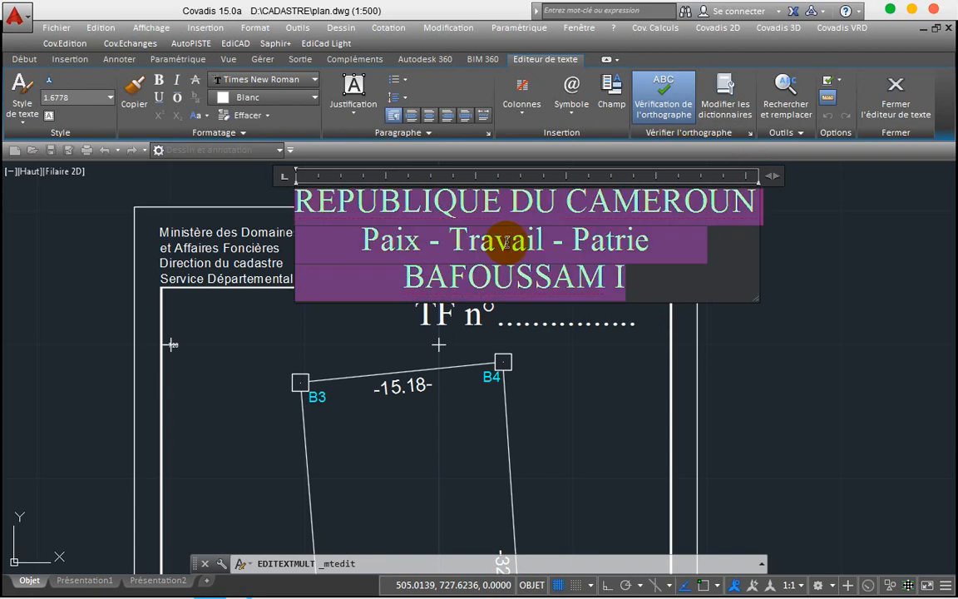
{"action": "left_click", "coordinate": [383, 189]}
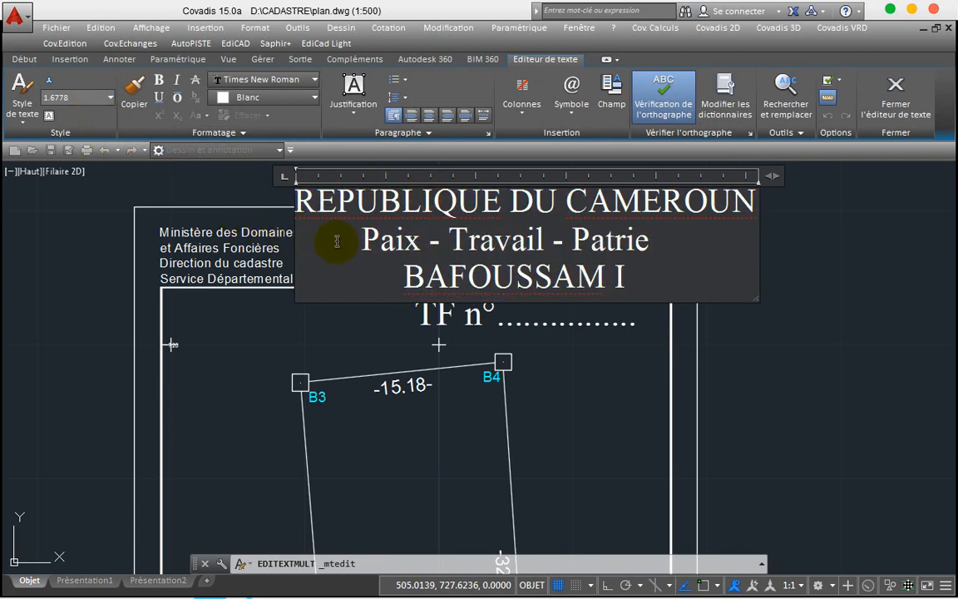
{"action": "key", "text": "ctrl+a"}
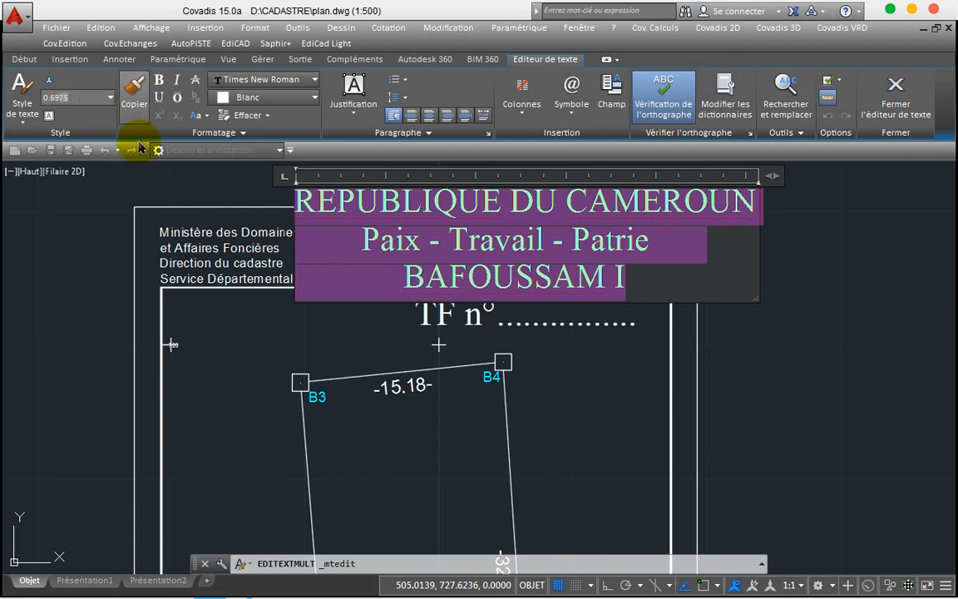
{"action": "left_click", "coordinate": [83, 172]}
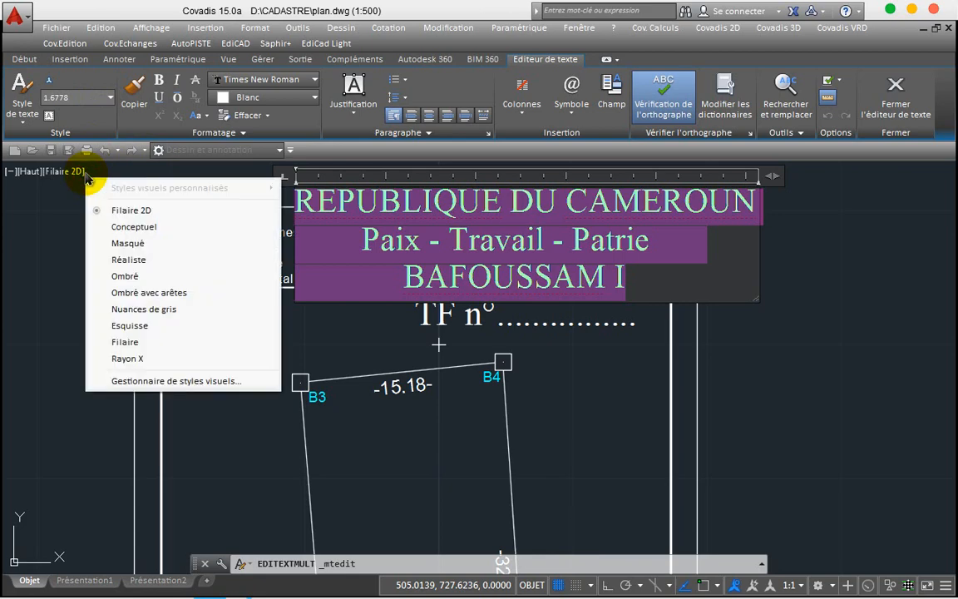
{"action": "left_click", "coordinate": [850, 216]}
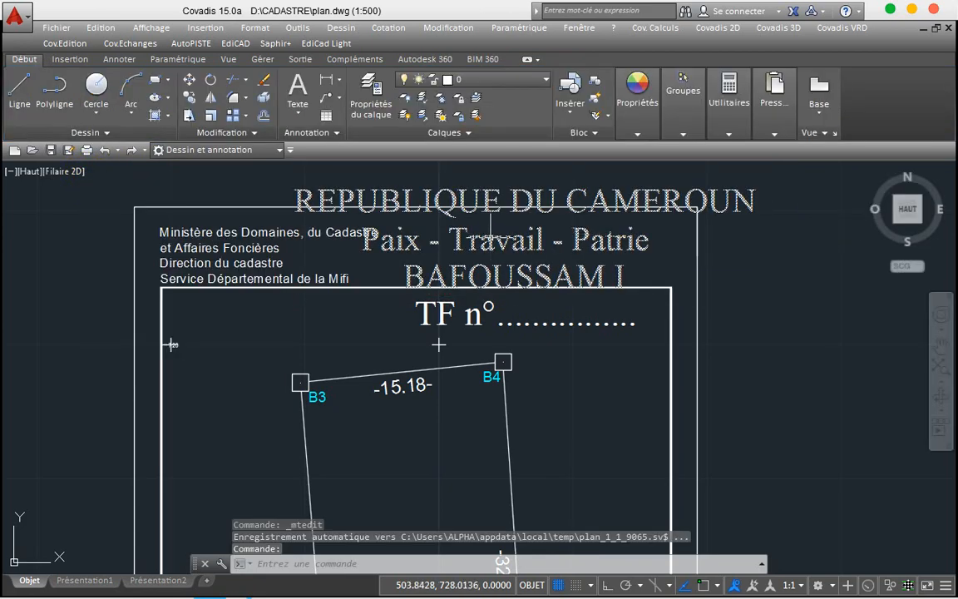
{"action": "double_click", "coordinate": [252, 232]}
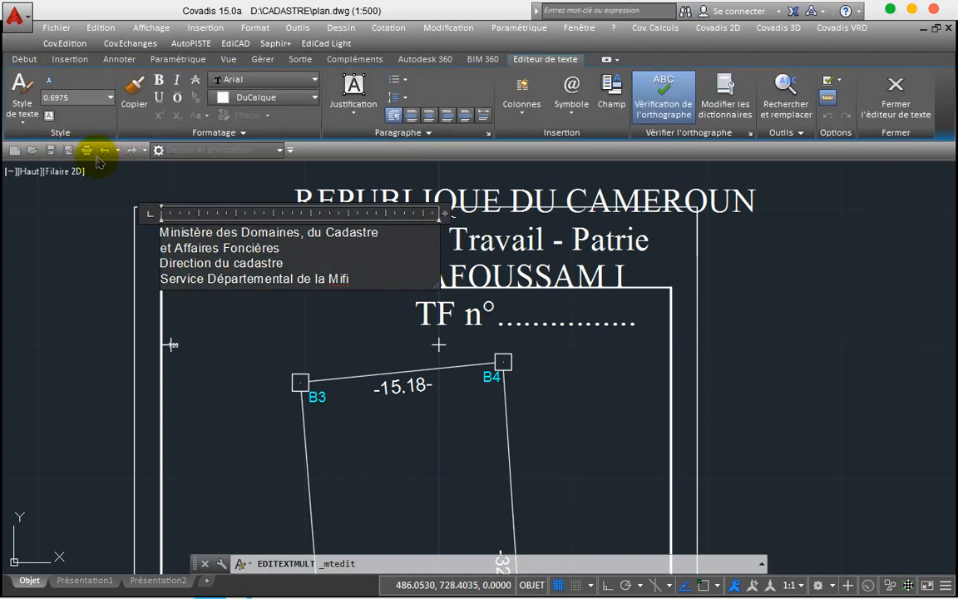
{"action": "left_click", "coordinate": [76, 98]}
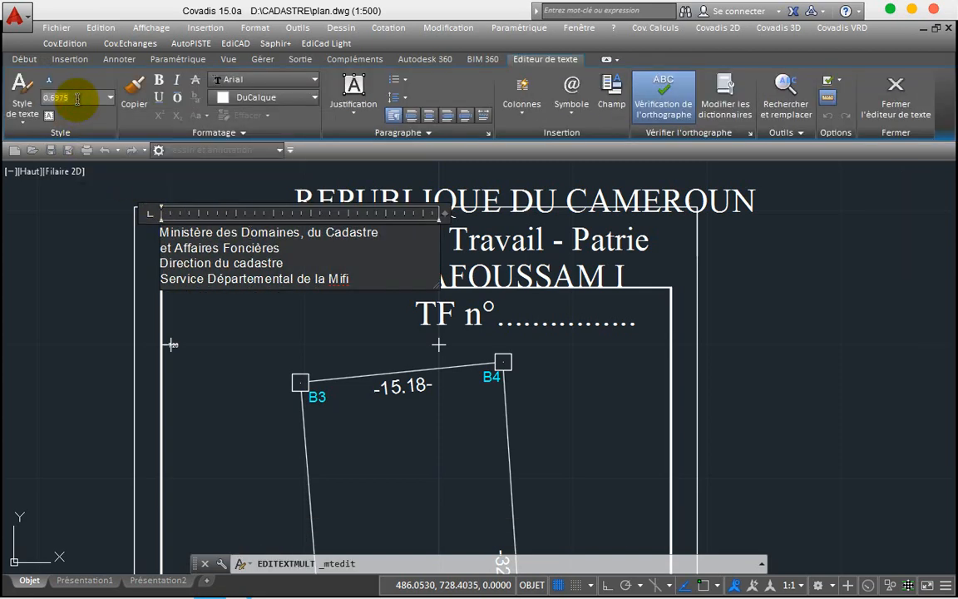
{"action": "left_click", "coordinate": [585, 236]}
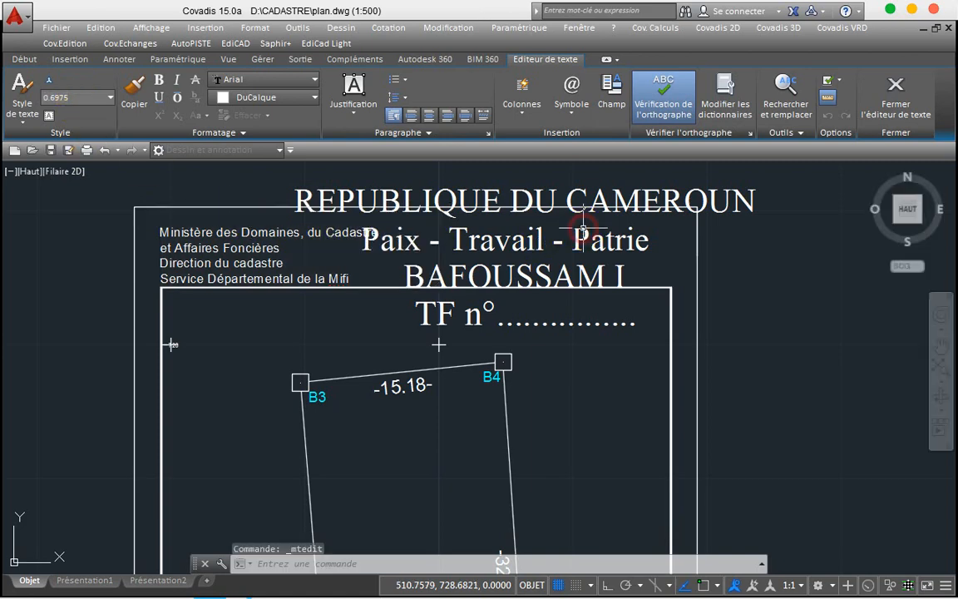
Step: Set all three REPUBLIQUE DU CAMEROUN heading lines to text height 0.6975
{"action": "double_click", "coordinate": [577, 235]}
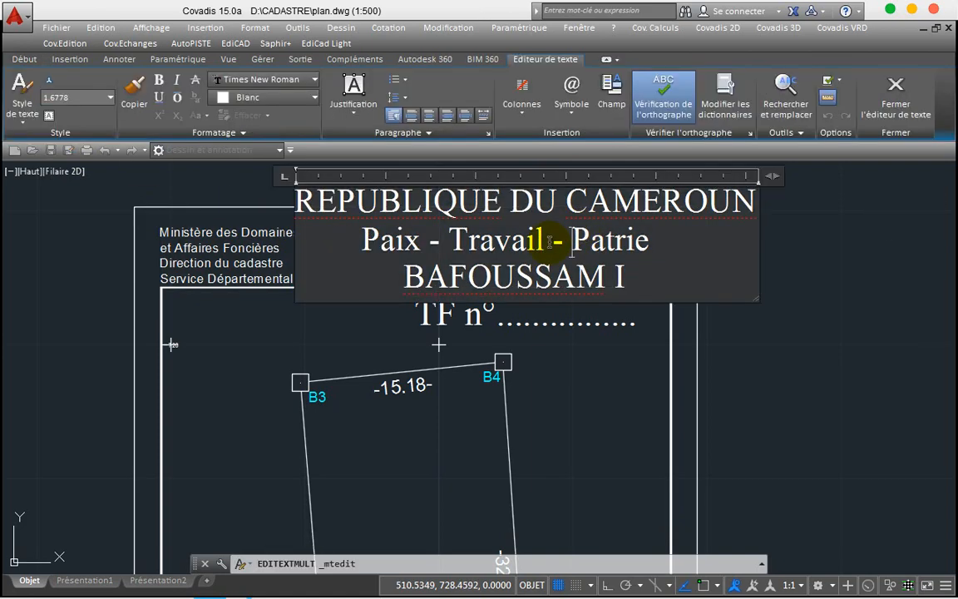
{"action": "key", "text": "ctrl+a"}
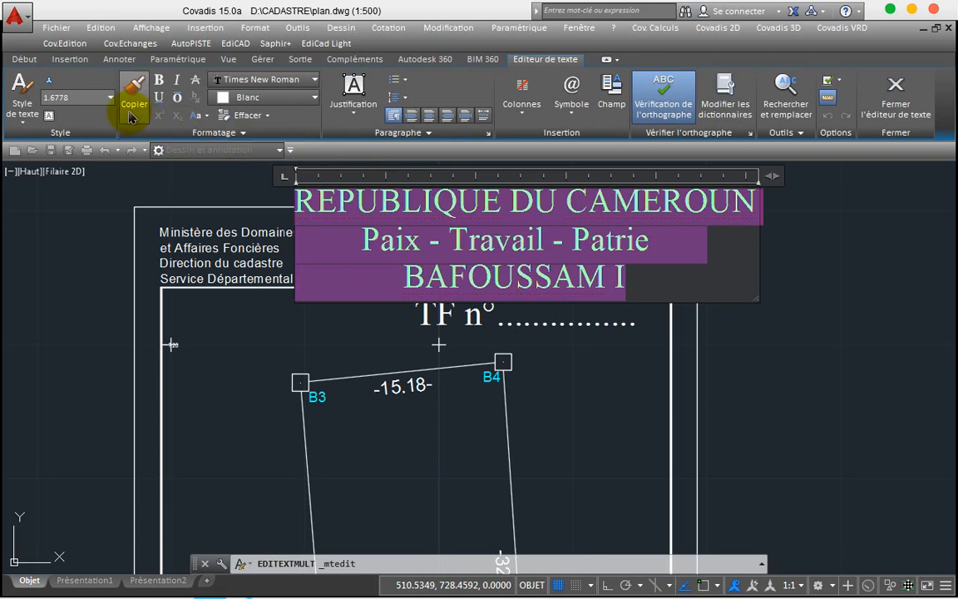
{"action": "left_click", "coordinate": [111, 98]}
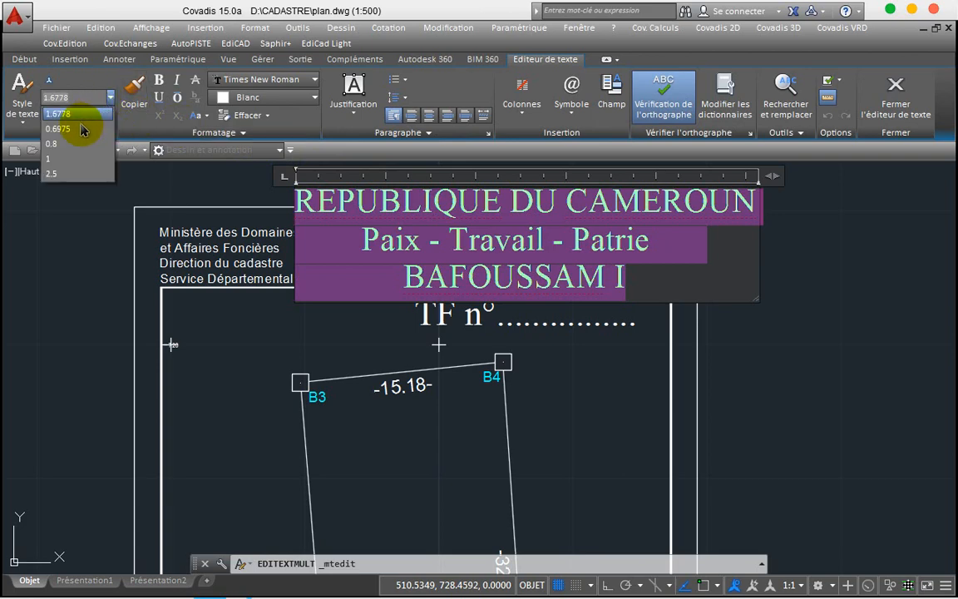
{"action": "left_click", "coordinate": [79, 128]}
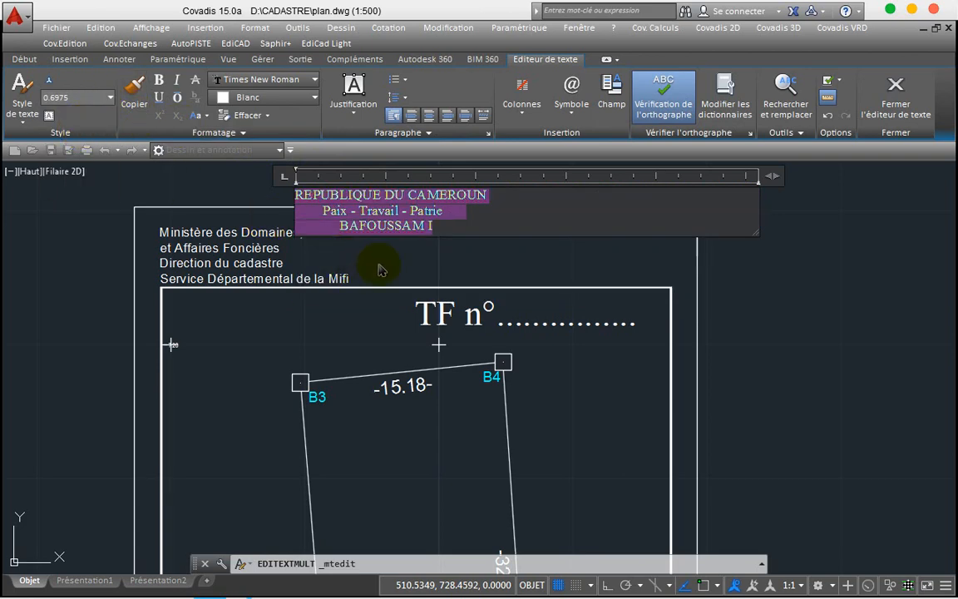
{"action": "left_click", "coordinate": [438, 264]}
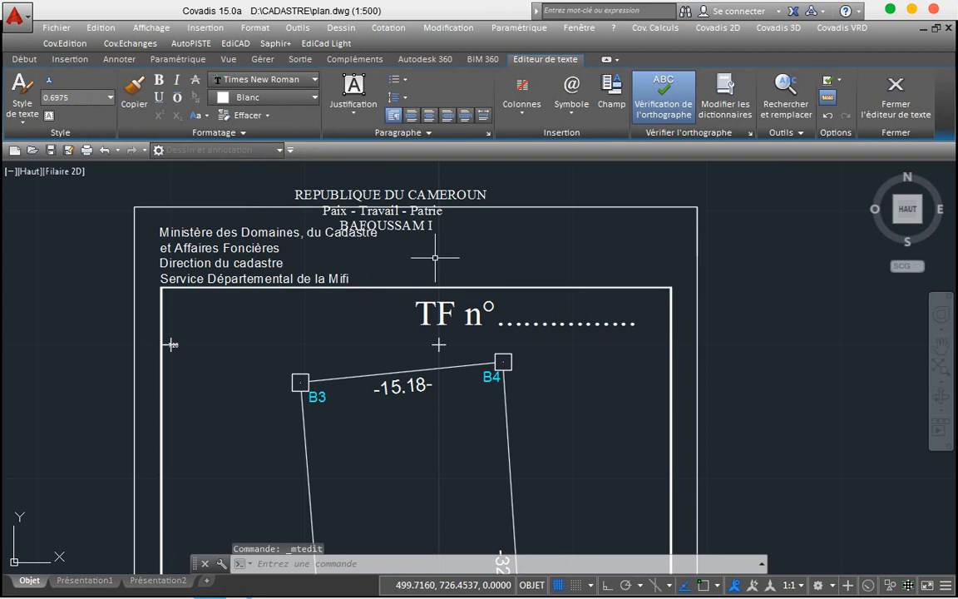
Step: Set all of the TF n°…… label text to height 0.6975 and drag its text box narrower
{"action": "double_click", "coordinate": [471, 314]}
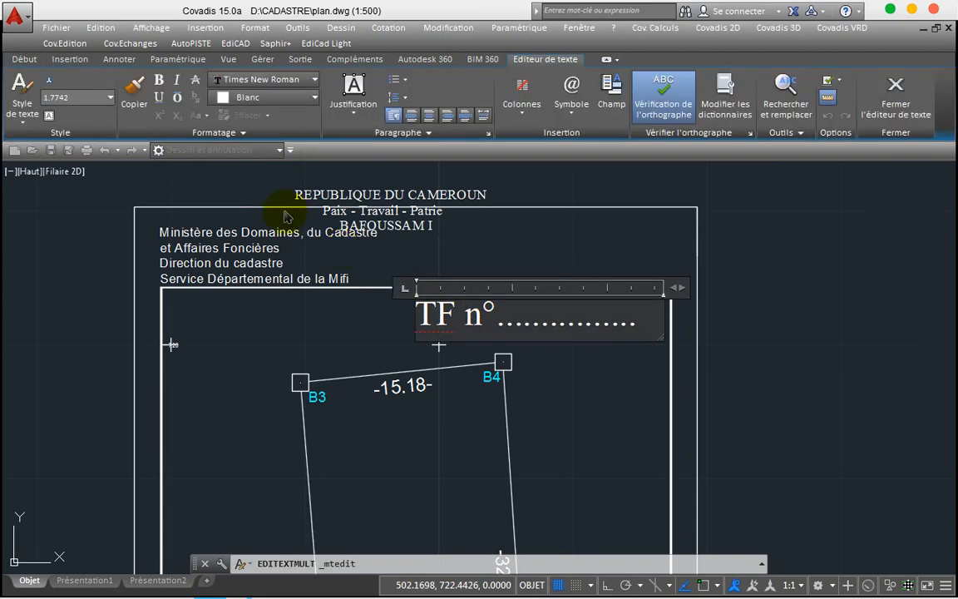
{"action": "left_click", "coordinate": [109, 99]}
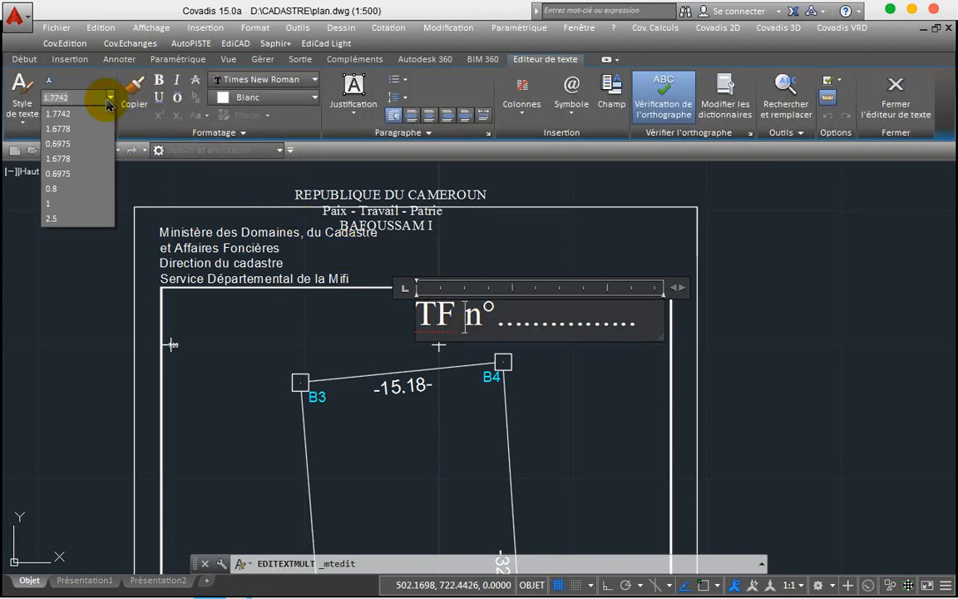
{"action": "left_click", "coordinate": [79, 143]}
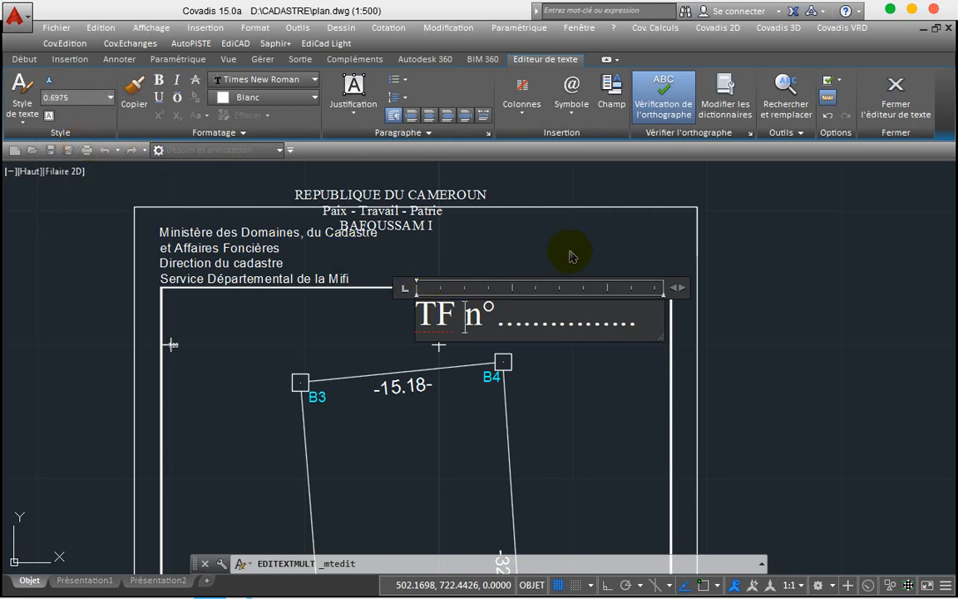
{"action": "key", "text": "ctrl+a"}
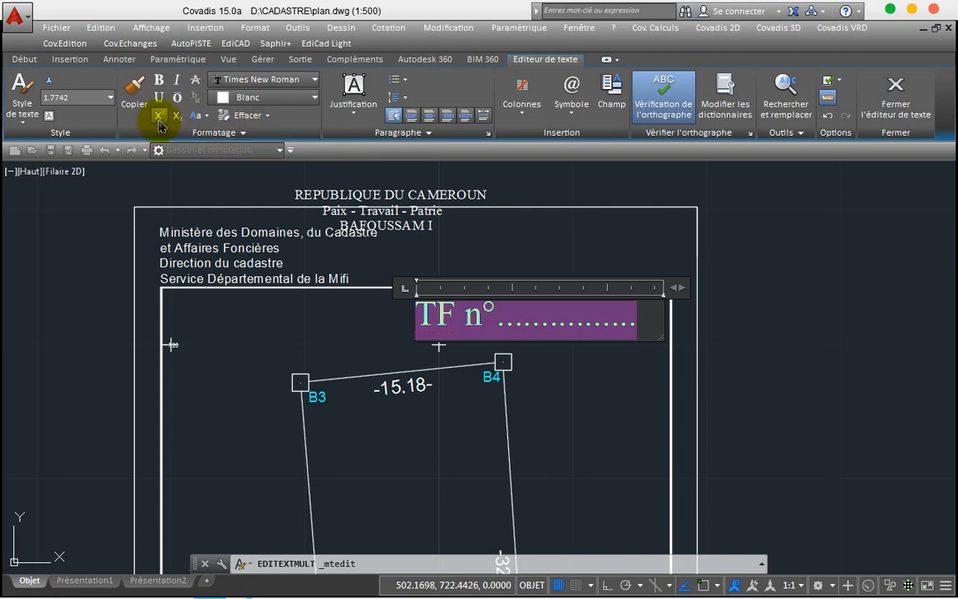
{"action": "left_click", "coordinate": [109, 97]}
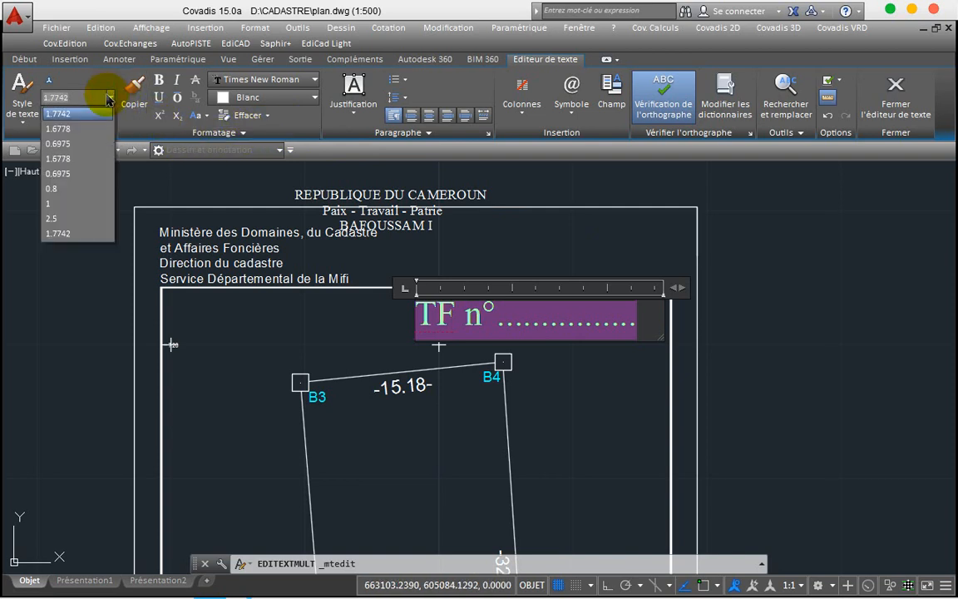
{"action": "left_click", "coordinate": [60, 144]}
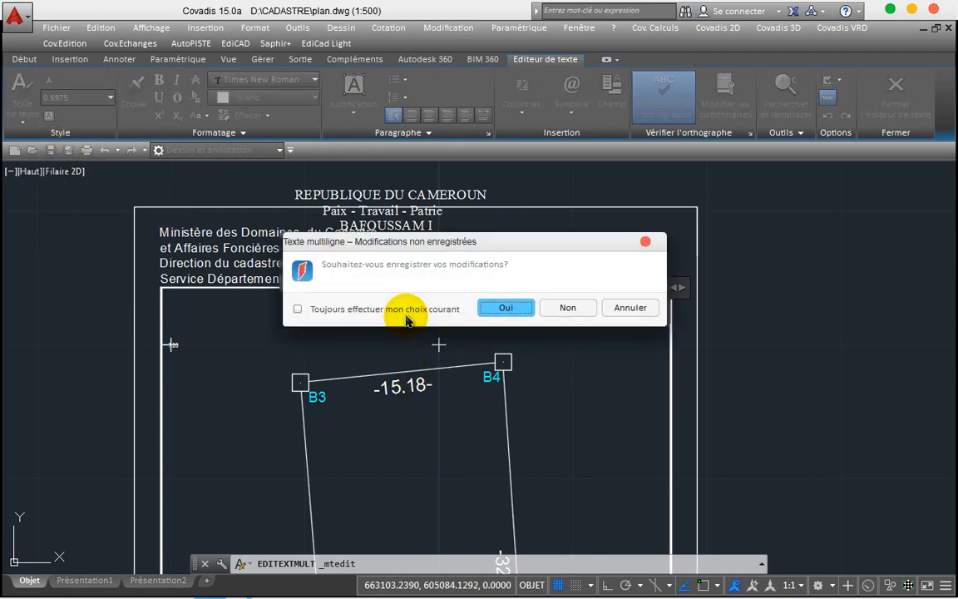
{"action": "left_click", "coordinate": [645, 244]}
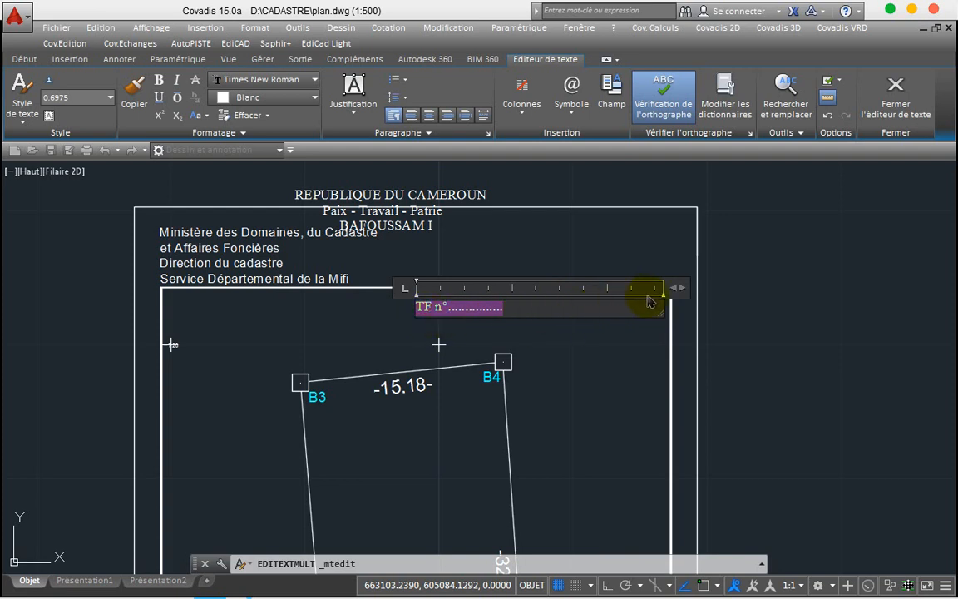
{"action": "left_click_drag", "start_coordinate": [677, 289], "coordinate": [526, 290]}
{"action": "left_click", "coordinate": [555, 325]}
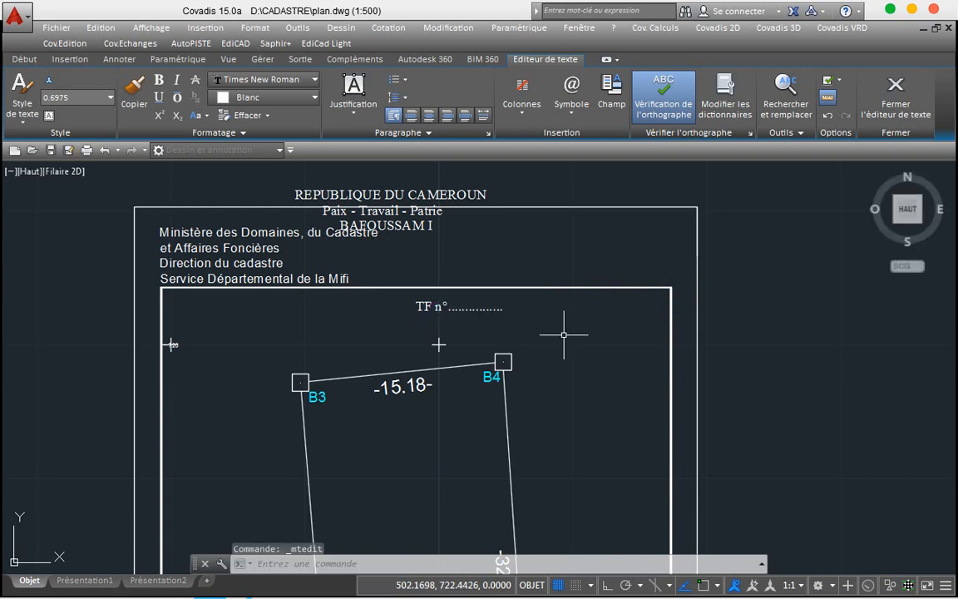
Step: Move the REPUBLIQUE title block beside the ministry text with Déplacer
{"action": "left_click", "coordinate": [388, 190]}
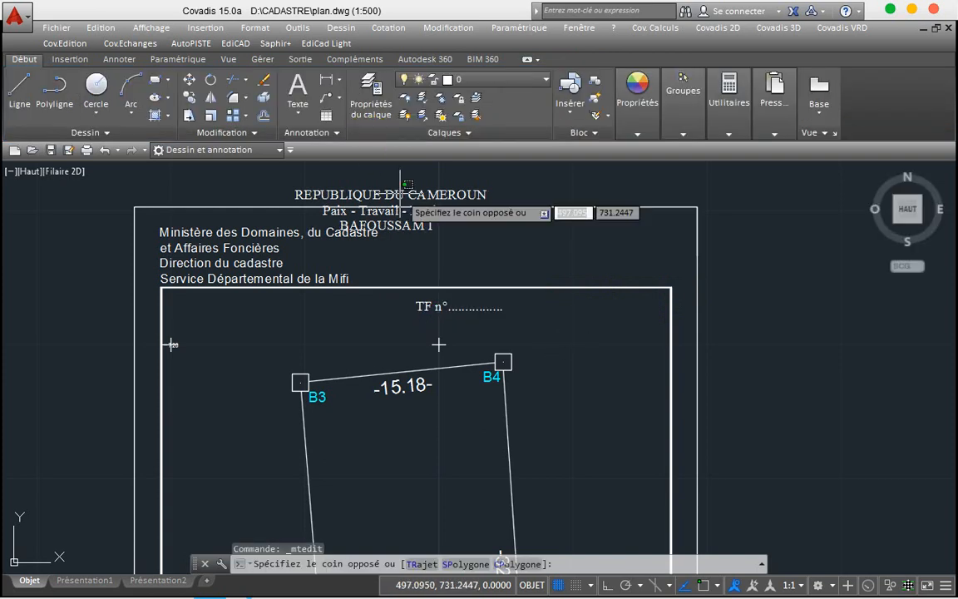
{"action": "left_click", "coordinate": [391, 204]}
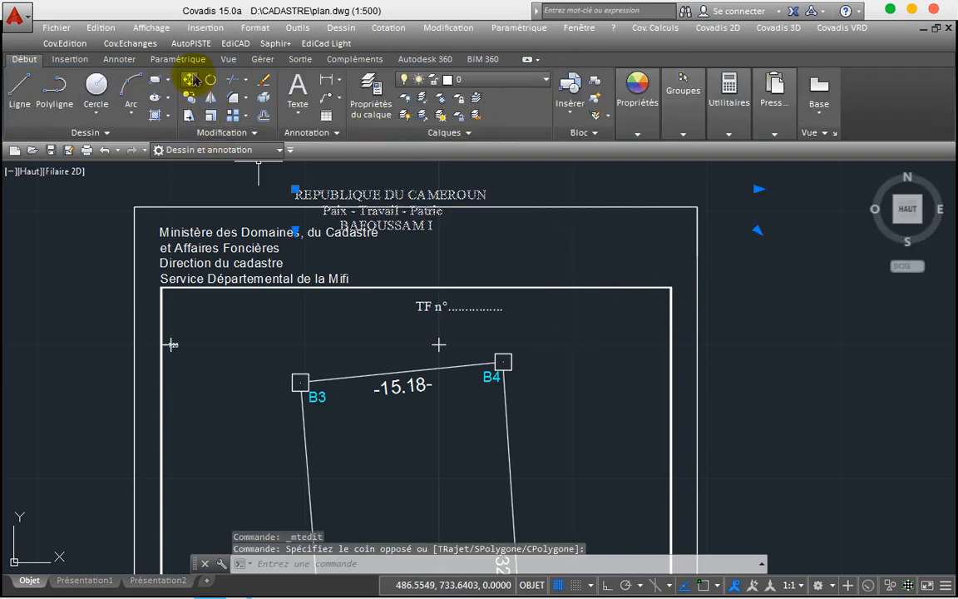
{"action": "left_click", "coordinate": [192, 81]}
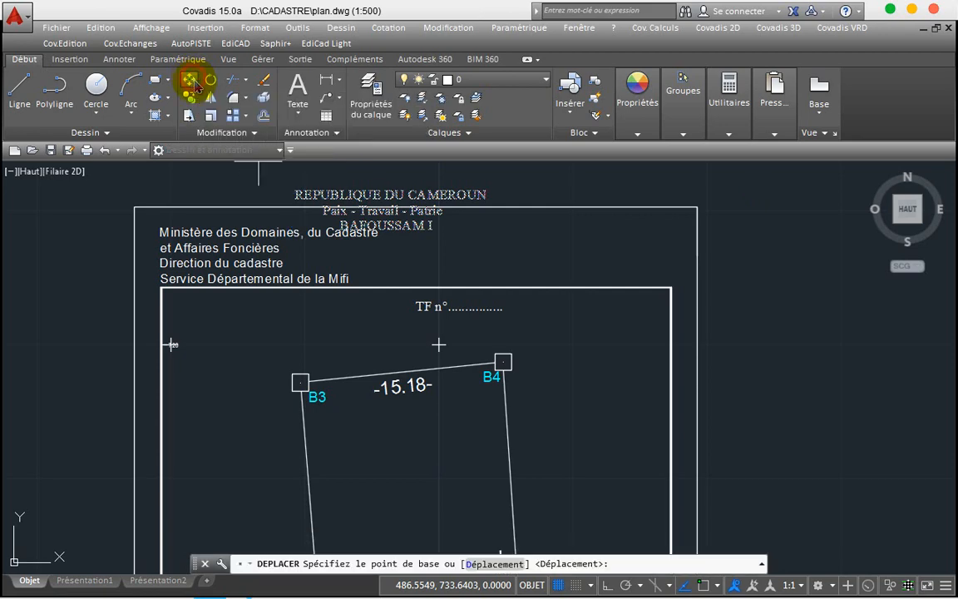
{"action": "left_click", "coordinate": [385, 206]}
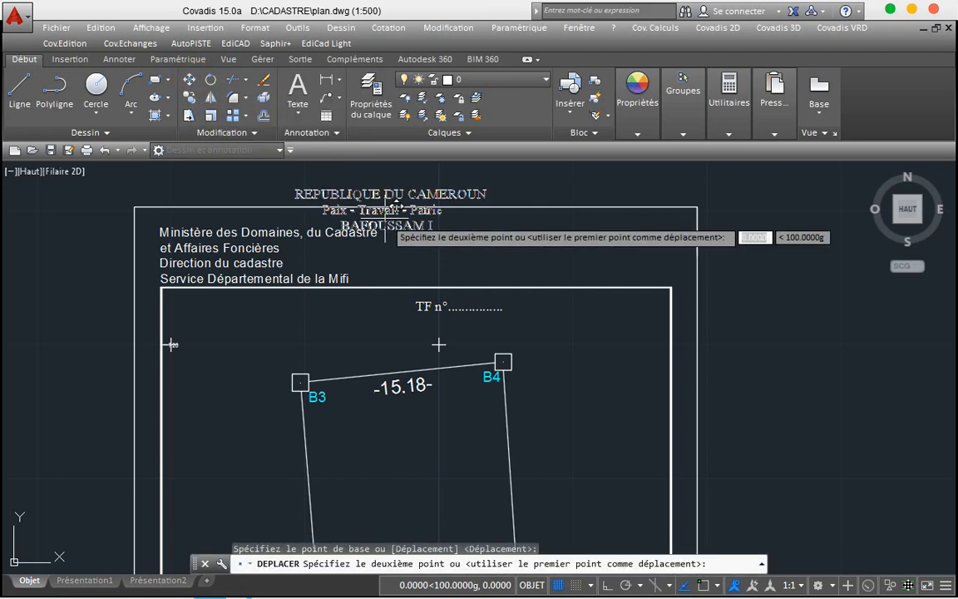
{"action": "left_click", "coordinate": [476, 245]}
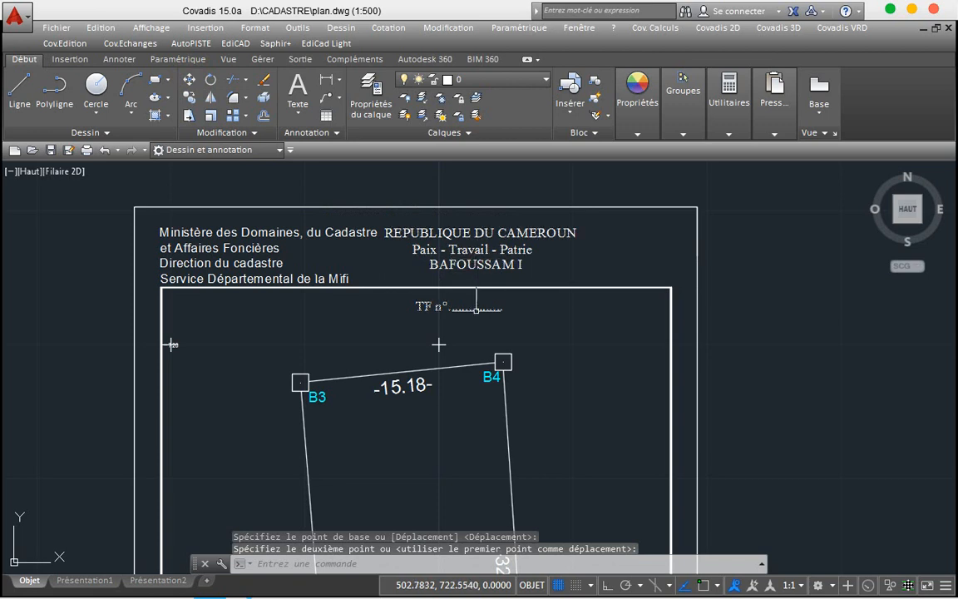
Step: Move the TF n° label to sit just under BAFOUSSAM I
{"action": "left_click", "coordinate": [443, 306]}
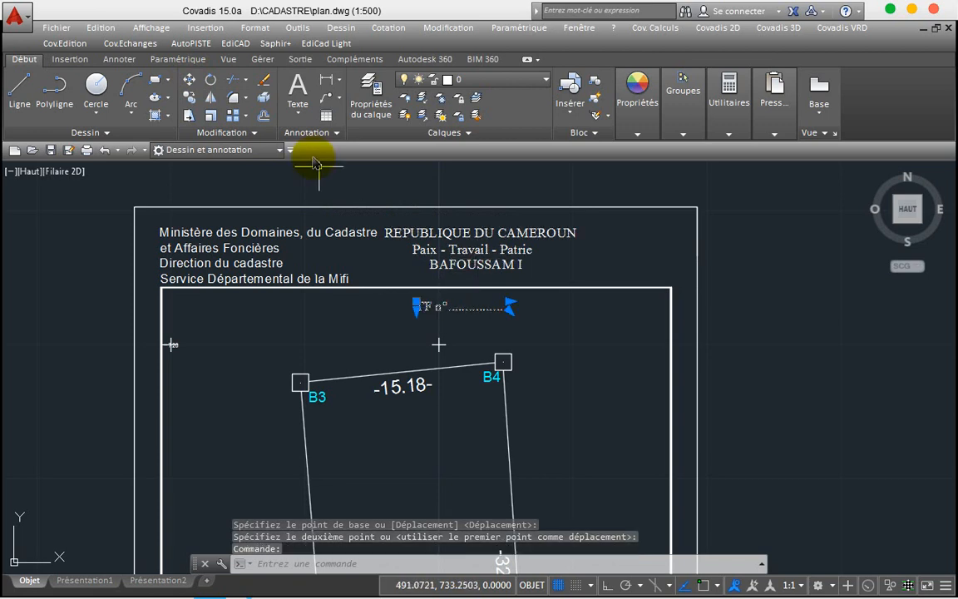
{"action": "left_click", "coordinate": [186, 81]}
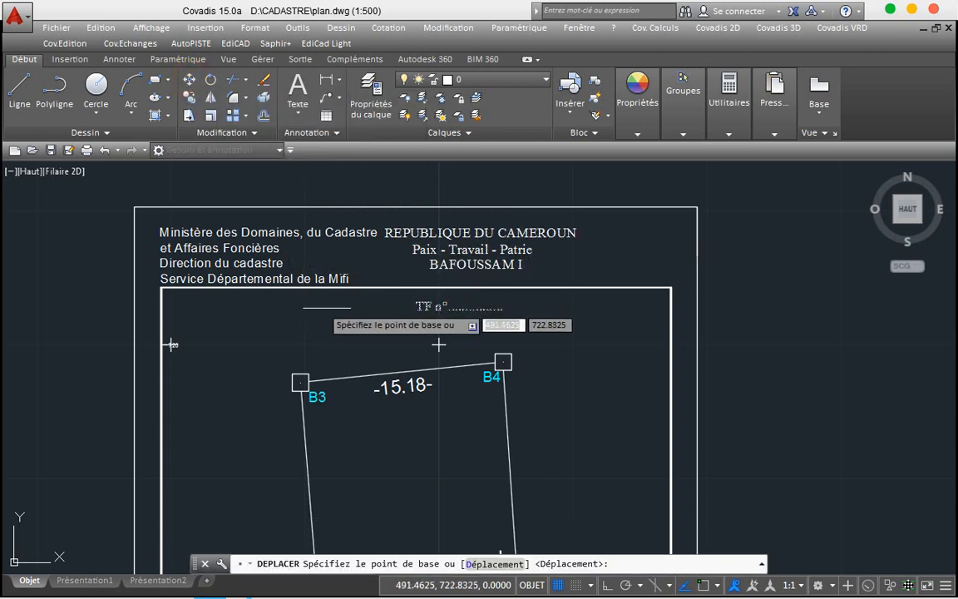
{"action": "left_click", "coordinate": [442, 306]}
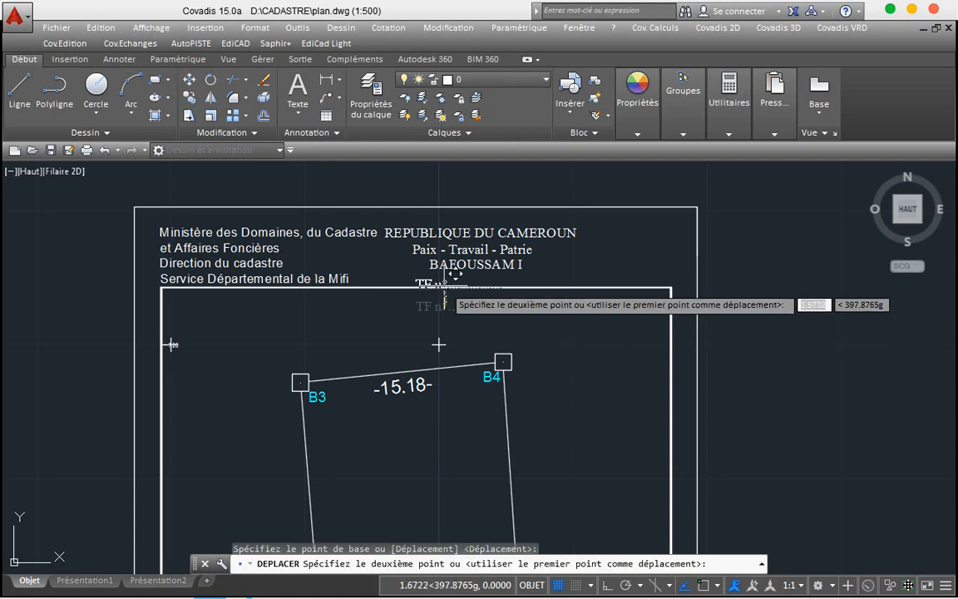
{"action": "left_click", "coordinate": [446, 269]}
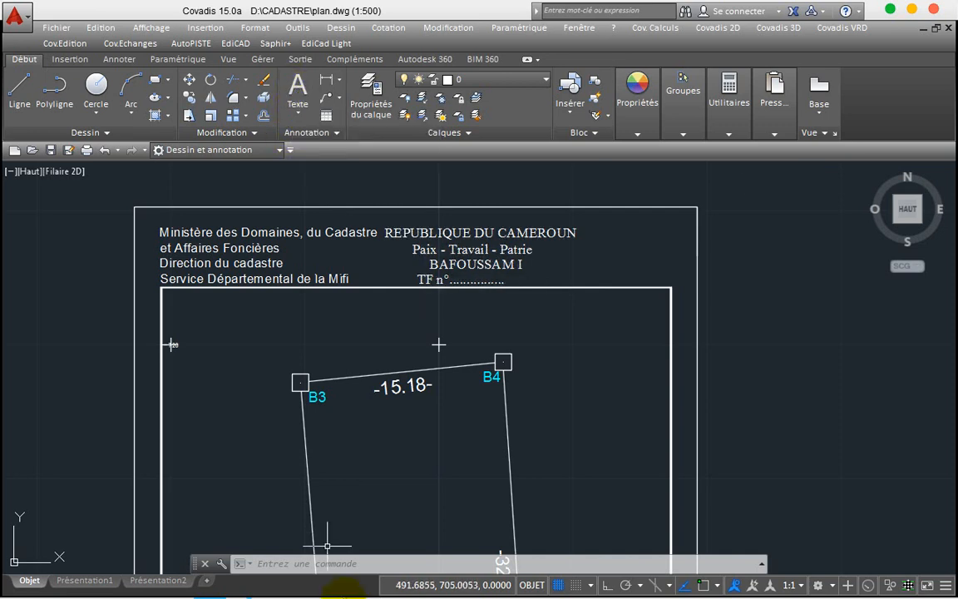
Step: Copy the Region de l'Ouest location text block from Drawing1.dwg
{"action": "mouse_move", "coordinate": [237, 591]}
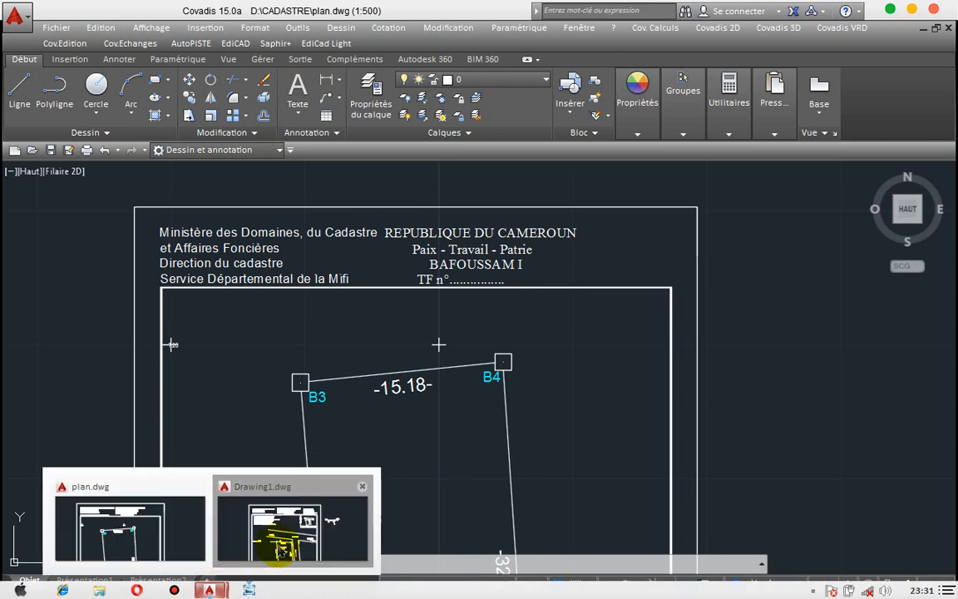
{"action": "left_click", "coordinate": [276, 553]}
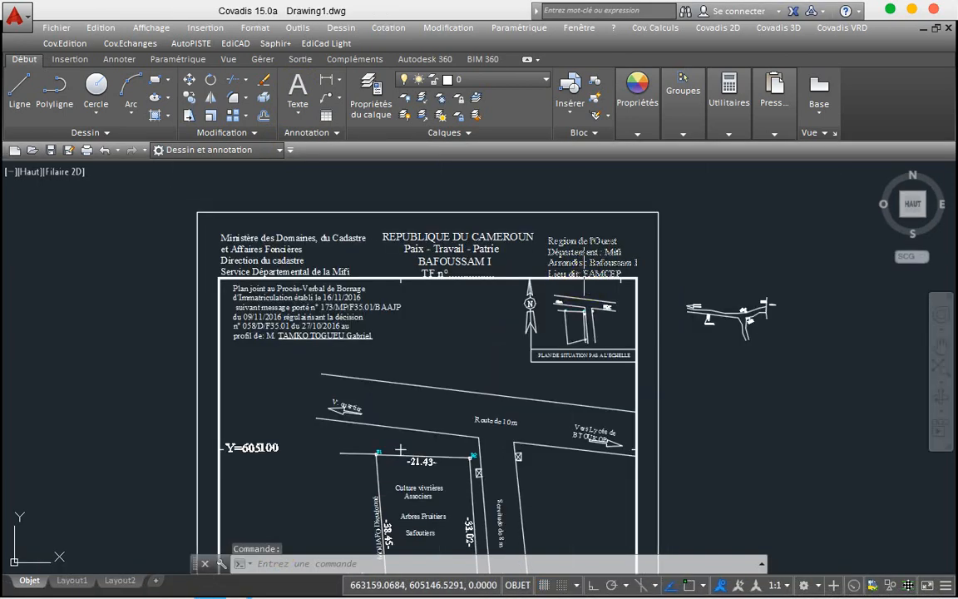
{"action": "left_click", "coordinate": [605, 248]}
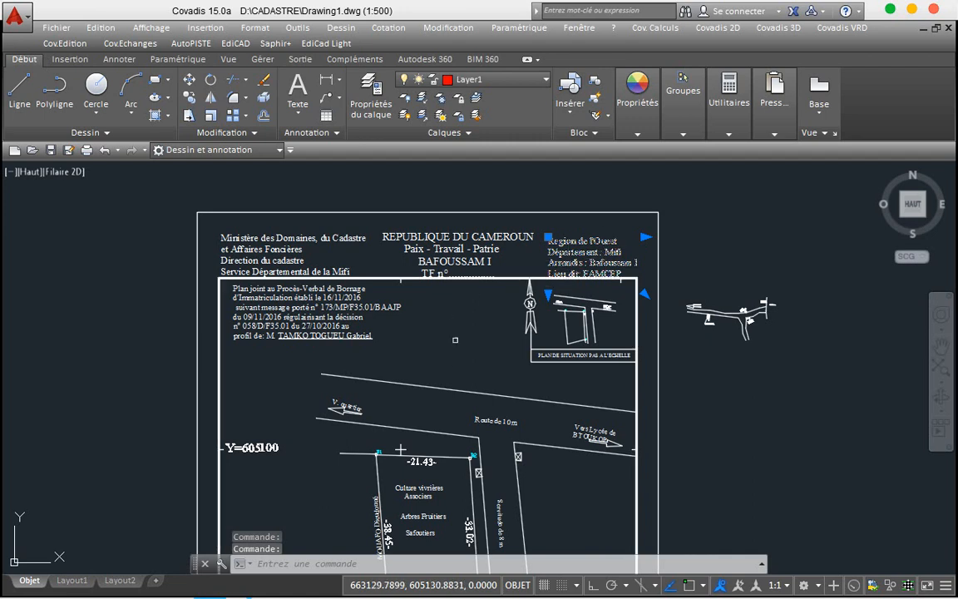
{"action": "key", "text": "ctrl+c"}
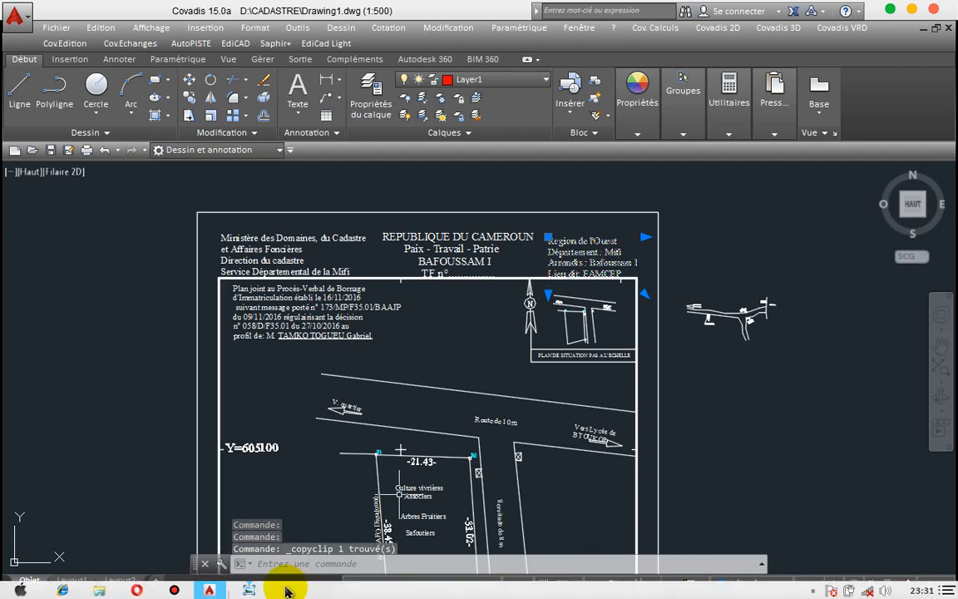
Step: Paste the location text into plan.dwg at the sheet's top right, beside the header
{"action": "mouse_move", "coordinate": [250, 591]}
{"action": "left_click", "coordinate": [283, 498]}
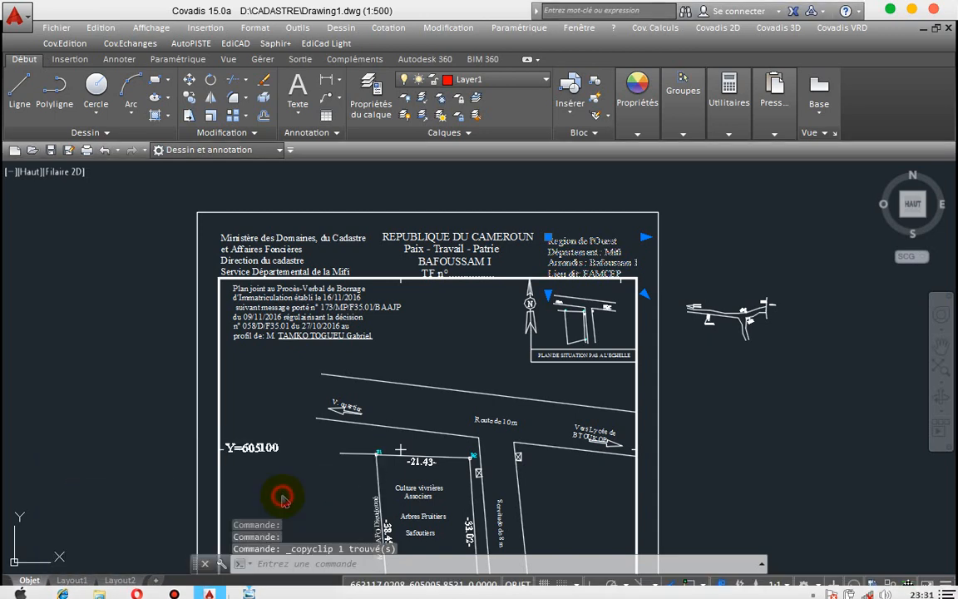
{"action": "mouse_move", "coordinate": [210, 592]}
{"action": "left_click", "coordinate": [179, 533]}
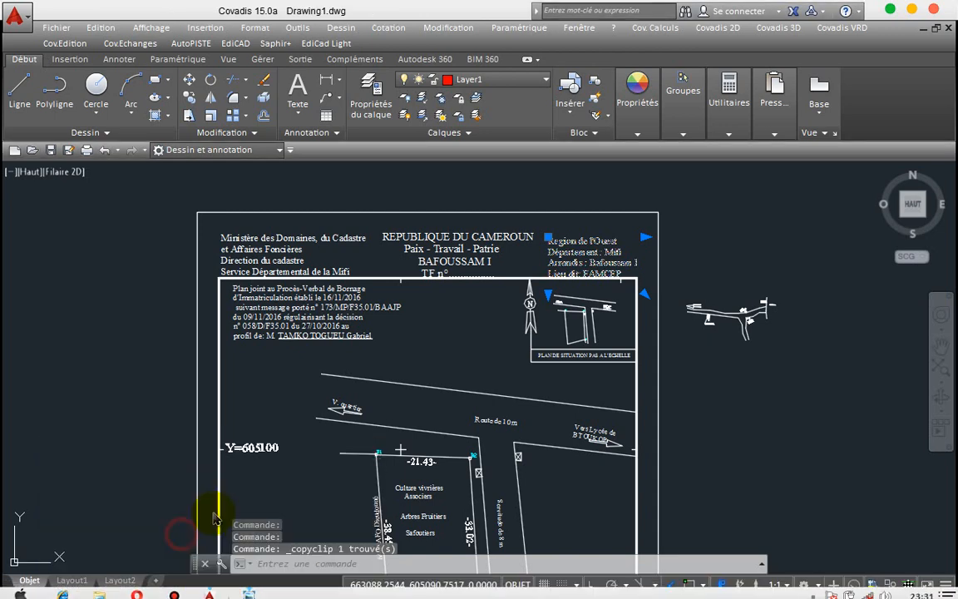
{"action": "scroll", "coordinate": [502, 317], "scroll_direction": "up", "scroll_amount": 2}
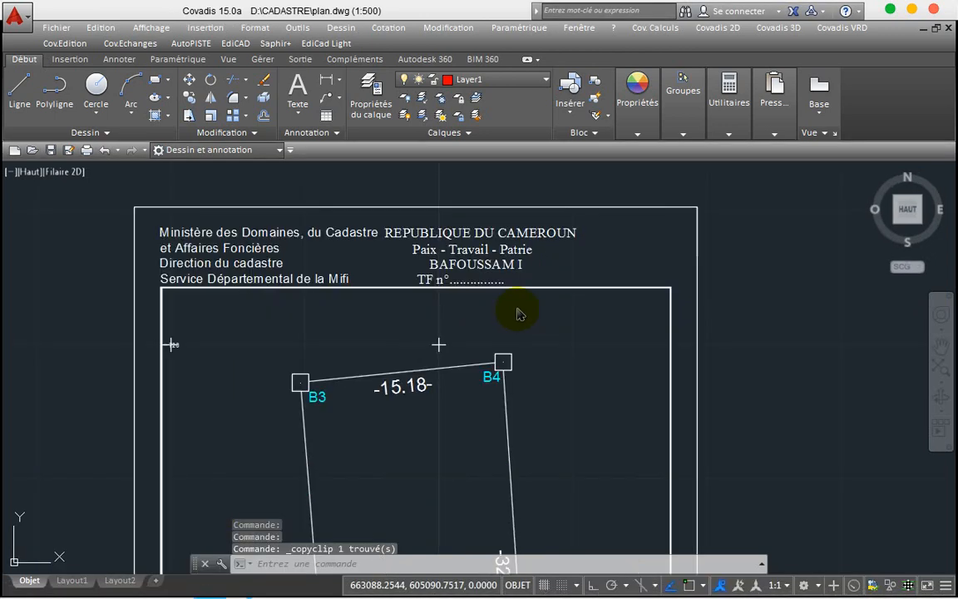
{"action": "left_click", "coordinate": [673, 247]}
{"action": "key", "text": "ctrl+v"}
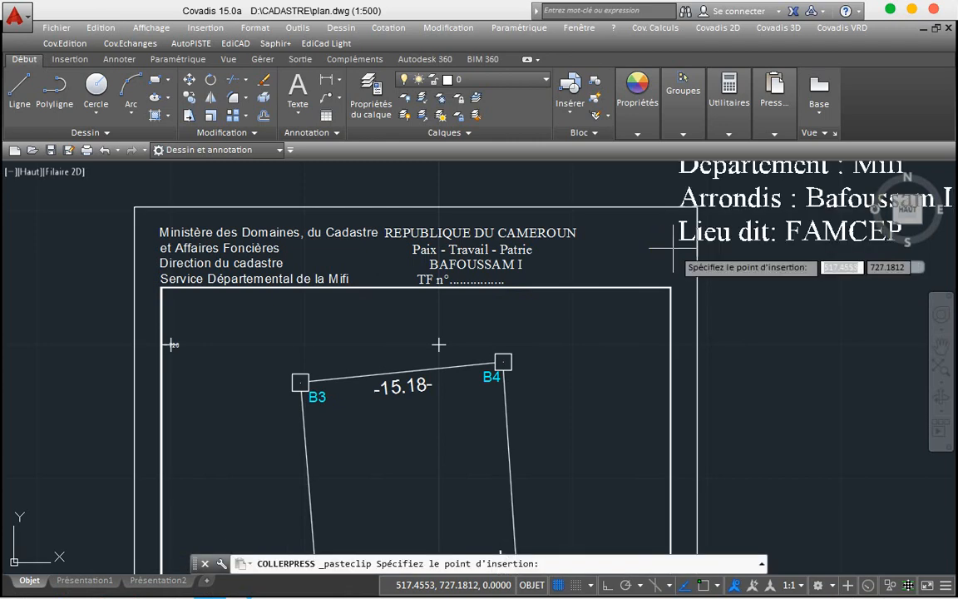
{"action": "left_click", "coordinate": [583, 317]}
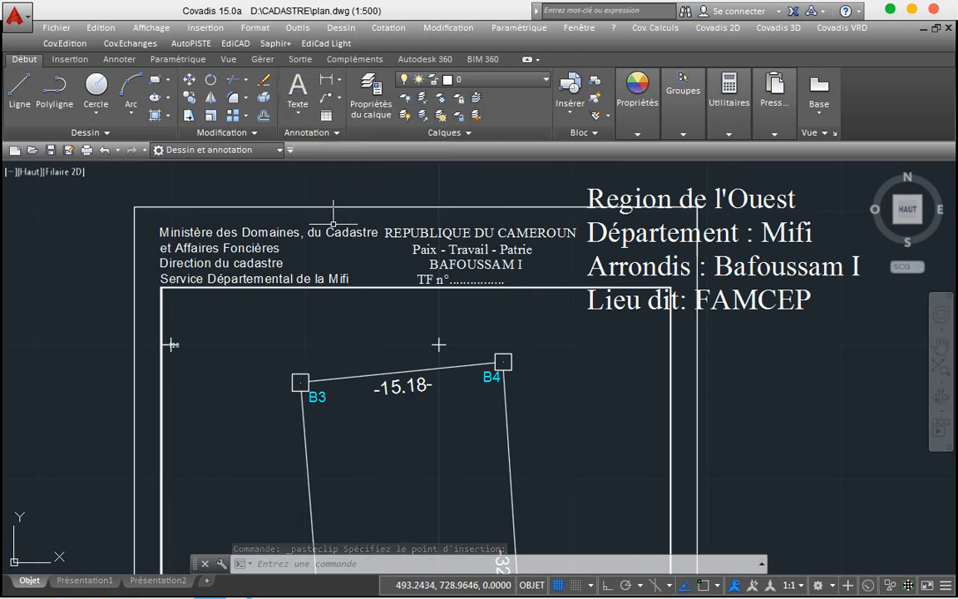
Step: Set all four Region de l'Ouest lines to height 0.6975 and shrink the text box's width and height
{"action": "double_click", "coordinate": [598, 243]}
{"action": "key", "text": "ctrl+a"}
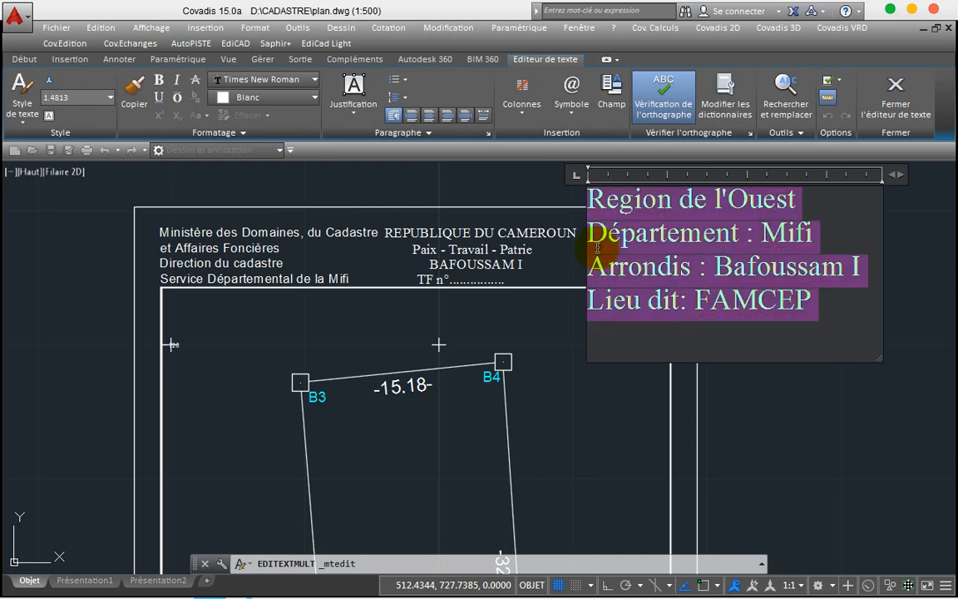
{"action": "left_click", "coordinate": [111, 98]}
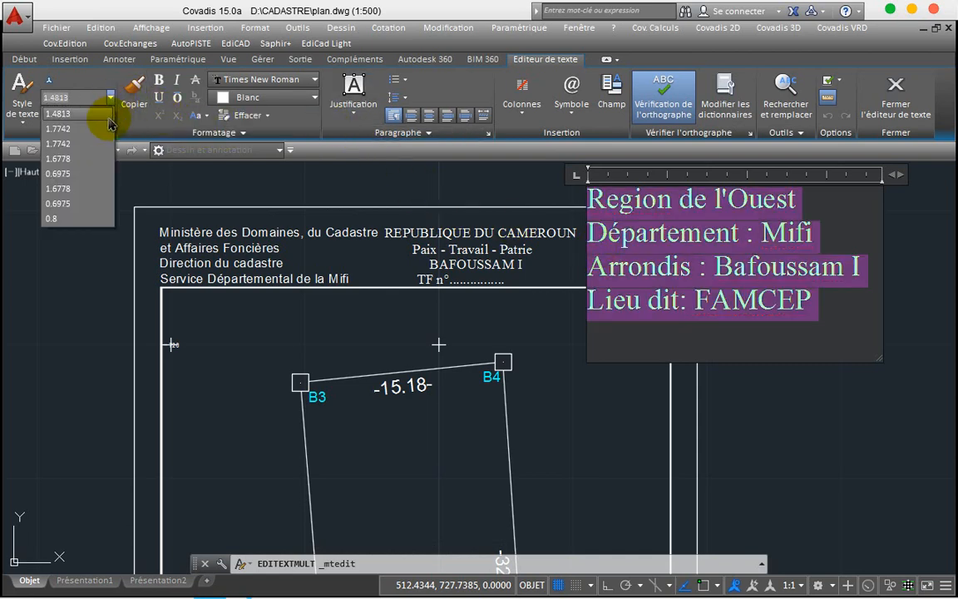
{"action": "left_click", "coordinate": [87, 175]}
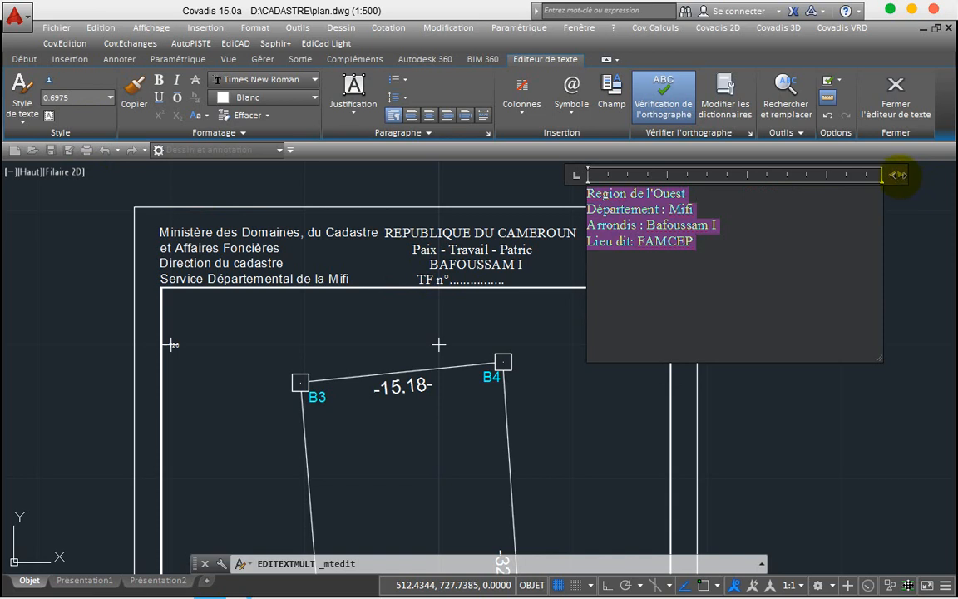
{"action": "left_click_drag", "start_coordinate": [899, 175], "coordinate": [741, 192]}
{"action": "key", "text": "ctrl+a"}
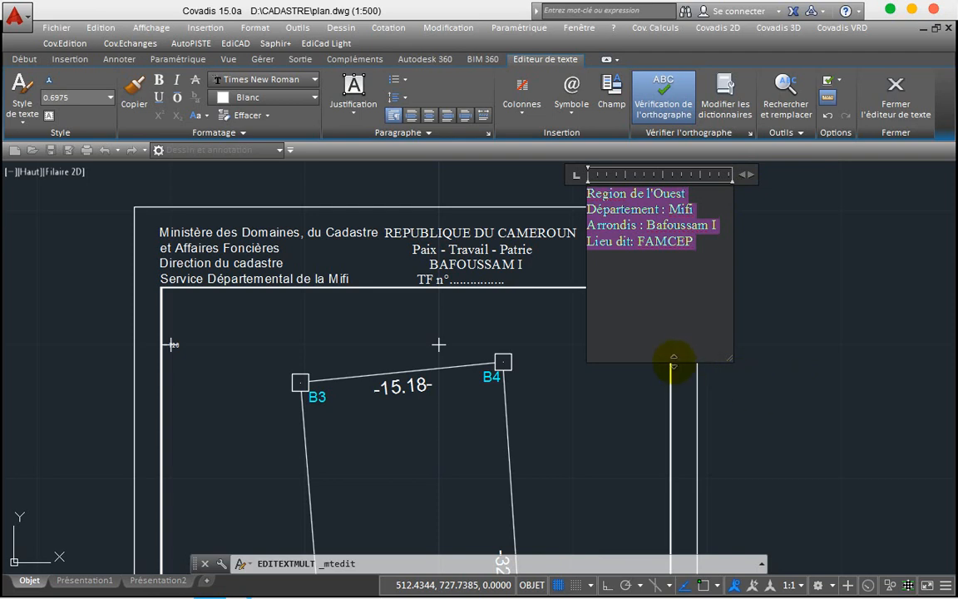
{"action": "left_click_drag", "start_coordinate": [674, 364], "coordinate": [653, 258]}
{"action": "left_click", "coordinate": [808, 261]}
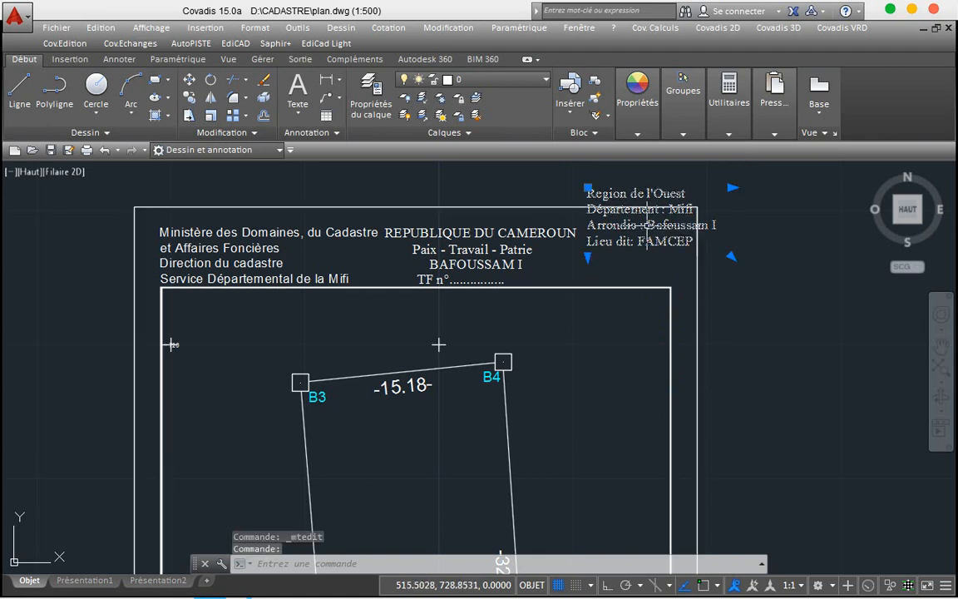
{"action": "left_click", "coordinate": [657, 242]}
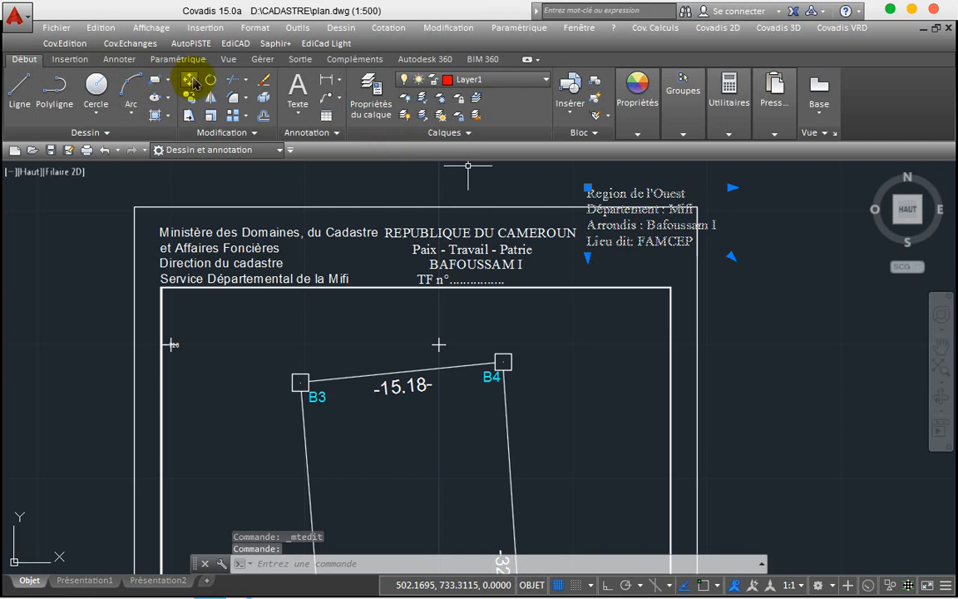
Step: Move the Region de l'Ouest block to just after REPUBLIQUE DU CAMEROUN
{"action": "left_click", "coordinate": [190, 79]}
{"action": "left_click", "coordinate": [637, 221]}
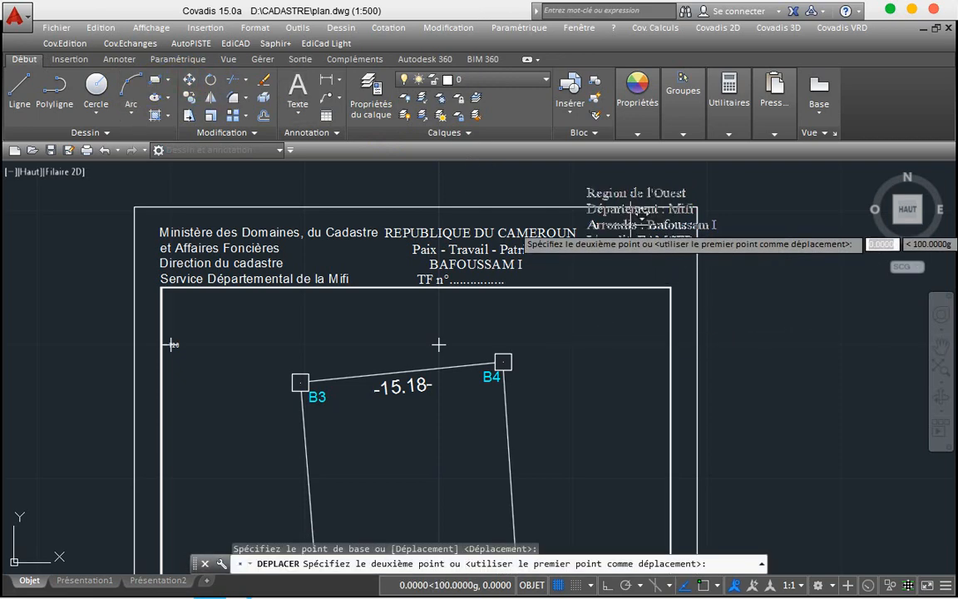
{"action": "left_click", "coordinate": [625, 258]}
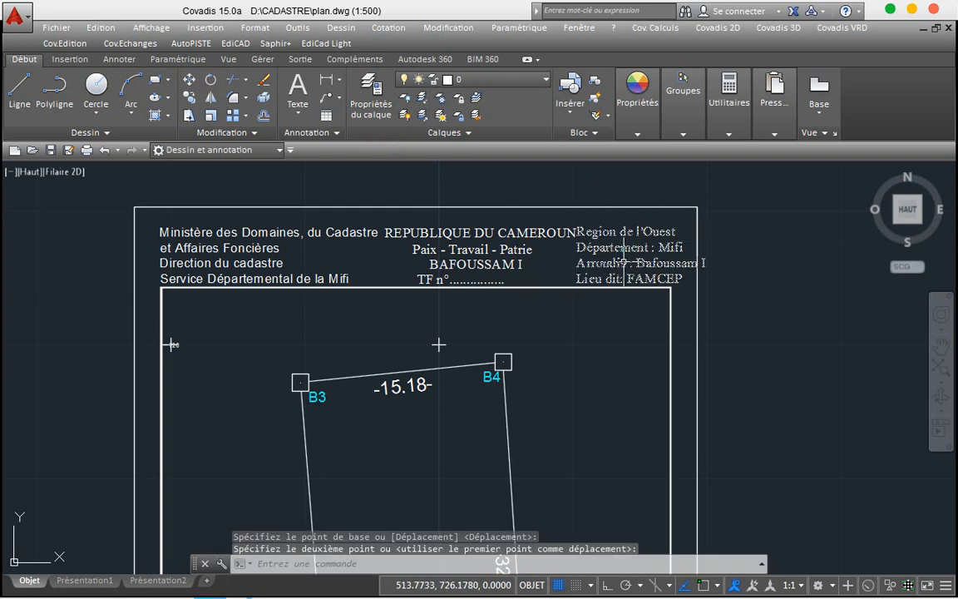
Step: Narrow the Region de l'Ouest text box so it fits inside the outer frame
{"action": "double_click", "coordinate": [625, 263]}
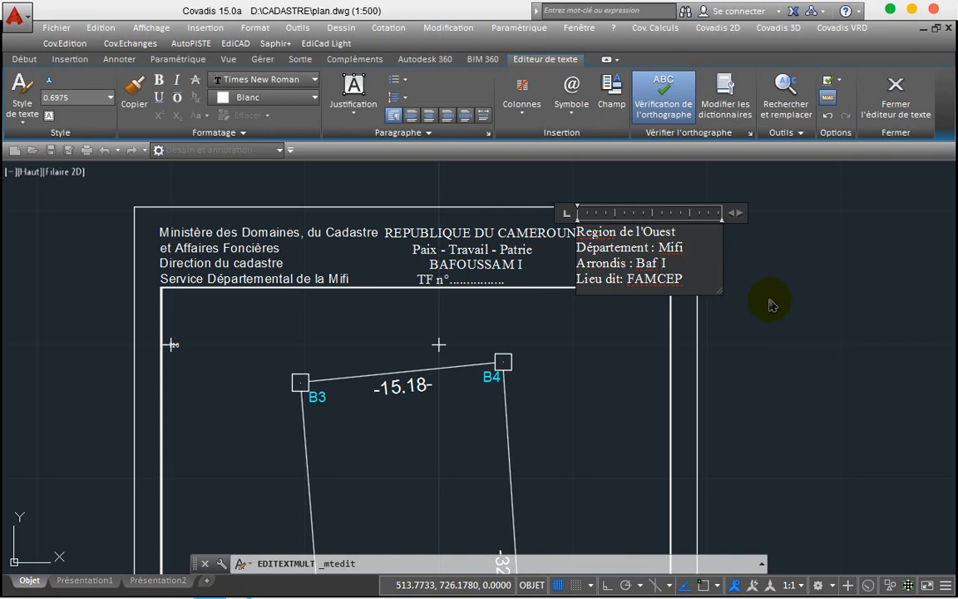
{"action": "left_click_drag", "start_coordinate": [722, 212], "coordinate": [698, 212]}
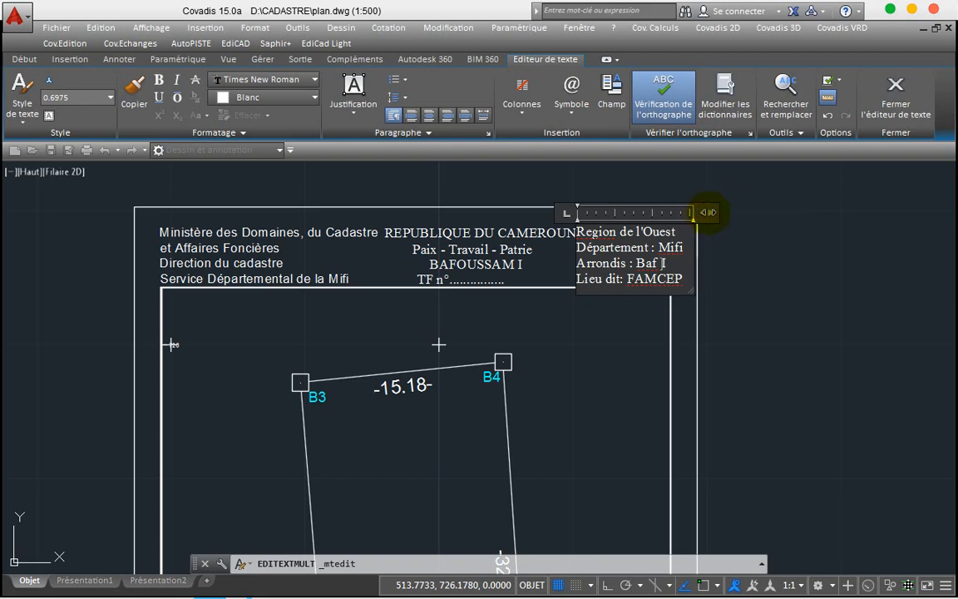
{"action": "left_click", "coordinate": [835, 268]}
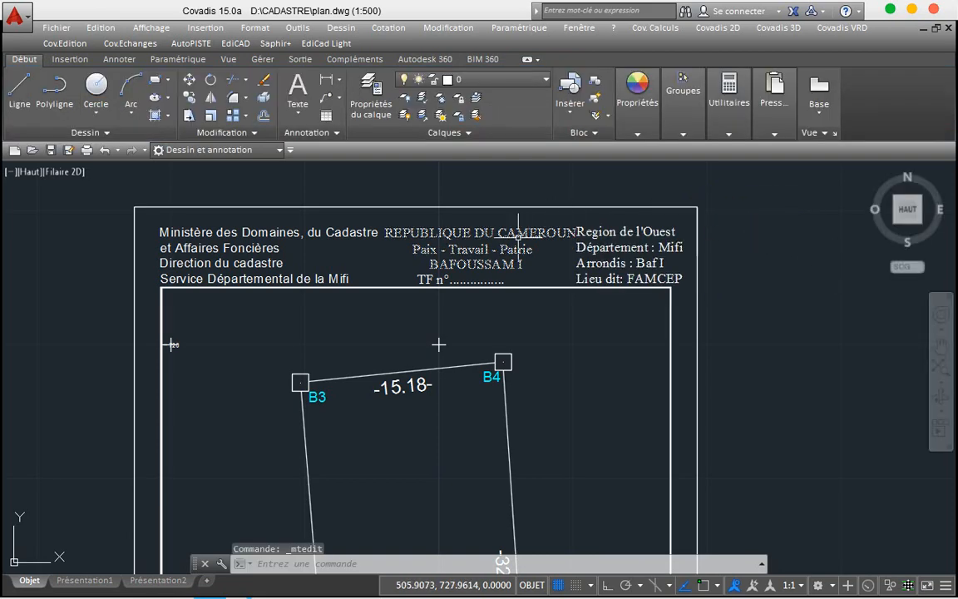
Step: Narrow the REPUBLIQUE DU CAMEROUN text box
{"action": "double_click", "coordinate": [465, 231]}
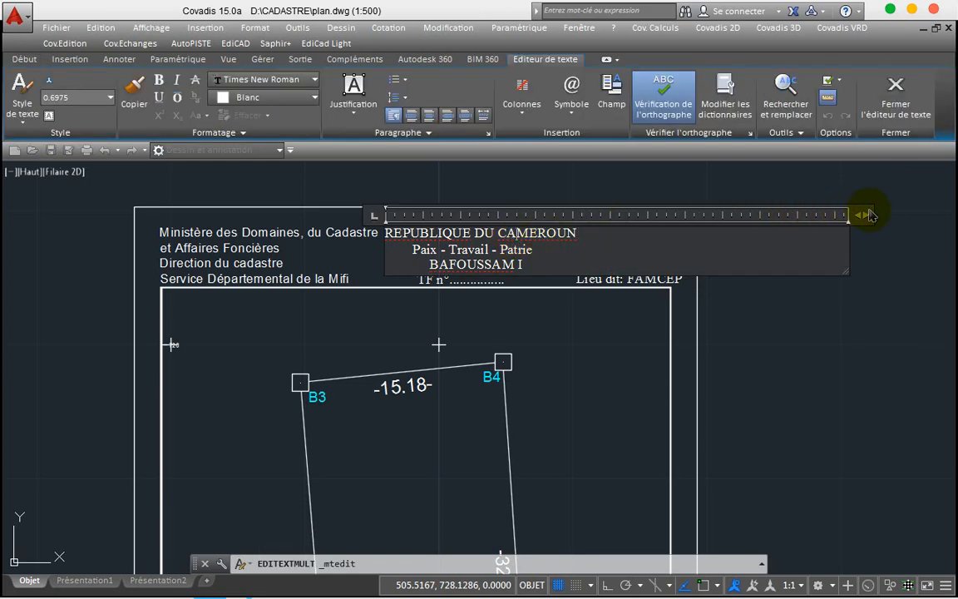
{"action": "left_click_drag", "start_coordinate": [865, 216], "coordinate": [591, 237]}
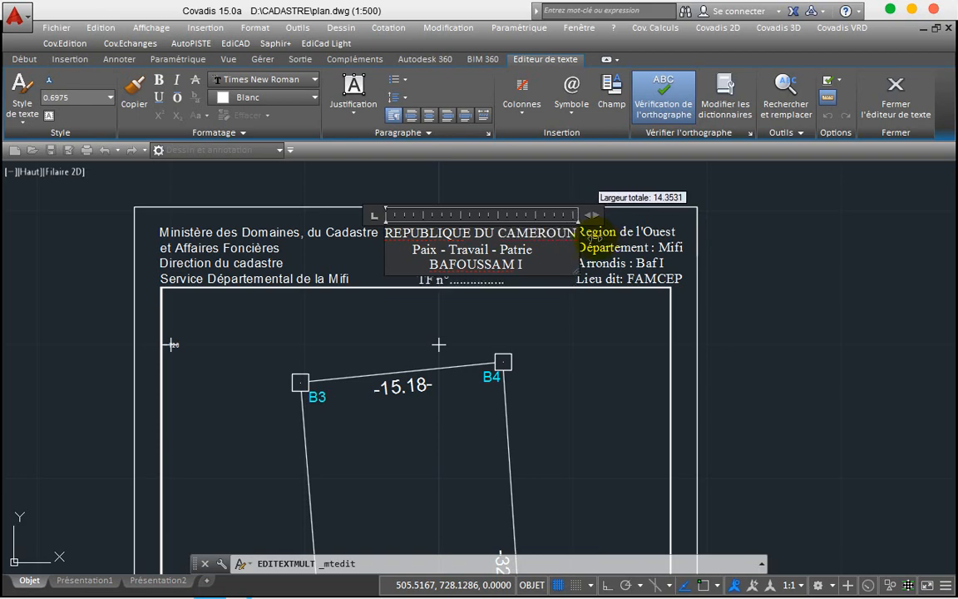
{"action": "left_click", "coordinate": [766, 294]}
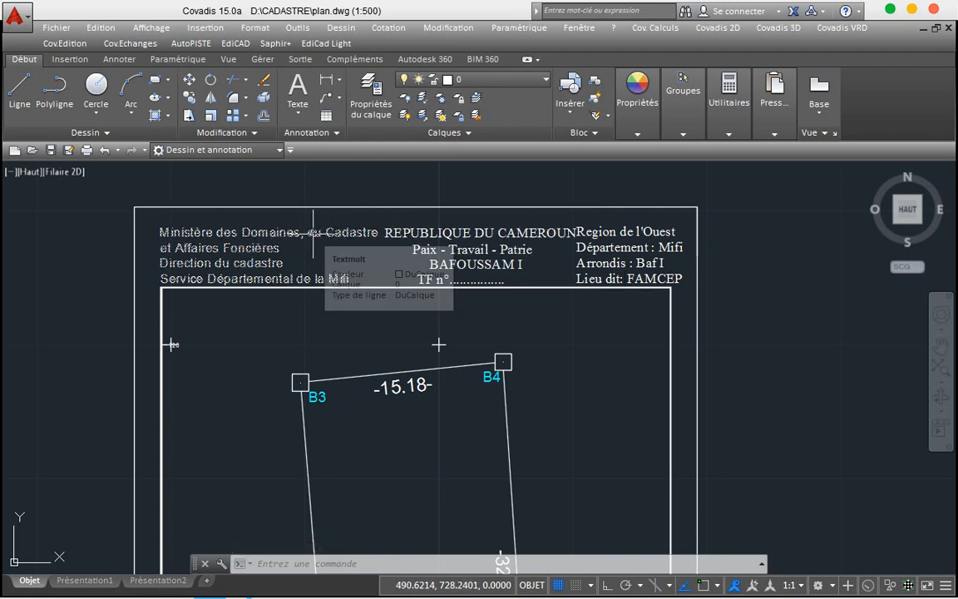
Step: Rewrap the ministry heading so line two reads 'Cadastre et Affaires Foncières'
{"action": "double_click", "coordinate": [315, 232]}
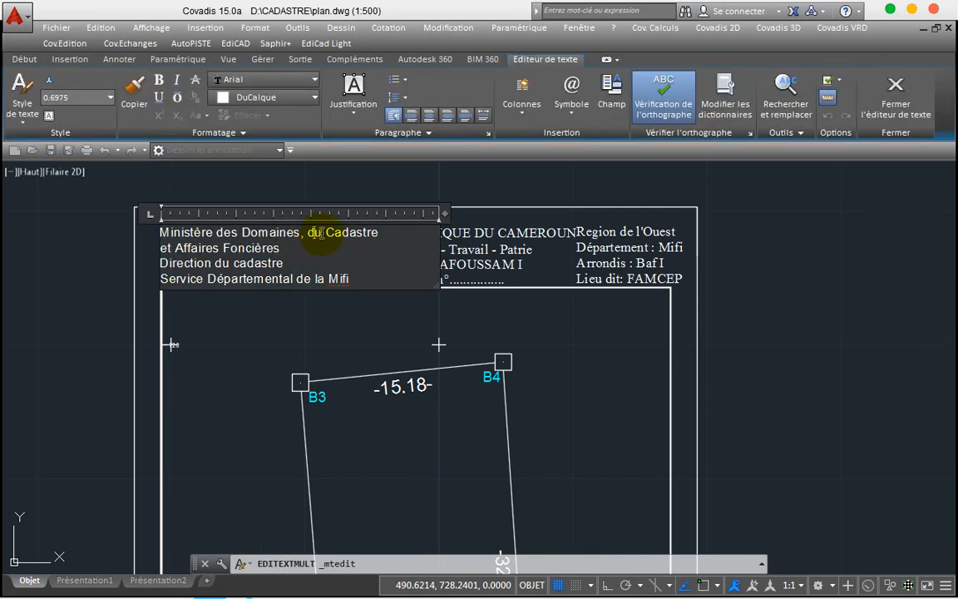
{"action": "key", "text": "Return"}
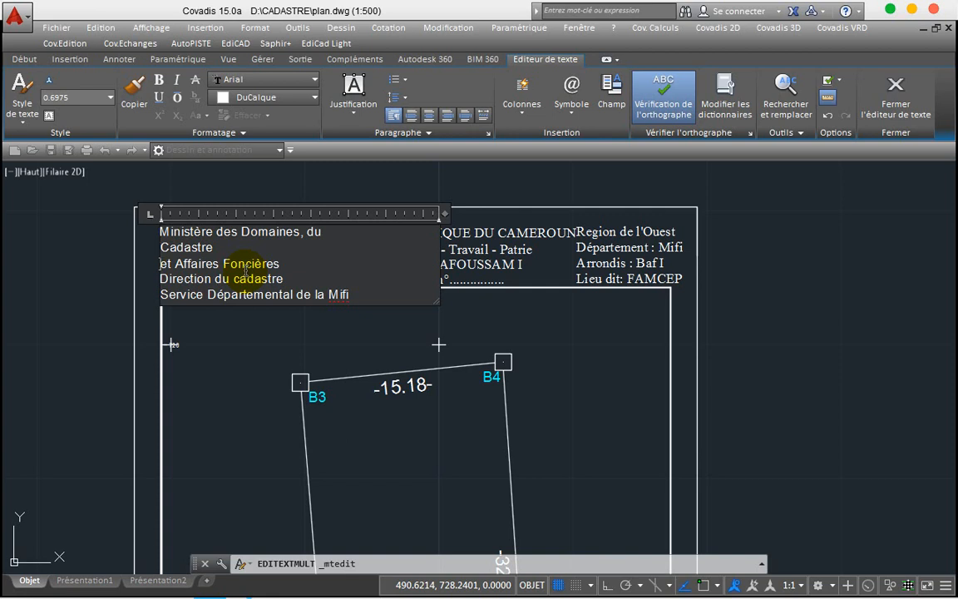
{"action": "key", "text": "BackSpace"}
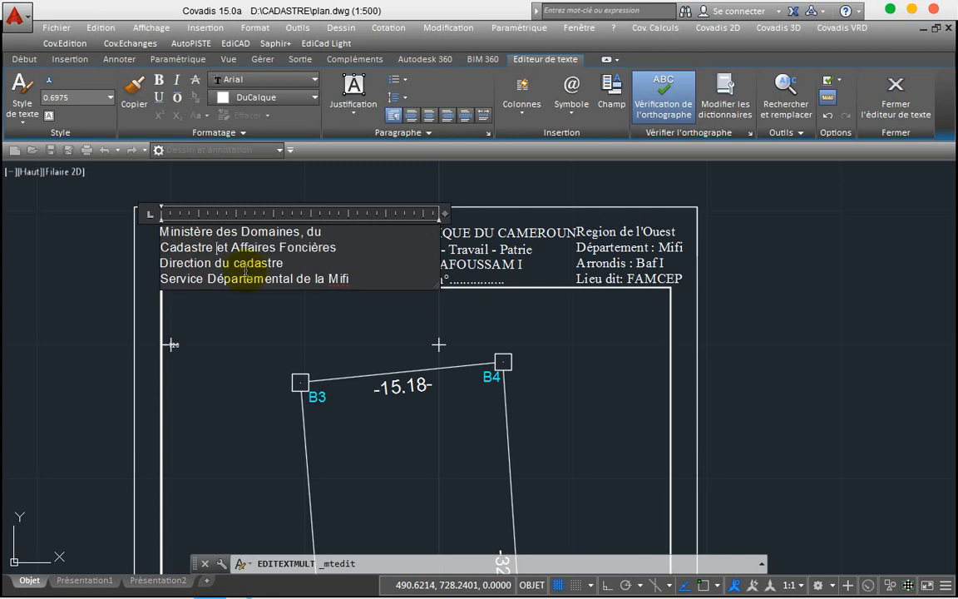
{"action": "left_click", "coordinate": [71, 317]}
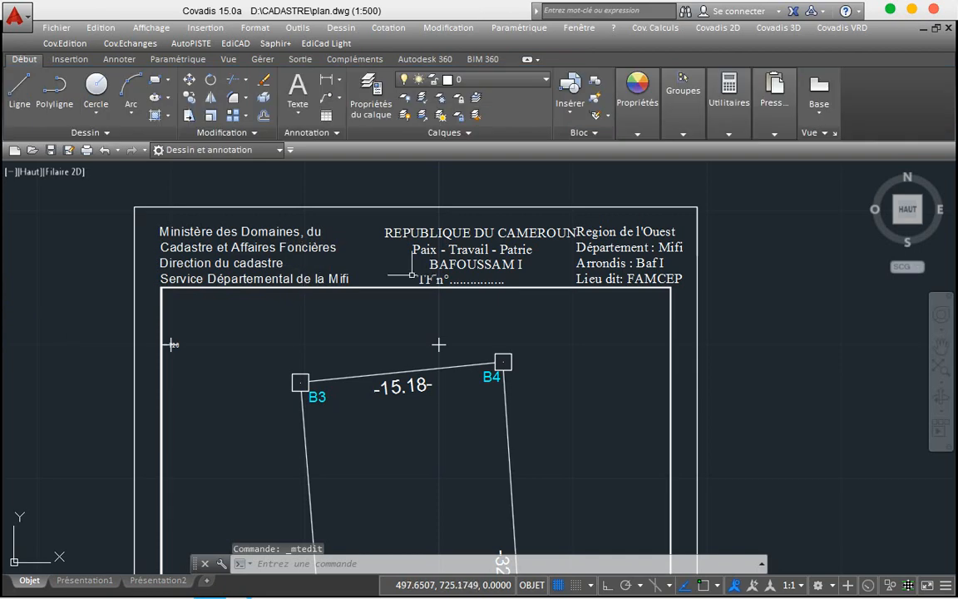
Step: With Ortho on, shift the REPUBLIQUE DU CAMEROUN title and TF n° line slightly left
{"action": "left_click", "coordinate": [510, 249]}
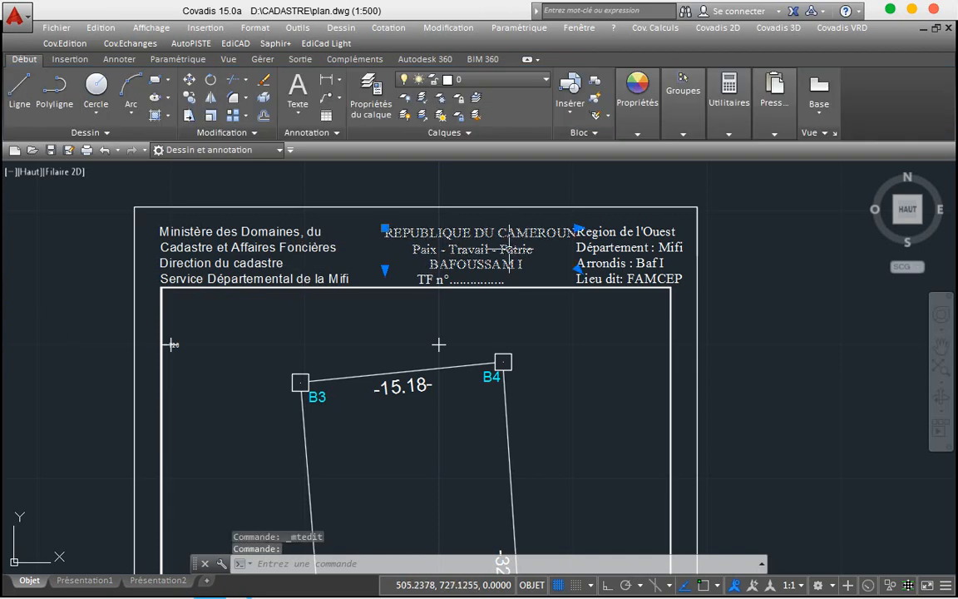
{"action": "left_click", "coordinate": [189, 83]}
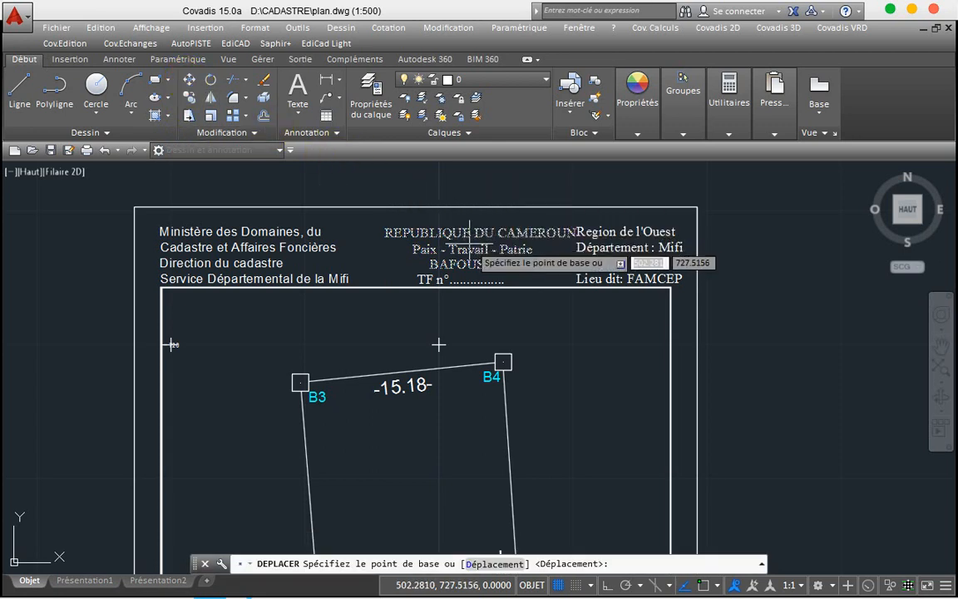
{"action": "key", "text": "Escape"}
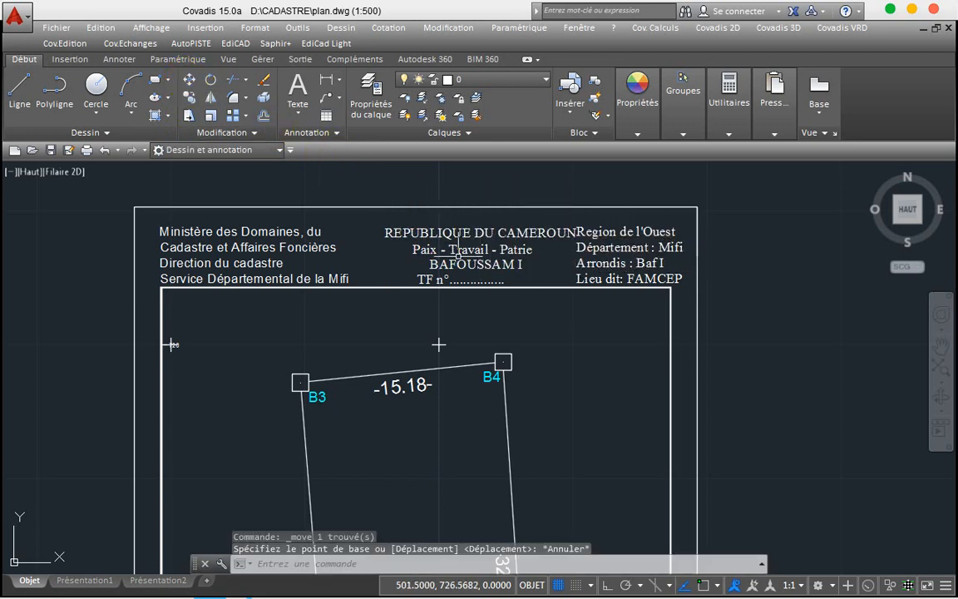
{"action": "left_click", "coordinate": [457, 256]}
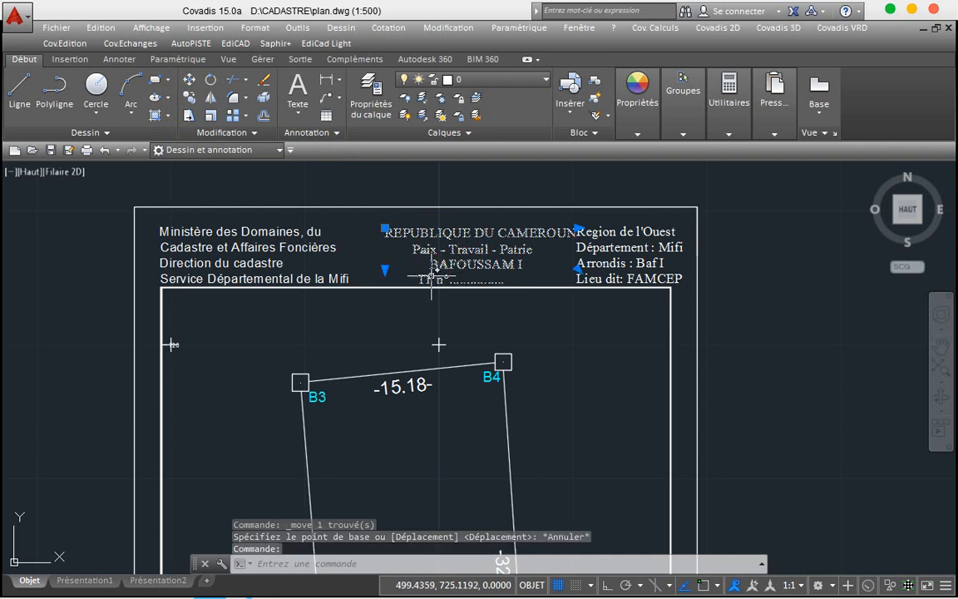
{"action": "left_click", "coordinate": [431, 276]}
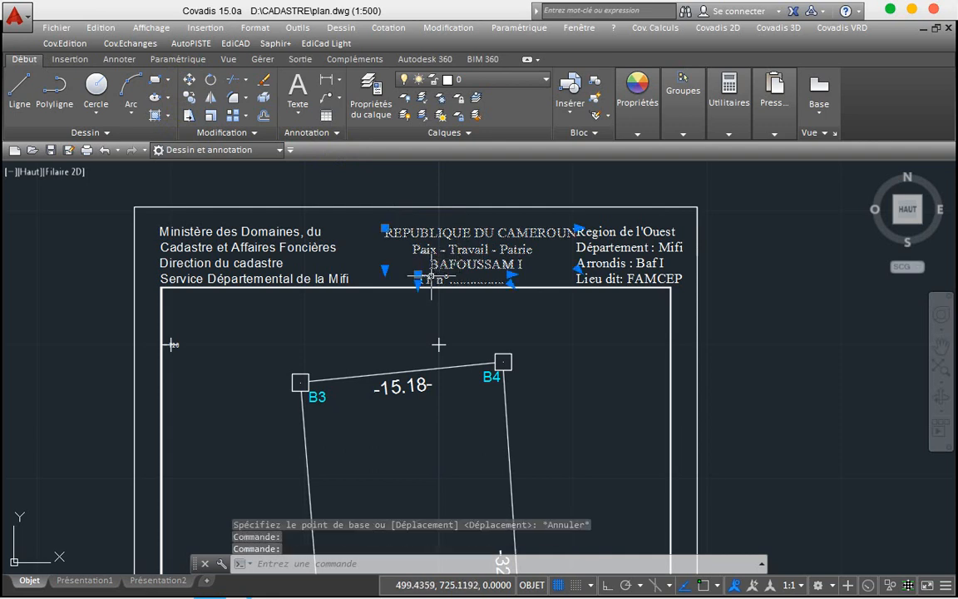
{"action": "key", "text": "F8"}
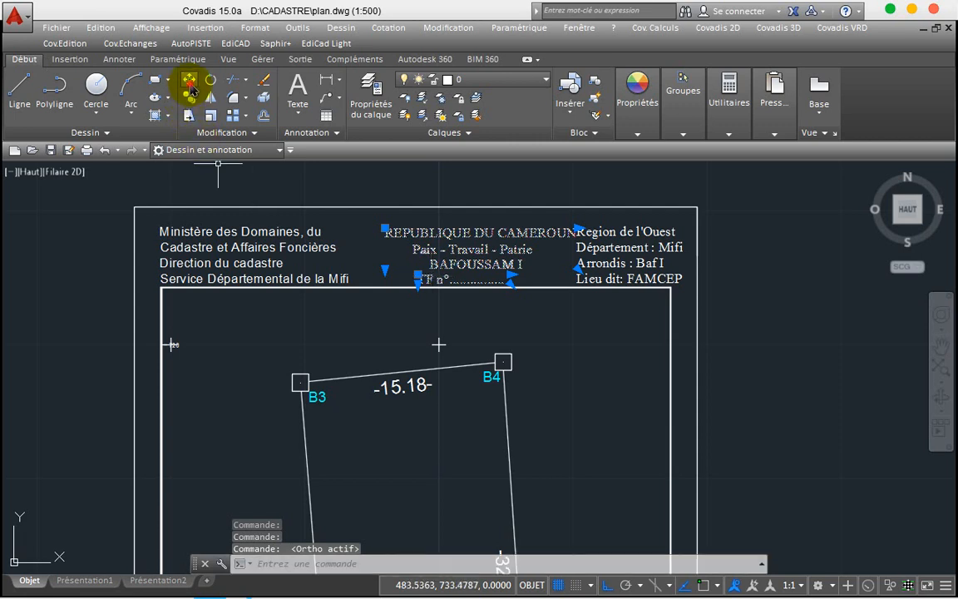
{"action": "left_click", "coordinate": [190, 81]}
{"action": "left_click", "coordinate": [471, 241]}
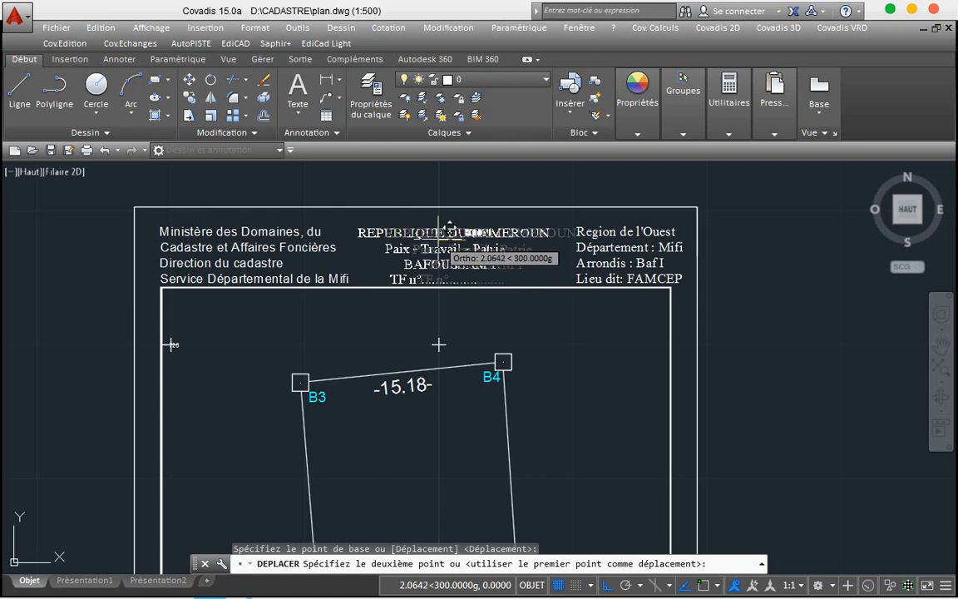
{"action": "left_click", "coordinate": [437, 239]}
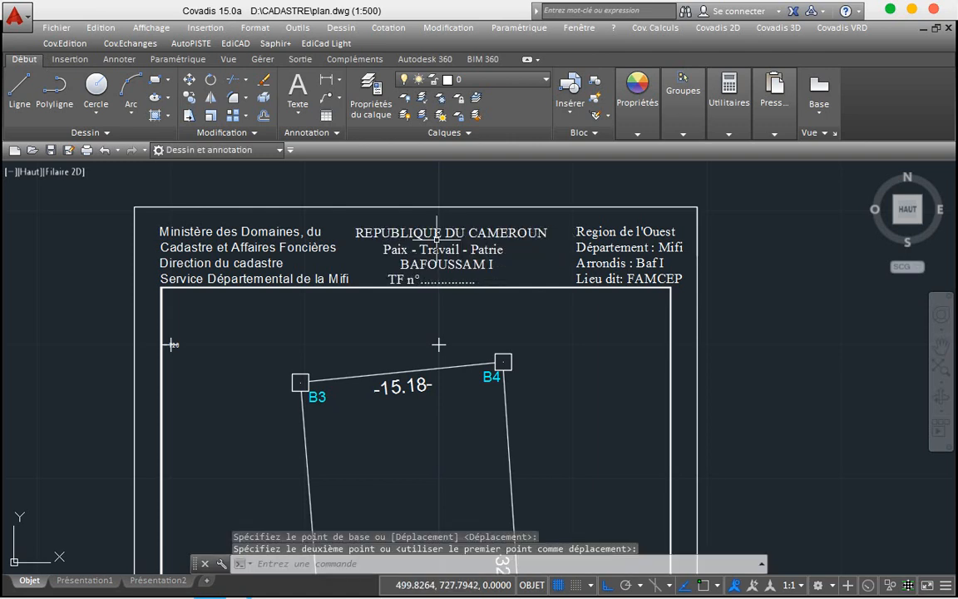
Step: Shift the Region de l'Ouest block slightly left
{"action": "left_click", "coordinate": [582, 241]}
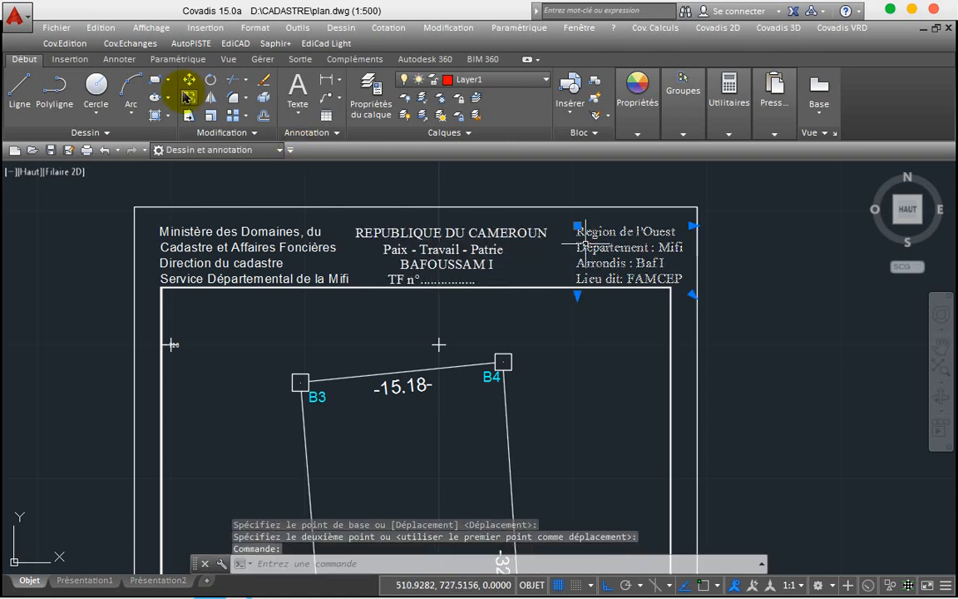
{"action": "left_click", "coordinate": [188, 83]}
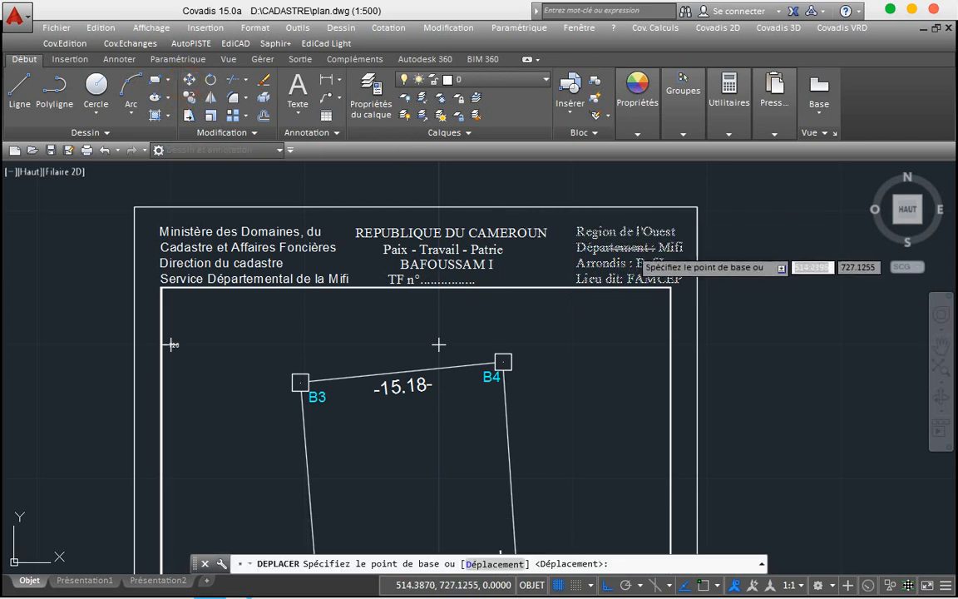
{"action": "left_click", "coordinate": [640, 239]}
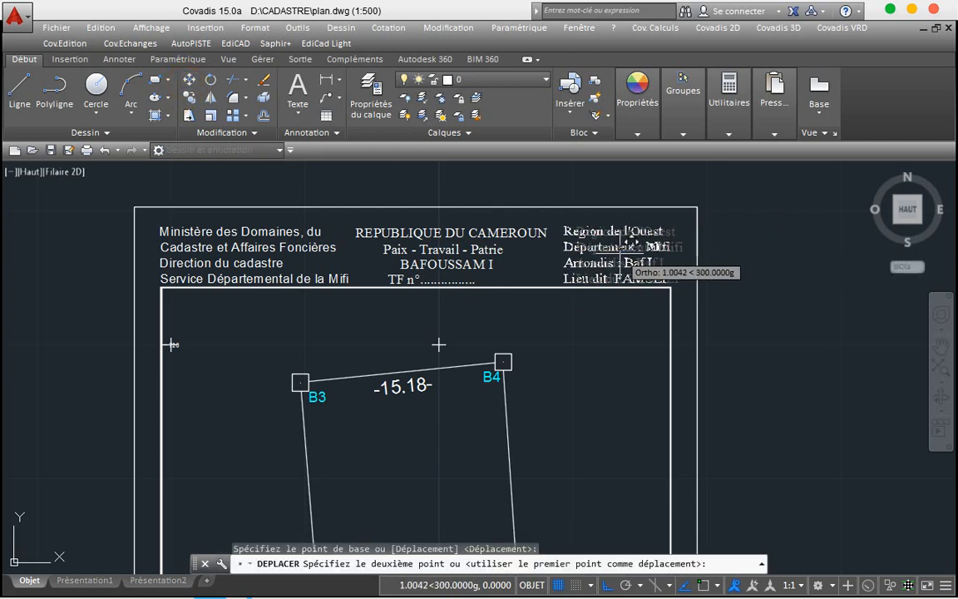
{"action": "left_click", "coordinate": [628, 241]}
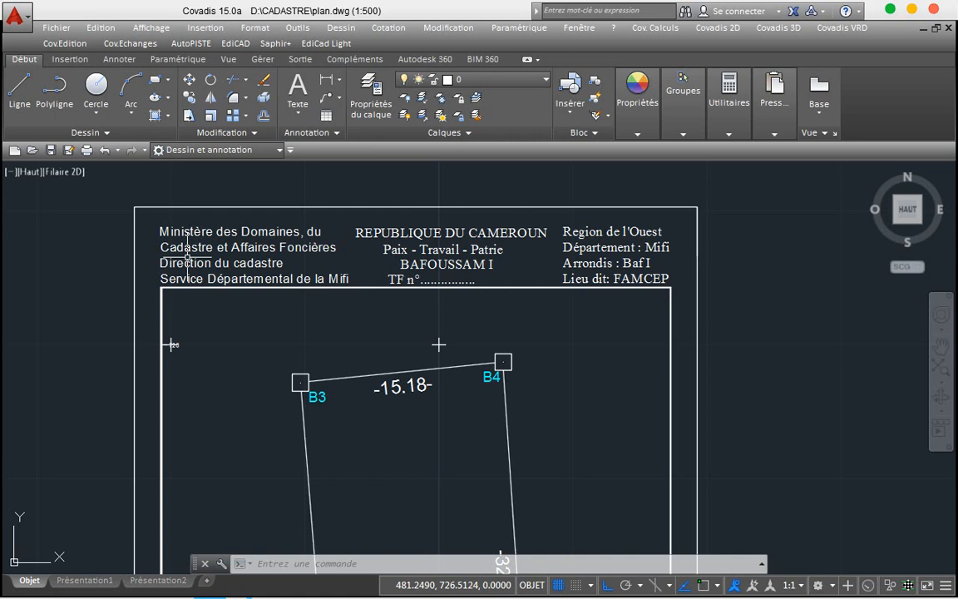
Step: Quick-save plan.dwg, then zoom out and back in on the B2 corner grid
{"action": "key", "text": "ctrl+s"}
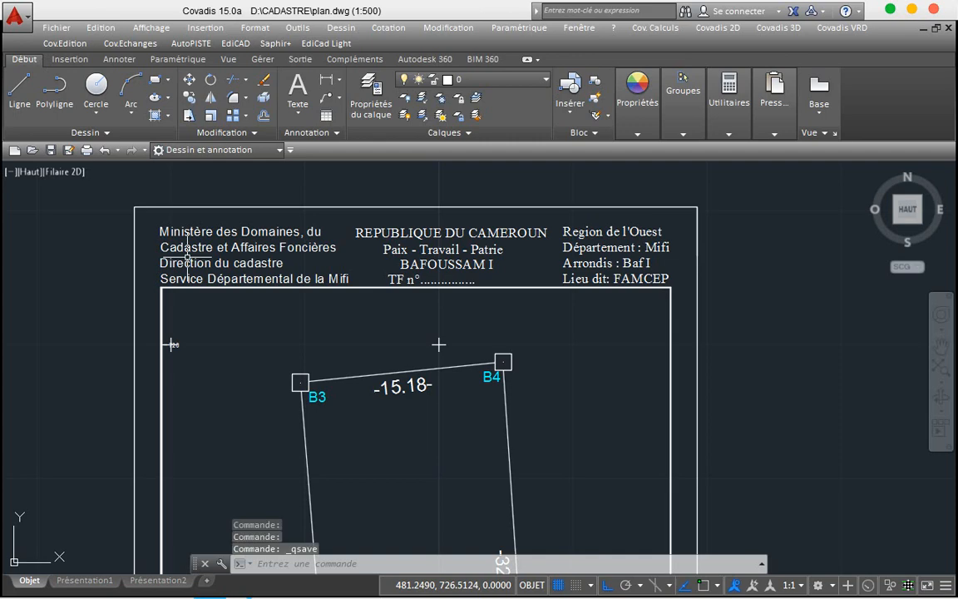
{"action": "scroll", "coordinate": [332, 213], "scroll_direction": "down", "scroll_amount": 4}
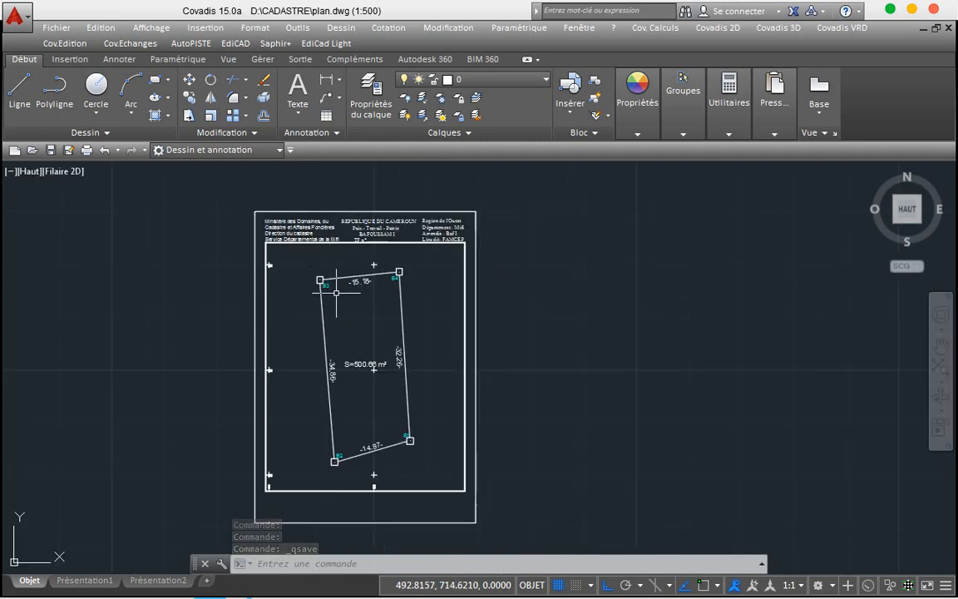
{"action": "scroll", "coordinate": [336, 292], "scroll_direction": "down", "scroll_amount": 2}
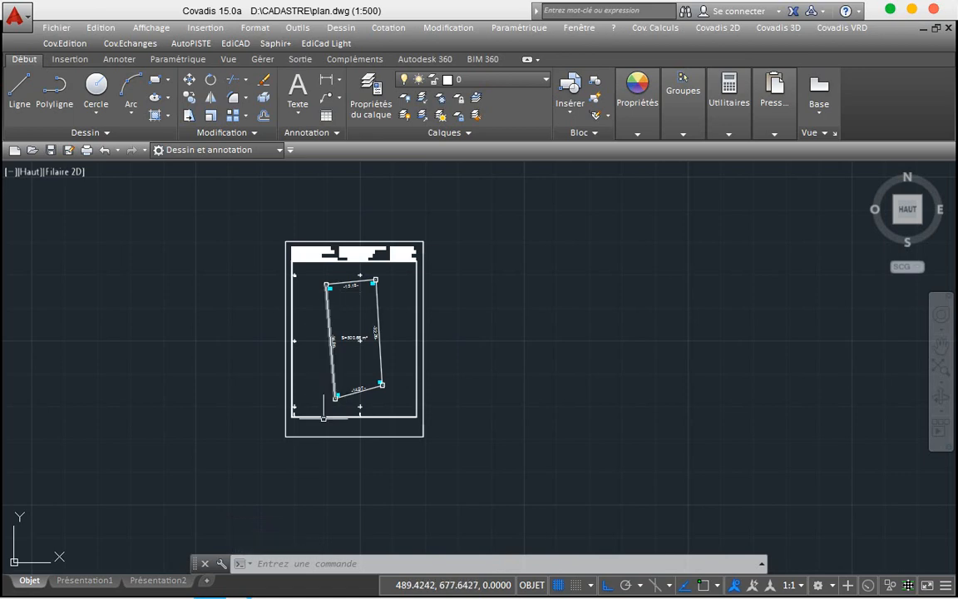
{"action": "scroll", "coordinate": [307, 430], "scroll_direction": "up", "scroll_amount": 8}
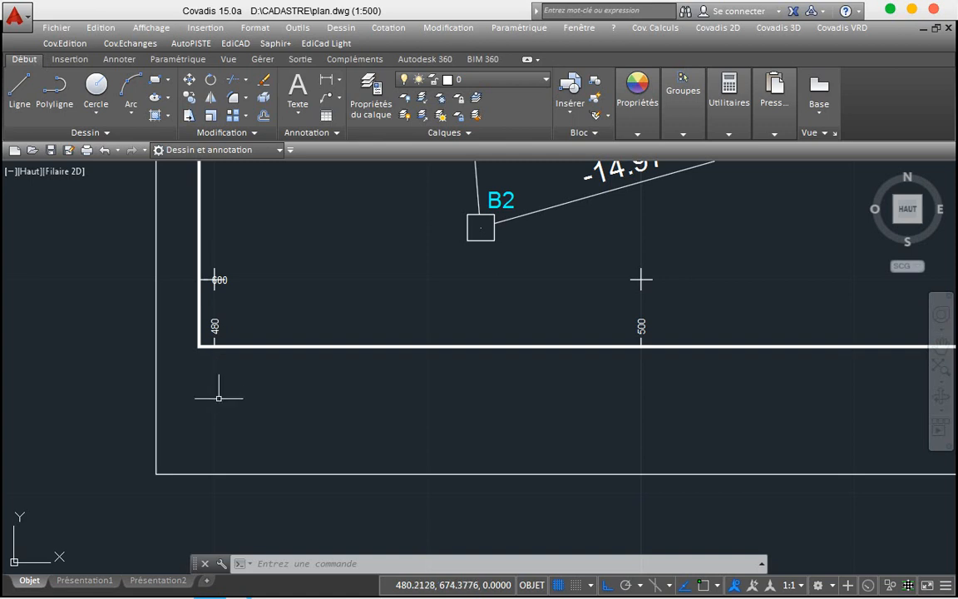
Step: Copy the 'Borné le 16/11/2016…' certification text from Drawing1.dwg, then return to plan.dwg
{"action": "mouse_move", "coordinate": [248, 590]}
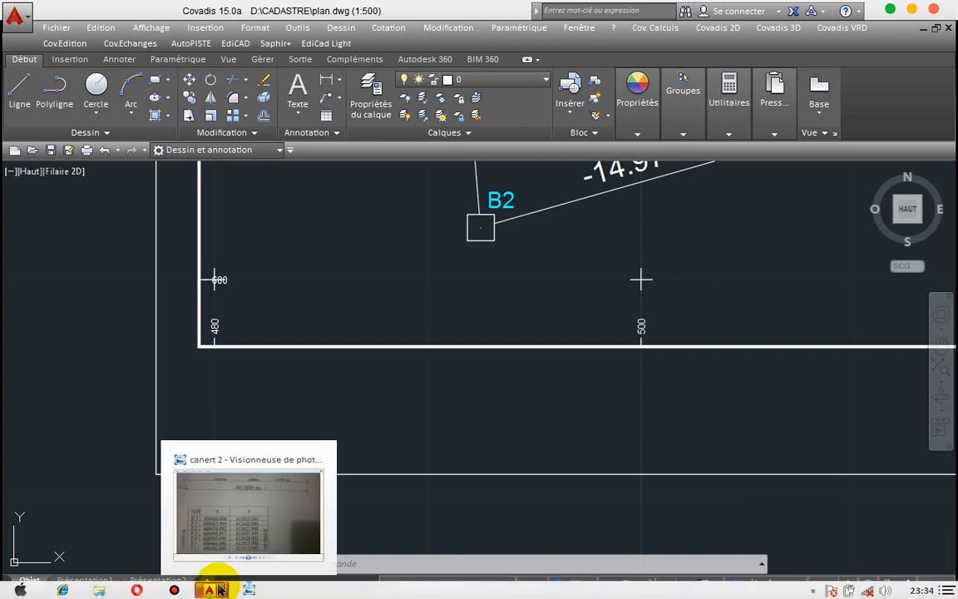
{"action": "mouse_move", "coordinate": [209, 591]}
{"action": "left_click", "coordinate": [251, 548]}
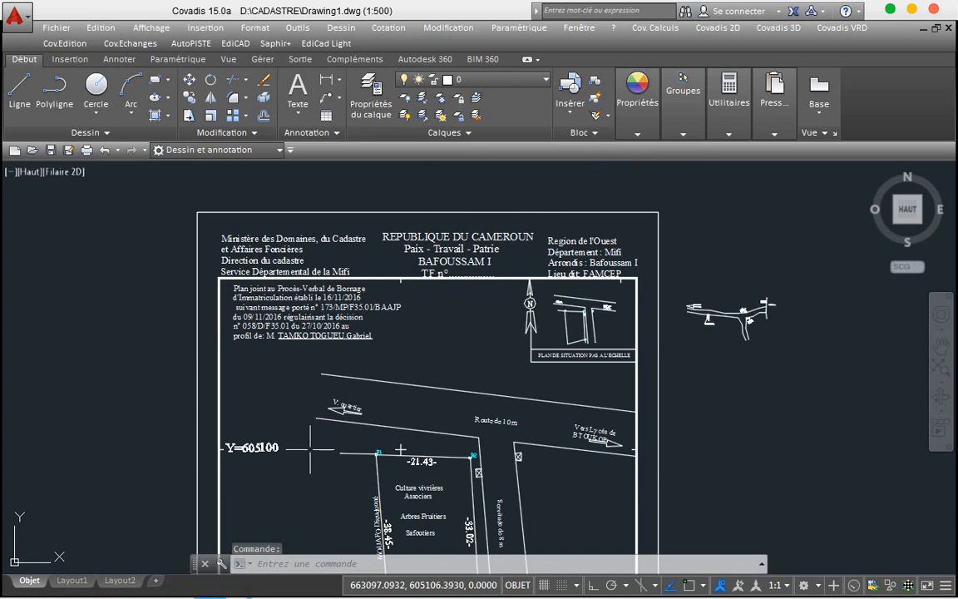
{"action": "scroll", "coordinate": [302, 439], "scroll_direction": "down", "scroll_amount": 6}
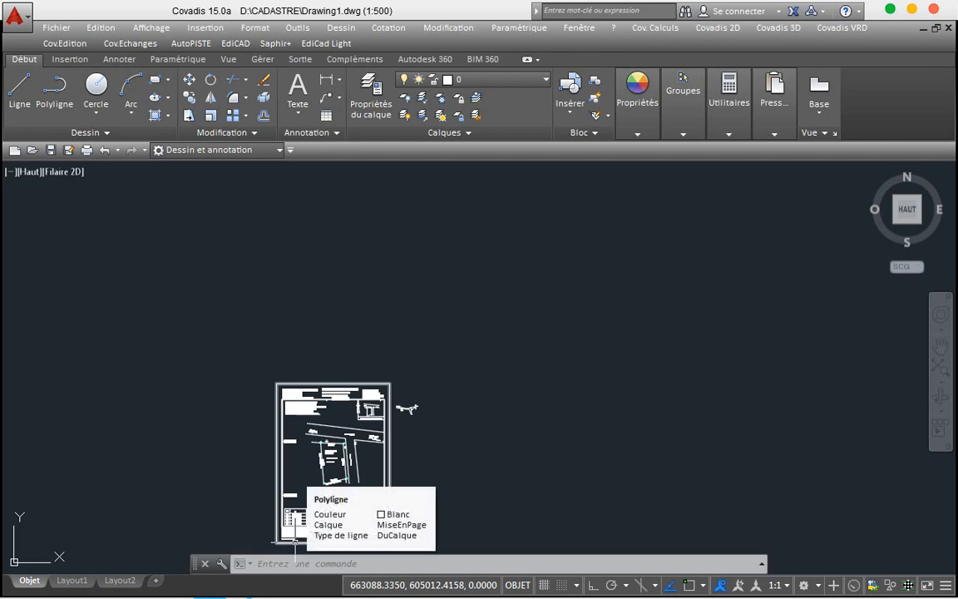
{"action": "scroll", "coordinate": [295, 541], "scroll_direction": "up", "scroll_amount": 6}
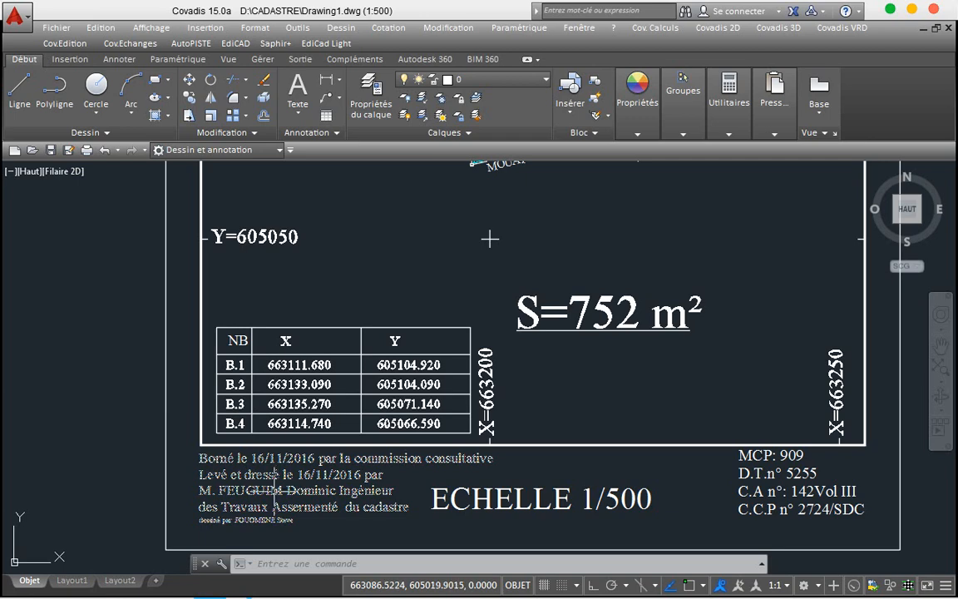
{"action": "left_click", "coordinate": [275, 491]}
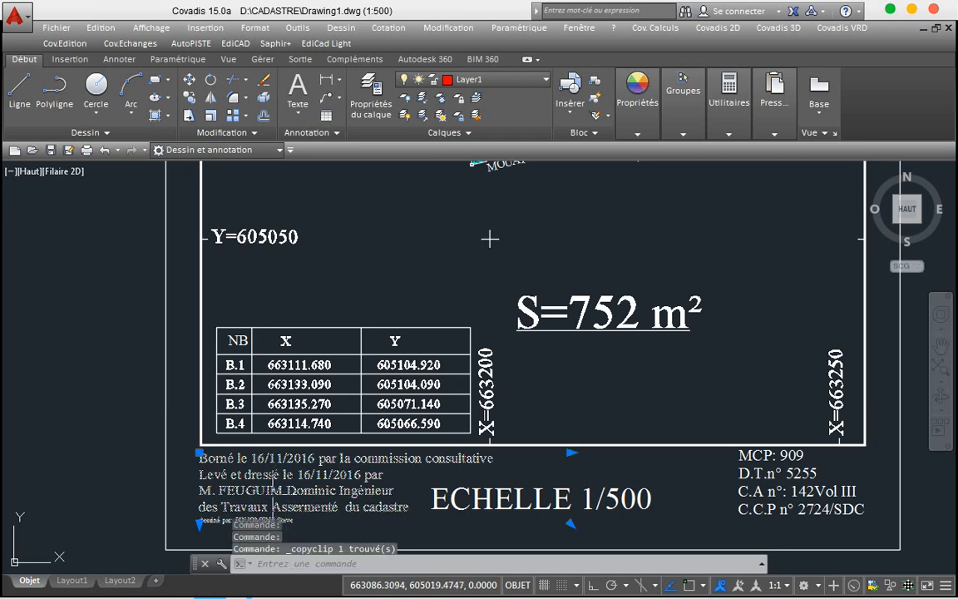
{"action": "key", "text": "ctrl+c"}
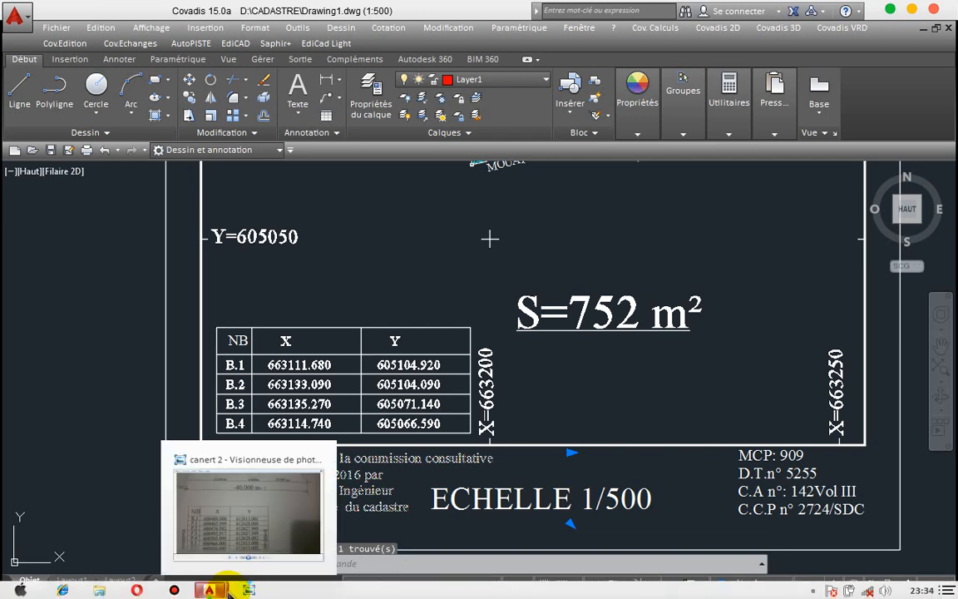
{"action": "mouse_move", "coordinate": [209, 589]}
{"action": "left_click", "coordinate": [191, 529]}
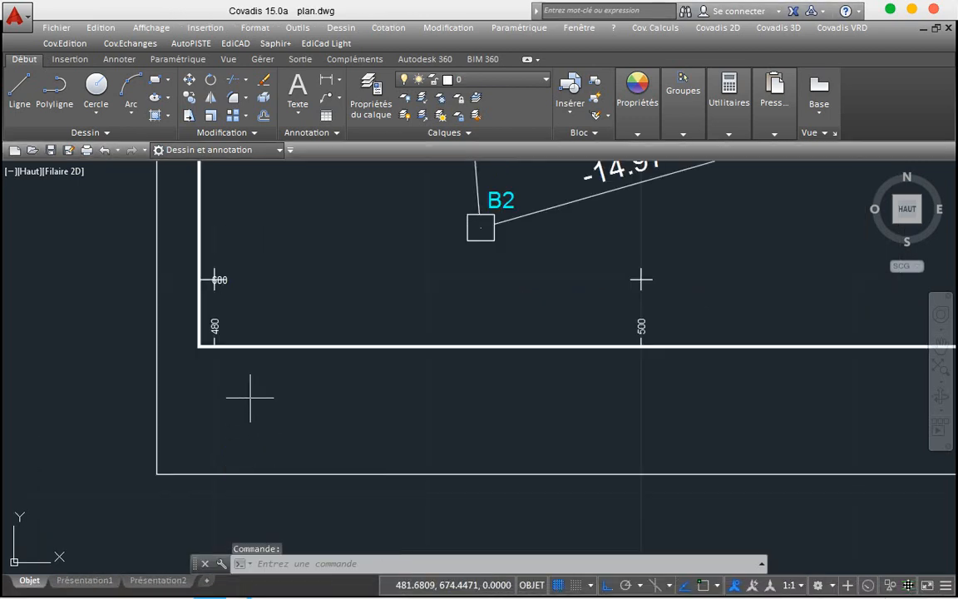
Step: Paste the surveyor text block into plan.dwg near corner B2
{"action": "left_click", "coordinate": [250, 396]}
{"action": "key", "text": "ctrl+v"}
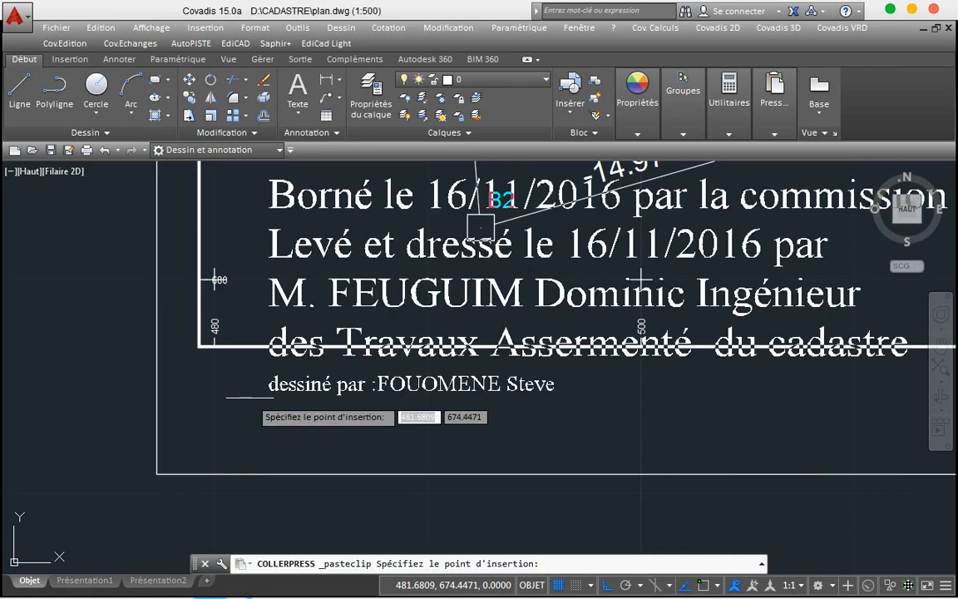
{"action": "left_click", "coordinate": [85, 472]}
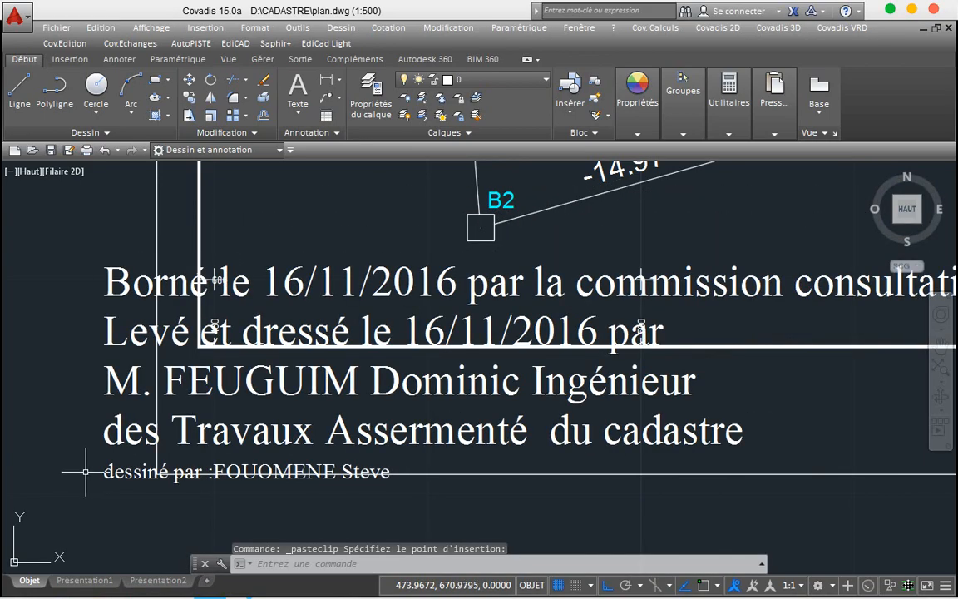
Step: Set all of the pasted 'Borné le' text to height 0.6975
{"action": "left_click", "coordinate": [106, 426]}
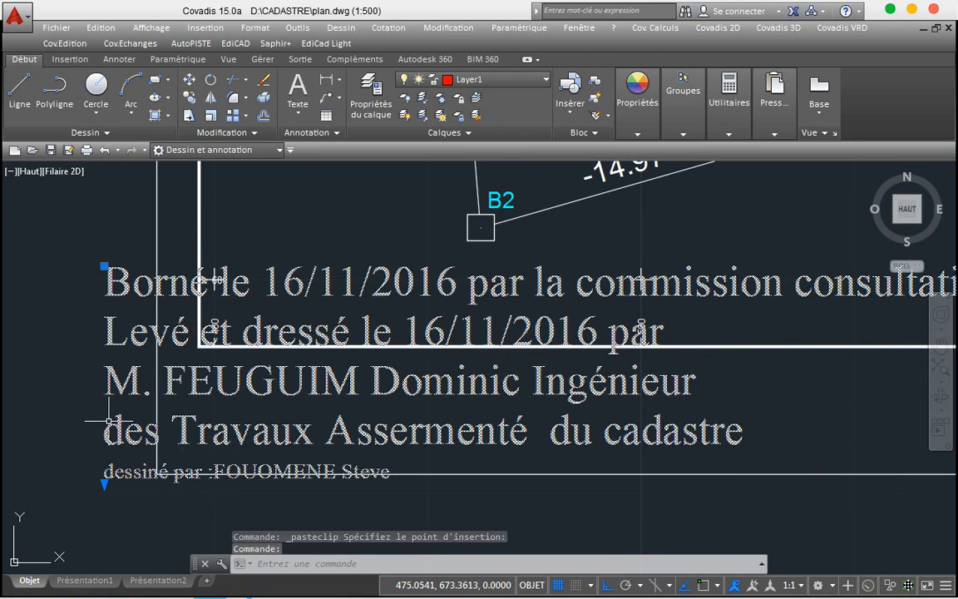
{"action": "left_click", "coordinate": [115, 412]}
{"action": "left_click", "coordinate": [115, 439]}
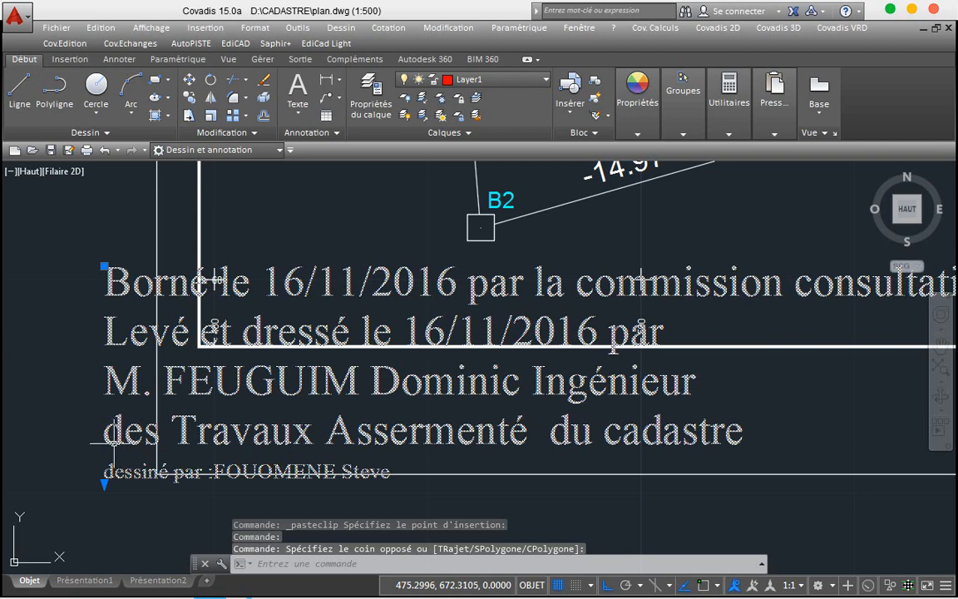
{"action": "double_click", "coordinate": [108, 439]}
{"action": "key", "text": "ctrl+a"}
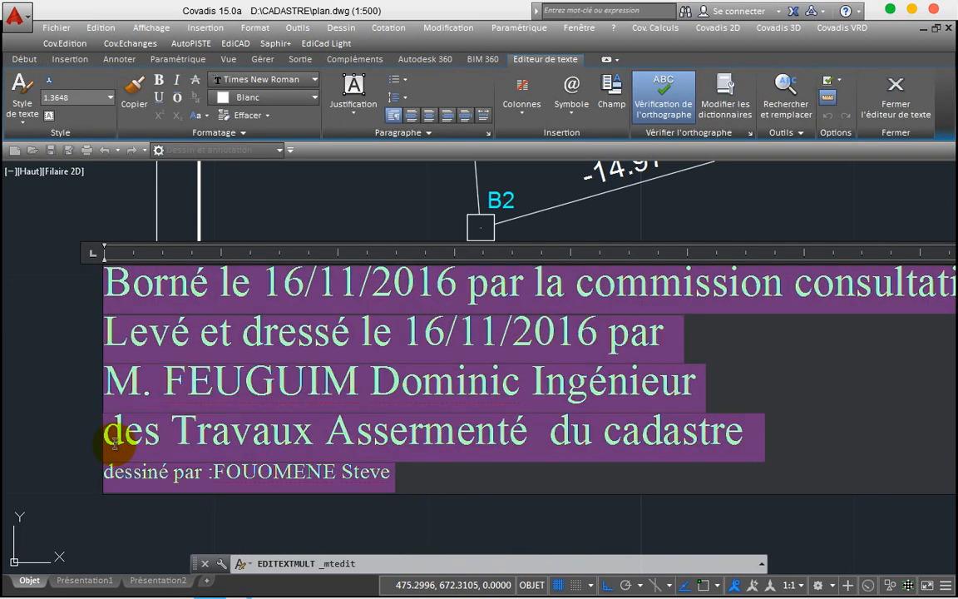
{"action": "left_click", "coordinate": [109, 98]}
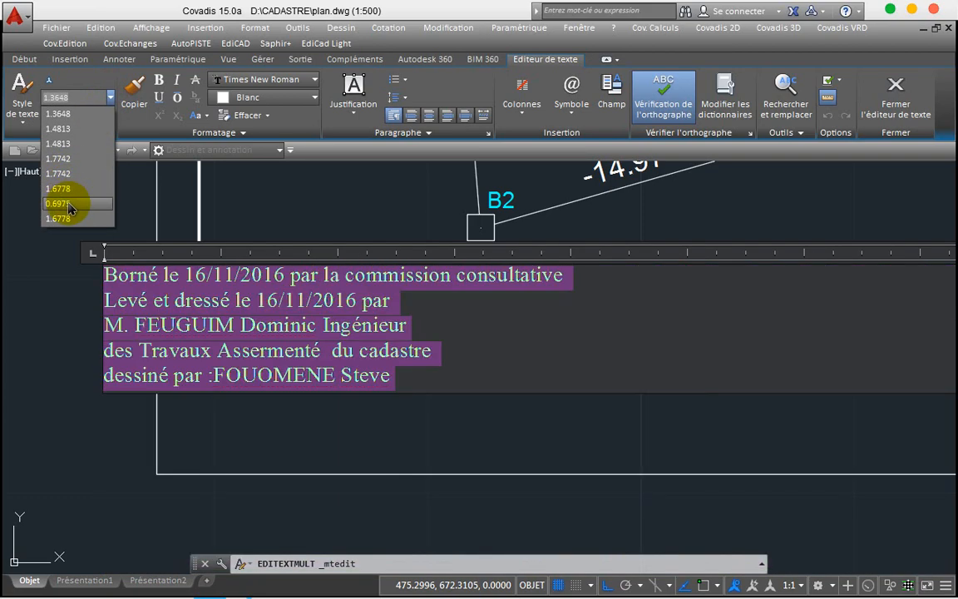
{"action": "left_click", "coordinate": [68, 204]}
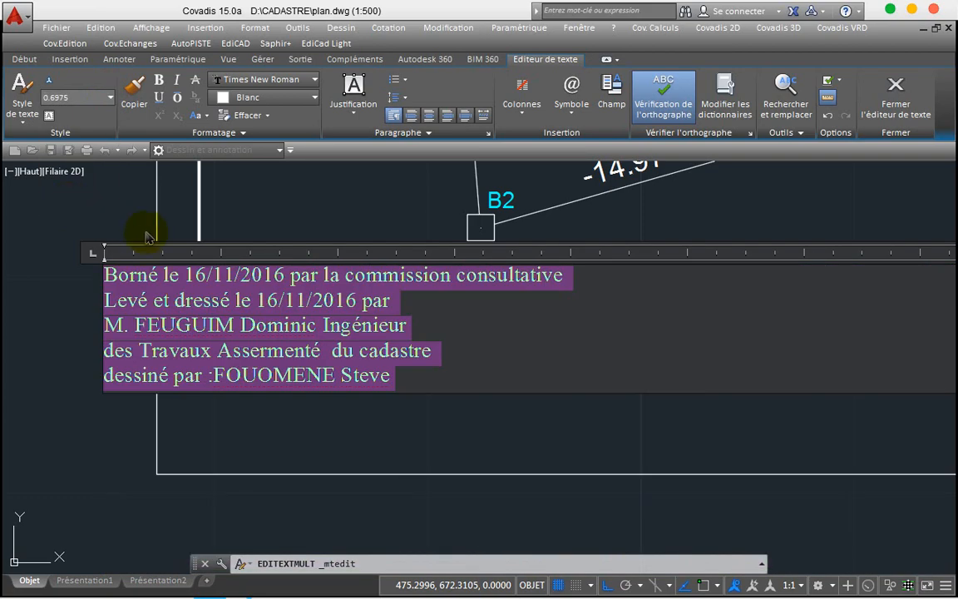
{"action": "left_click", "coordinate": [290, 283]}
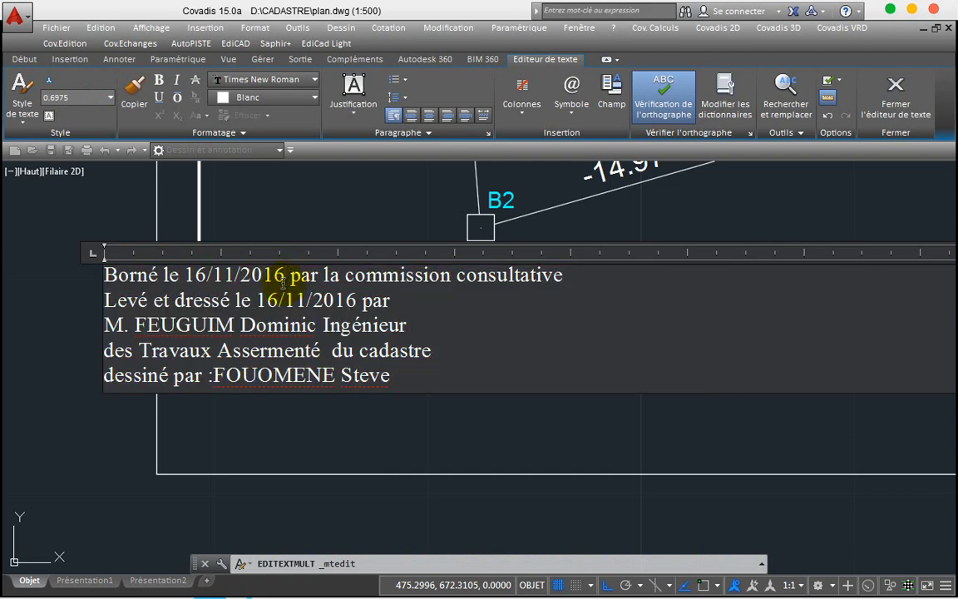
Step: Change the first date on line one to 16/4/2020
{"action": "key", "text": "BackSpace"}
{"action": "key", "text": "BackSpace"}
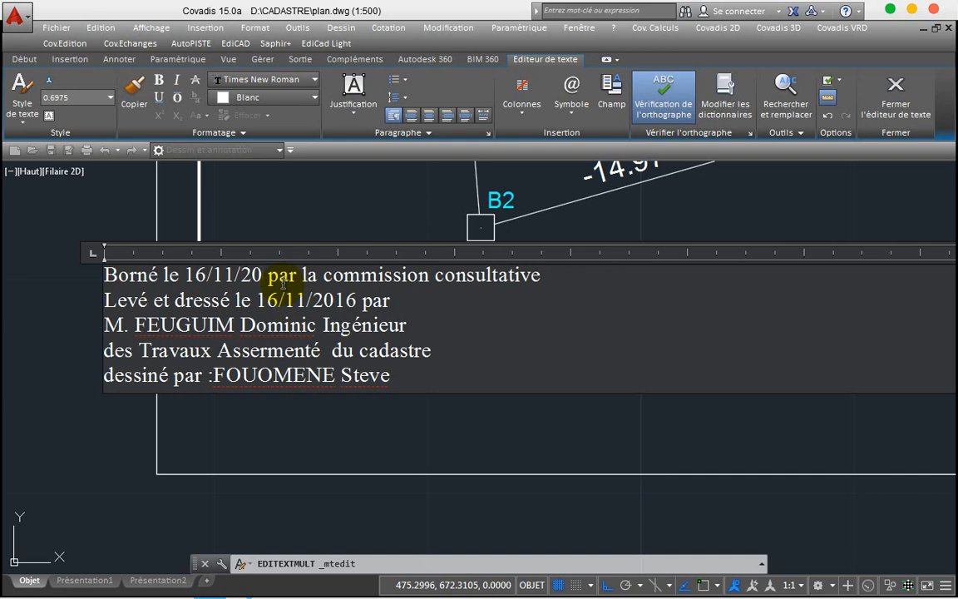
{"action": "type", "text": "20"}
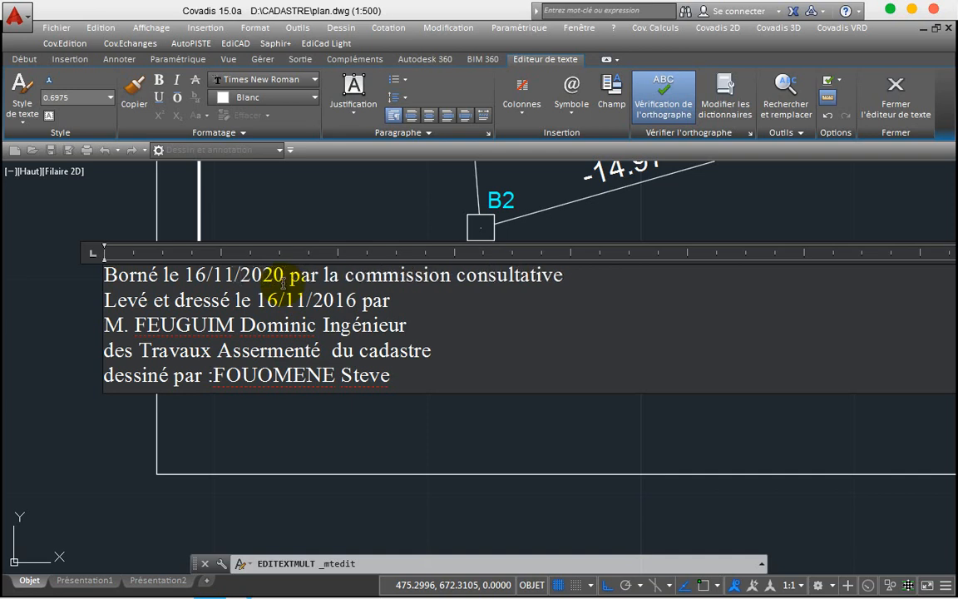
{"action": "key", "text": "Left"}
{"action": "key", "text": "Left"}
{"action": "key", "text": "Left"}
{"action": "key", "text": "Left"}
{"action": "key", "text": "Left"}
{"action": "key", "text": "BackSpace"}
{"action": "key", "text": "BackSpace"}
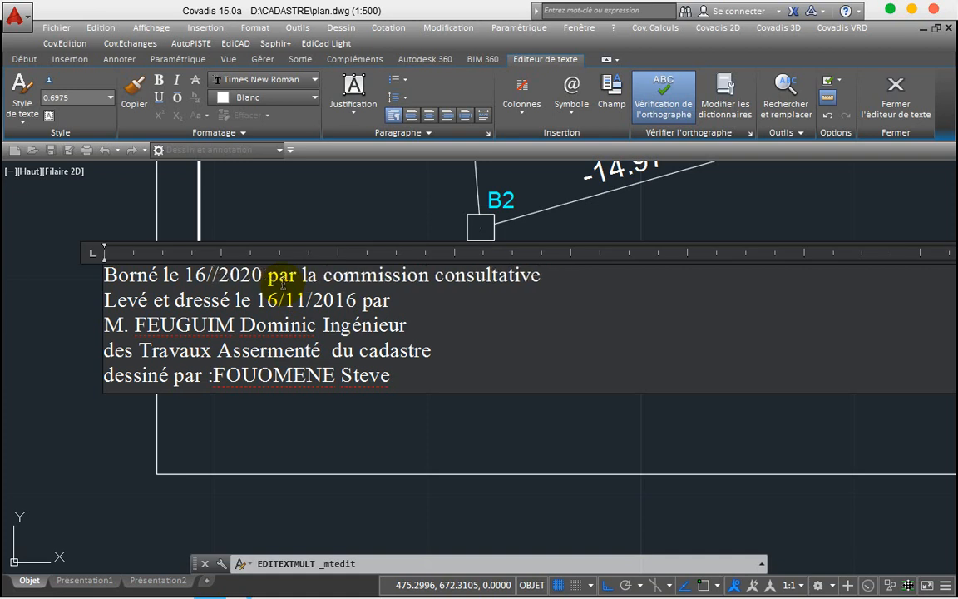
{"action": "type", "text": "4"}
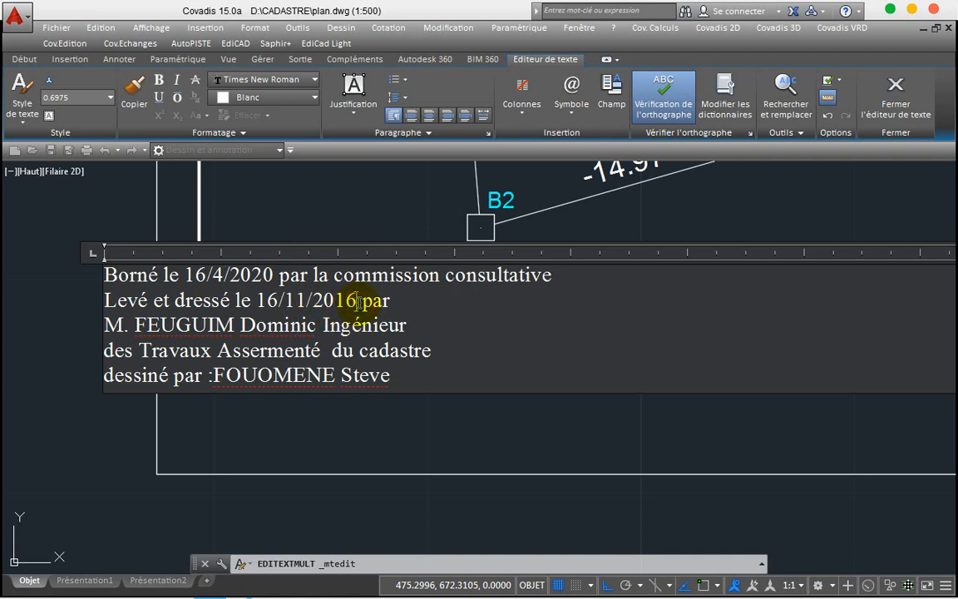
Step: Change the second date on line two to 16/04/2020
{"action": "key", "text": "BackSpace"}
{"action": "key", "text": "BackSpace"}
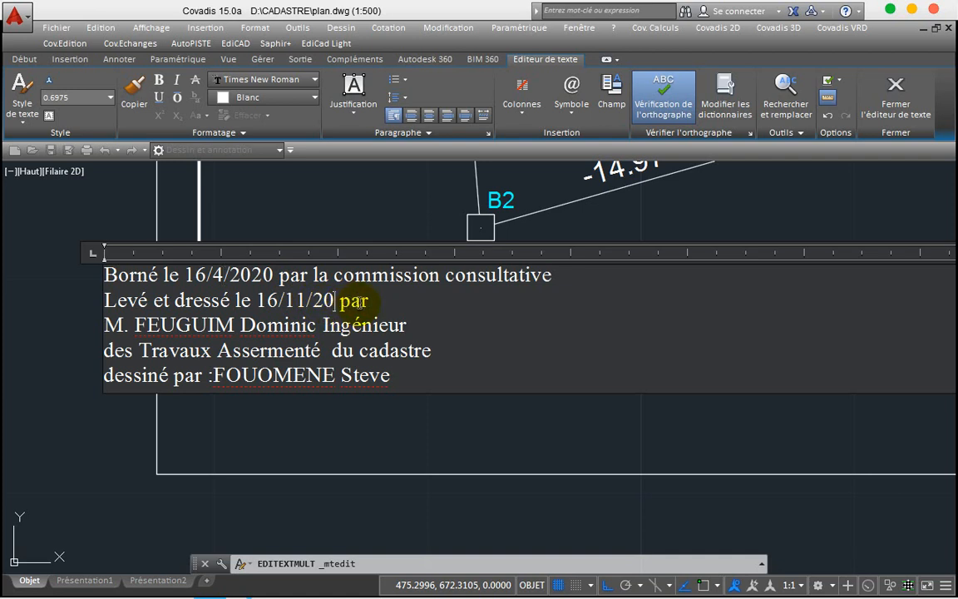
{"action": "type", "text": "20"}
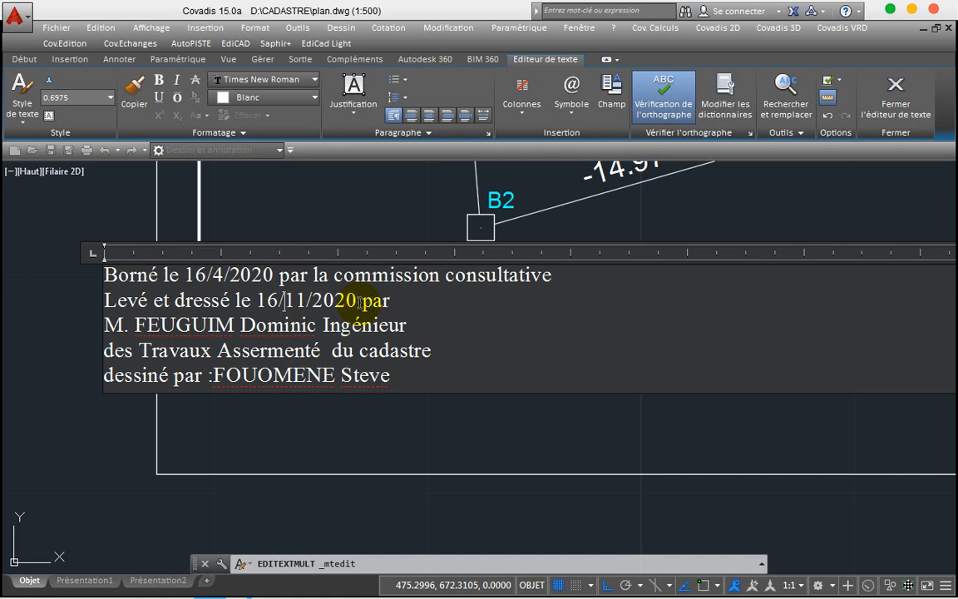
{"action": "key", "text": "BackSpace"}
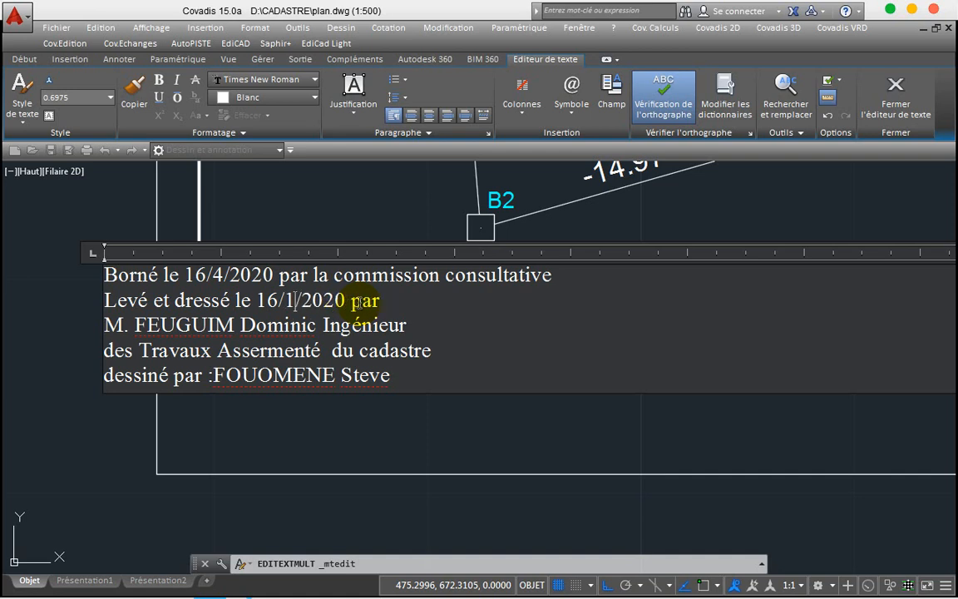
{"action": "key", "text": "BackSpace"}
{"action": "type", "text": "04/2"}
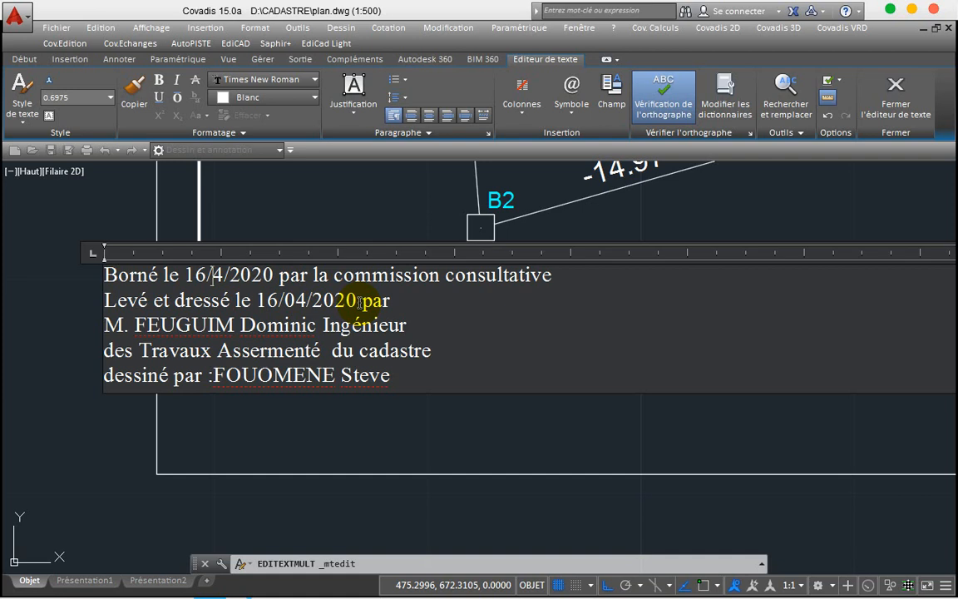
{"action": "type", "text": "0"}
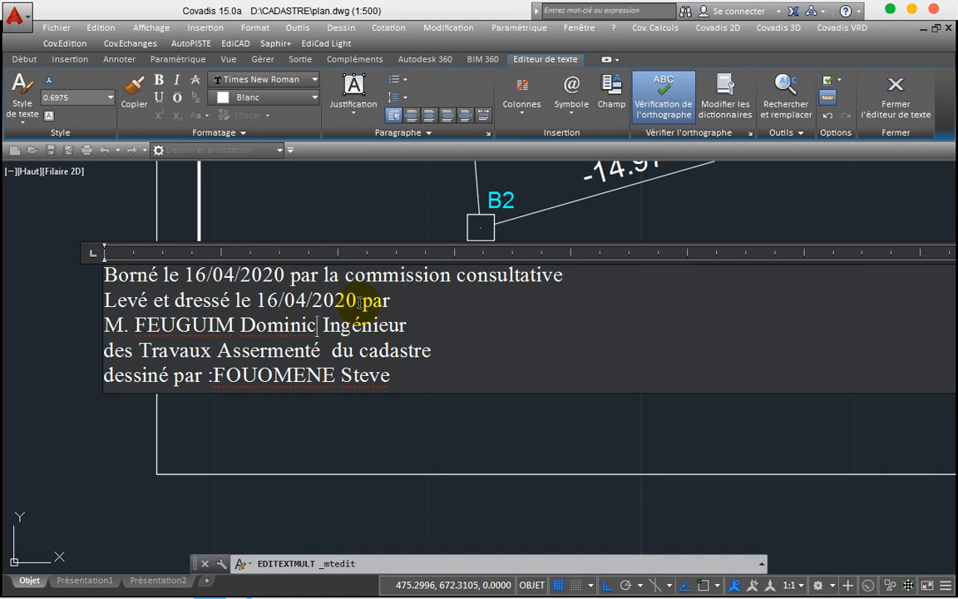
Step: Replace line three's name with the drafter's surname and a capitalised first name
{"action": "key", "text": "BackSpace"}
{"action": "key", "text": "BackSpace"}
{"action": "key", "text": "BackSpace"}
{"action": "key", "text": "BackSpace"}
{"action": "key", "text": "BackSpace"}
{"action": "key", "text": "BackSpace"}
{"action": "key", "text": "BackSpace"}
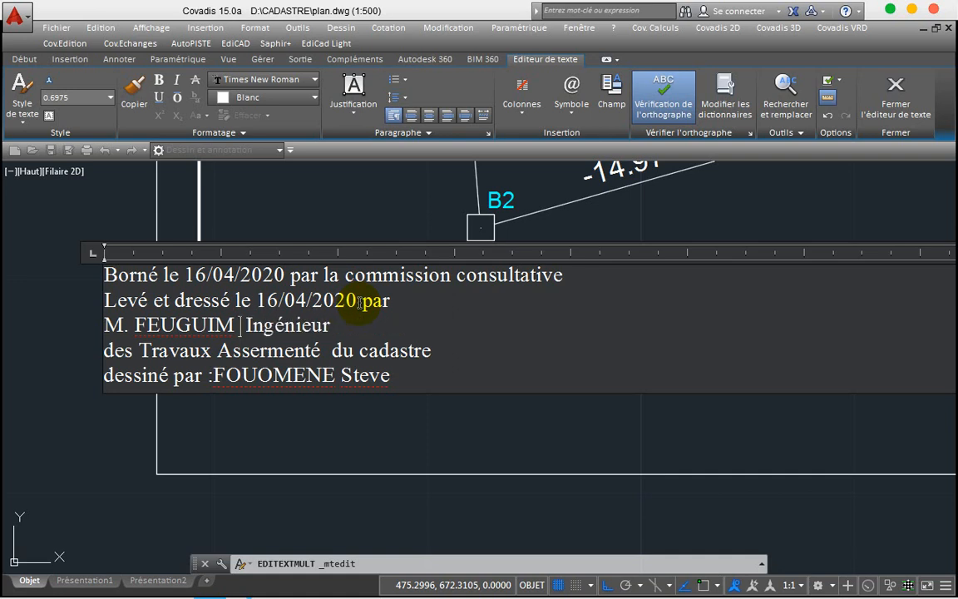
{"action": "key", "text": "BackSpace"}
{"action": "key", "text": "BackSpace"}
{"action": "key", "text": "BackSpace"}
{"action": "key", "text": "BackSpace"}
{"action": "key", "text": "BackSpace"}
{"action": "key", "text": "BackSpace"}
{"action": "key", "text": "BackSpace"}
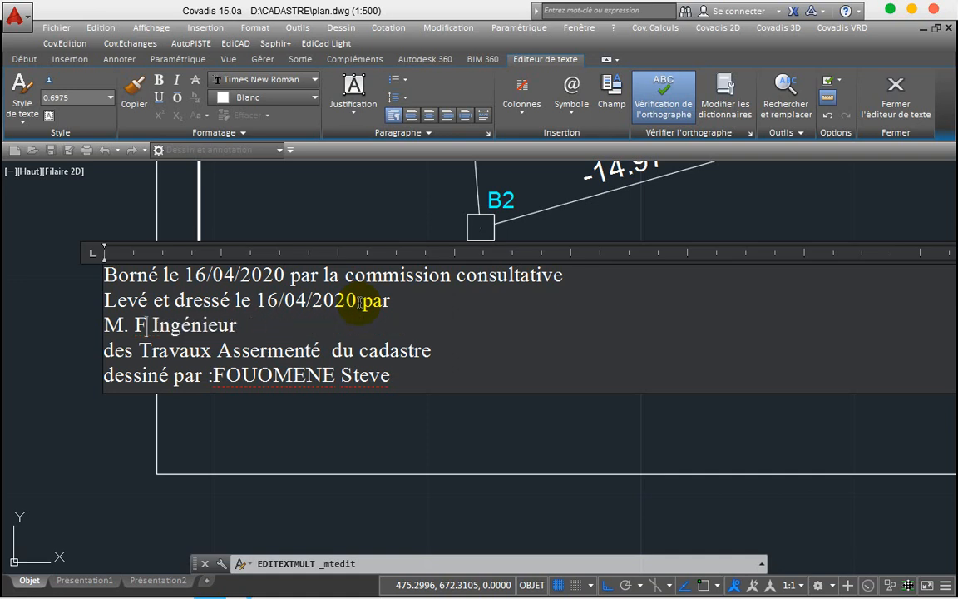
{"action": "key", "text": "BackSpace"}
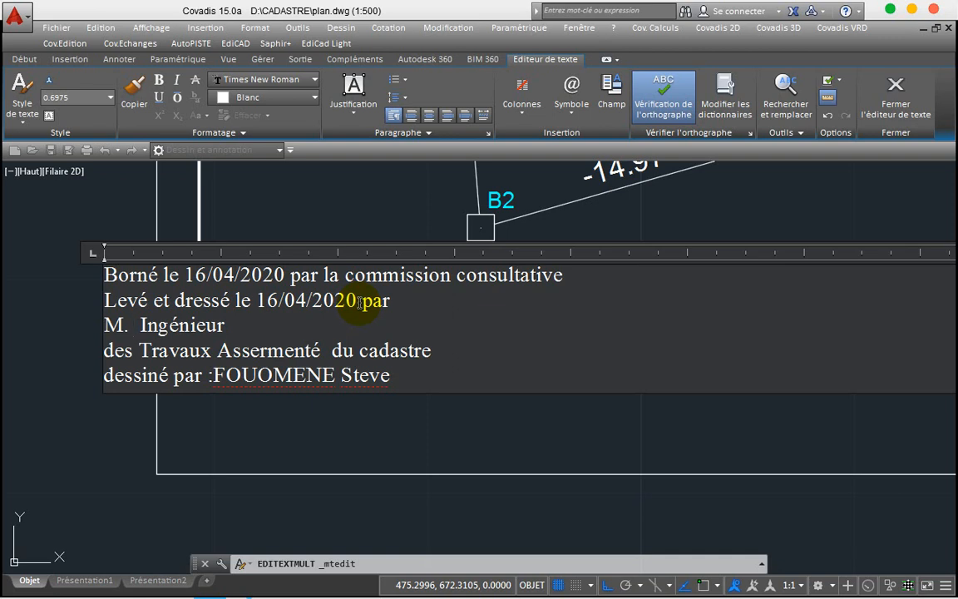
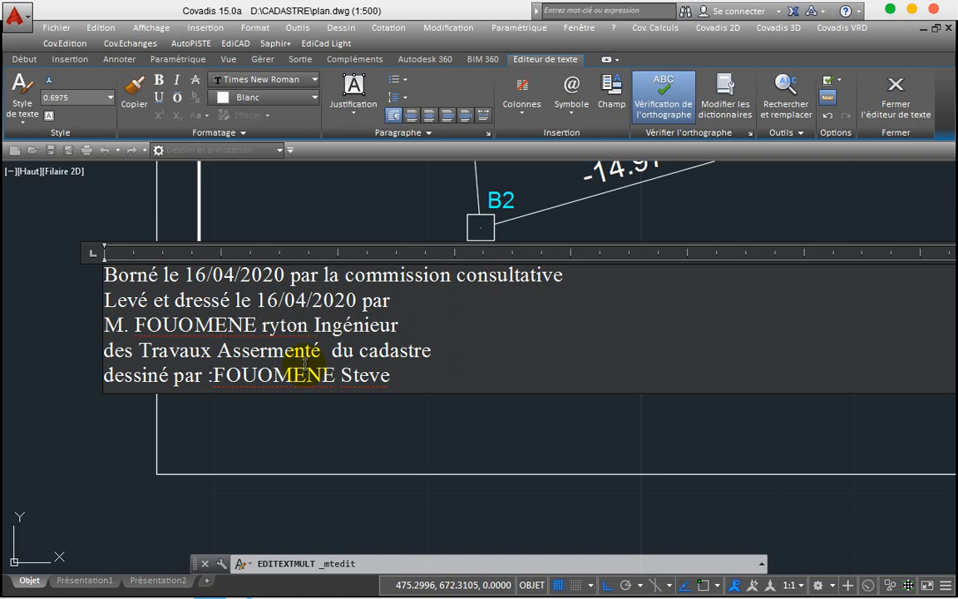
{"action": "type", "text": "B"}
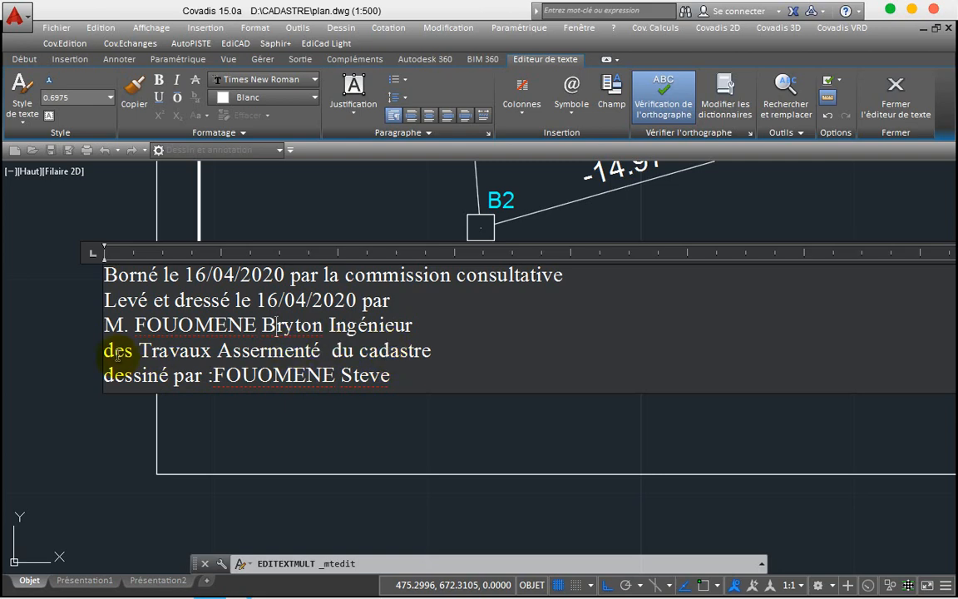
Step: Commit the surveyor text and move it, Ortho off, into the frame's bottom band
{"action": "left_click", "coordinate": [301, 430]}
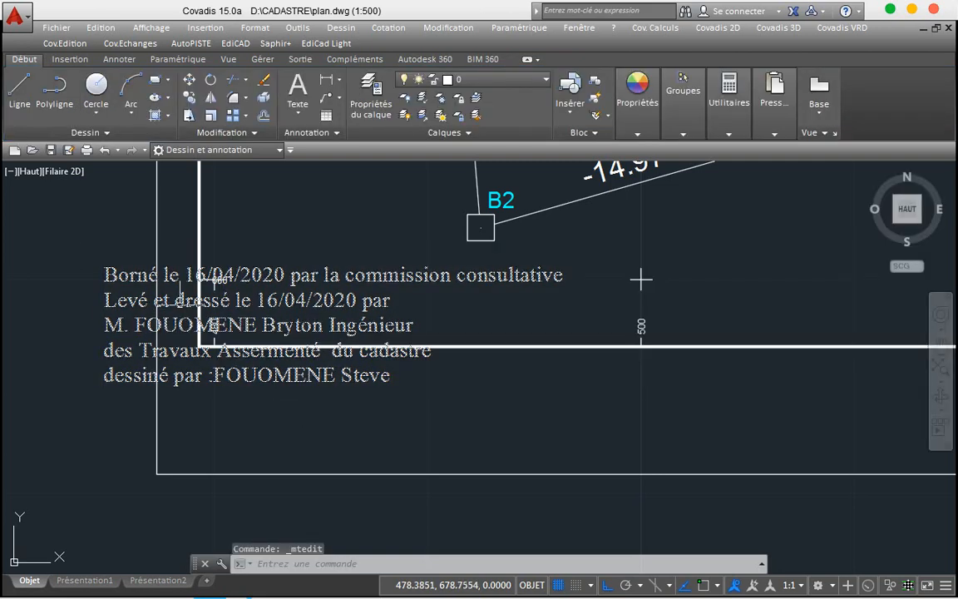
{"action": "left_click", "coordinate": [179, 304]}
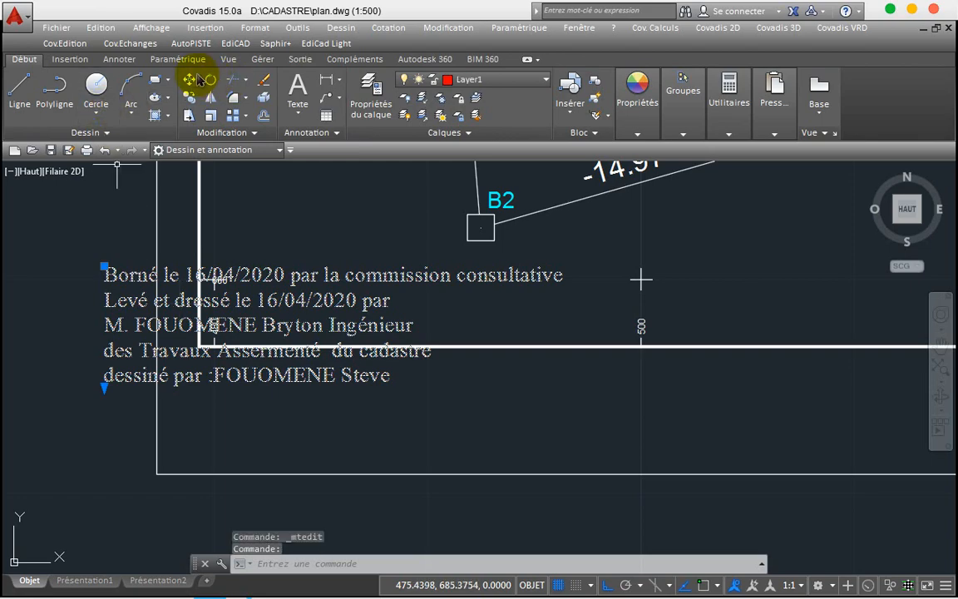
{"action": "left_click", "coordinate": [190, 80]}
{"action": "left_click", "coordinate": [257, 302]}
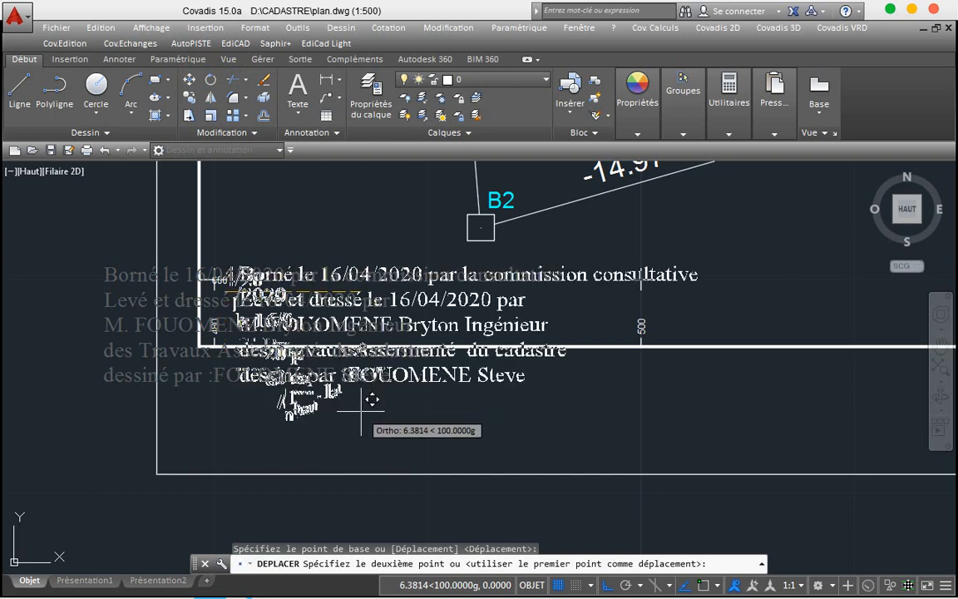
{"action": "key", "text": "F8"}
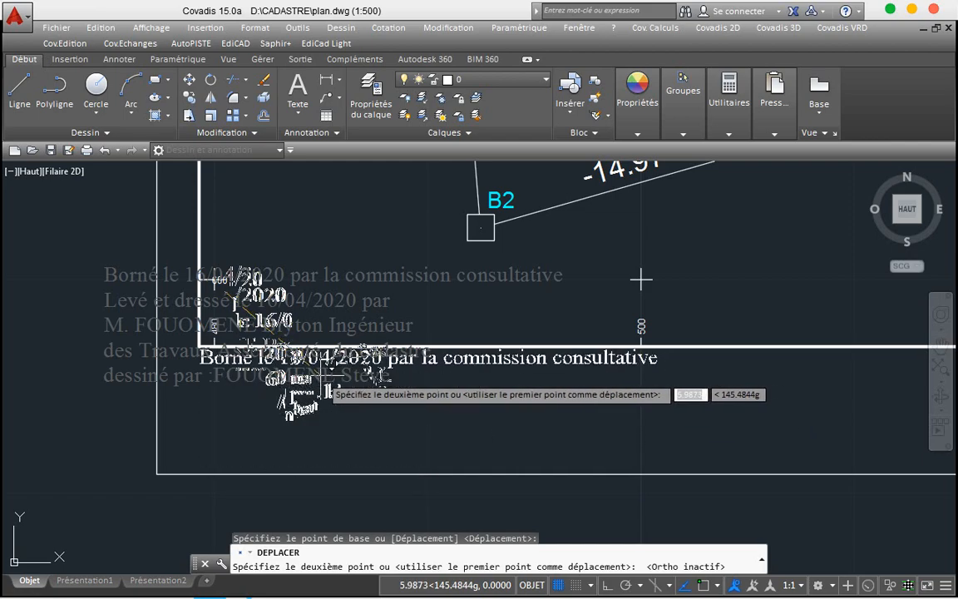
{"action": "left_click", "coordinate": [308, 387]}
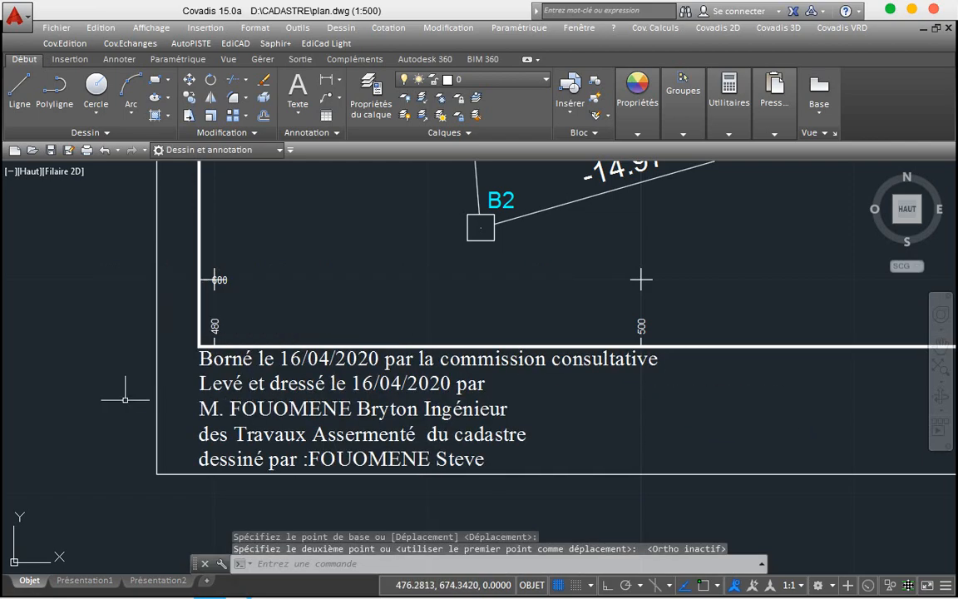
{"action": "scroll", "coordinate": [91, 399], "scroll_direction": "down", "scroll_amount": 4}
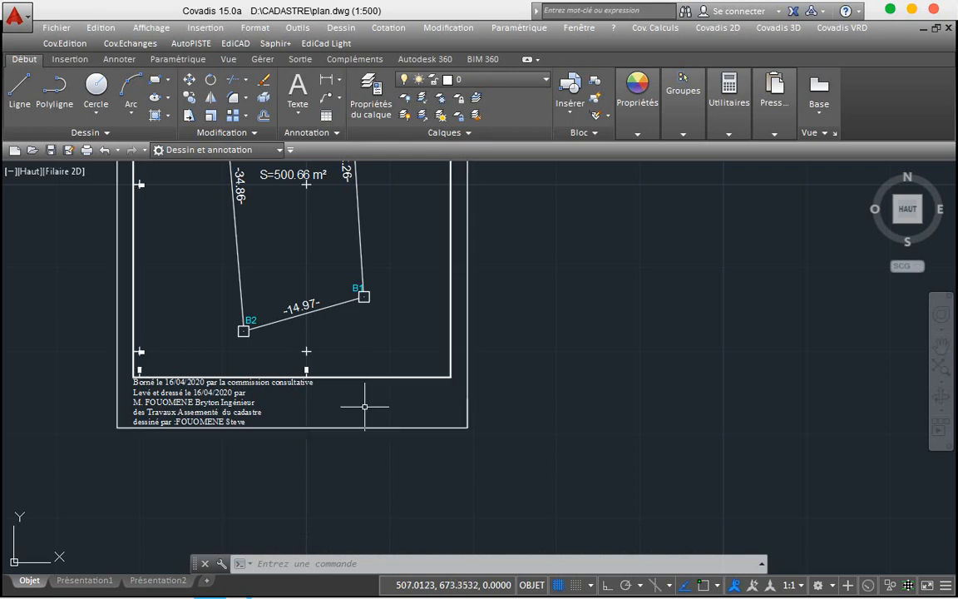
{"action": "scroll", "coordinate": [364, 406], "scroll_direction": "up", "scroll_amount": 2}
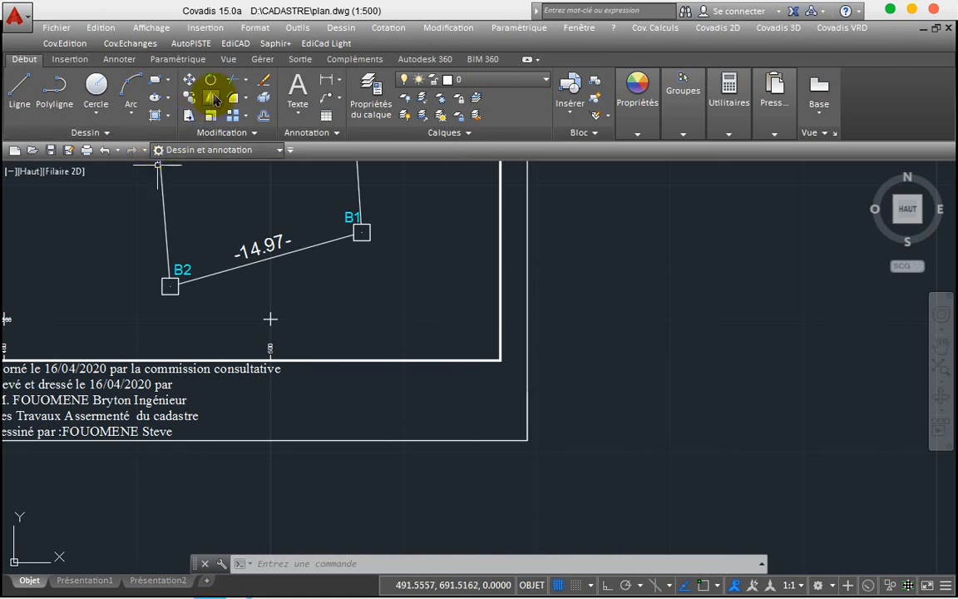
Step: Draw a multiline text box right of the surveyor block containing E=1/500
{"action": "left_click", "coordinate": [294, 96]}
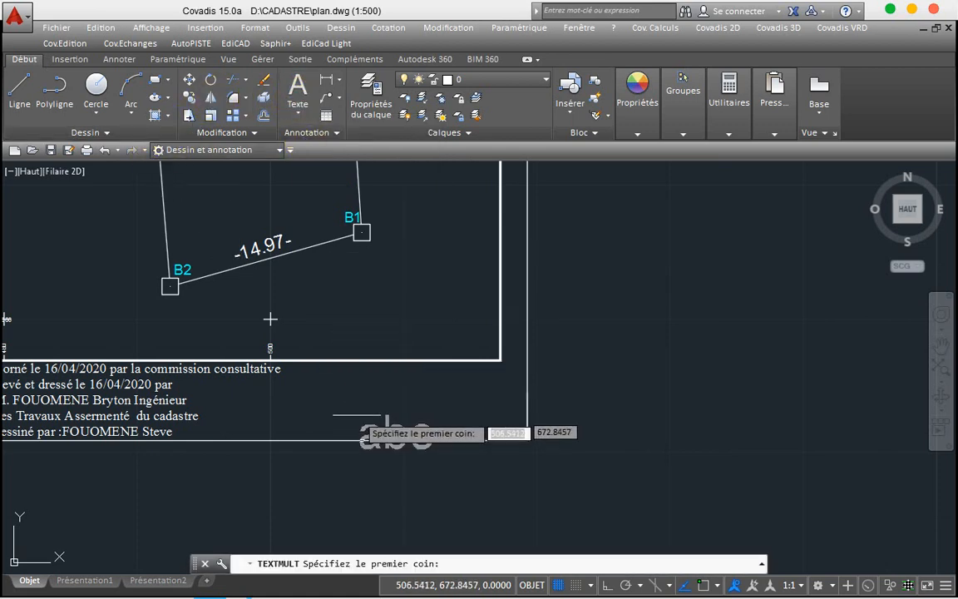
{"action": "left_click", "coordinate": [305, 388]}
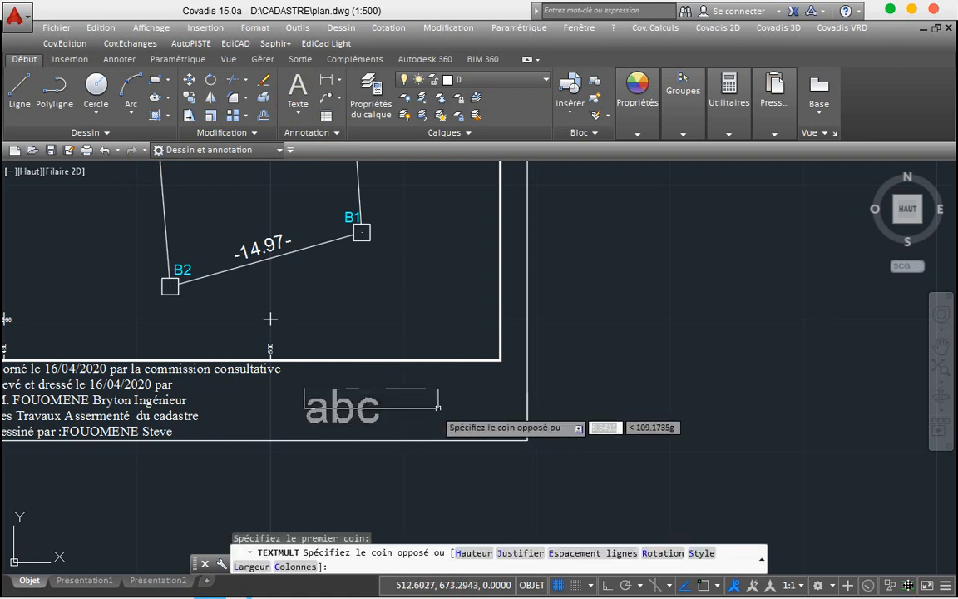
{"action": "left_click", "coordinate": [463, 418]}
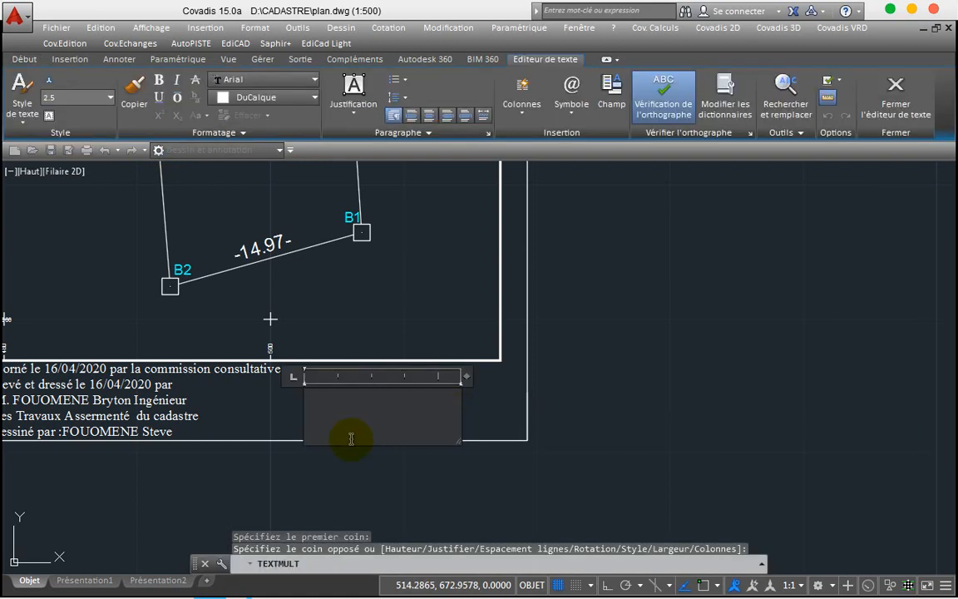
{"action": "type", "text": "E"}
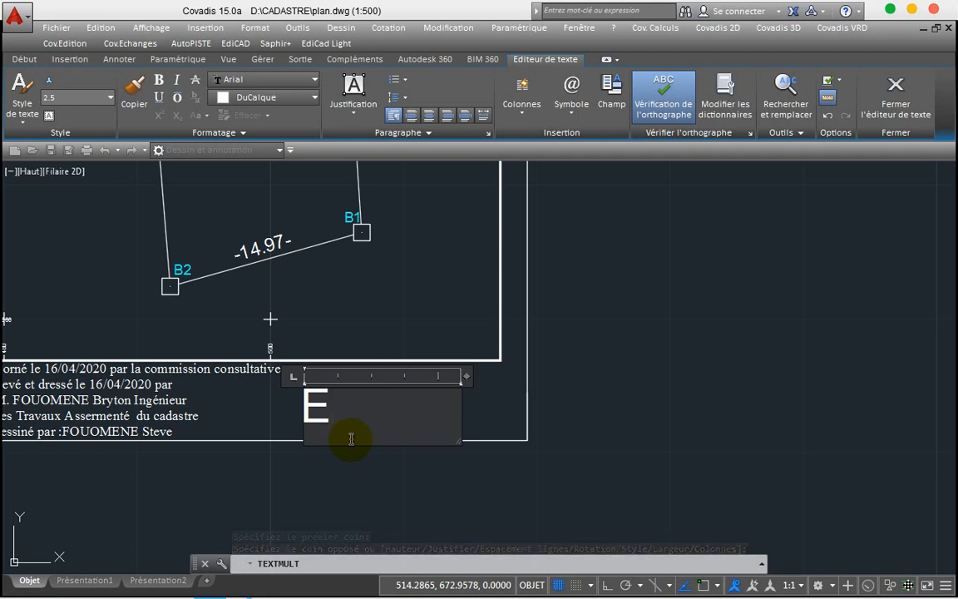
{"action": "type", "text": "="}
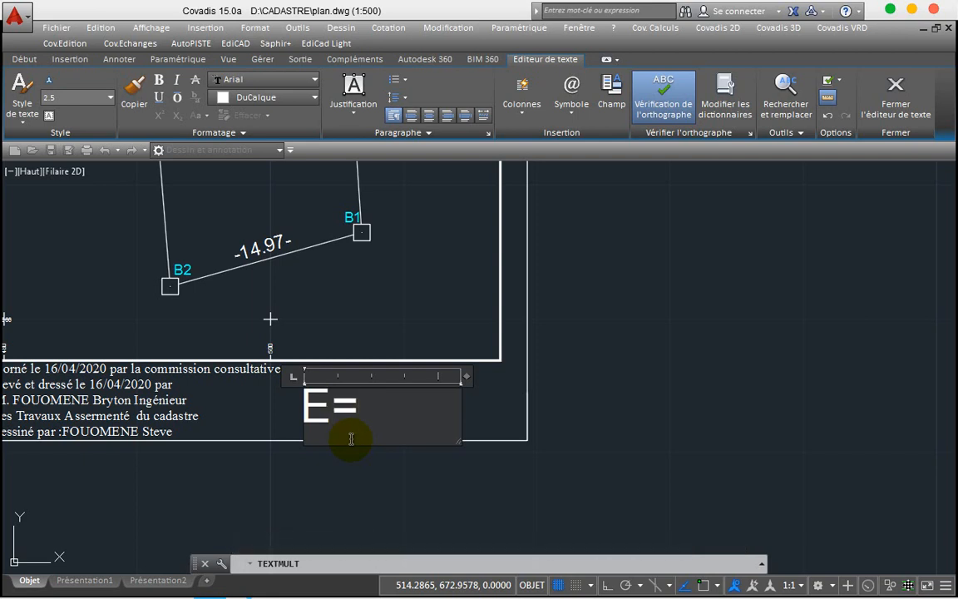
{"action": "type", "text": "1/"}
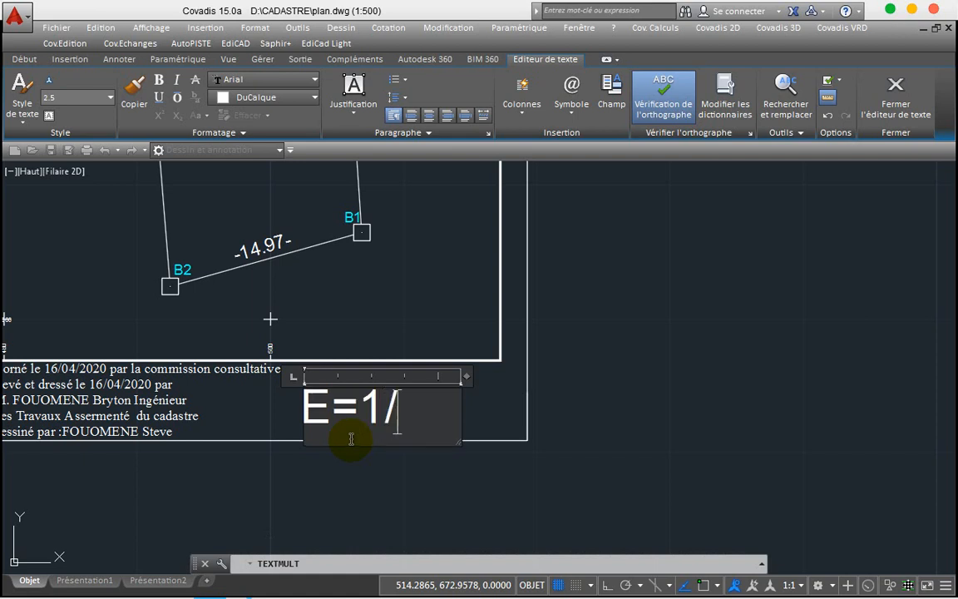
{"action": "type", "text": "500"}
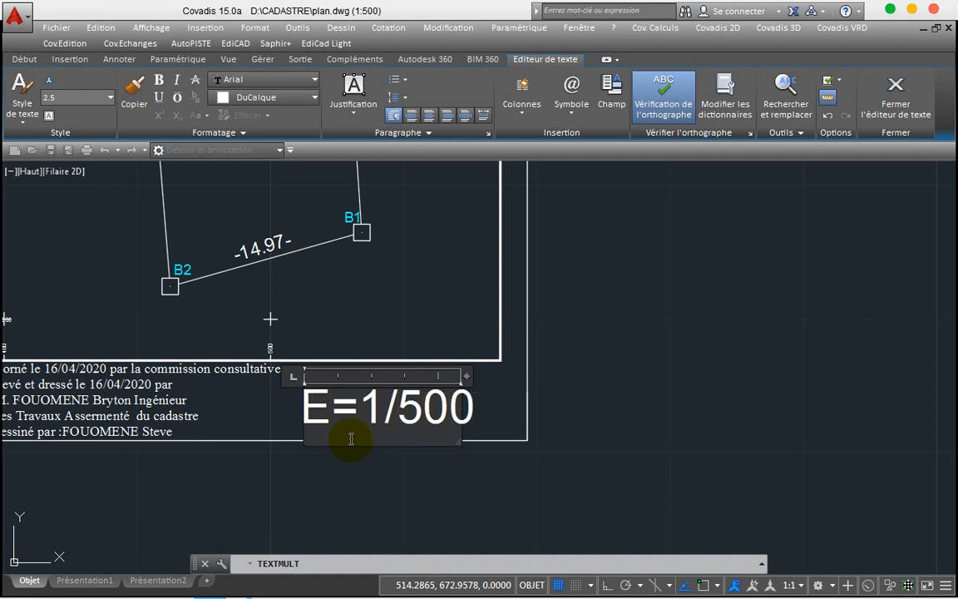
{"action": "left_click", "coordinate": [637, 417]}
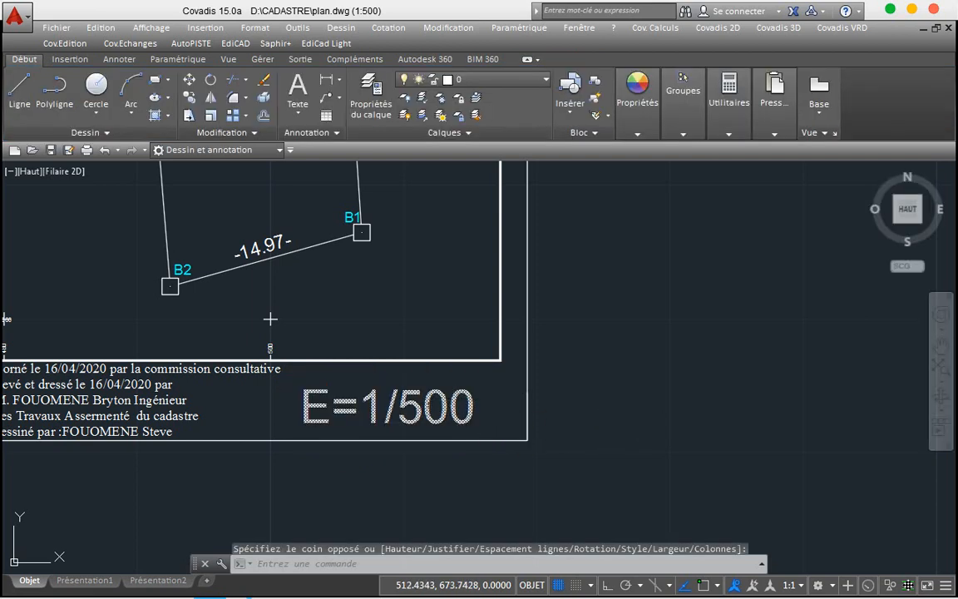
Step: Move the E=1/500 label further to the left
{"action": "left_click", "coordinate": [392, 414]}
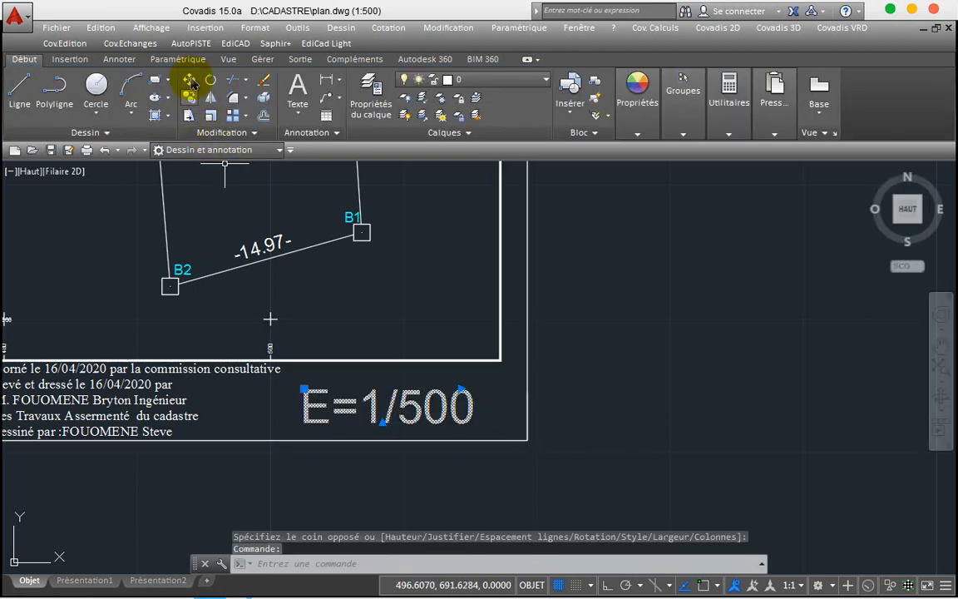
{"action": "left_click", "coordinate": [189, 80]}
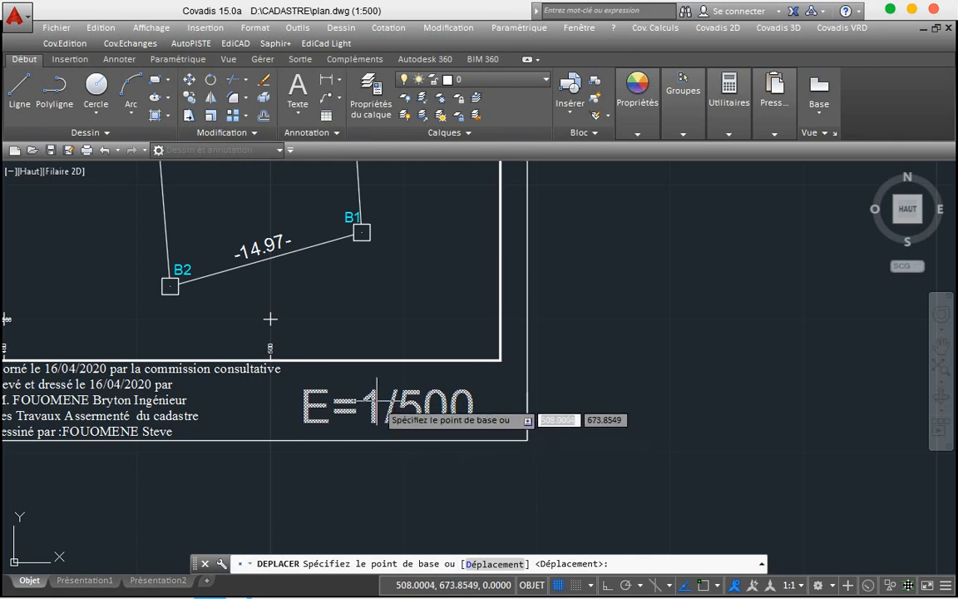
{"action": "left_click", "coordinate": [377, 401]}
{"action": "left_click", "coordinate": [328, 396]}
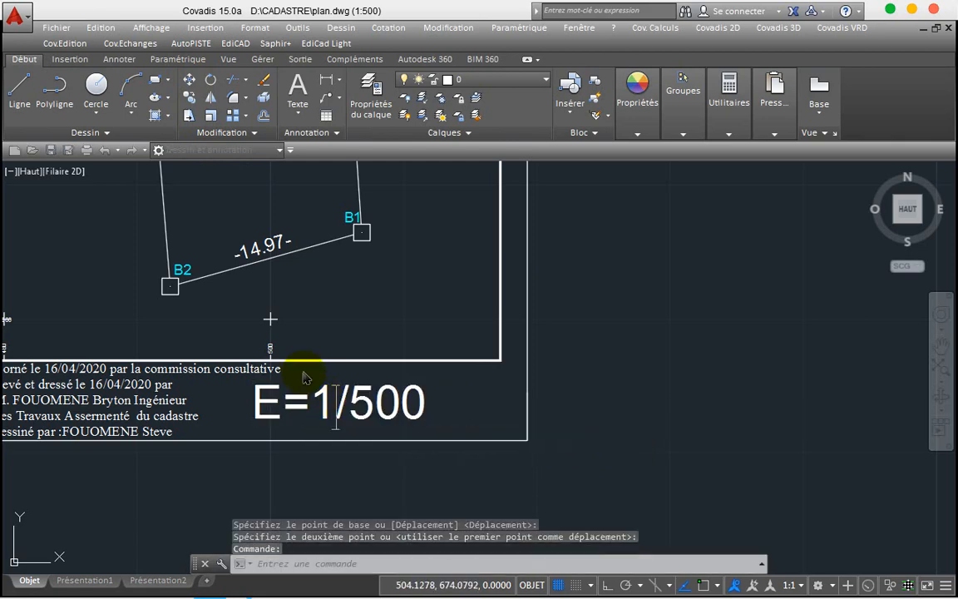
Step: Narrow the surveyor text block's width and confirm its 0.6975 text height
{"action": "double_click", "coordinate": [333, 401]}
{"action": "double_click", "coordinate": [340, 395]}
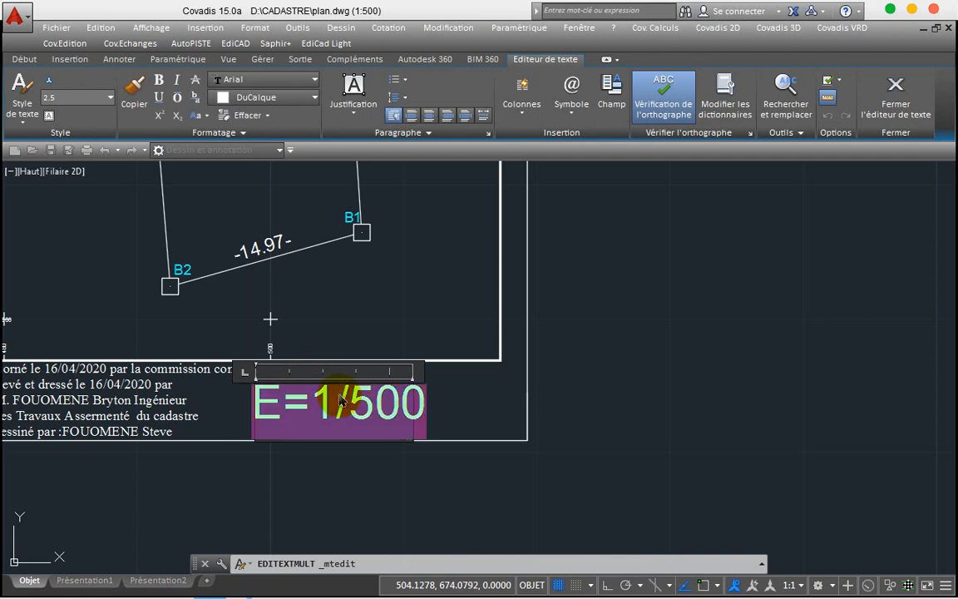
{"action": "left_click", "coordinate": [110, 99]}
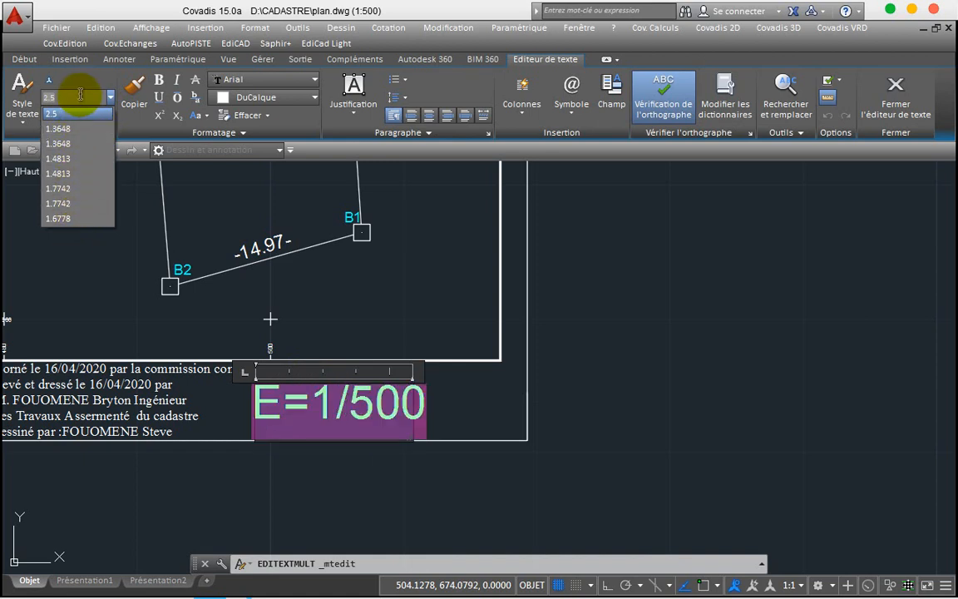
{"action": "left_click", "coordinate": [124, 274]}
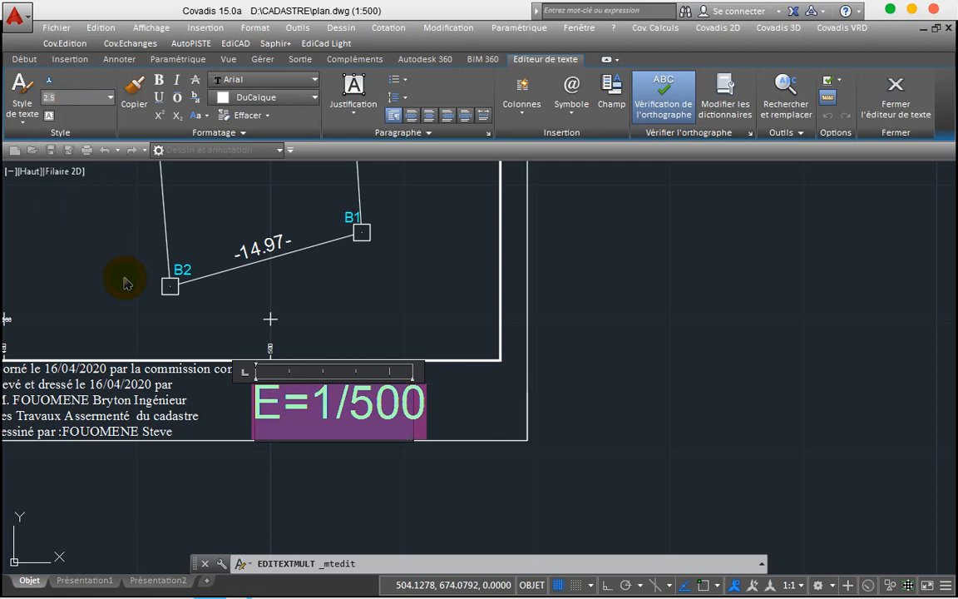
{"action": "left_click", "coordinate": [130, 370]}
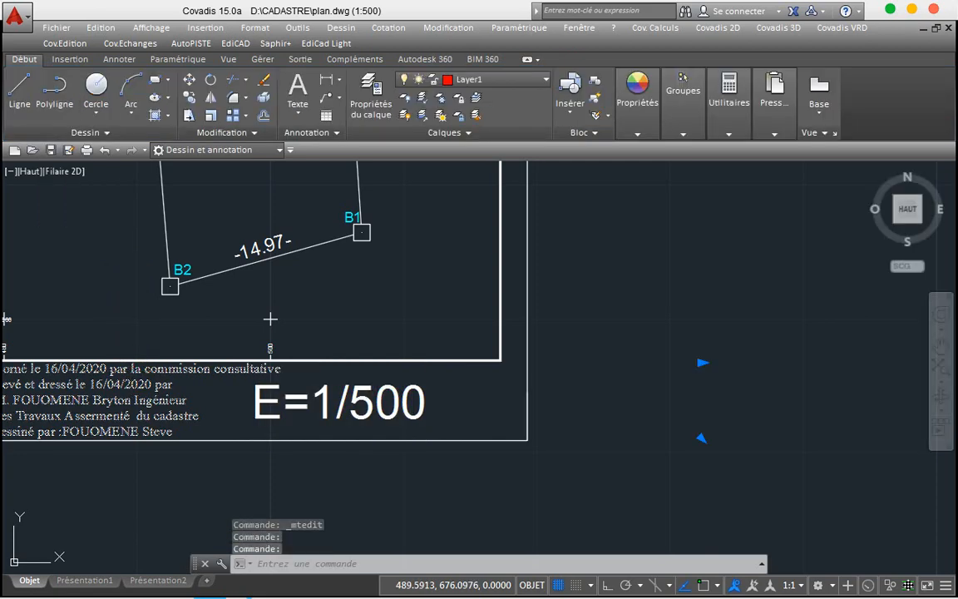
{"action": "double_click", "coordinate": [130, 369]}
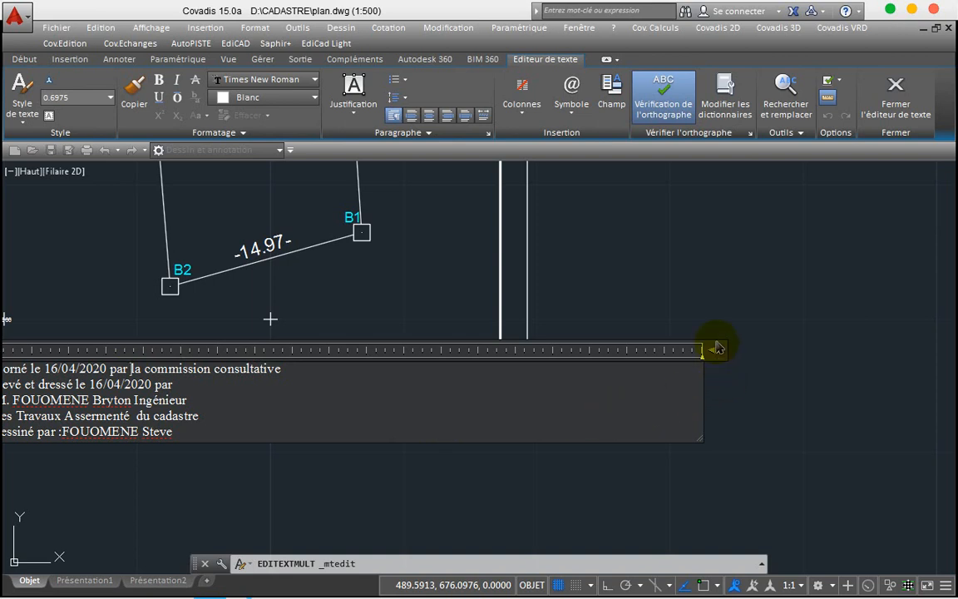
{"action": "left_click_drag", "start_coordinate": [714, 349], "coordinate": [297, 364]}
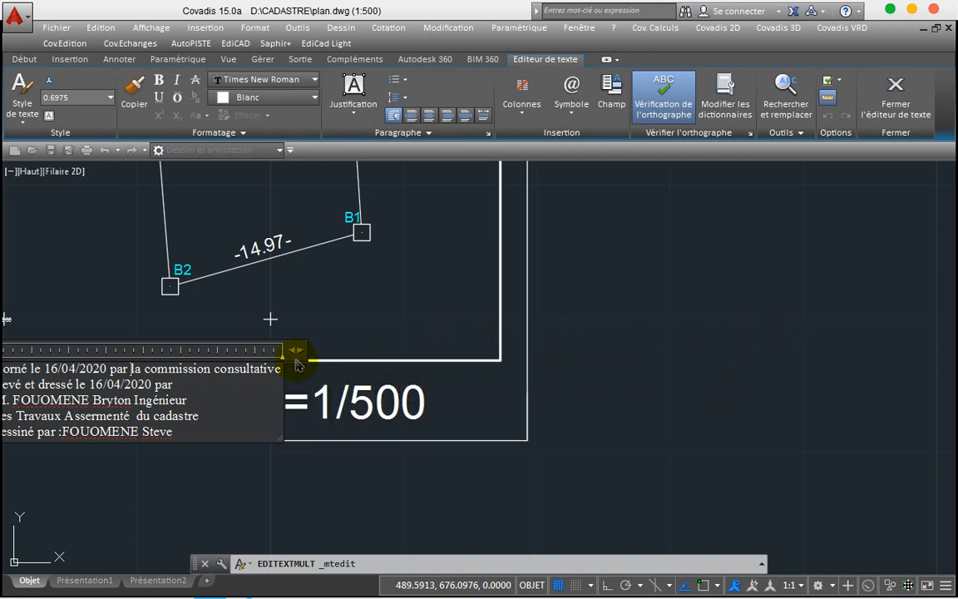
{"action": "key", "text": "ctrl+a"}
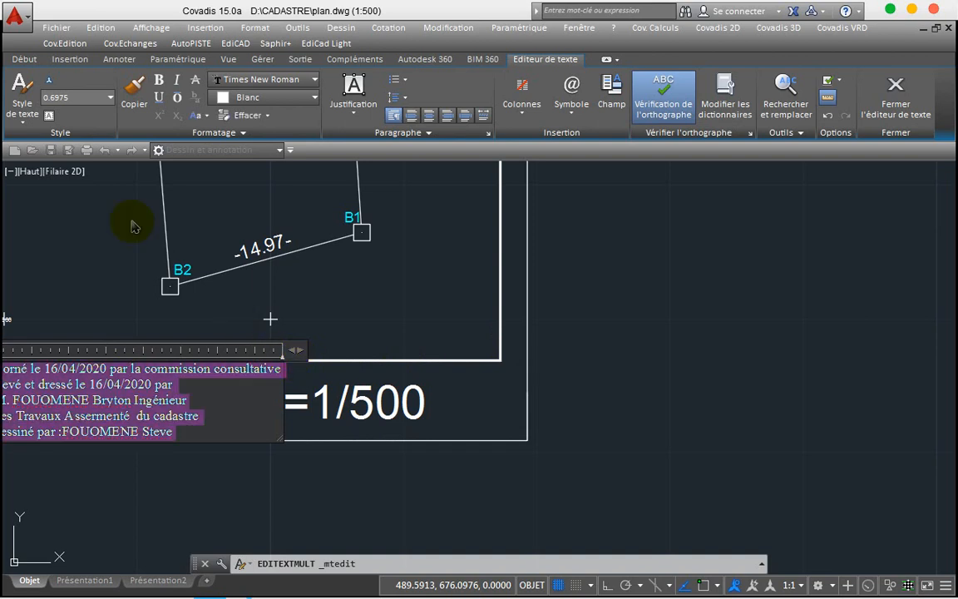
{"action": "double_click", "coordinate": [78, 98]}
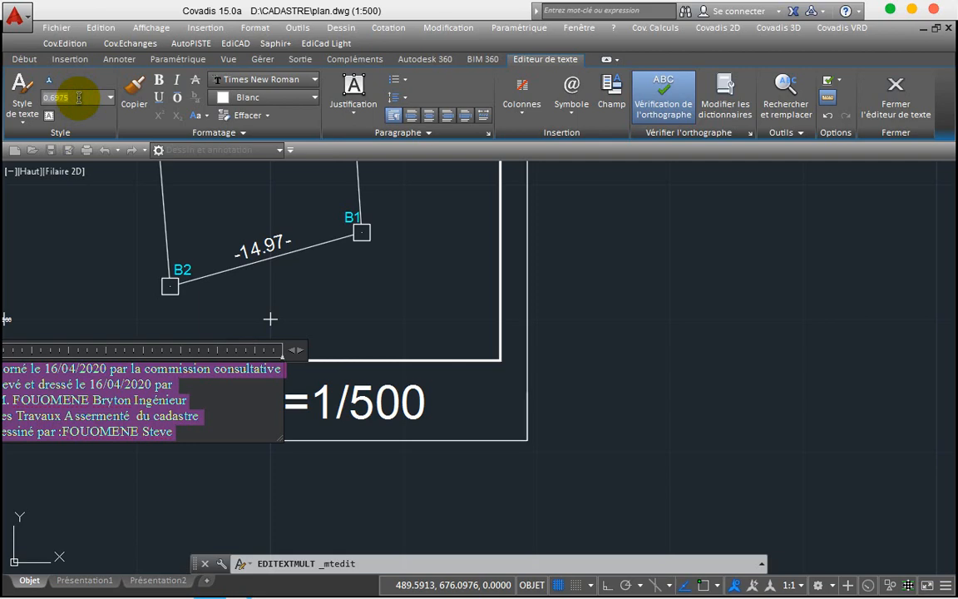
{"action": "left_click", "coordinate": [454, 376]}
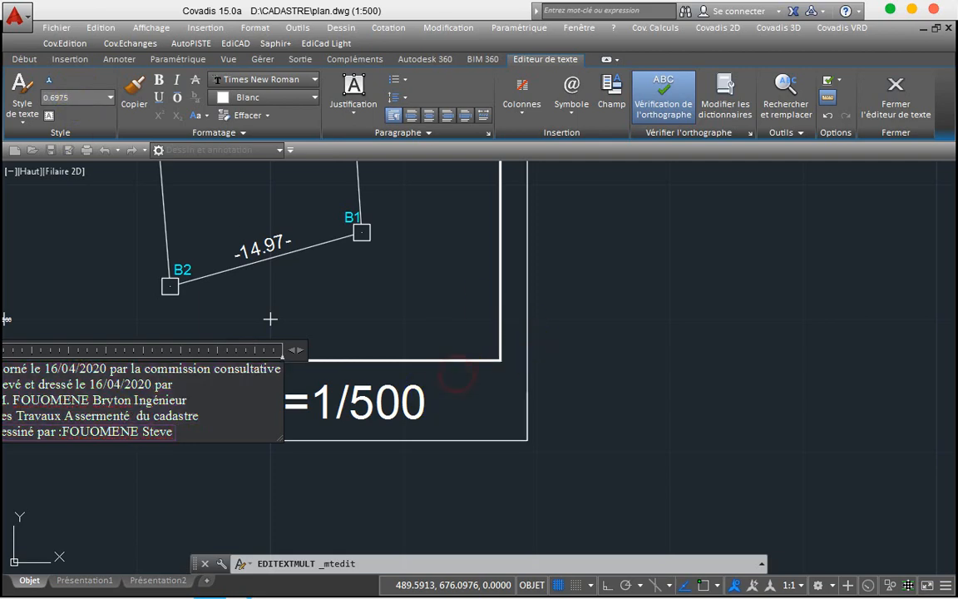
Step: Set the E=1/500 label's text height to 0.6975 and narrow its text box
{"action": "double_click", "coordinate": [399, 405]}
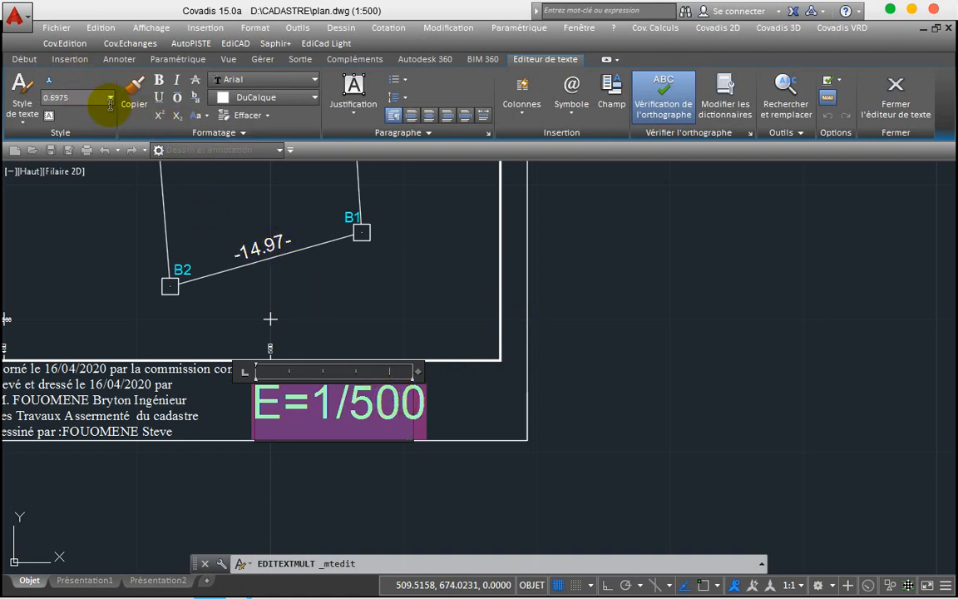
{"action": "left_click", "coordinate": [453, 379]}
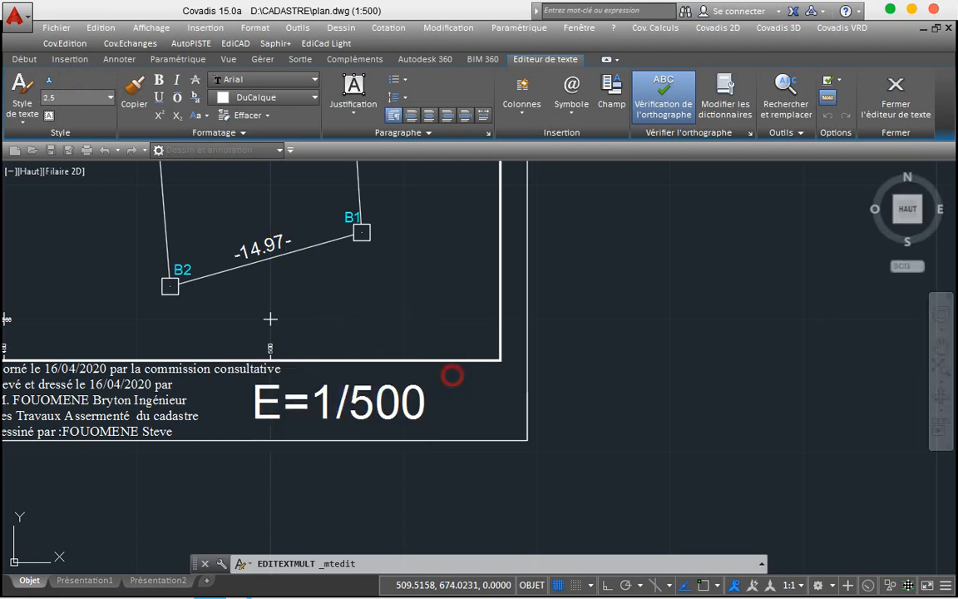
{"action": "double_click", "coordinate": [415, 400]}
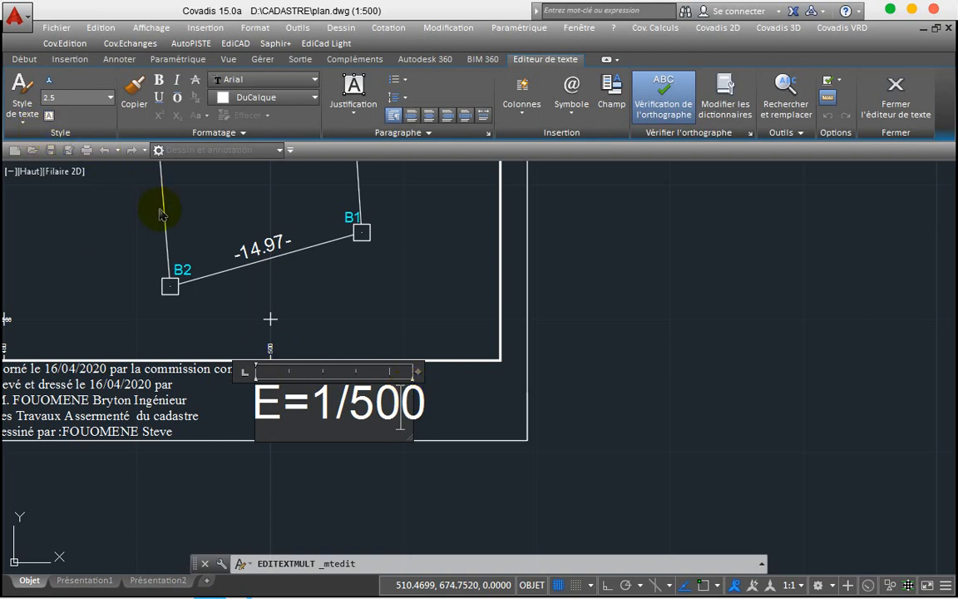
{"action": "key", "text": "ctrl+a"}
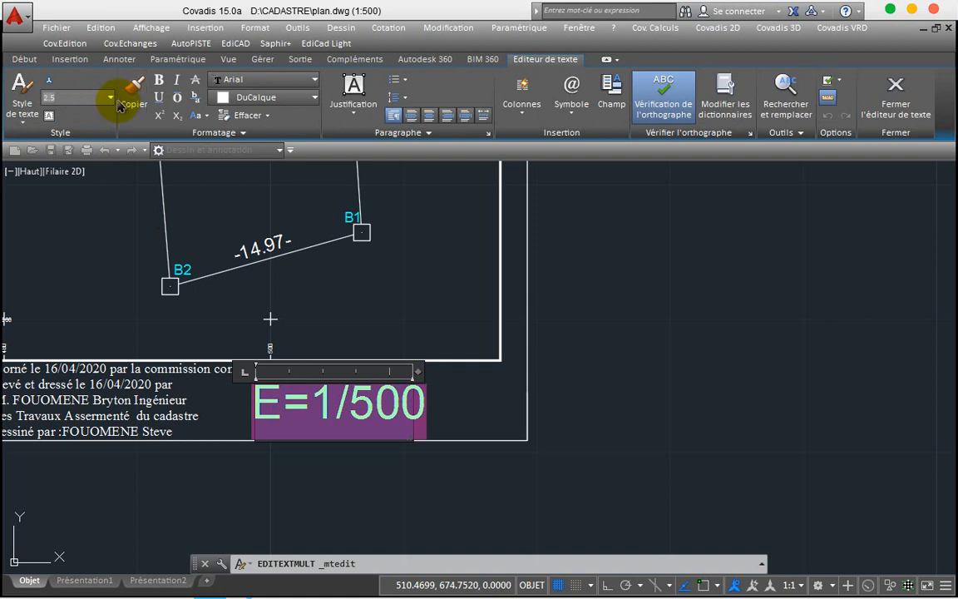
{"action": "left_click", "coordinate": [112, 99]}
{"action": "left_click", "coordinate": [87, 114]}
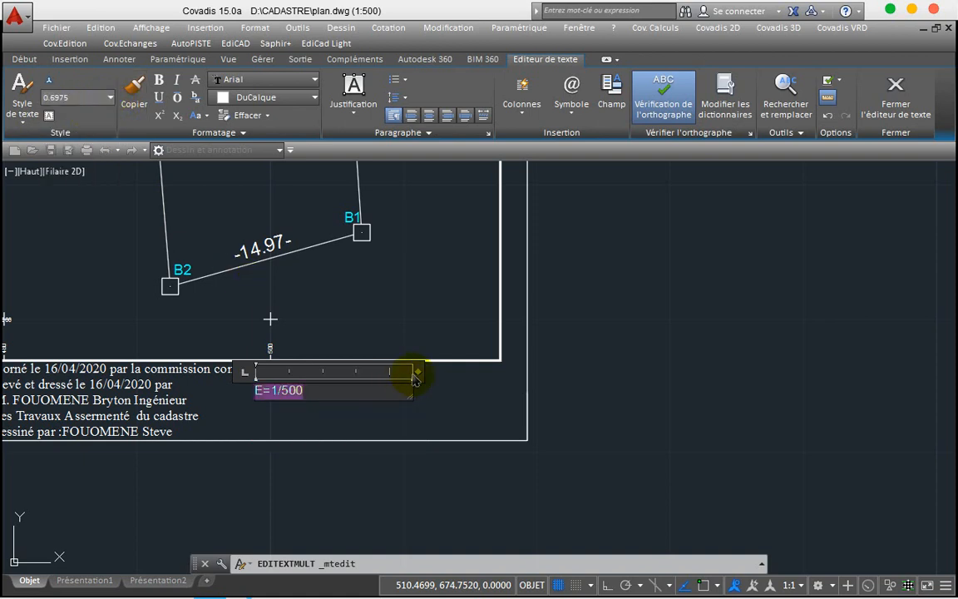
{"action": "left_click_drag", "start_coordinate": [419, 374], "coordinate": [346, 373]}
{"action": "left_click", "coordinate": [407, 426]}
{"action": "left_click", "coordinate": [280, 389]}
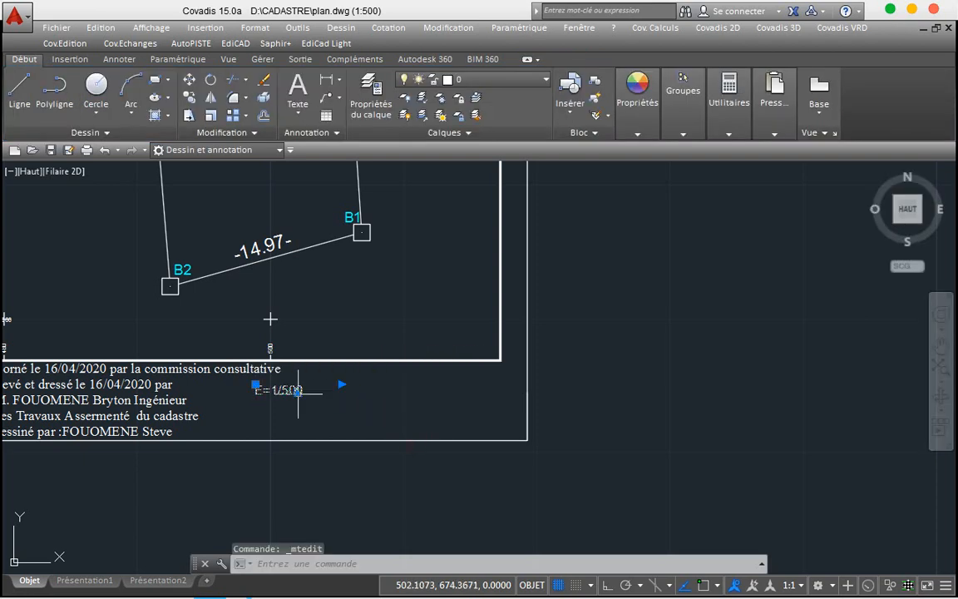
Step: Remove the accidental duplicate E=1/500 label created with COPIER
{"action": "left_click", "coordinate": [187, 98]}
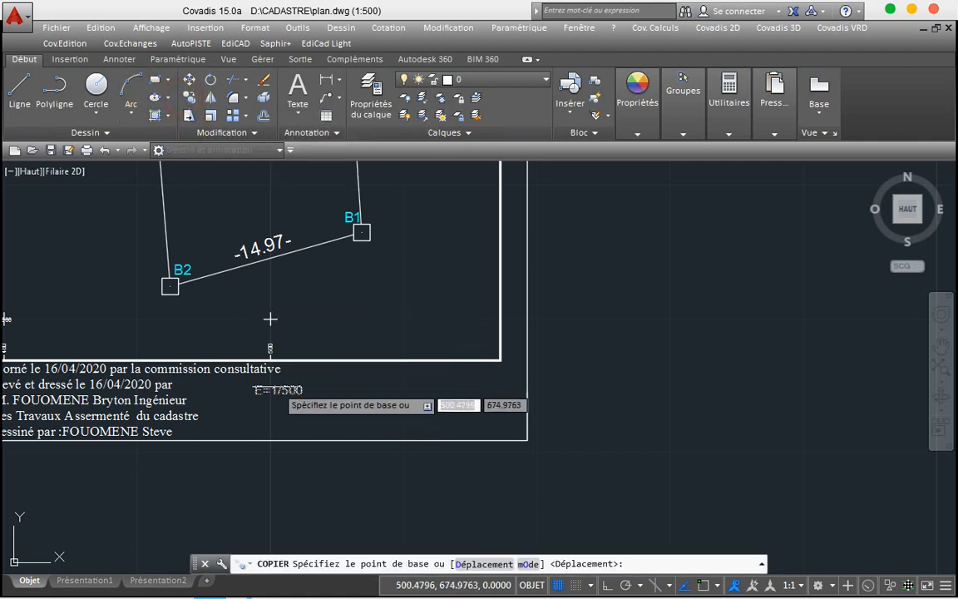
{"action": "left_click", "coordinate": [279, 389]}
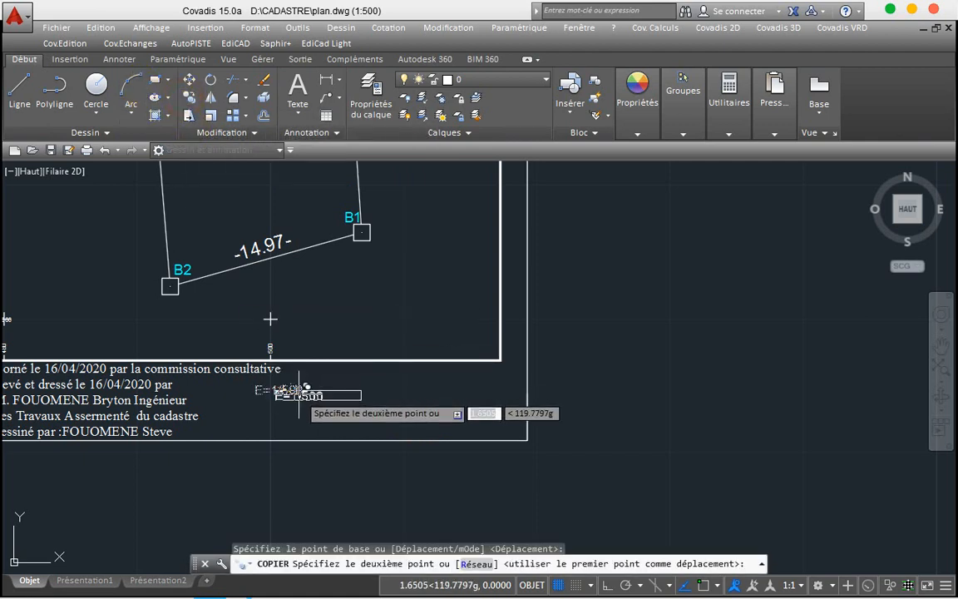
{"action": "left_click", "coordinate": [299, 396]}
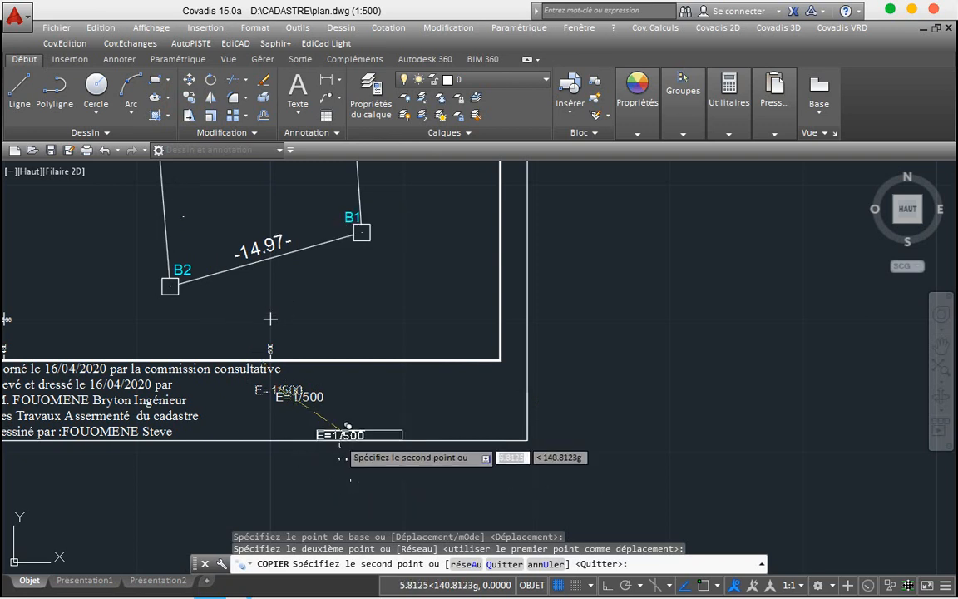
{"action": "key", "text": "Escape"}
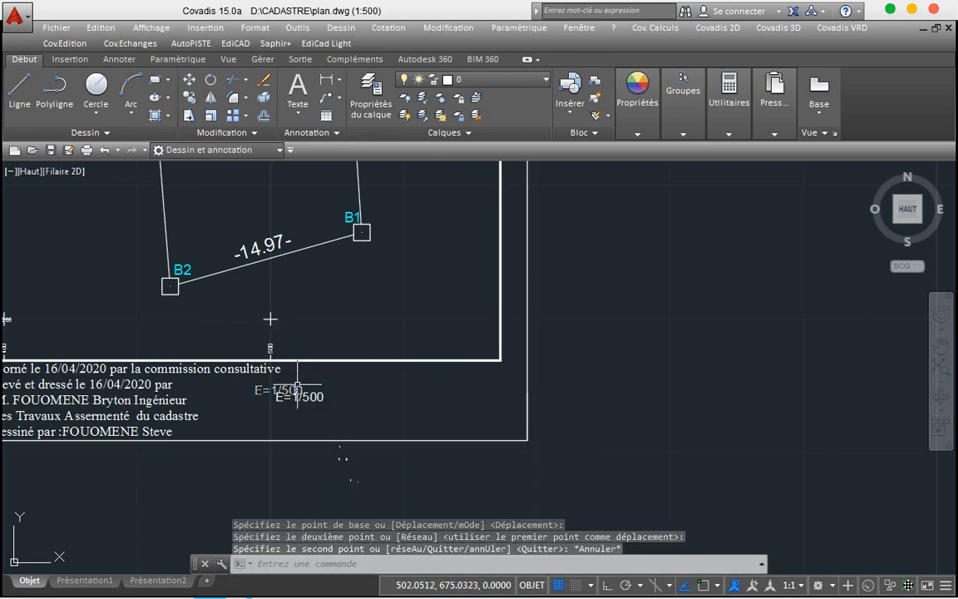
{"action": "key", "text": "Delete"}
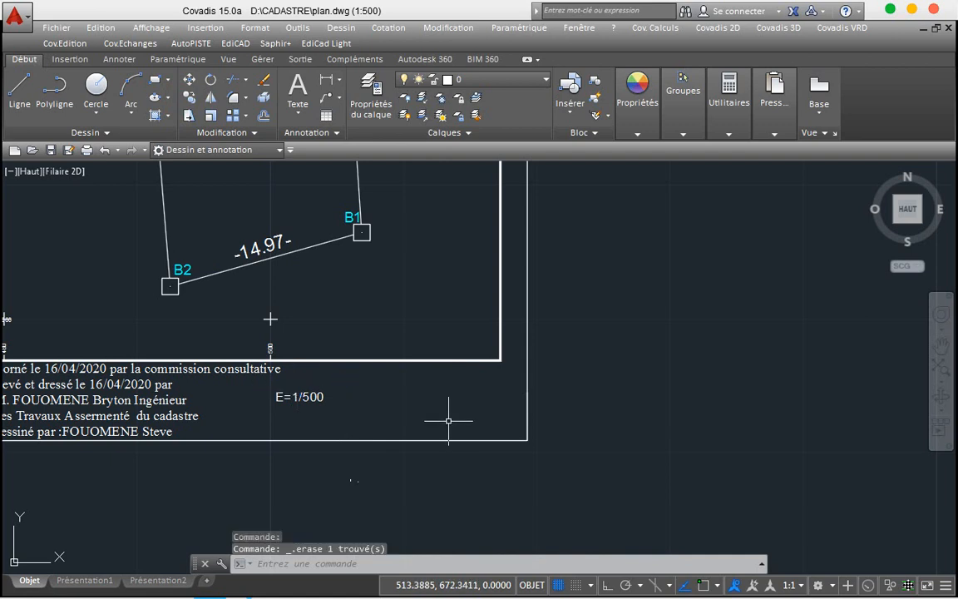
Step: Enlarge the E=1/500 label with ECHELLE, using a base point on the label
{"action": "left_click", "coordinate": [321, 395]}
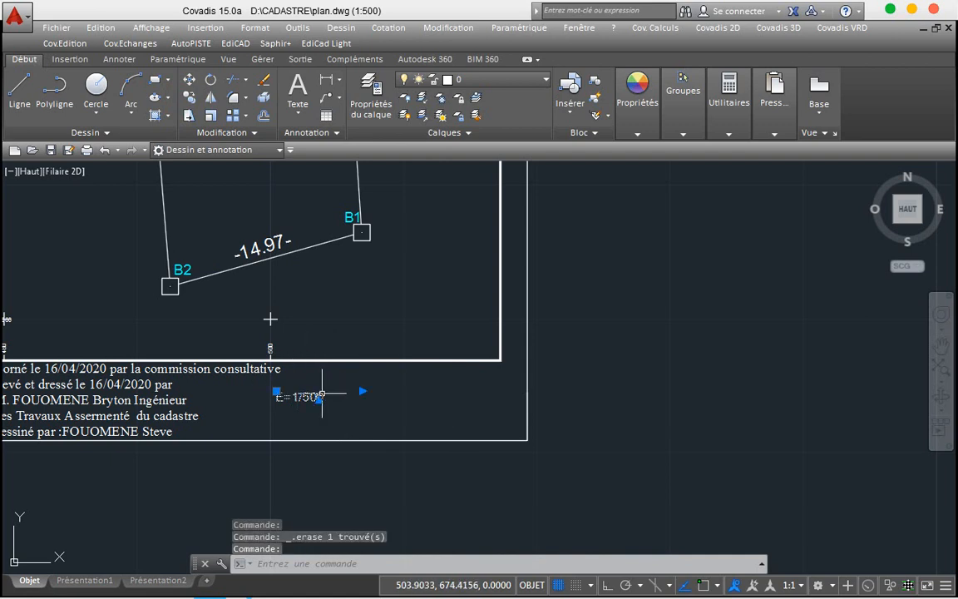
{"action": "left_click", "coordinate": [209, 115]}
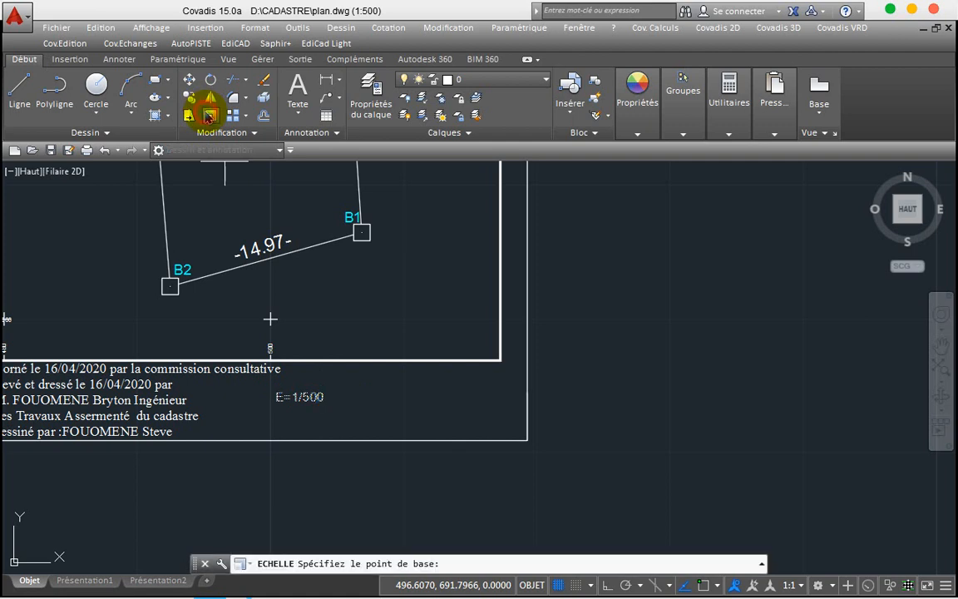
{"action": "left_click", "coordinate": [277, 399]}
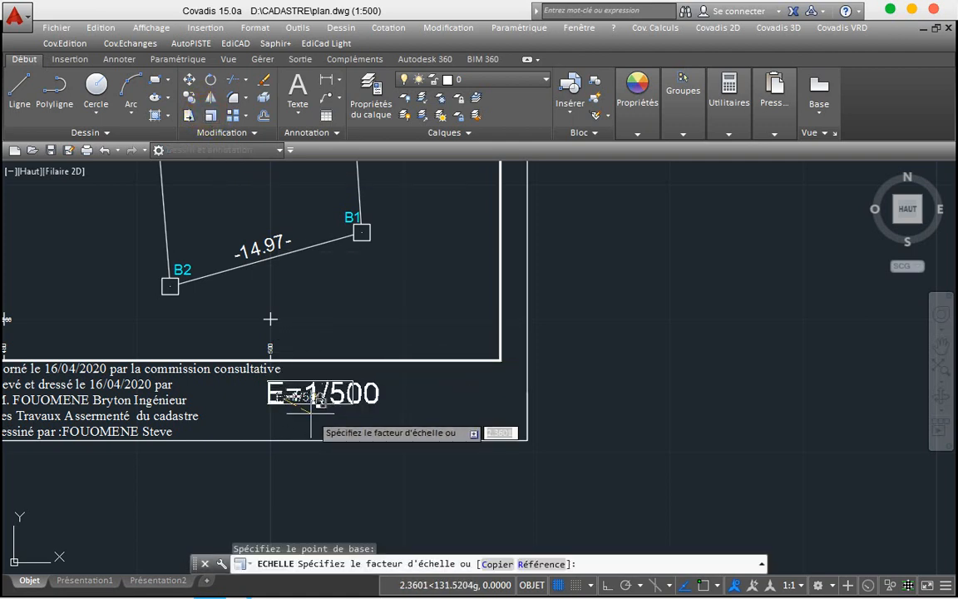
{"action": "left_click", "coordinate": [309, 413]}
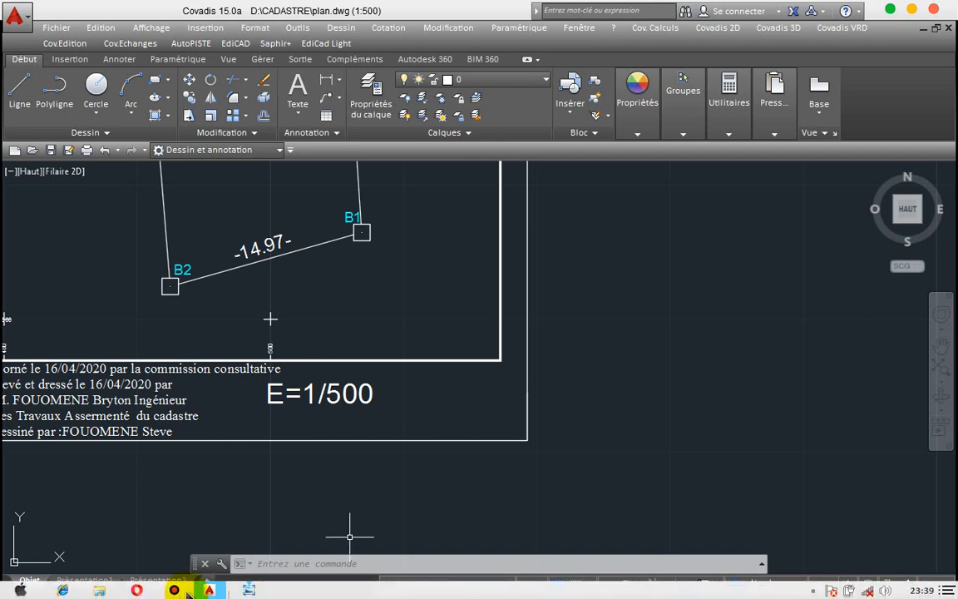
Step: Select the MCP/D.T/C.A/C.C.P reference block in Drawing1.dwg for copying
{"action": "mouse_move", "coordinate": [209, 590]}
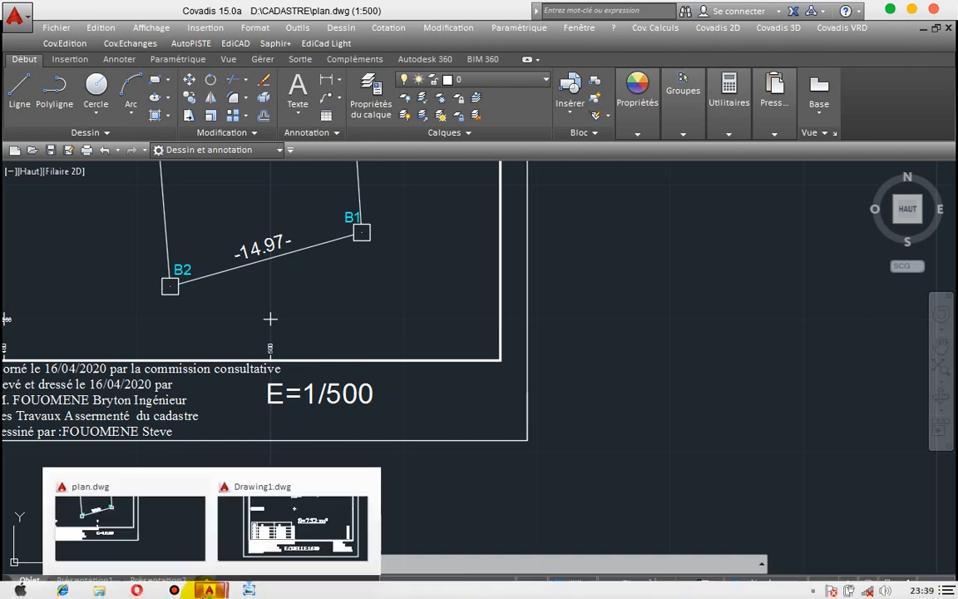
{"action": "left_click", "coordinate": [268, 543]}
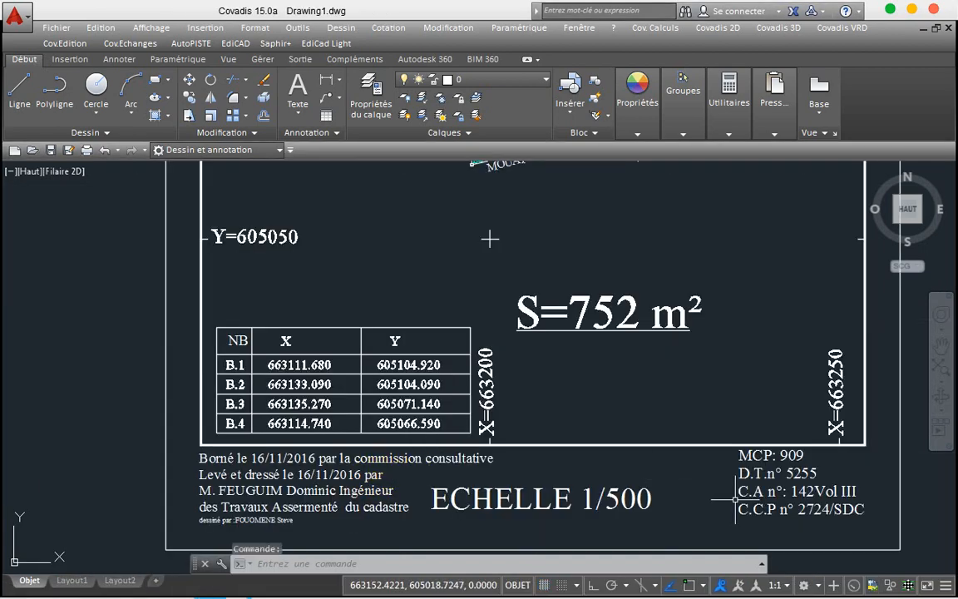
{"action": "left_click", "coordinate": [743, 492]}
{"action": "left_click", "coordinate": [745, 493]}
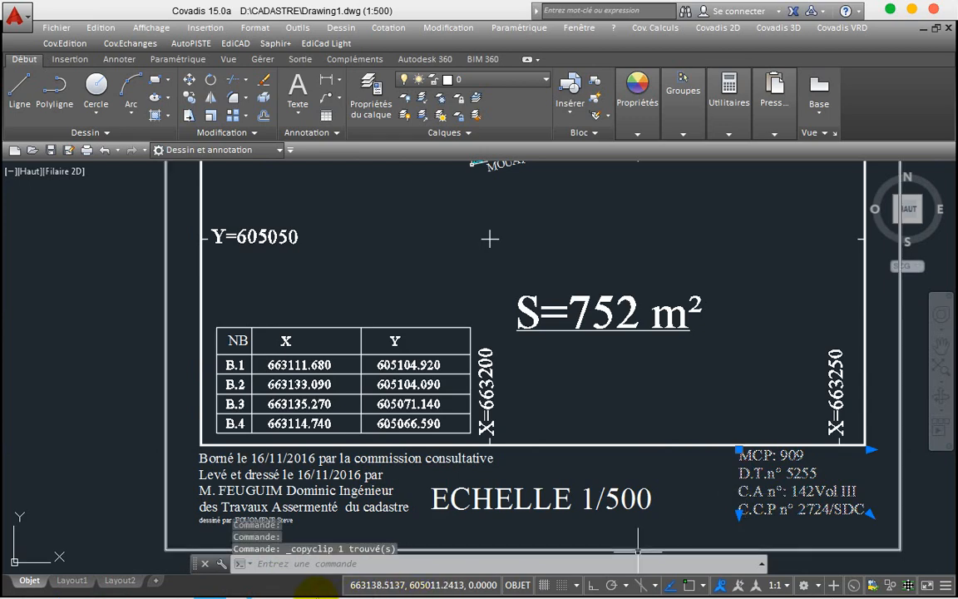
Step: Paste the reference block into plan.dwg beside the E=1/500 label
{"action": "mouse_move", "coordinate": [221, 587]}
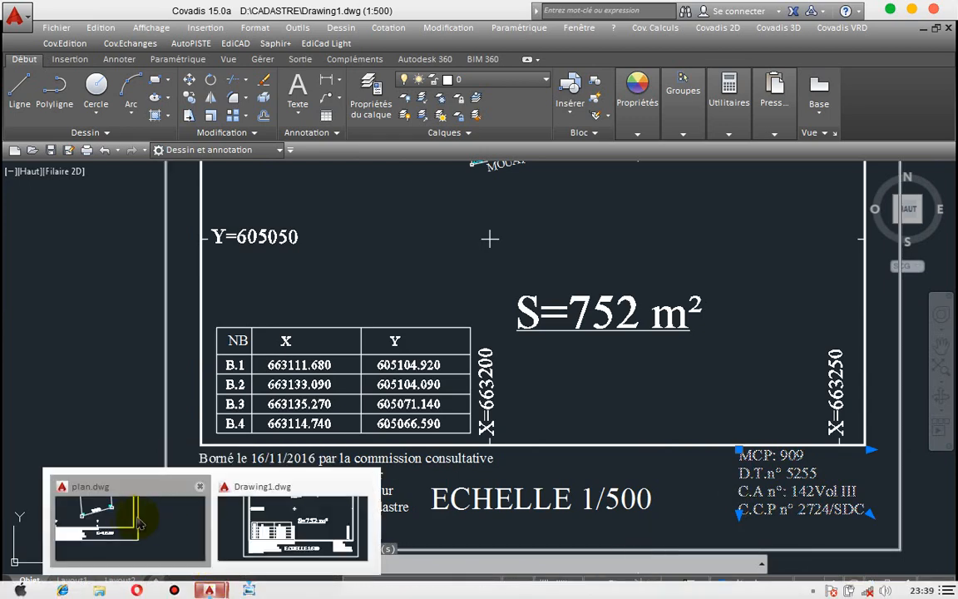
{"action": "left_click", "coordinate": [126, 518]}
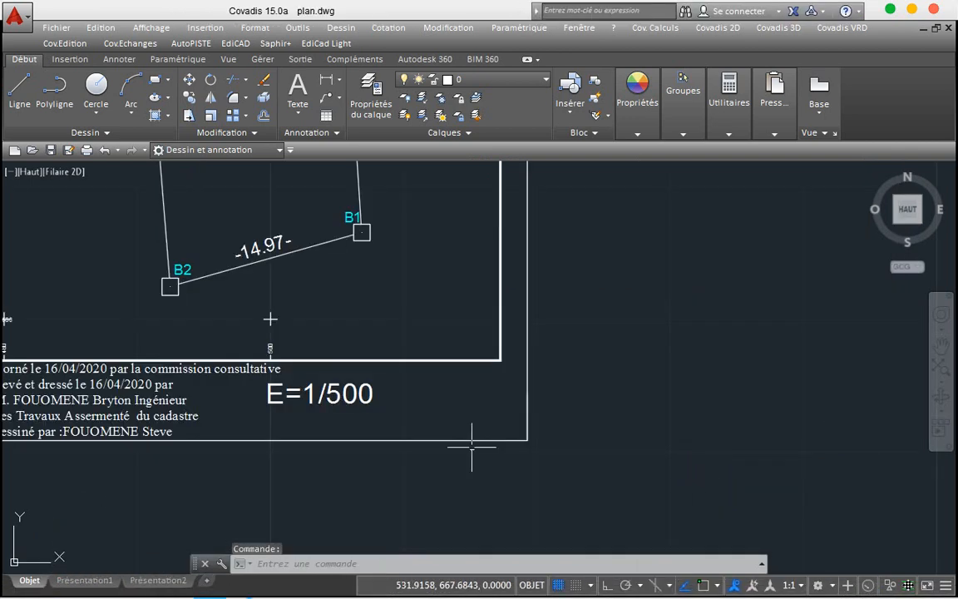
{"action": "left_click", "coordinate": [420, 373]}
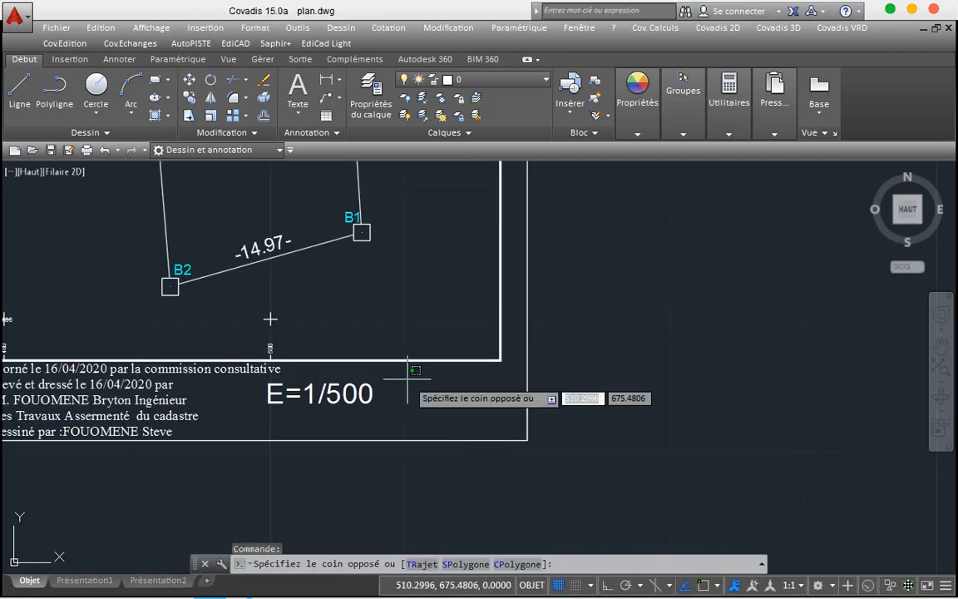
{"action": "left_click", "coordinate": [384, 460]}
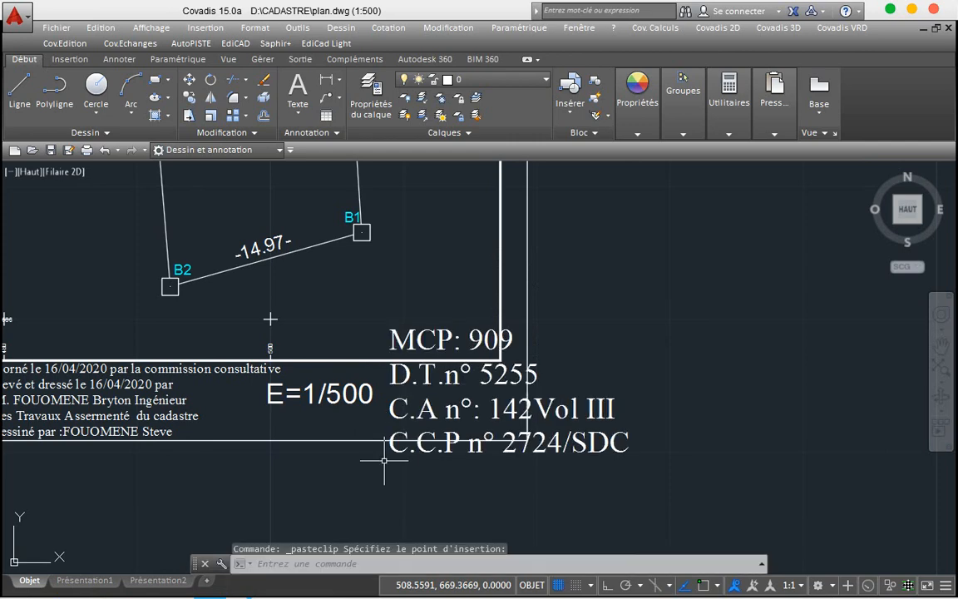
Step: Set the pasted reference block's text height to 0.6975 and narrow its box
{"action": "double_click", "coordinate": [396, 409]}
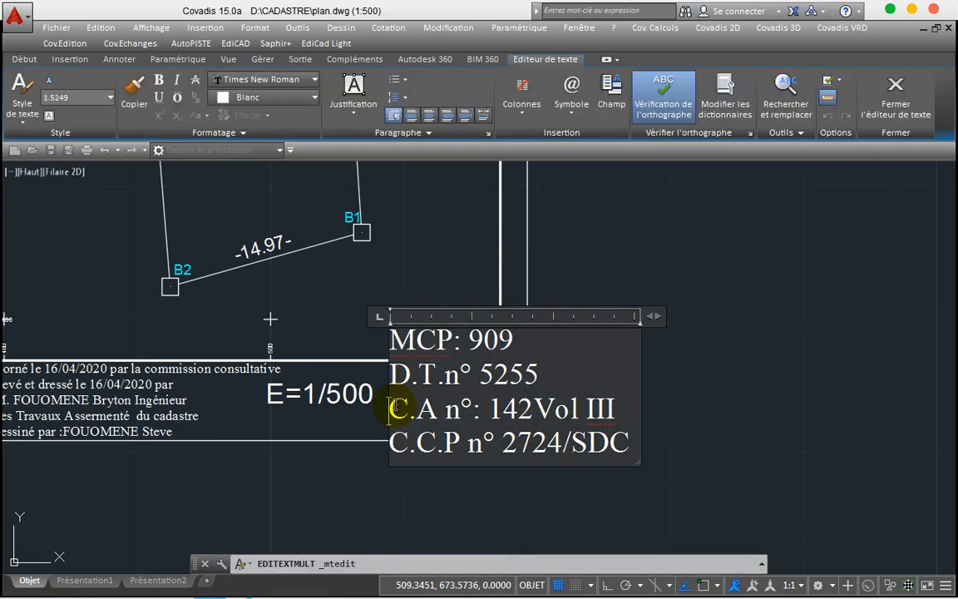
{"action": "key", "text": "ctrl+a"}
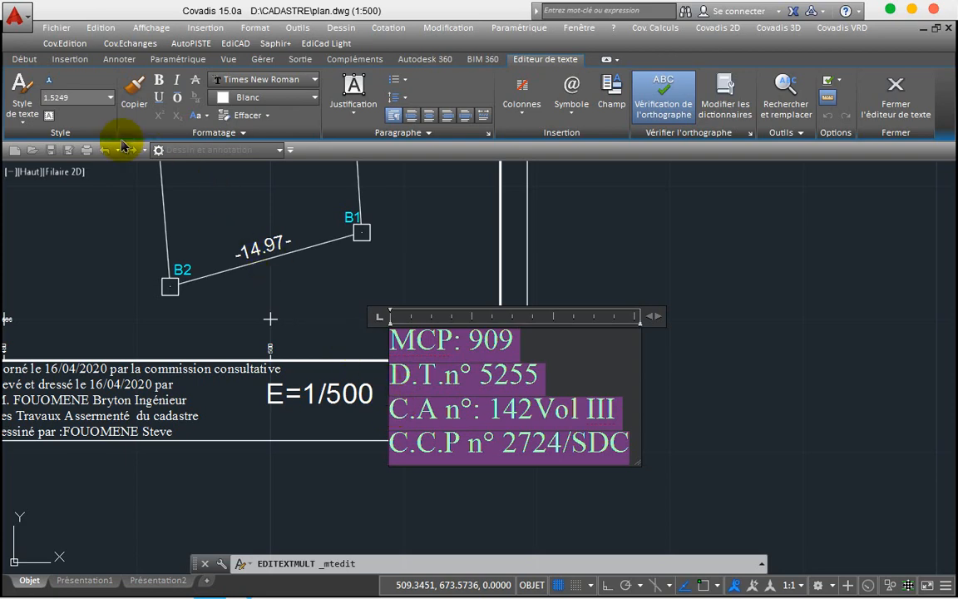
{"action": "left_click", "coordinate": [111, 100]}
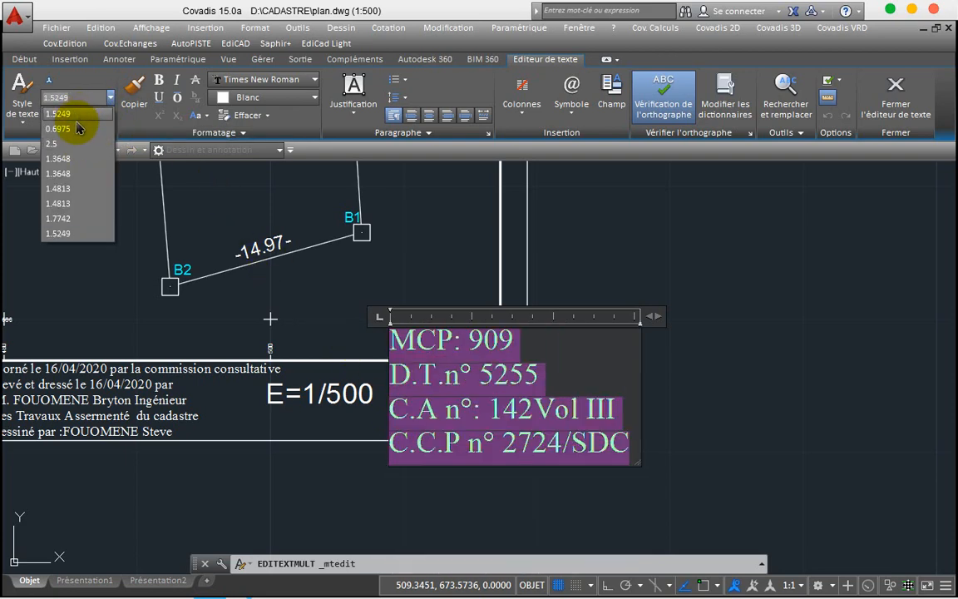
{"action": "left_click", "coordinate": [63, 129]}
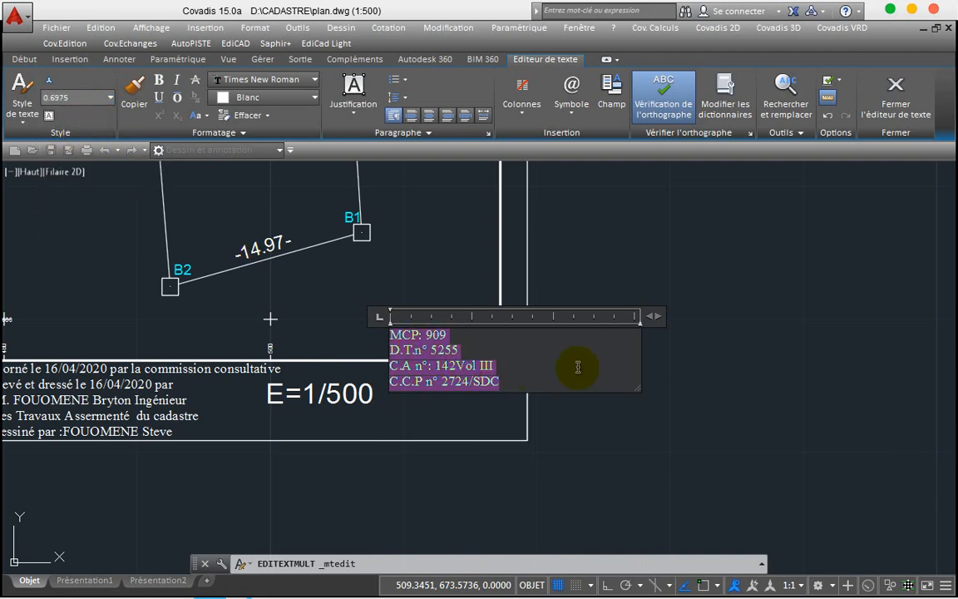
{"action": "left_click_drag", "start_coordinate": [652, 317], "coordinate": [529, 328]}
{"action": "left_click", "coordinate": [552, 377]}
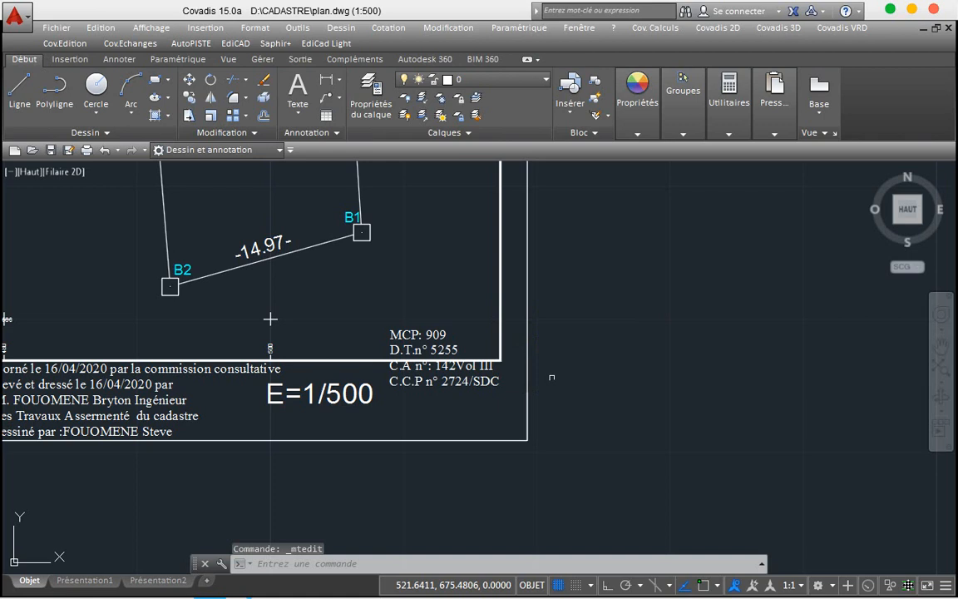
Step: Move the reference block inside the frame beside E=1/500 and save plan.dwg
{"action": "left_click", "coordinate": [425, 337]}
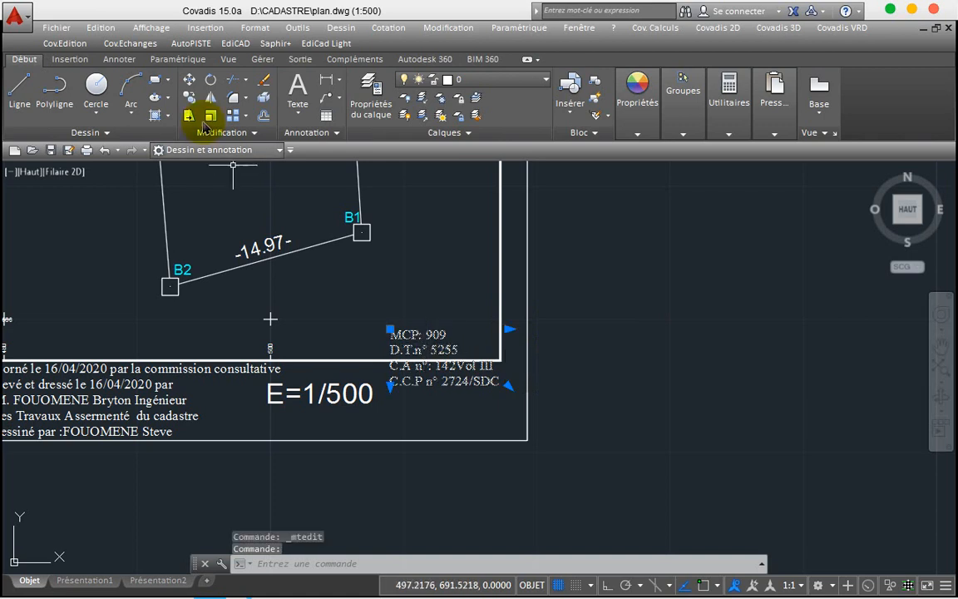
{"action": "left_click", "coordinate": [189, 81]}
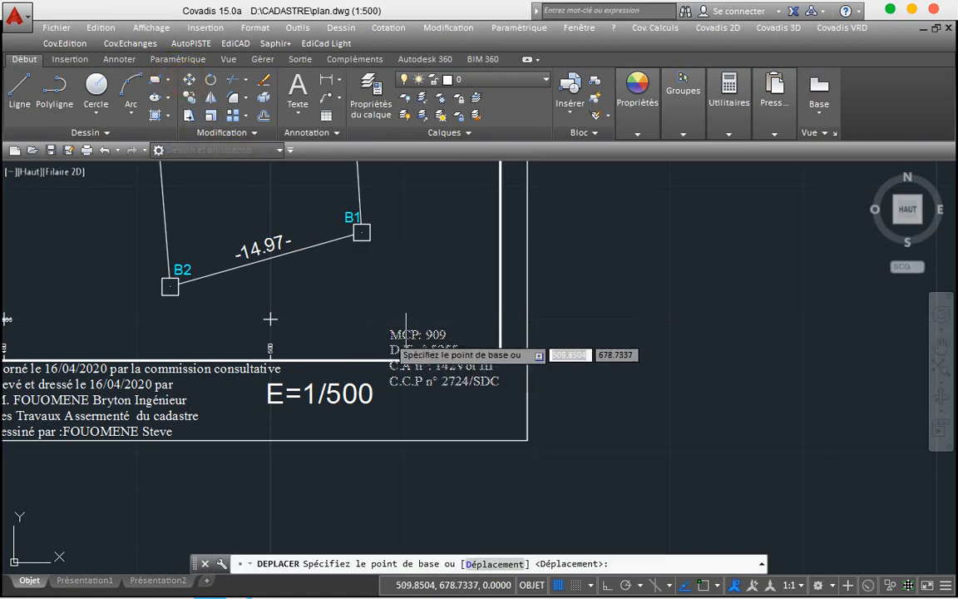
{"action": "left_click", "coordinate": [418, 343]}
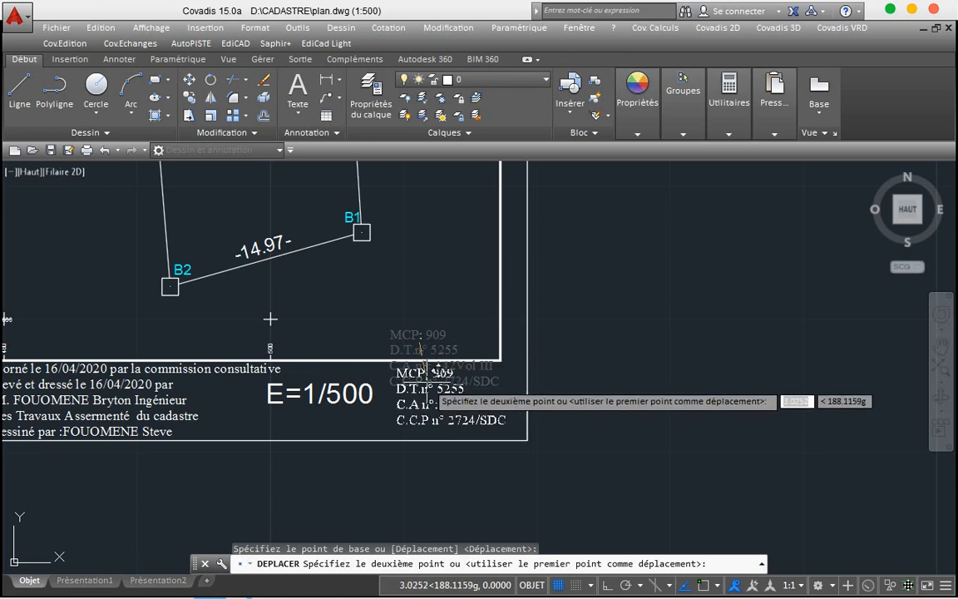
{"action": "left_click", "coordinate": [430, 374]}
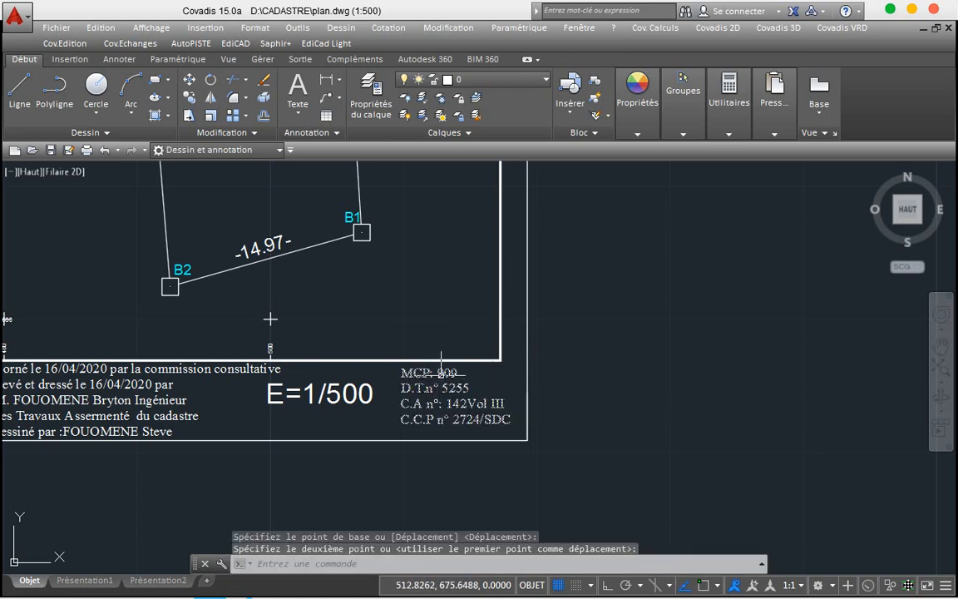
{"action": "left_click", "coordinate": [444, 378]}
{"action": "double_click", "coordinate": [443, 380]}
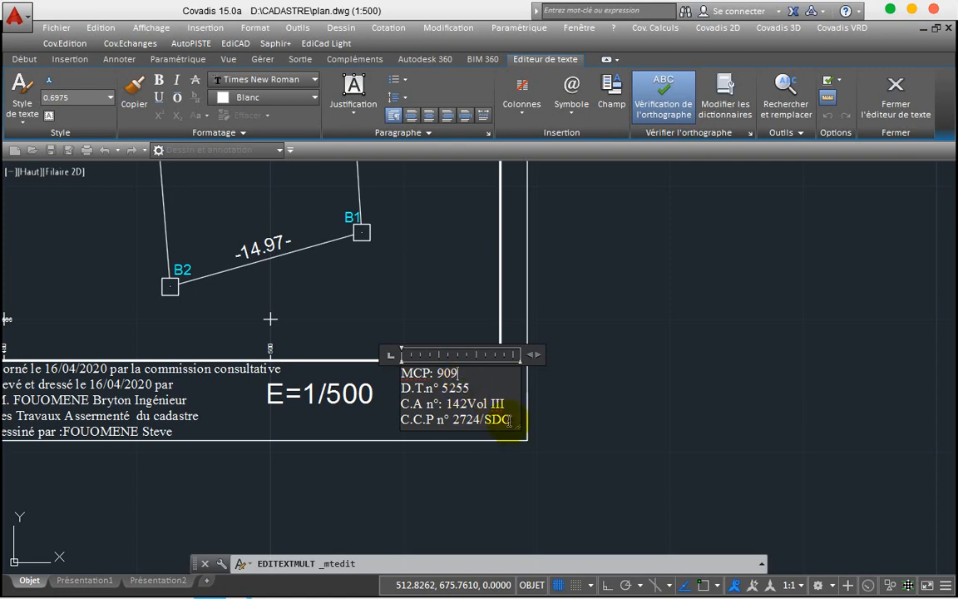
{"action": "left_click", "coordinate": [616, 392]}
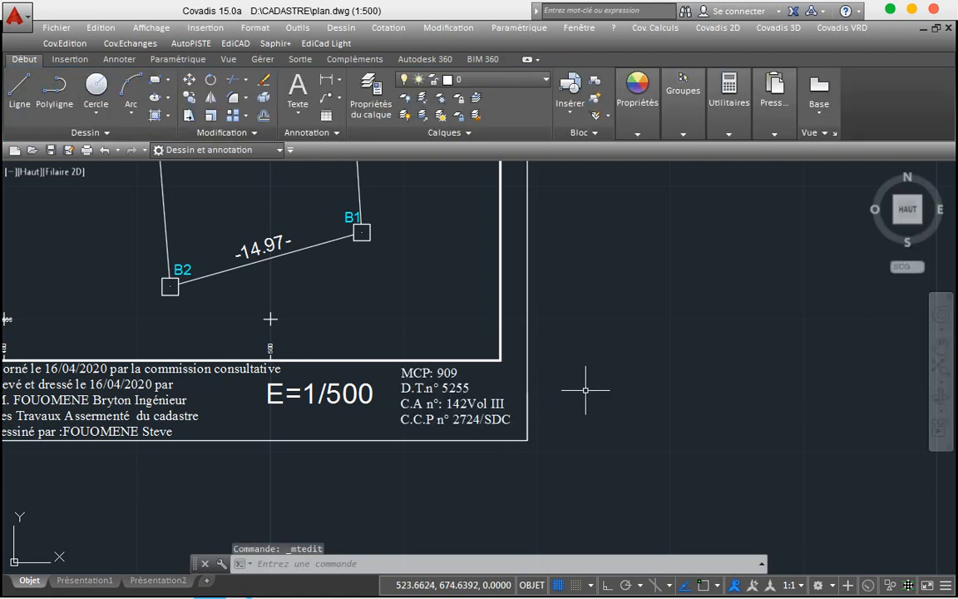
{"action": "key", "text": "ctrl+s"}
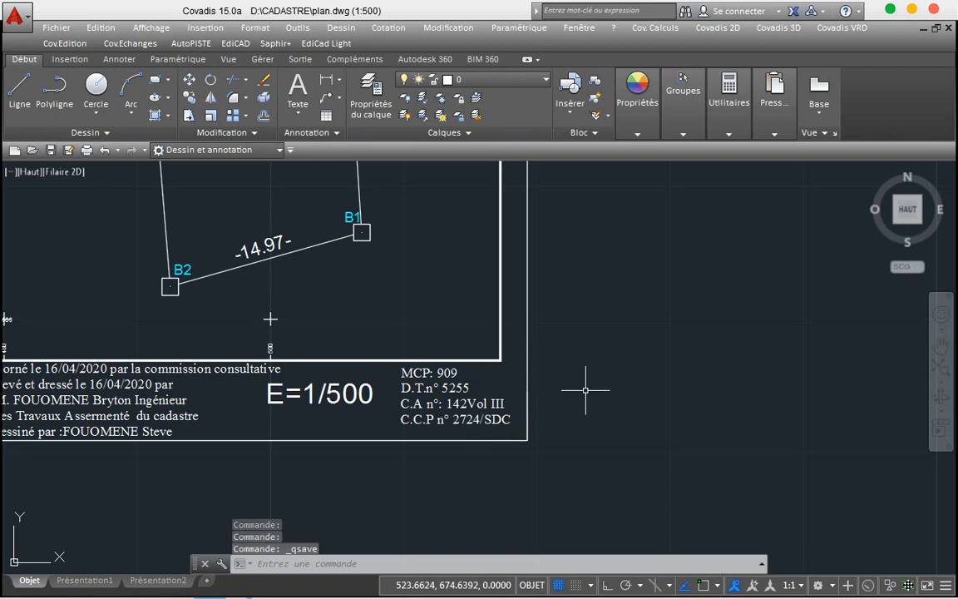
Step: Switch to Drawing1.dwg and zoom in on its Procès-Verbal de Bornage heading
{"action": "scroll", "coordinate": [586, 389], "scroll_direction": "down", "scroll_amount": 6}
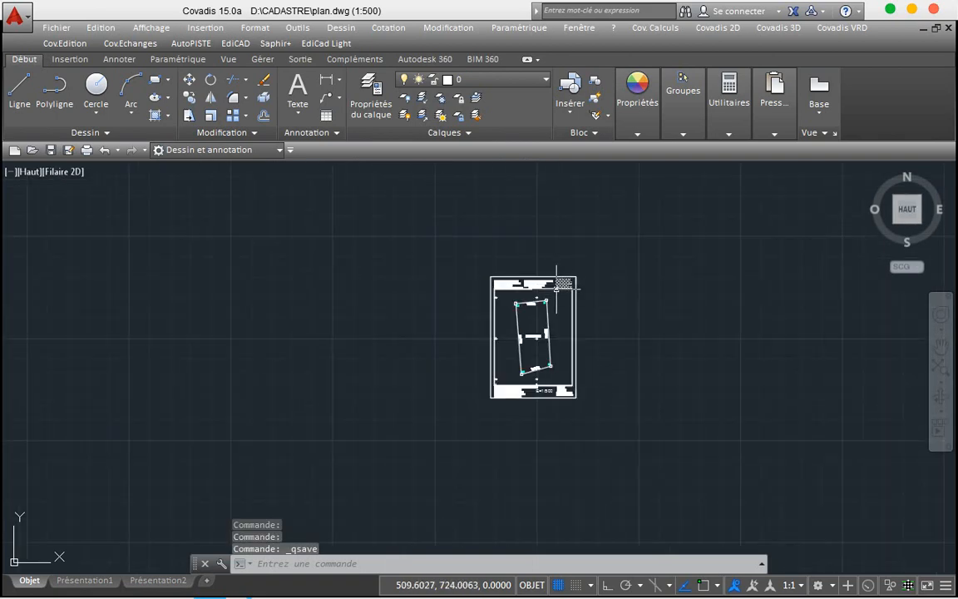
{"action": "scroll", "coordinate": [551, 303], "scroll_direction": "up", "scroll_amount": 8}
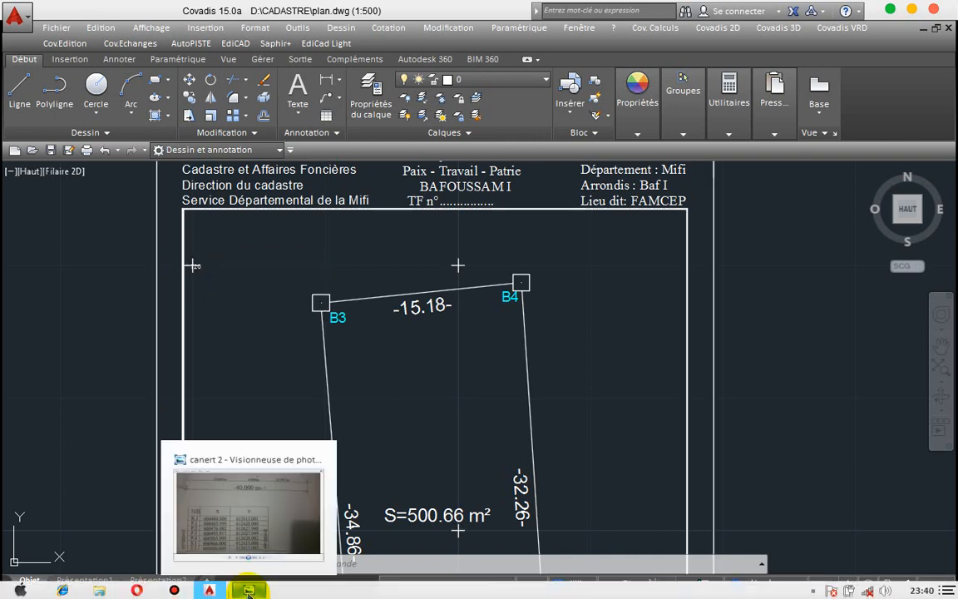
{"action": "mouse_move", "coordinate": [221, 589]}
{"action": "left_click", "coordinate": [249, 520]}
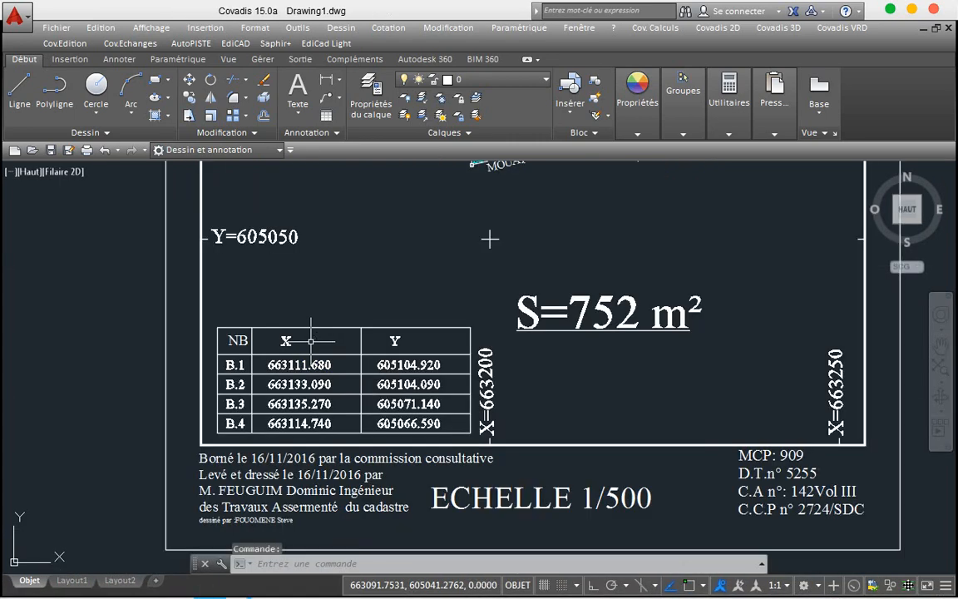
{"action": "scroll", "coordinate": [310, 341], "scroll_direction": "down", "scroll_amount": 6}
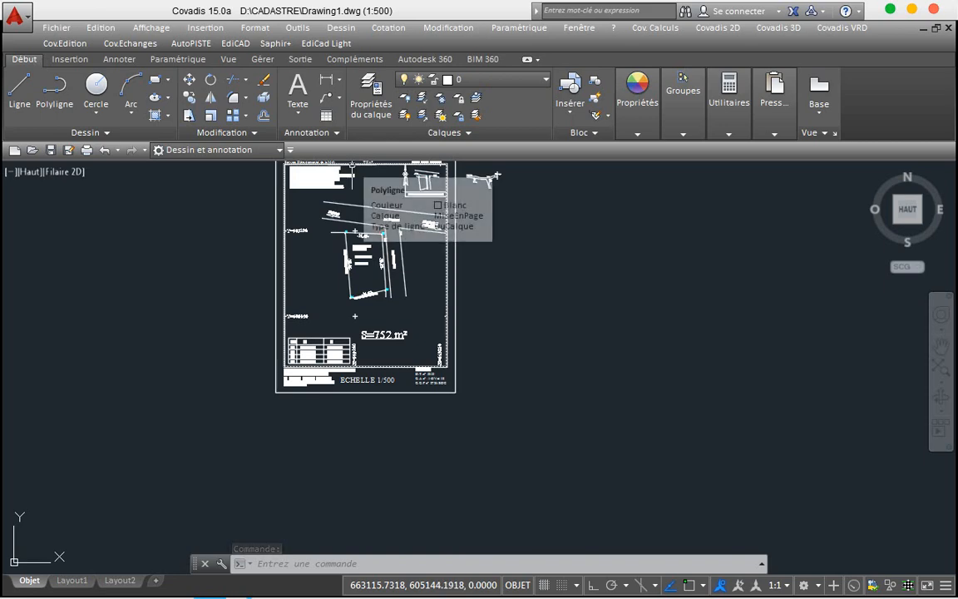
{"action": "scroll", "coordinate": [353, 164], "scroll_direction": "up", "scroll_amount": 4}
{"action": "scroll", "coordinate": [352, 164], "scroll_direction": "up", "scroll_amount": 2}
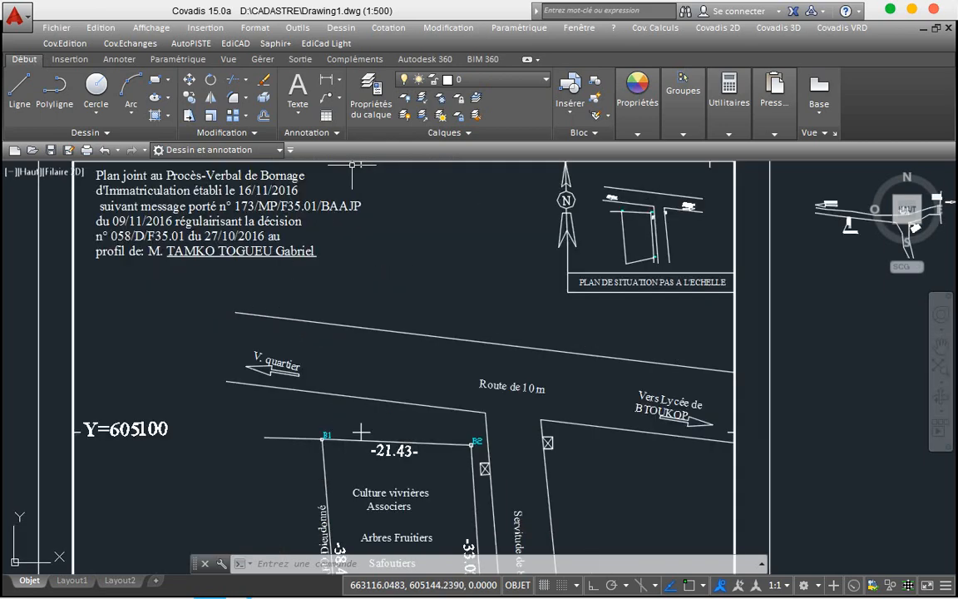
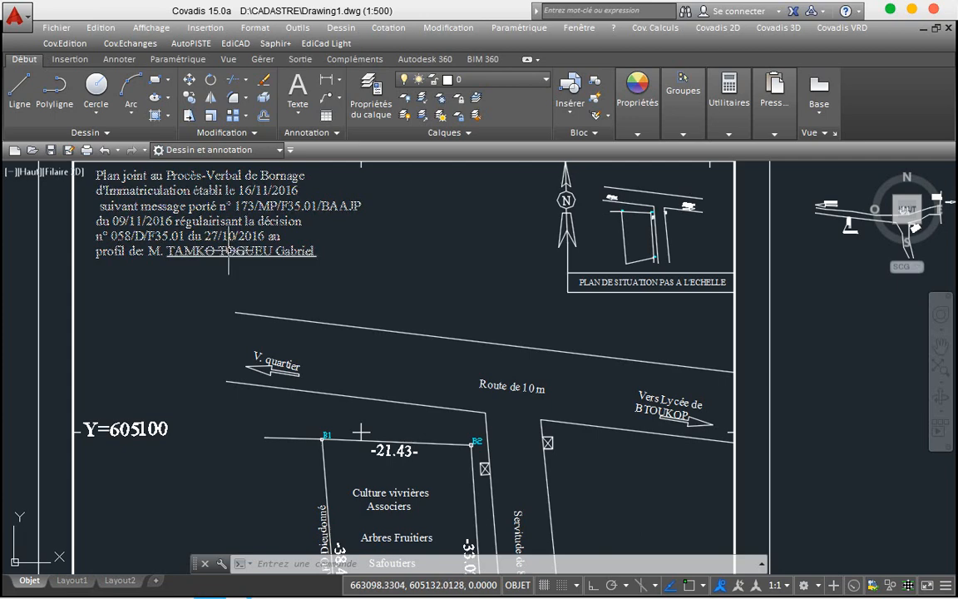
Step: Copy the 'Plan joint au Procès-Verbal de Bornage' note from Drawing1.dwg and return to plan.dwg
{"action": "left_click", "coordinate": [227, 250]}
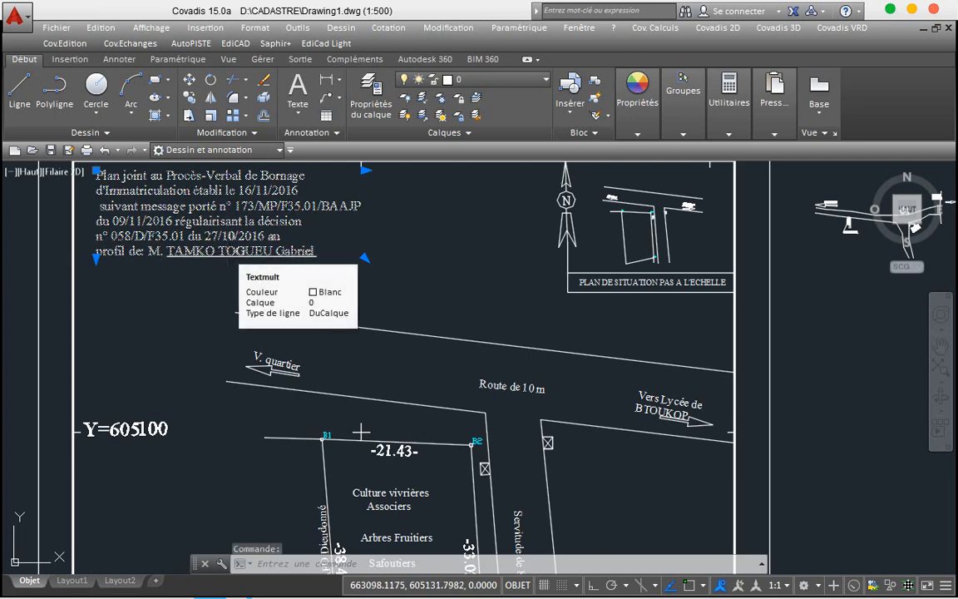
{"action": "key", "text": "ctrl+c"}
{"action": "mouse_move", "coordinate": [208, 590]}
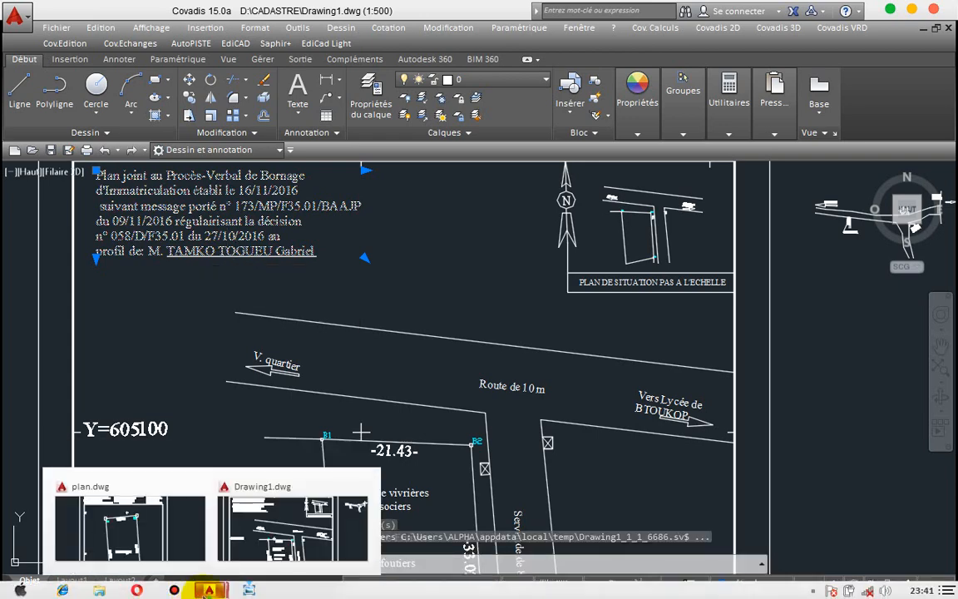
{"action": "left_click", "coordinate": [166, 510]}
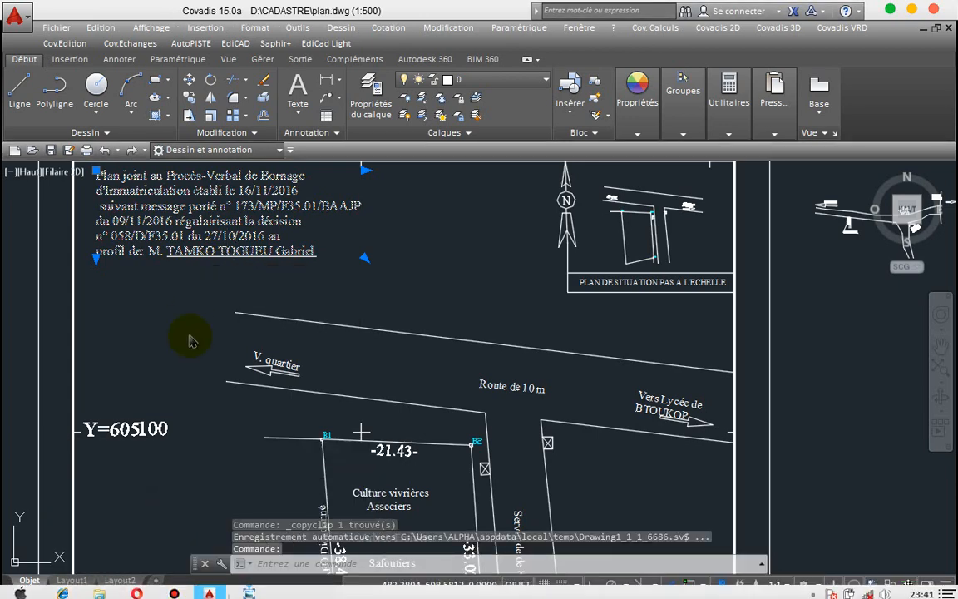
Step: Paste the note above the parcel and select all its text for editing
{"action": "left_click", "coordinate": [245, 292]}
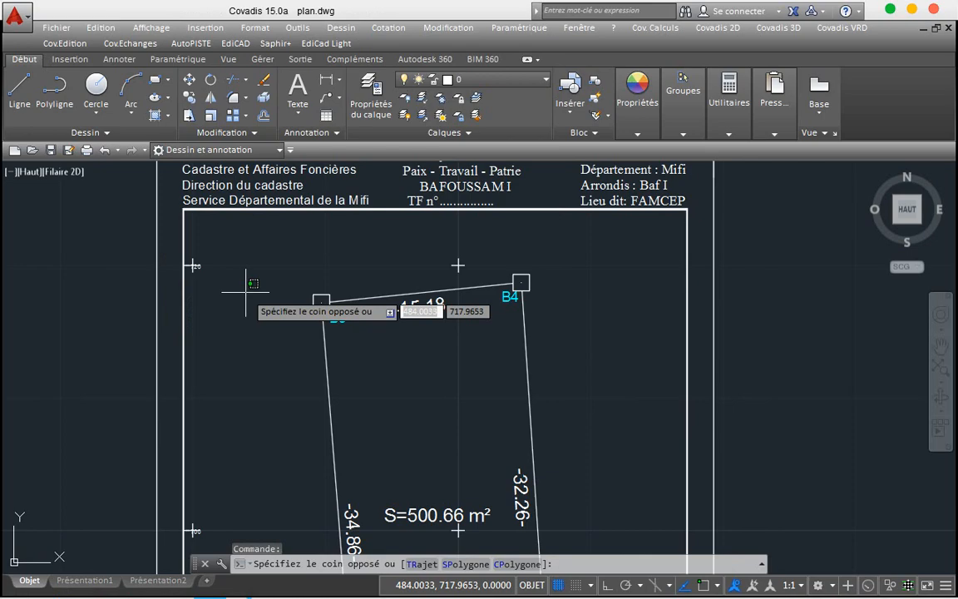
{"action": "key", "text": "ctrl+v"}
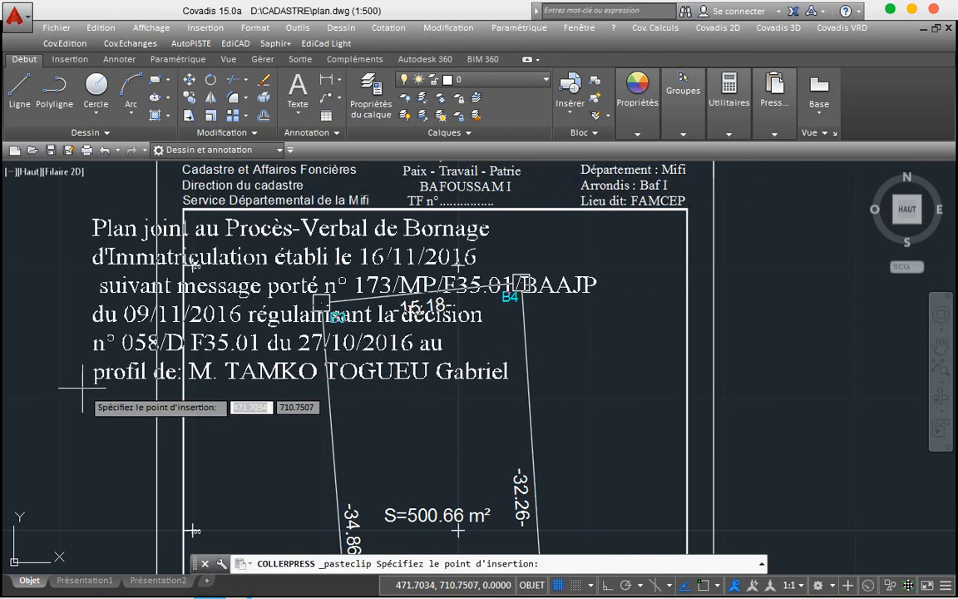
{"action": "left_click", "coordinate": [83, 388]}
{"action": "double_click", "coordinate": [110, 371]}
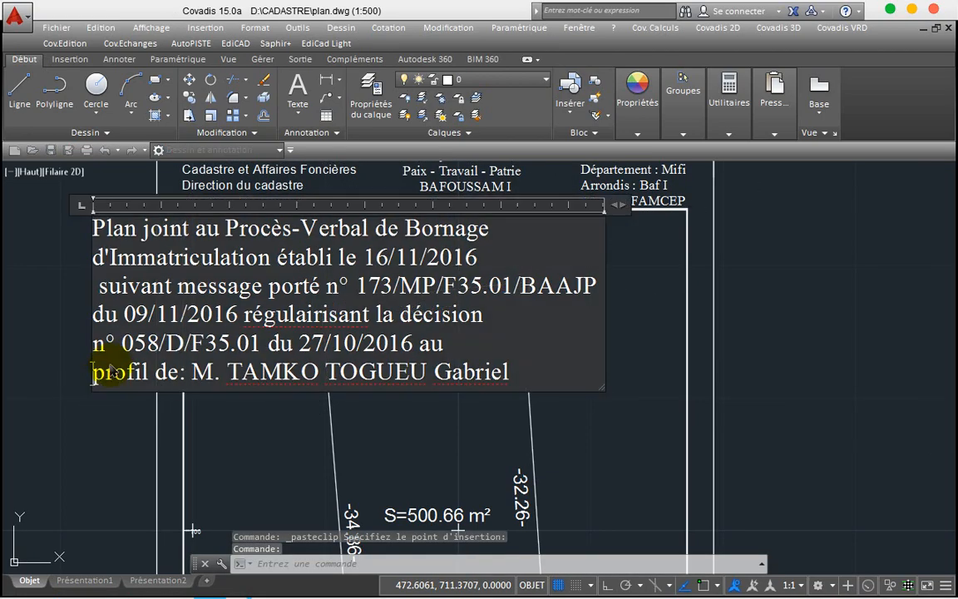
{"action": "key", "text": "ctrl+a"}
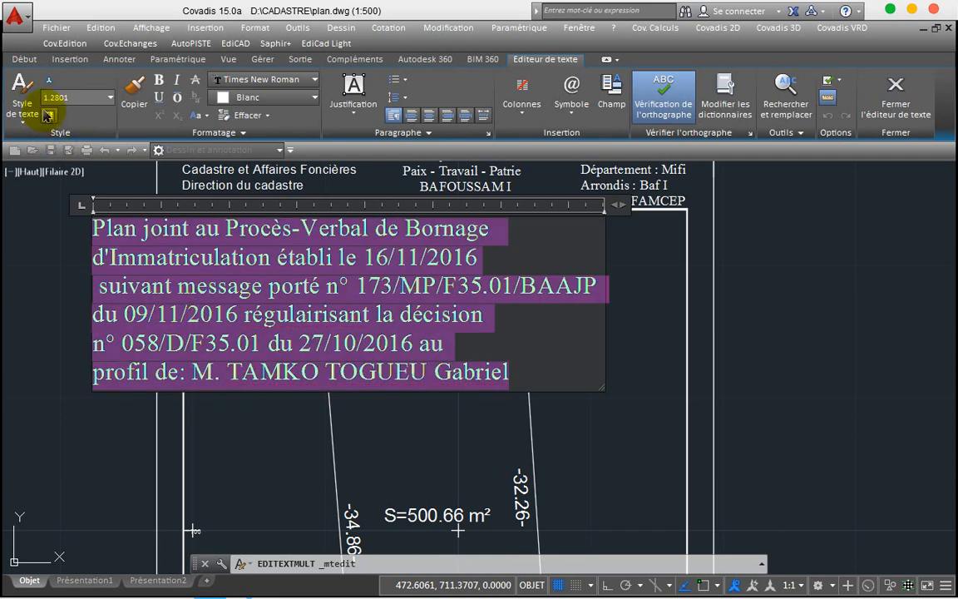
Step: Set the pasted note's text height to 0.6975 and narrow its text box
{"action": "left_click", "coordinate": [111, 98]}
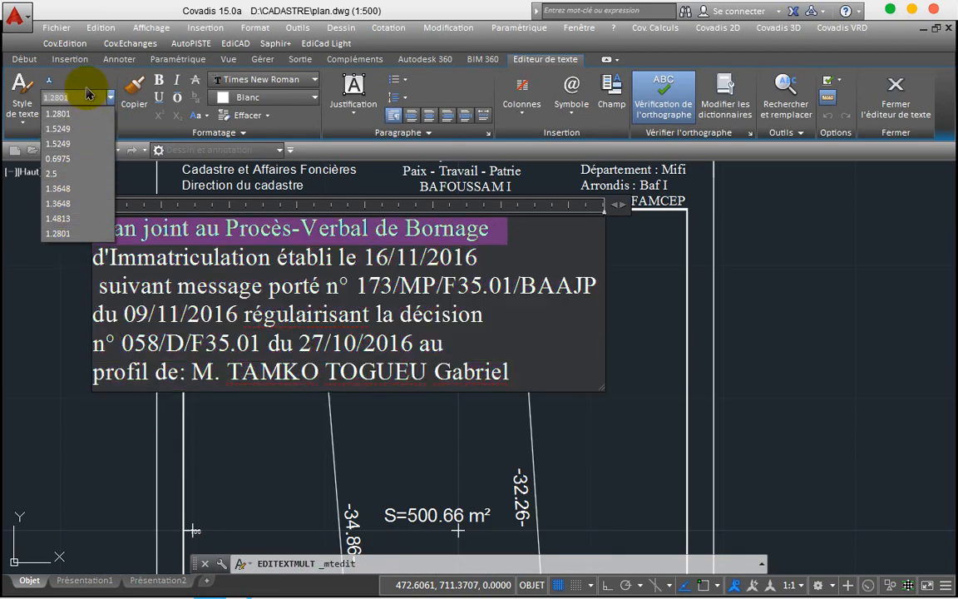
{"action": "left_click", "coordinate": [57, 158]}
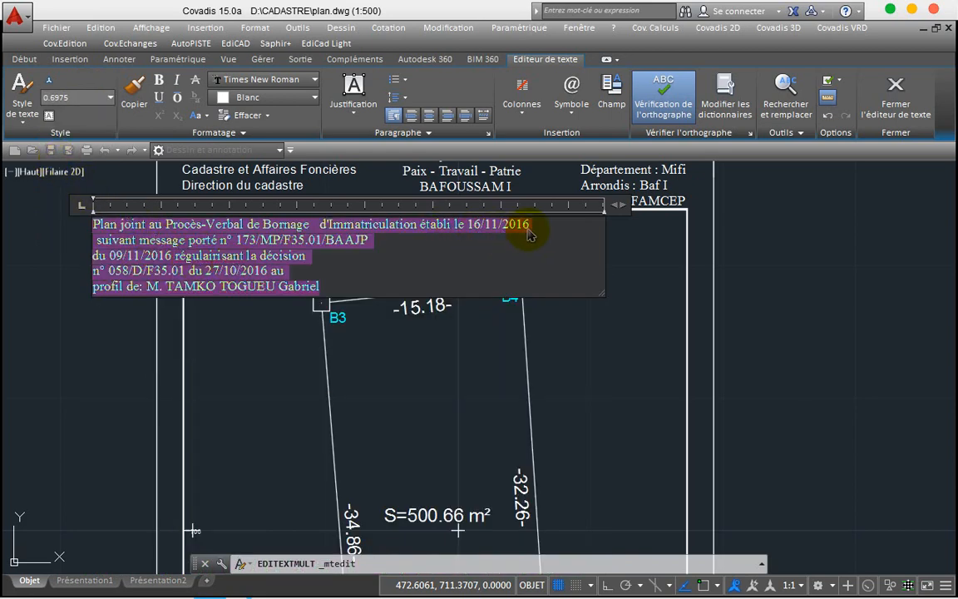
{"action": "left_click_drag", "start_coordinate": [617, 204], "coordinate": [541, 204]}
{"action": "left_click", "coordinate": [585, 241]}
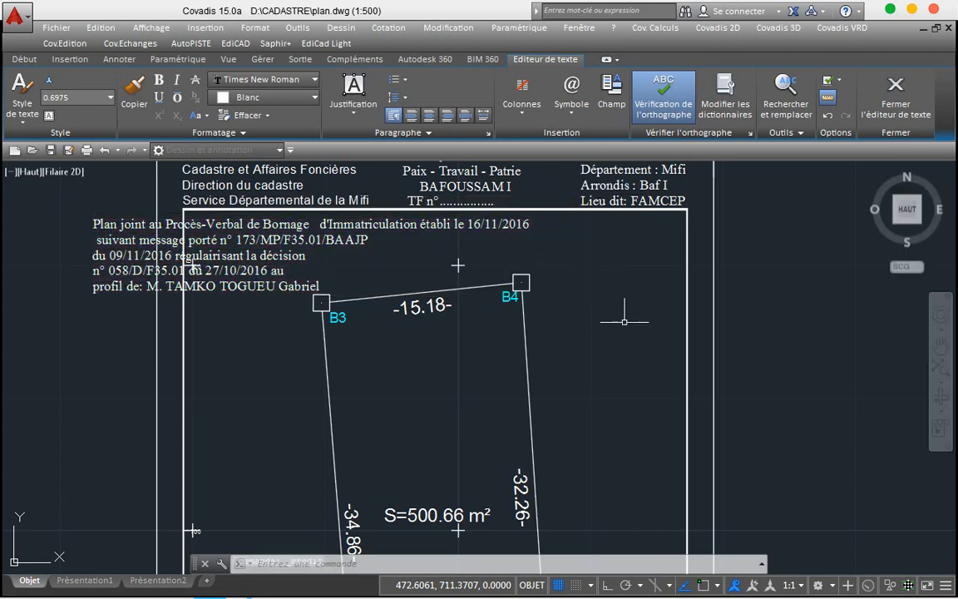
Step: Break the note after 'Bornage' so 'd'Immatriculation' starts on its own line
{"action": "left_click", "coordinate": [287, 244]}
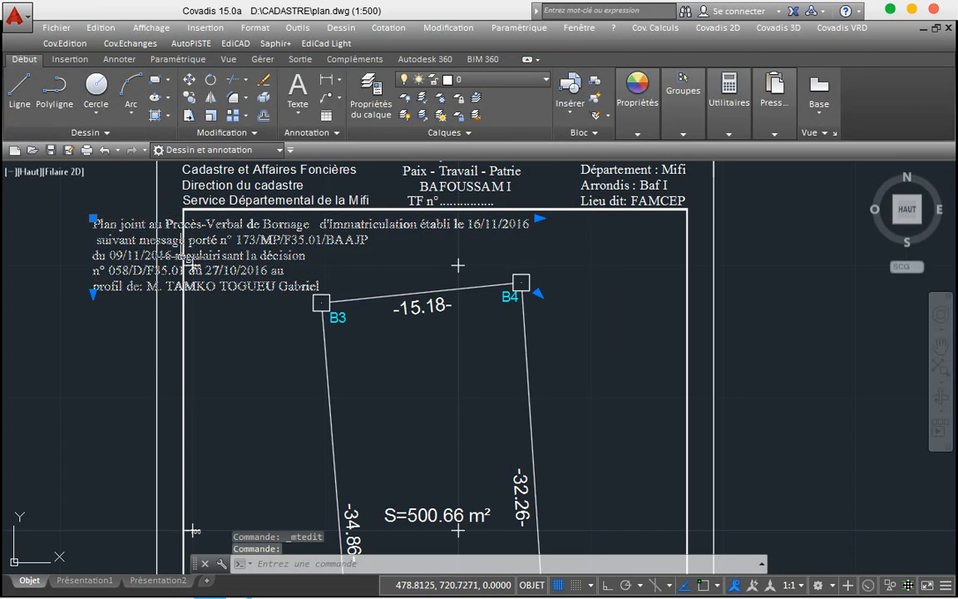
{"action": "double_click", "coordinate": [266, 243]}
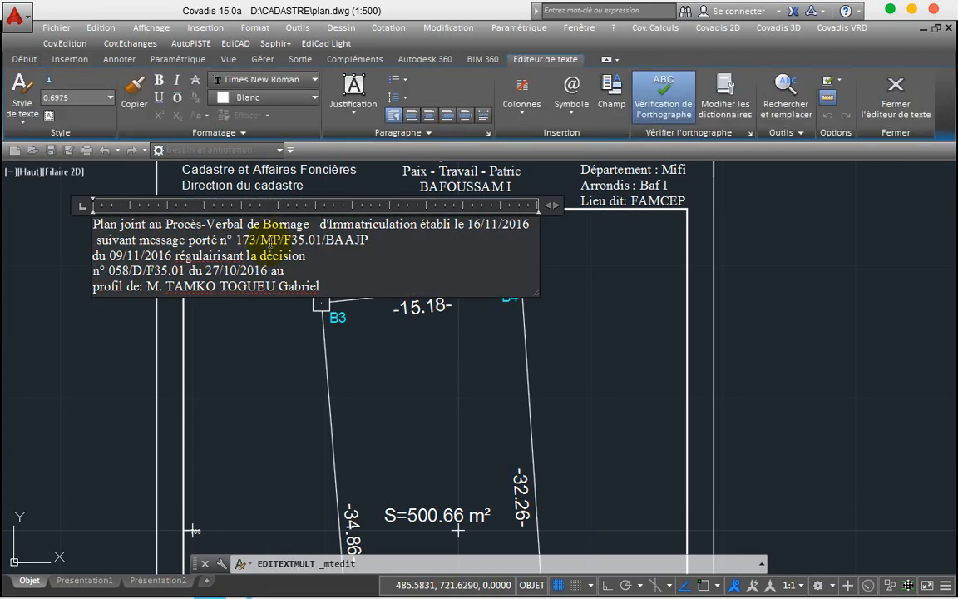
{"action": "left_click", "coordinate": [318, 223]}
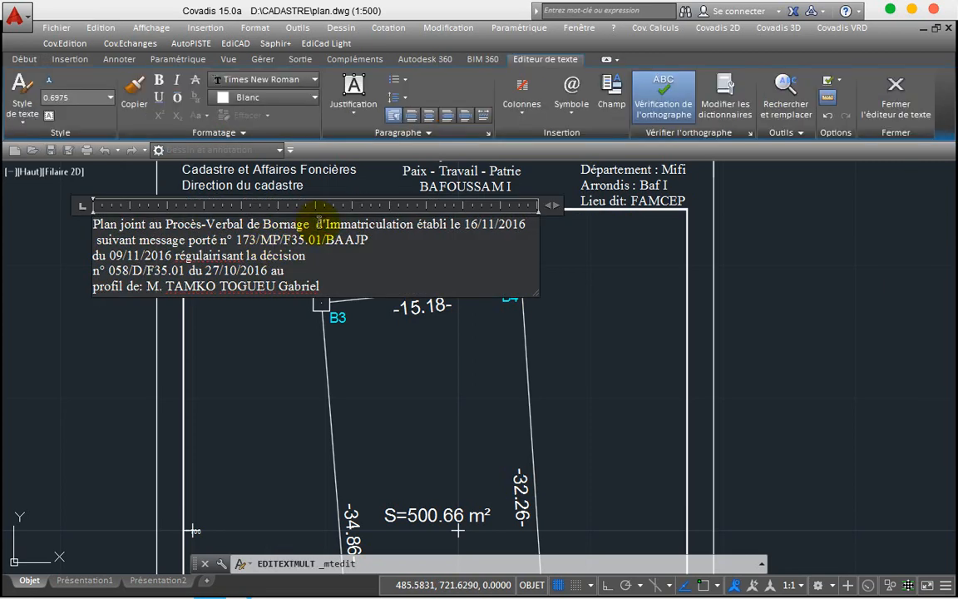
{"action": "key", "text": "BackSpace"}
{"action": "key", "text": "Return"}
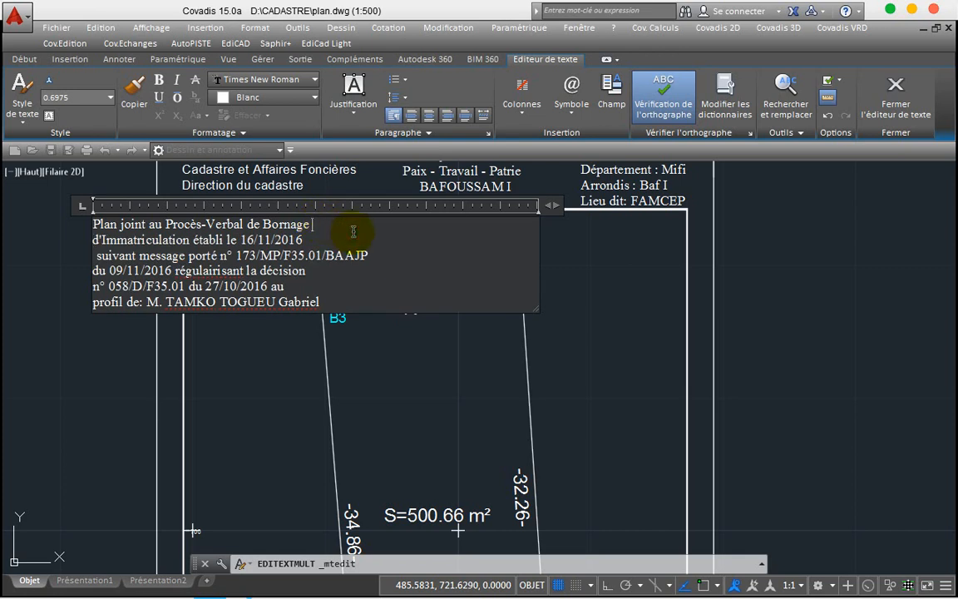
{"action": "key", "text": "ctrl+a"}
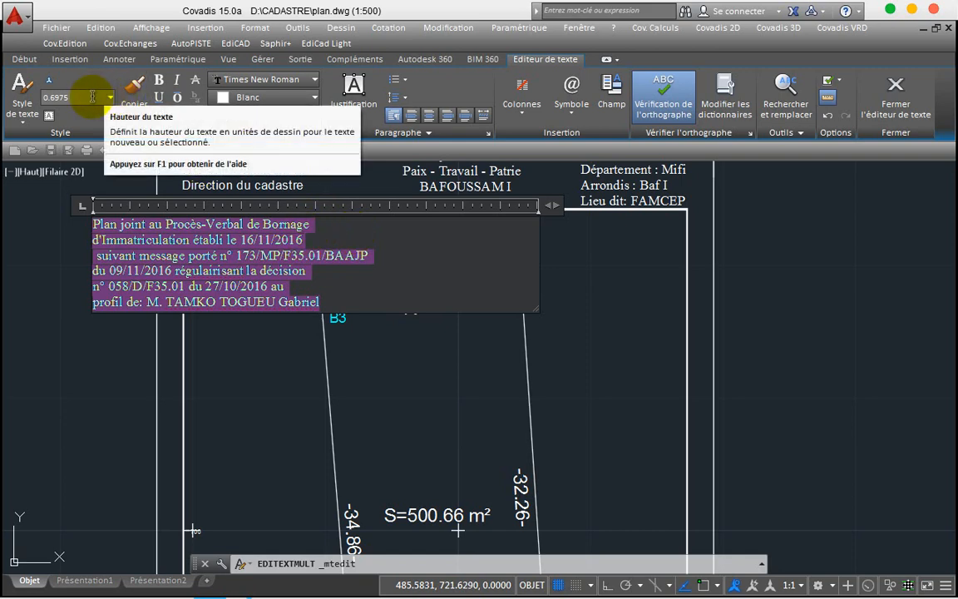
{"action": "left_click", "coordinate": [93, 97]}
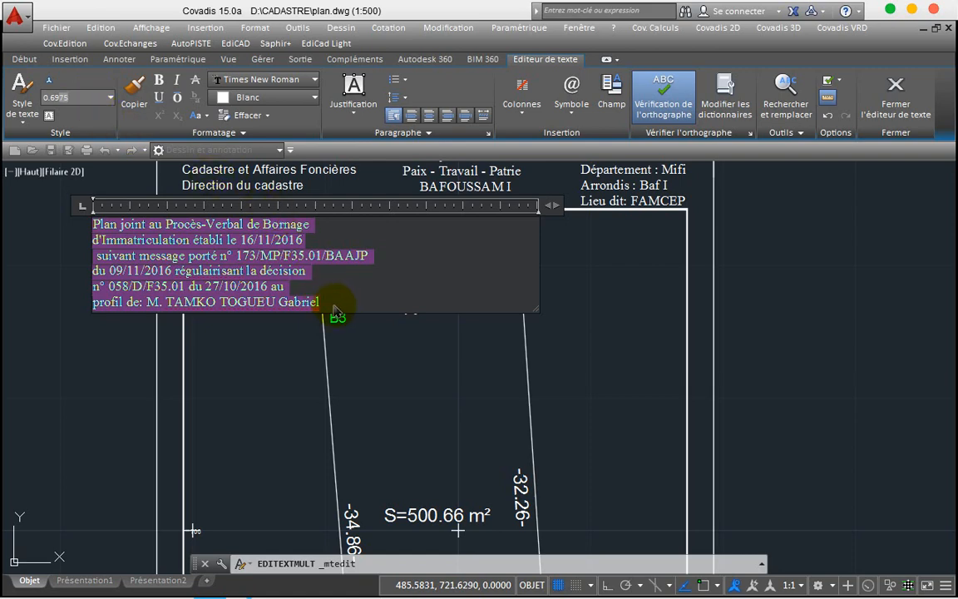
Step: Shorten the owner's name and change both dates in the note to 16/04/2020
{"action": "left_click", "coordinate": [332, 303]}
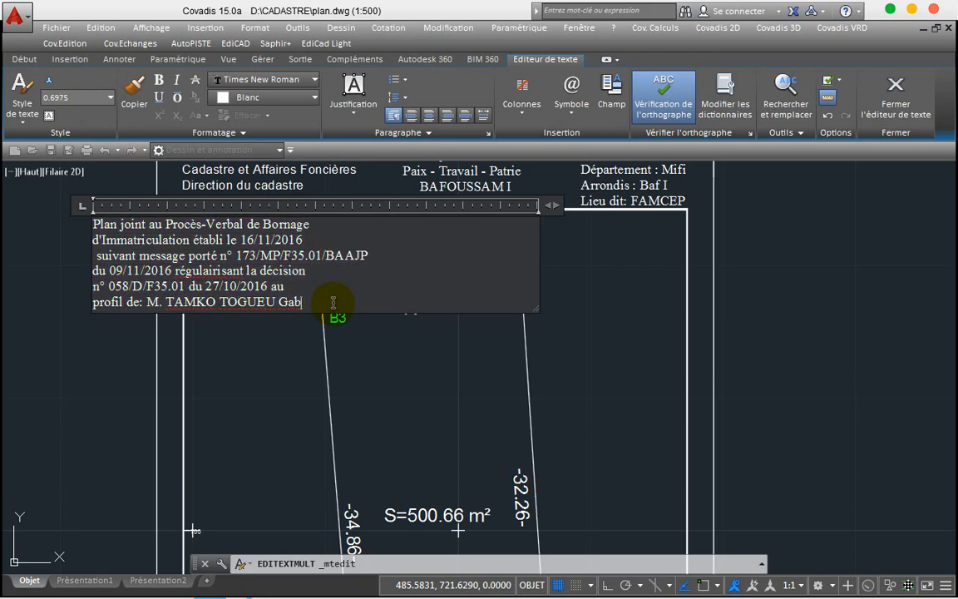
{"action": "key", "text": "BackSpace"}
{"action": "key", "text": "BackSpace"}
{"action": "key", "text": "BackSpace"}
{"action": "key", "text": "BackSpace"}
{"action": "key", "text": "BackSpace"}
{"action": "key", "text": "BackSpace"}
{"action": "key", "text": "BackSpace"}
{"action": "key", "text": "BackSpace"}
{"action": "key", "text": "BackSpace"}
{"action": "key", "text": "BackSpace"}
{"action": "key", "text": "BackSpace"}
{"action": "key", "text": "BackSpace"}
{"action": "key", "text": "BackSpace"}
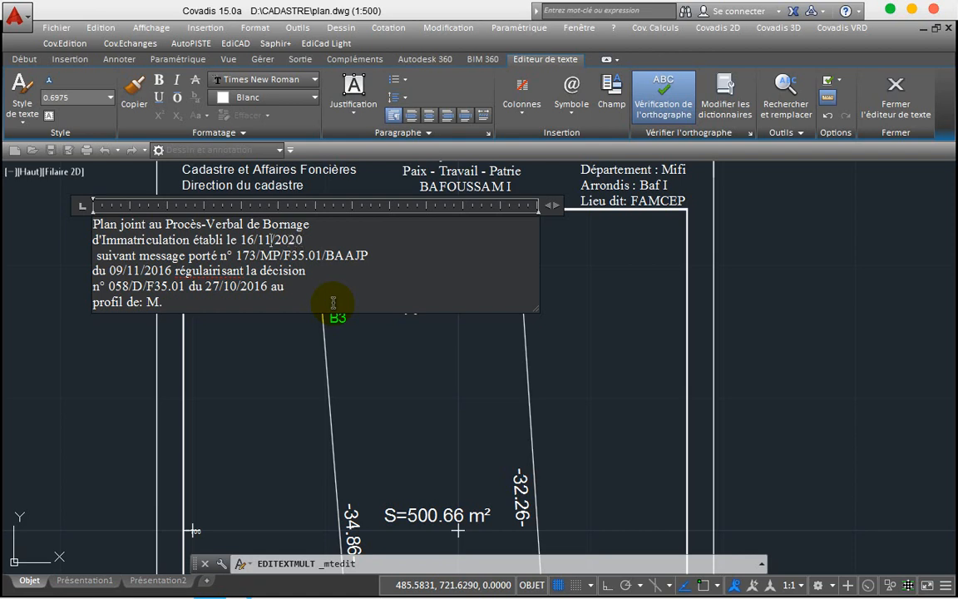
{"action": "key", "text": "BackSpace"}
{"action": "key", "text": "BackSpace"}
{"action": "type", "text": "04"}
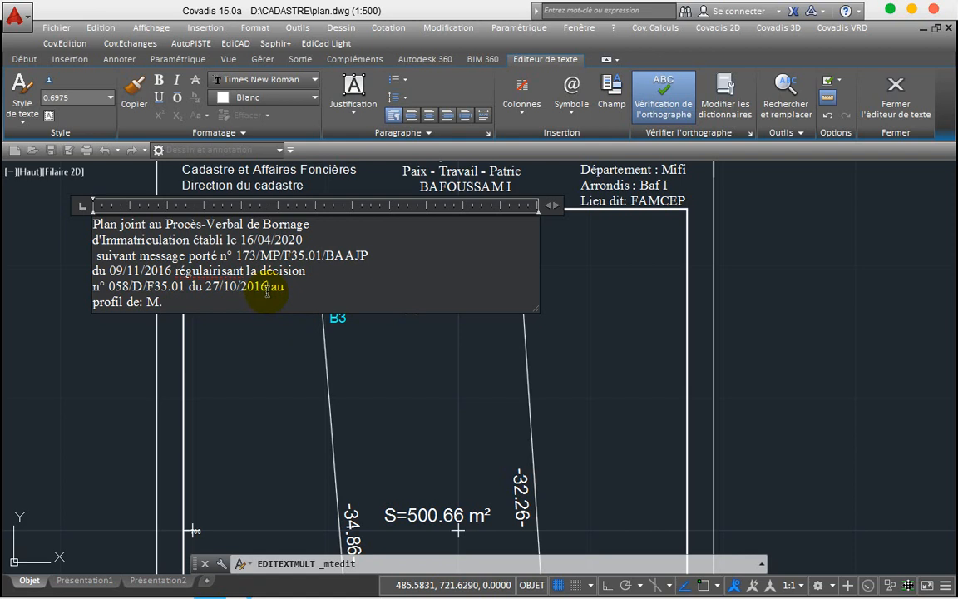
{"action": "key", "text": "BackSpace"}
{"action": "key", "text": "BackSpace"}
{"action": "type", "text": "2"}
{"action": "key", "text": "Left"}
{"action": "key", "text": "Left"}
{"action": "key", "text": "Left"}
{"action": "key", "text": "Left"}
{"action": "key", "text": "Left"}
{"action": "key", "text": "BackSpace"}
{"action": "key", "text": "BackSpace"}
{"action": "type", "text": "04"}
{"action": "key", "text": "BackSpace"}
{"action": "key", "text": "BackSpace"}
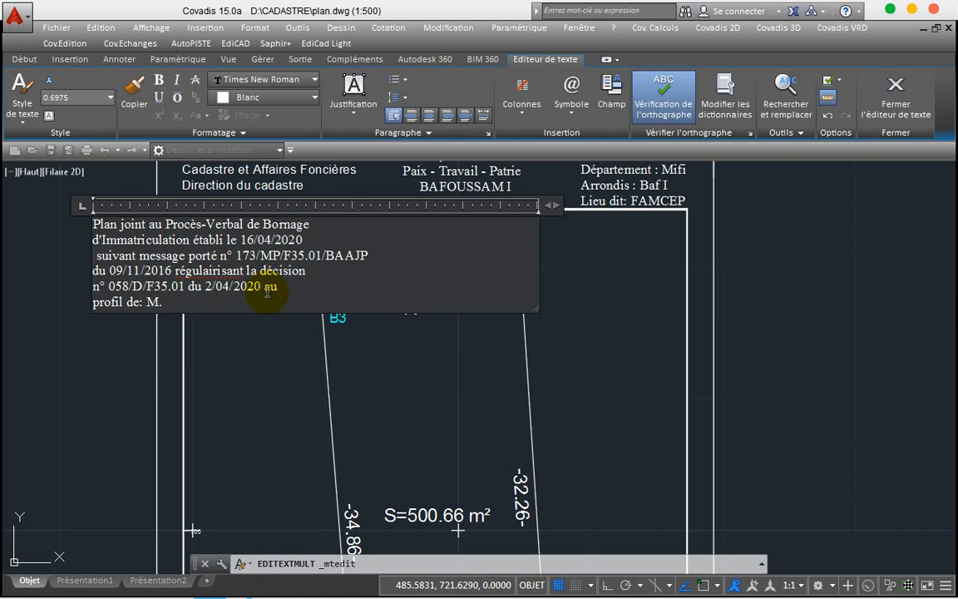
{"action": "type", "text": "16"}
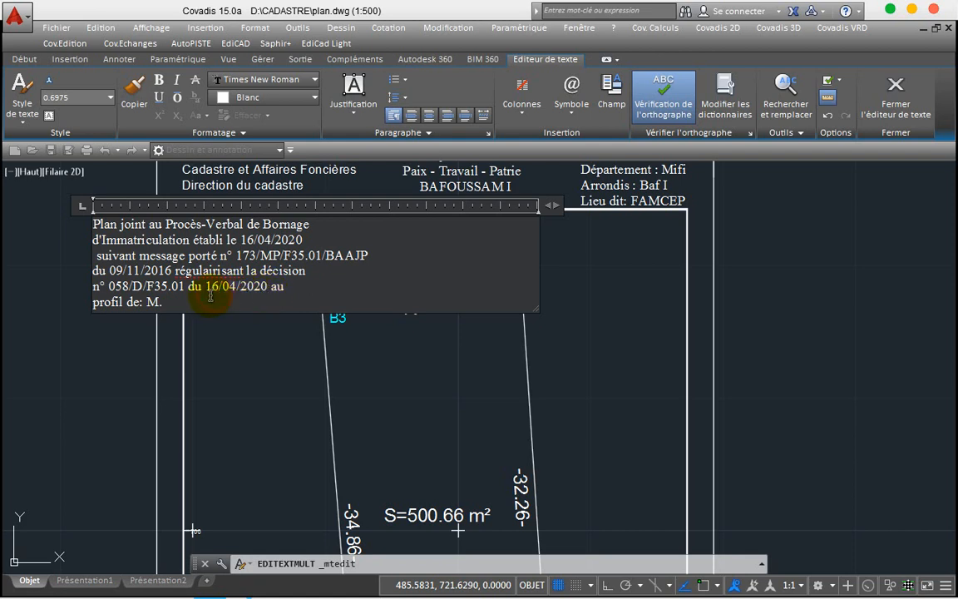
Step: Narrow the note's text box and commit the edited note
{"action": "left_click_drag", "start_coordinate": [206, 291], "coordinate": [258, 302]}
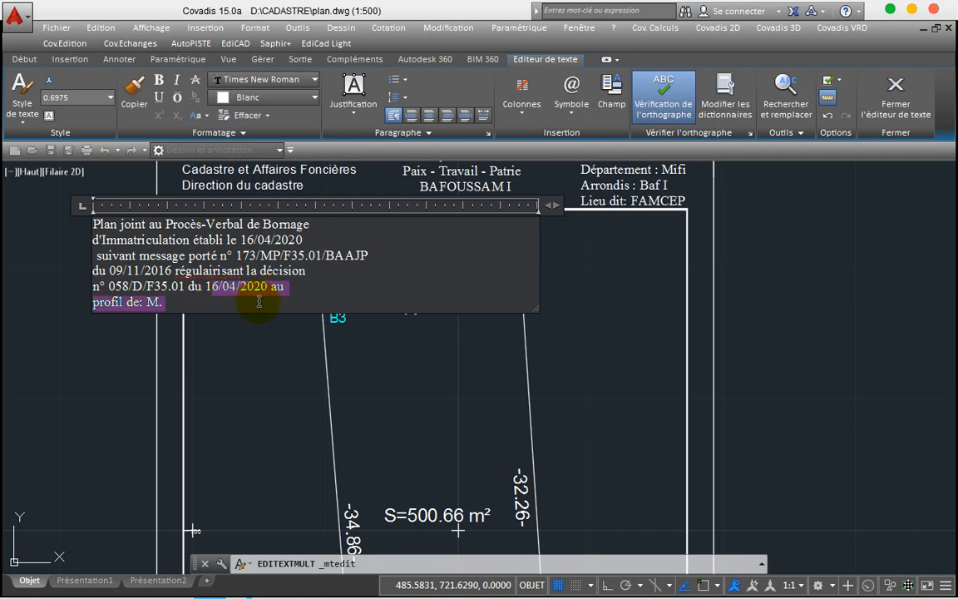
{"action": "left_click", "coordinate": [257, 300]}
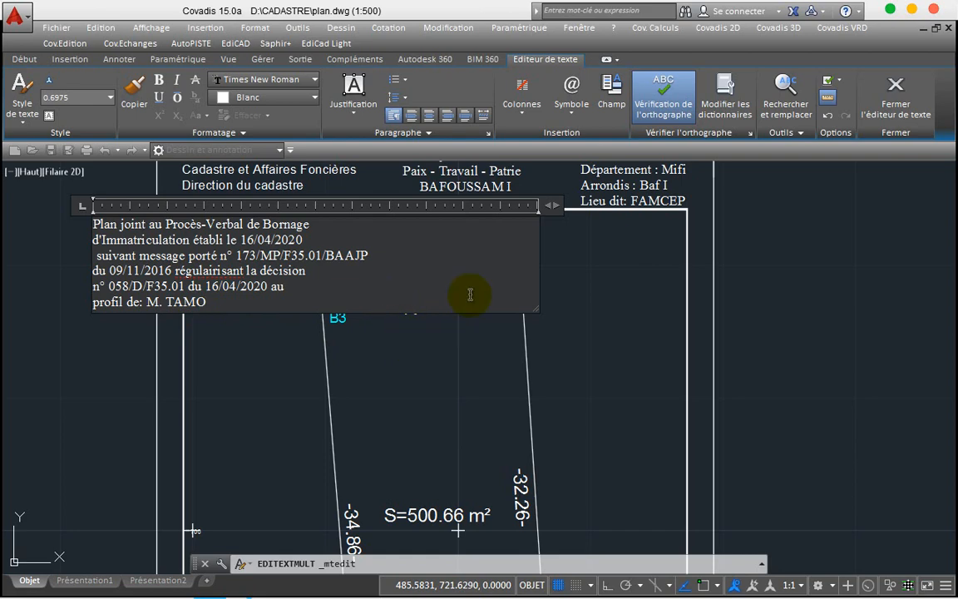
{"action": "left_click_drag", "start_coordinate": [540, 206], "coordinate": [379, 236]}
{"action": "left_click", "coordinate": [383, 243]}
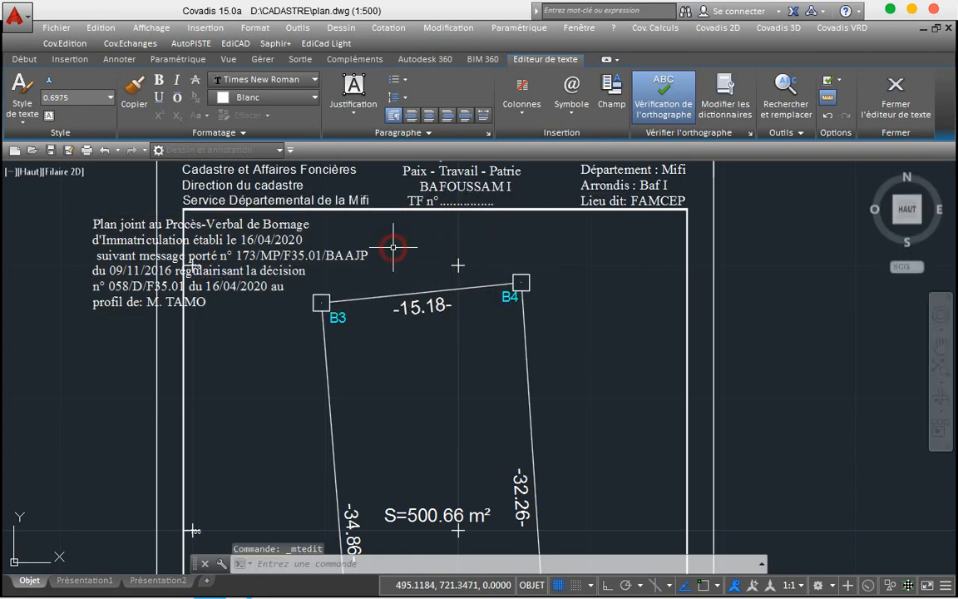
Step: Move the procès-verbal note into the plan frame's top-left corner
{"action": "left_click", "coordinate": [217, 230]}
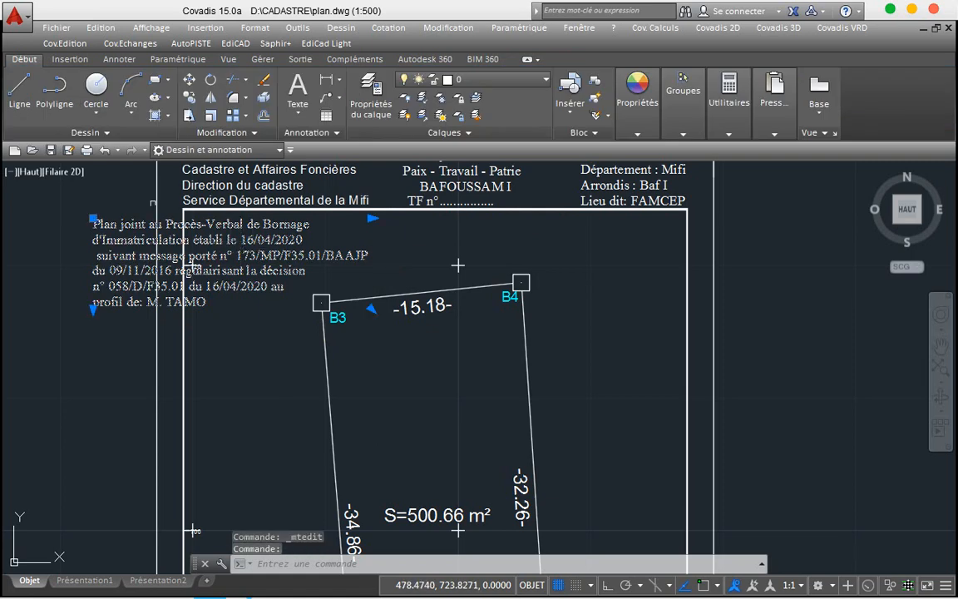
{"action": "left_click", "coordinate": [193, 82]}
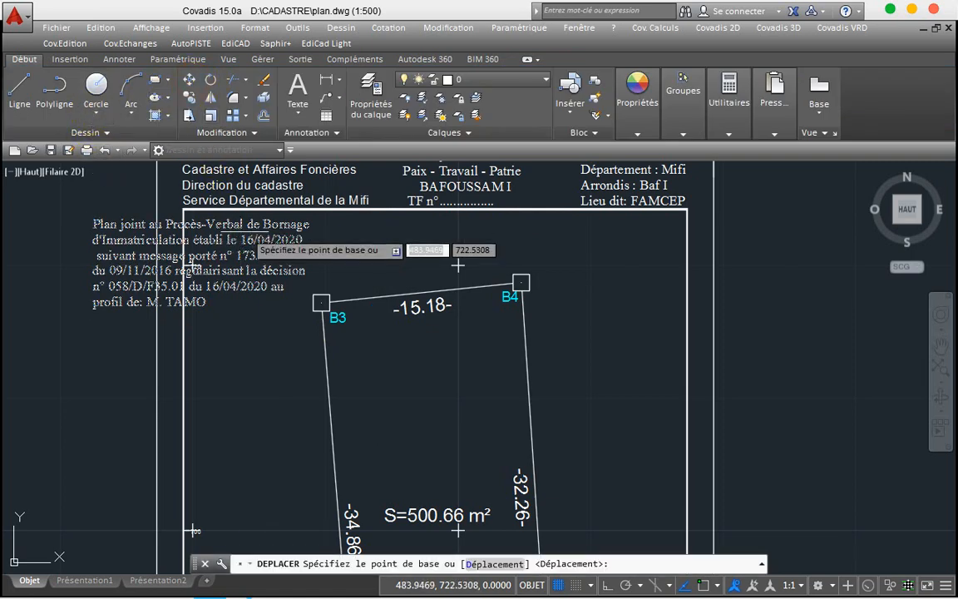
{"action": "left_click", "coordinate": [258, 246]}
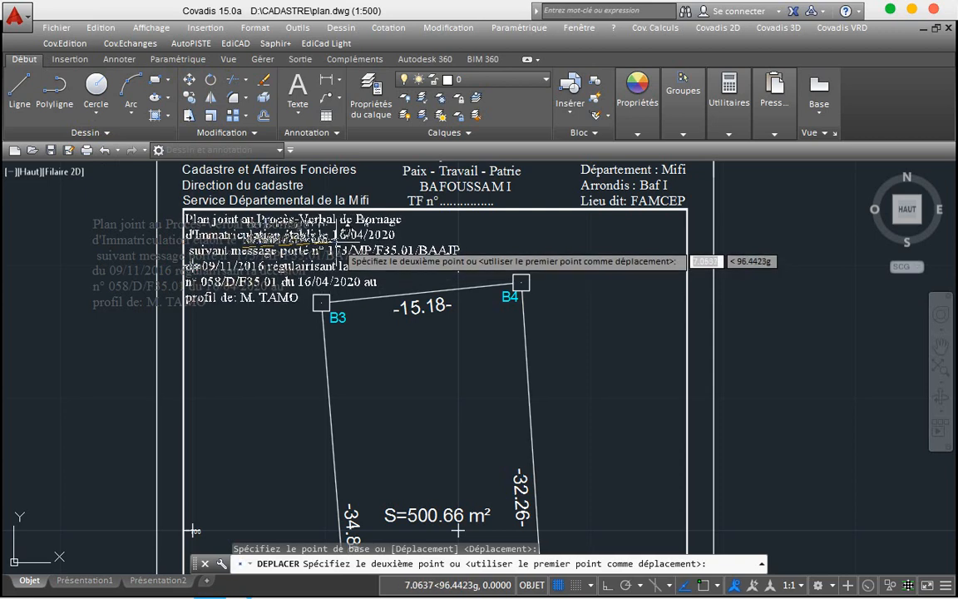
{"action": "left_click", "coordinate": [351, 242]}
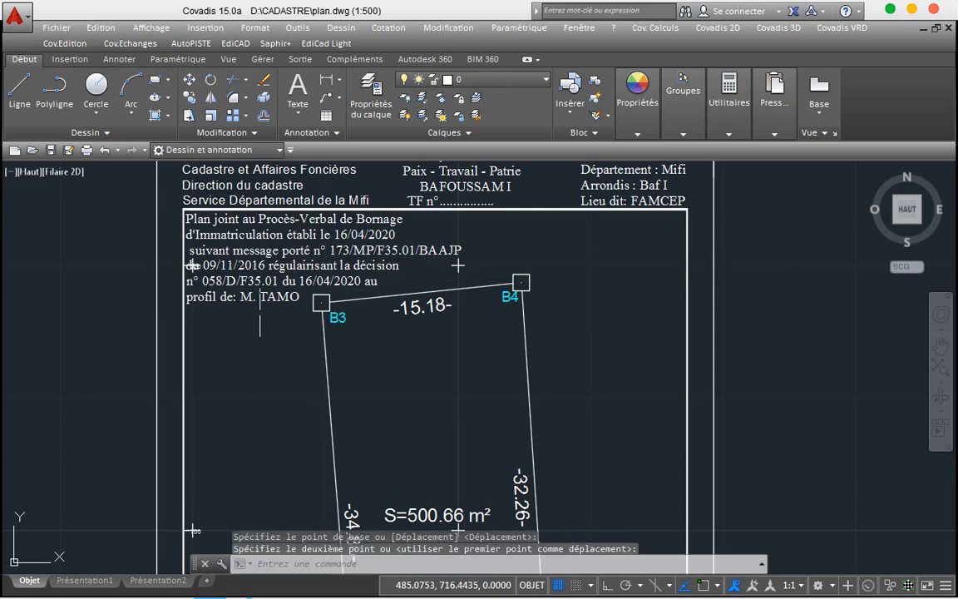
Step: Start a polyline near the note through corner B3, then cancel it
{"action": "left_click", "coordinate": [56, 84]}
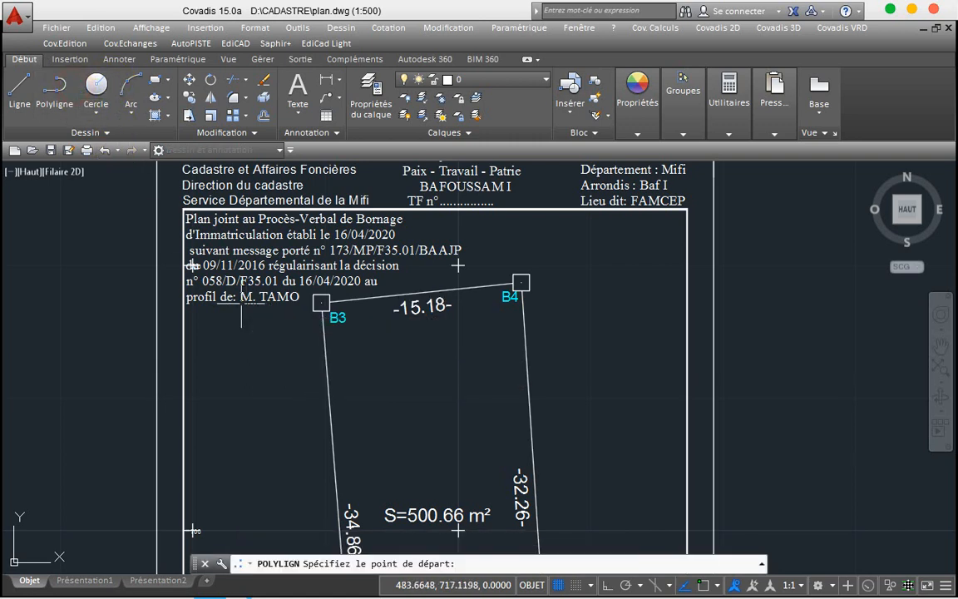
{"action": "left_click", "coordinate": [240, 305]}
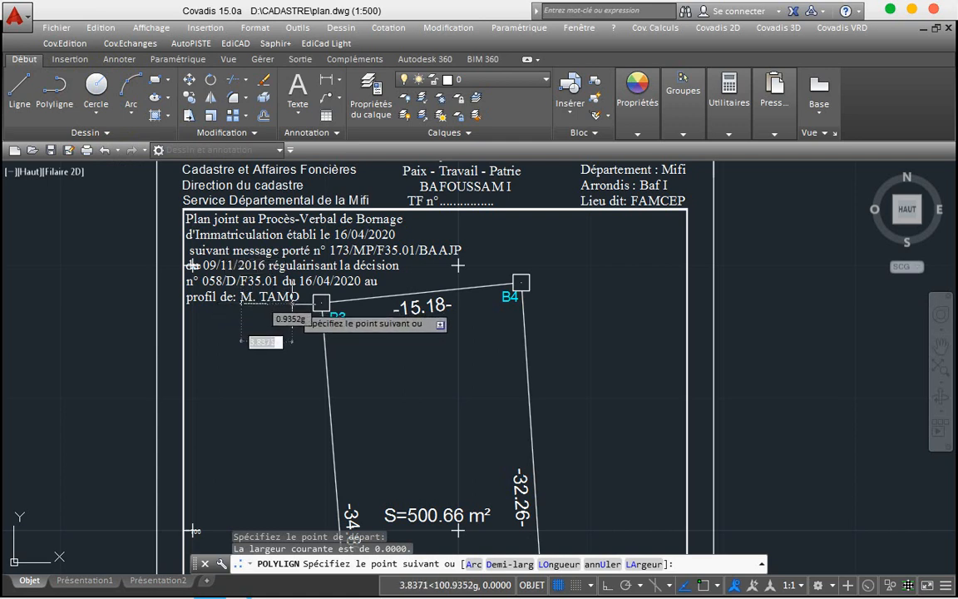
{"action": "key", "text": "F8"}
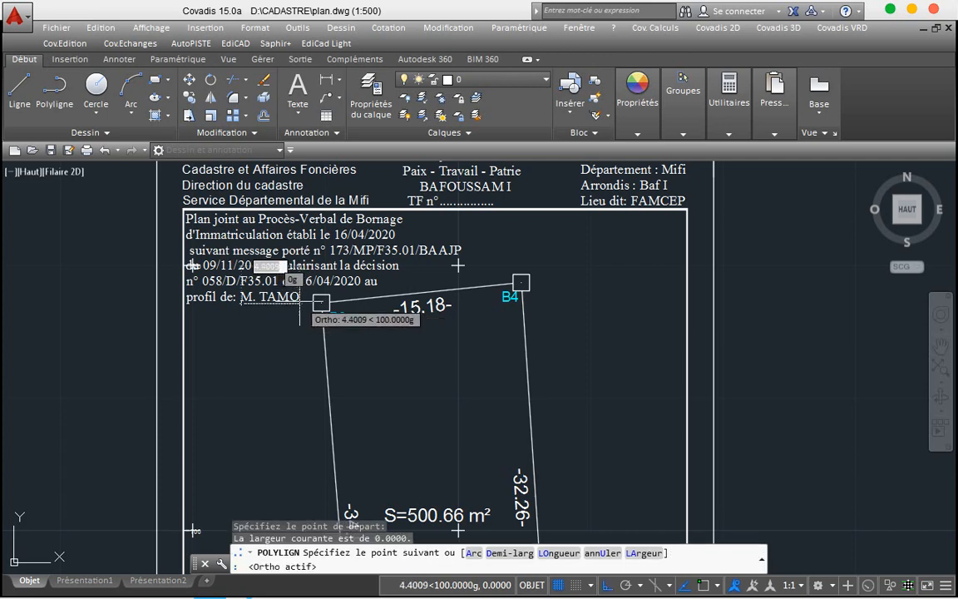
{"action": "left_click", "coordinate": [321, 303]}
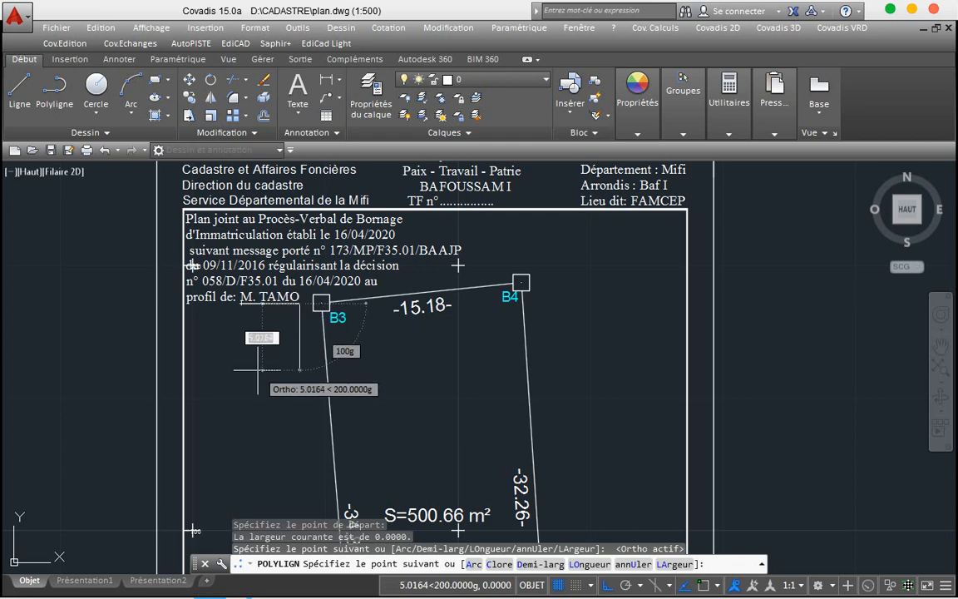
{"action": "key", "text": "Escape"}
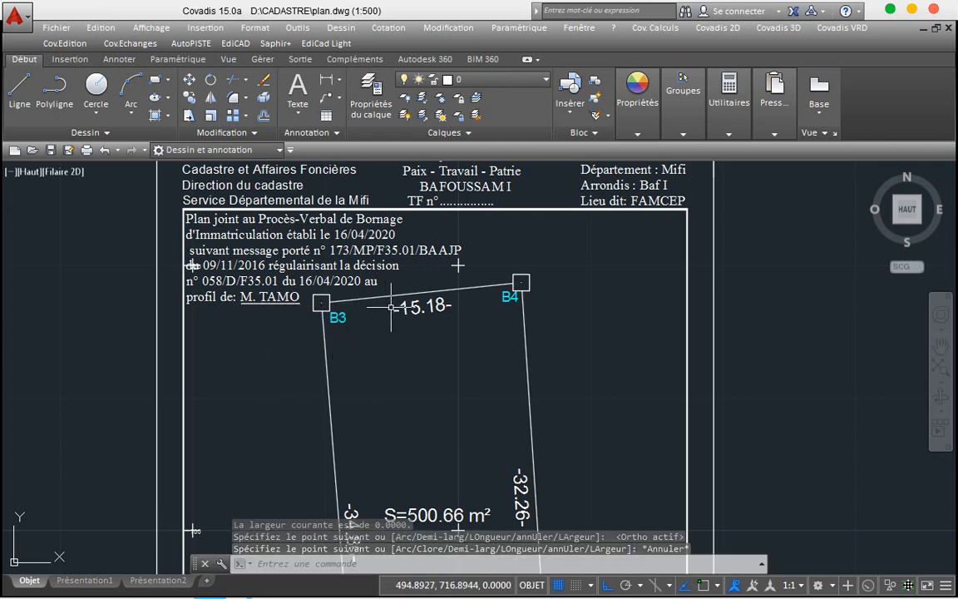
{"action": "mouse_move", "coordinate": [394, 309]}
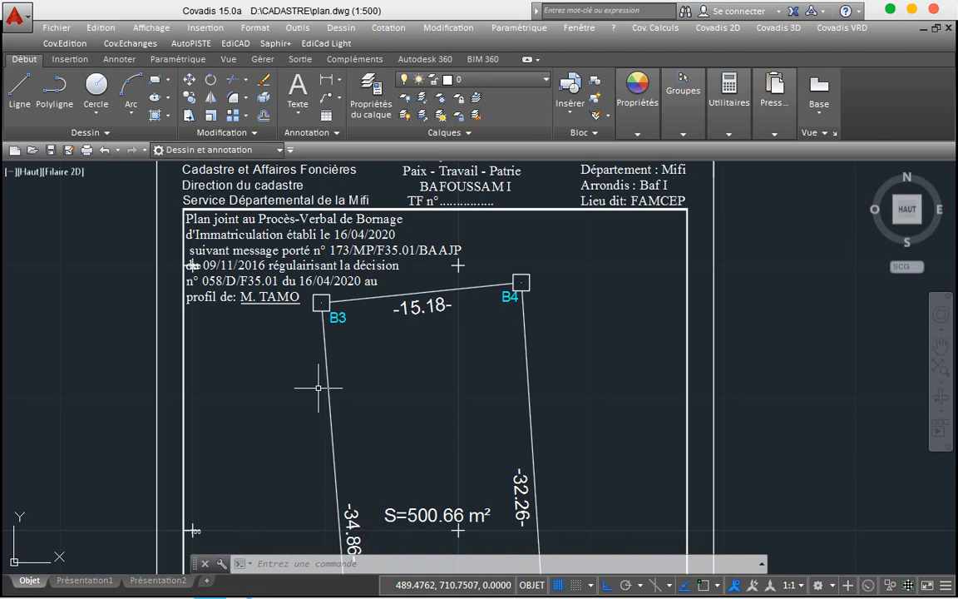
{"action": "scroll", "coordinate": [319, 388], "scroll_direction": "down", "scroll_amount": 4}
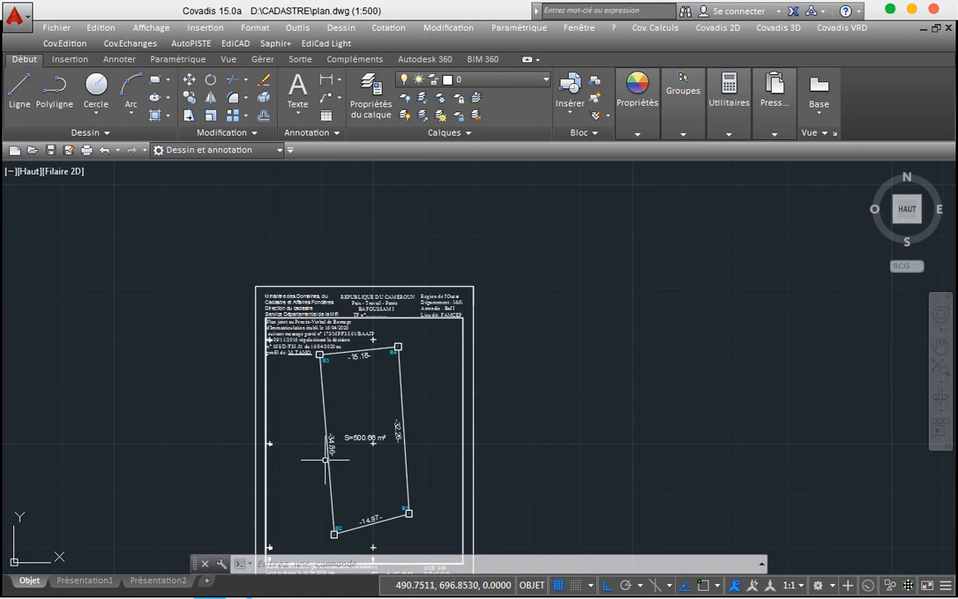
{"action": "scroll", "coordinate": [325, 458], "scroll_direction": "up", "scroll_amount": 2}
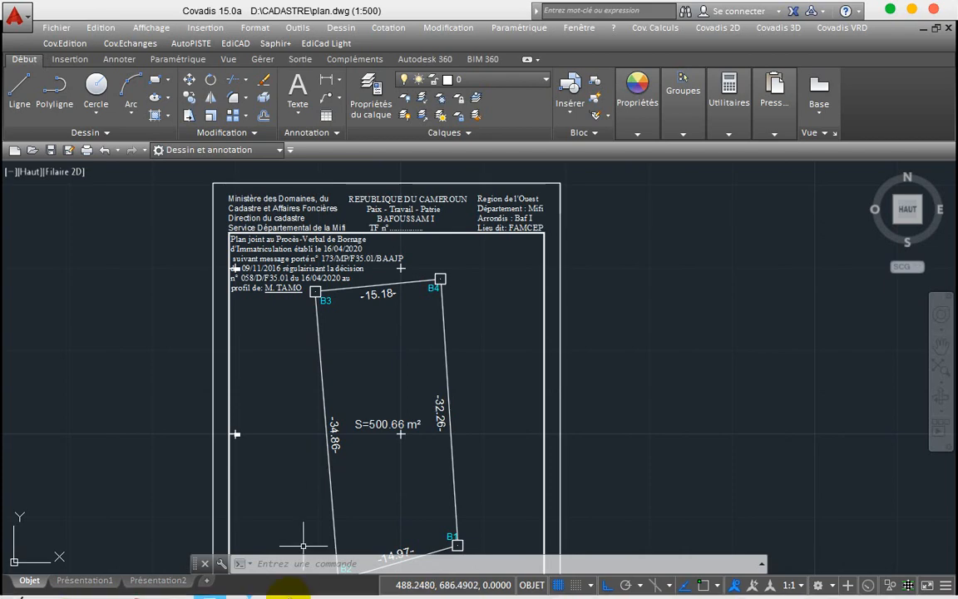
{"action": "mouse_move", "coordinate": [223, 591]}
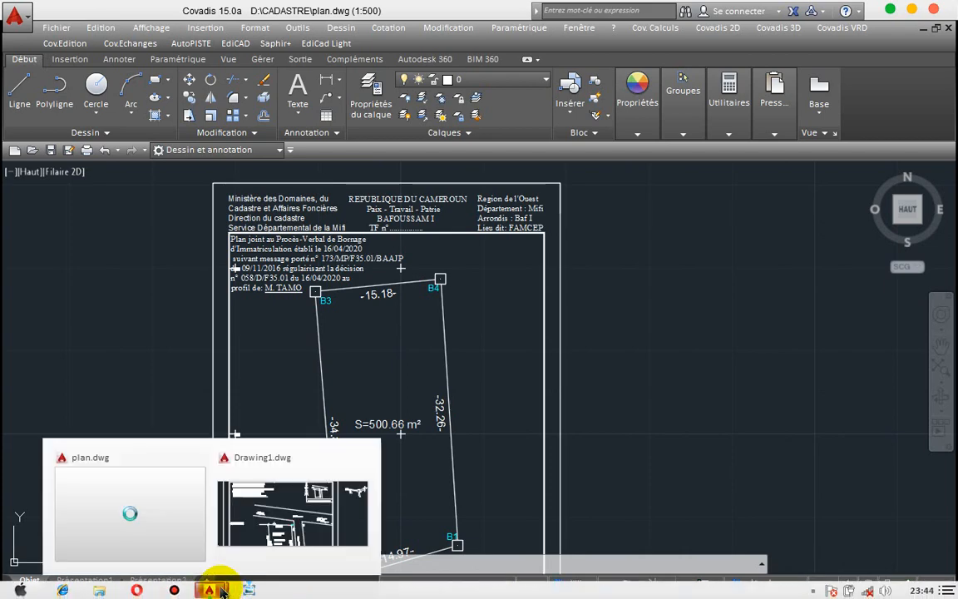
{"action": "left_click", "coordinate": [252, 536]}
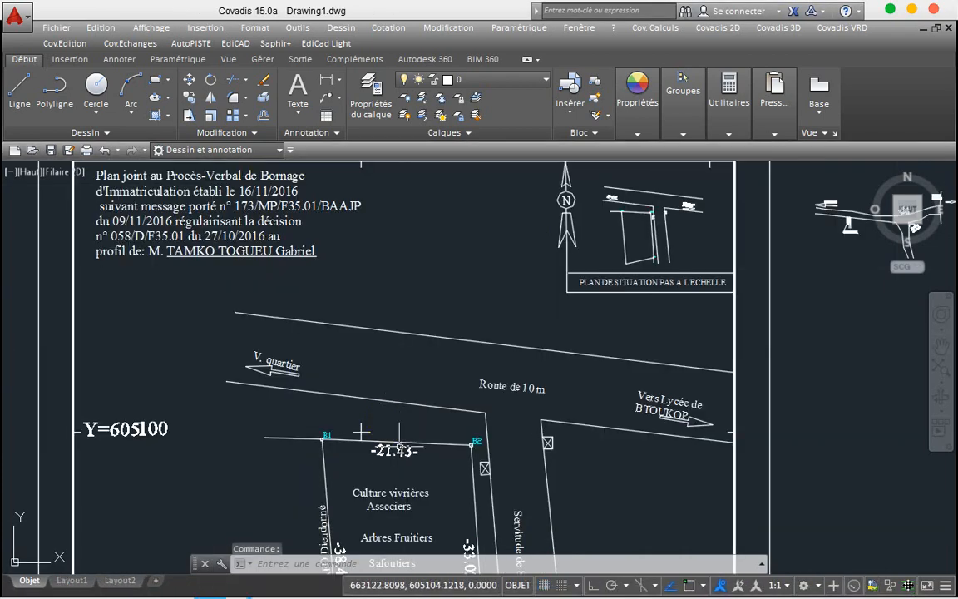
{"action": "scroll", "coordinate": [392, 448], "scroll_direction": "down", "scroll_amount": 4}
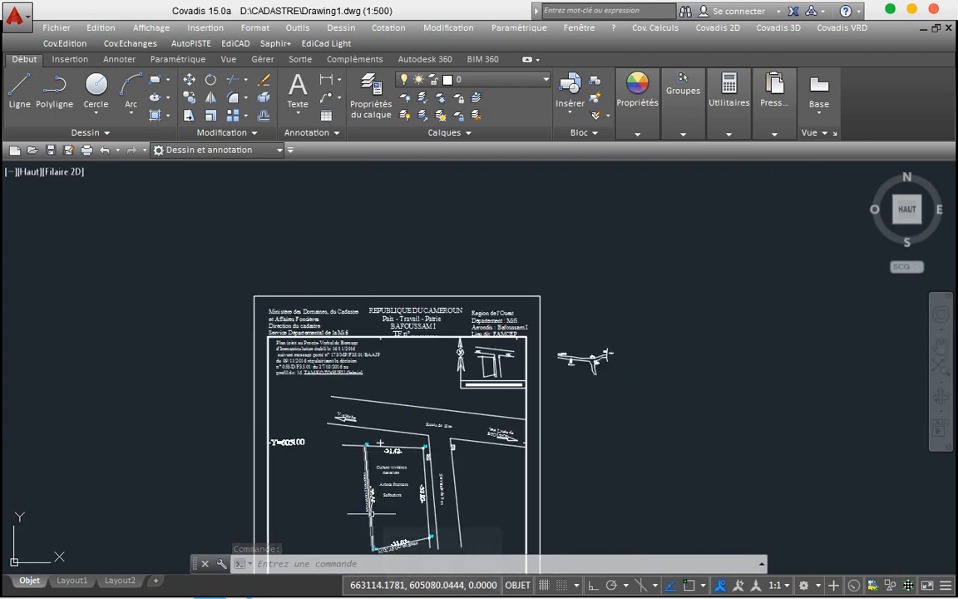
{"action": "scroll", "coordinate": [372, 514], "scroll_direction": "up", "scroll_amount": 6}
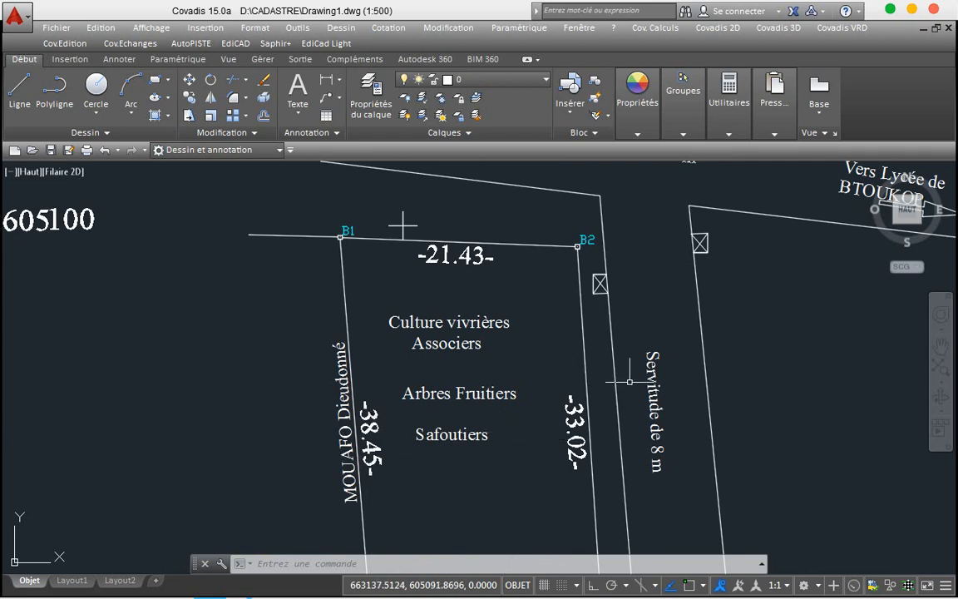
{"action": "scroll", "coordinate": [614, 385], "scroll_direction": "down", "scroll_amount": 4}
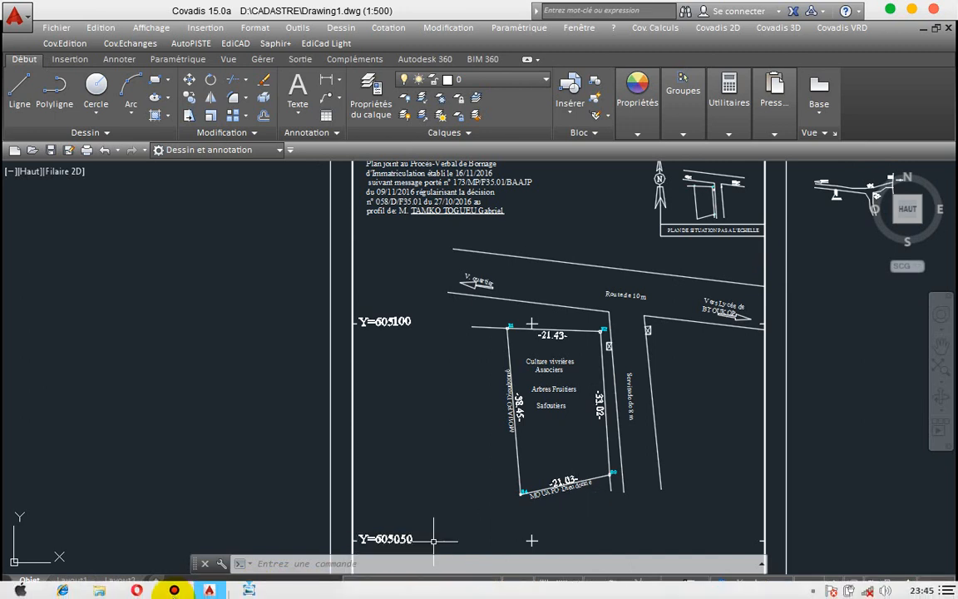
{"action": "mouse_move", "coordinate": [211, 586]}
{"action": "left_click", "coordinate": [160, 545]}
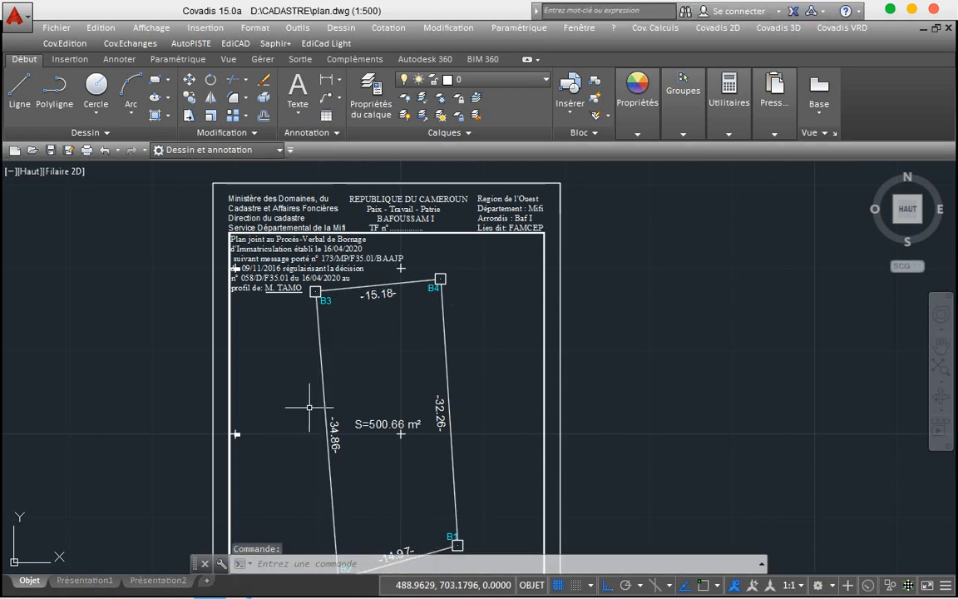
Step: Draw a rectangular box inside the inner frame's top-right corner, then save plan.dwg
{"action": "scroll", "coordinate": [309, 422], "scroll_direction": "down", "scroll_amount": 2}
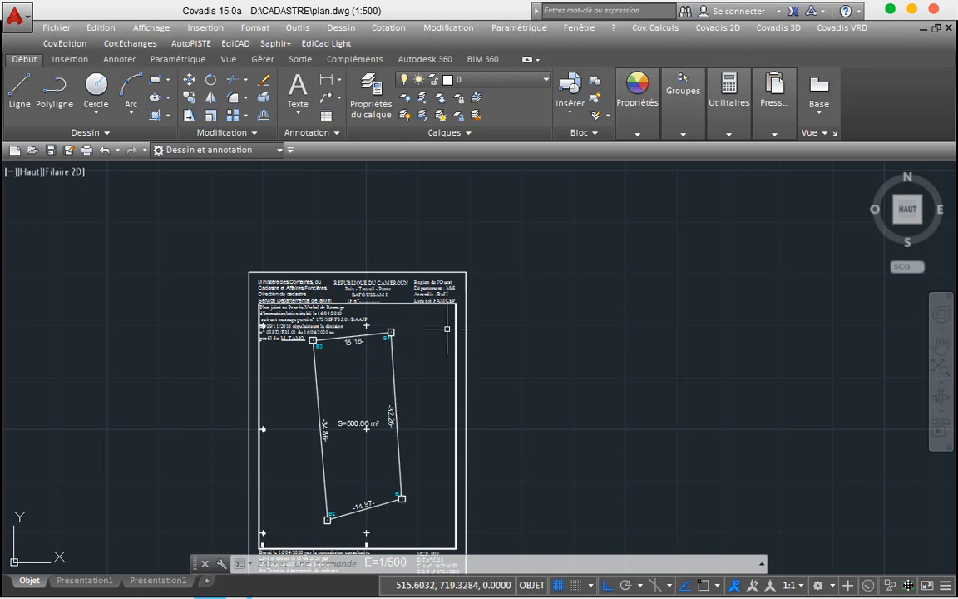
{"action": "scroll", "coordinate": [447, 329], "scroll_direction": "up", "scroll_amount": 4}
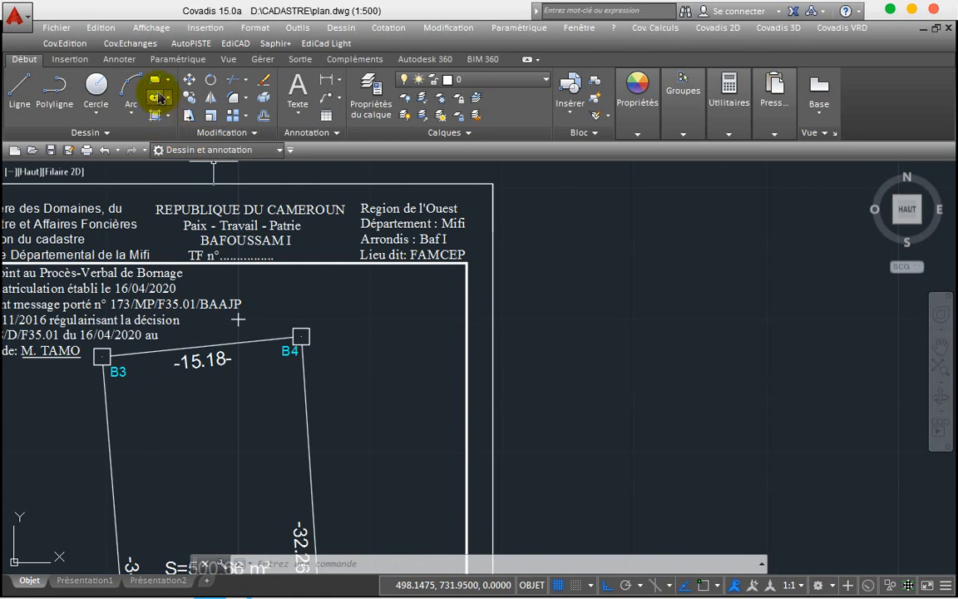
{"action": "left_click", "coordinate": [156, 85]}
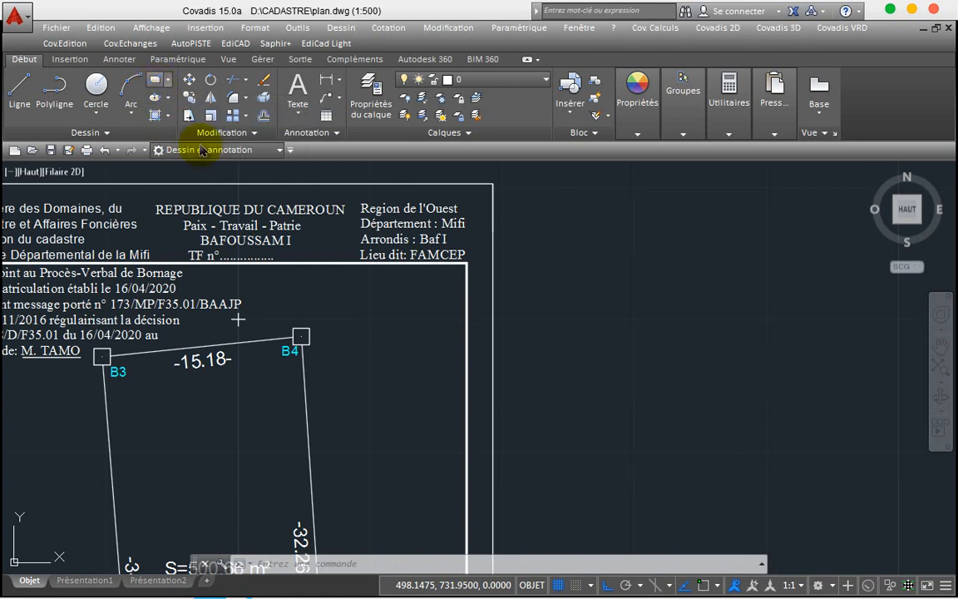
{"action": "left_click", "coordinate": [345, 264]}
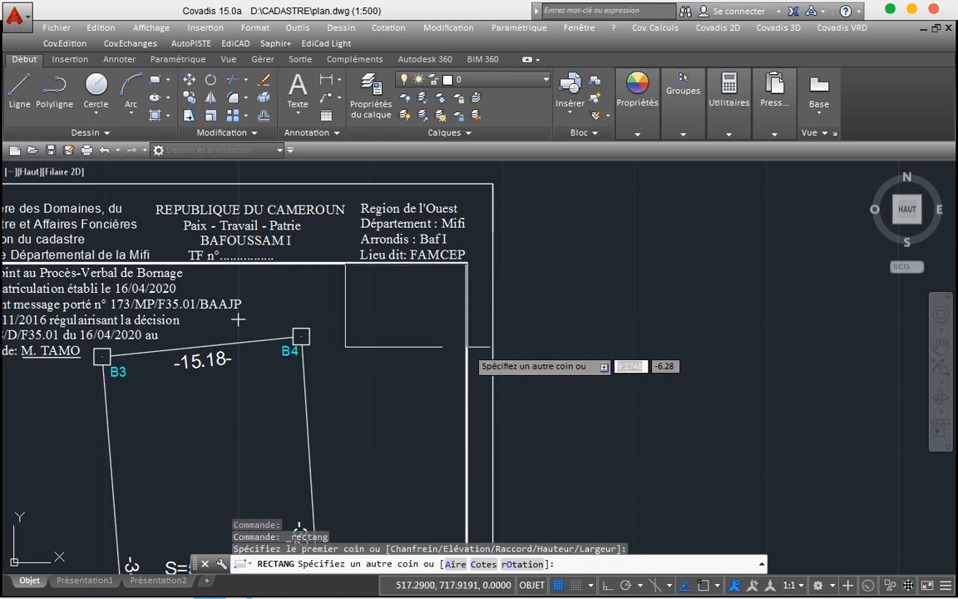
{"action": "left_click", "coordinate": [466, 346]}
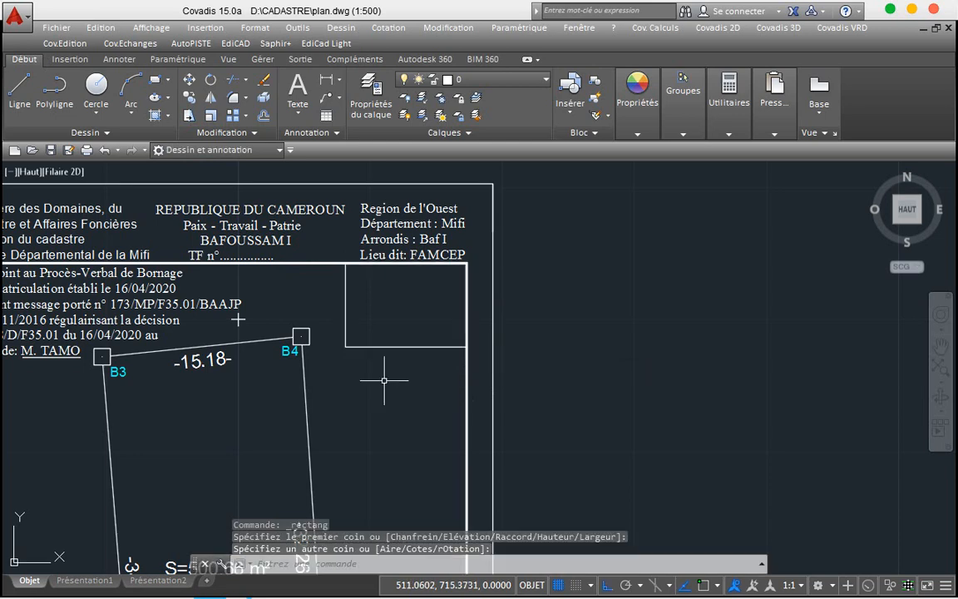
{"action": "key", "text": "ctrl+s"}
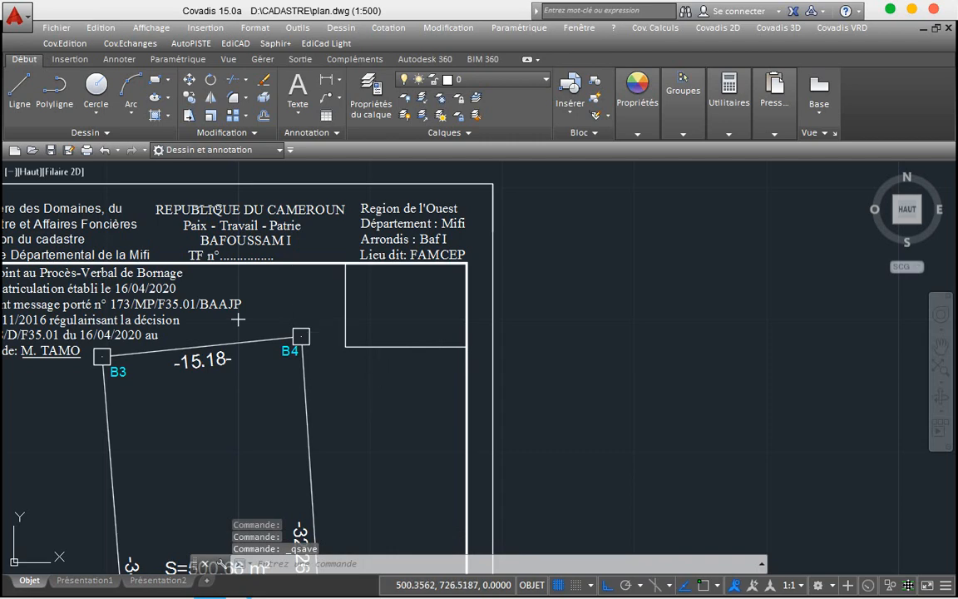
Step: Choose Flèche Nord 6 in Covadis's Insertion flèche Nord dialog and confirm it
{"action": "left_click", "coordinate": [114, 46]}
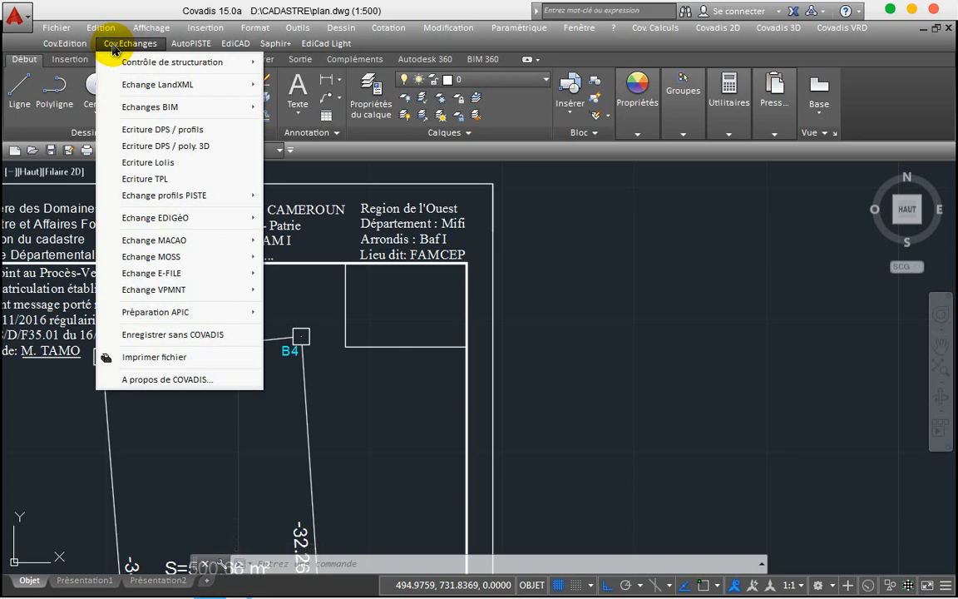
{"action": "left_click", "coordinate": [65, 43]}
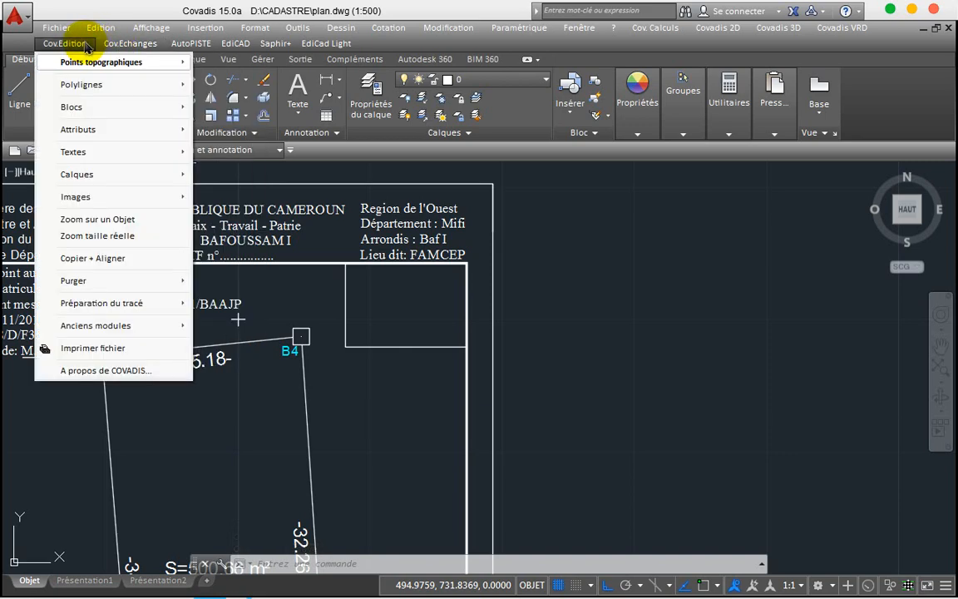
{"action": "mouse_move", "coordinate": [140, 284]}
{"action": "mouse_move", "coordinate": [150, 304]}
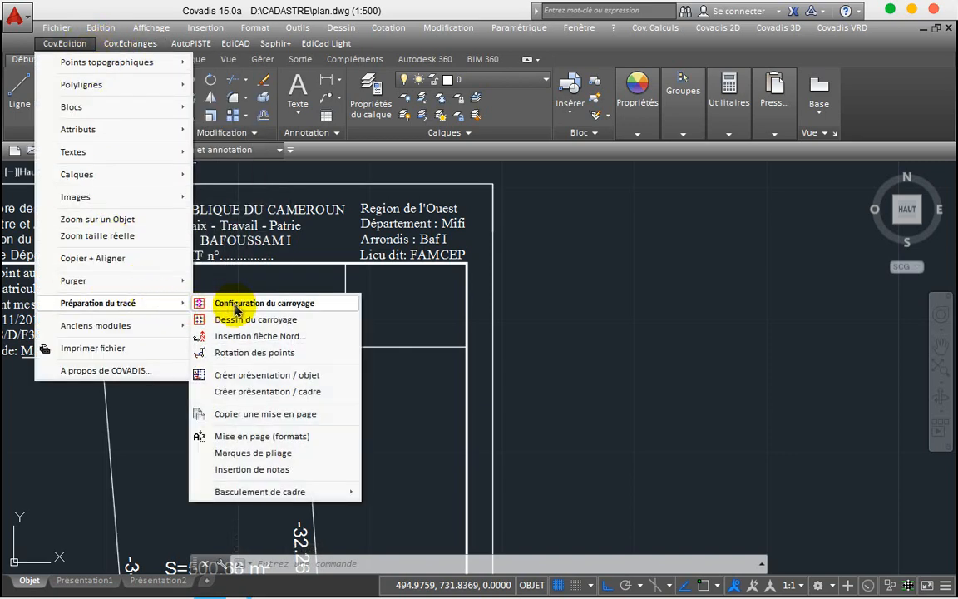
{"action": "left_click", "coordinate": [275, 340]}
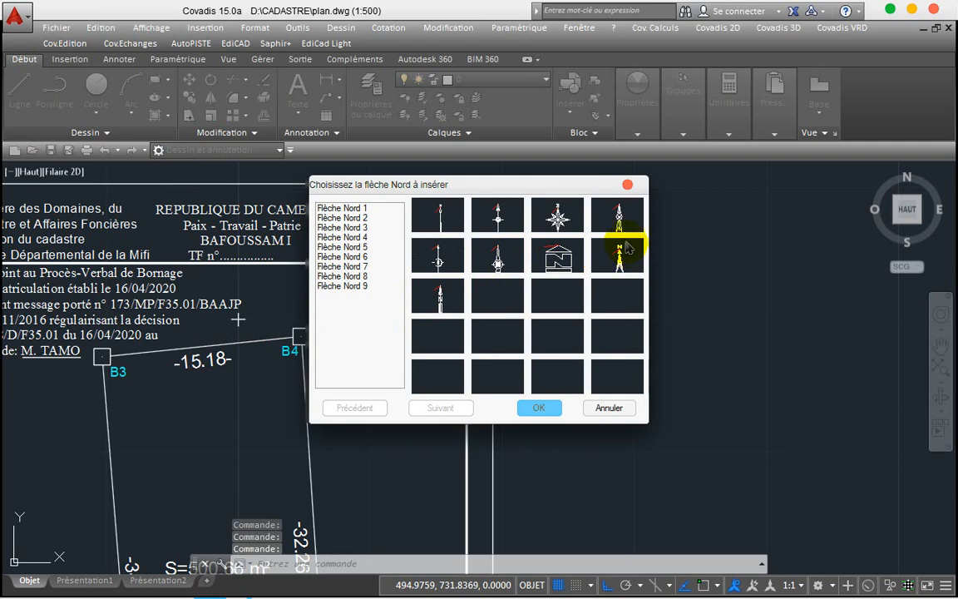
{"action": "left_click", "coordinate": [494, 252]}
{"action": "left_click", "coordinate": [529, 407]}
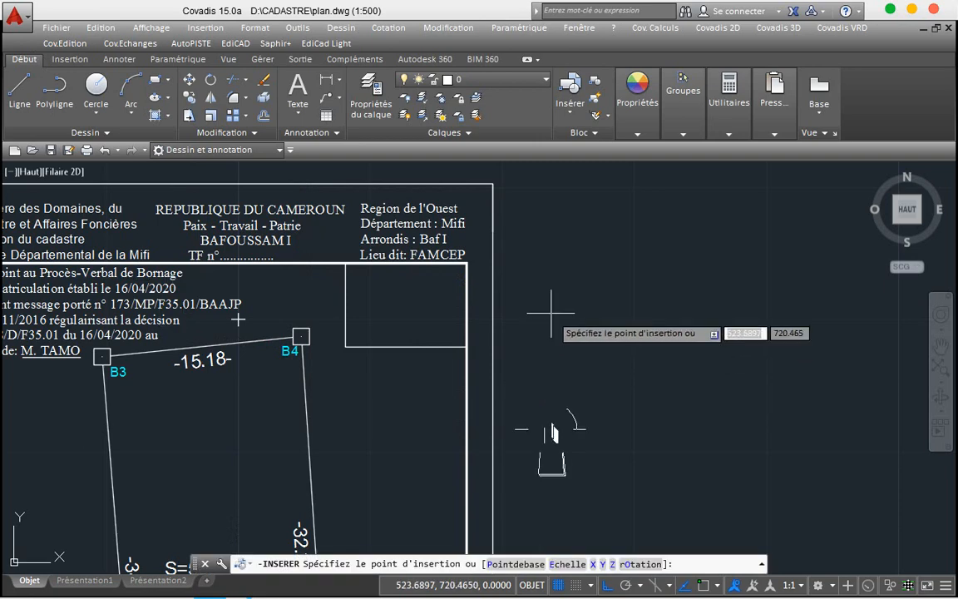
Step: Insert the north arrow beside the sheet at default scale and zero rotation, then shrink it
{"action": "left_click", "coordinate": [551, 312]}
{"action": "key", "text": "Return"}
{"action": "key", "text": "Return"}
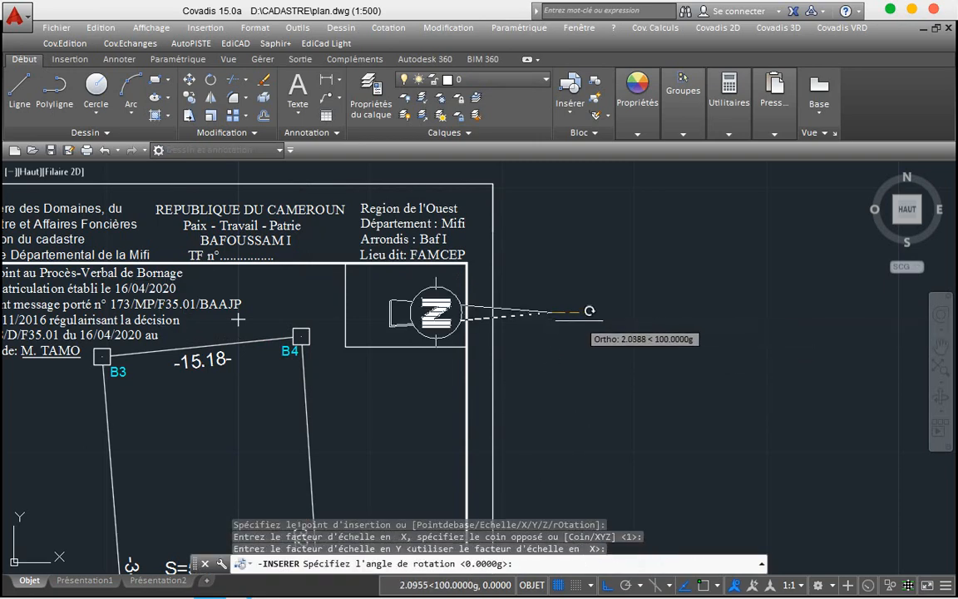
{"action": "left_click", "coordinate": [506, 247]}
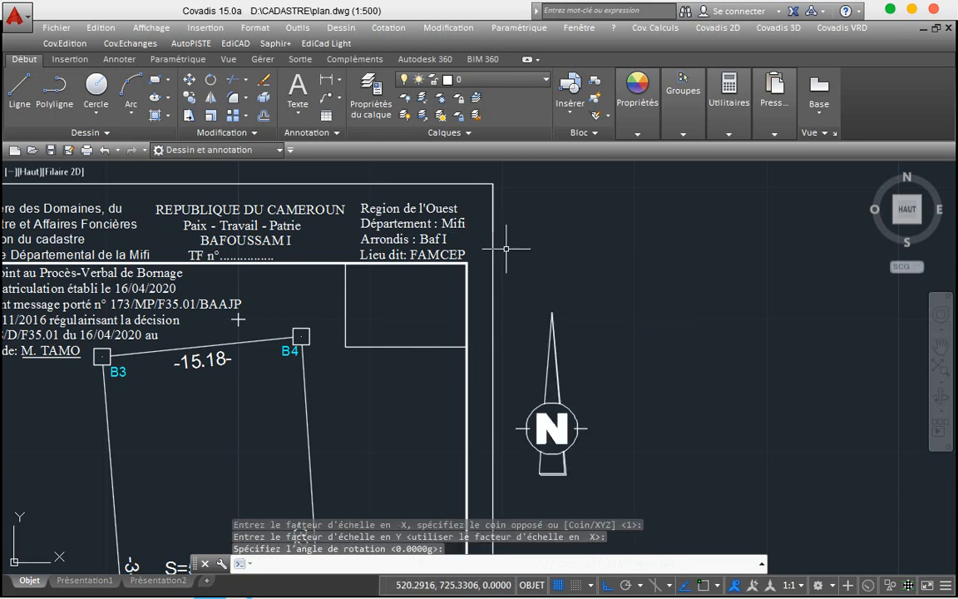
{"action": "left_click", "coordinate": [585, 349]}
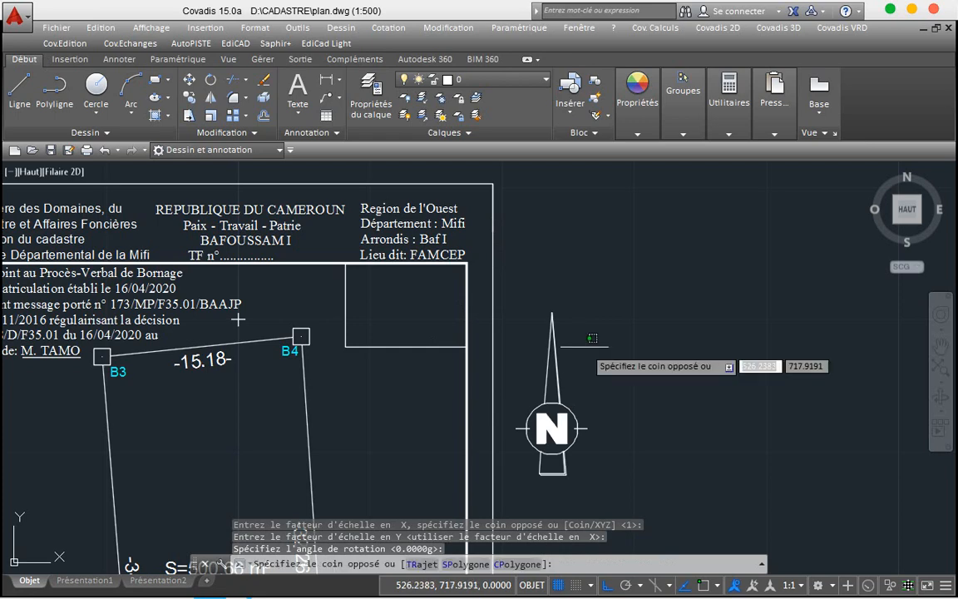
{"action": "left_click", "coordinate": [535, 356]}
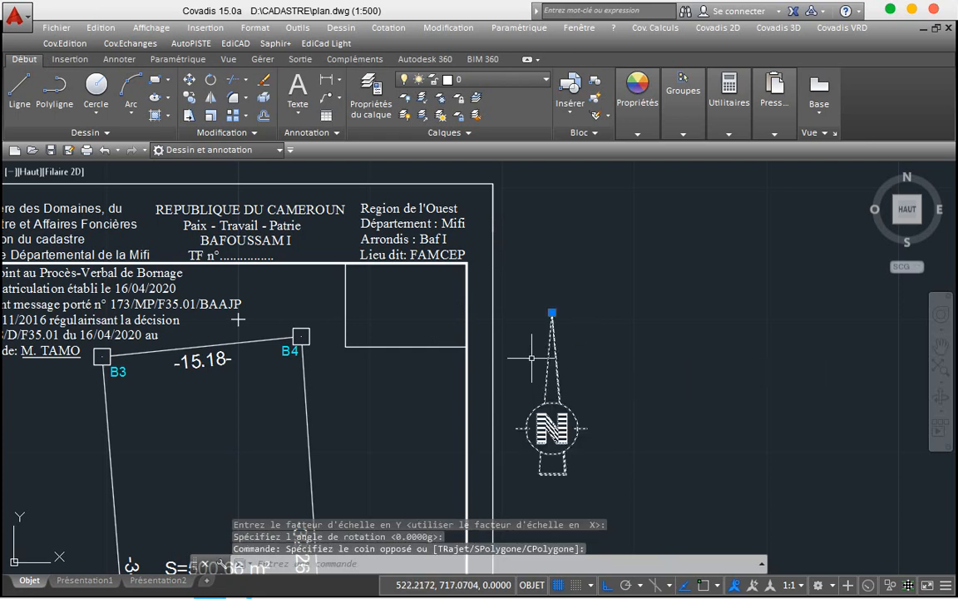
{"action": "left_click", "coordinate": [211, 115]}
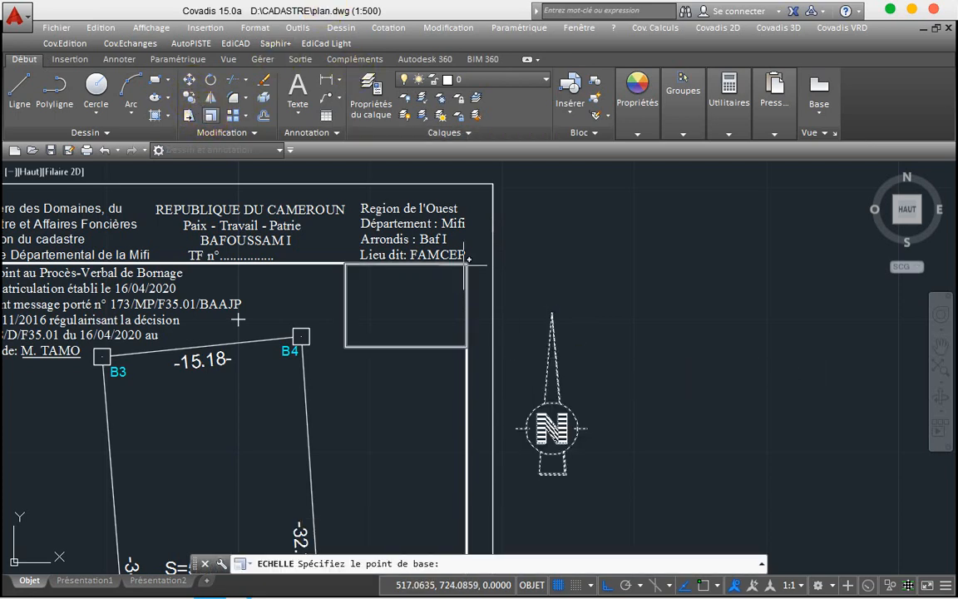
{"action": "left_click", "coordinate": [552, 472]}
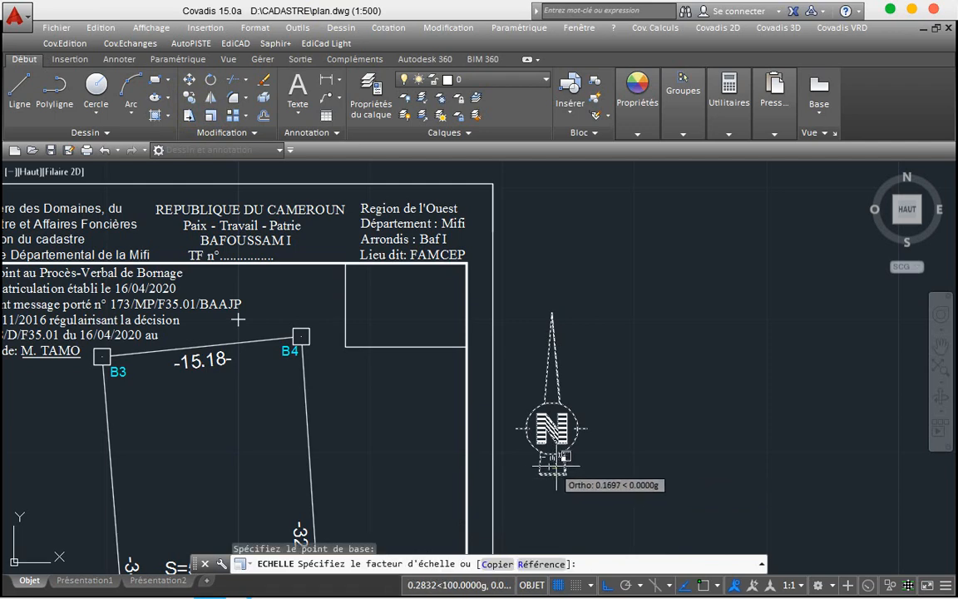
{"action": "left_click", "coordinate": [556, 437]}
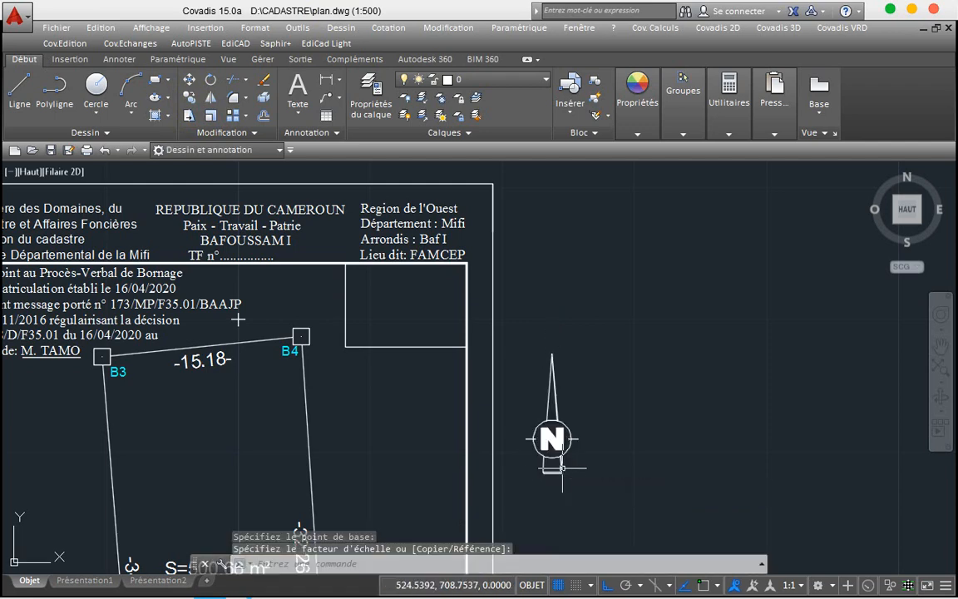
Step: Move the north arrow into the corner box with its tip on the frame's top edge
{"action": "left_click", "coordinate": [557, 447]}
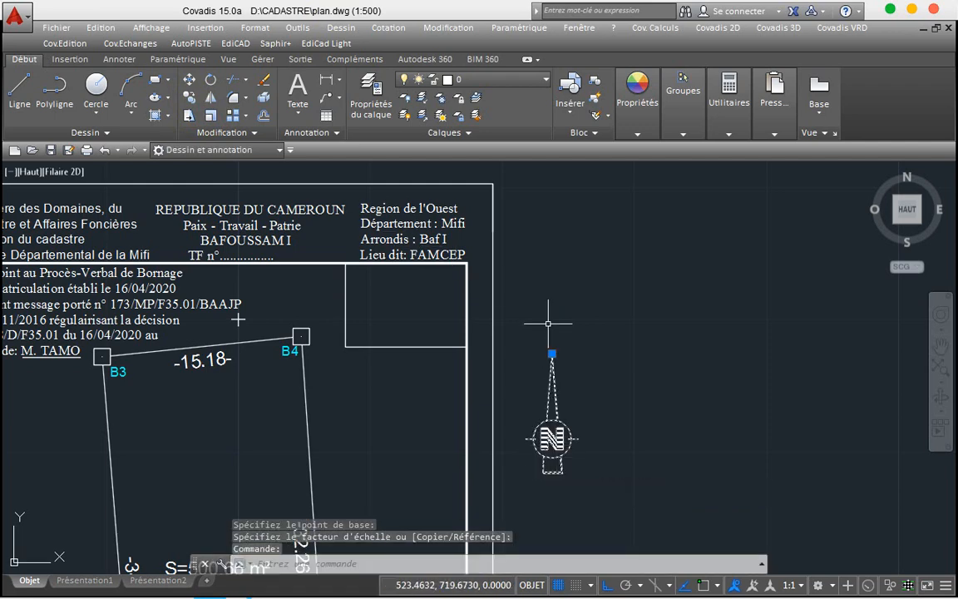
{"action": "left_click", "coordinate": [553, 353]}
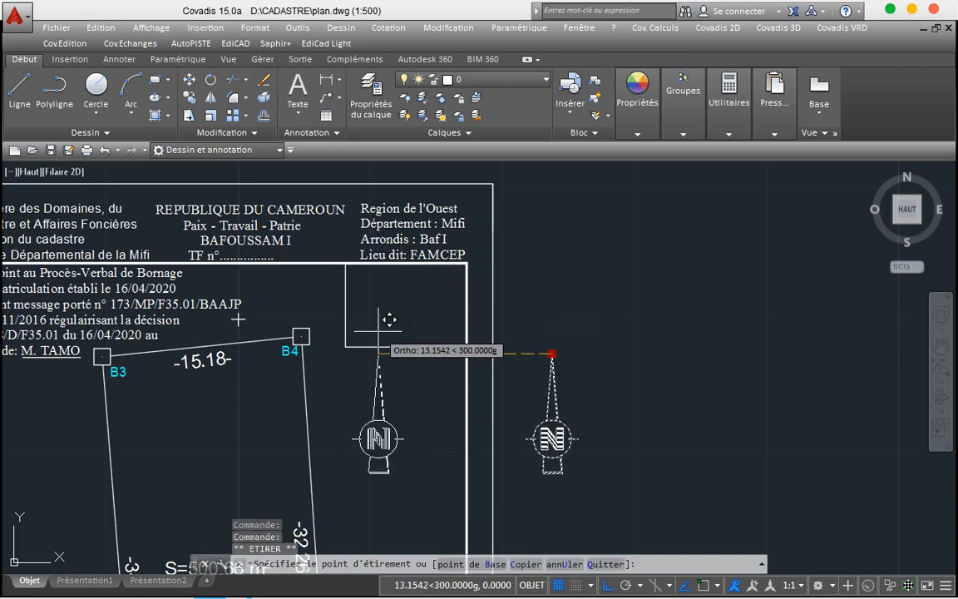
{"action": "key", "text": "F8"}
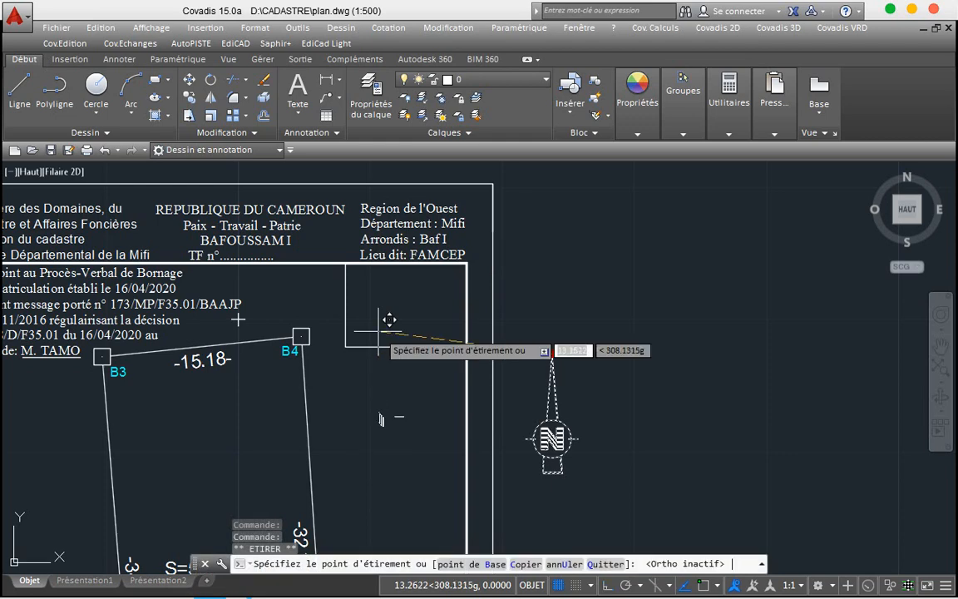
{"action": "left_click", "coordinate": [353, 289]}
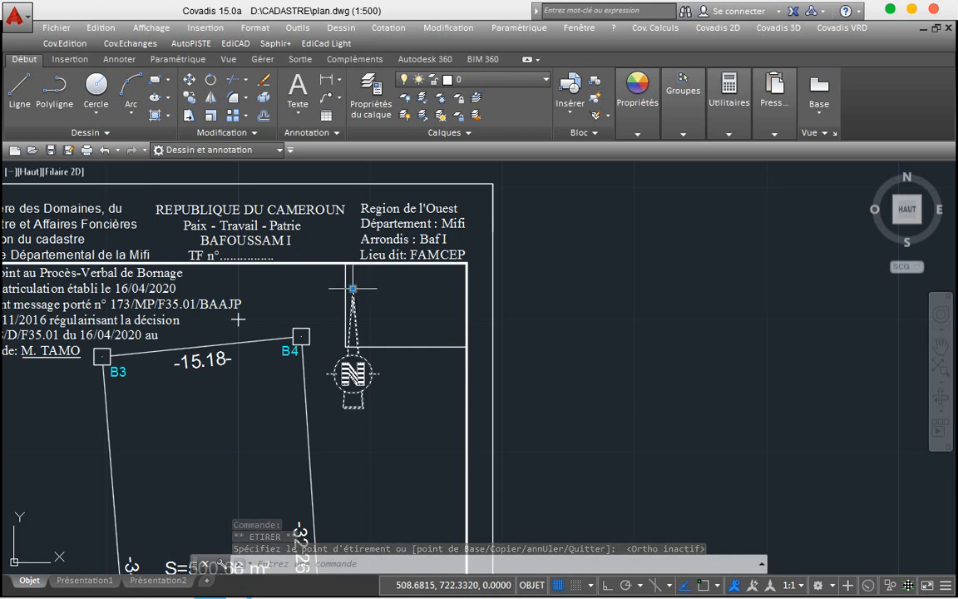
{"action": "left_click", "coordinate": [353, 289]}
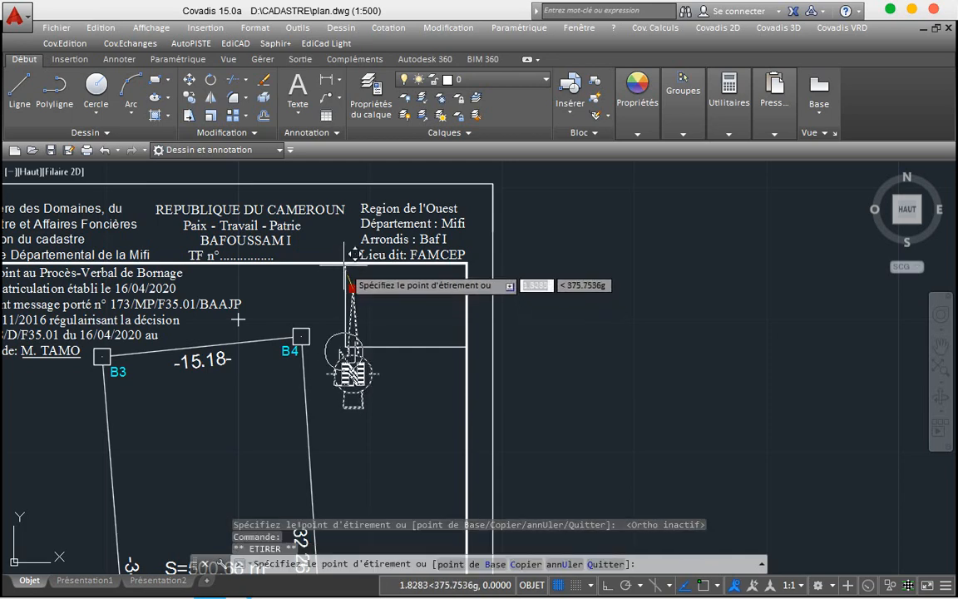
{"action": "left_click", "coordinate": [344, 266]}
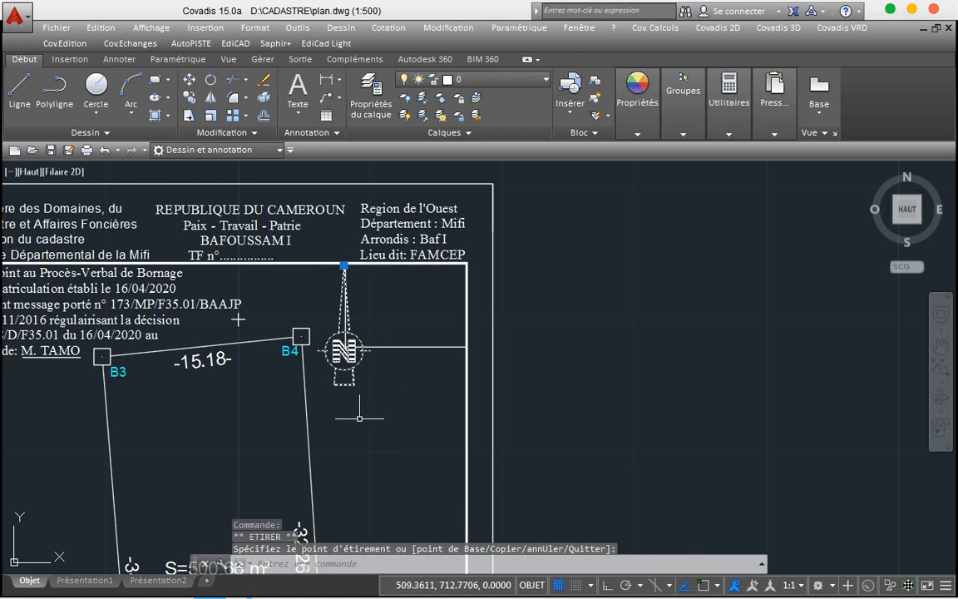
Step: Shrink the north arrow again and snap its tip to the frame line's endpoint
{"action": "left_click", "coordinate": [211, 116]}
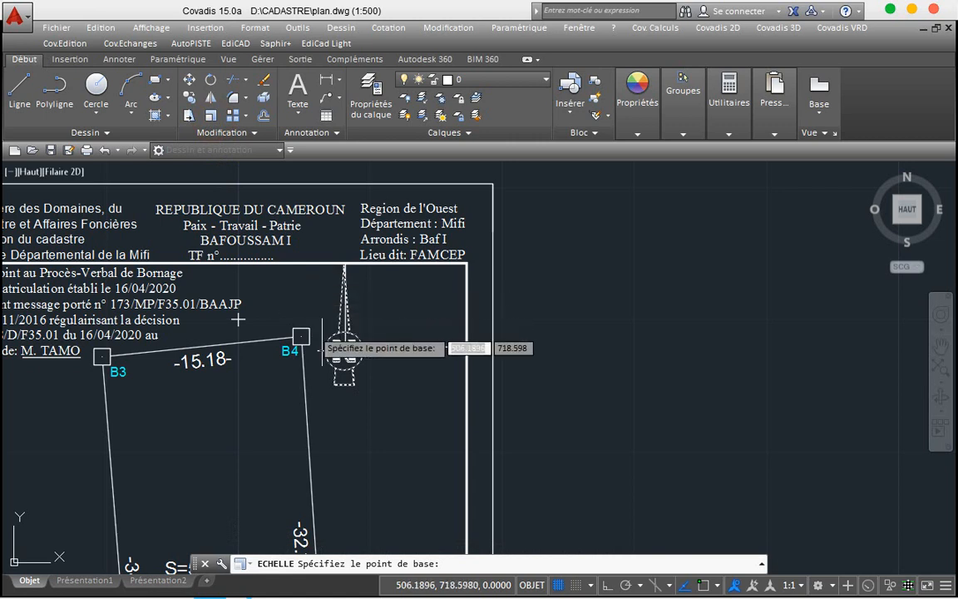
{"action": "left_click", "coordinate": [345, 350]}
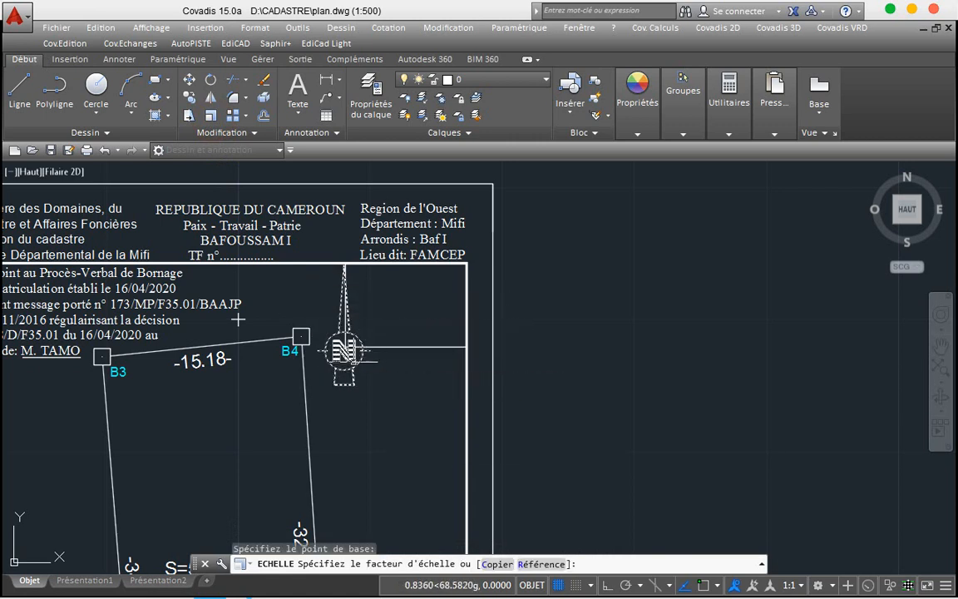
{"action": "left_click", "coordinate": [238, 319]}
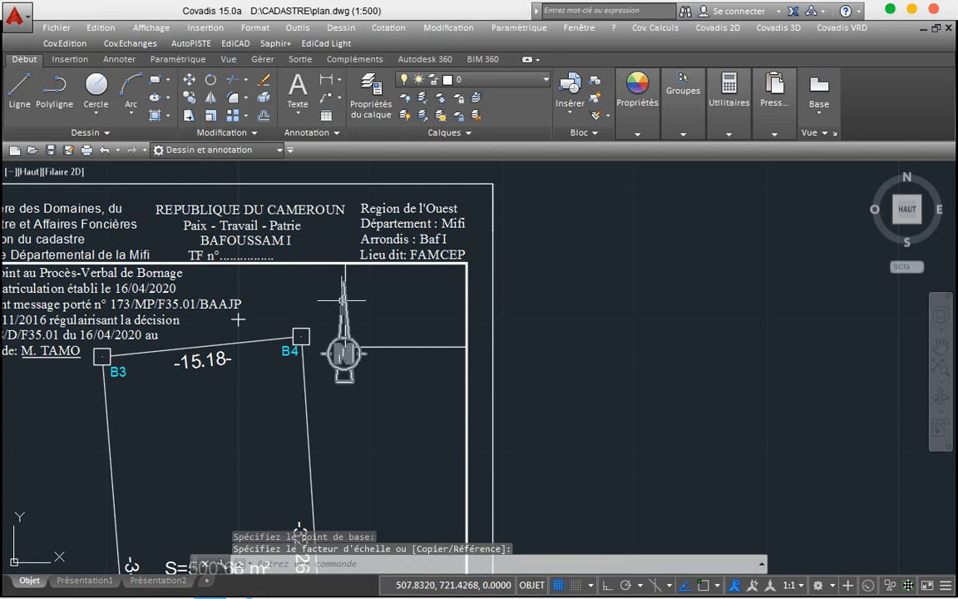
{"action": "left_click", "coordinate": [341, 297]}
{"action": "left_click", "coordinate": [343, 282]}
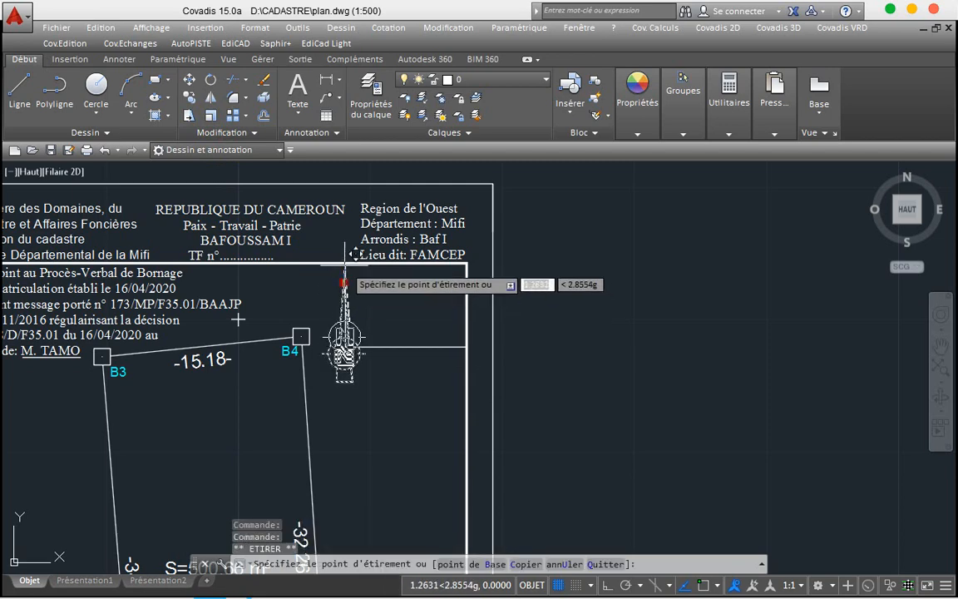
{"action": "key", "text": "F3"}
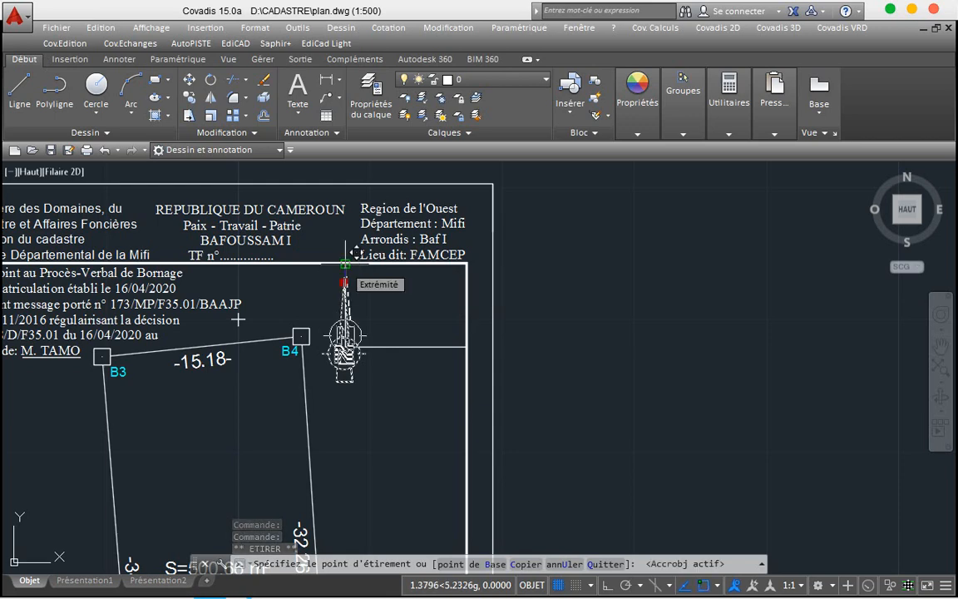
{"action": "left_click", "coordinate": [346, 271]}
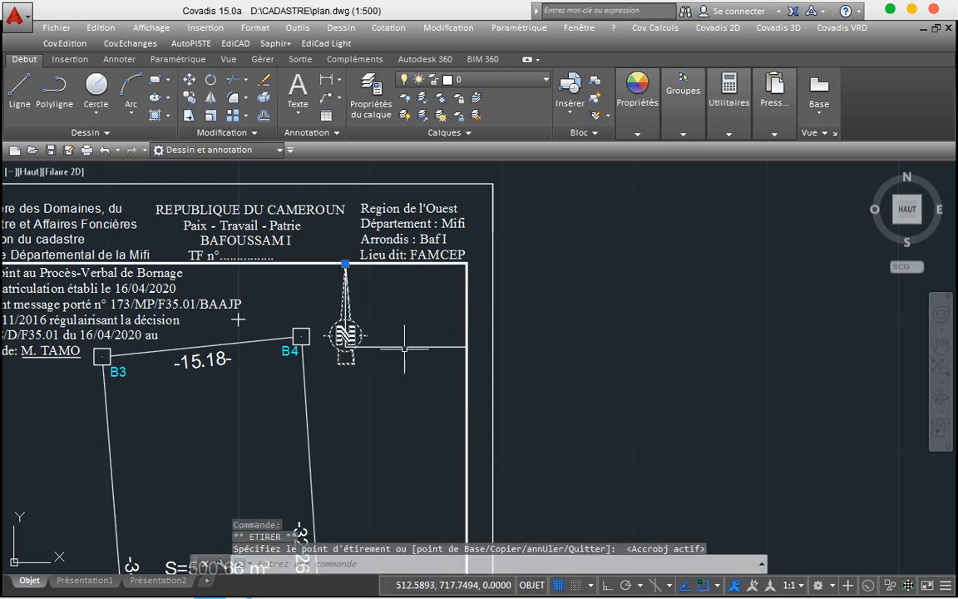
Step: Stretch the corner box's bottom edge further down below the arrow
{"action": "left_click", "coordinate": [405, 347]}
{"action": "left_click", "coordinate": [405, 346]}
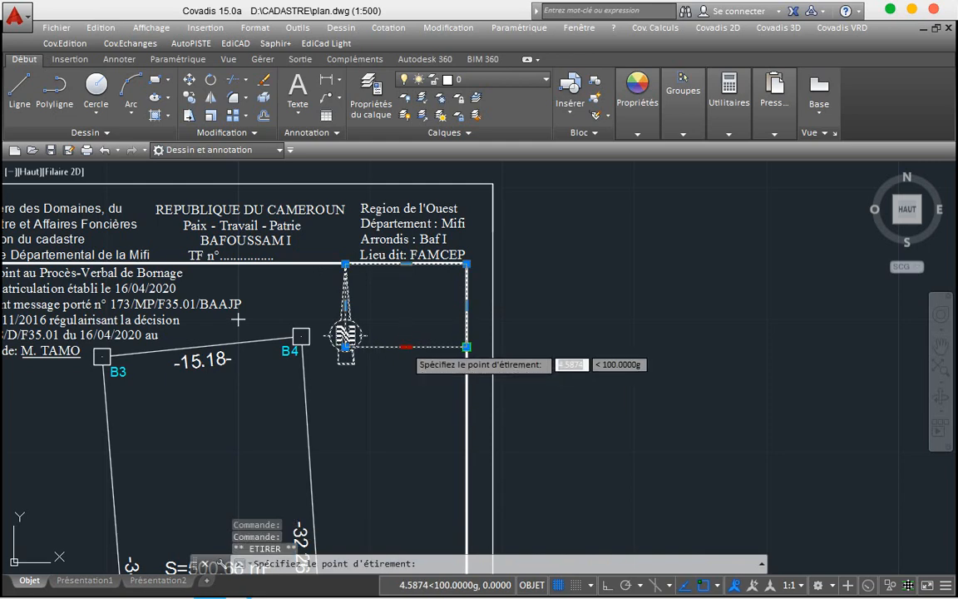
{"action": "left_click", "coordinate": [406, 365]}
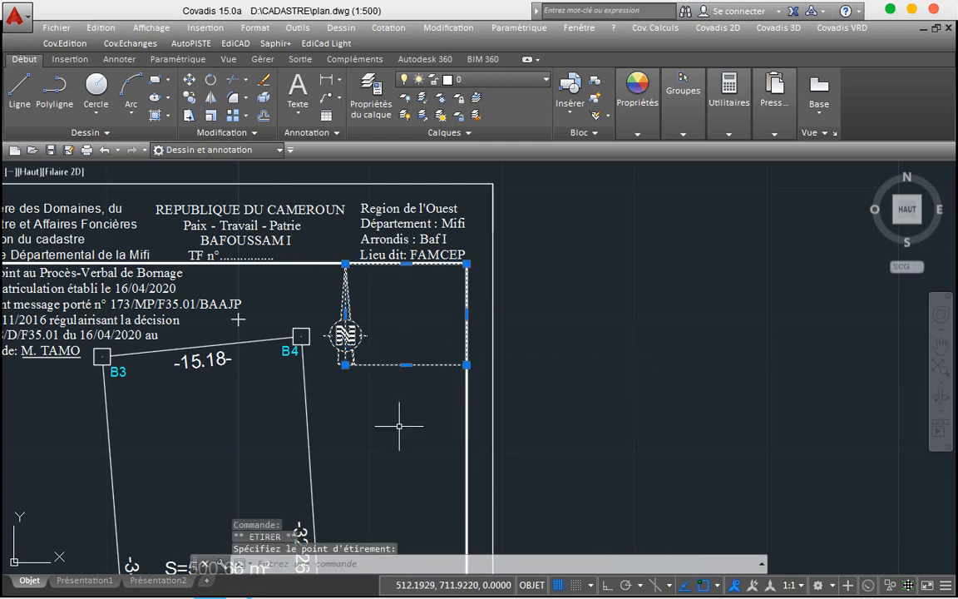
{"action": "key", "text": "Escape"}
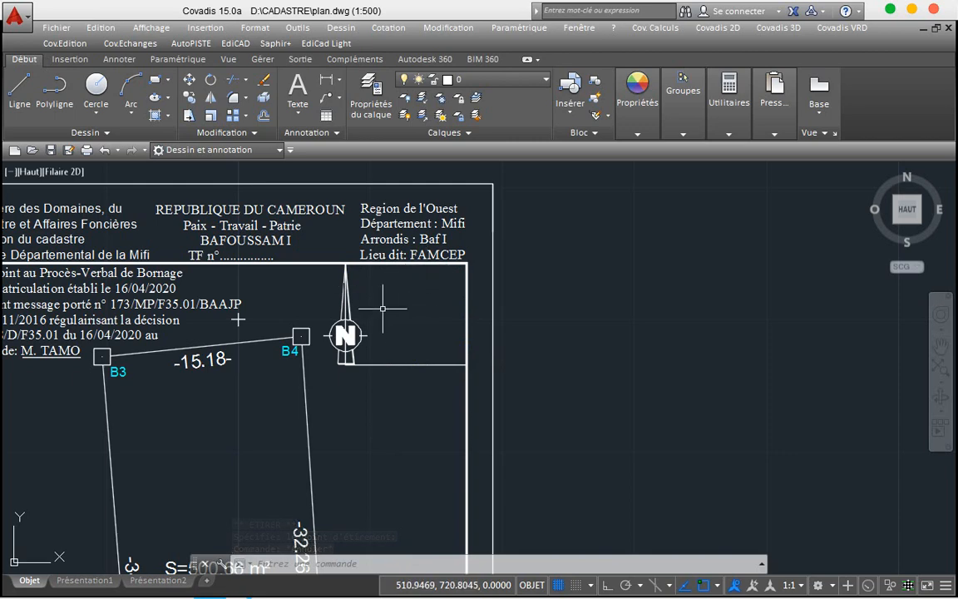
Step: Save plan.dwg with the north arrow in its enlarged corner box
{"action": "scroll", "coordinate": [383, 309], "scroll_direction": "down", "scroll_amount": 1}
{"action": "scroll", "coordinate": [383, 308], "scroll_direction": "down", "scroll_amount": 2}
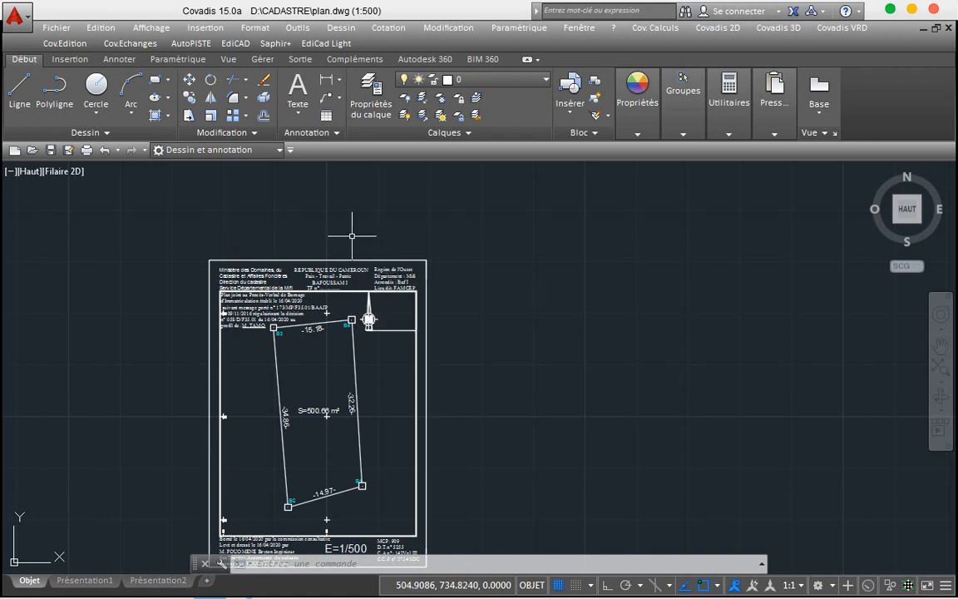
{"action": "key", "text": "ctrl+s"}
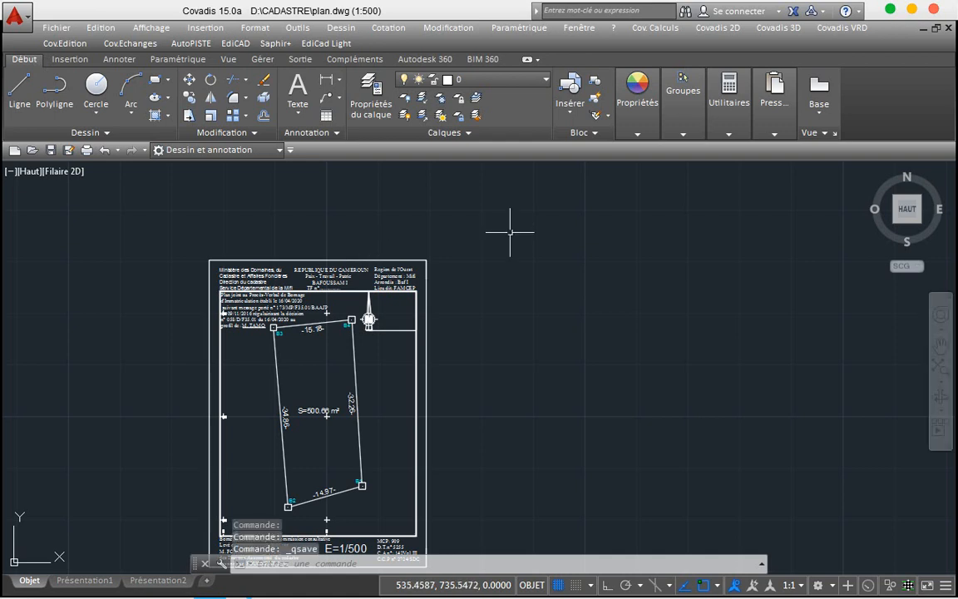
{"action": "scroll", "coordinate": [507, 250], "scroll_direction": "down", "scroll_amount": 2}
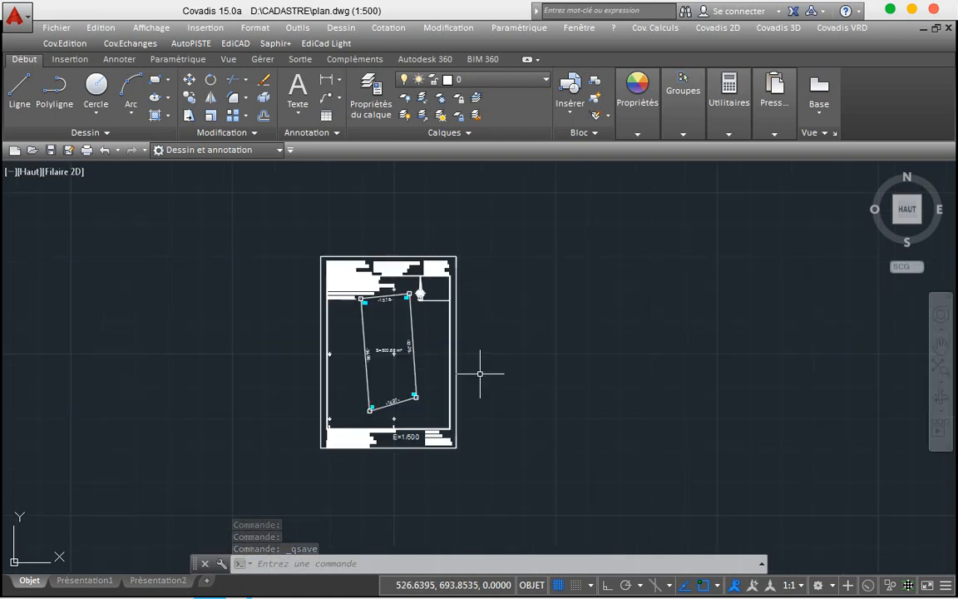
{"action": "scroll", "coordinate": [480, 374], "scroll_direction": "up", "scroll_amount": 4}
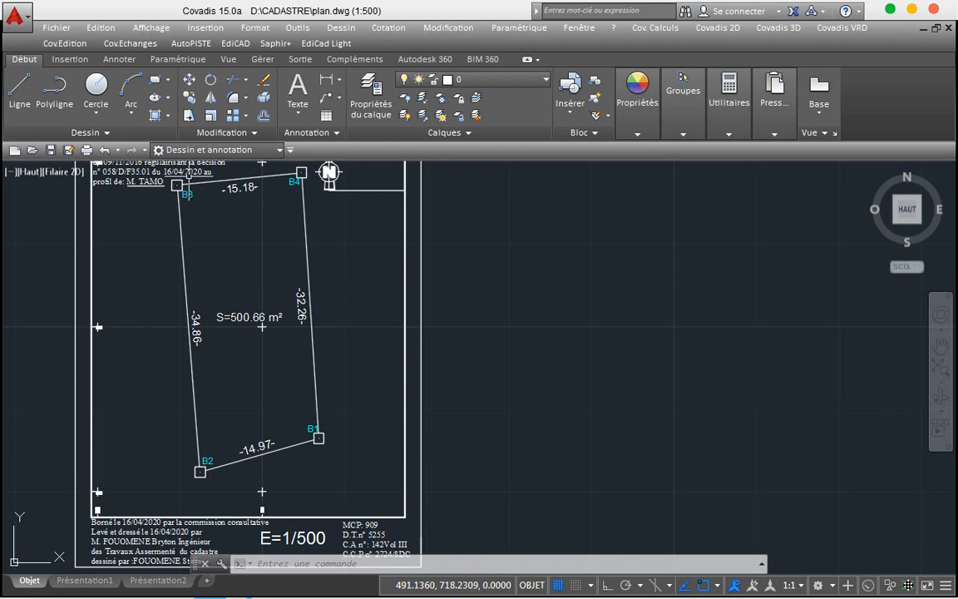
Step: Launch Dessiner le tableau des points with Sélection manuelle and confirm the table options
{"action": "left_click", "coordinate": [699, 27]}
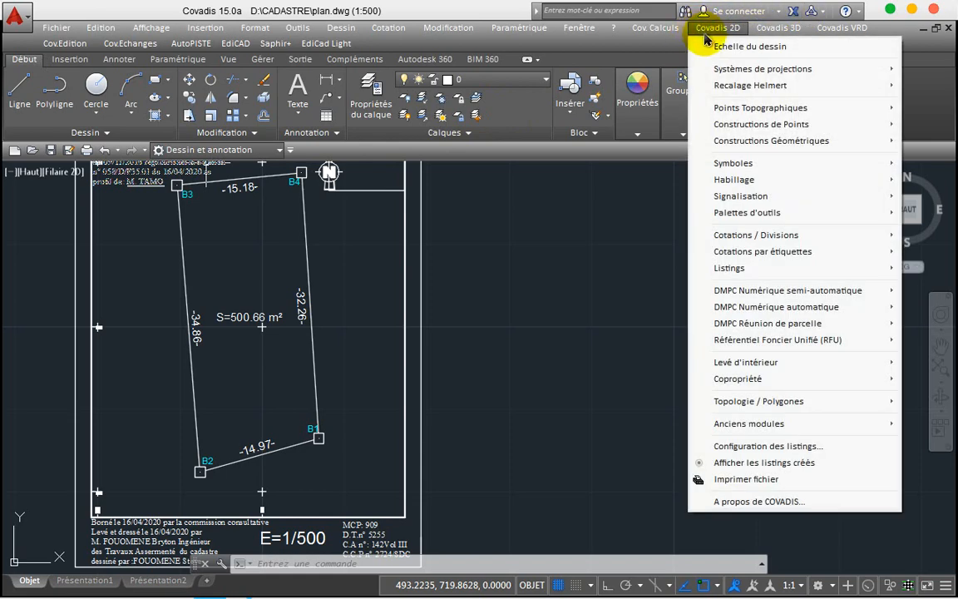
{"action": "mouse_move", "coordinate": [736, 92]}
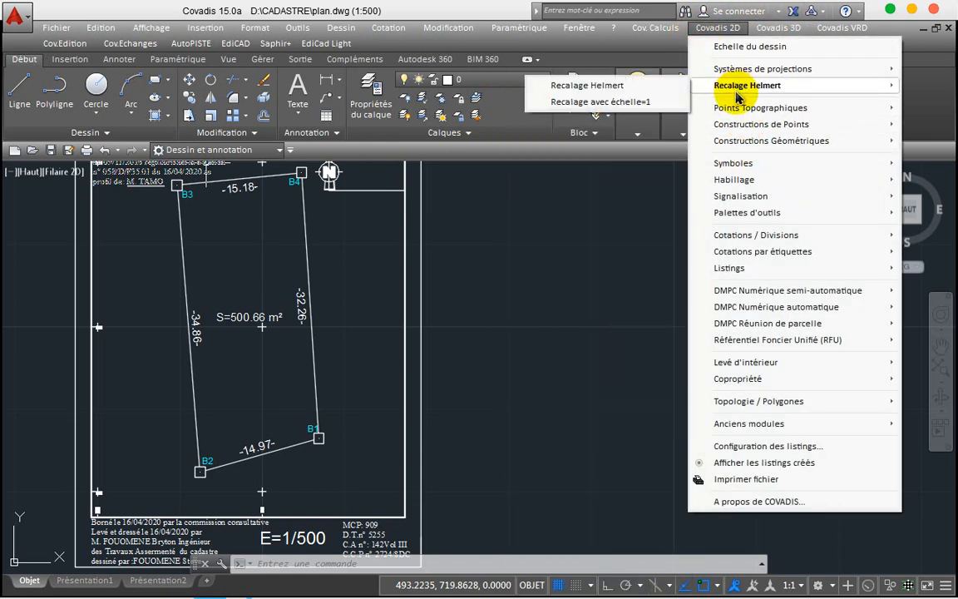
{"action": "mouse_move", "coordinate": [740, 112]}
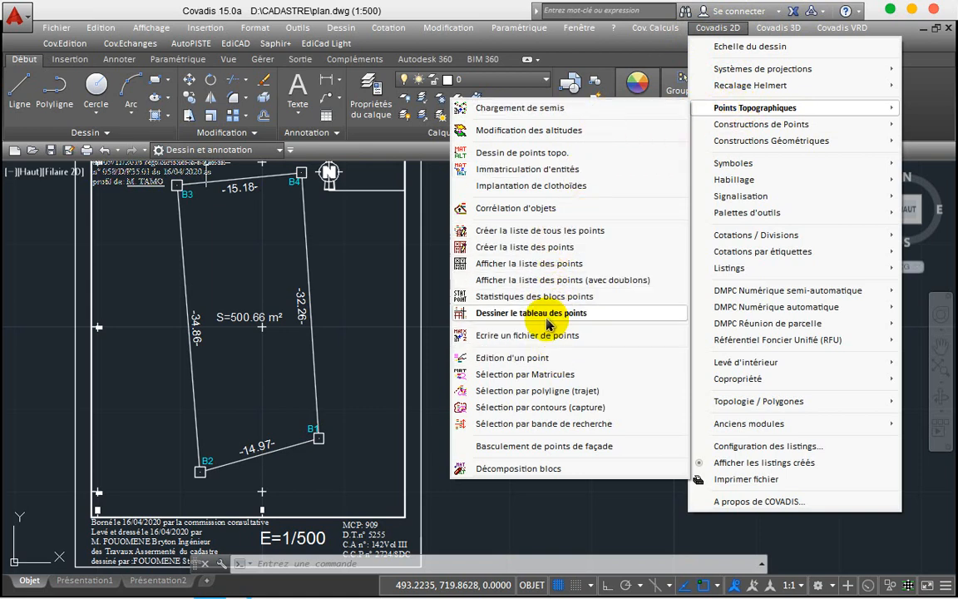
{"action": "left_click", "coordinate": [545, 313]}
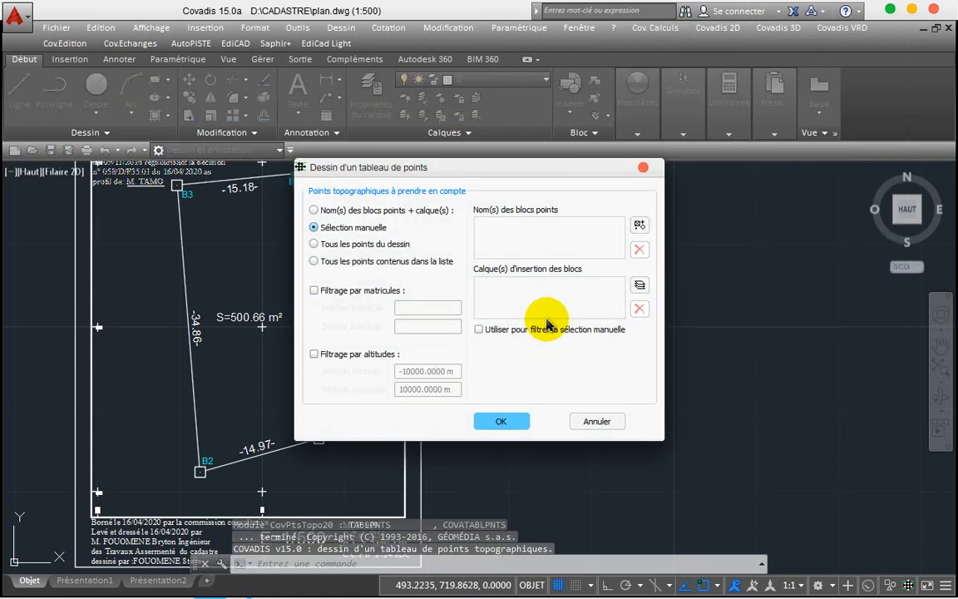
{"action": "left_click", "coordinate": [344, 231]}
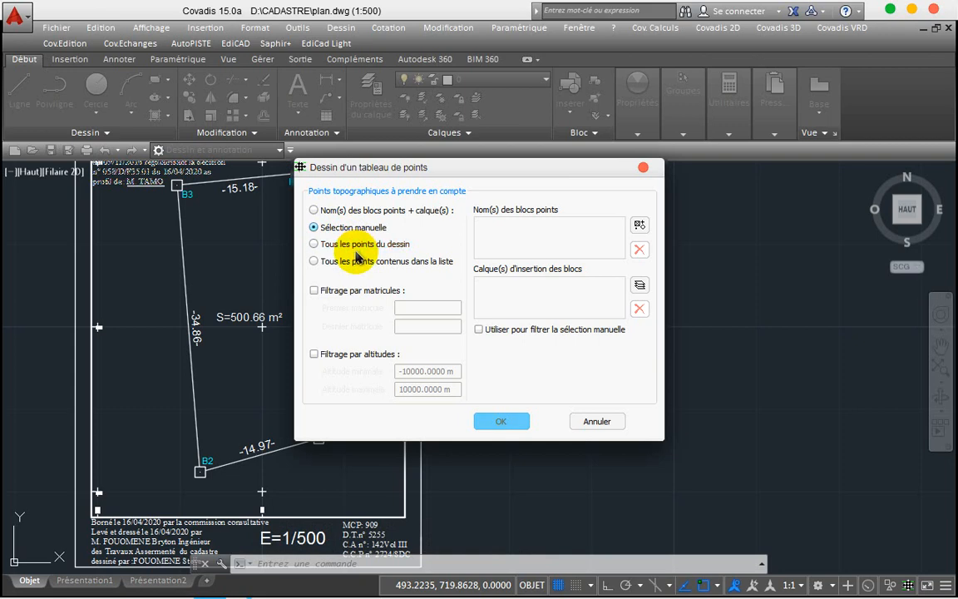
{"action": "left_click", "coordinate": [372, 173]}
{"action": "left_click_drag", "start_coordinate": [372, 174], "coordinate": [555, 121]}
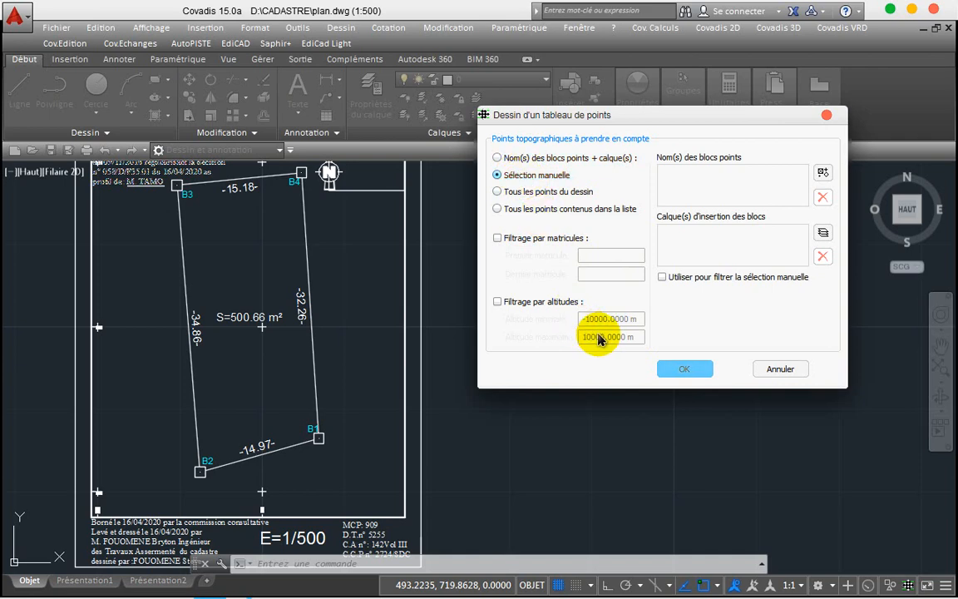
{"action": "left_click", "coordinate": [676, 369]}
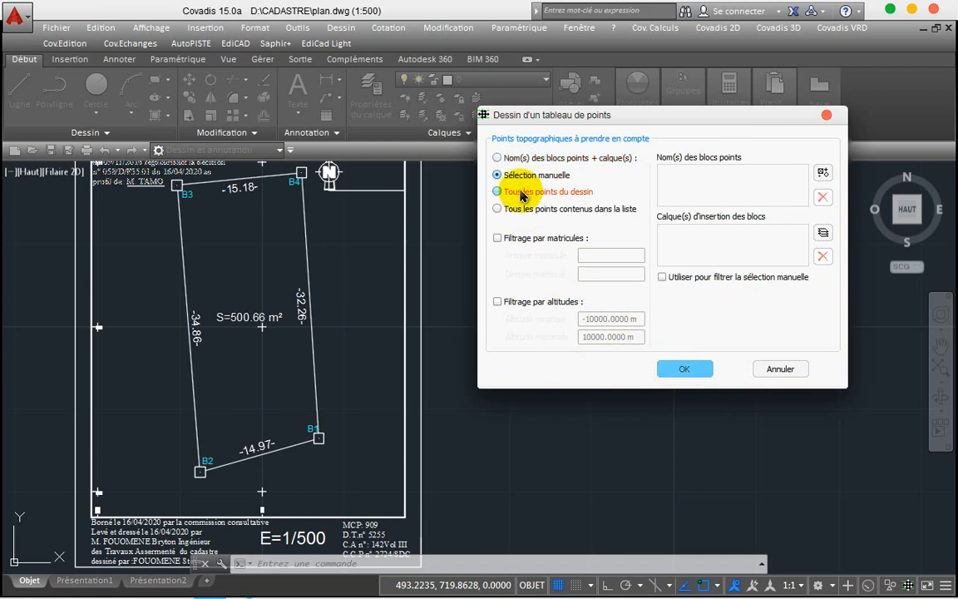
{"action": "left_click", "coordinate": [661, 372]}
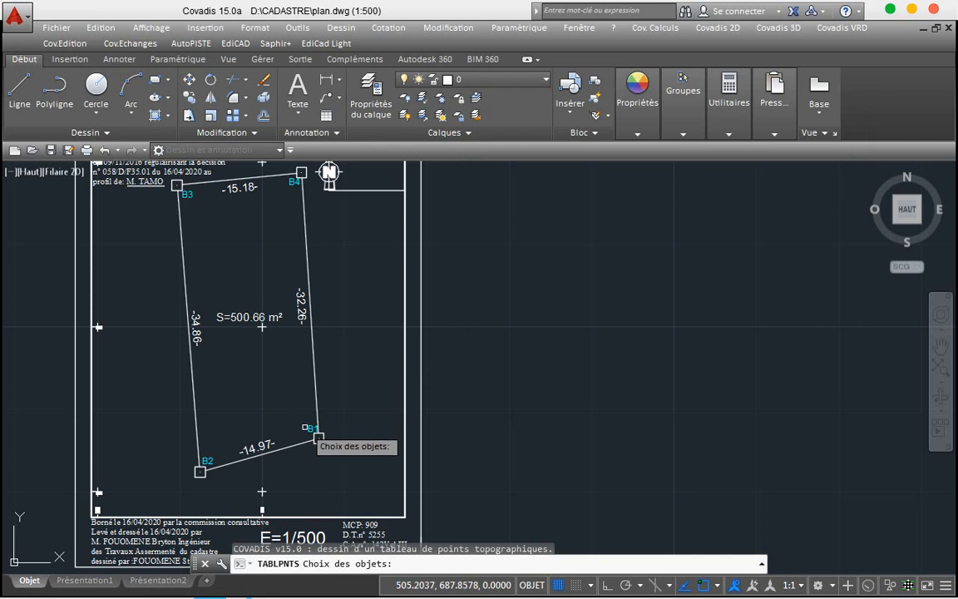
Step: Pick boundary points B1, B2, B3 and B4 for the table and accept the listing settings
{"action": "left_click", "coordinate": [308, 428]}
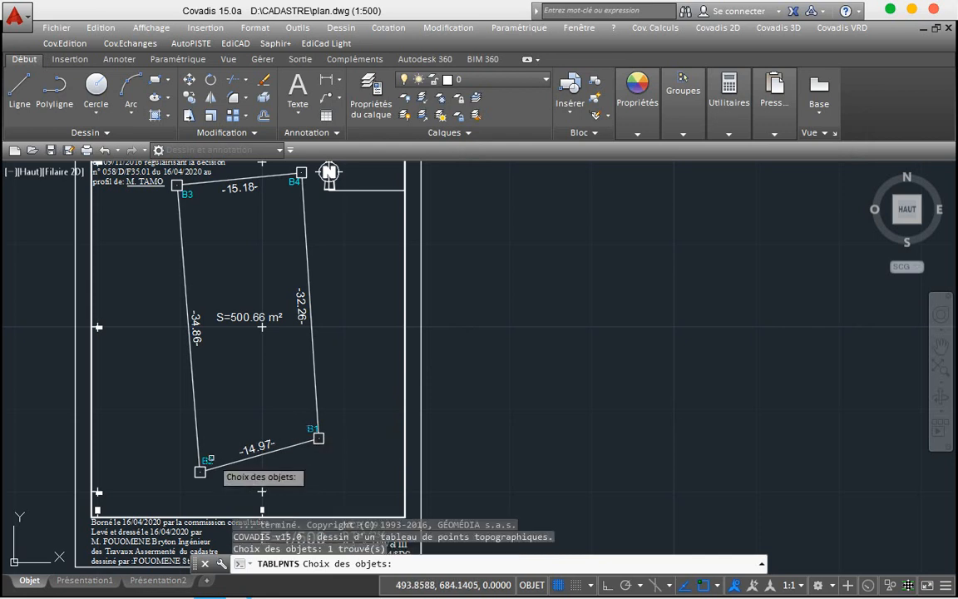
{"action": "left_click", "coordinate": [192, 407]}
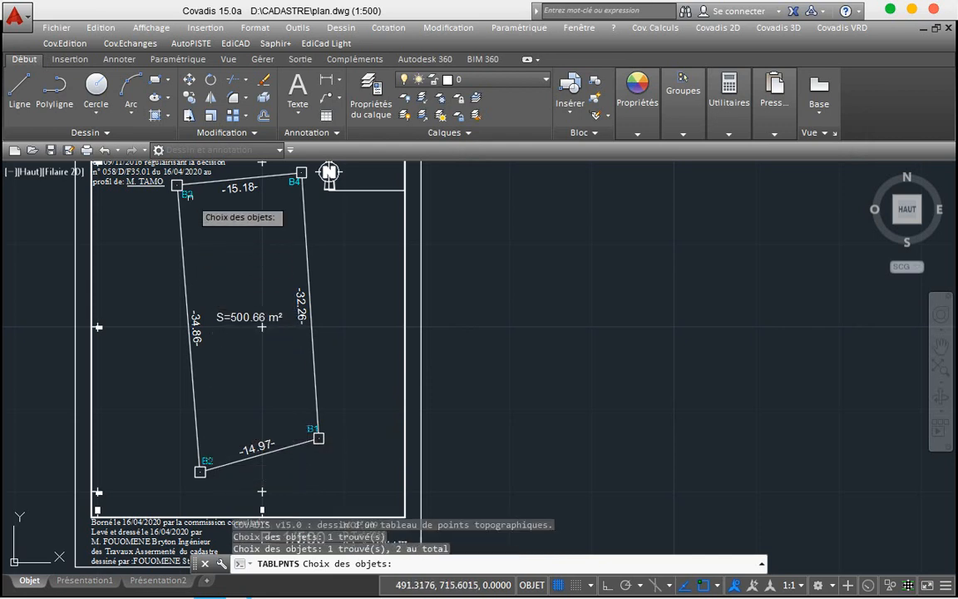
{"action": "left_click", "coordinate": [186, 193]}
{"action": "left_click", "coordinate": [291, 182]}
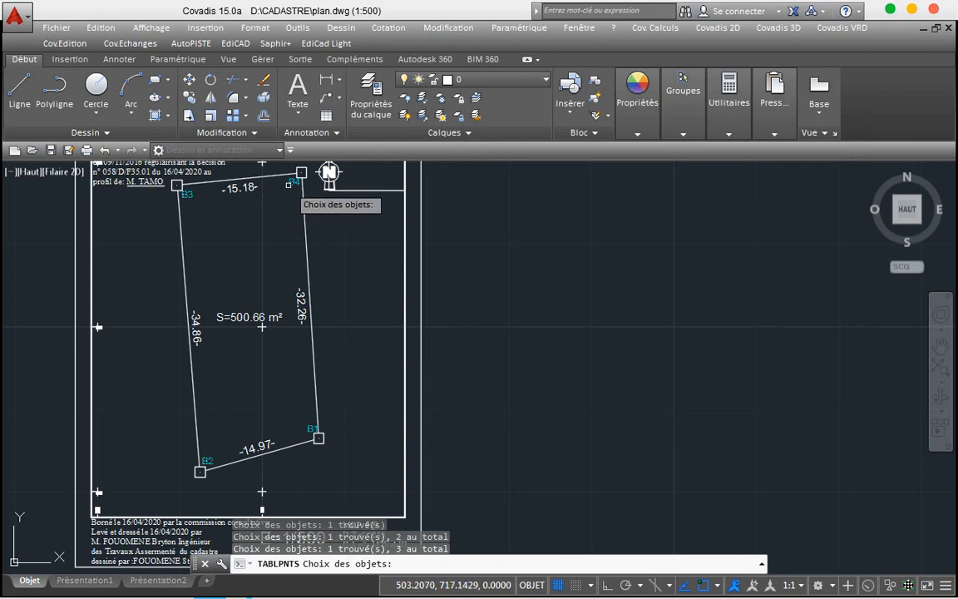
{"action": "key", "text": "Return"}
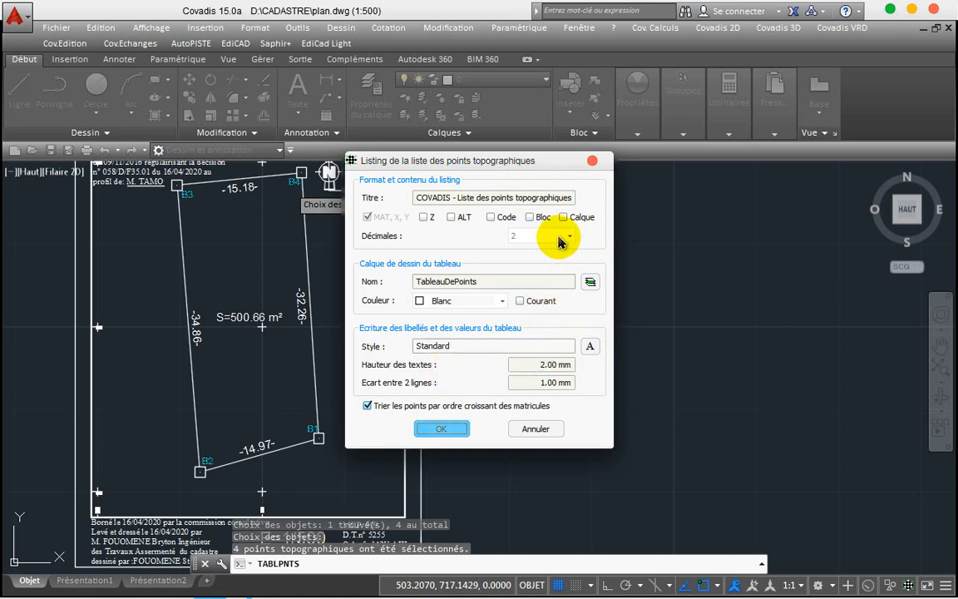
{"action": "left_click", "coordinate": [444, 430]}
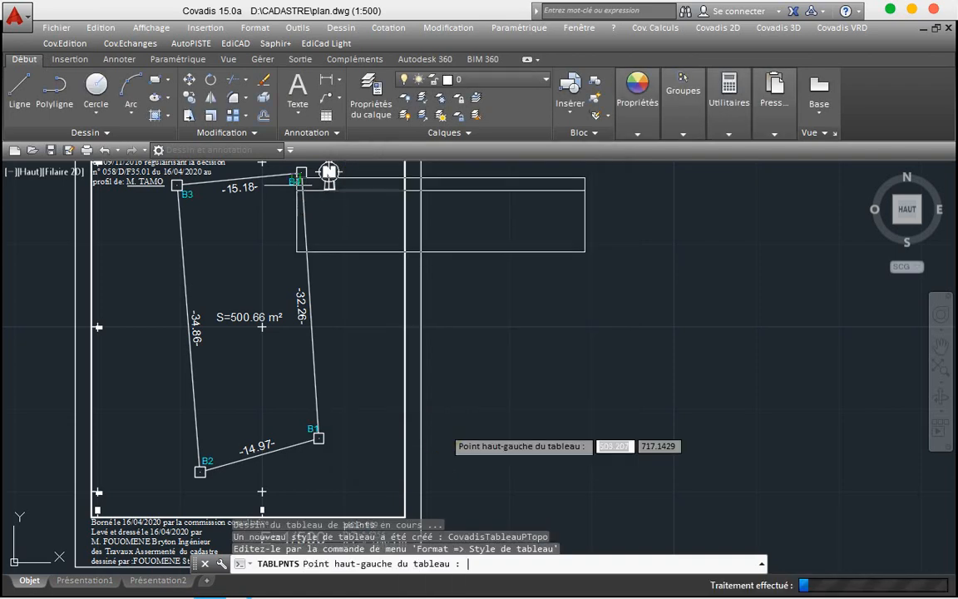
Step: Place the points table right of the plan and zoom out to see both
{"action": "left_click", "coordinate": [454, 388]}
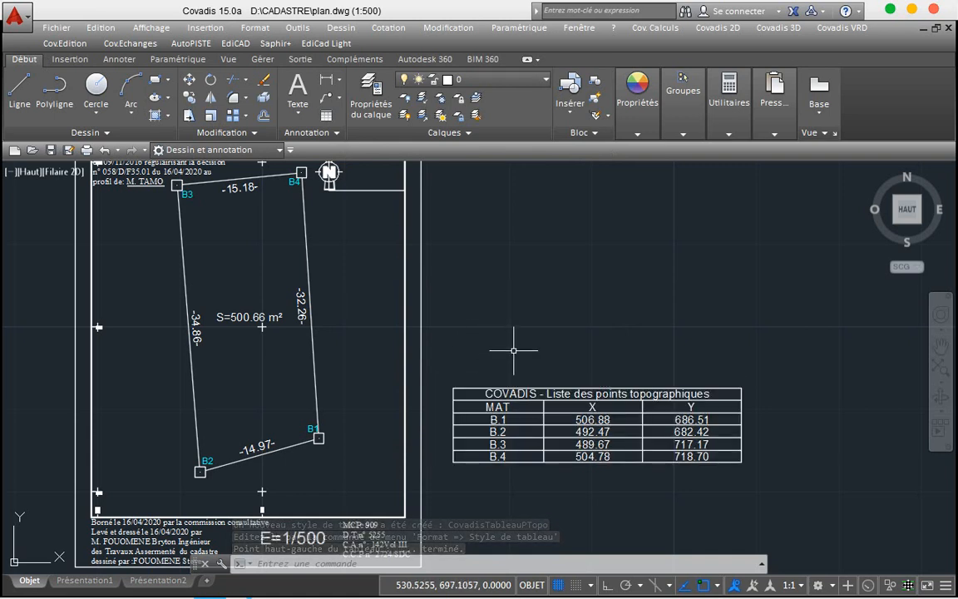
{"action": "scroll", "coordinate": [513, 353], "scroll_direction": "down", "scroll_amount": 2}
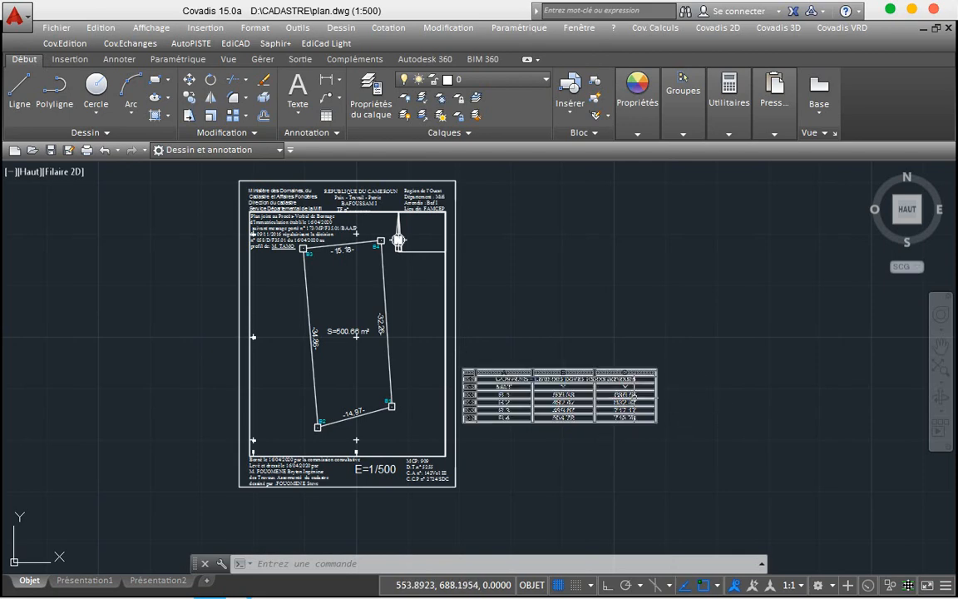
{"action": "left_click", "coordinate": [644, 401]}
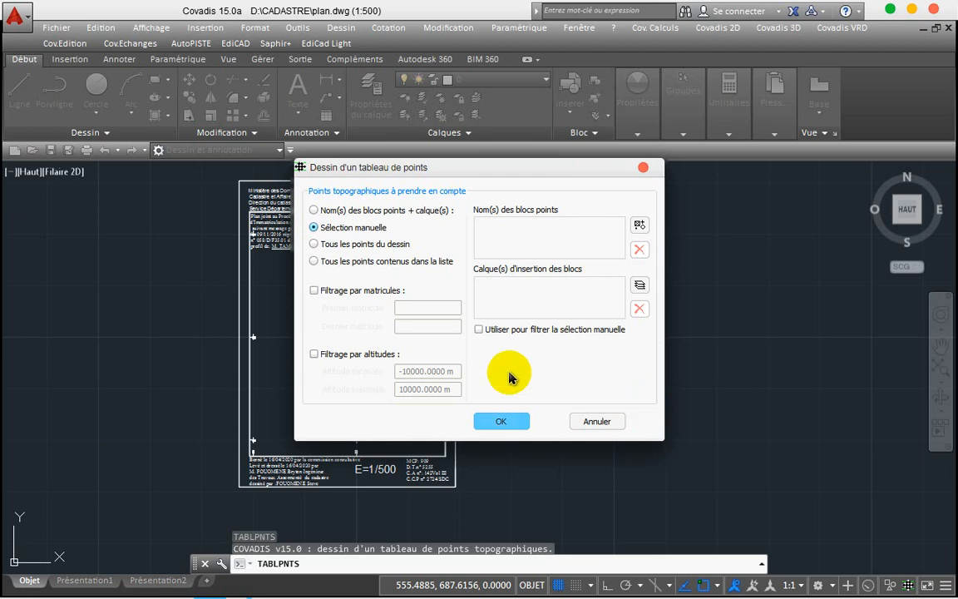
{"action": "left_click", "coordinate": [493, 421]}
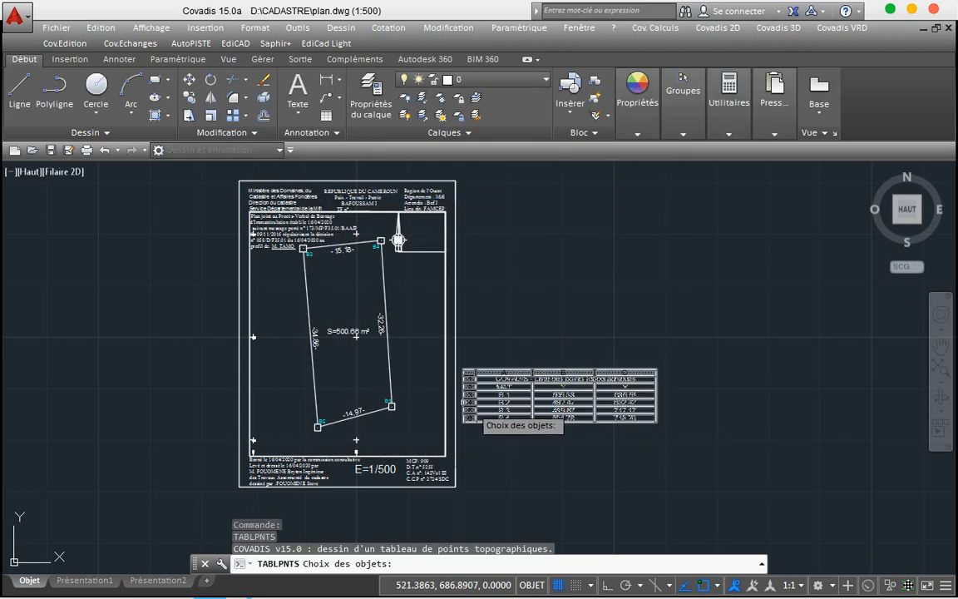
{"action": "left_click", "coordinate": [386, 397]}
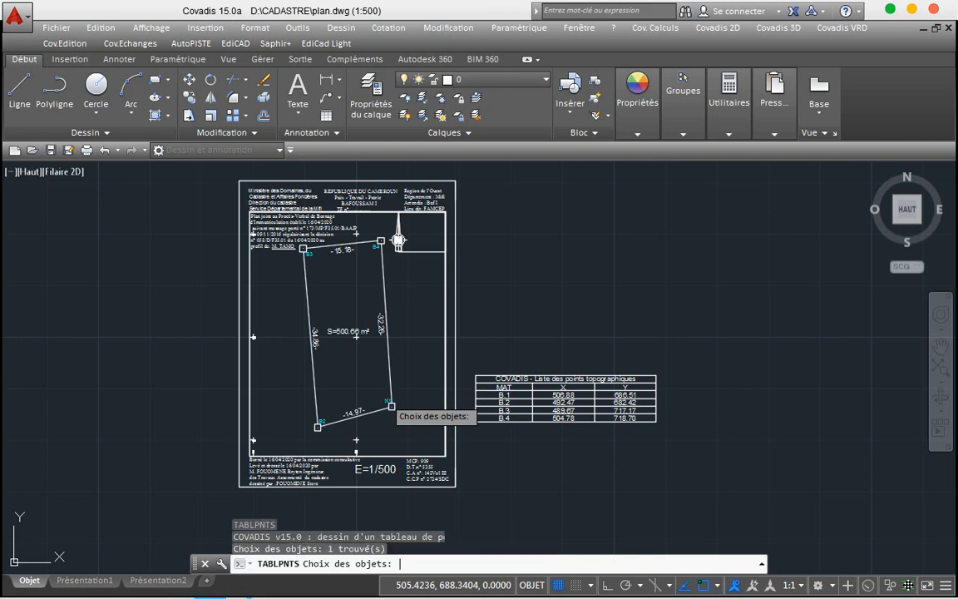
{"action": "key", "text": "Return"}
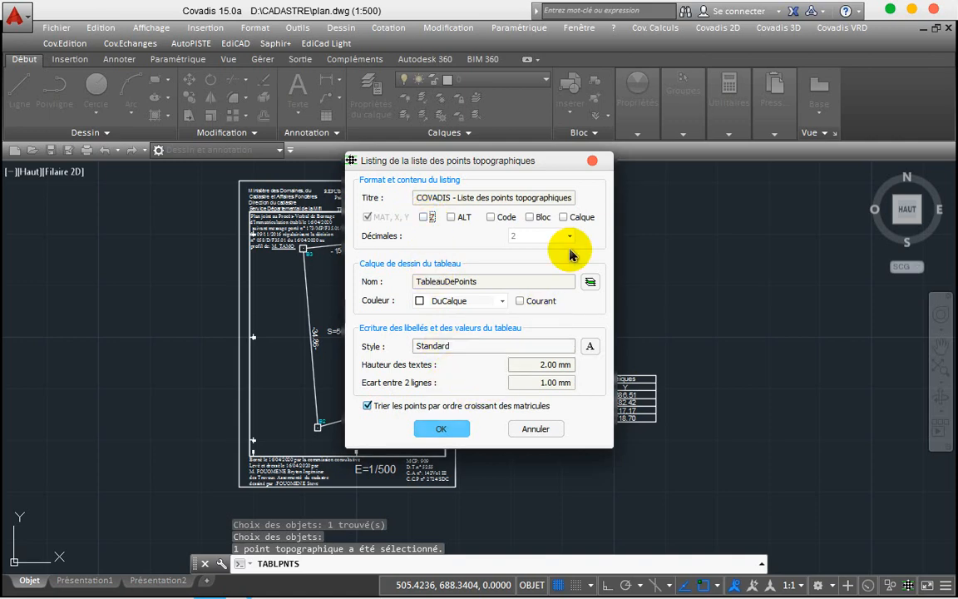
{"action": "left_click", "coordinate": [590, 163]}
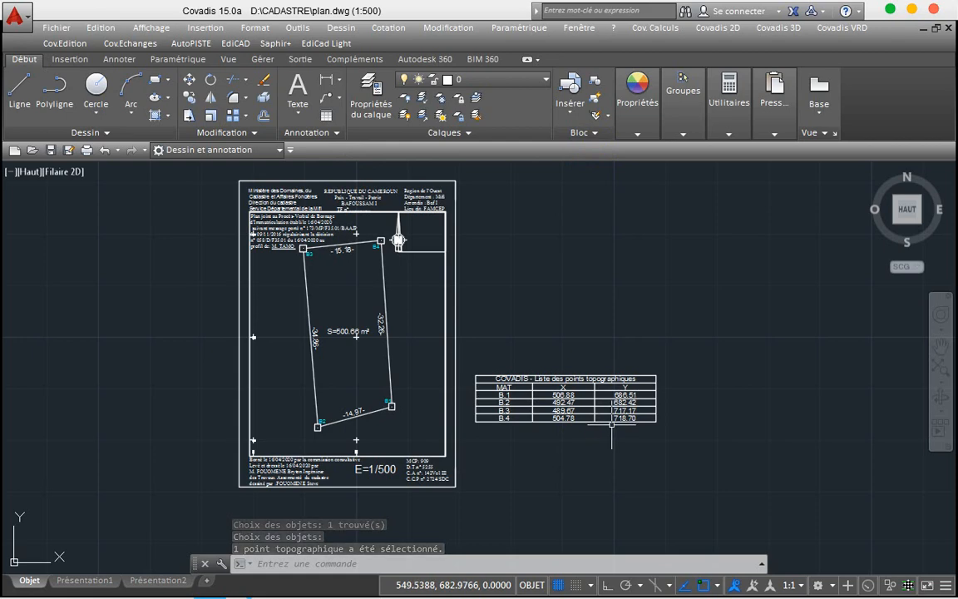
{"action": "scroll", "coordinate": [612, 424], "scroll_direction": "up", "scroll_amount": 2}
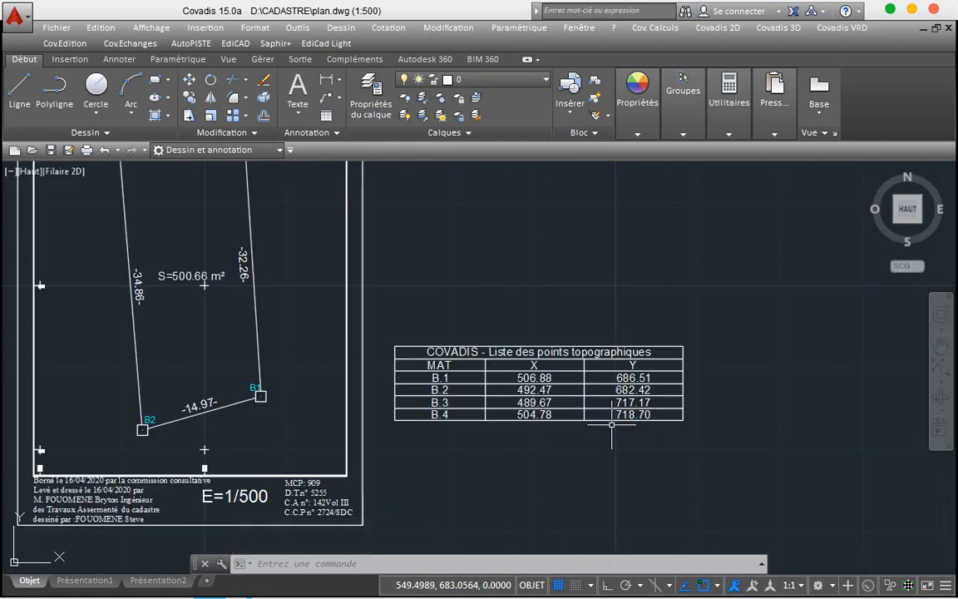
Step: Edit the table's MAT header cell so the first column reads PTS
{"action": "left_click", "coordinate": [440, 346]}
{"action": "key", "text": "Escape"}
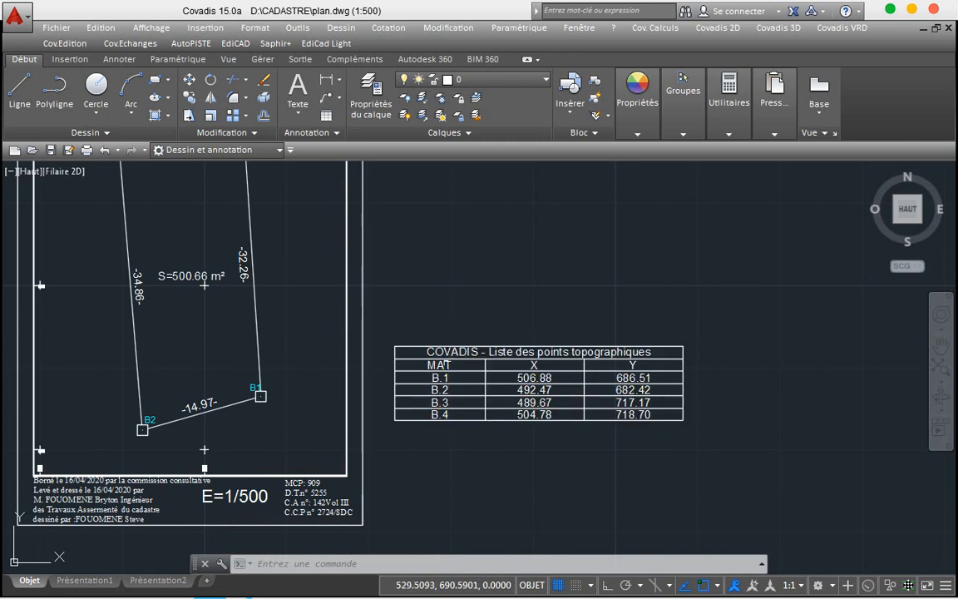
{"action": "left_click", "coordinate": [441, 363]}
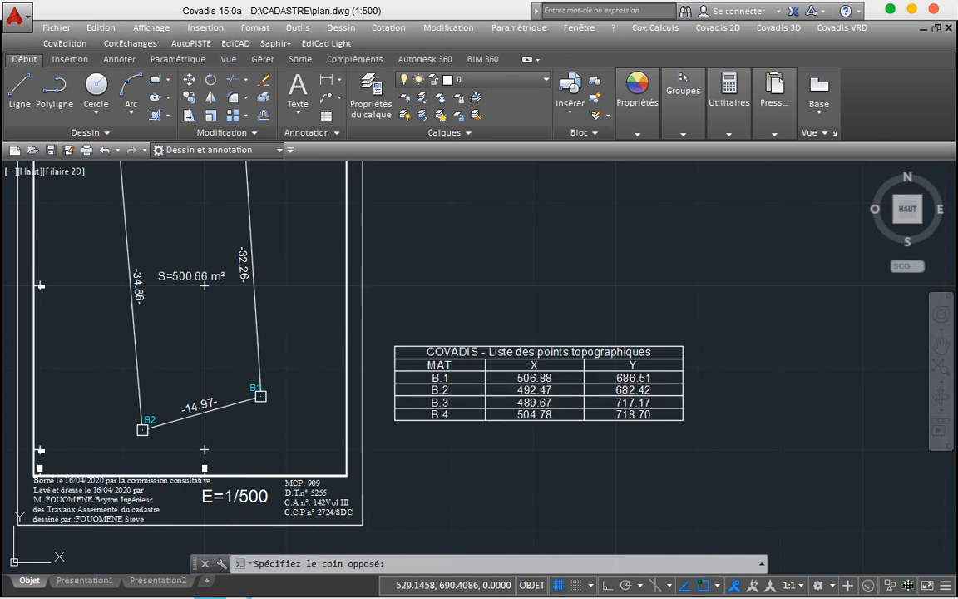
{"action": "double_click", "coordinate": [432, 365]}
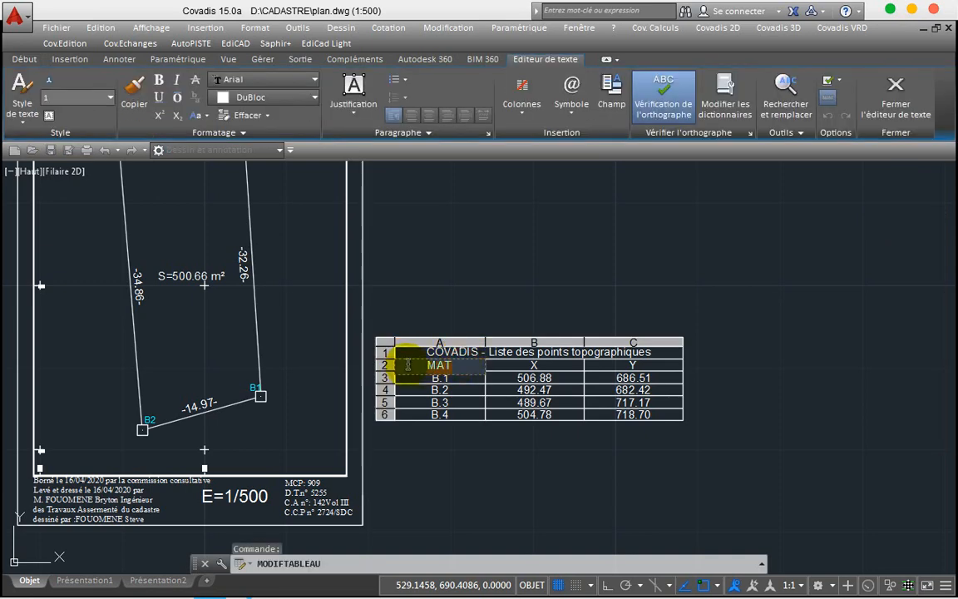
{"action": "key", "text": "Delete"}
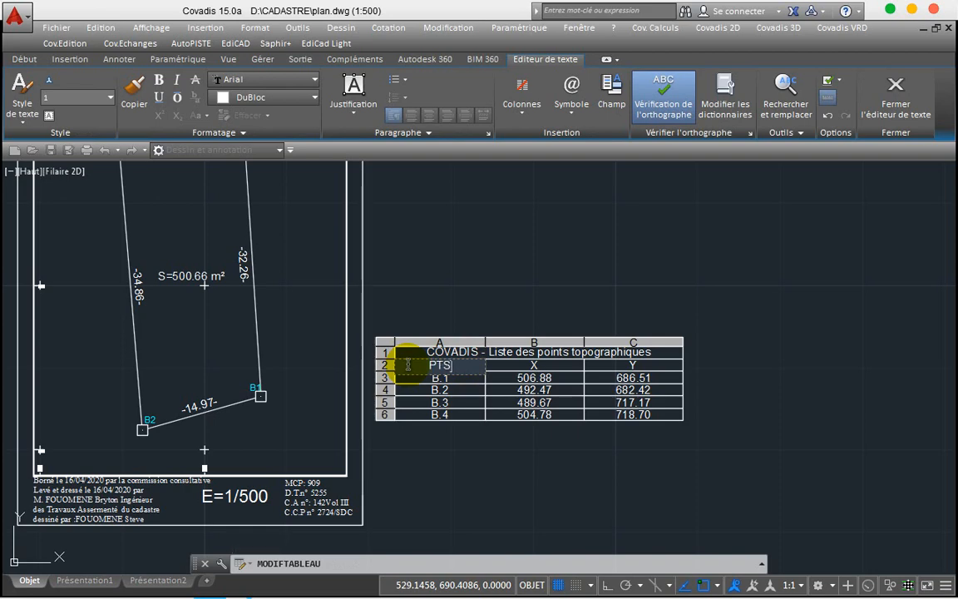
{"action": "type", "text": "PTS"}
{"action": "key", "text": "Return"}
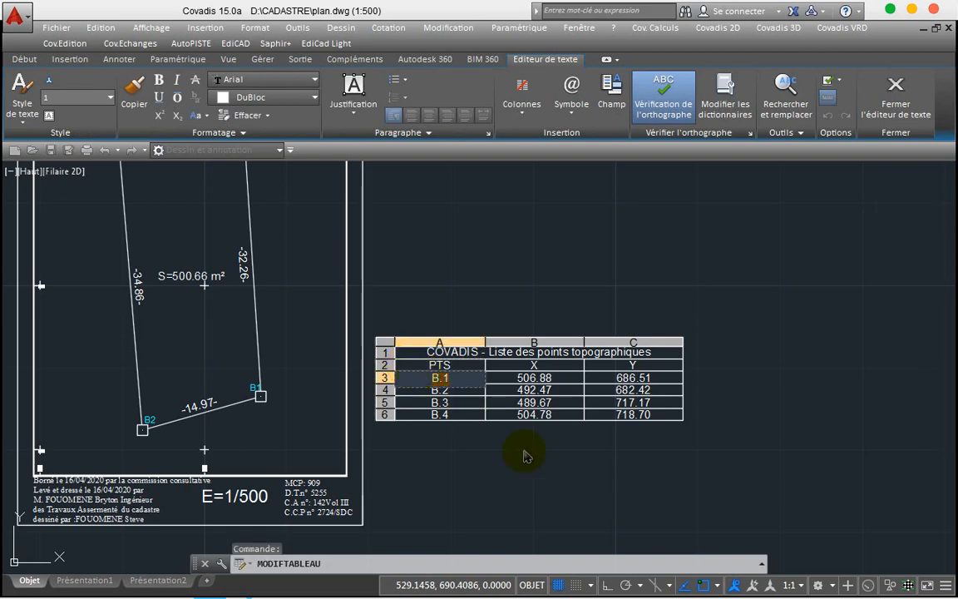
{"action": "key", "text": "Escape"}
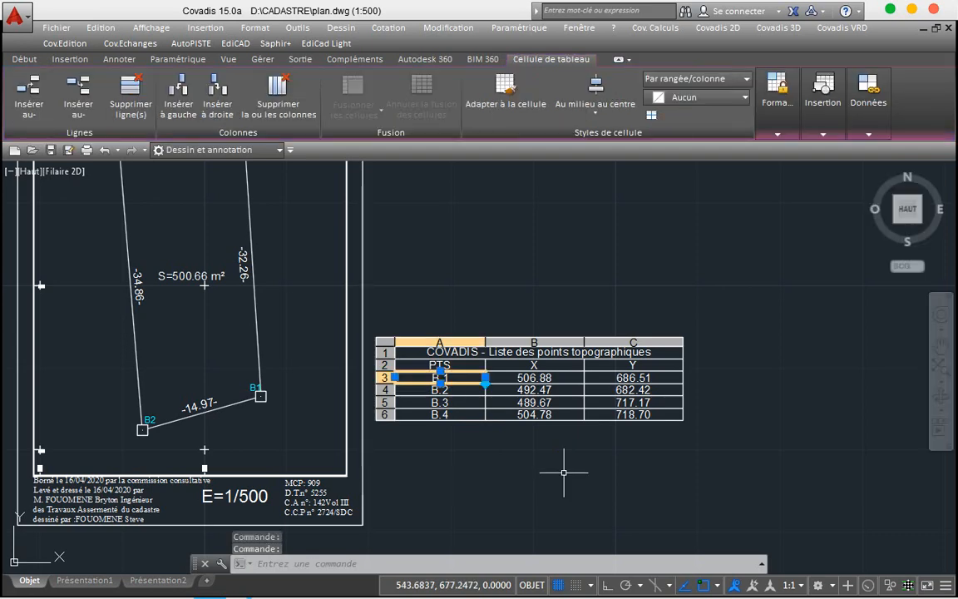
{"action": "key", "text": "Escape"}
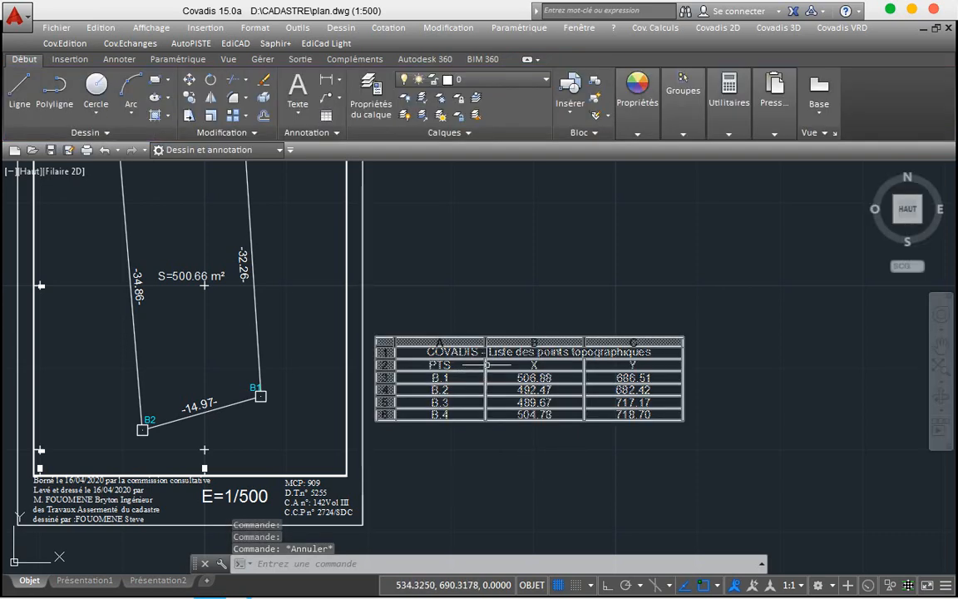
Step: Explode the points table with Décomposer and select its header and B.2 row pieces
{"action": "left_click", "coordinate": [485, 365]}
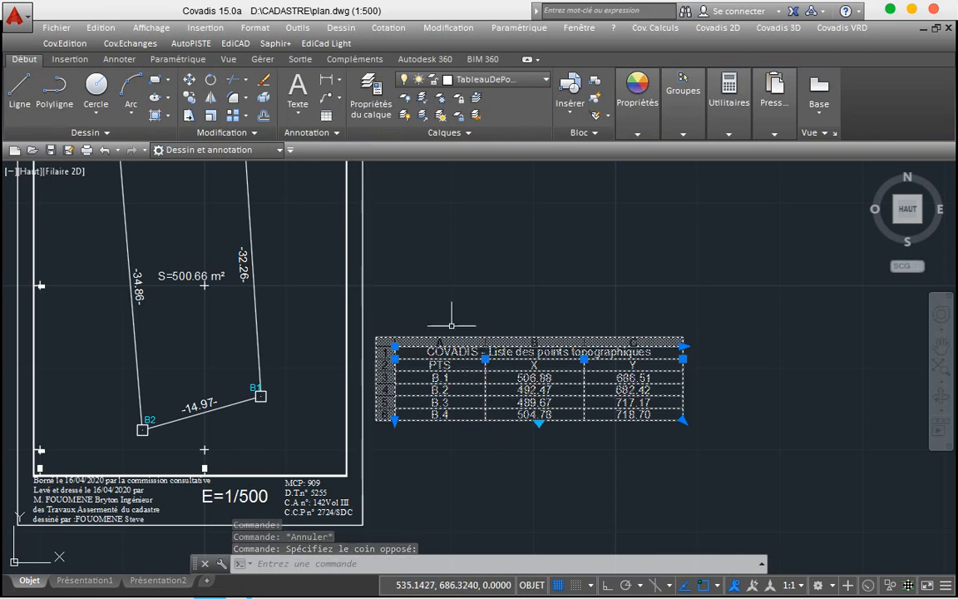
{"action": "left_click", "coordinate": [265, 104]}
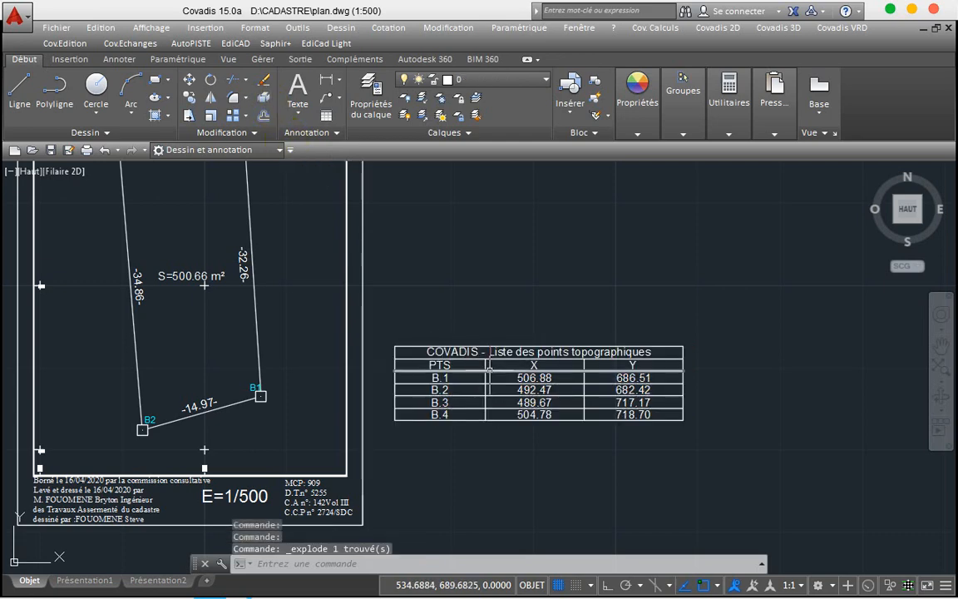
{"action": "left_click", "coordinate": [439, 365]}
{"action": "left_click", "coordinate": [440, 377]}
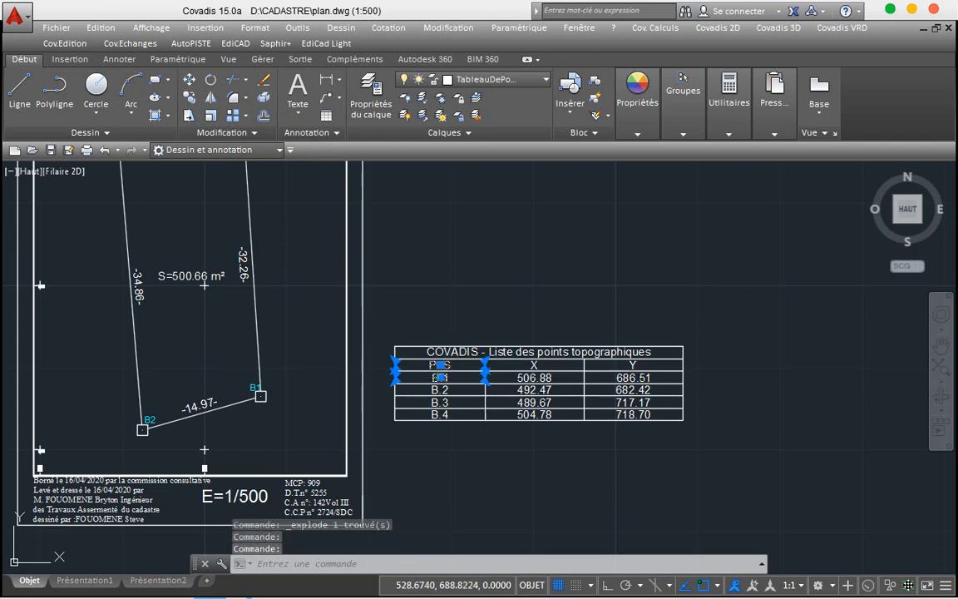
{"action": "left_click", "coordinate": [441, 390]}
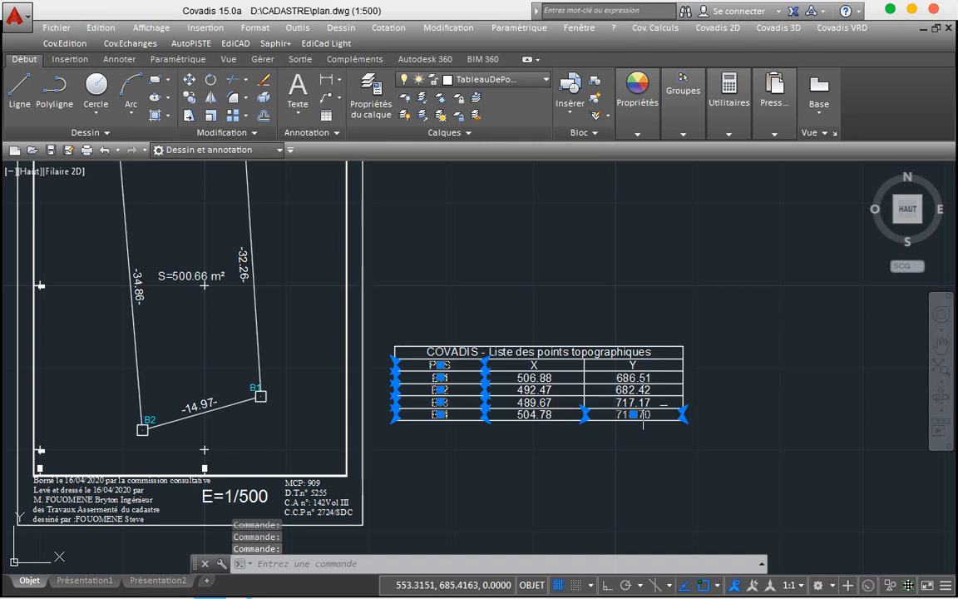
Step: Window-select the remaining X, Y, 504.78 and corner pieces, then turn Ortho on
{"action": "left_click", "coordinate": [662, 401]}
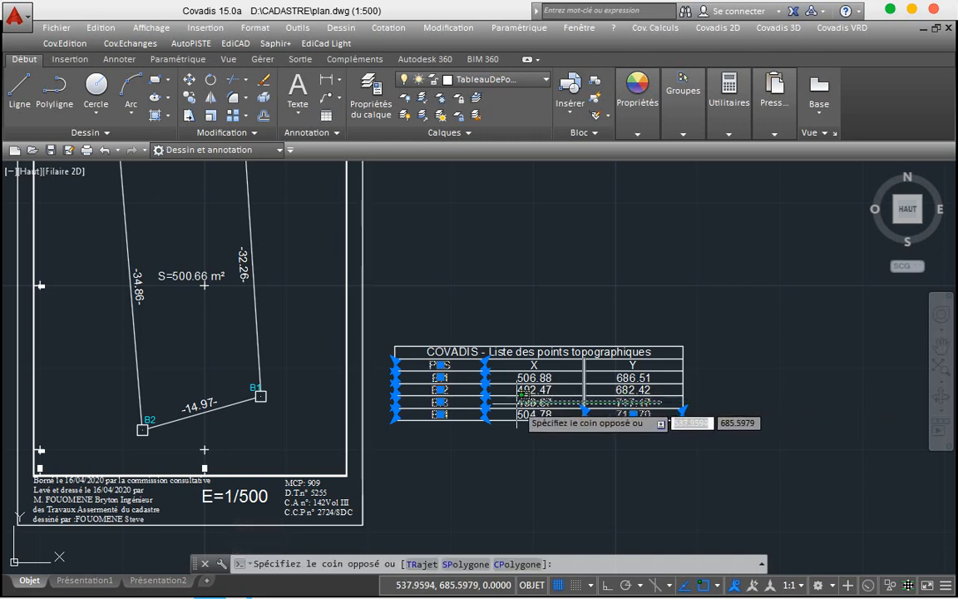
{"action": "left_click", "coordinate": [484, 406]}
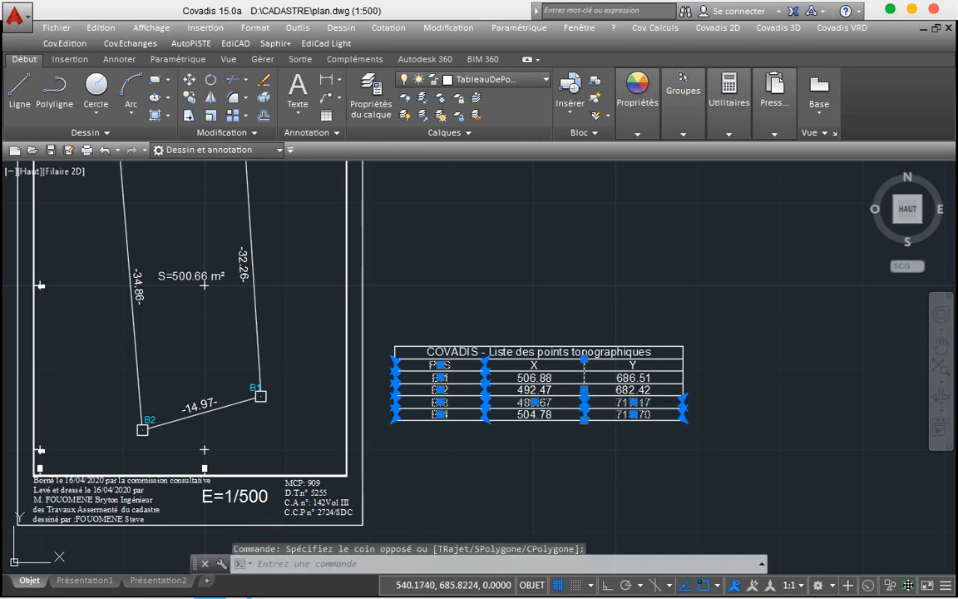
{"action": "left_click", "coordinate": [665, 387]}
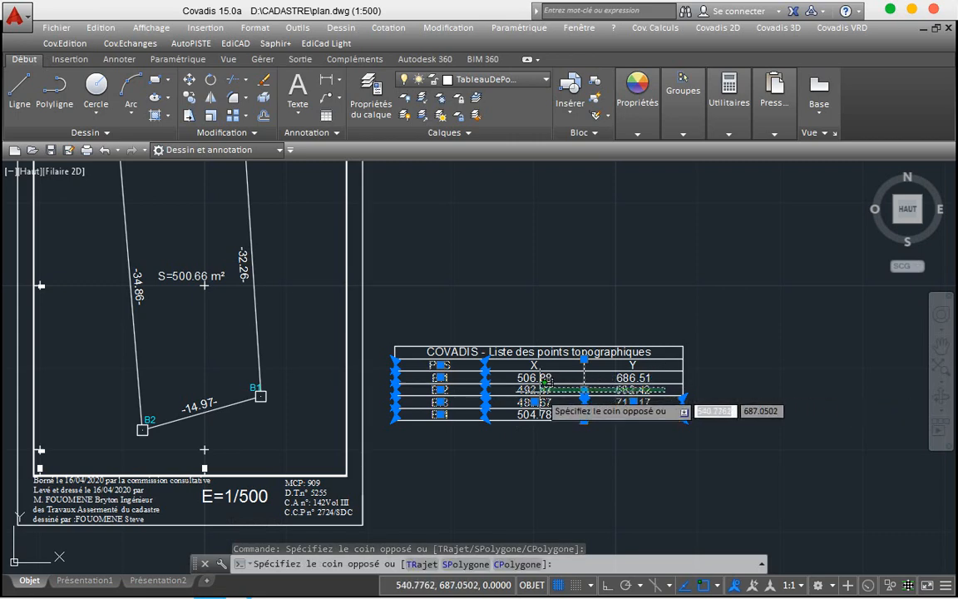
{"action": "left_click", "coordinate": [541, 388]}
{"action": "left_click", "coordinate": [670, 375]}
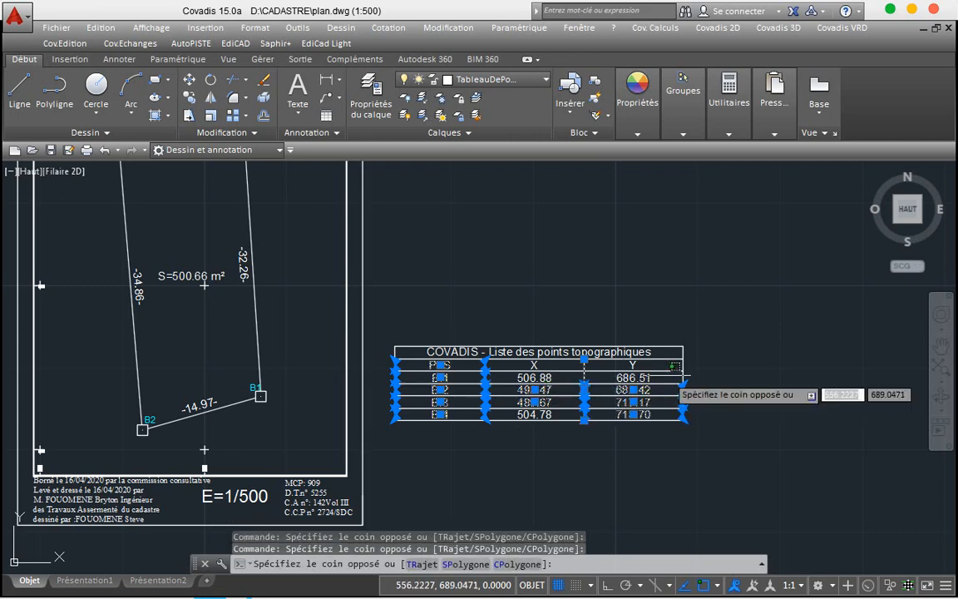
{"action": "left_click", "coordinate": [535, 379]}
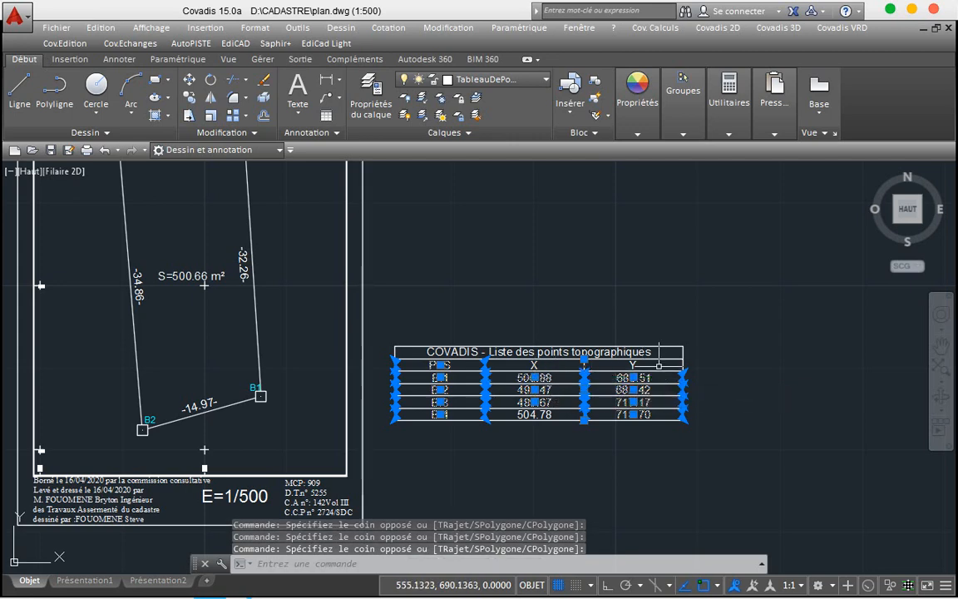
{"action": "left_click", "coordinate": [656, 364]}
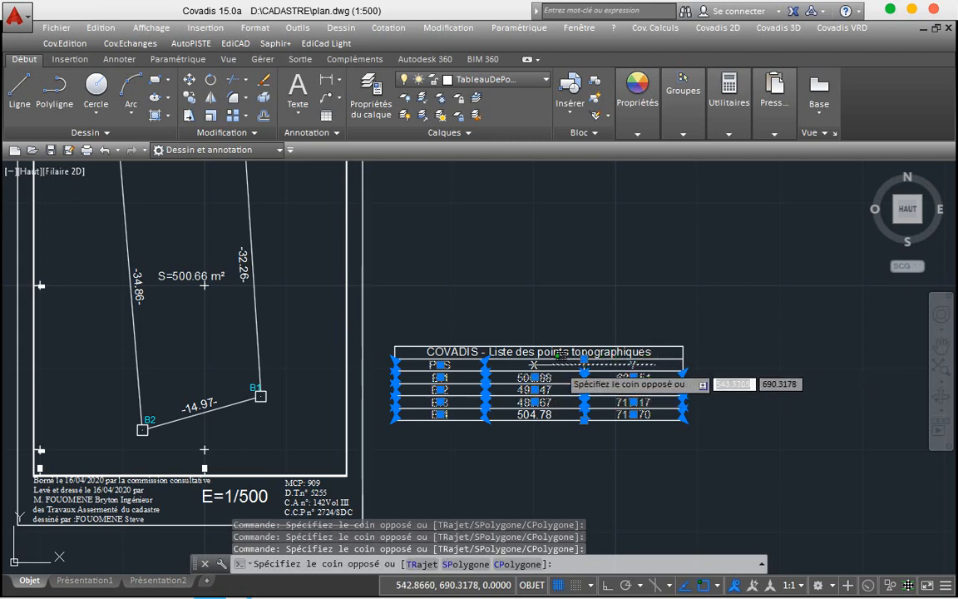
{"action": "left_click", "coordinate": [527, 365]}
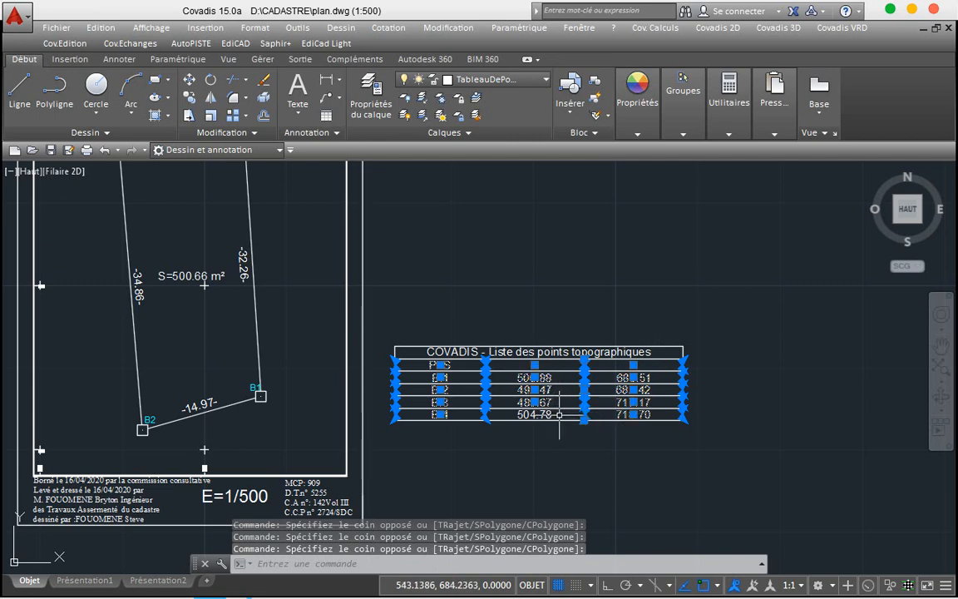
{"action": "left_click", "coordinate": [559, 415]}
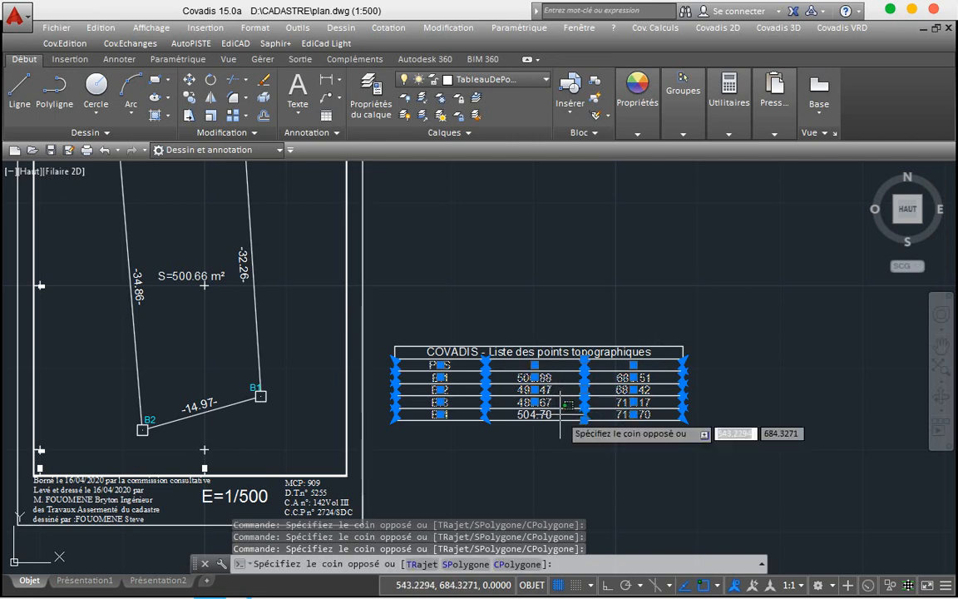
{"action": "left_click", "coordinate": [483, 407]}
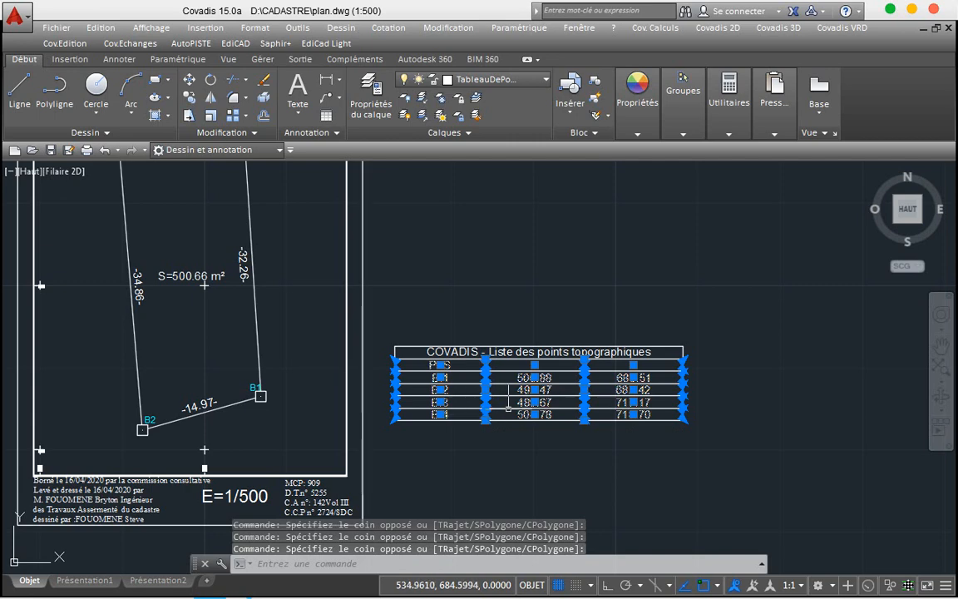
{"action": "left_click", "coordinate": [688, 352]}
{"action": "left_click", "coordinate": [679, 352]}
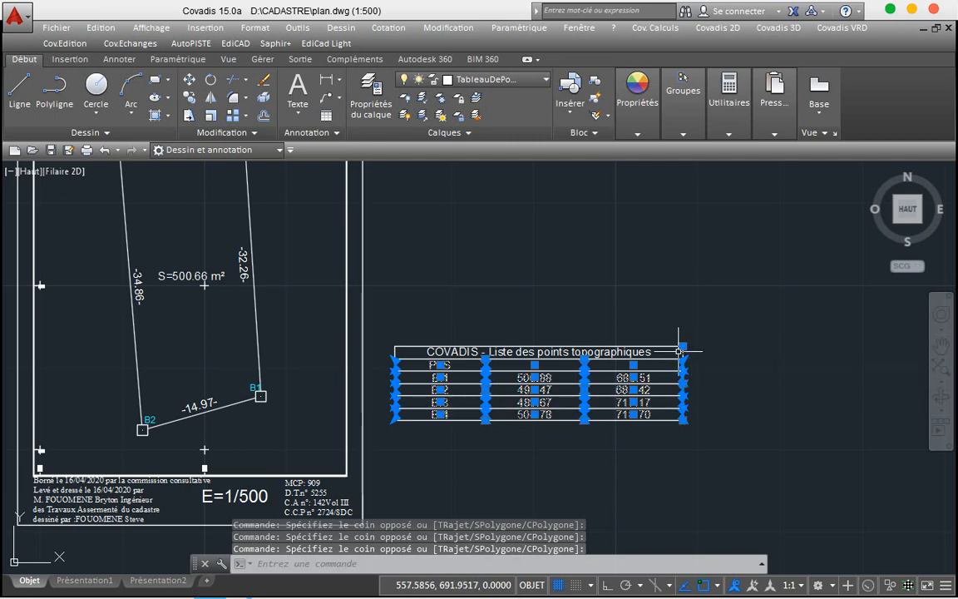
{"action": "left_click", "coordinate": [606, 586]}
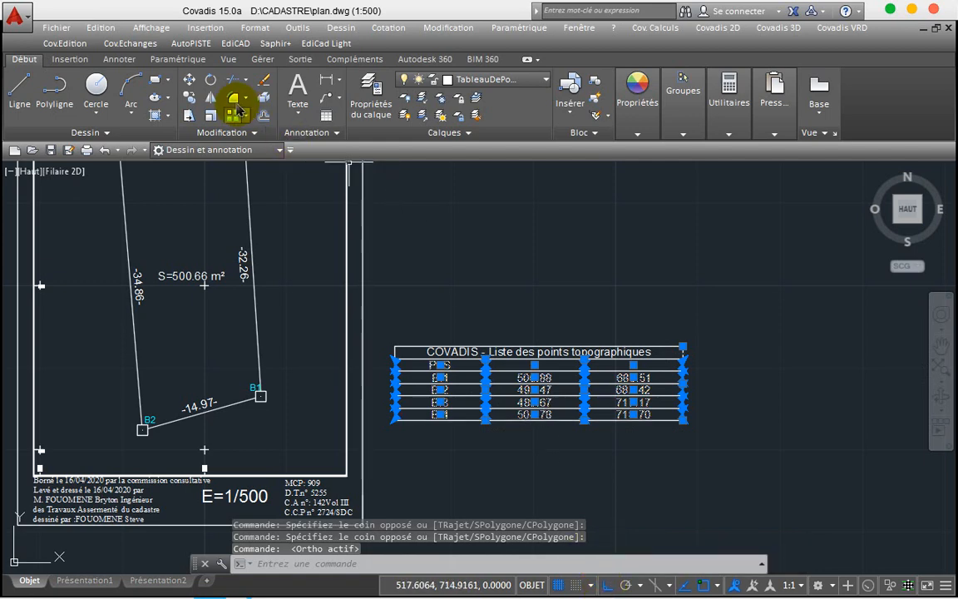
Step: With object snap off, move the exploded table slightly left and then reposition it
{"action": "left_click", "coordinate": [189, 82]}
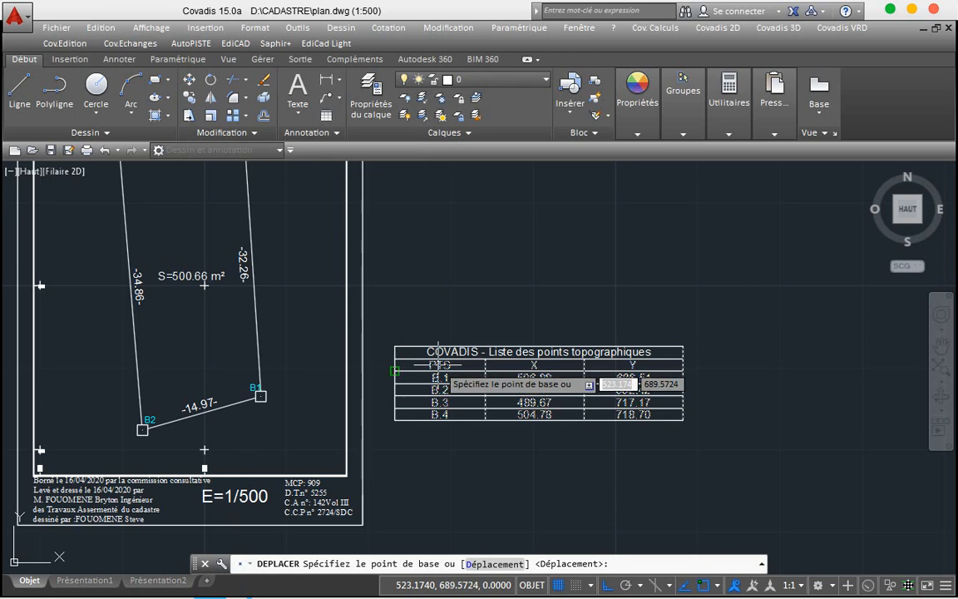
{"action": "key", "text": "F3"}
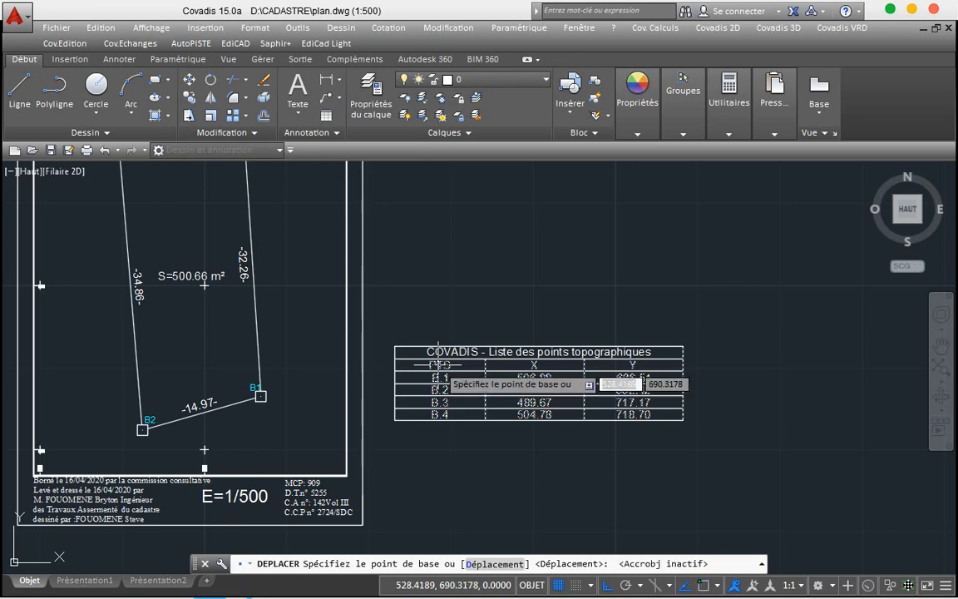
{"action": "left_click", "coordinate": [439, 363]}
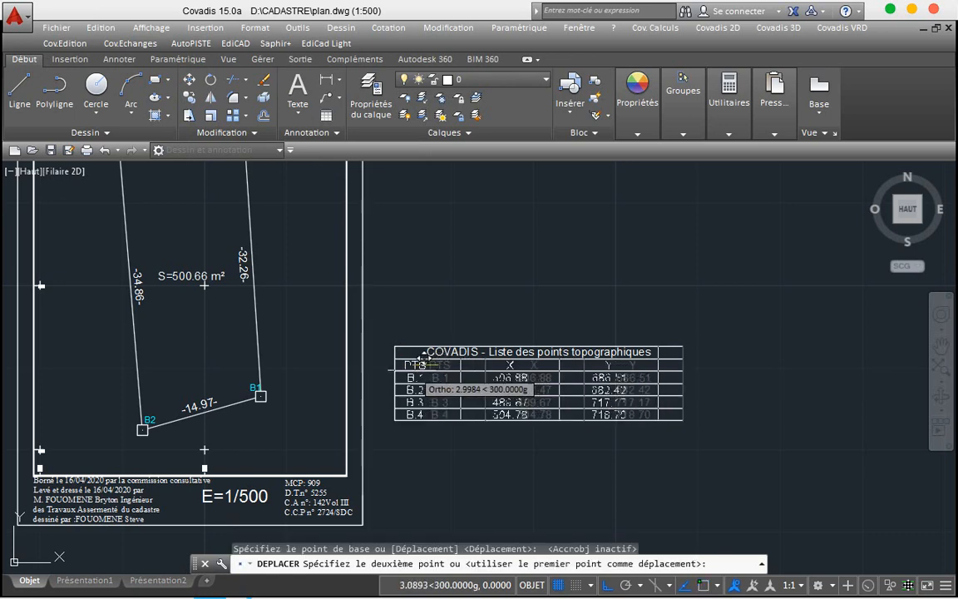
{"action": "left_click", "coordinate": [408, 363]}
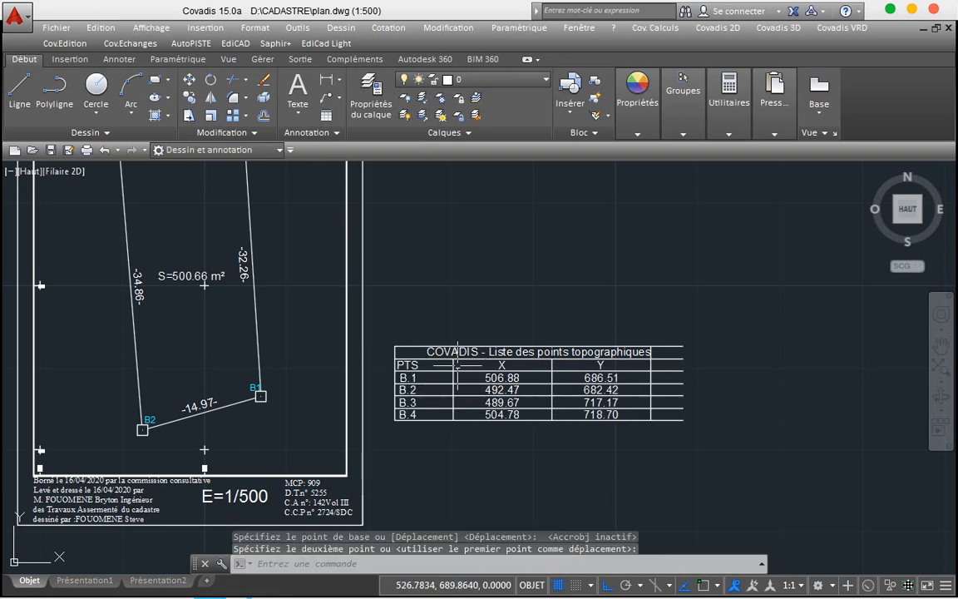
{"action": "left_click", "coordinate": [550, 349]}
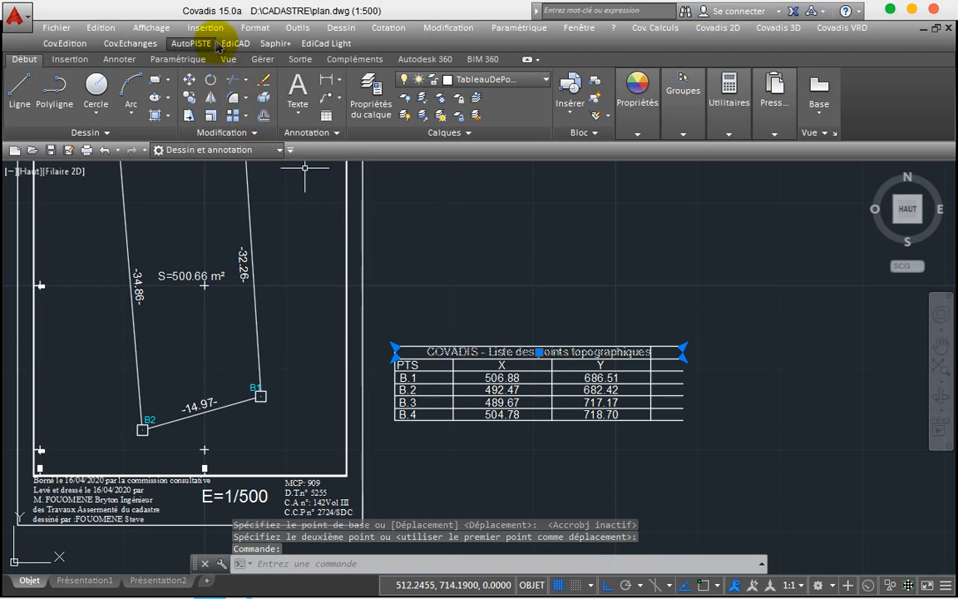
{"action": "left_click", "coordinate": [193, 86]}
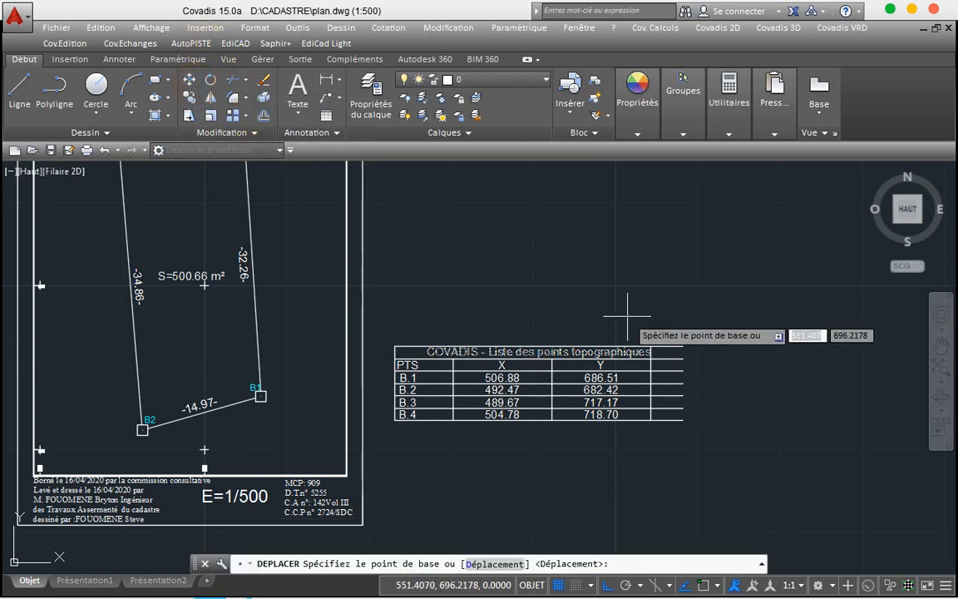
{"action": "left_click", "coordinate": [539, 350]}
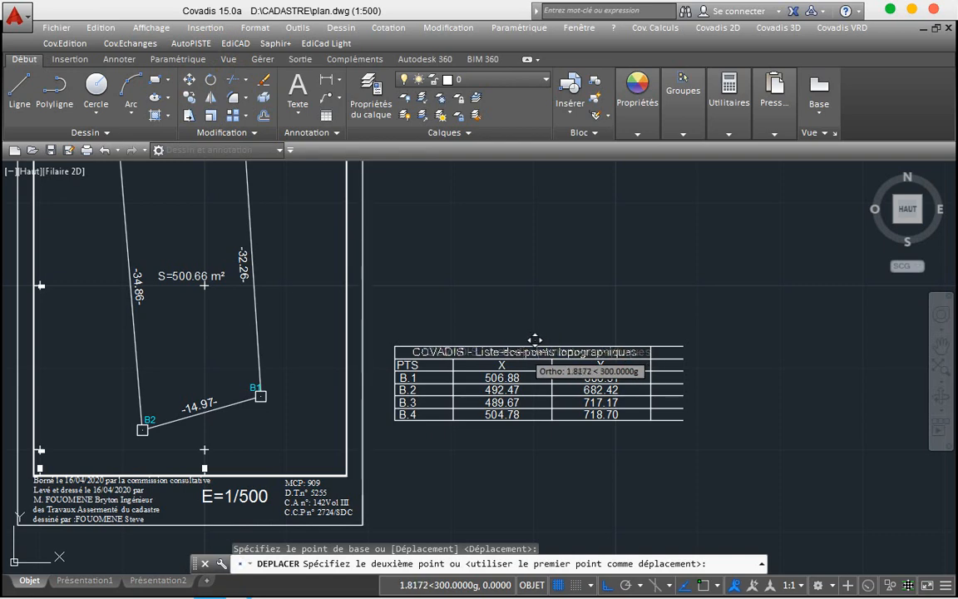
{"action": "left_click", "coordinate": [529, 345]}
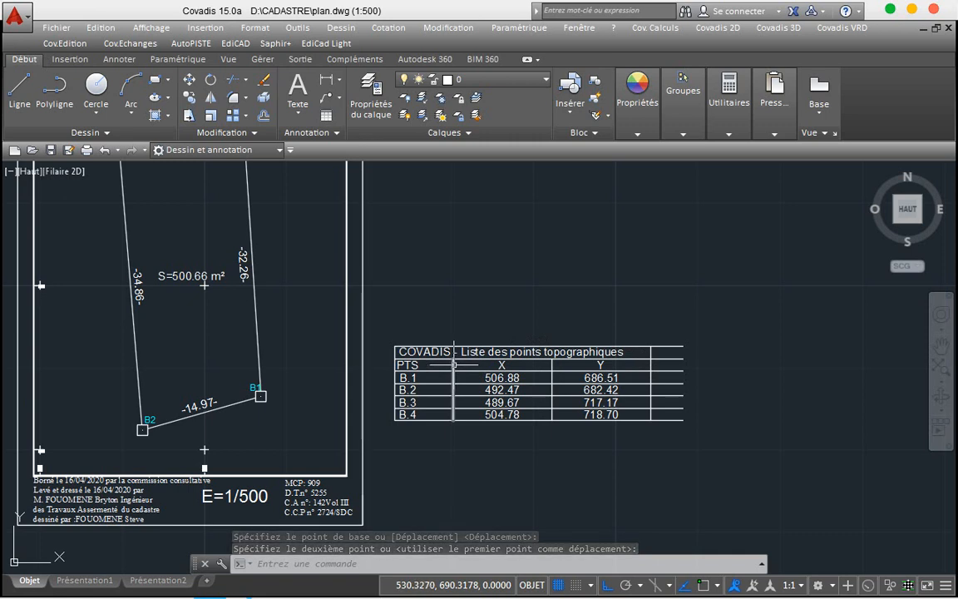
Step: Narrow the PTS column by moving its border and the X coordinates left
{"action": "left_click", "coordinate": [453, 364]}
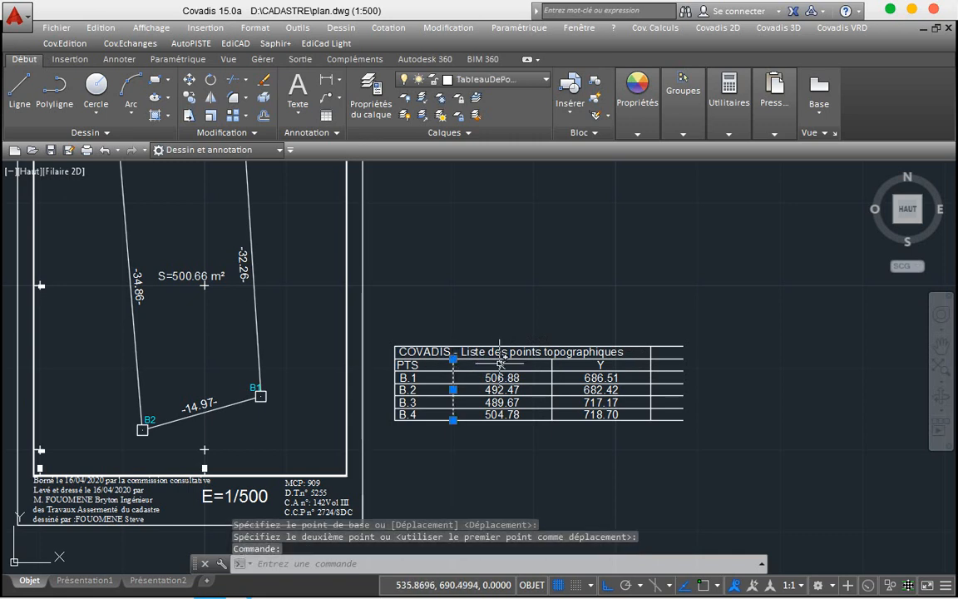
{"action": "left_click", "coordinate": [191, 87]}
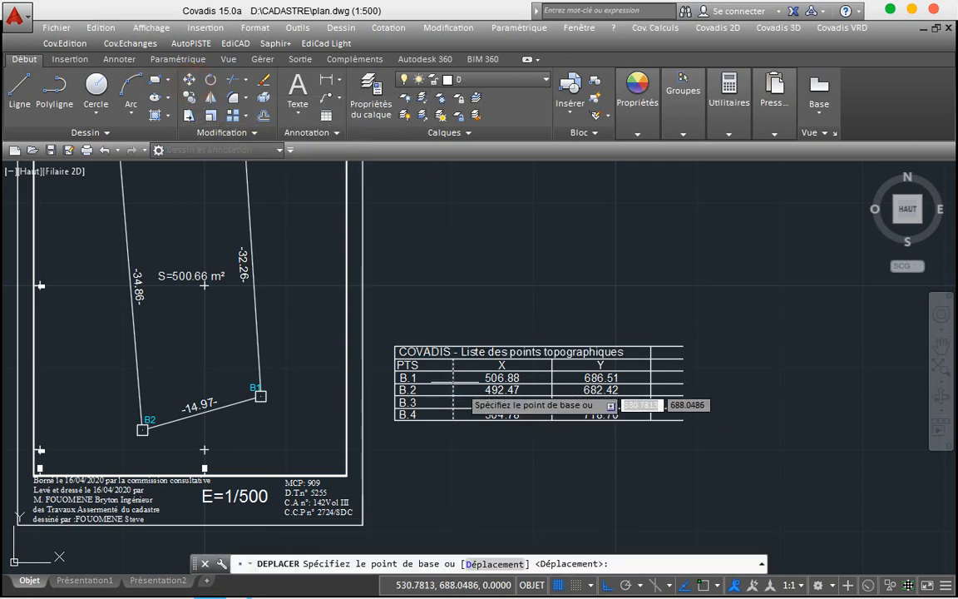
{"action": "left_click", "coordinate": [455, 364]}
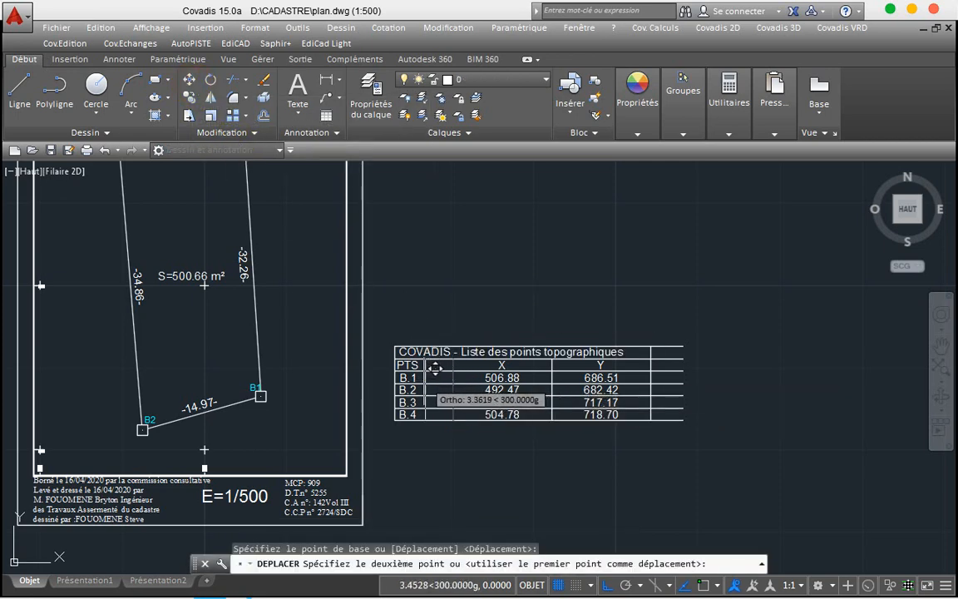
{"action": "left_click", "coordinate": [434, 367]}
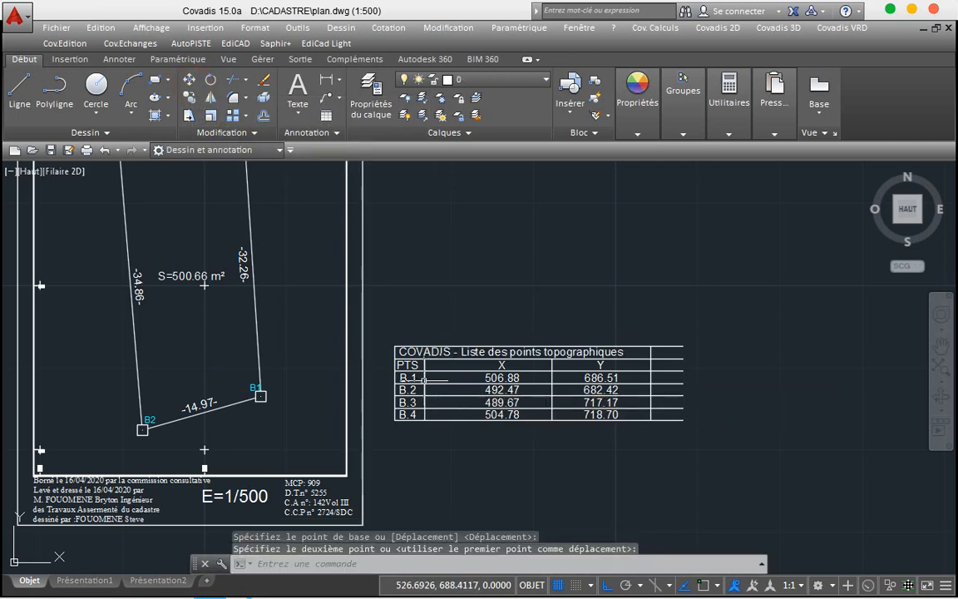
{"action": "left_click", "coordinate": [502, 364]}
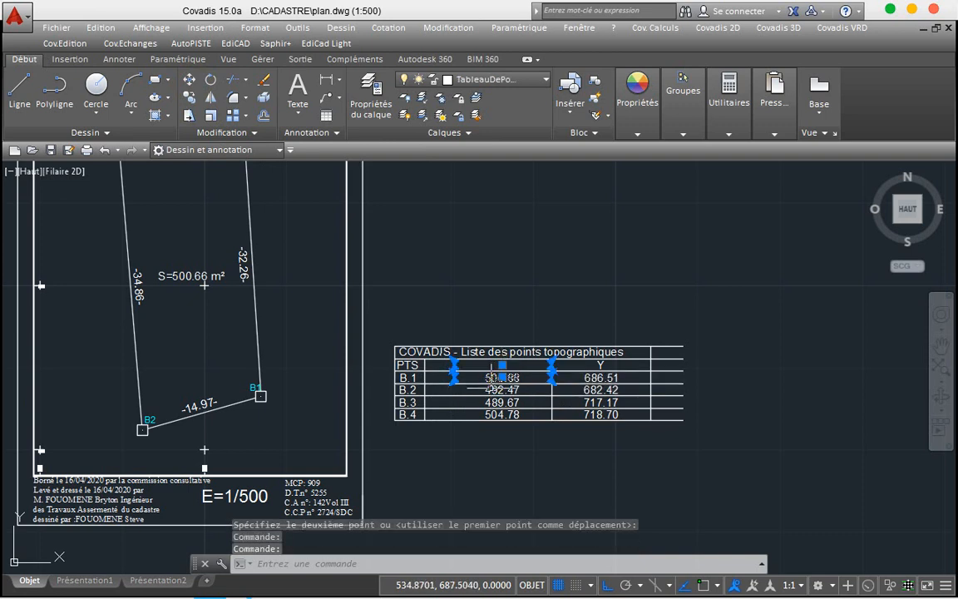
{"action": "left_click", "coordinate": [492, 388], "text": "shift"}
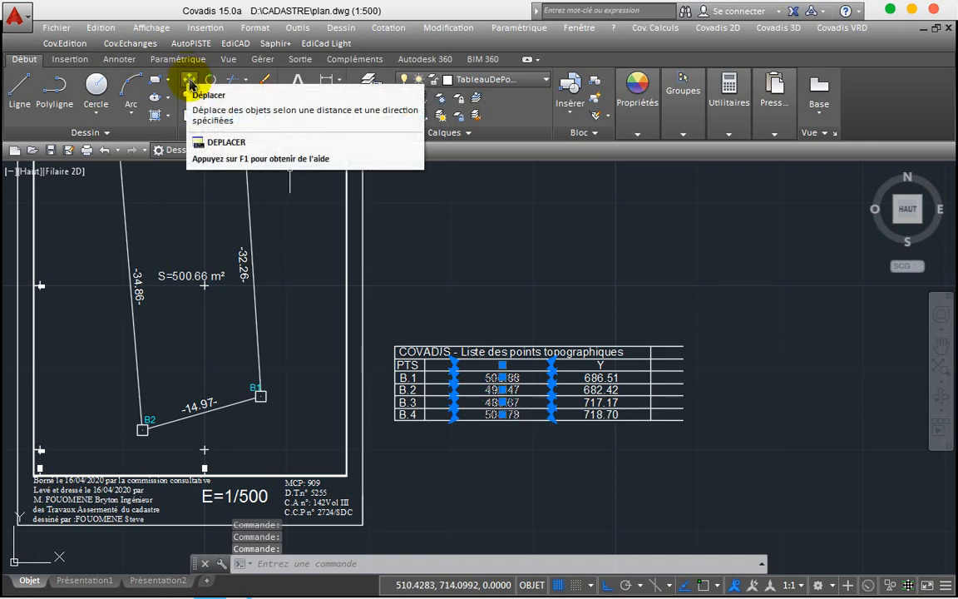
{"action": "left_click", "coordinate": [190, 83]}
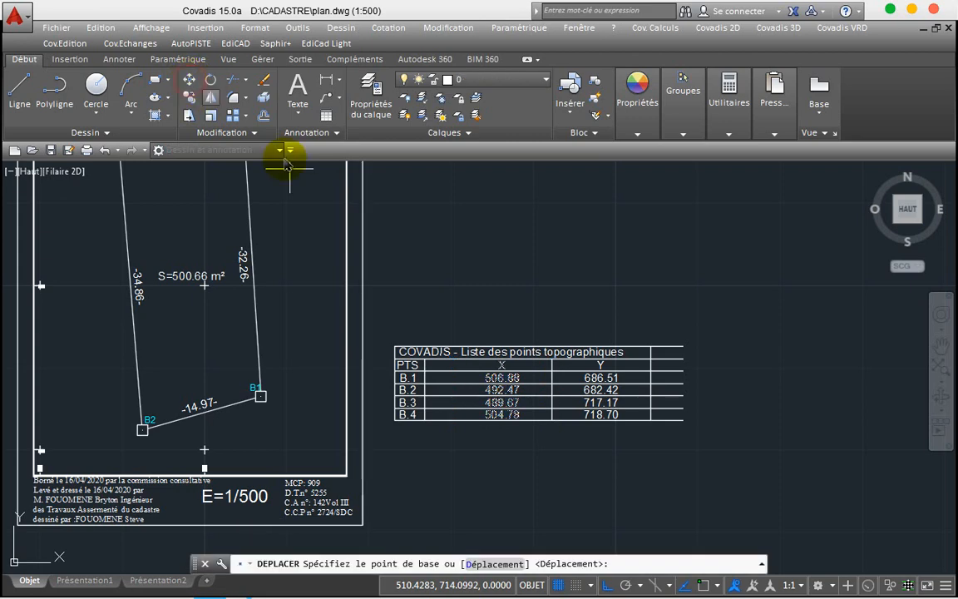
{"action": "left_click", "coordinate": [503, 365]}
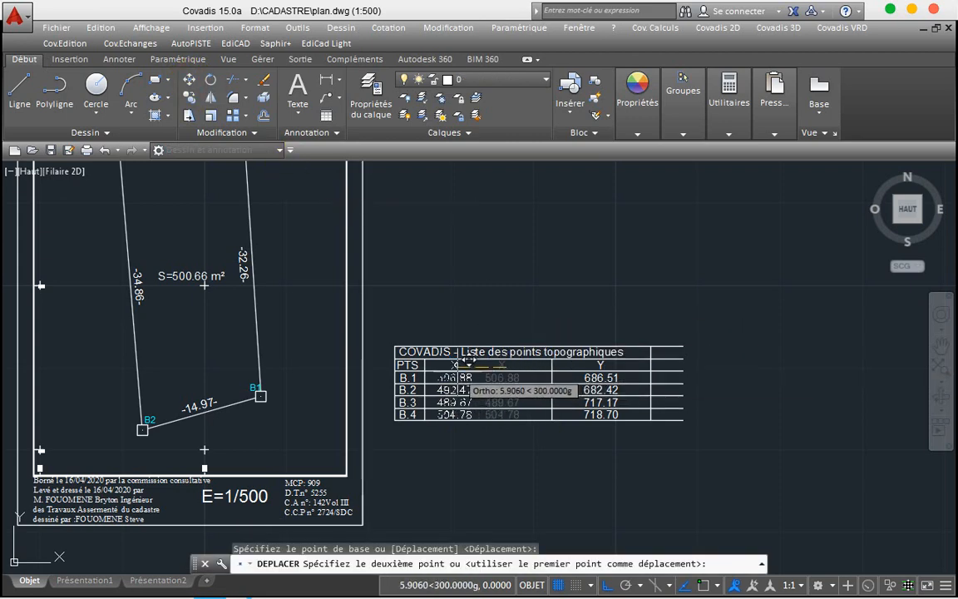
{"action": "left_click", "coordinate": [468, 364]}
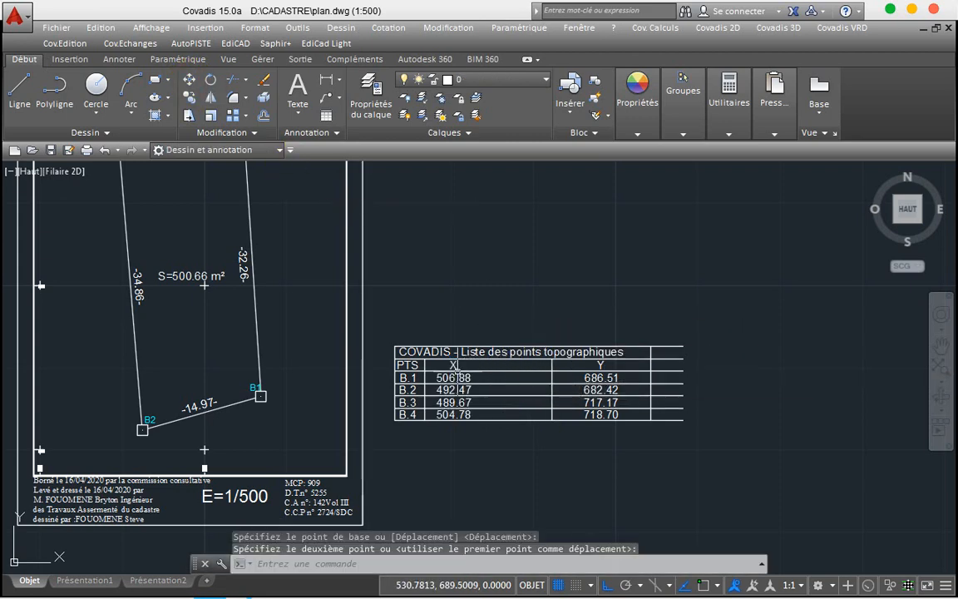
Step: Pull the Y column's left border in beside the X column
{"action": "left_click", "coordinate": [602, 364]}
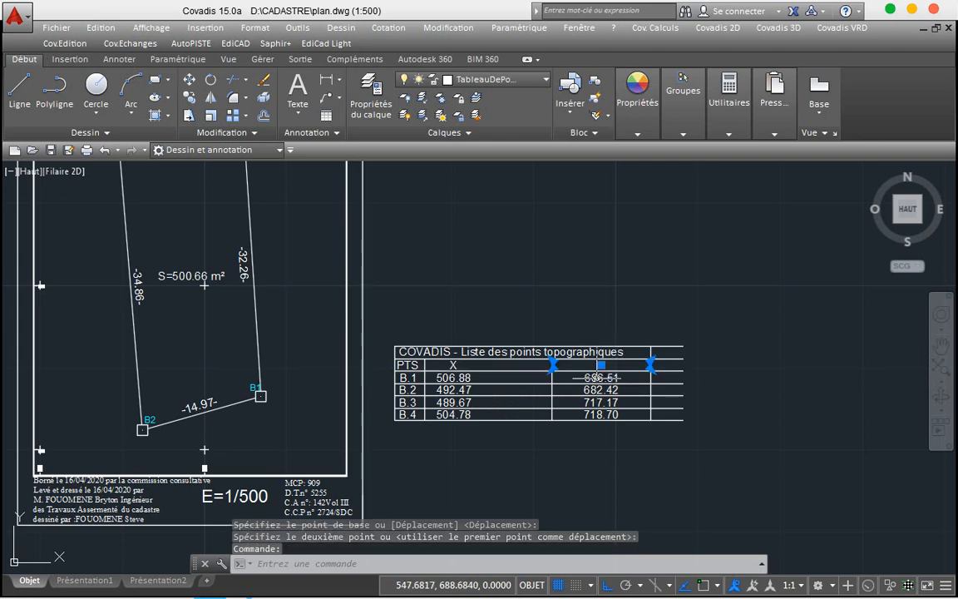
{"action": "left_click", "coordinate": [595, 378]}
{"action": "left_click", "coordinate": [592, 389], "text": "shift"}
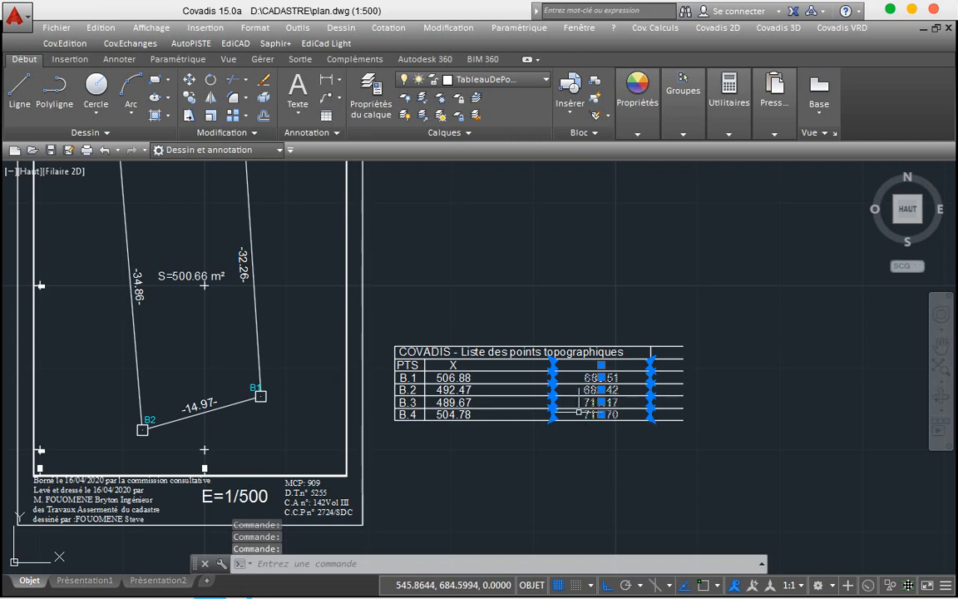
{"action": "left_click", "coordinate": [561, 402]}
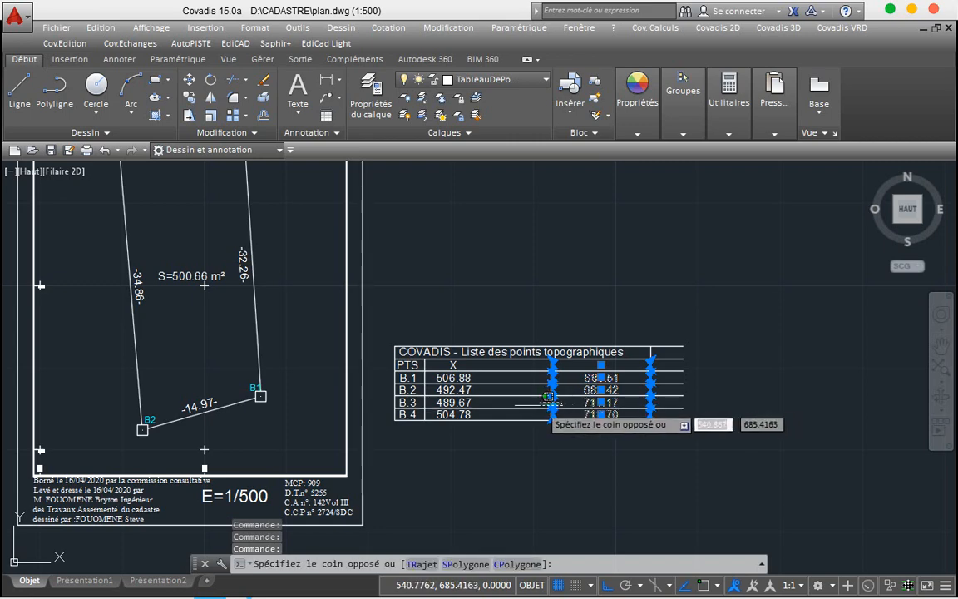
{"action": "left_click", "coordinate": [540, 400]}
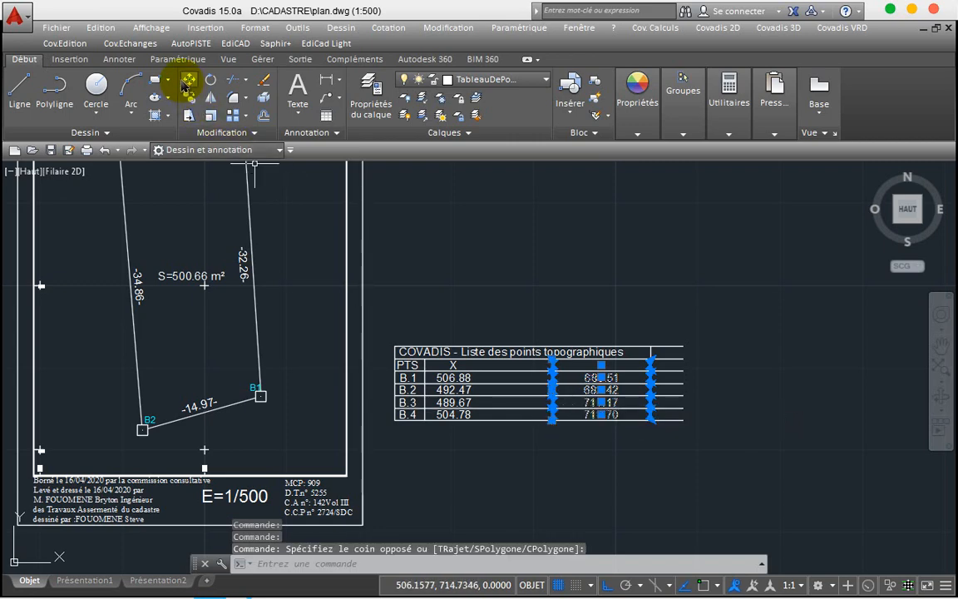
{"action": "left_click", "coordinate": [187, 80]}
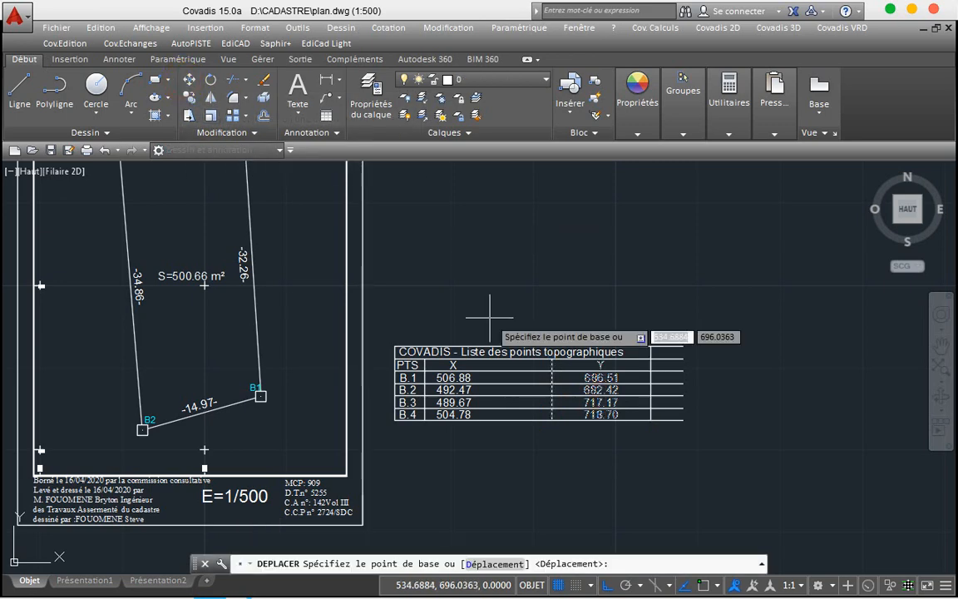
{"action": "left_click", "coordinate": [552, 359]}
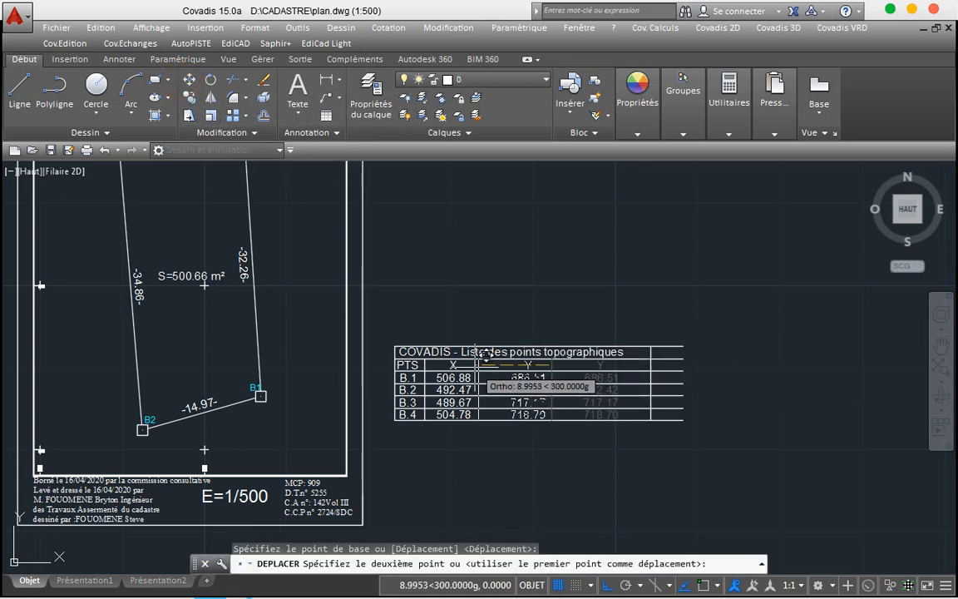
{"action": "left_click", "coordinate": [476, 359]}
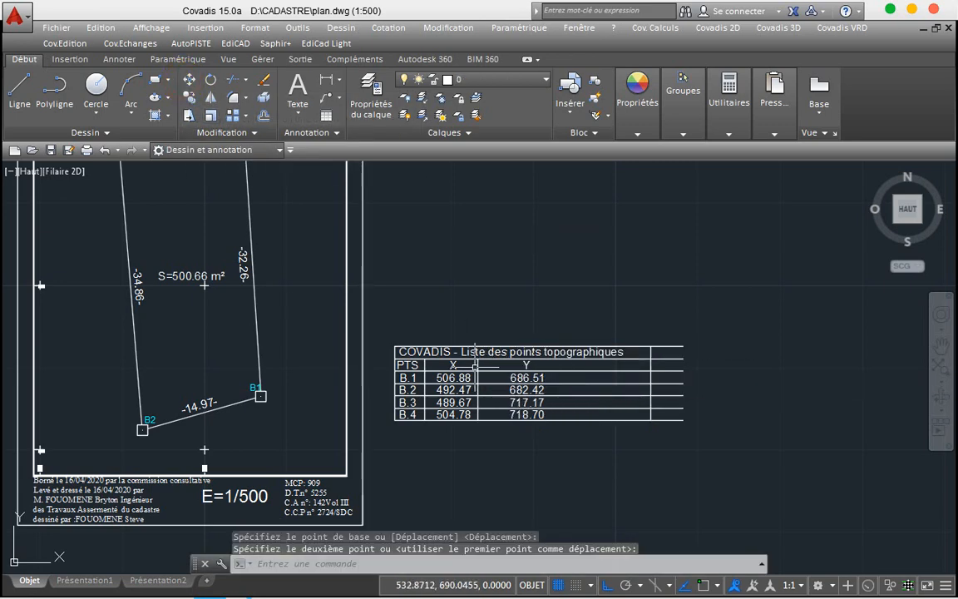
Step: Shift the Y coordinate values left under the Y heading
{"action": "left_click", "coordinate": [532, 377]}
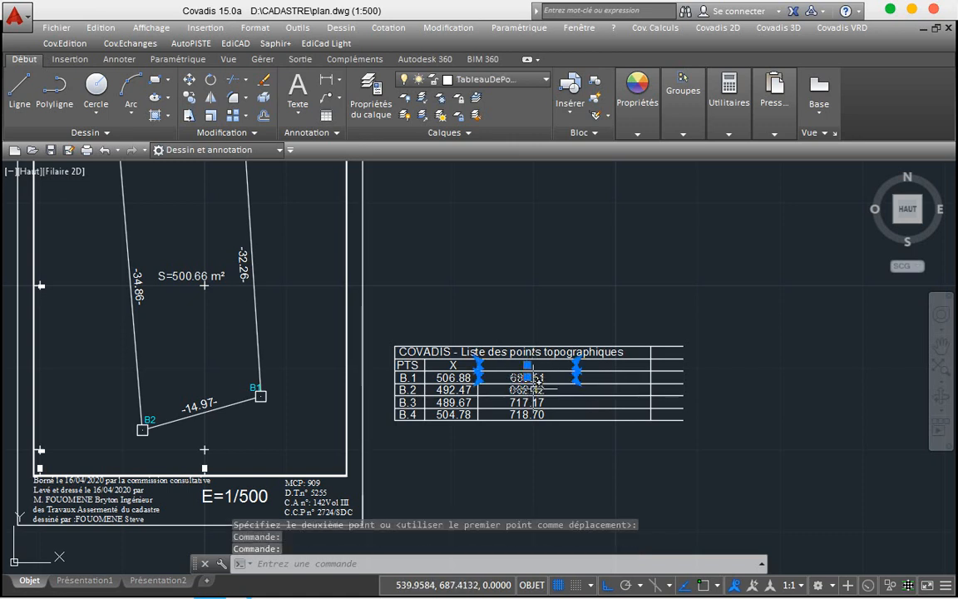
{"action": "left_click_drag", "start_coordinate": [537, 381], "coordinate": [527, 415]}
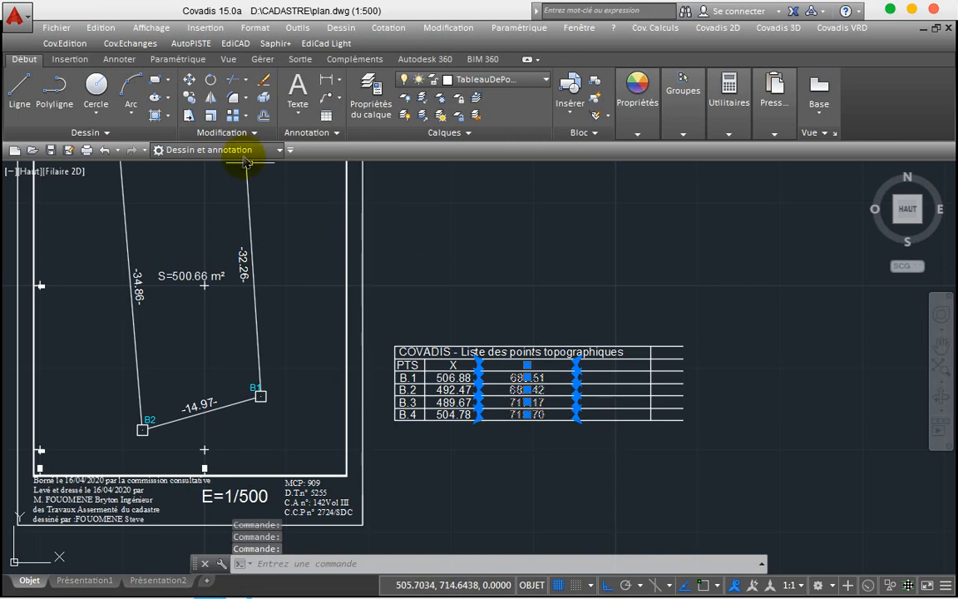
{"action": "left_click", "coordinate": [190, 80]}
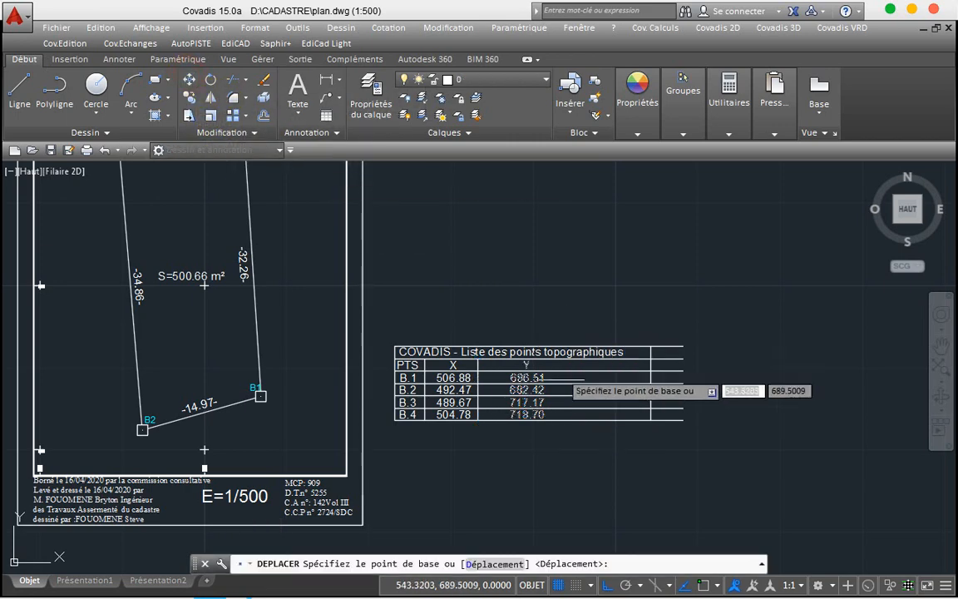
{"action": "left_click", "coordinate": [526, 363]}
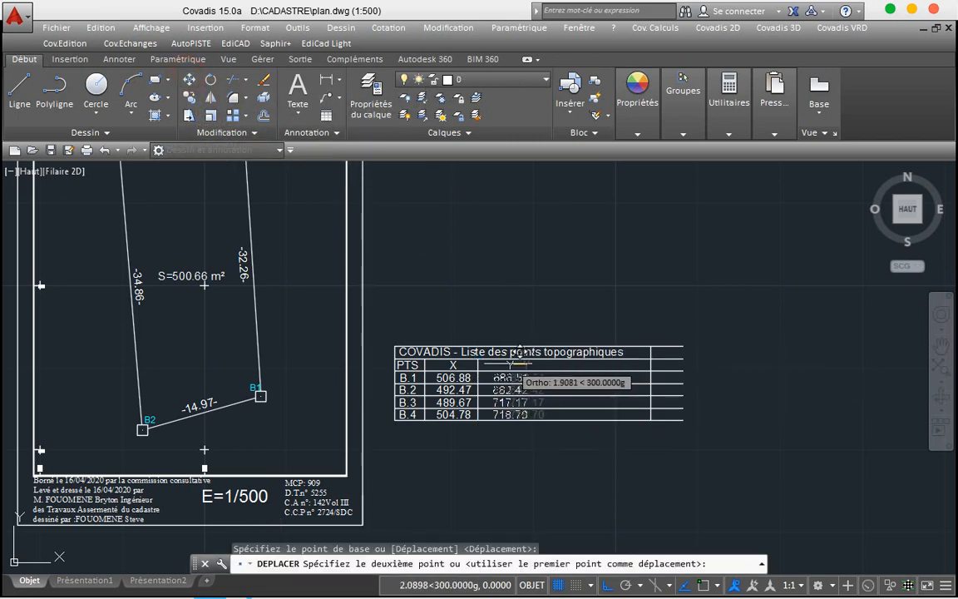
{"action": "left_click", "coordinate": [504, 364]}
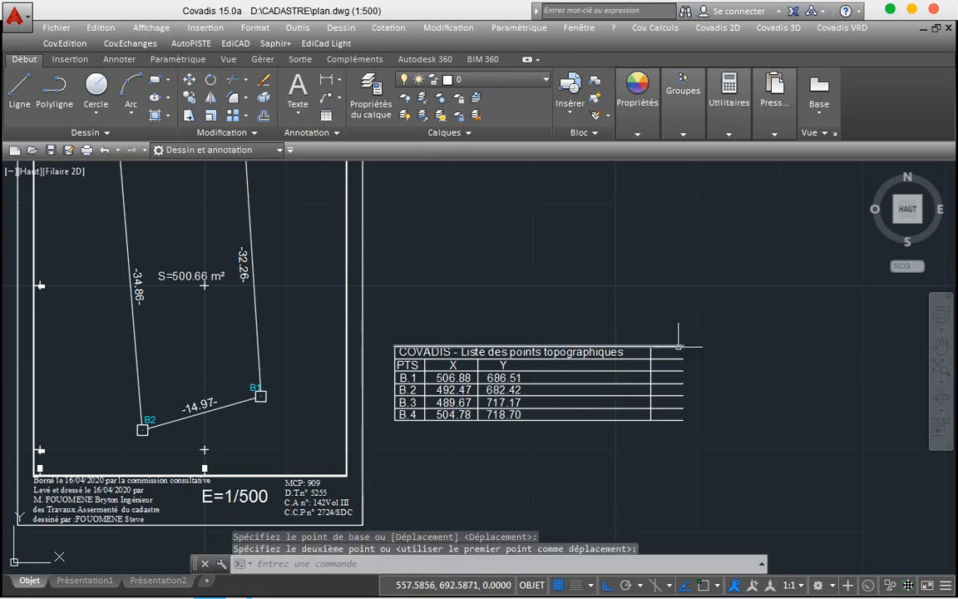
Step: Move the table's right border left to close the gap after the Y column
{"action": "left_click", "coordinate": [651, 364]}
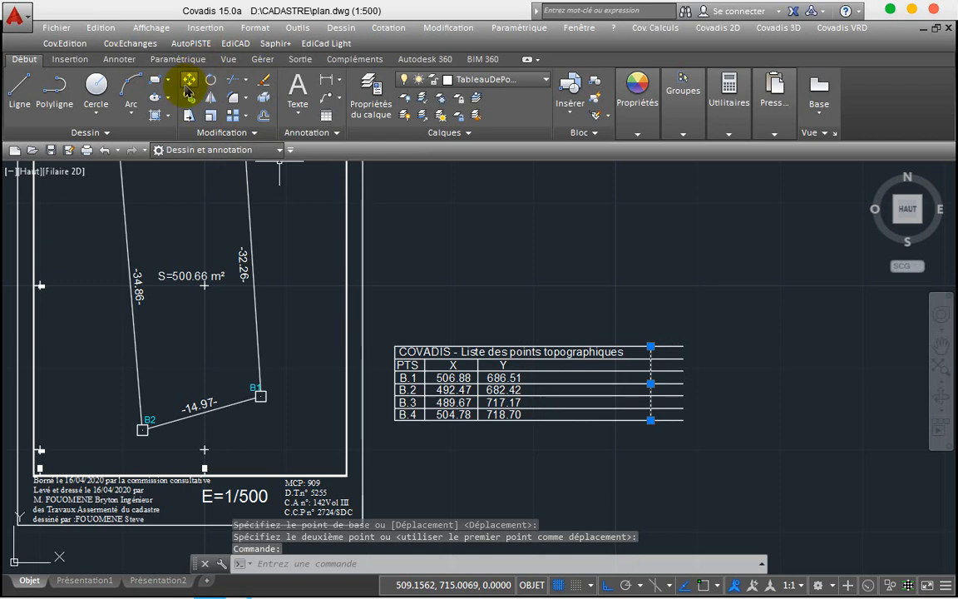
{"action": "left_click", "coordinate": [188, 89]}
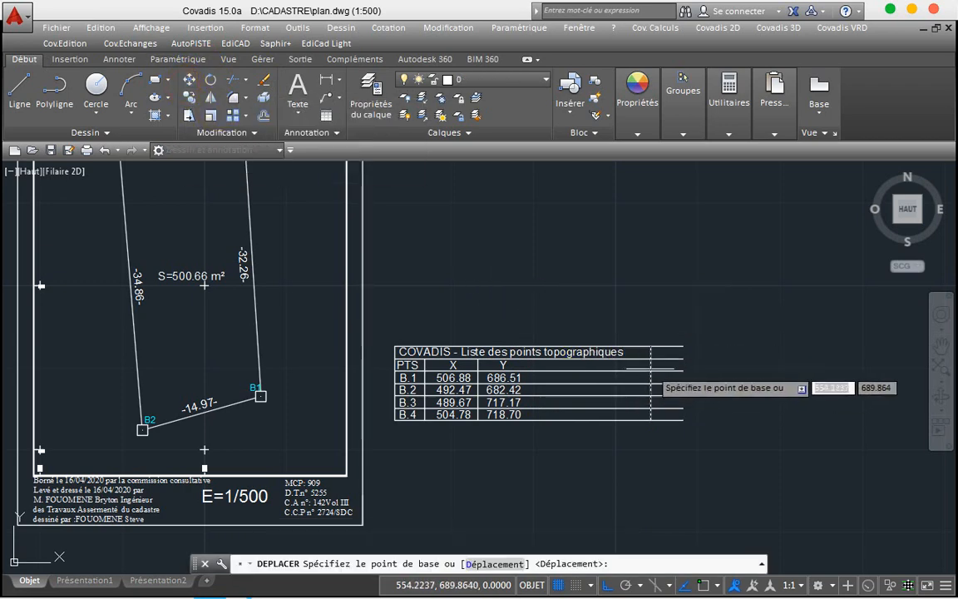
{"action": "left_click", "coordinate": [651, 364]}
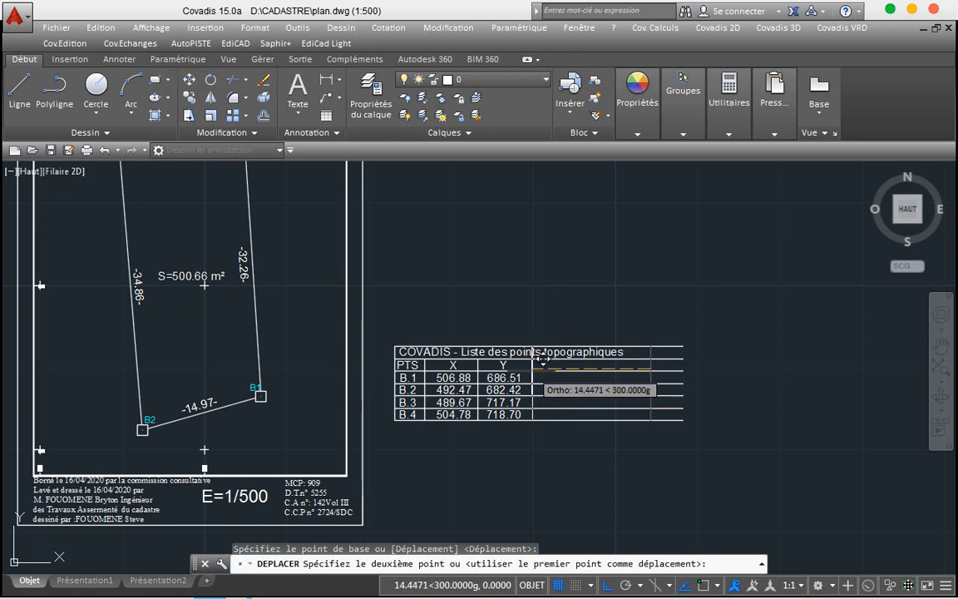
{"action": "left_click", "coordinate": [542, 361]}
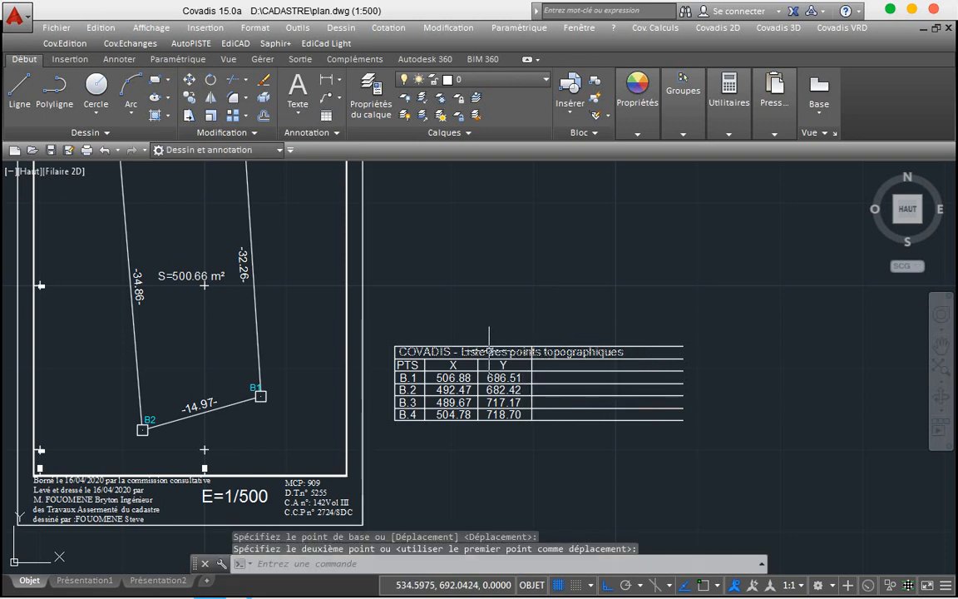
{"action": "left_click", "coordinate": [489, 351]}
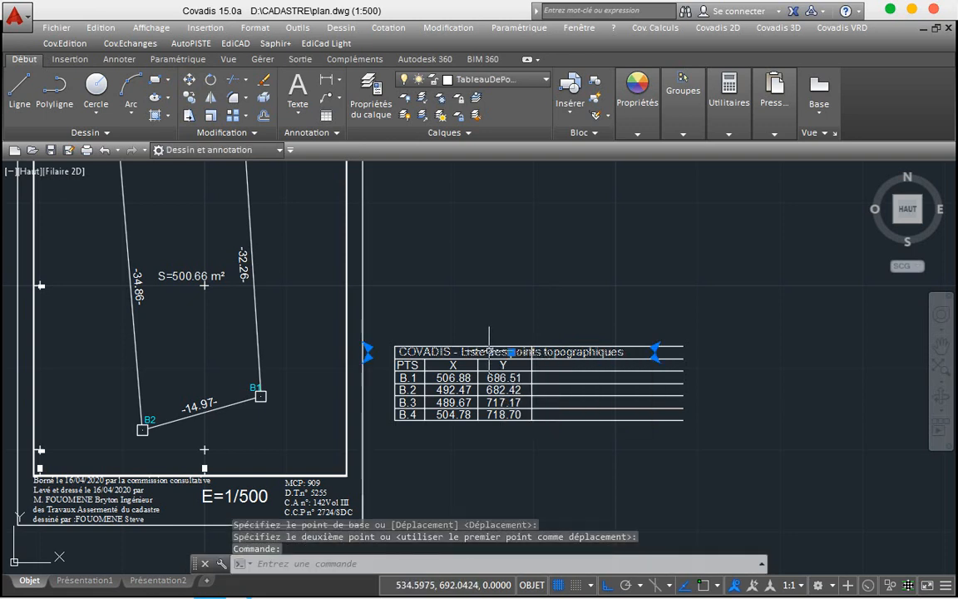
Step: Set the whole table title text to height 0.6975
{"action": "double_click", "coordinate": [489, 351]}
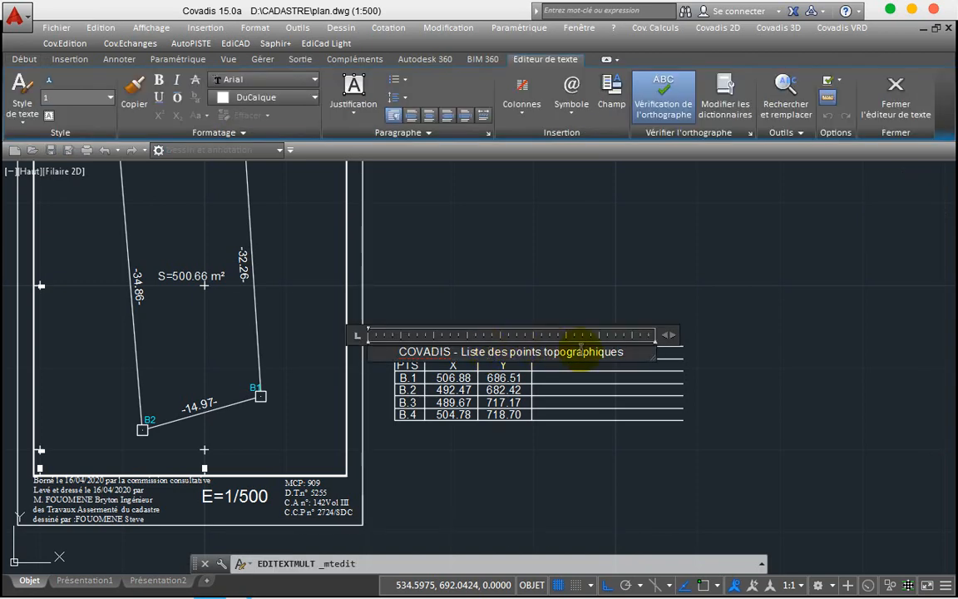
{"action": "key", "text": "ctrl+a"}
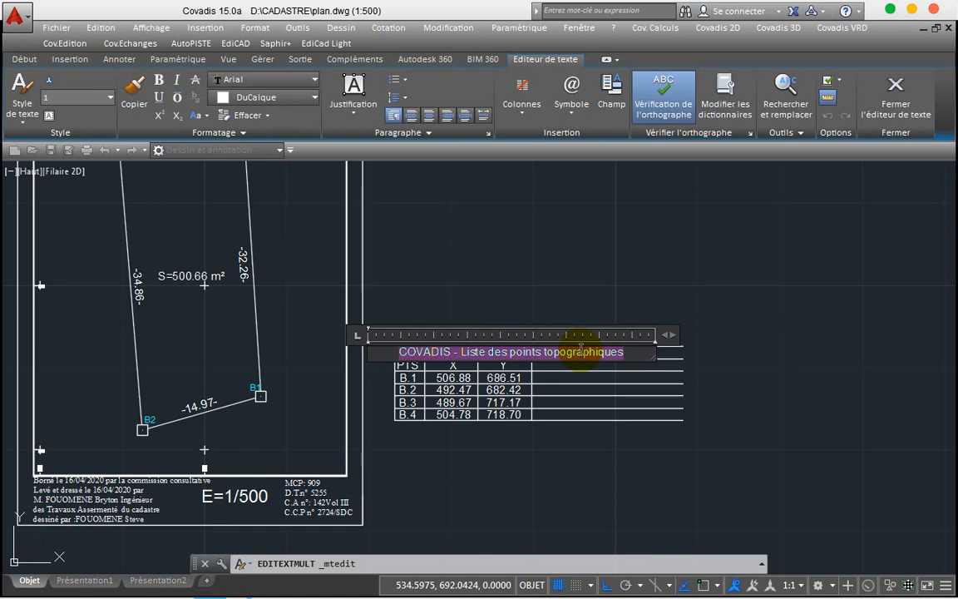
{"action": "left_click", "coordinate": [108, 98]}
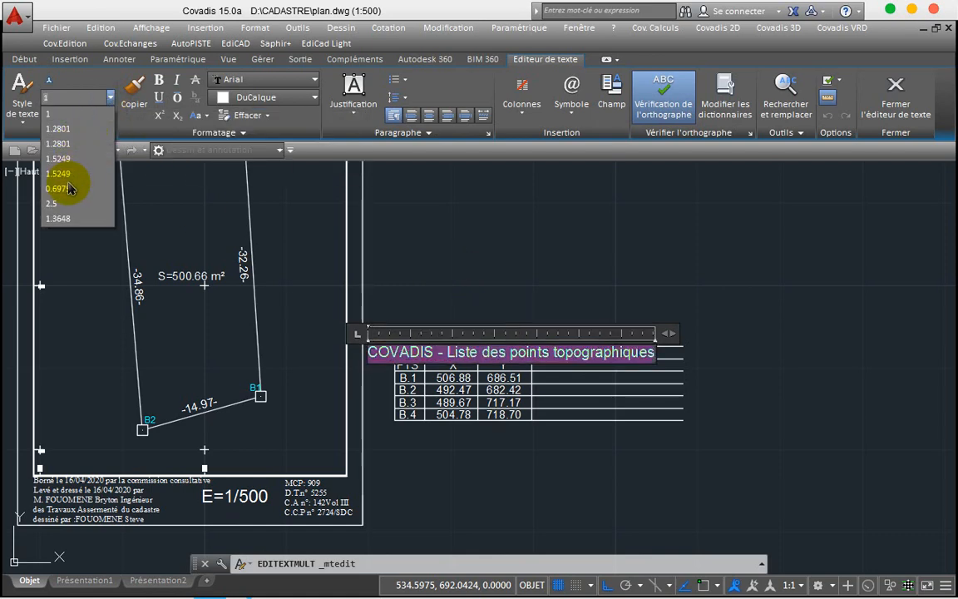
{"action": "left_click", "coordinate": [71, 189]}
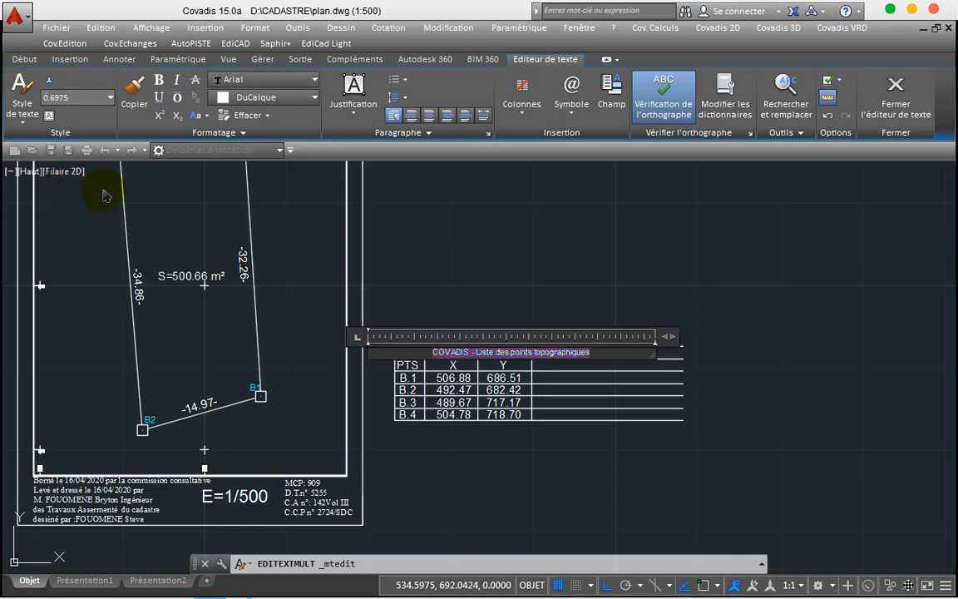
{"action": "left_click", "coordinate": [429, 244]}
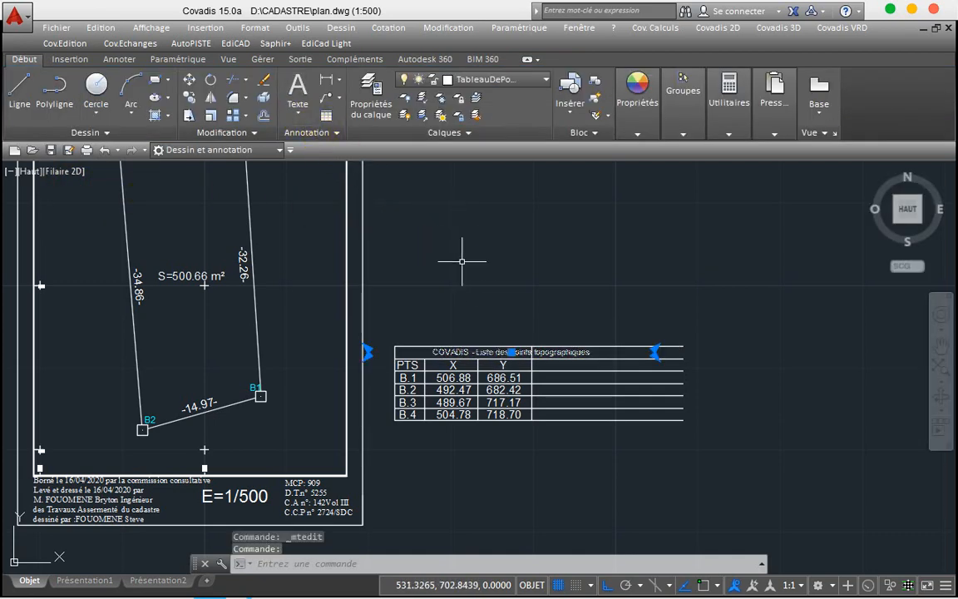
Step: Drag the title's text box narrower so it stays on one line
{"action": "double_click", "coordinate": [472, 352]}
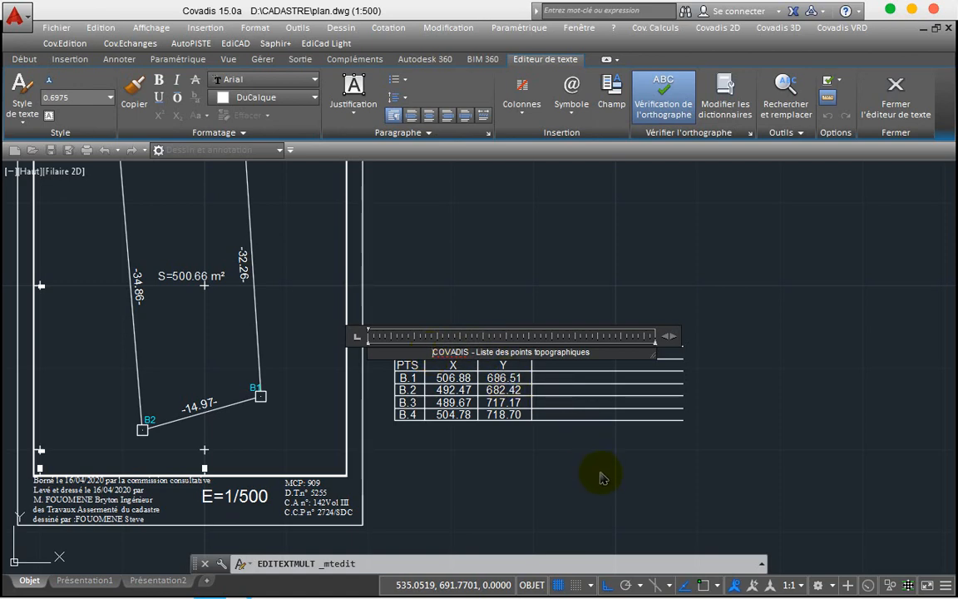
{"action": "left_click", "coordinate": [670, 389]}
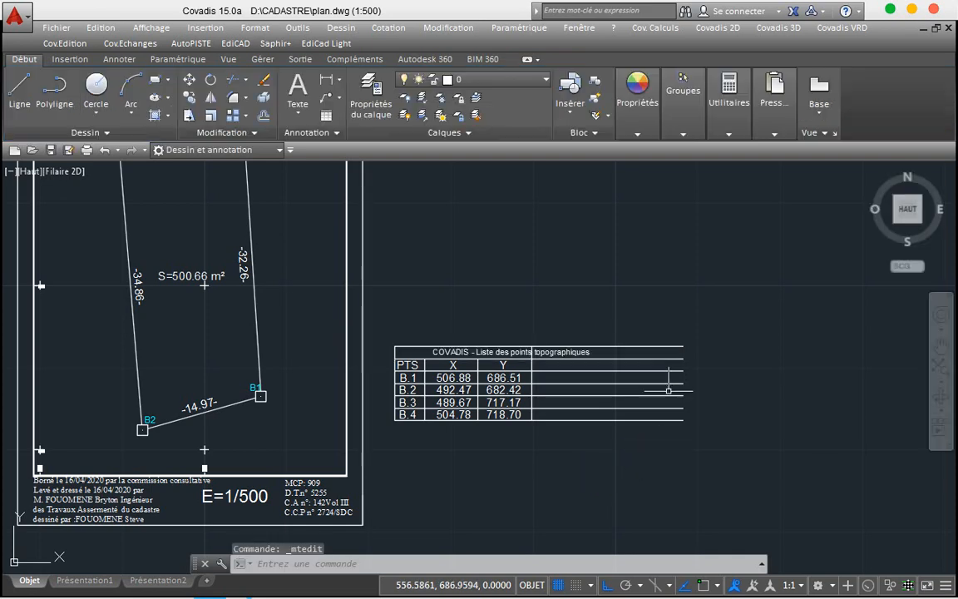
{"action": "left_click", "coordinate": [518, 352]}
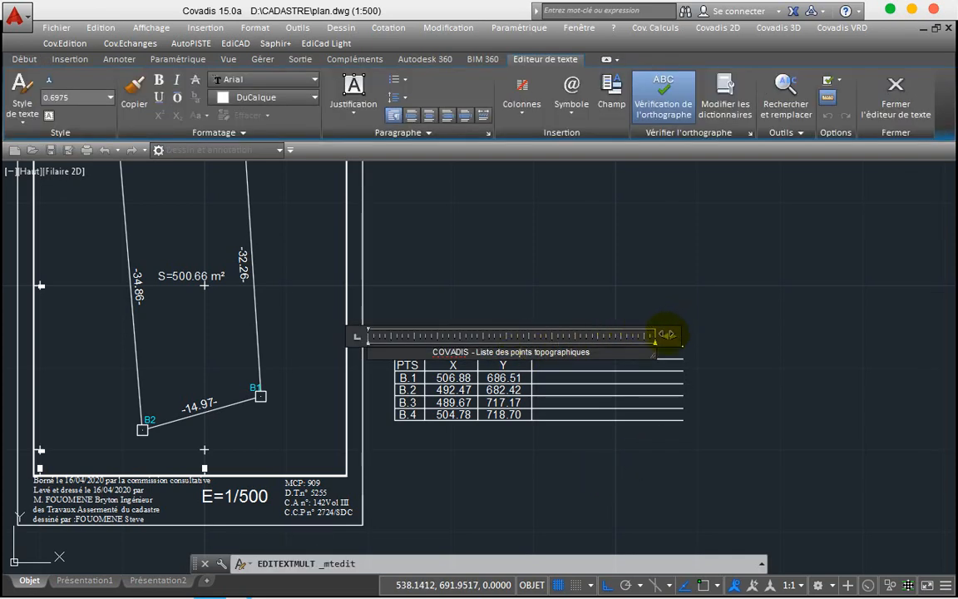
{"action": "left_click_drag", "start_coordinate": [666, 335], "coordinate": [609, 334]}
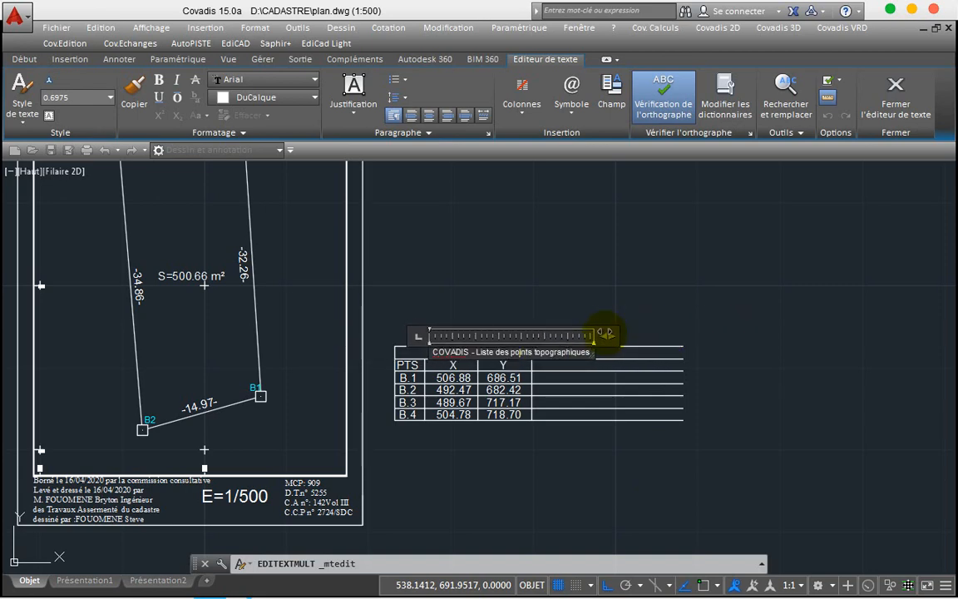
{"action": "left_click", "coordinate": [539, 284]}
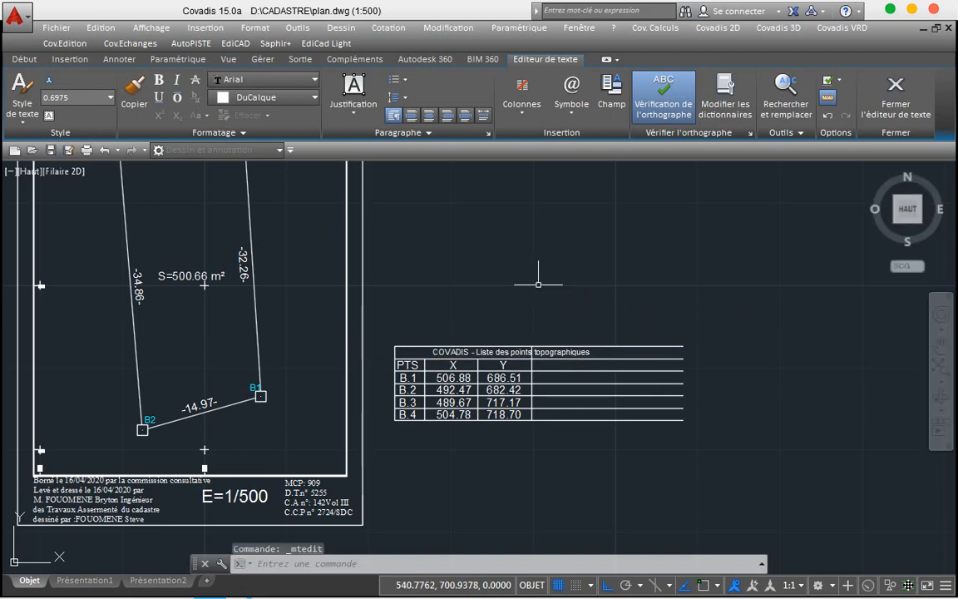
{"action": "left_click", "coordinate": [493, 351]}
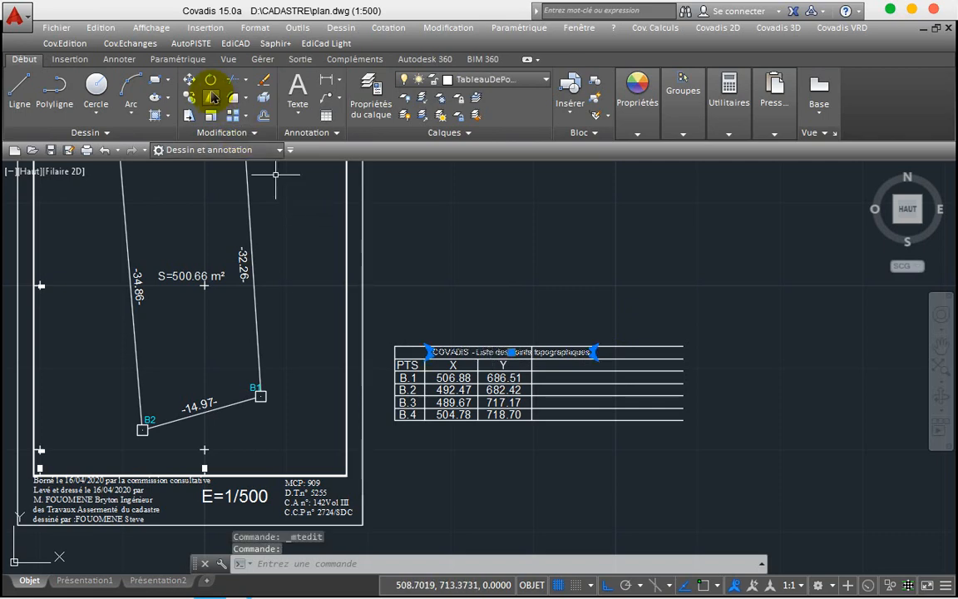
Step: Move the table title left to line up with the table's left edge
{"action": "left_click", "coordinate": [190, 79]}
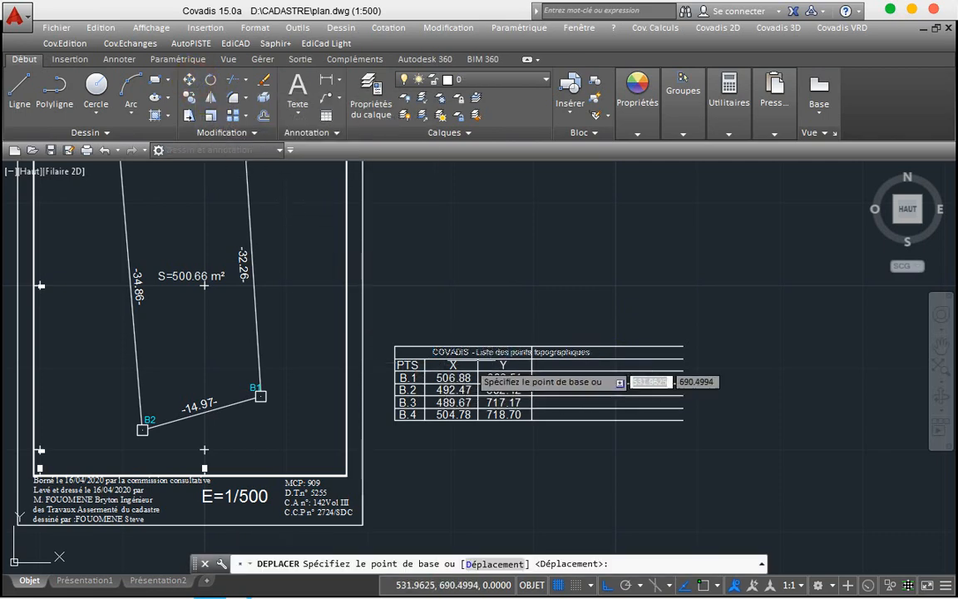
{"action": "left_click", "coordinate": [488, 338]}
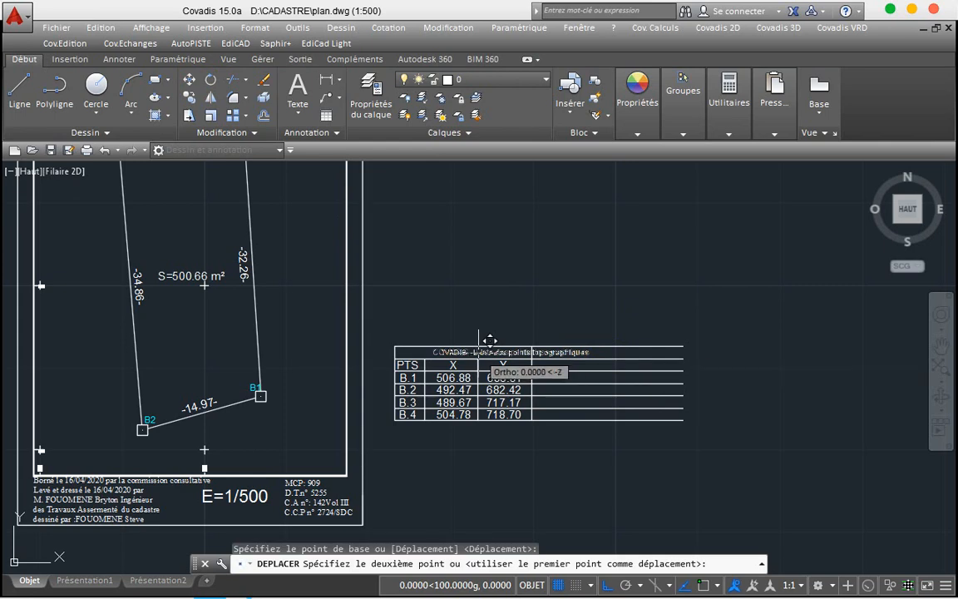
{"action": "left_click", "coordinate": [440, 352]}
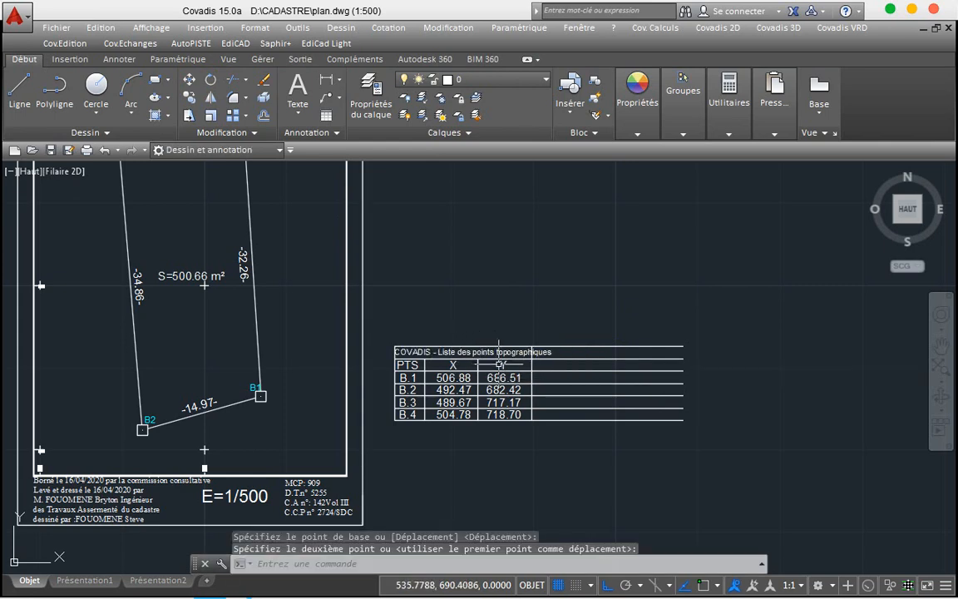
Step: Shift the line right of the Y column rightward so the title fits
{"action": "left_click", "coordinate": [533, 364]}
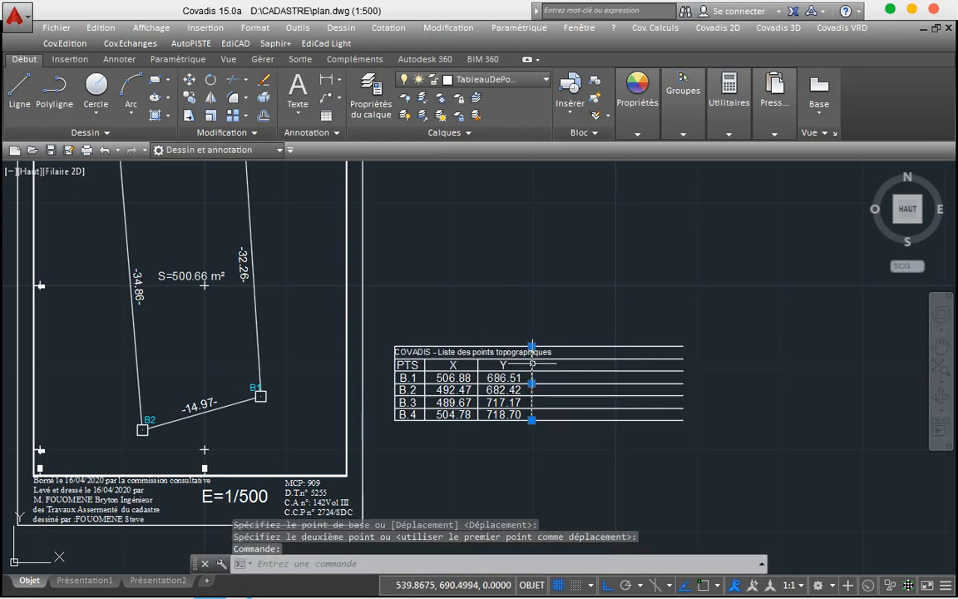
{"action": "left_click", "coordinate": [189, 79]}
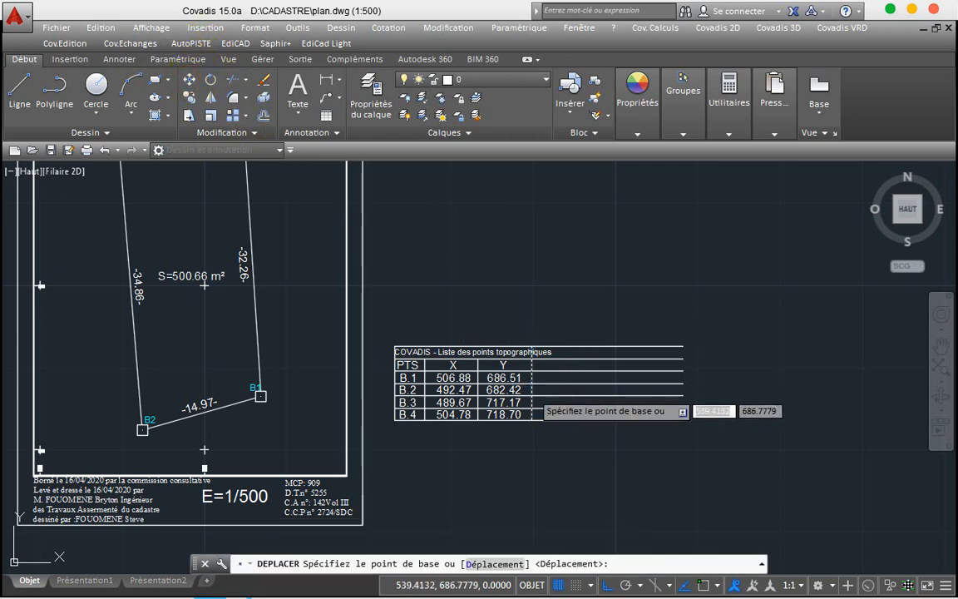
{"action": "left_click", "coordinate": [545, 377]}
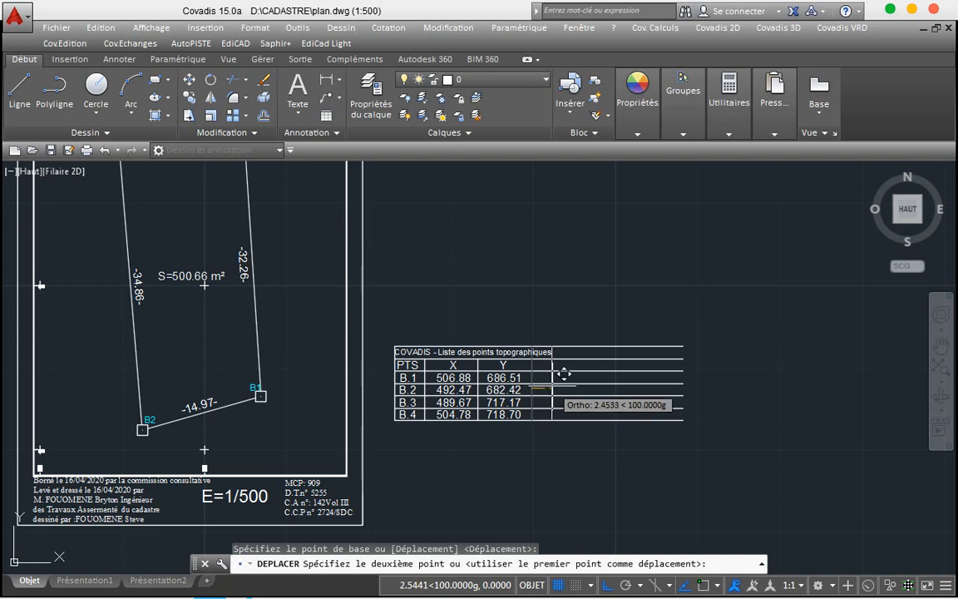
{"action": "left_click", "coordinate": [565, 374]}
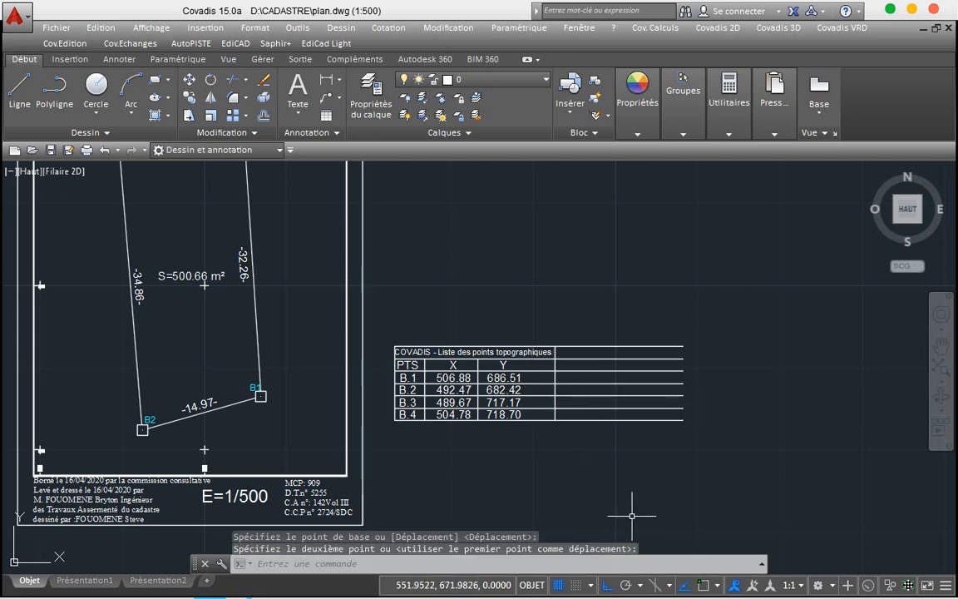
{"action": "key", "text": "Escape"}
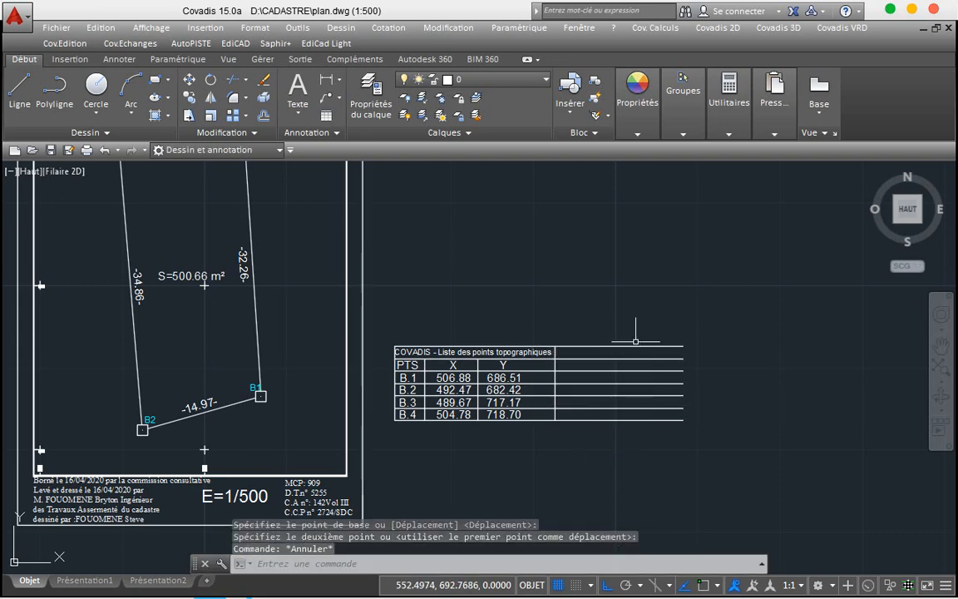
{"action": "left_click", "coordinate": [615, 319]}
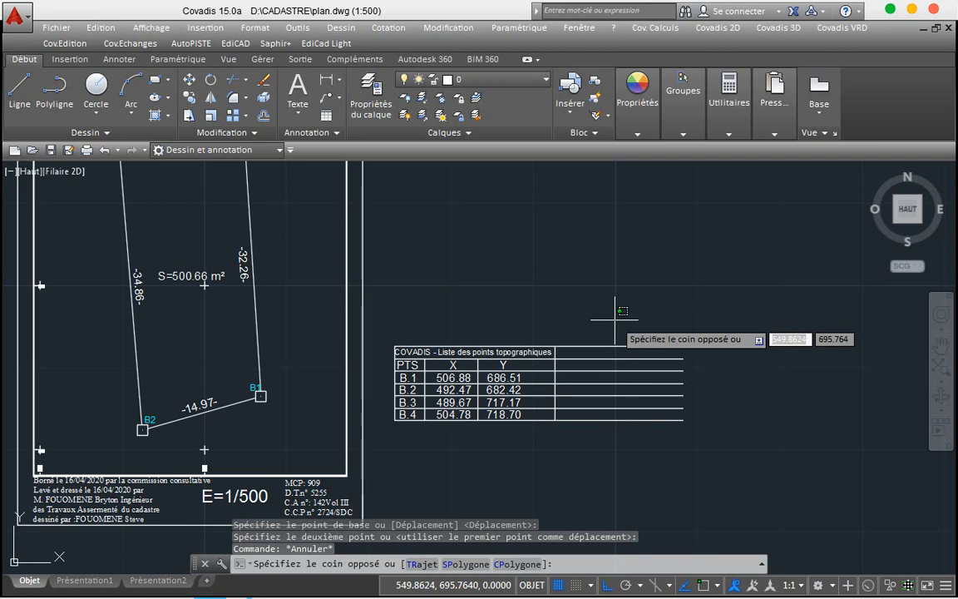
{"action": "left_click", "coordinate": [614, 439]}
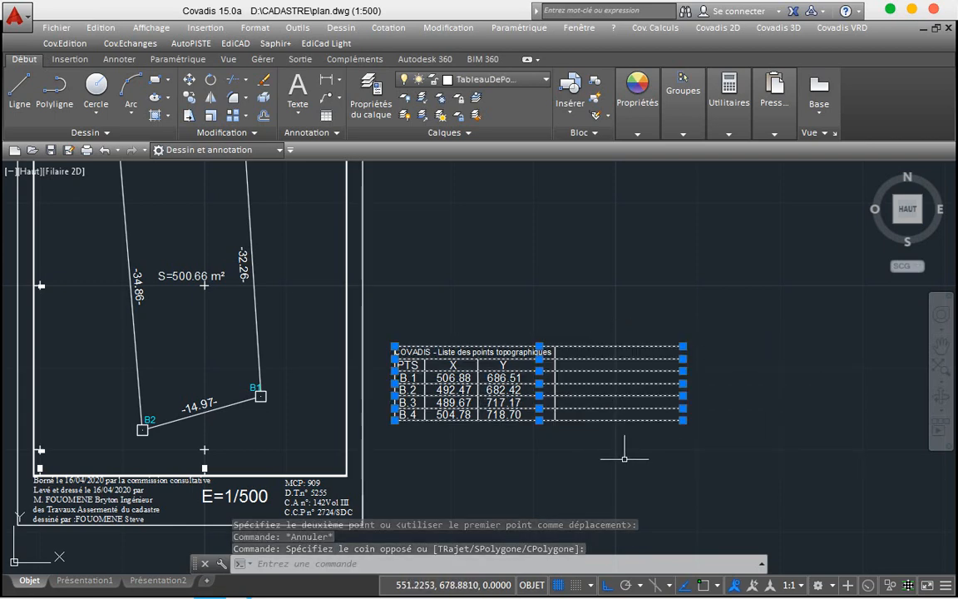
{"action": "key", "text": "Escape"}
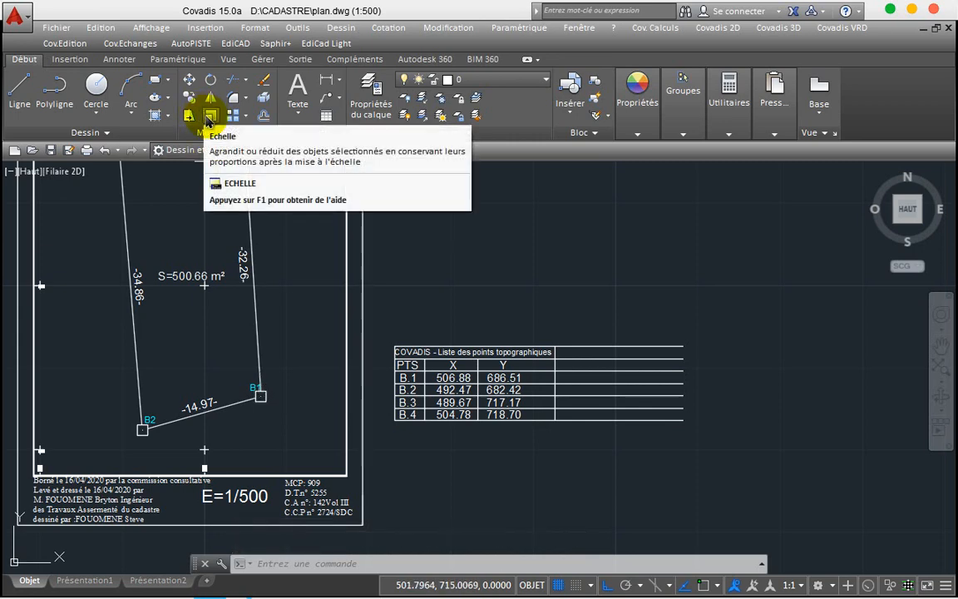
Step: Trim the row line ends overshooting the Y column using AJUSTER with all edges
{"action": "left_click", "coordinate": [234, 83]}
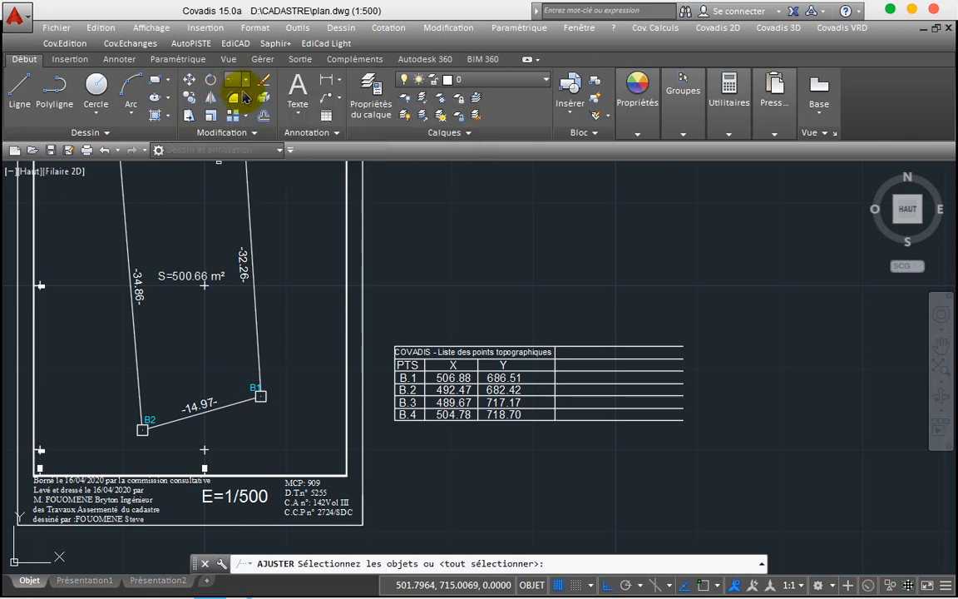
{"action": "key", "text": "Return"}
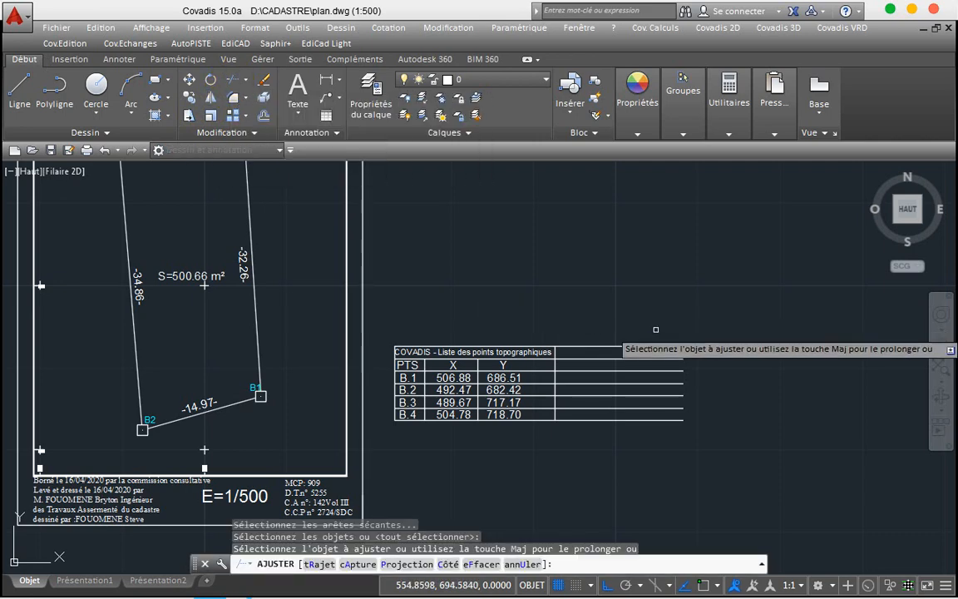
{"action": "left_click", "coordinate": [657, 331]}
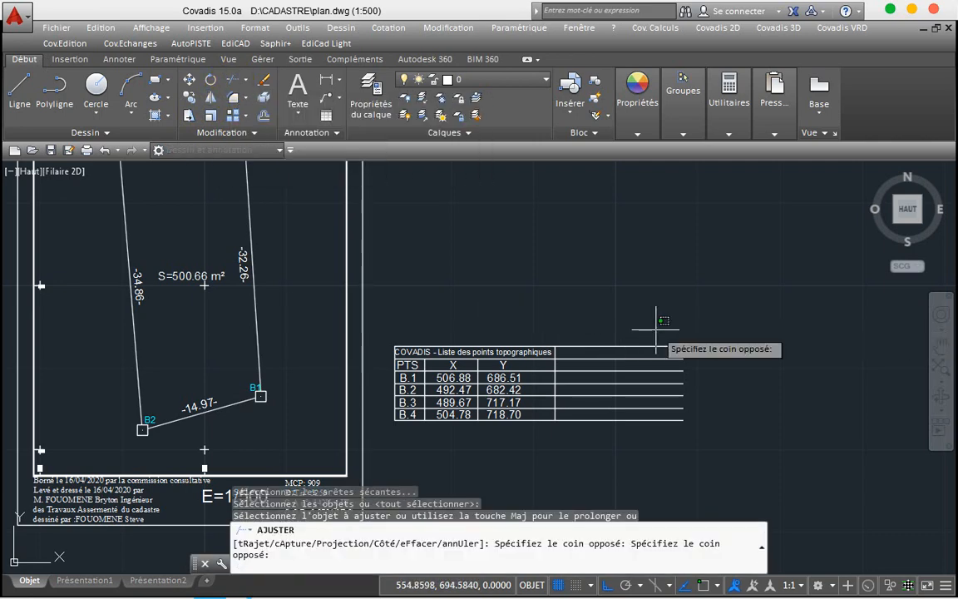
{"action": "left_click", "coordinate": [594, 478]}
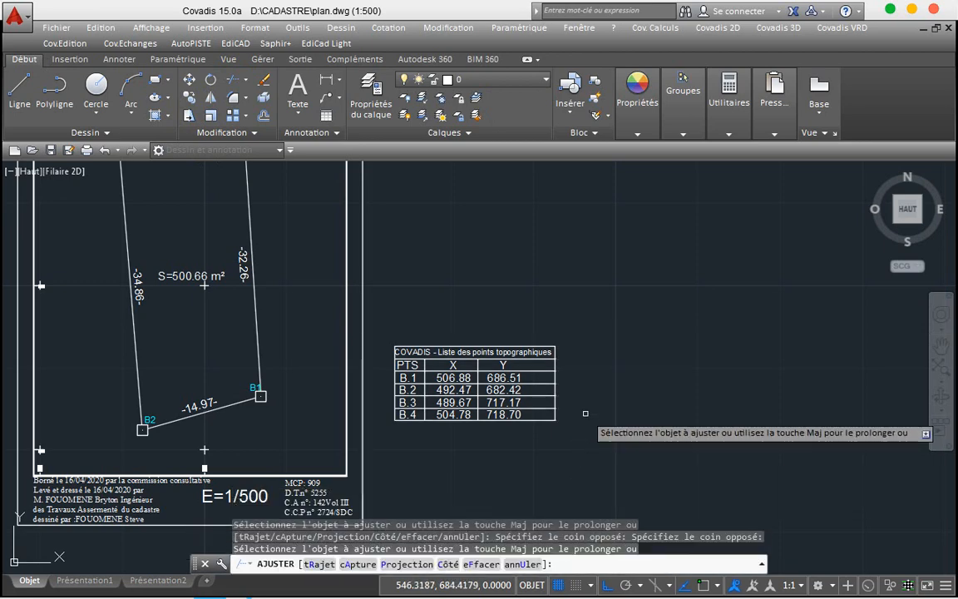
{"action": "key", "text": "Escape"}
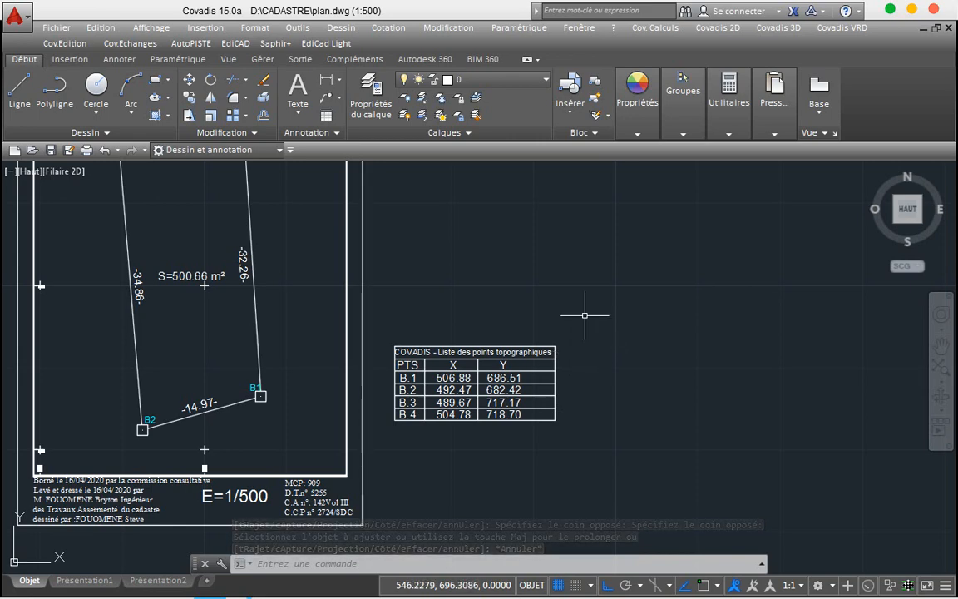
{"action": "left_click", "coordinate": [585, 315]}
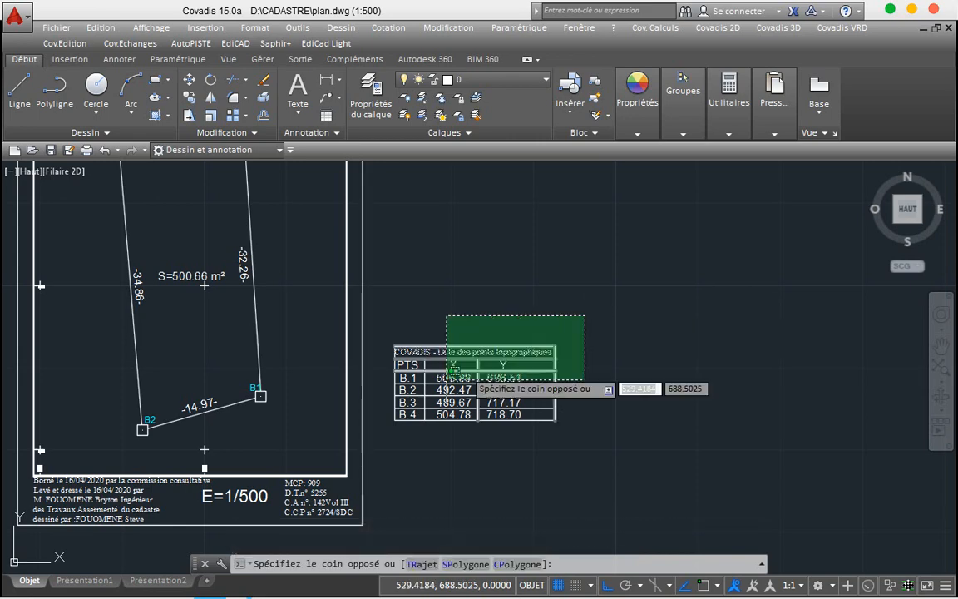
Step: Move the points table slightly lower beside the plan frame with Ortho off, then reselect it
{"action": "left_click", "coordinate": [375, 437]}
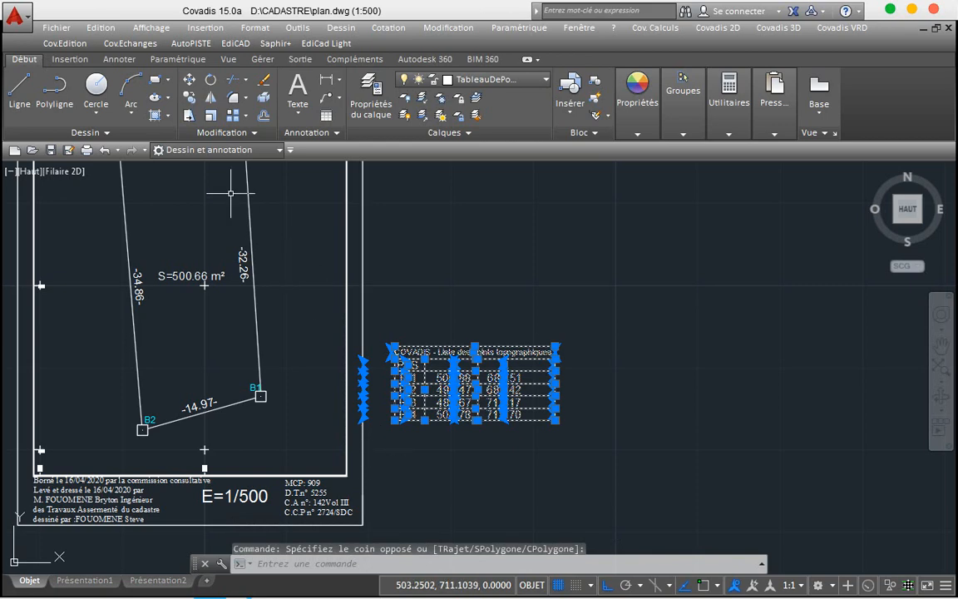
{"action": "left_click", "coordinate": [189, 79]}
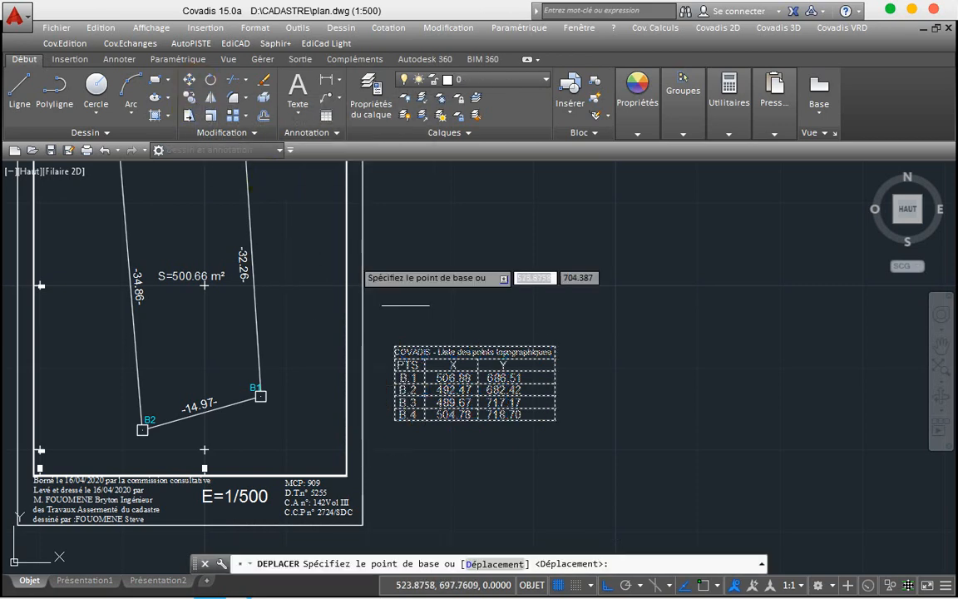
{"action": "left_click", "coordinate": [433, 379]}
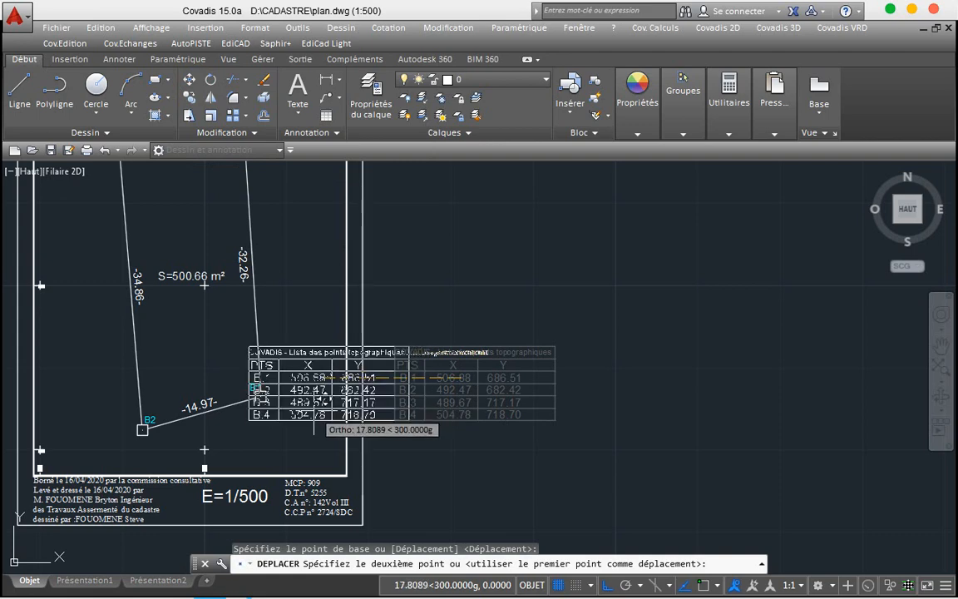
{"action": "key", "text": "F8"}
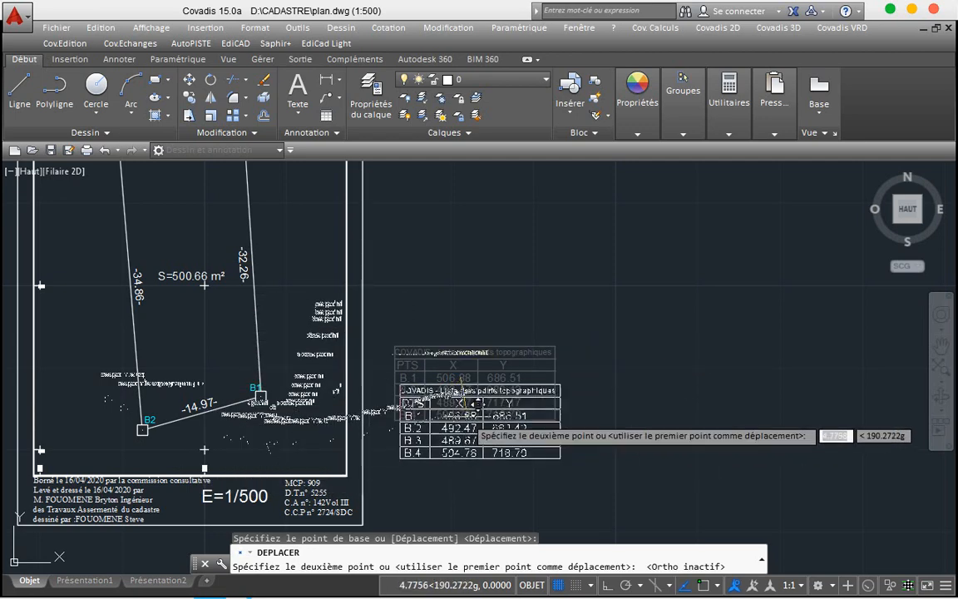
{"action": "left_click", "coordinate": [461, 388]}
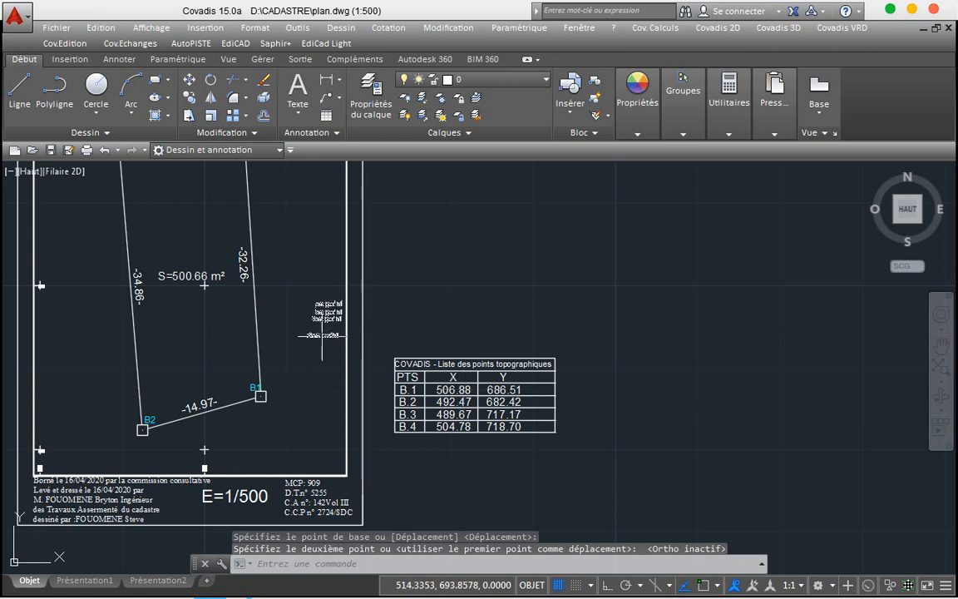
{"action": "left_click", "coordinate": [316, 317]}
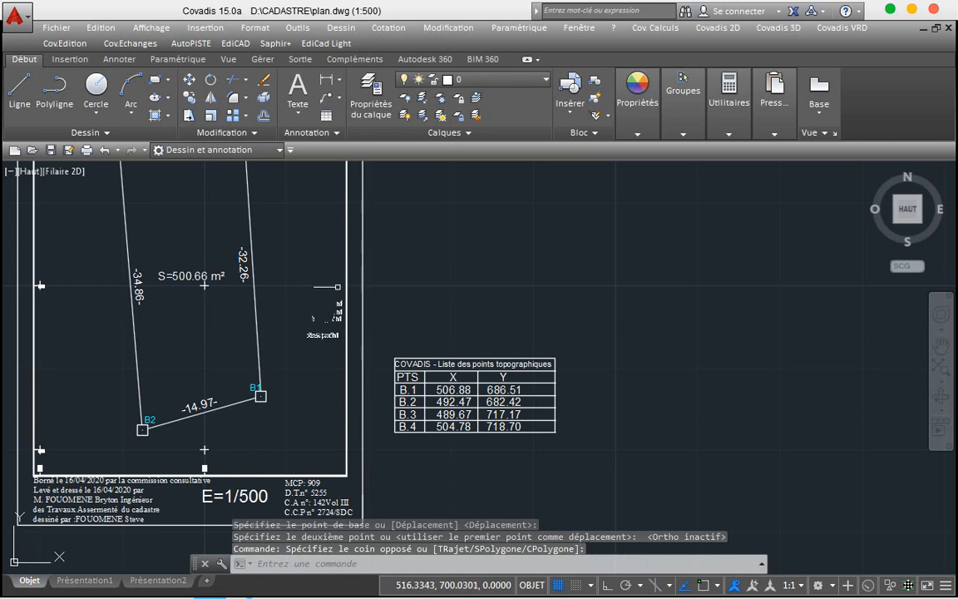
{"action": "left_click", "coordinate": [587, 348]}
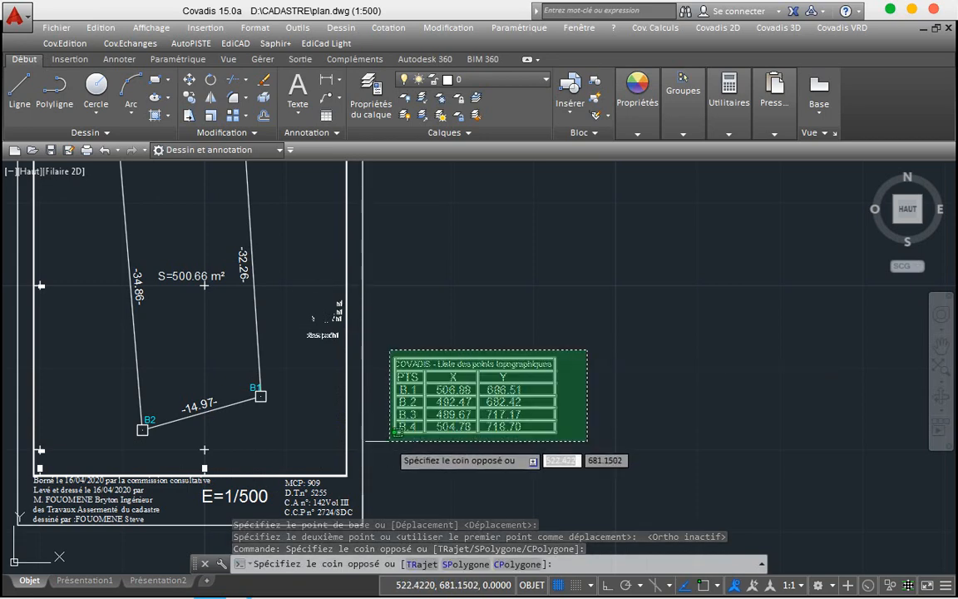
{"action": "left_click", "coordinate": [390, 441]}
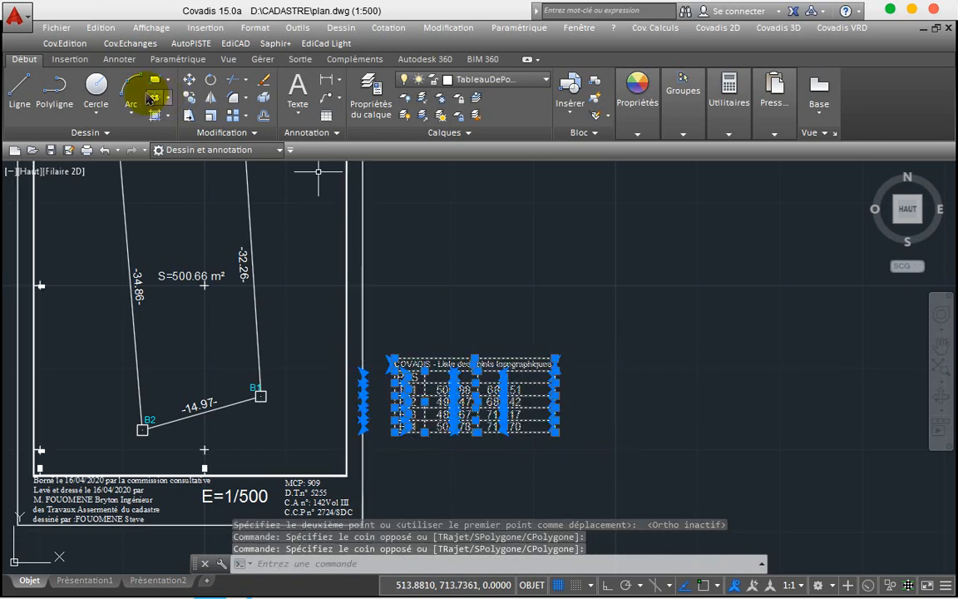
Step: Scale the points table down slightly with ECHELLE and reselect it
{"action": "left_click", "coordinate": [210, 115]}
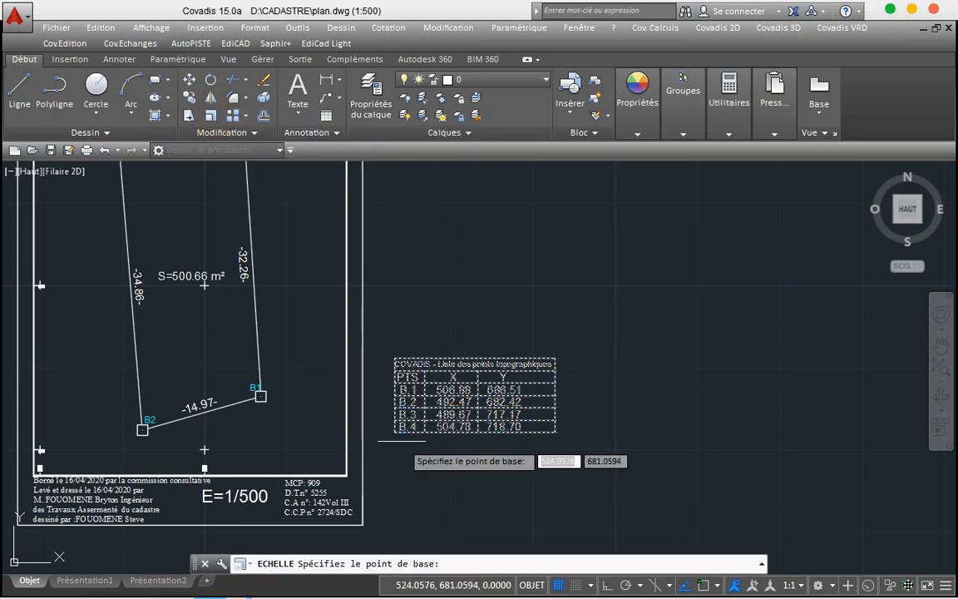
{"action": "left_click", "coordinate": [400, 432]}
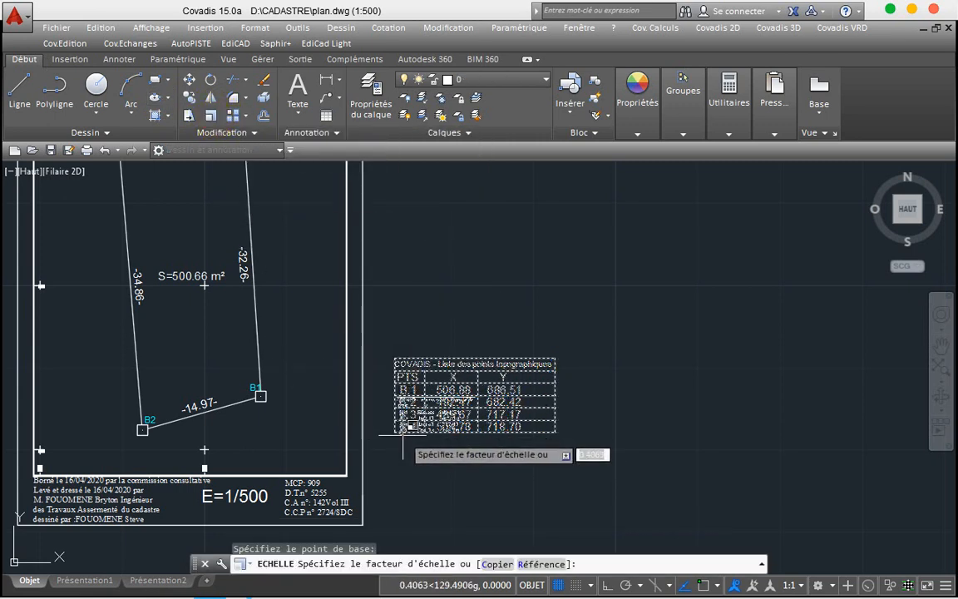
{"action": "left_click", "coordinate": [404, 439]}
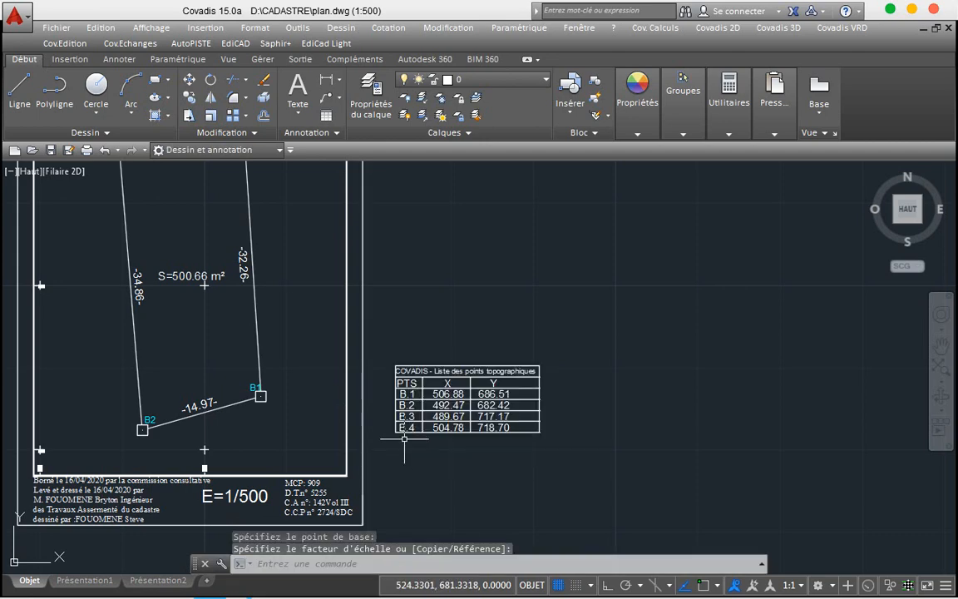
{"action": "left_click", "coordinate": [579, 336]}
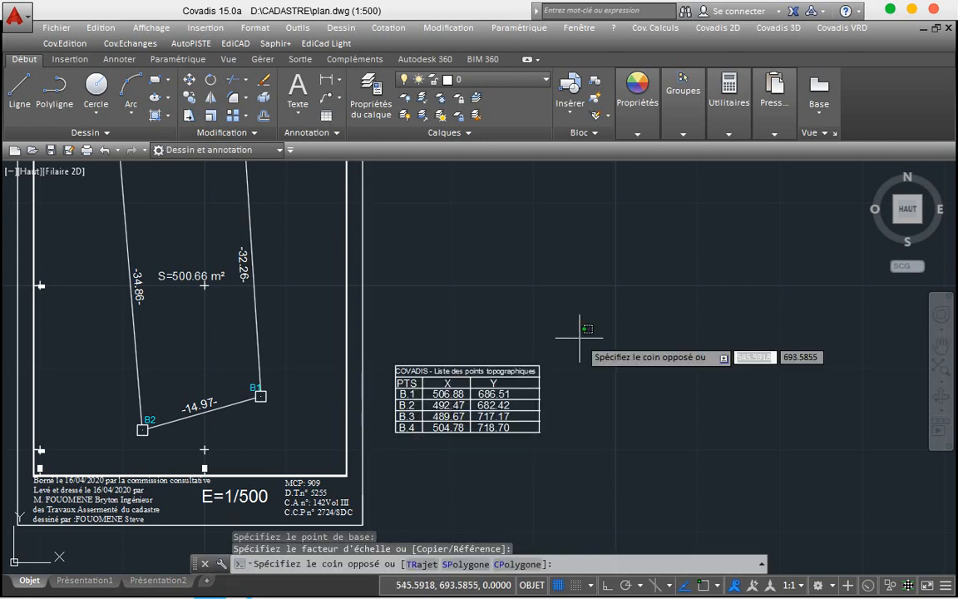
{"action": "left_click", "coordinate": [386, 438]}
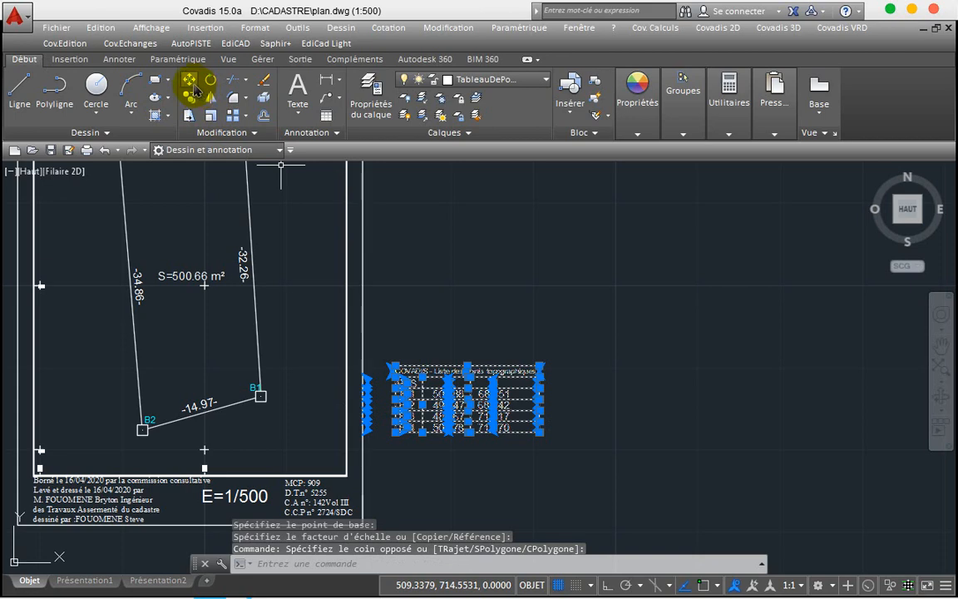
Step: Move the resized table a touch lower and left, just outside the plan frame
{"action": "left_click", "coordinate": [191, 83]}
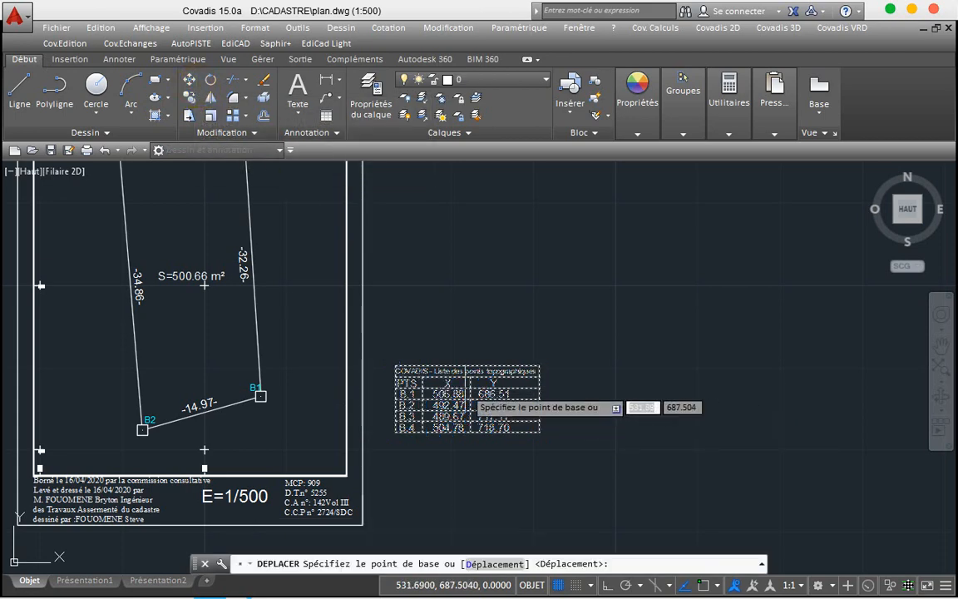
{"action": "left_click", "coordinate": [463, 386]}
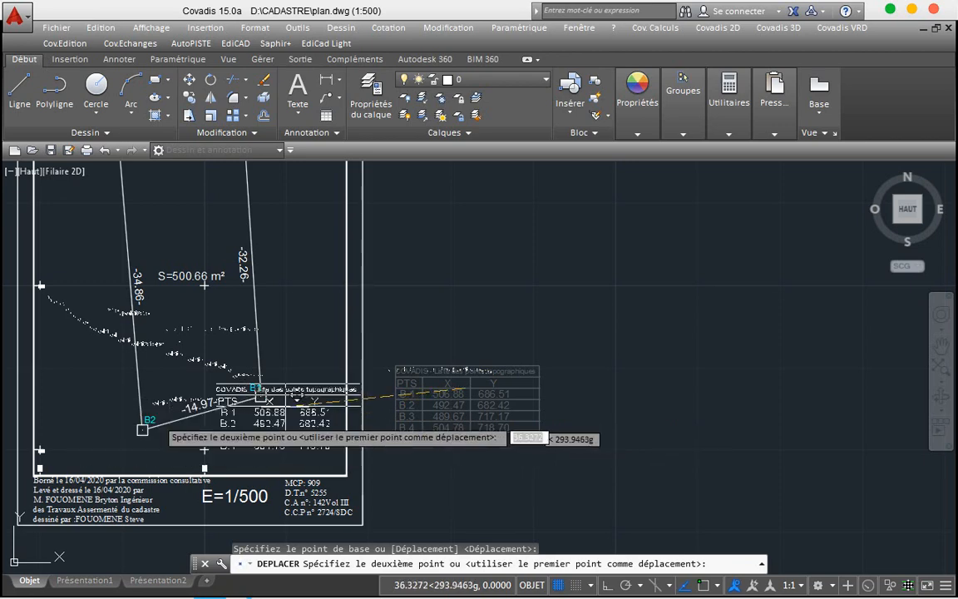
{"action": "left_click", "coordinate": [458, 396]}
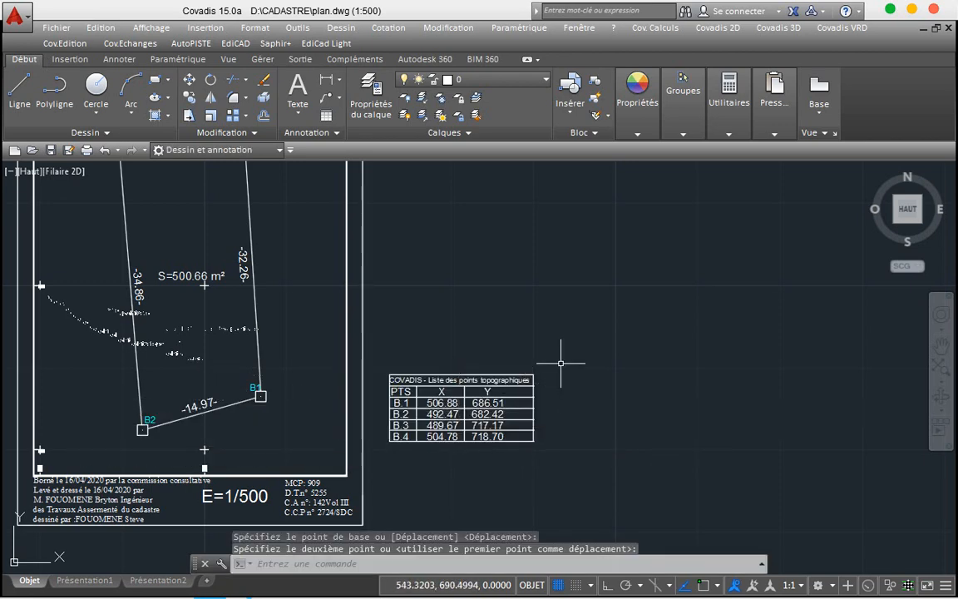
{"action": "left_click", "coordinate": [560, 363]}
{"action": "left_click", "coordinate": [386, 454]}
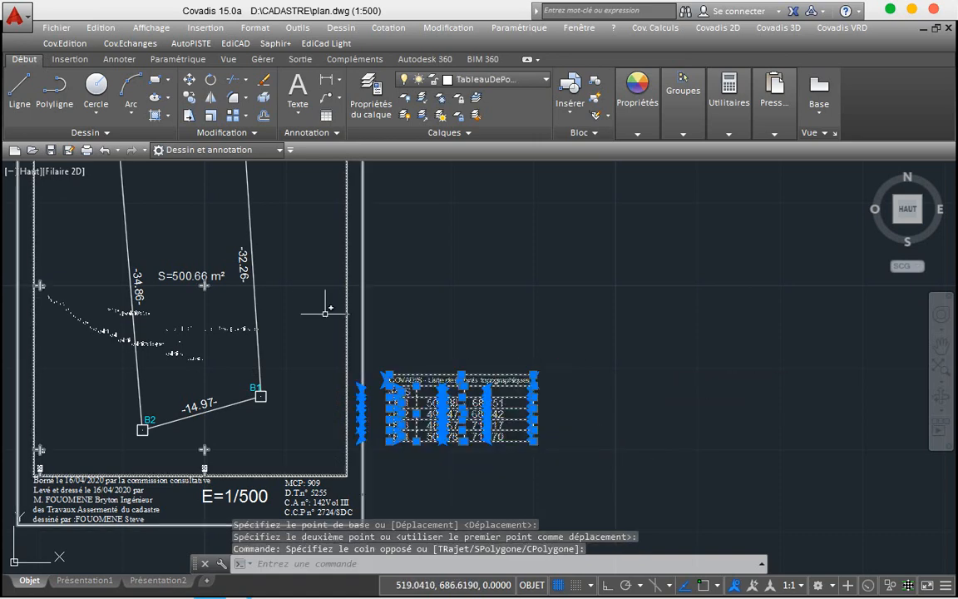
{"action": "left_click", "coordinate": [213, 115]}
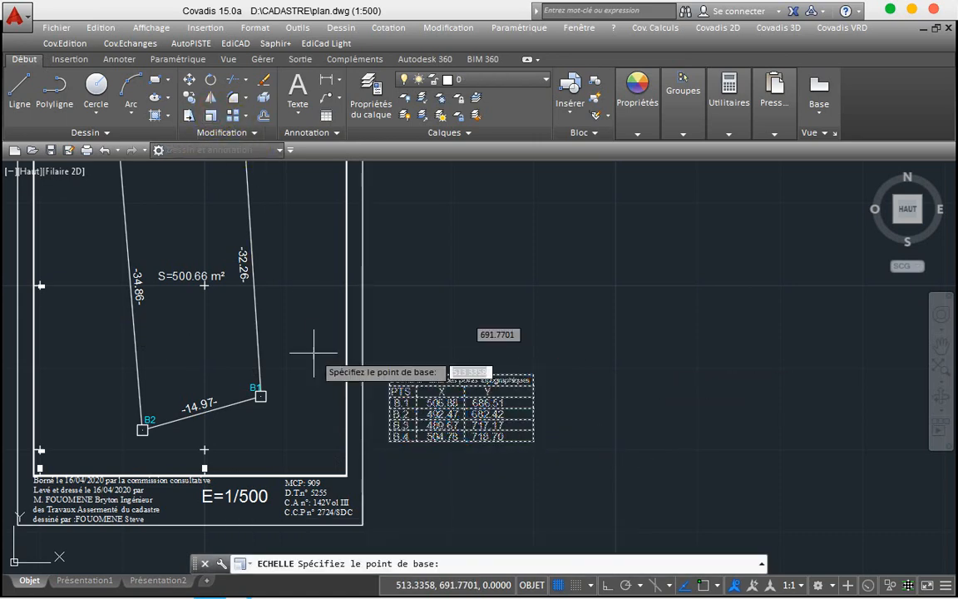
{"action": "left_click", "coordinate": [402, 429]}
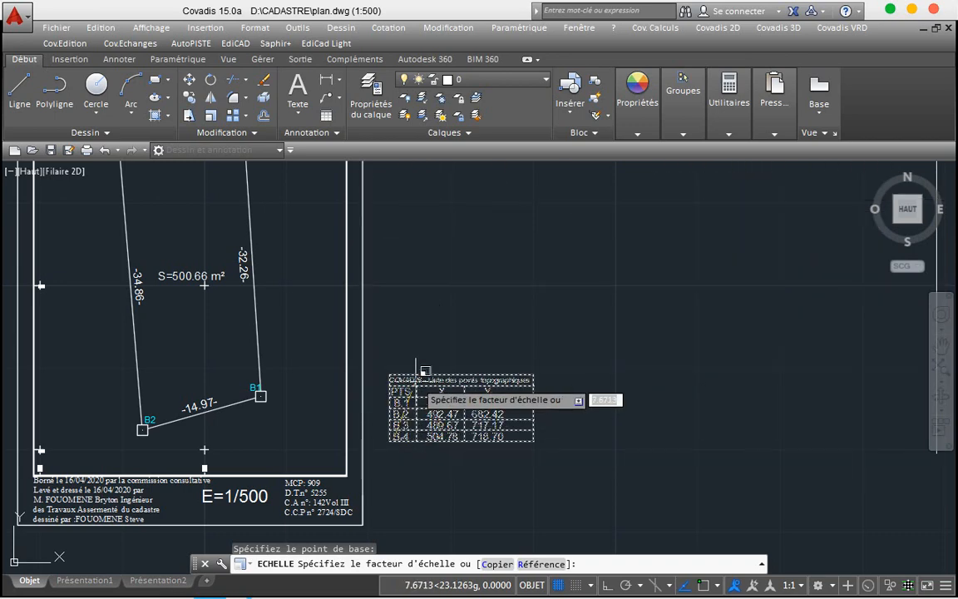
{"action": "scroll", "coordinate": [407, 445], "scroll_direction": "up", "scroll_amount": 5}
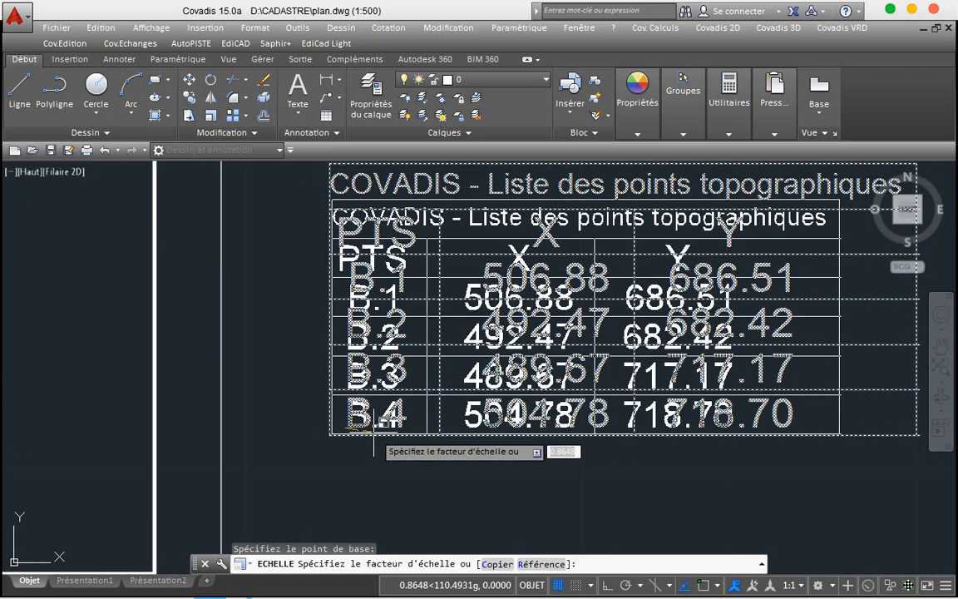
{"action": "key", "text": "Escape"}
{"action": "left_click", "coordinate": [857, 178]}
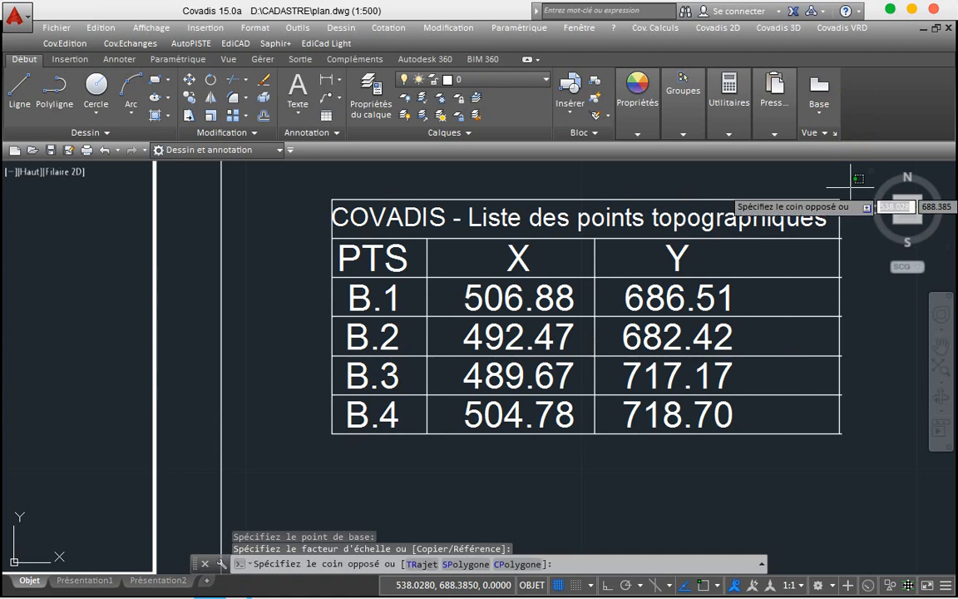
{"action": "left_click", "coordinate": [308, 447]}
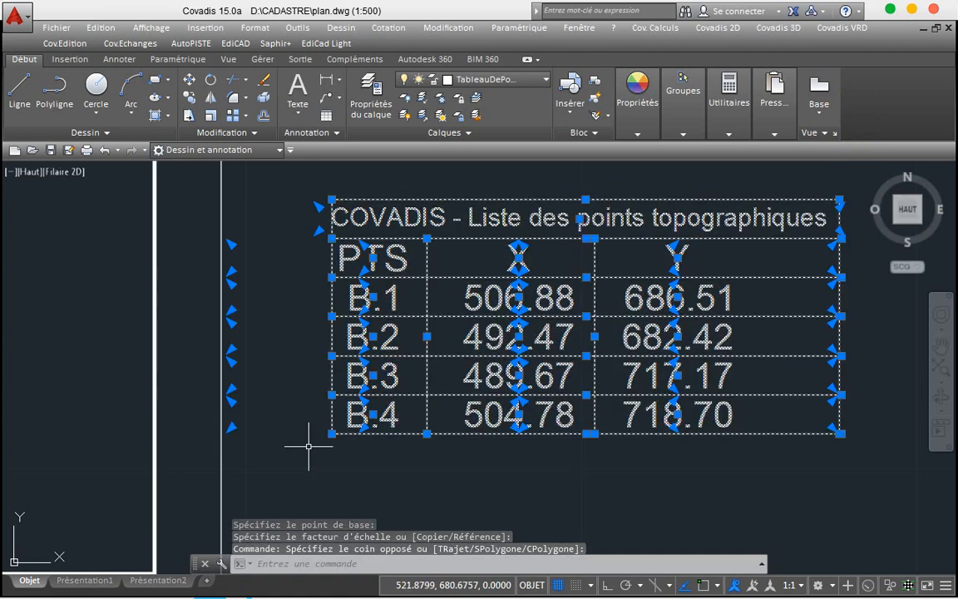
{"action": "scroll", "coordinate": [308, 447], "scroll_direction": "down", "scroll_amount": 3}
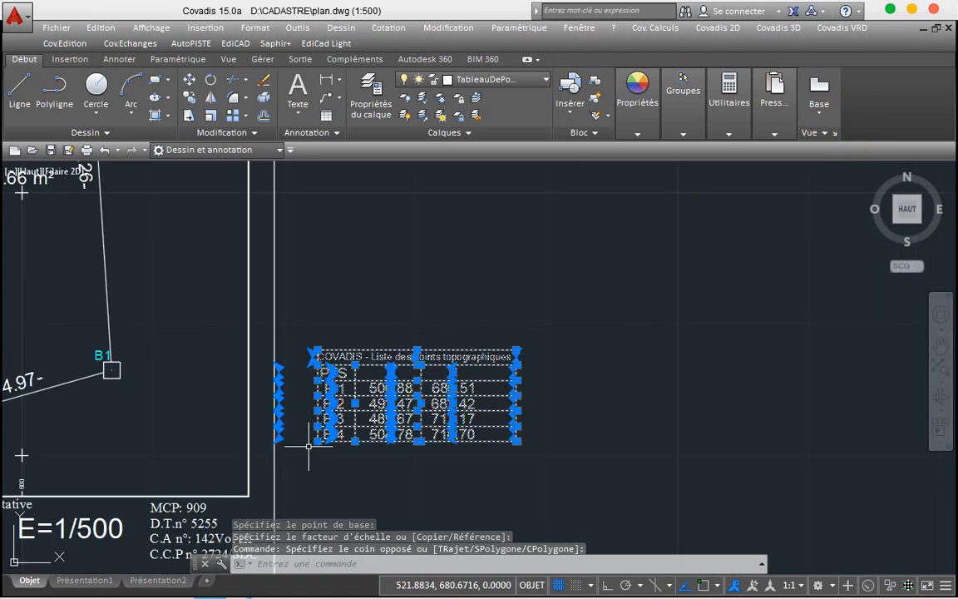
Step: Move the points table into the frame's lower-right corner below the parcel
{"action": "left_click", "coordinate": [188, 85]}
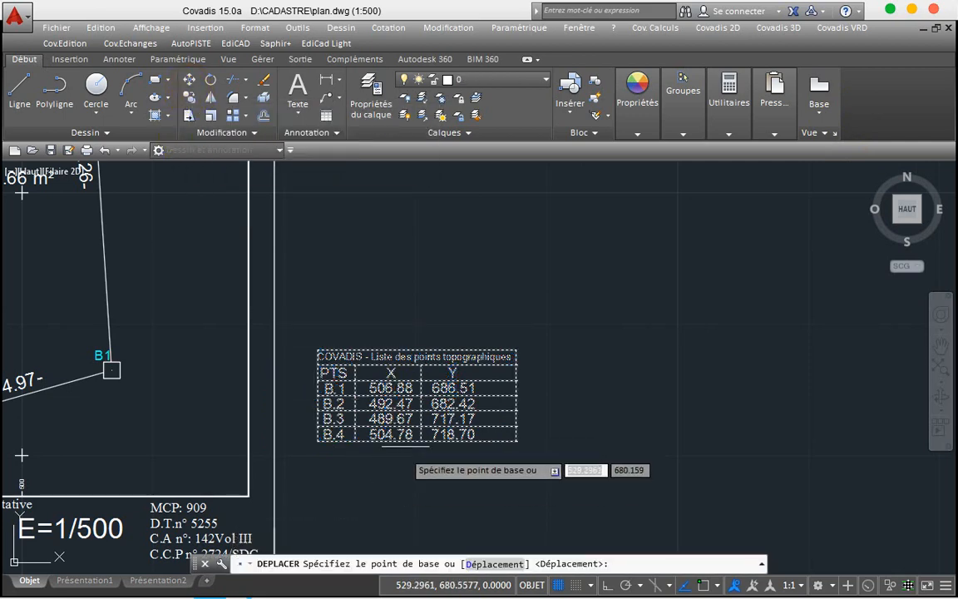
{"action": "left_click", "coordinate": [422, 399]}
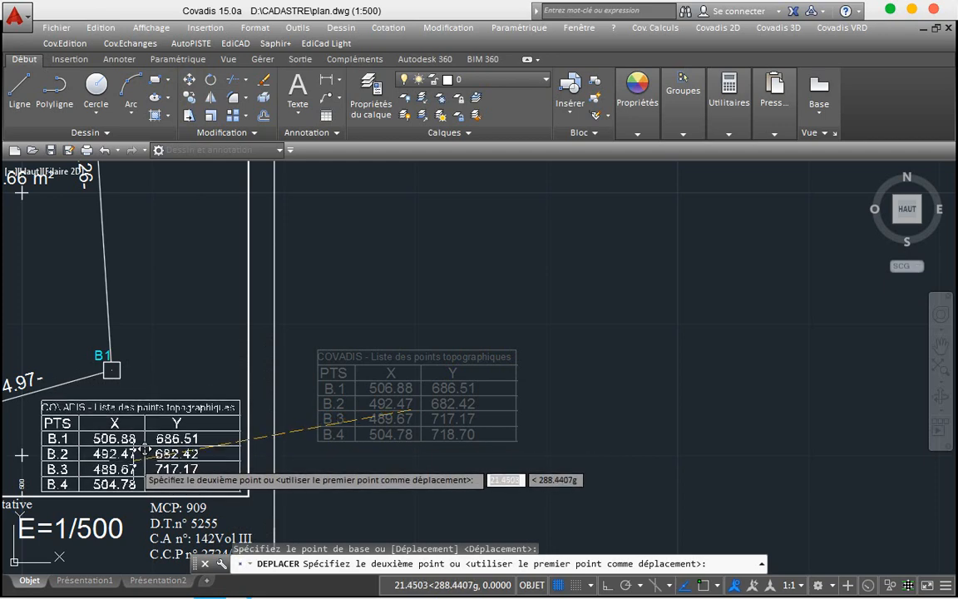
{"action": "left_click", "coordinate": [134, 454]}
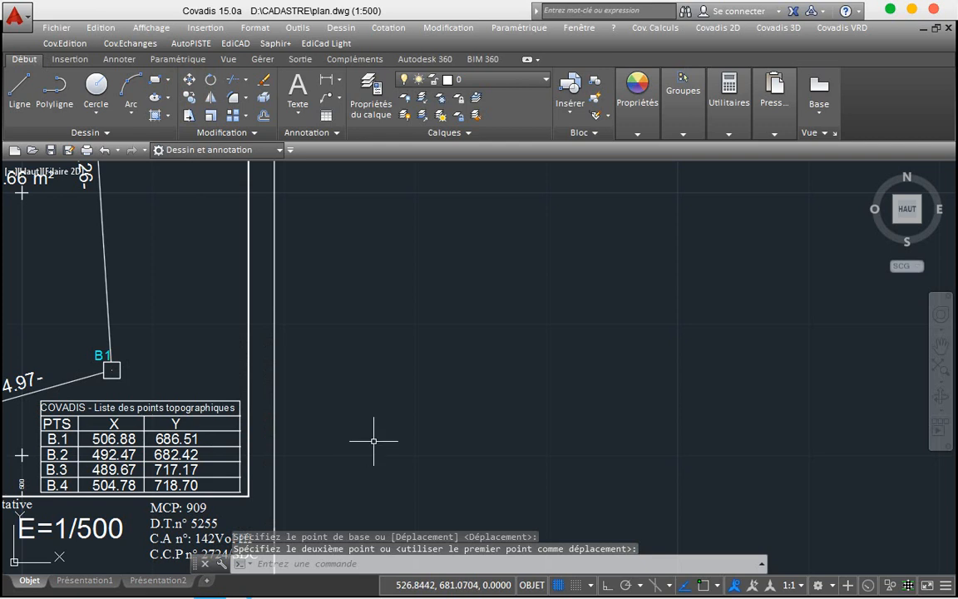
Step: Move the S=500.66 m² area label next to corner B1
{"action": "scroll", "coordinate": [373, 441], "scroll_direction": "down", "scroll_amount": 4}
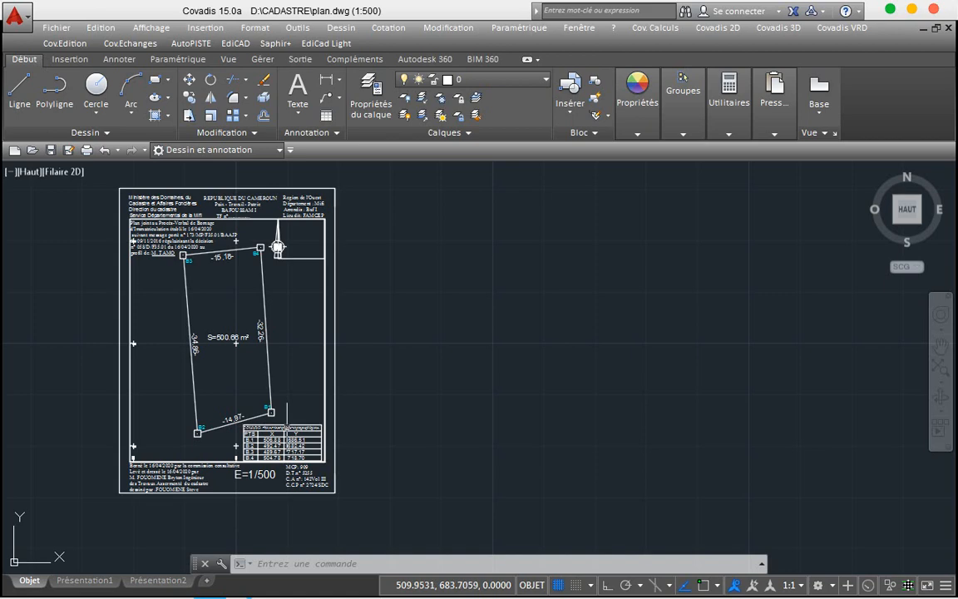
{"action": "scroll", "coordinate": [287, 422], "scroll_direction": "up", "scroll_amount": 2}
{"action": "scroll", "coordinate": [287, 424], "scroll_direction": "up", "scroll_amount": 2}
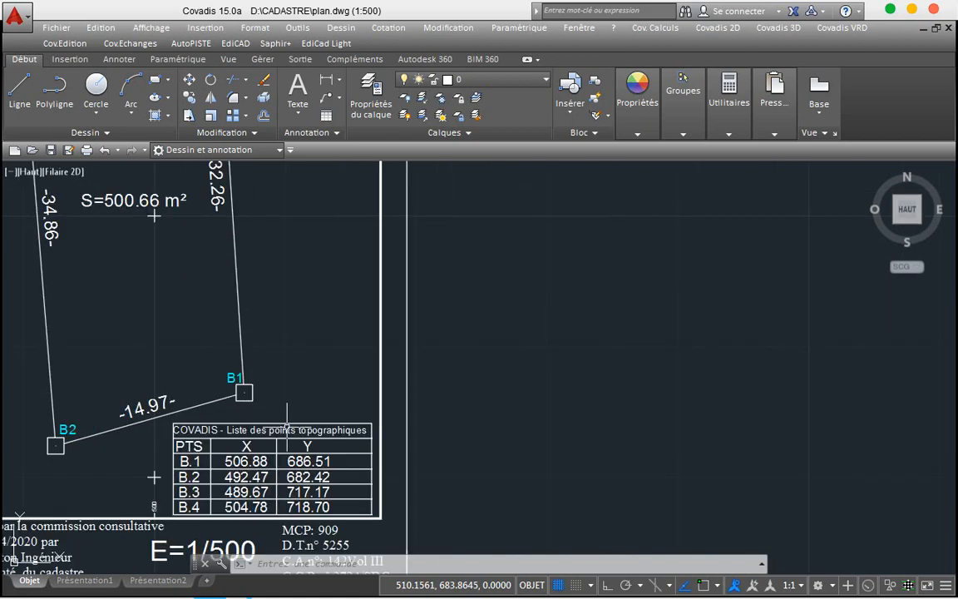
{"action": "left_click", "coordinate": [105, 201]}
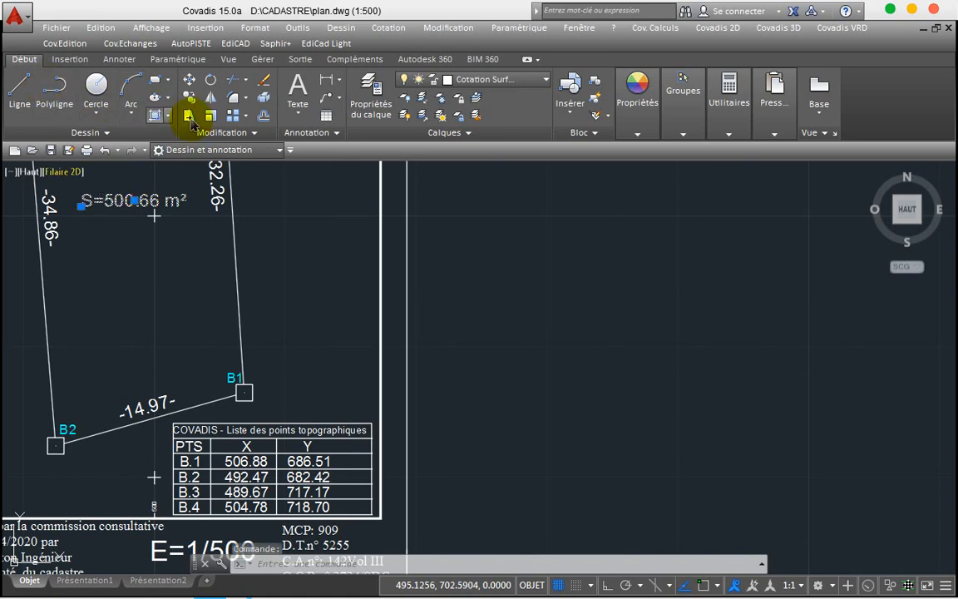
{"action": "left_click", "coordinate": [191, 83]}
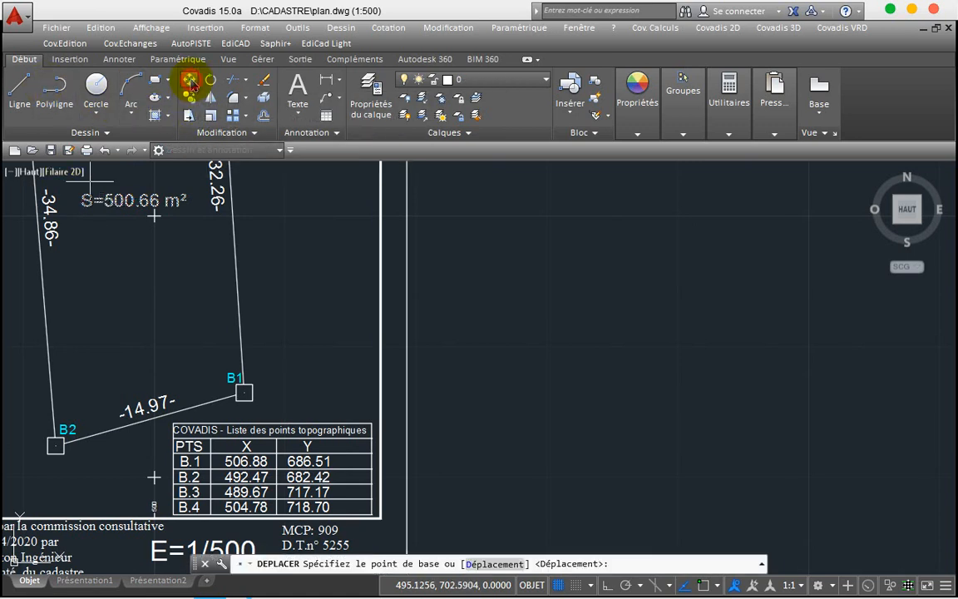
{"action": "left_click", "coordinate": [154, 216]}
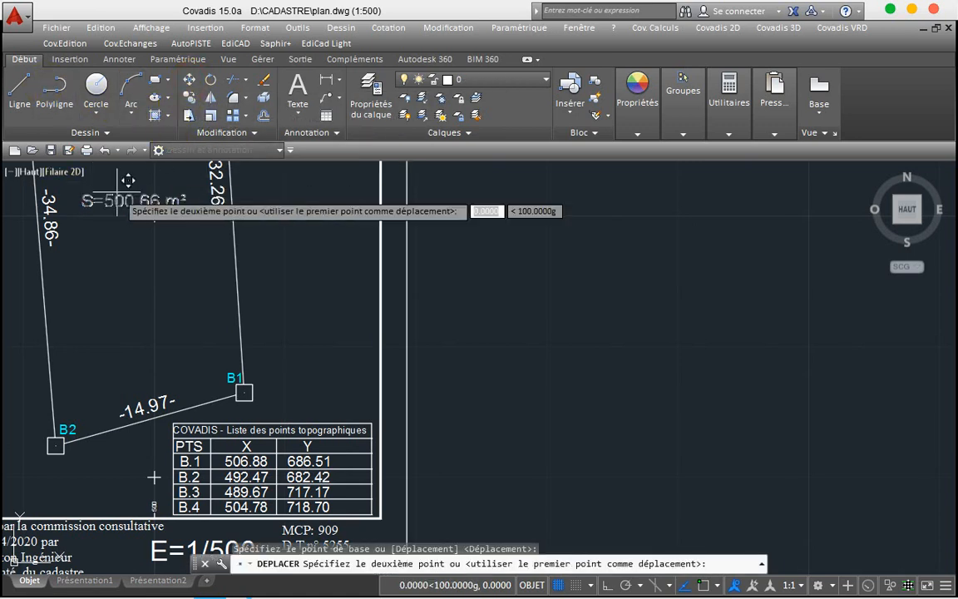
{"action": "left_click", "coordinate": [311, 375]}
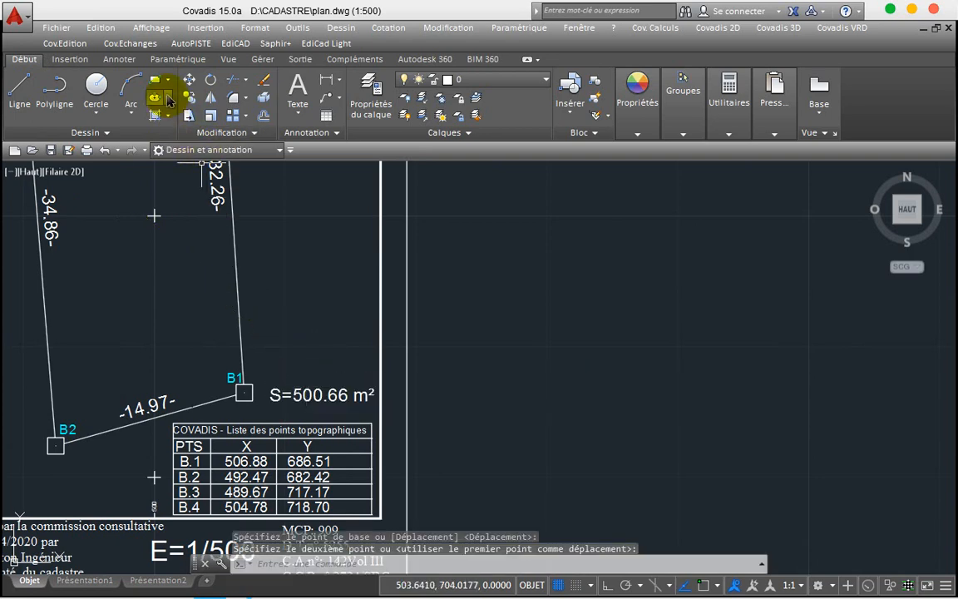
Step: Underline the S=500.66 m² label with a short polyline and save plan.dwg
{"action": "left_click", "coordinate": [50, 98]}
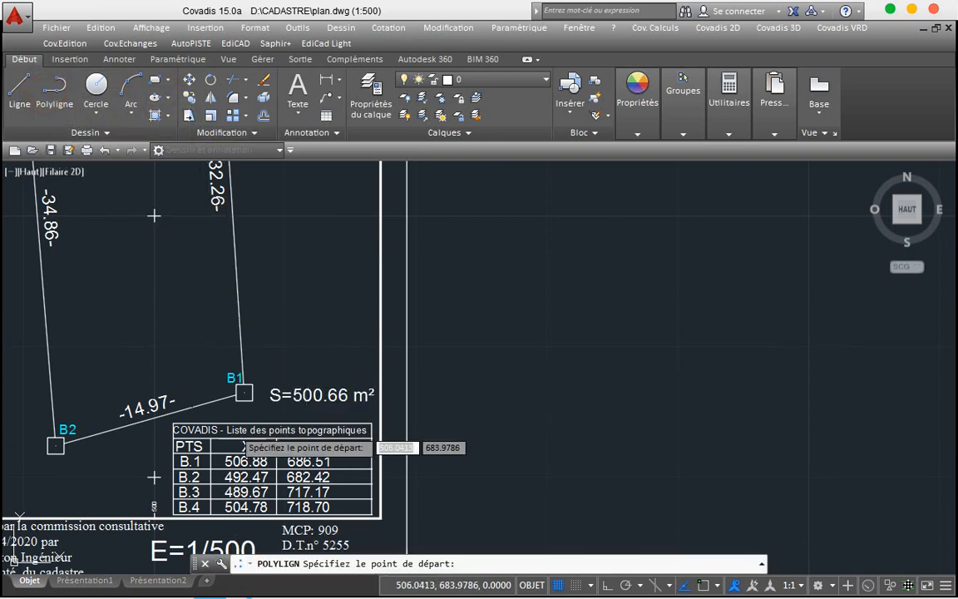
{"action": "left_click", "coordinate": [272, 406]}
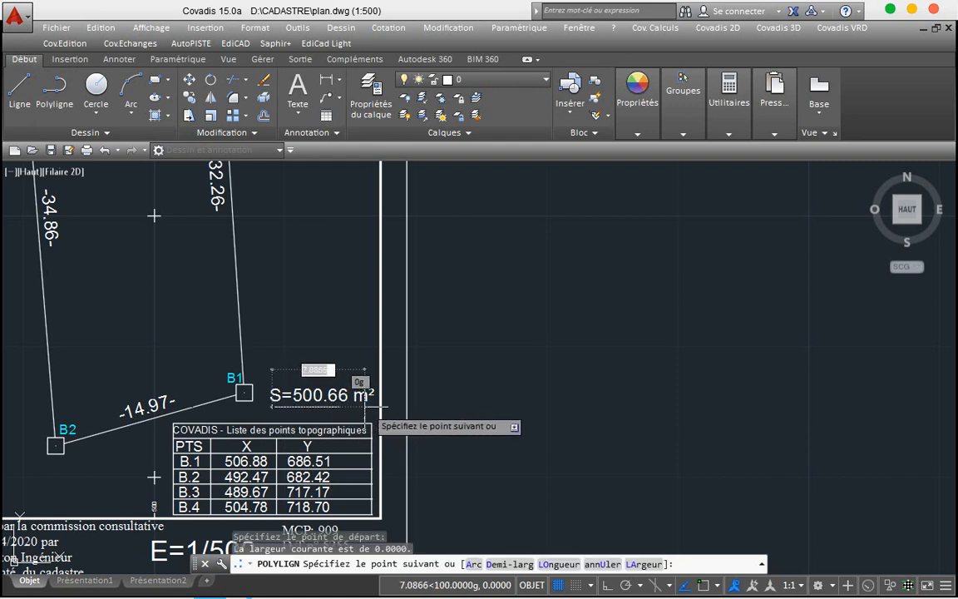
{"action": "left_click", "coordinate": [368, 406]}
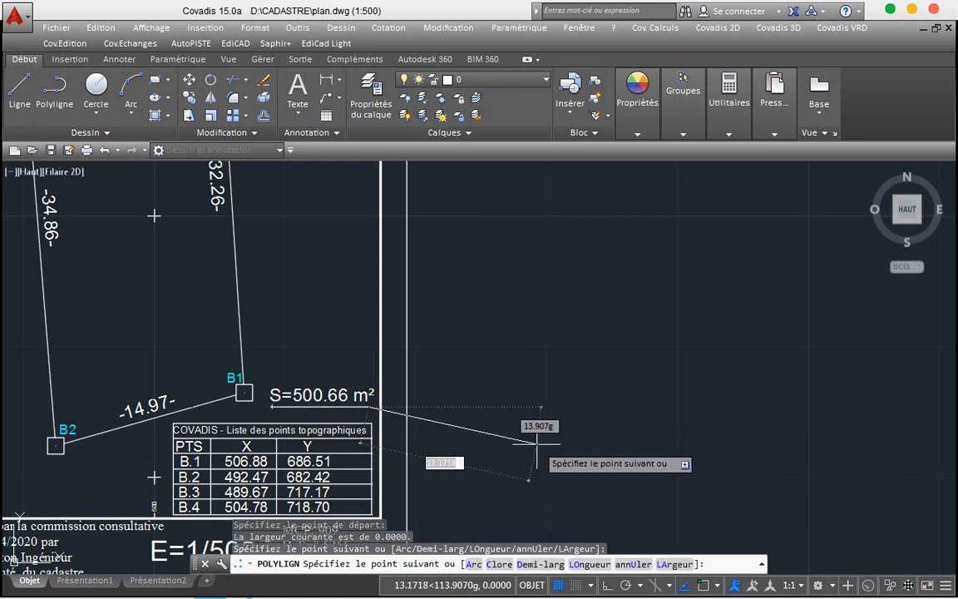
{"action": "key", "text": "Return"}
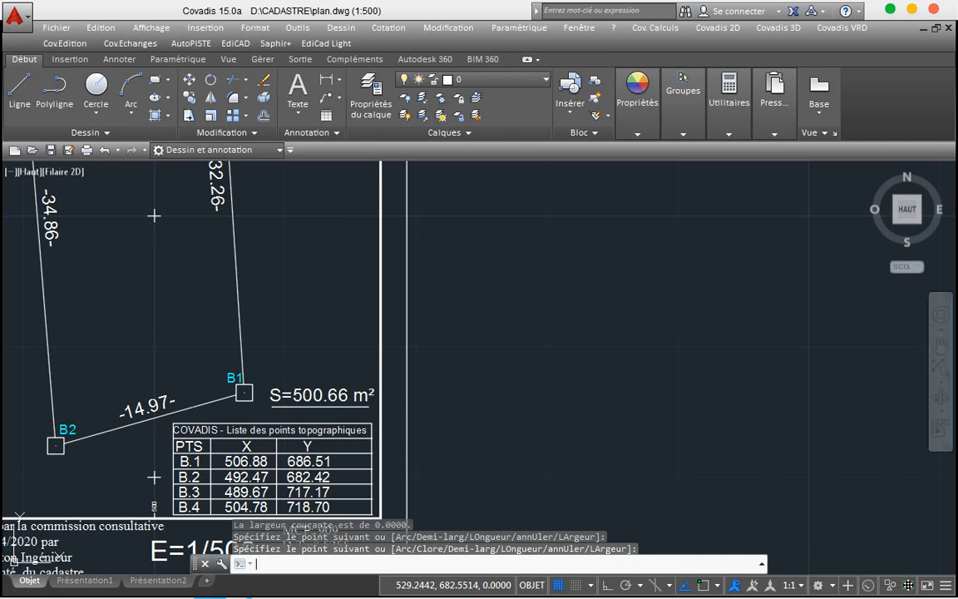
{"action": "key", "text": "ctrl+s"}
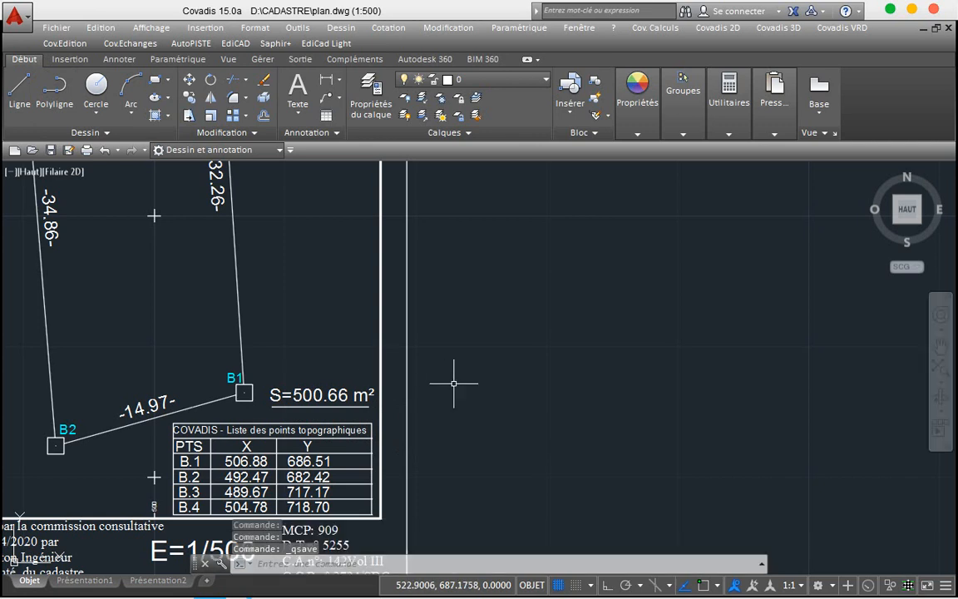
{"action": "scroll", "coordinate": [454, 384], "scroll_direction": "down", "scroll_amount": 5}
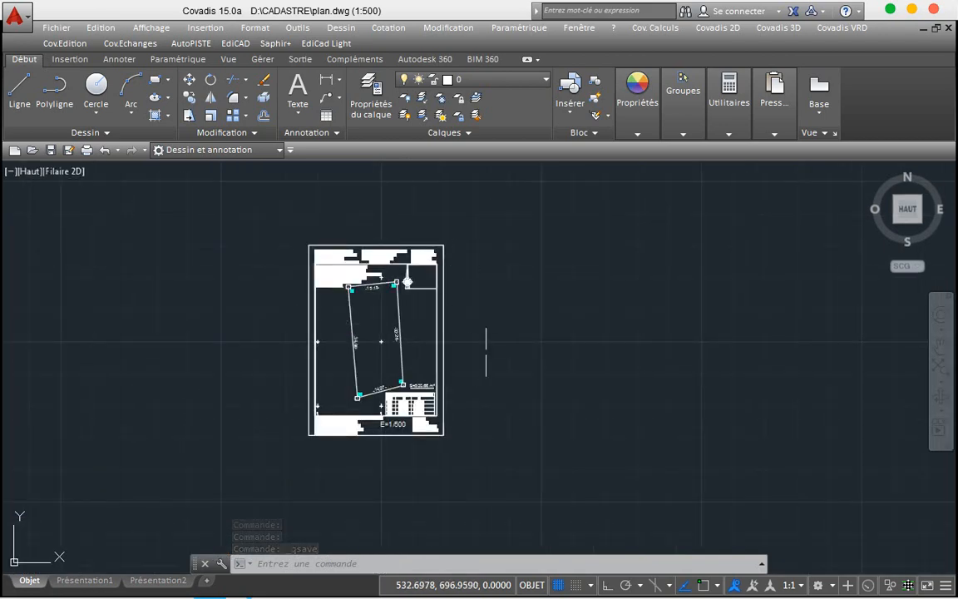
{"action": "scroll", "coordinate": [484, 349], "scroll_direction": "up", "scroll_amount": 2}
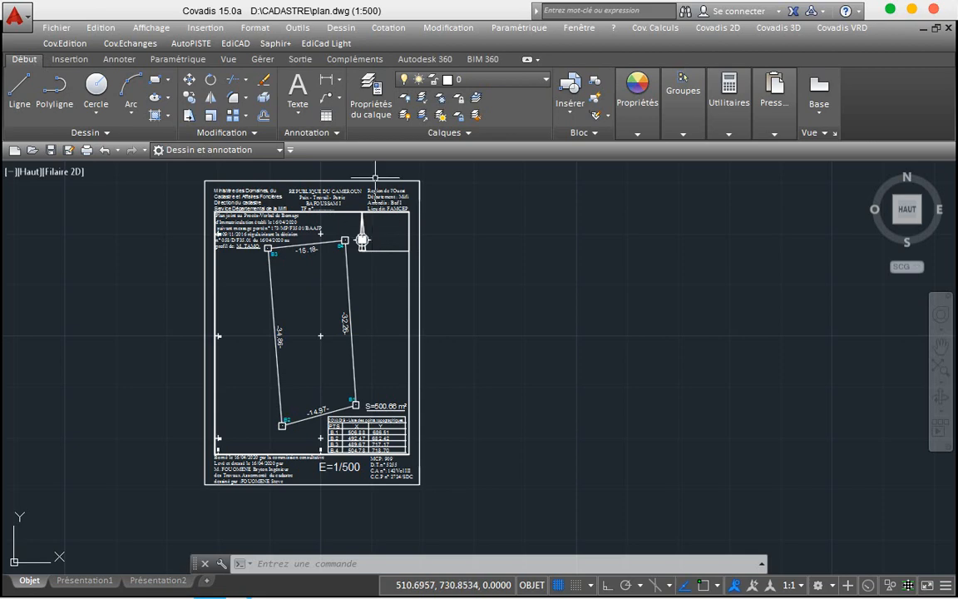
{"action": "scroll", "coordinate": [377, 234], "scroll_direction": "up", "scroll_amount": 4}
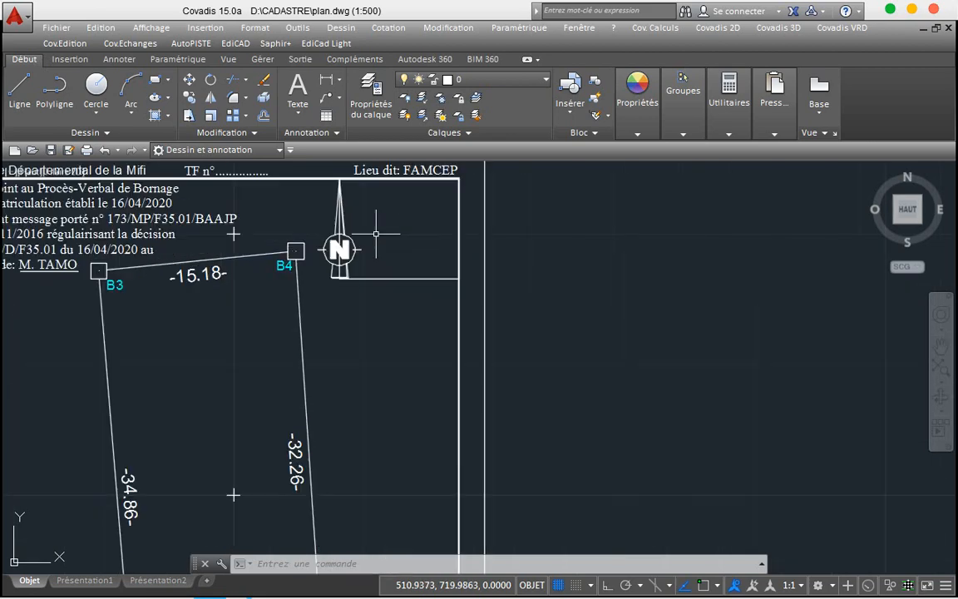
Step: Draw a horizontal polyline from the north arrow's base to the right frame line, with ortho and object snap on
{"action": "left_click", "coordinate": [51, 94]}
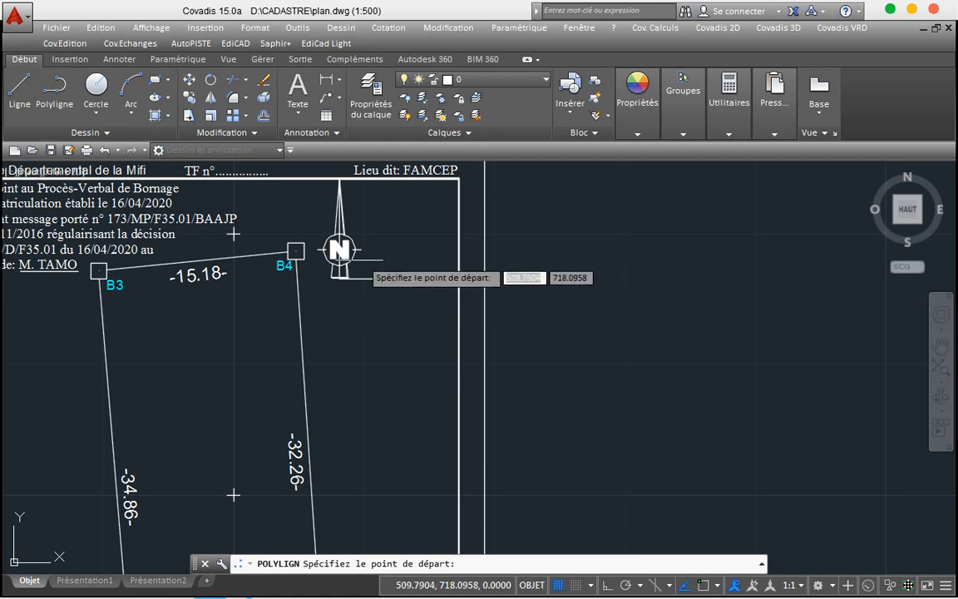
{"action": "left_click", "coordinate": [347, 264]}
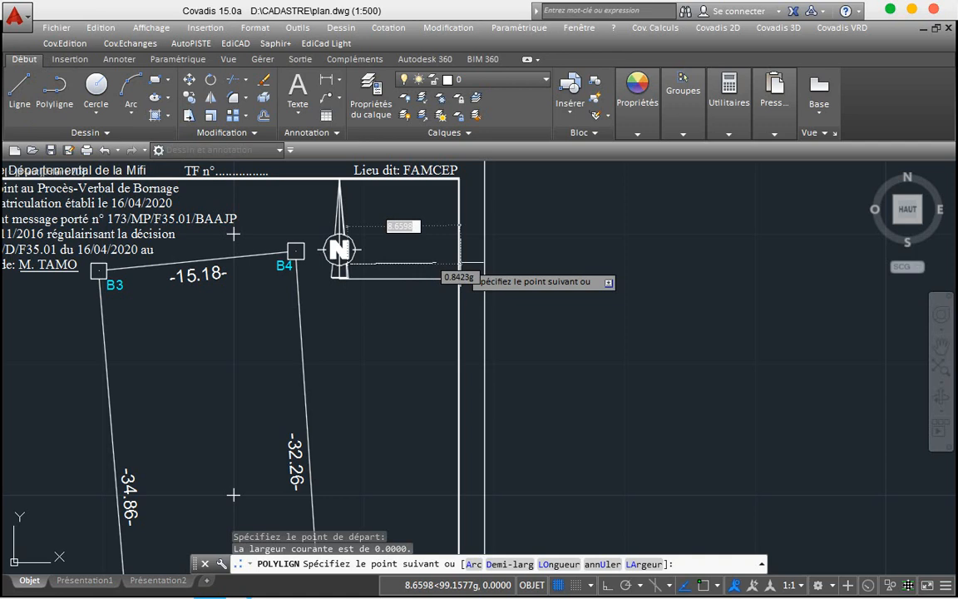
{"action": "key", "text": "F8"}
{"action": "key", "text": "F3"}
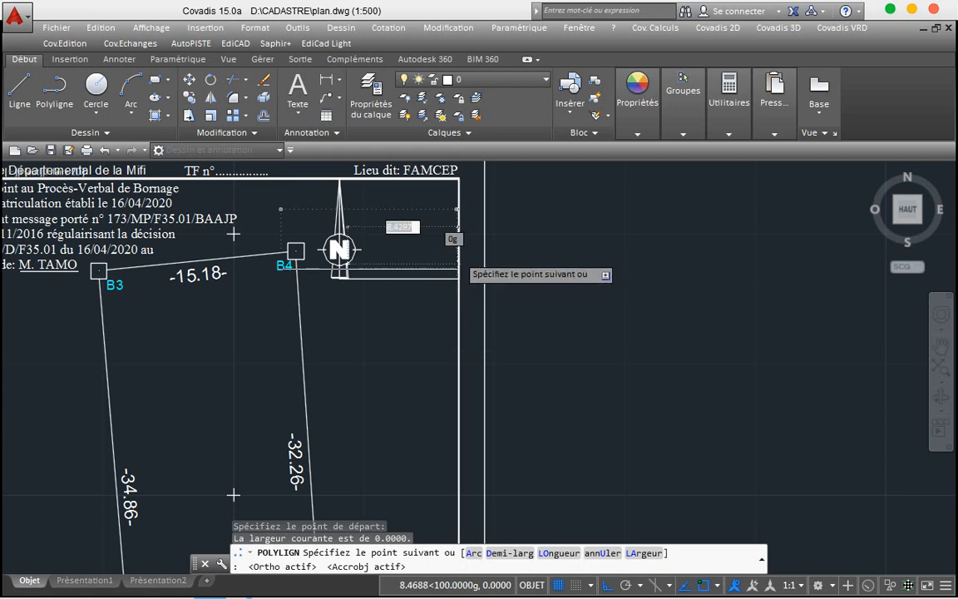
{"action": "scroll", "coordinate": [457, 257], "scroll_direction": "up", "scroll_amount": 2}
{"action": "scroll", "coordinate": [458, 252], "scroll_direction": "up", "scroll_amount": 5}
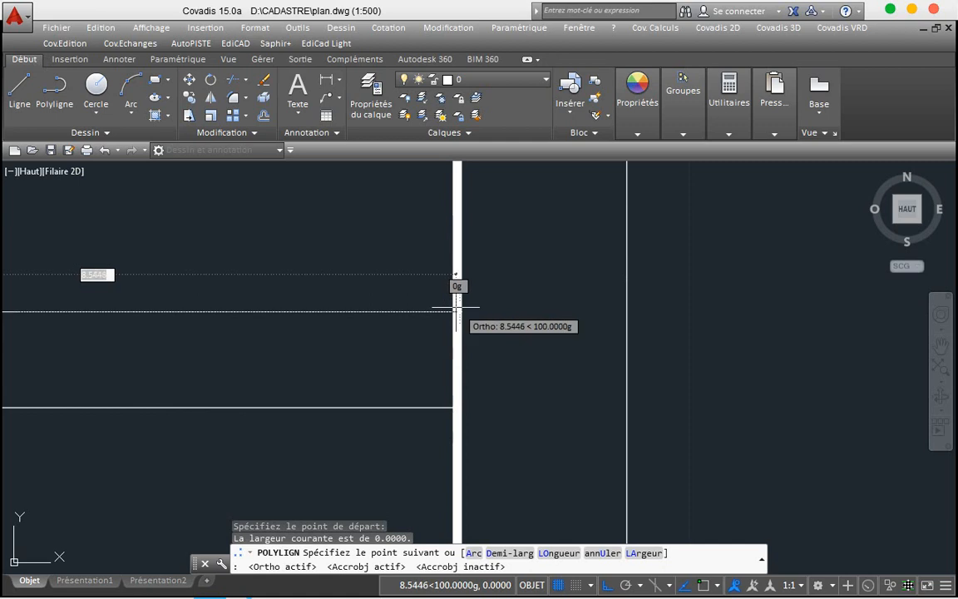
{"action": "left_click", "coordinate": [456, 310]}
{"action": "key", "text": "Return"}
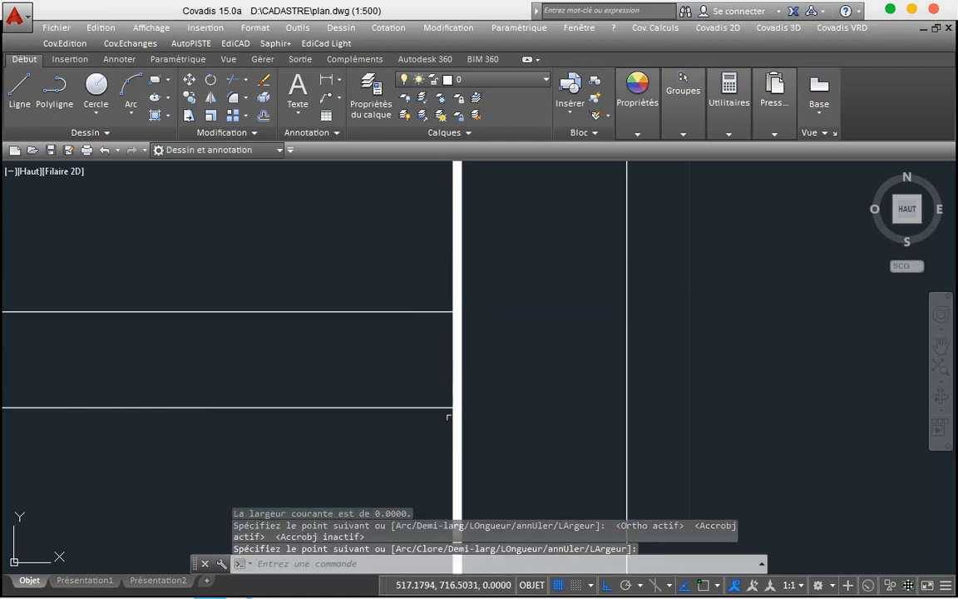
{"action": "scroll", "coordinate": [456, 468], "scroll_direction": "down", "scroll_amount": 4}
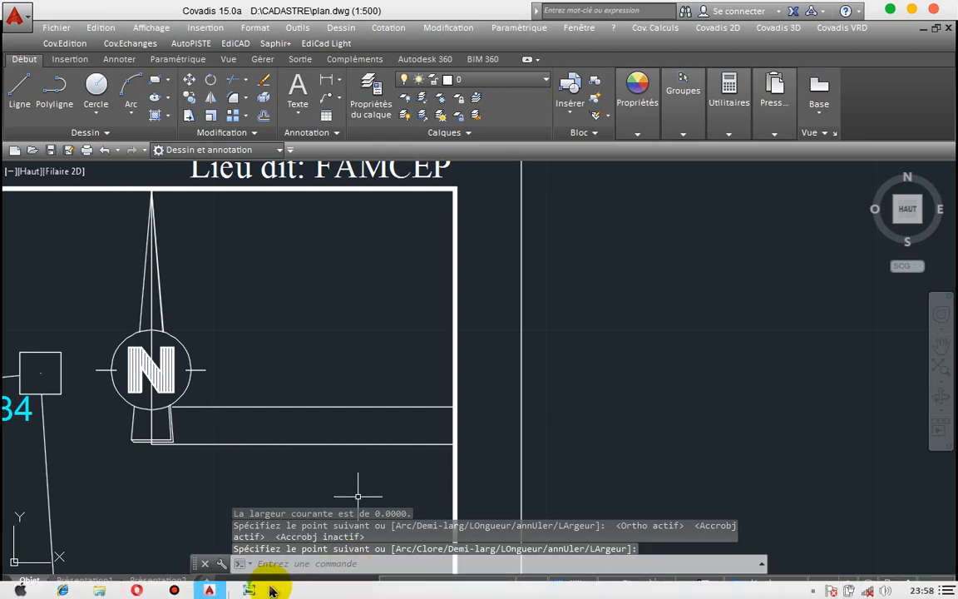
Step: Copy the 'PLAN DE SITUATION PAS A L'ECHELLE' text from Drawing1.dwg and switch back to plan.dwg
{"action": "mouse_move", "coordinate": [220, 590]}
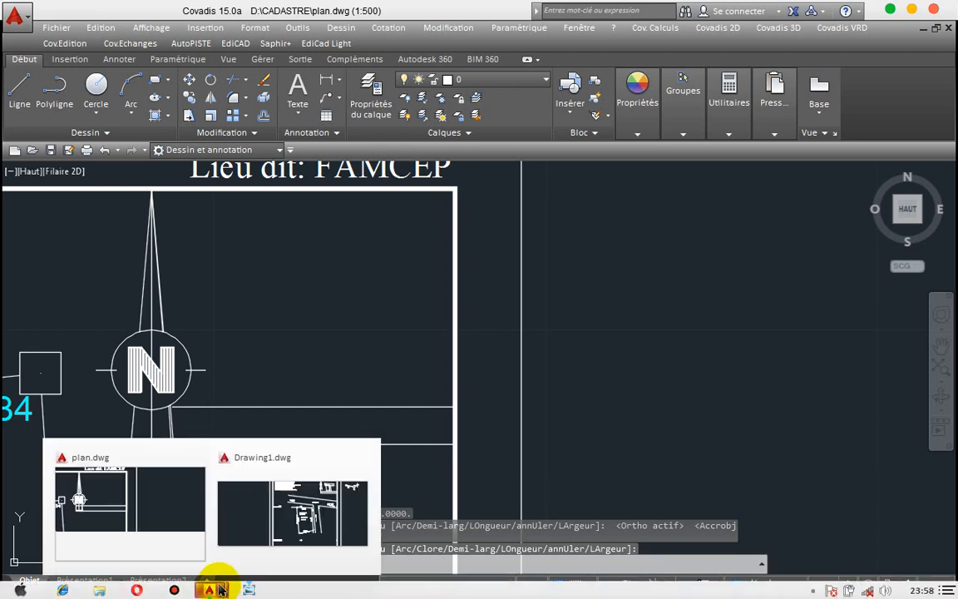
{"action": "left_click", "coordinate": [268, 542]}
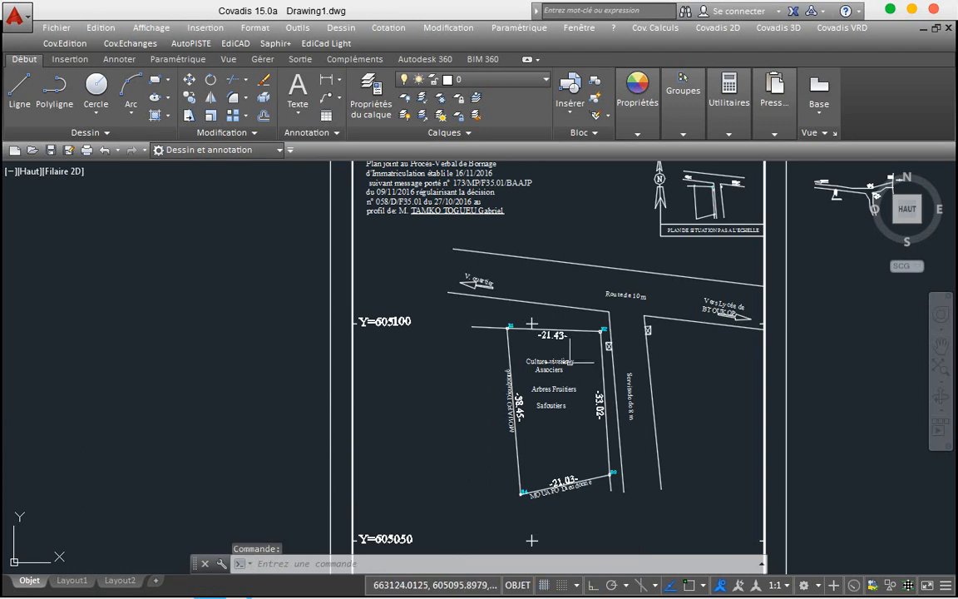
{"action": "left_click", "coordinate": [676, 232]}
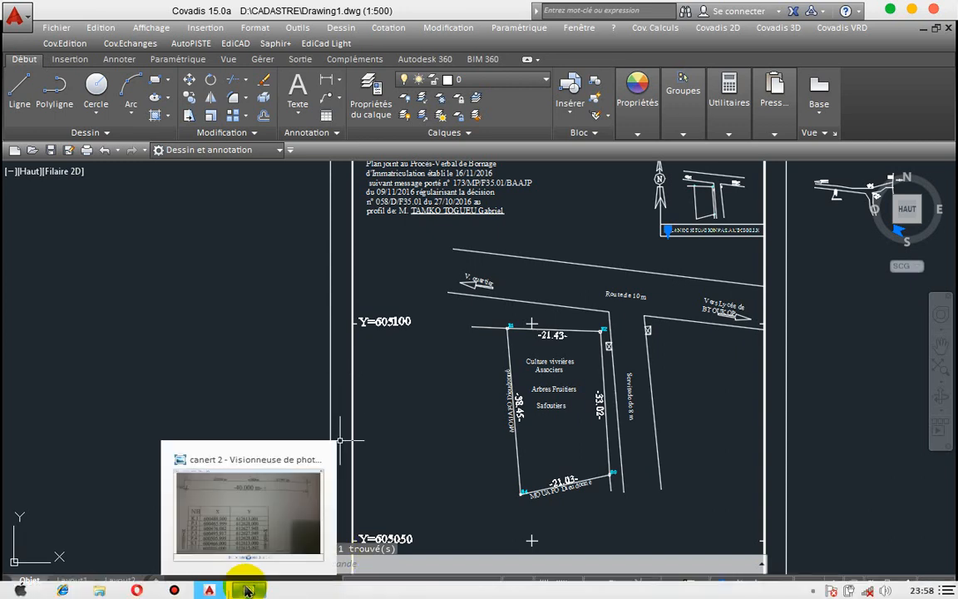
{"action": "mouse_move", "coordinate": [221, 591]}
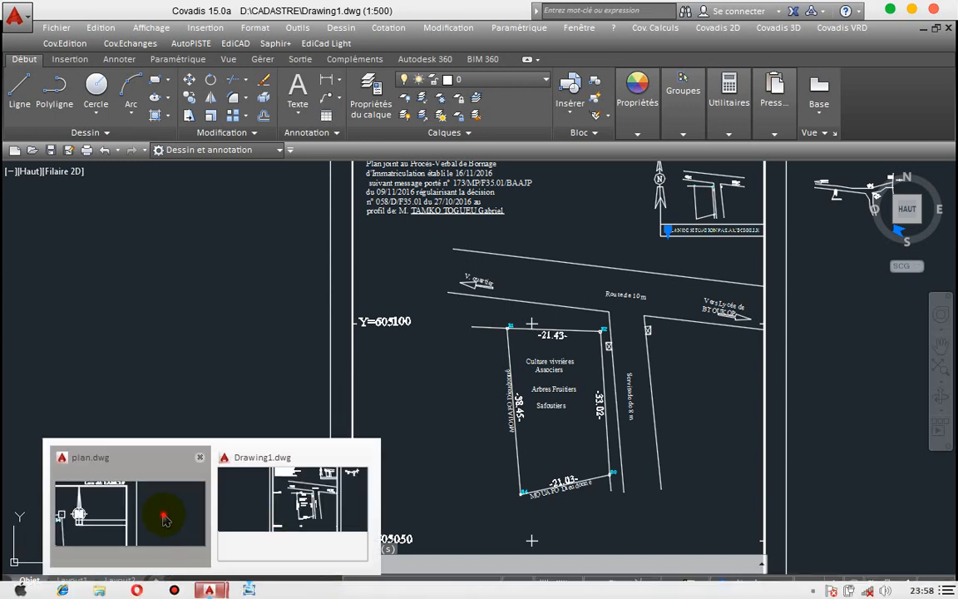
{"action": "left_click", "coordinate": [156, 514]}
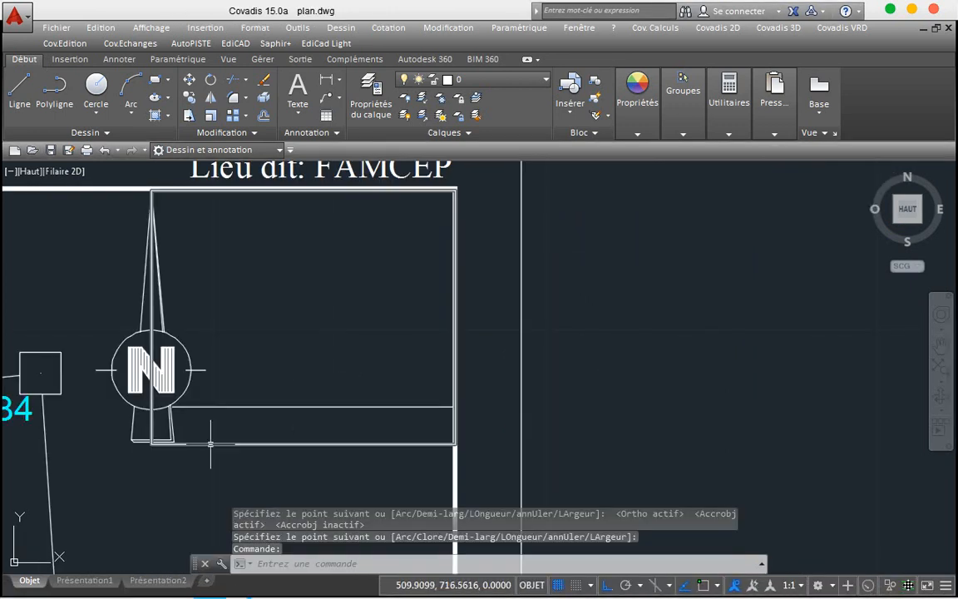
{"action": "left_click", "coordinate": [211, 434]}
Step: Paste the caption beside the north arrow, set its text height to 0.6975, and narrow its text box
{"action": "type", "text": "PLAN DE SITUATION PAS A L'ECHELLE"}
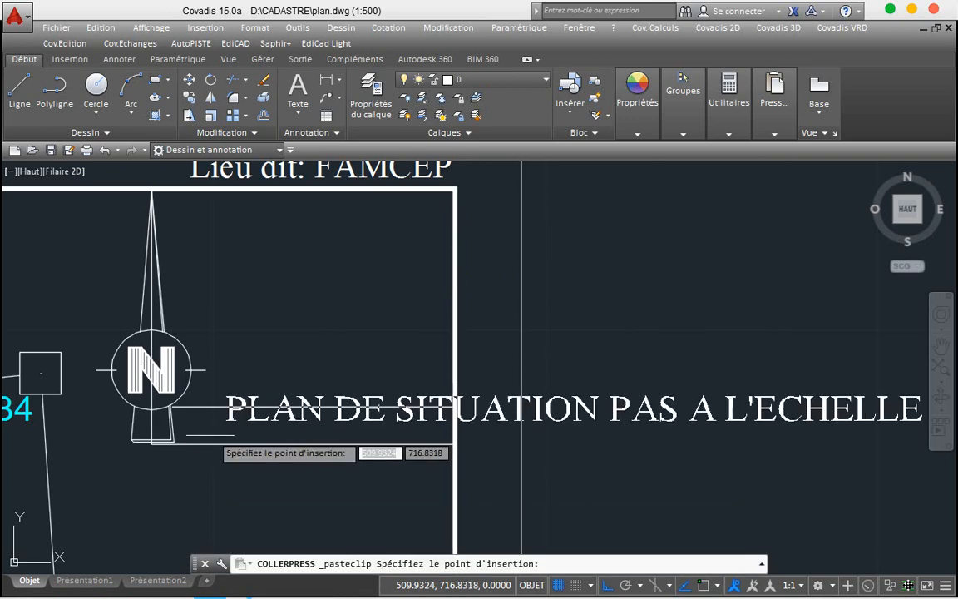
{"action": "left_click", "coordinate": [118, 457]}
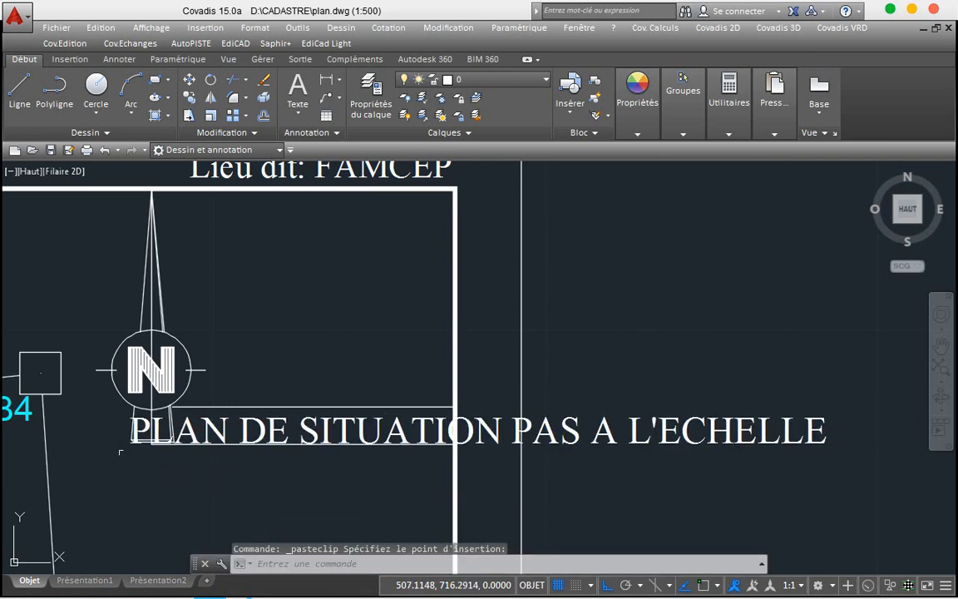
{"action": "double_click", "coordinate": [260, 431]}
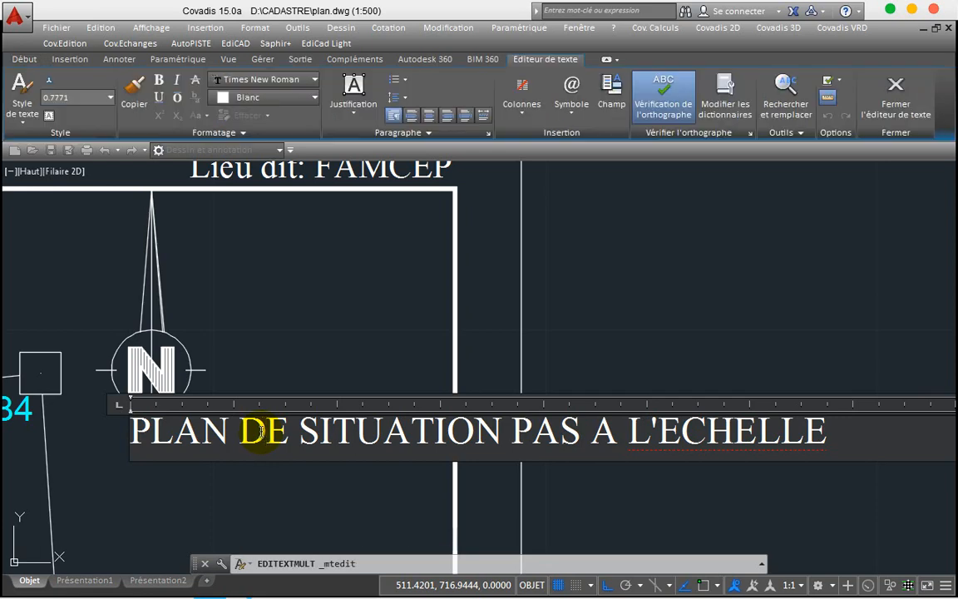
{"action": "key", "text": "ctrl+a"}
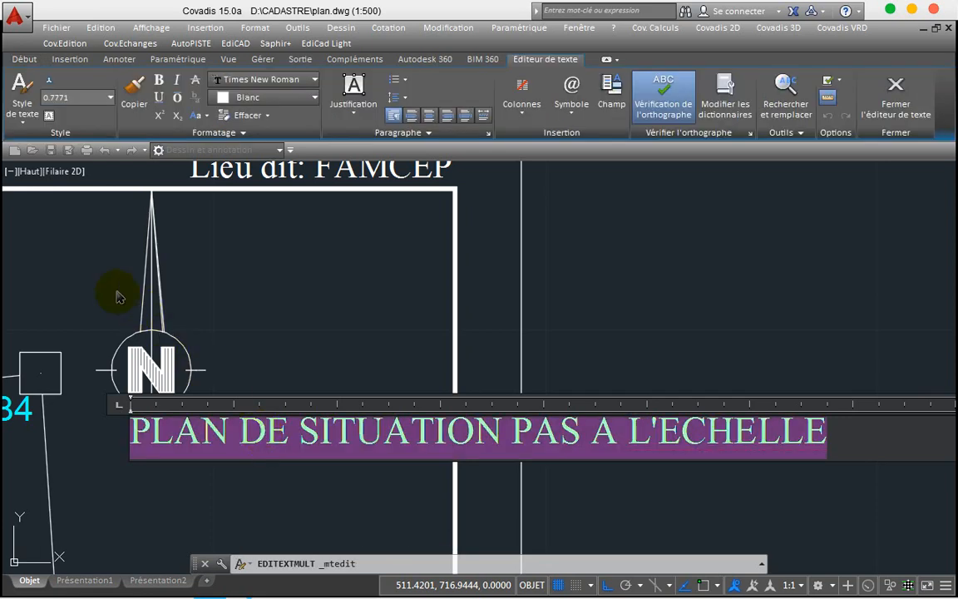
{"action": "left_click", "coordinate": [111, 98]}
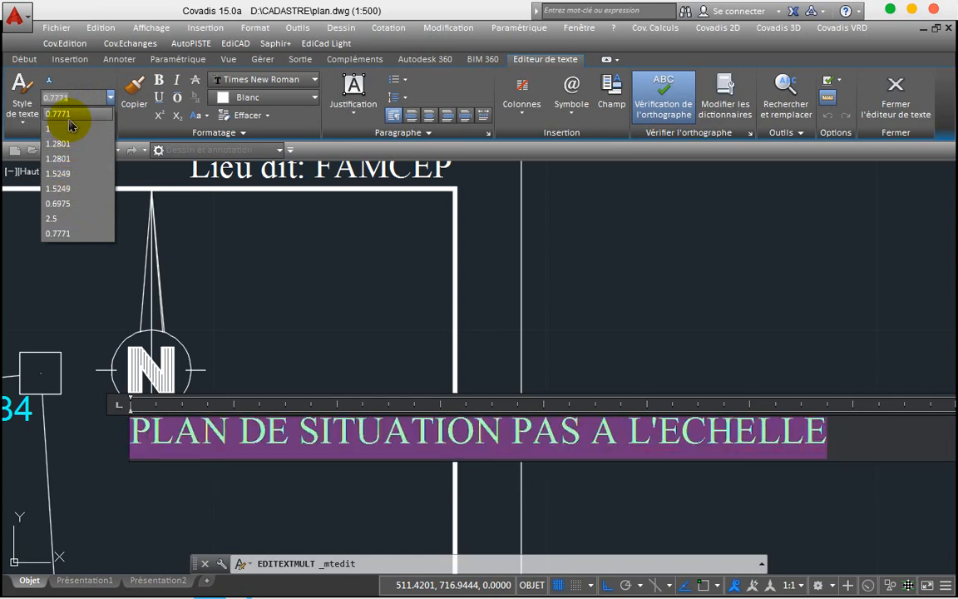
{"action": "left_click", "coordinate": [68, 205]}
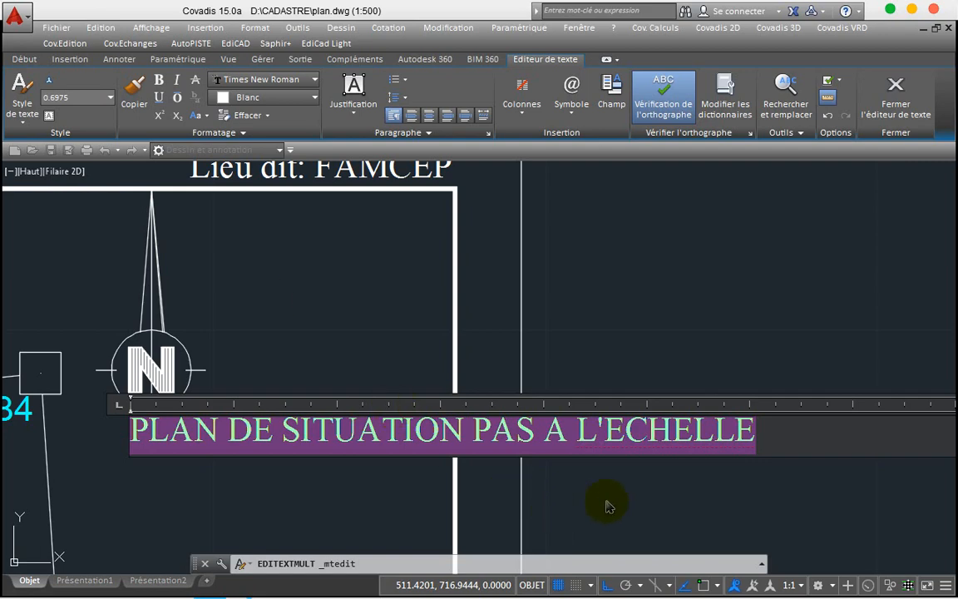
{"action": "scroll", "coordinate": [443, 396], "scroll_direction": "down", "scroll_amount": 4}
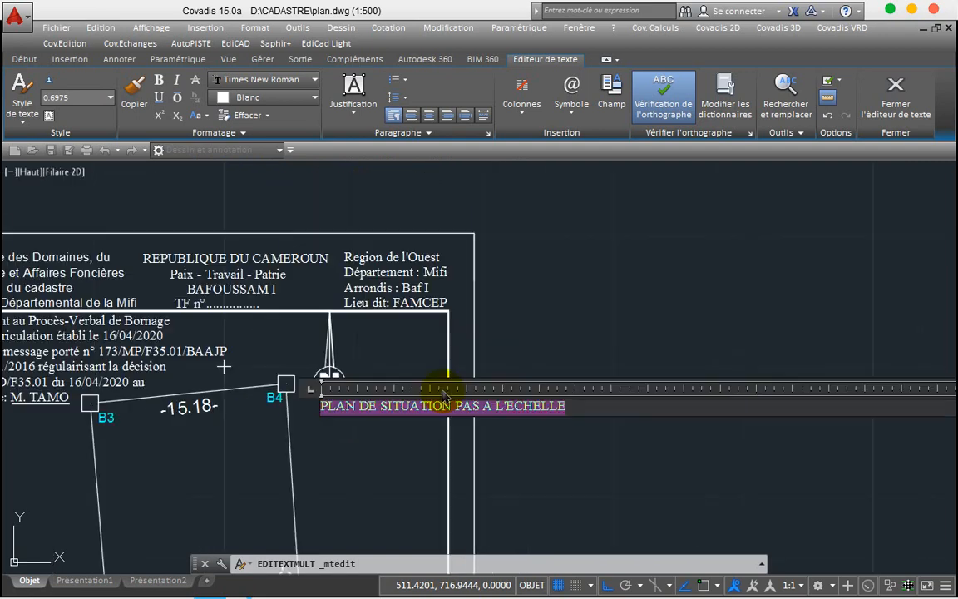
{"action": "scroll", "coordinate": [445, 398], "scroll_direction": "down", "scroll_amount": 2}
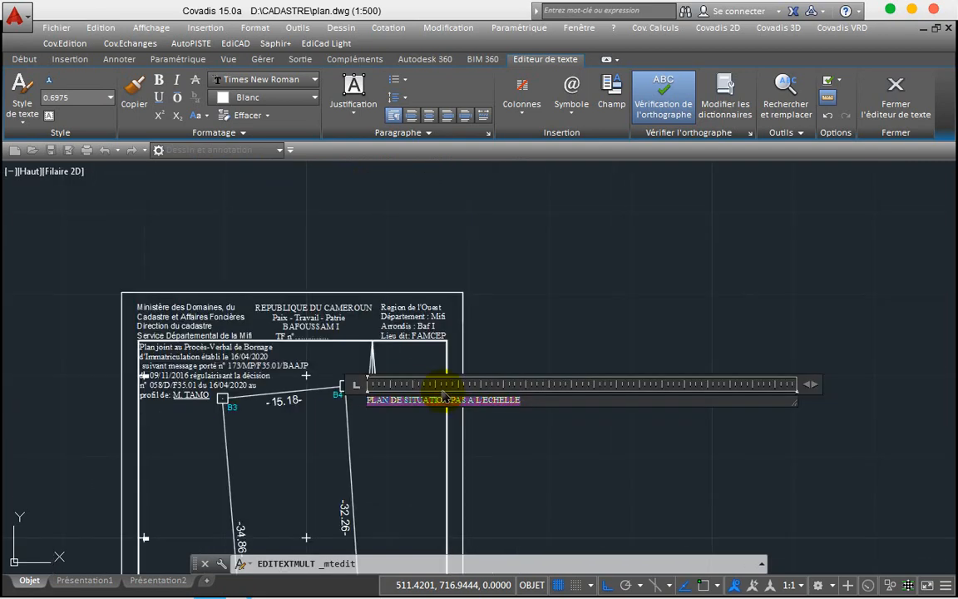
{"action": "left_click_drag", "start_coordinate": [811, 385], "coordinate": [541, 374]}
{"action": "left_click", "coordinate": [496, 359]}
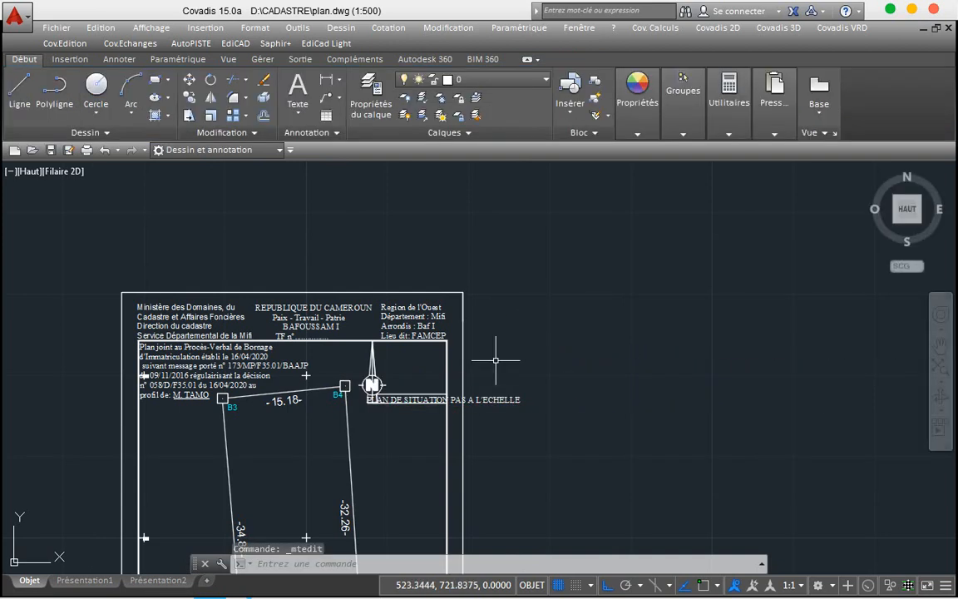
Step: Scale the caption down to about 0.4 of its size
{"action": "scroll", "coordinate": [463, 400], "scroll_direction": "up", "scroll_amount": 4}
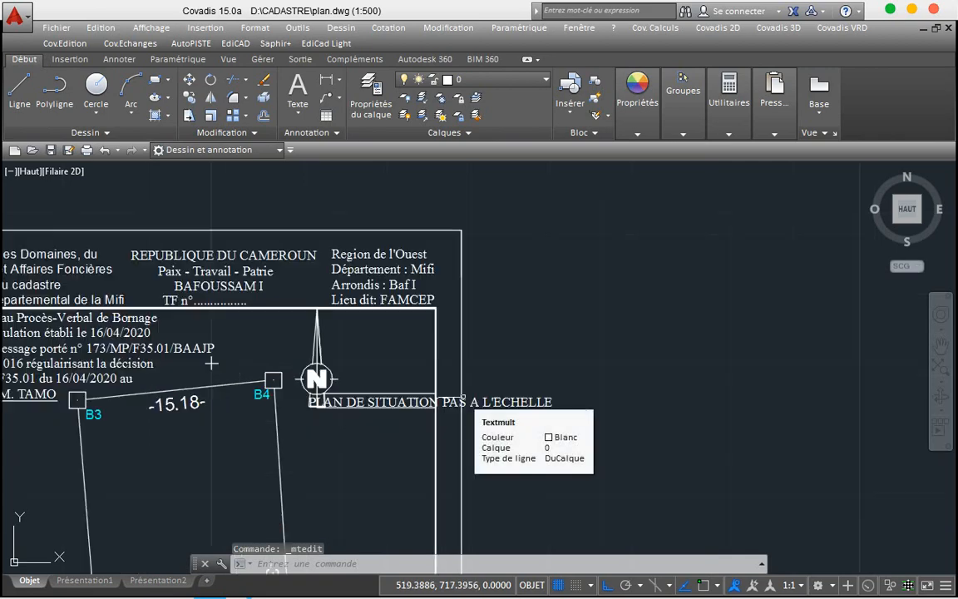
{"action": "left_click", "coordinate": [449, 405]}
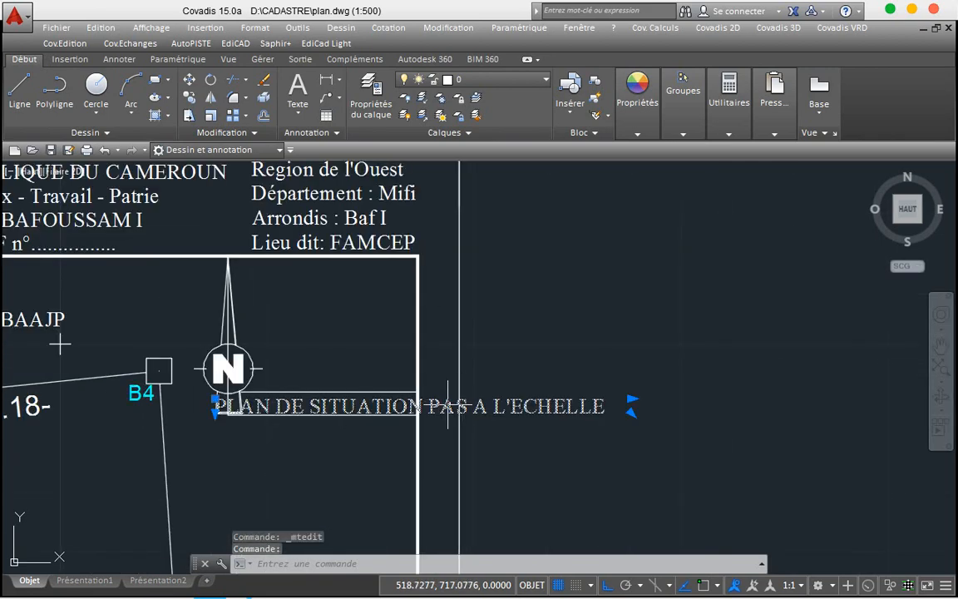
{"action": "left_click", "coordinate": [211, 116]}
{"action": "left_click", "coordinate": [256, 407]}
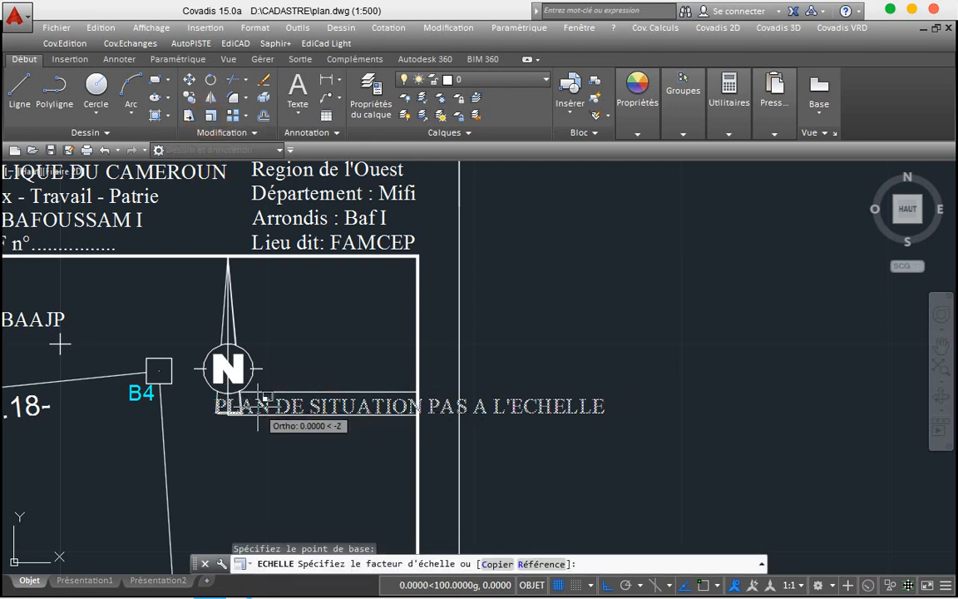
{"action": "left_click", "coordinate": [266, 408]}
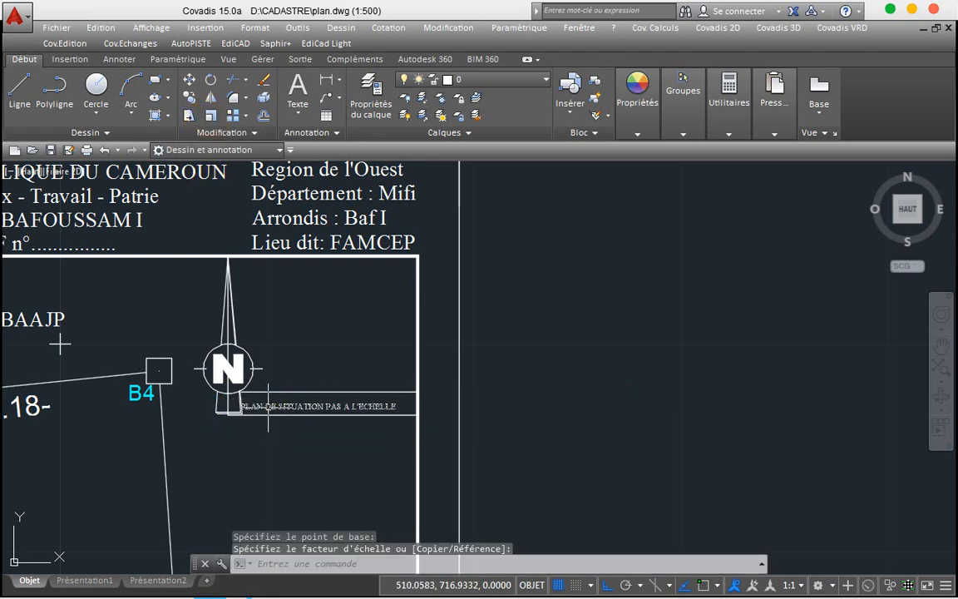
Step: Move the shrunken caption slightly right into its box beside the north arrow
{"action": "left_click", "coordinate": [264, 408]}
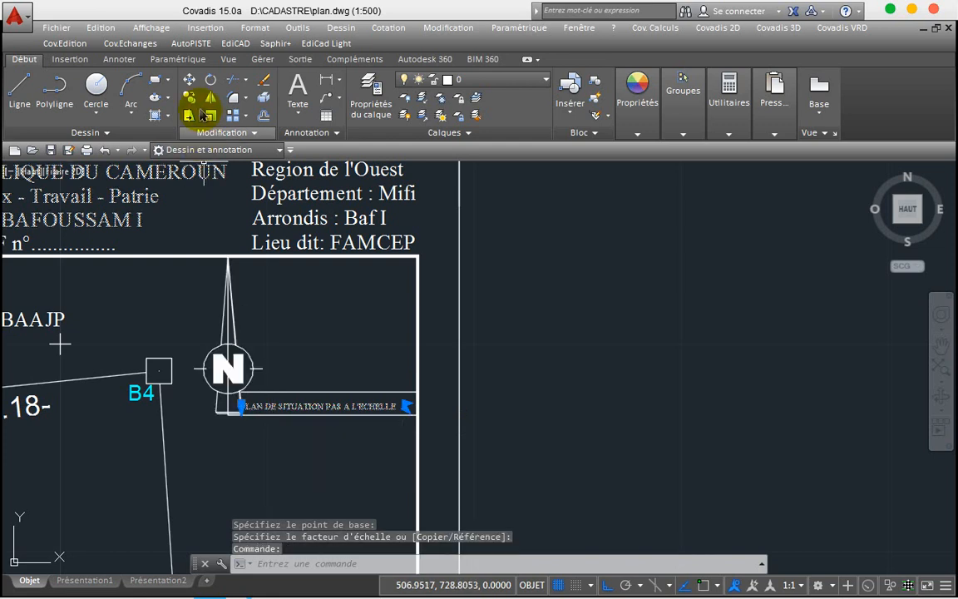
{"action": "left_click", "coordinate": [189, 79]}
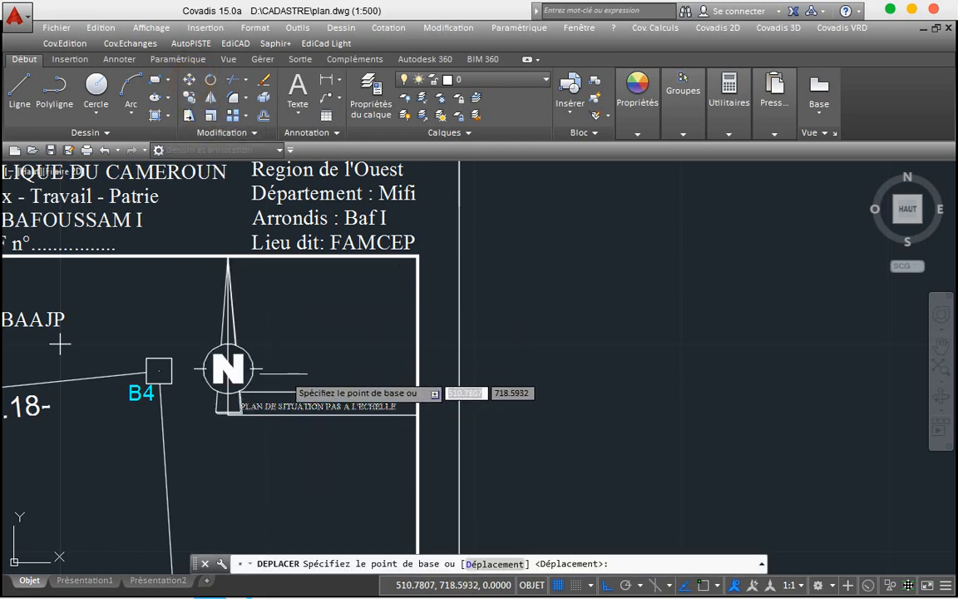
{"action": "left_click", "coordinate": [310, 396]}
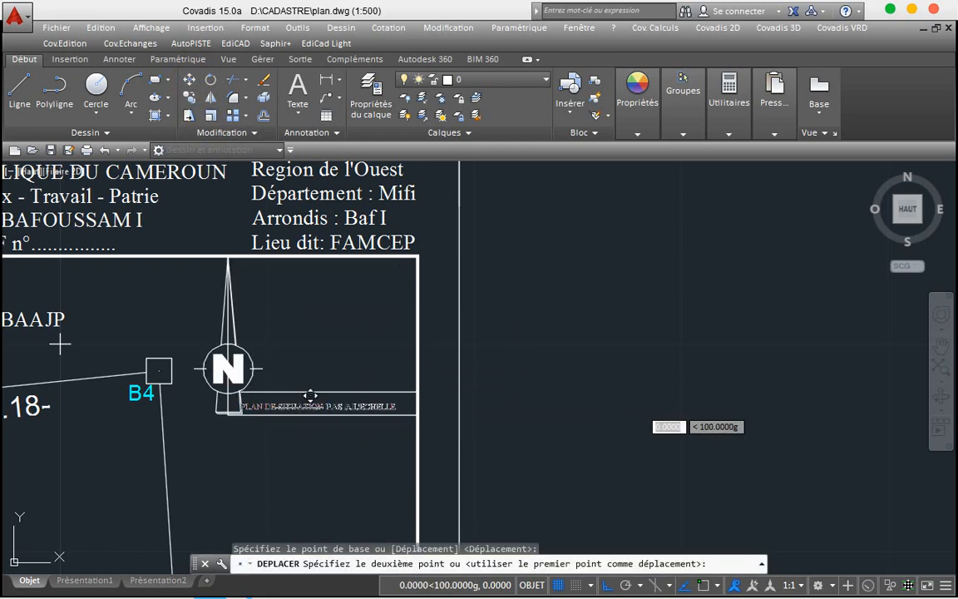
{"action": "left_click", "coordinate": [306, 406]}
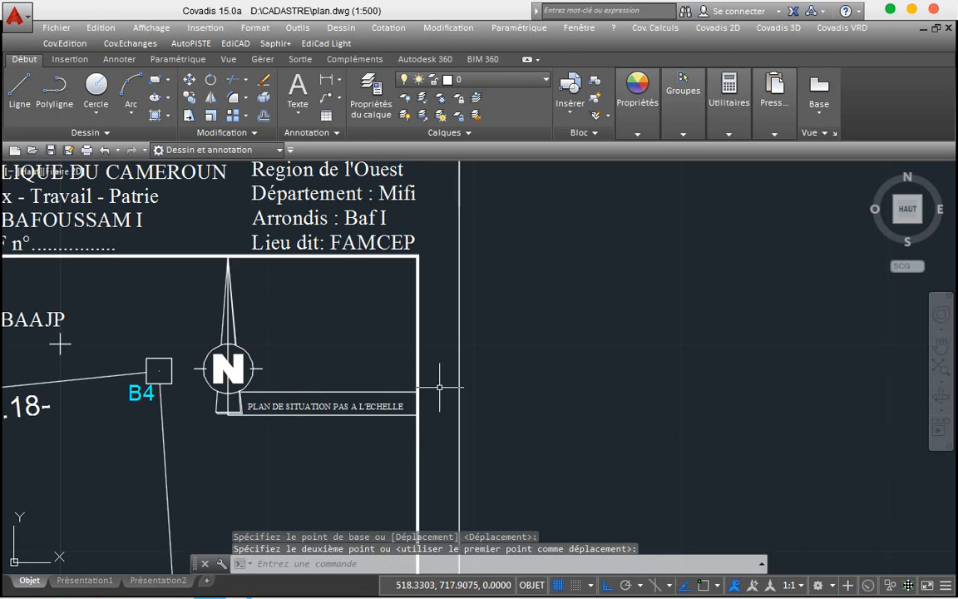
{"action": "scroll", "coordinate": [439, 387], "scroll_direction": "down", "scroll_amount": 2}
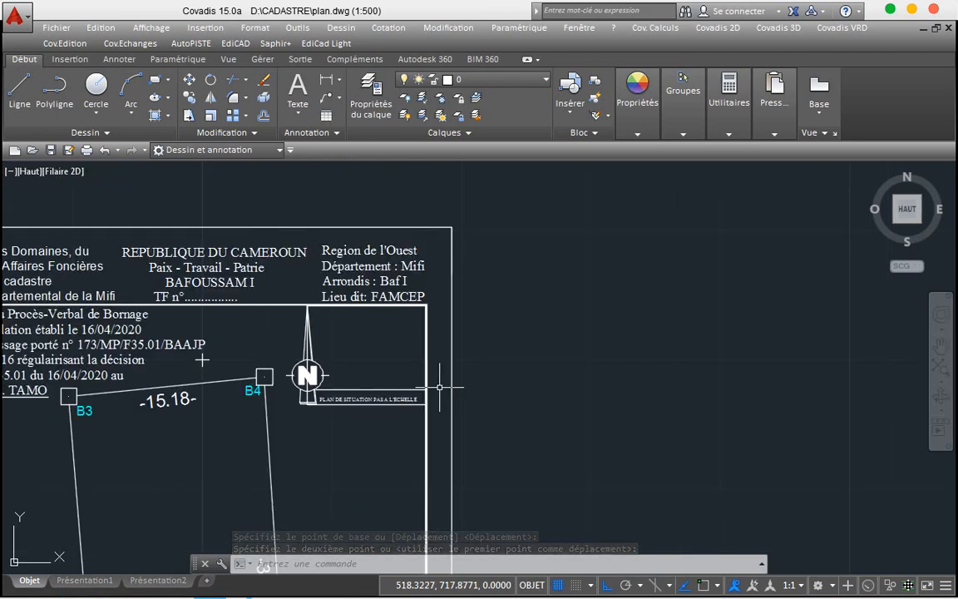
{"action": "scroll", "coordinate": [440, 387], "scroll_direction": "down", "scroll_amount": 2}
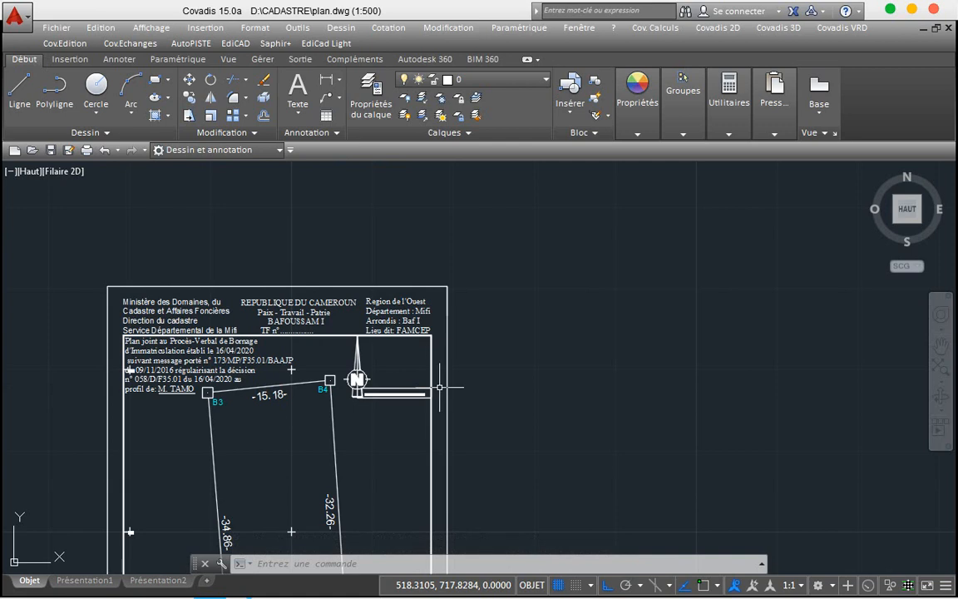
{"action": "scroll", "coordinate": [439, 387], "scroll_direction": "down", "scroll_amount": 4}
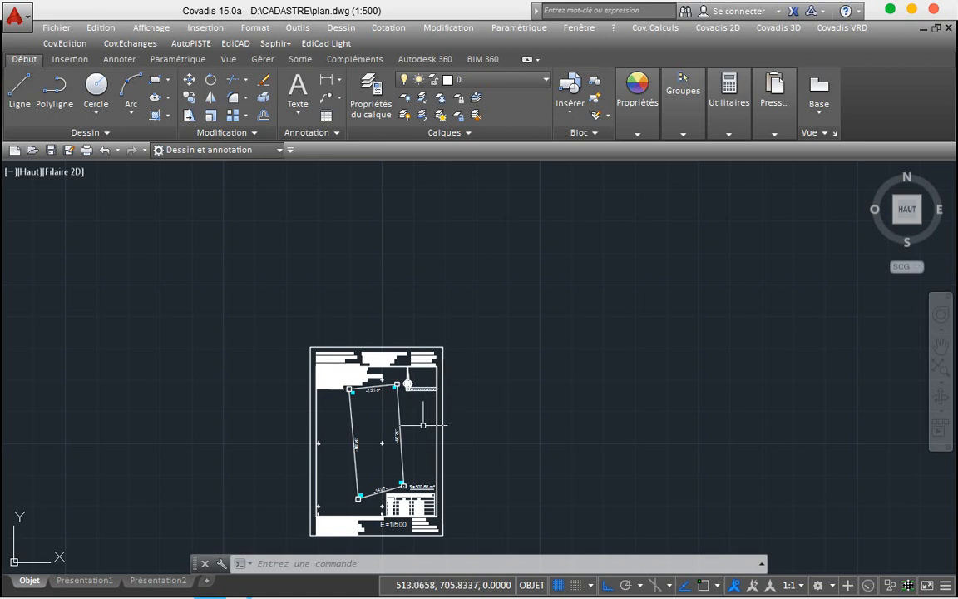
{"action": "scroll", "coordinate": [424, 433], "scroll_direction": "down", "scroll_amount": 2}
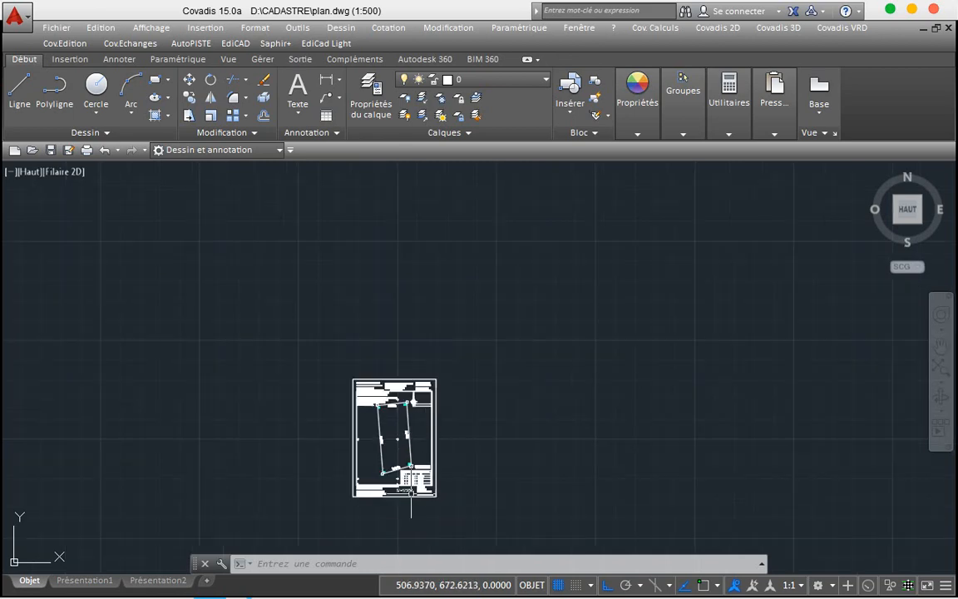
{"action": "scroll", "coordinate": [412, 491], "scroll_direction": "up", "scroll_amount": 6}
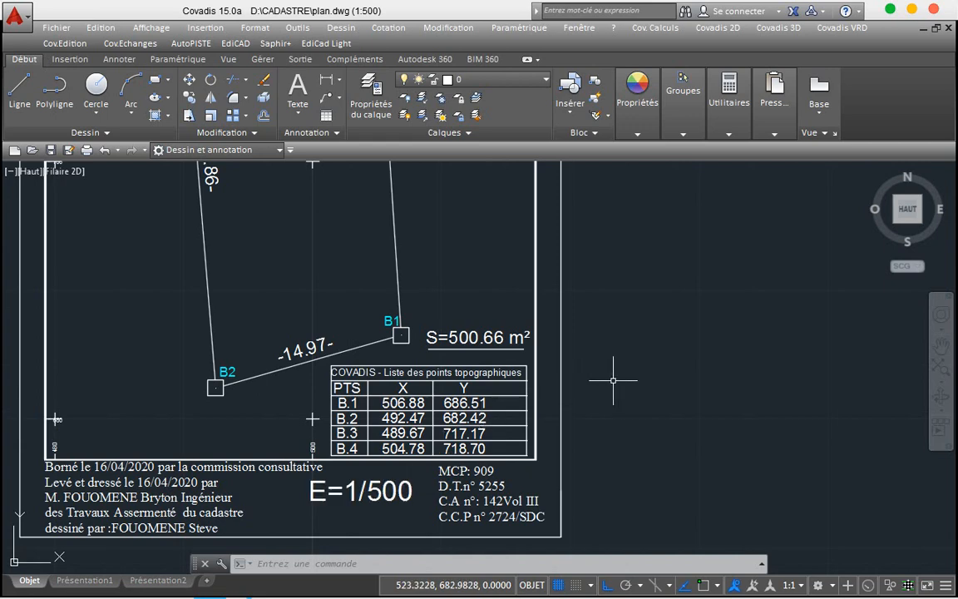
{"action": "scroll", "coordinate": [614, 380], "scroll_direction": "down", "scroll_amount": 8}
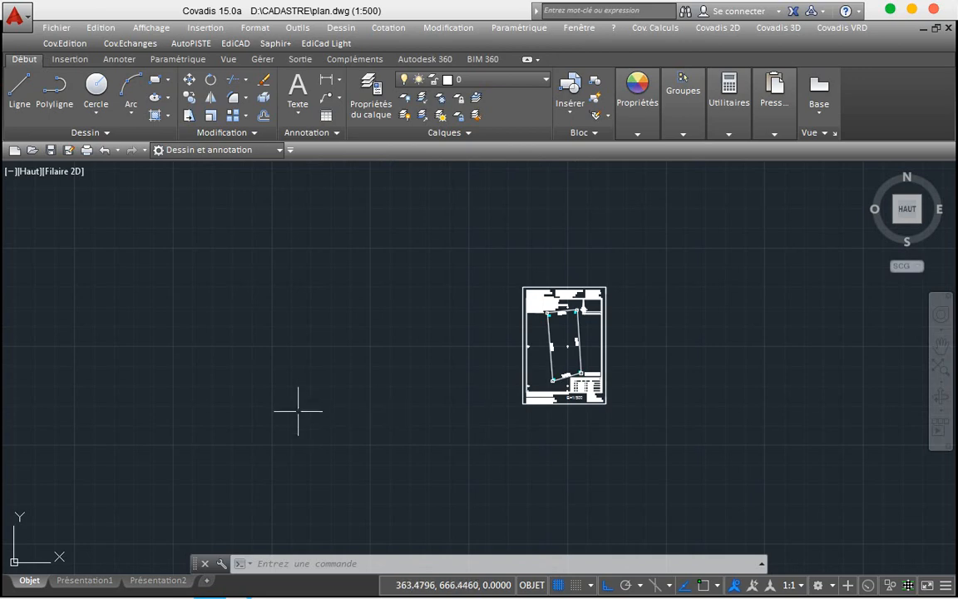
{"action": "scroll", "coordinate": [298, 410], "scroll_direction": "down", "scroll_amount": 2}
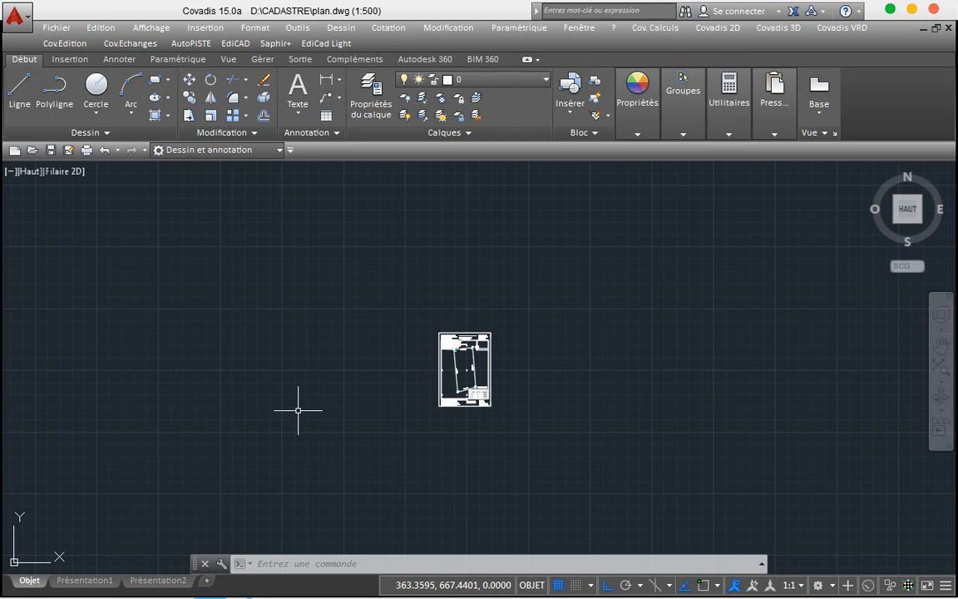
Step: Close Covadis saving plan.dwg, cancel the quit for Drawing1.dwg, and minimise the window
{"action": "left_click", "coordinate": [933, 12]}
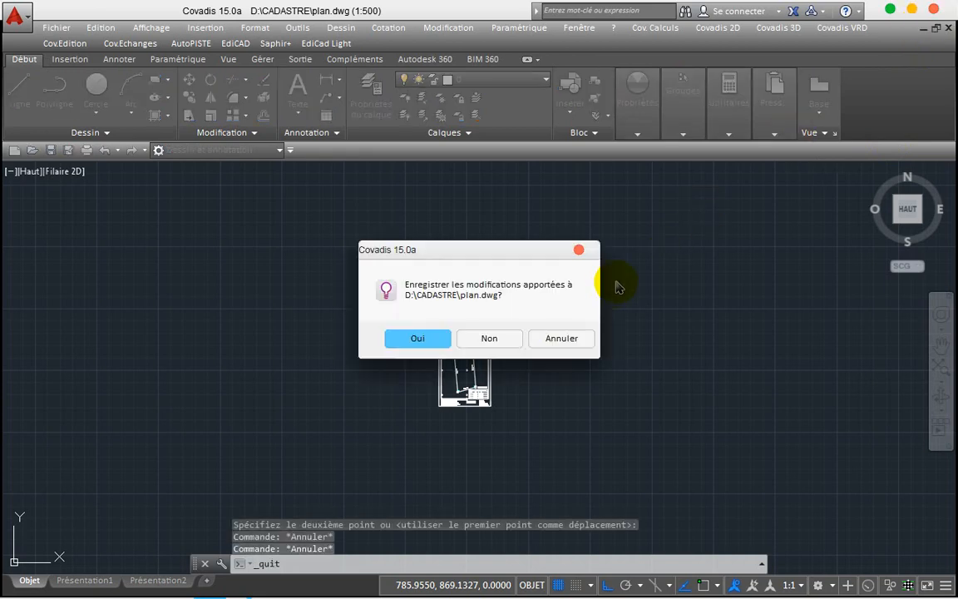
{"action": "left_click", "coordinate": [434, 337]}
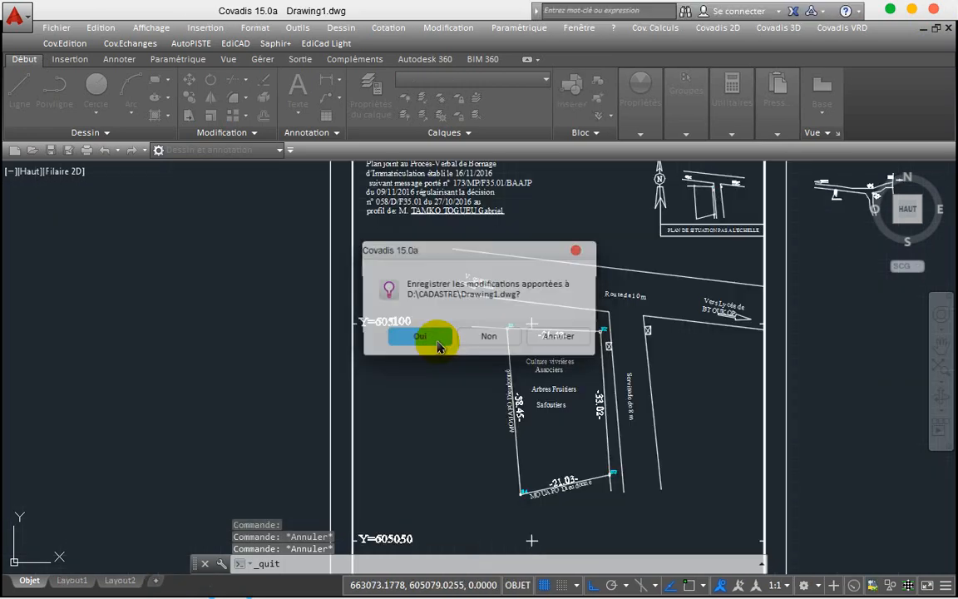
{"action": "left_click", "coordinate": [561, 338]}
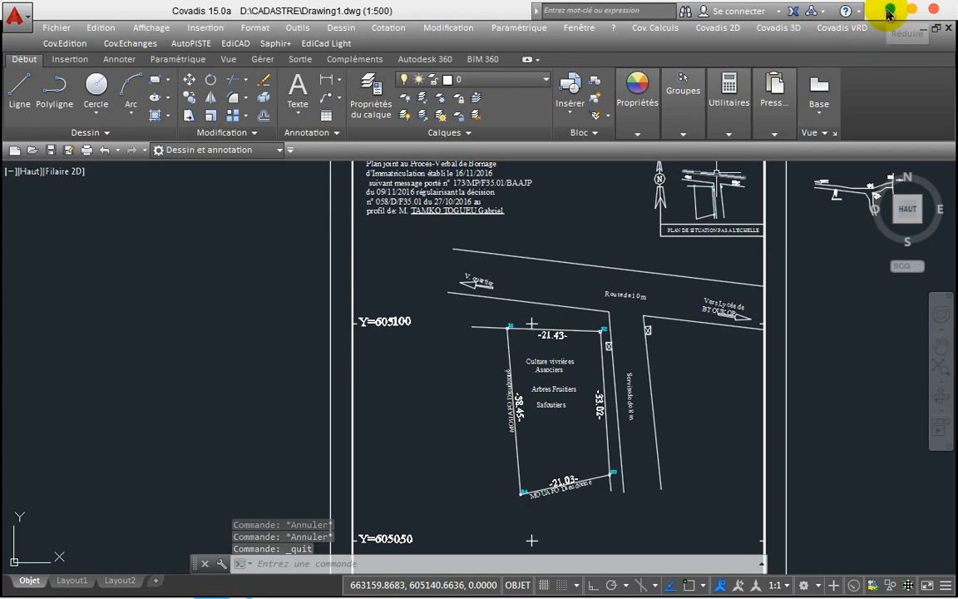
{"action": "left_click", "coordinate": [888, 7]}
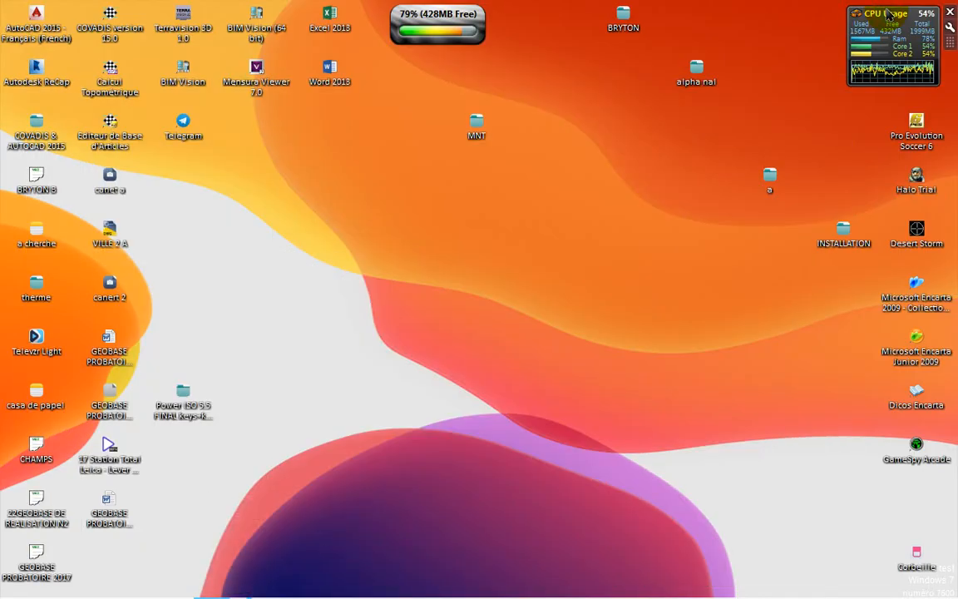
Step: Refresh the desktop, then briefly bring up and hide the canert 2 photo viewer
{"action": "right_click", "coordinate": [378, 291]}
{"action": "mouse_move", "coordinate": [383, 292]}
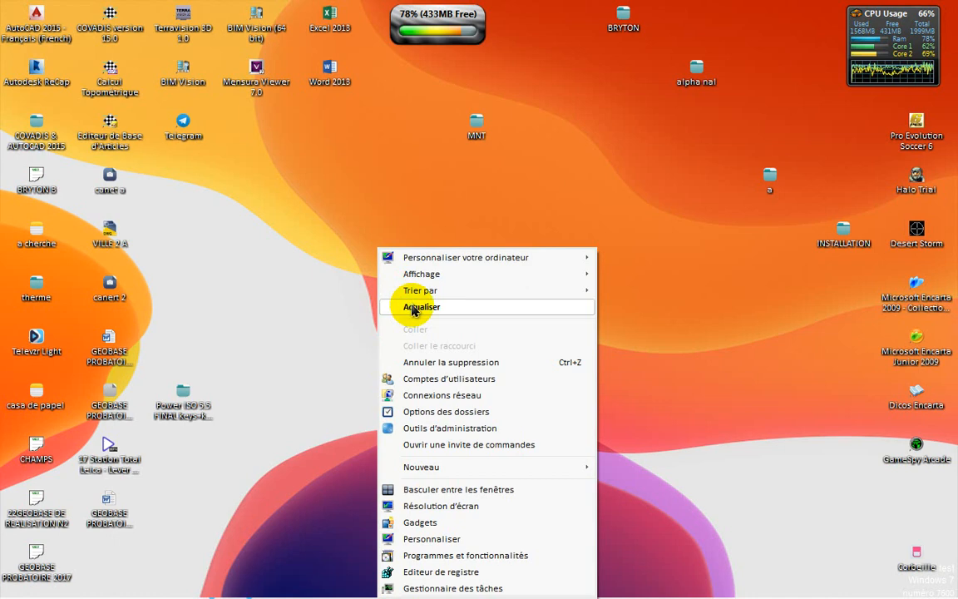
{"action": "left_click", "coordinate": [408, 307]}
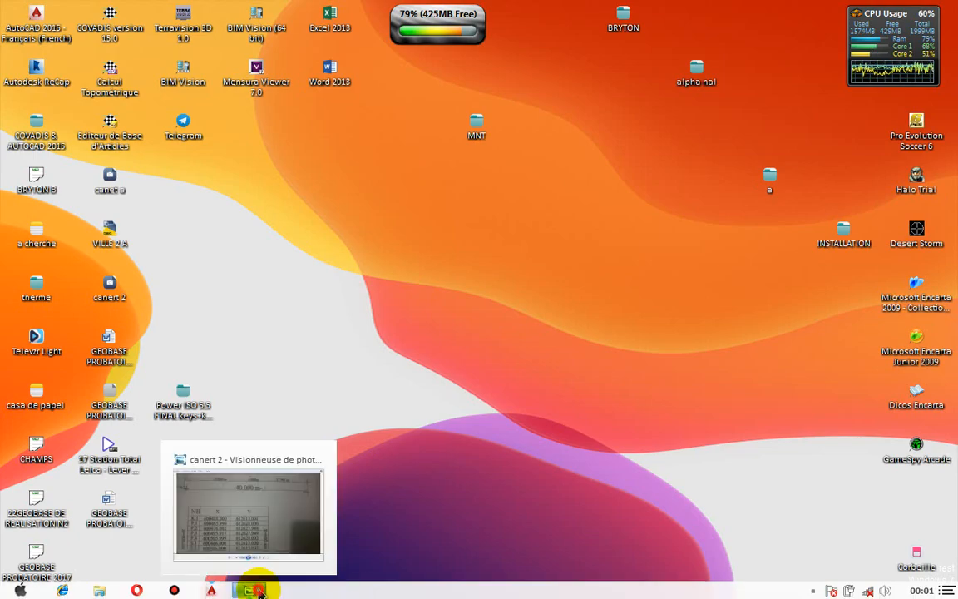
{"action": "left_click", "coordinate": [258, 590]}
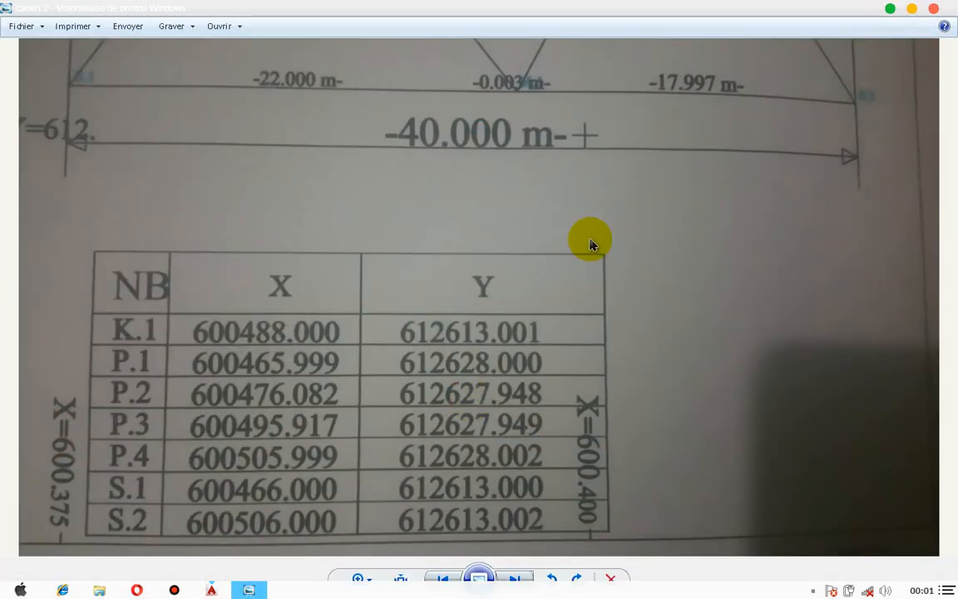
{"action": "left_click", "coordinate": [925, 16]}
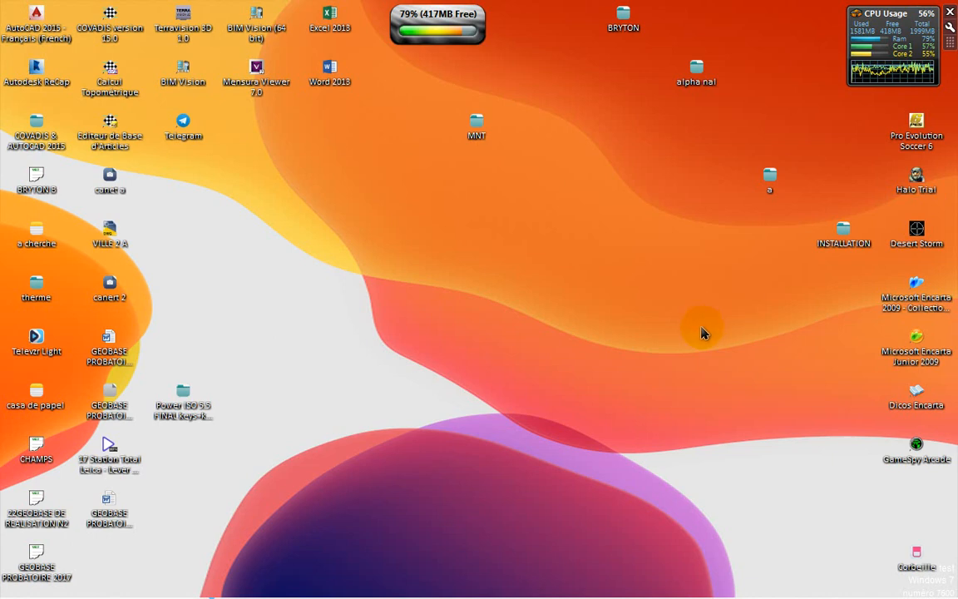
Step: Open the Bandicam recorder window from the hidden notification-area icons
{"action": "mouse_move", "coordinate": [670, 588]}
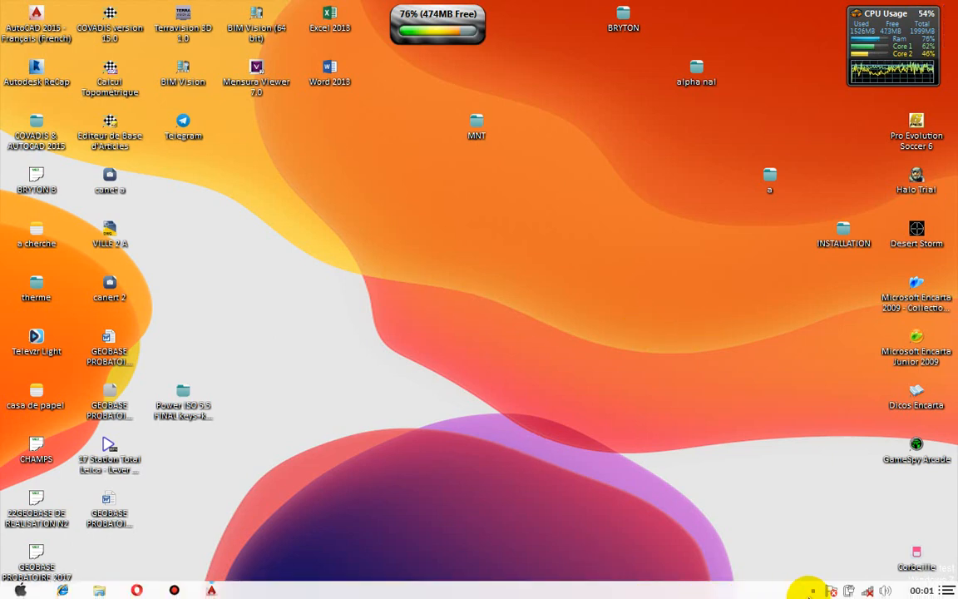
{"action": "left_click", "coordinate": [812, 591]}
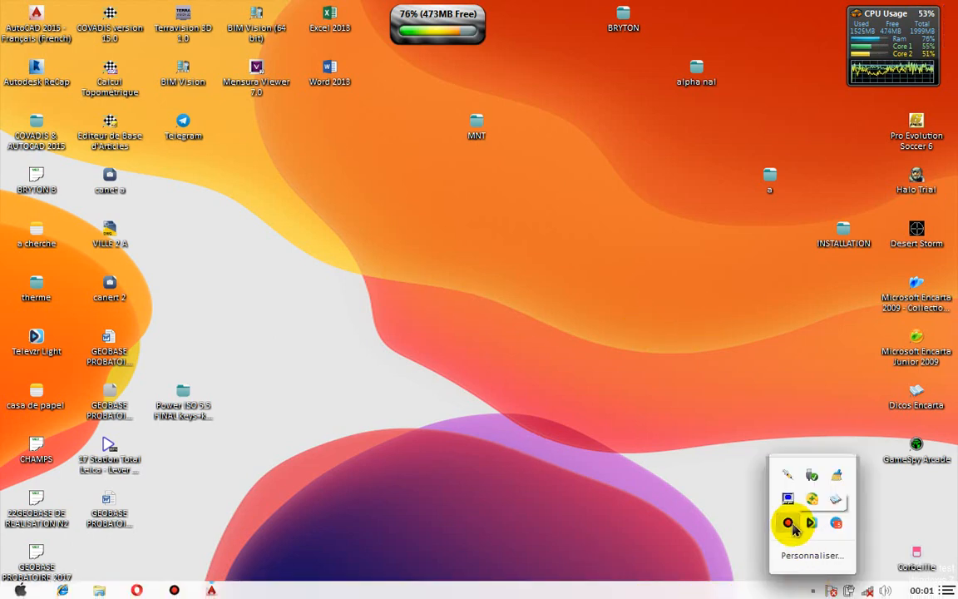
{"action": "left_click", "coordinate": [790, 524]}
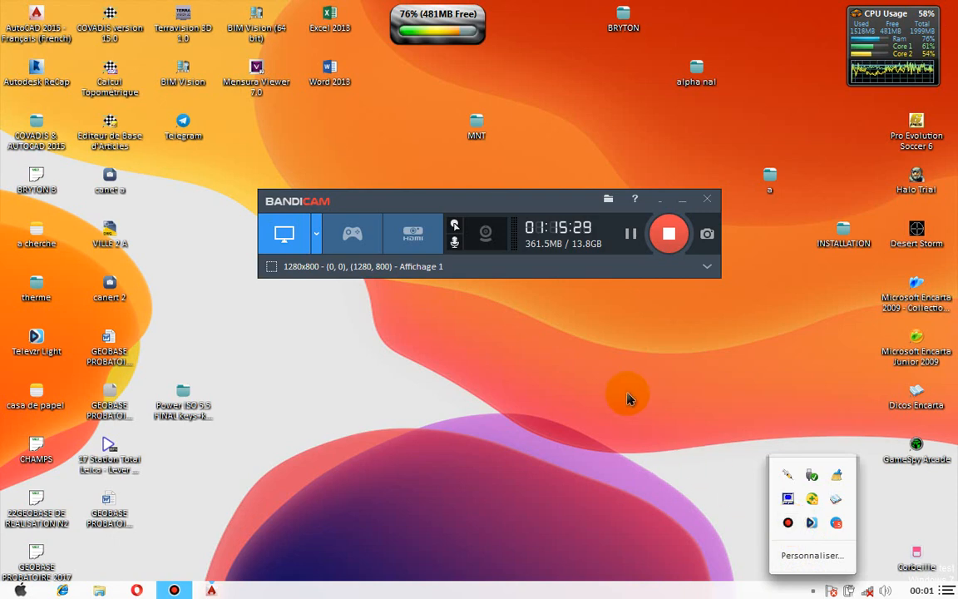